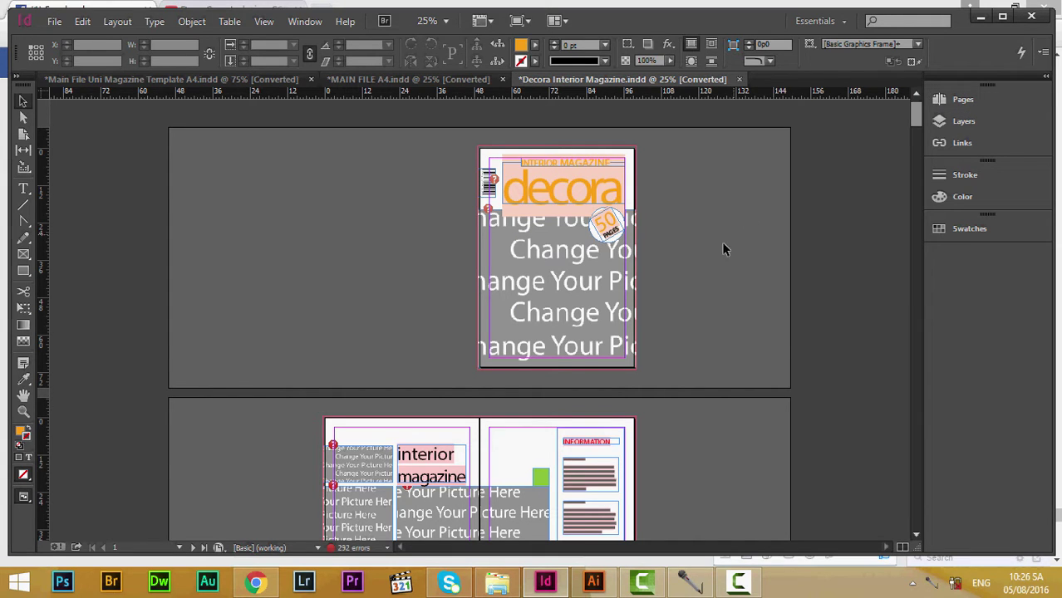
pyautogui.scroll(-5, 705, 268)
pyautogui.scroll(4, 706, 276)
pyautogui.click(497, 582)
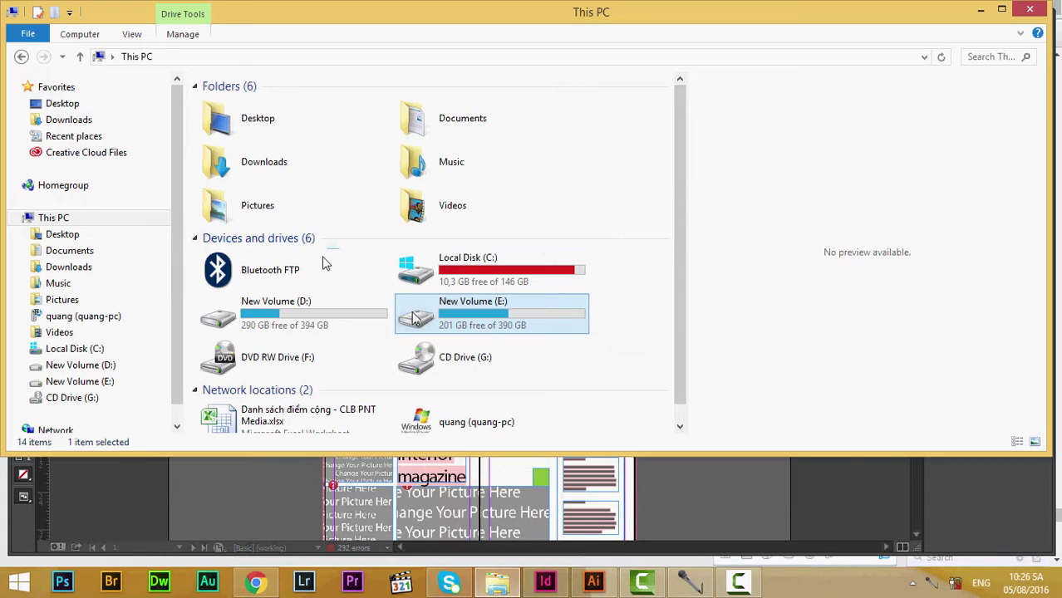
pyautogui.click(497, 584)
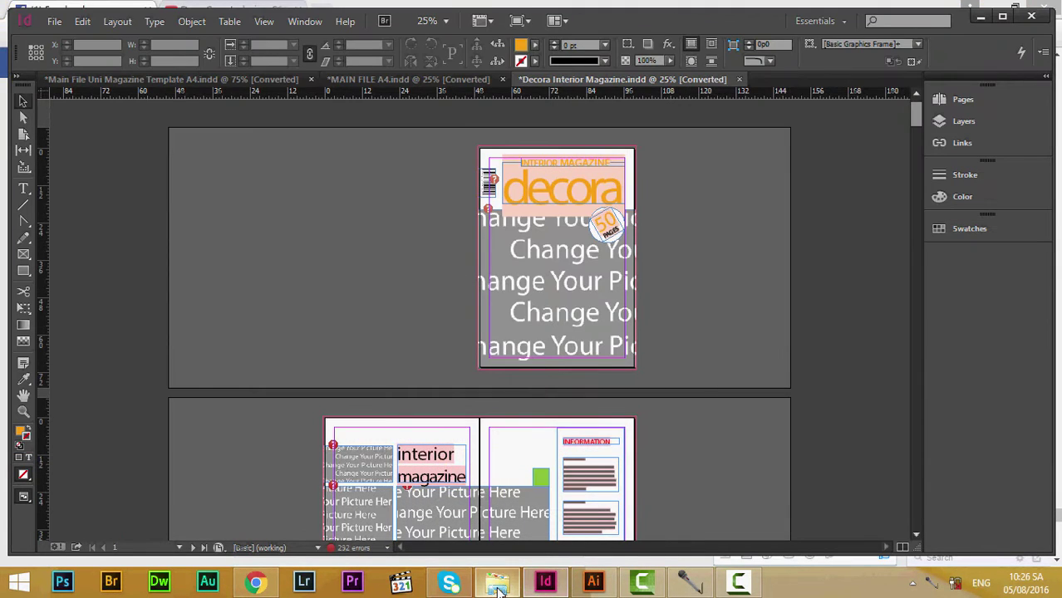
pyautogui.click(497, 584)
pyautogui.click(497, 583)
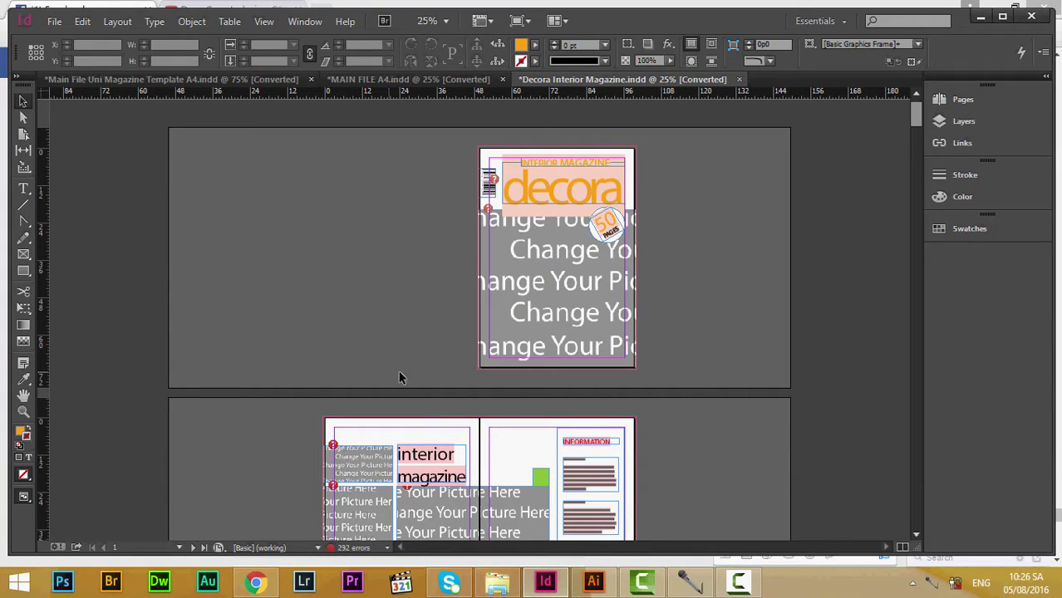
# Step: Switch to File Explorer and open the ki yeu_template folder on New Volume (E:)
pyautogui.click(497, 582)
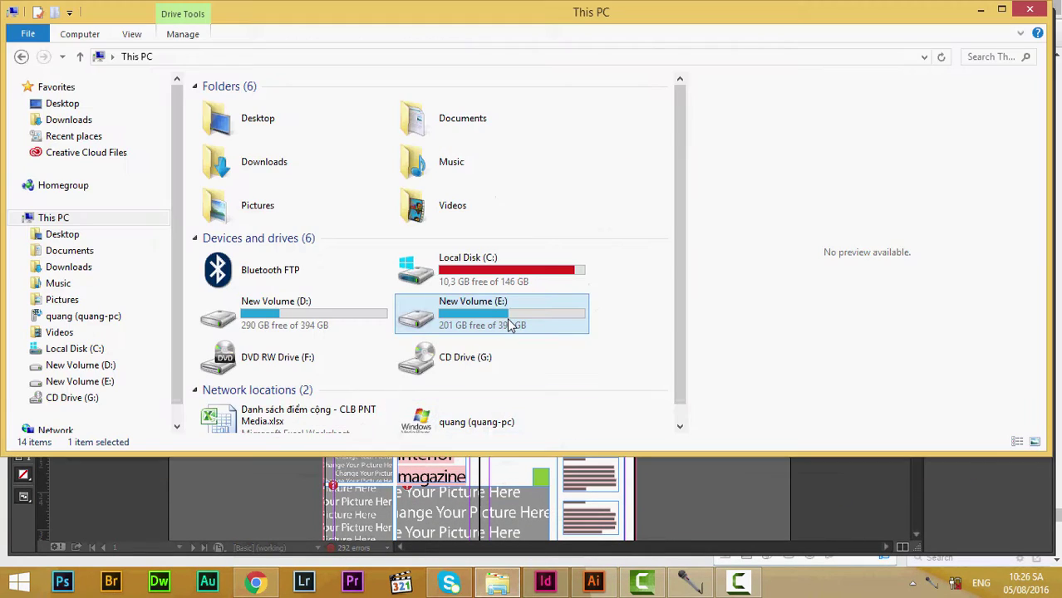
pyautogui.doubleClick(507, 317)
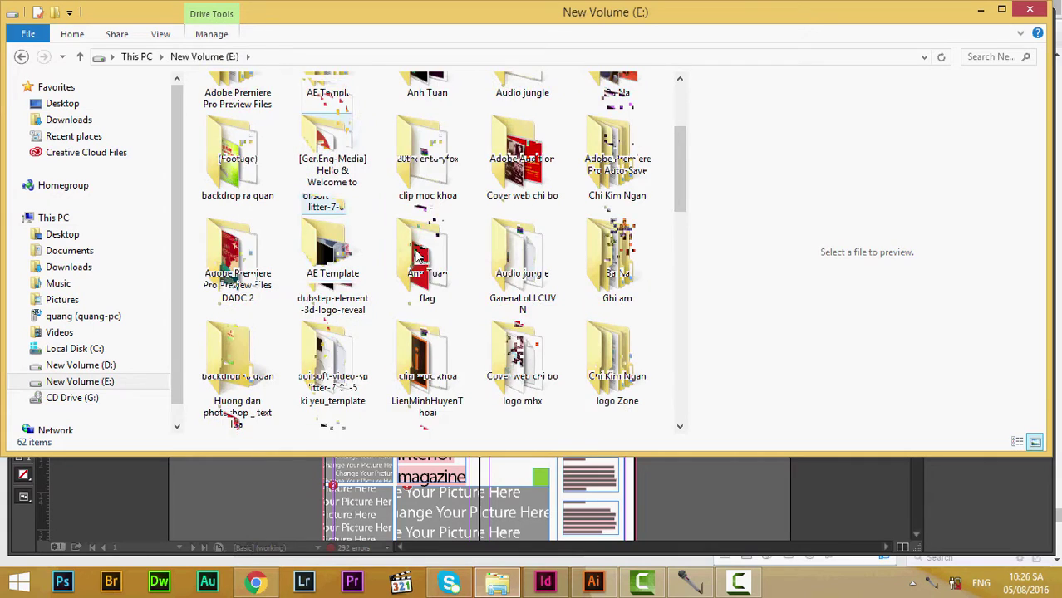
pyautogui.click(426, 259)
pyautogui.scroll(-5, 426, 258)
pyautogui.click(419, 253)
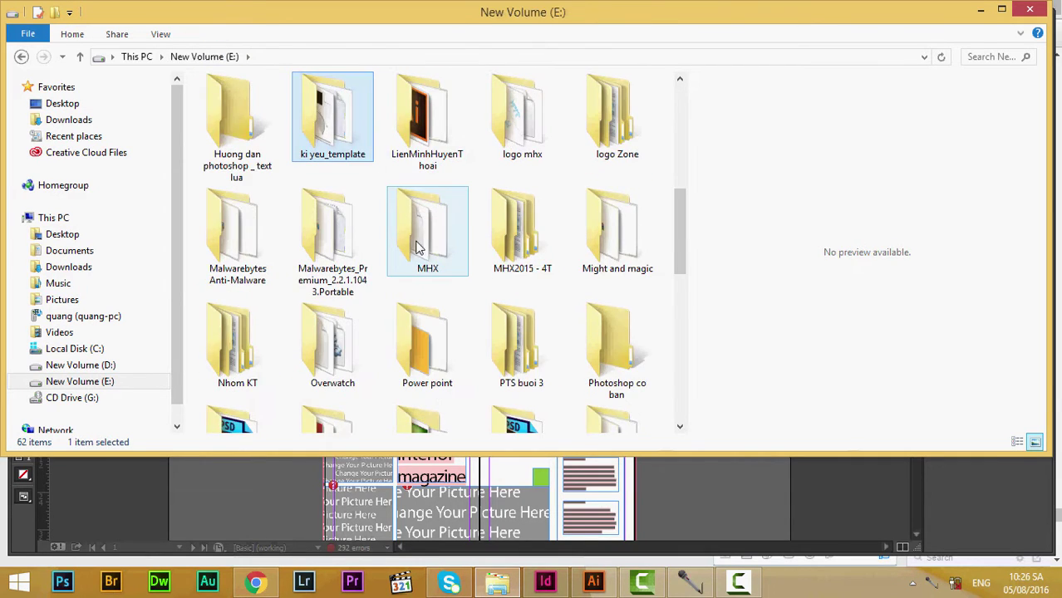
pyautogui.doubleClick(336, 112)
# Step: Open the Main File folder of the GraphicRiver 50 Pages A4 Indesign Magazine Template inside Gr_bundle_9x_magazine
pyautogui.click(264, 170)
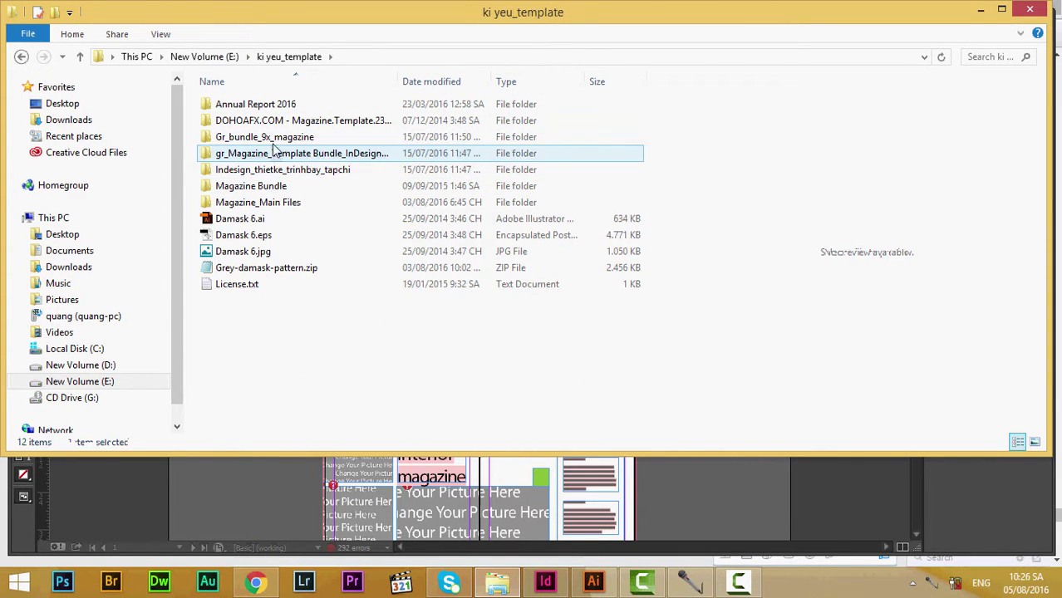
pyautogui.doubleClick(268, 140)
pyautogui.doubleClick(267, 139)
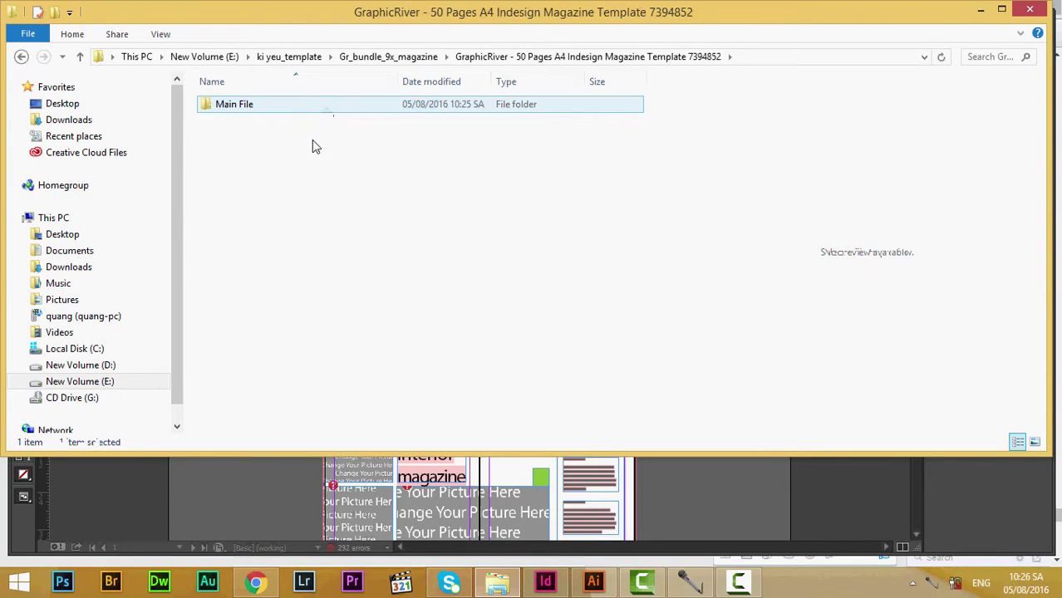
pyautogui.doubleClick(301, 108)
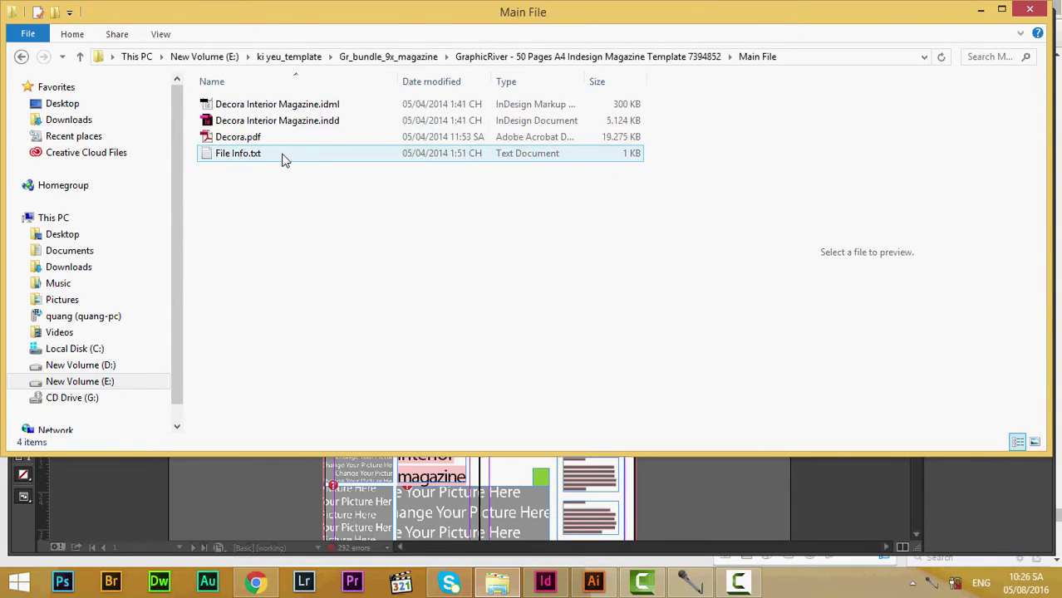
# Step: Preview Decora.pdf and open it in Adobe Reader
pyautogui.doubleClick(280, 138)
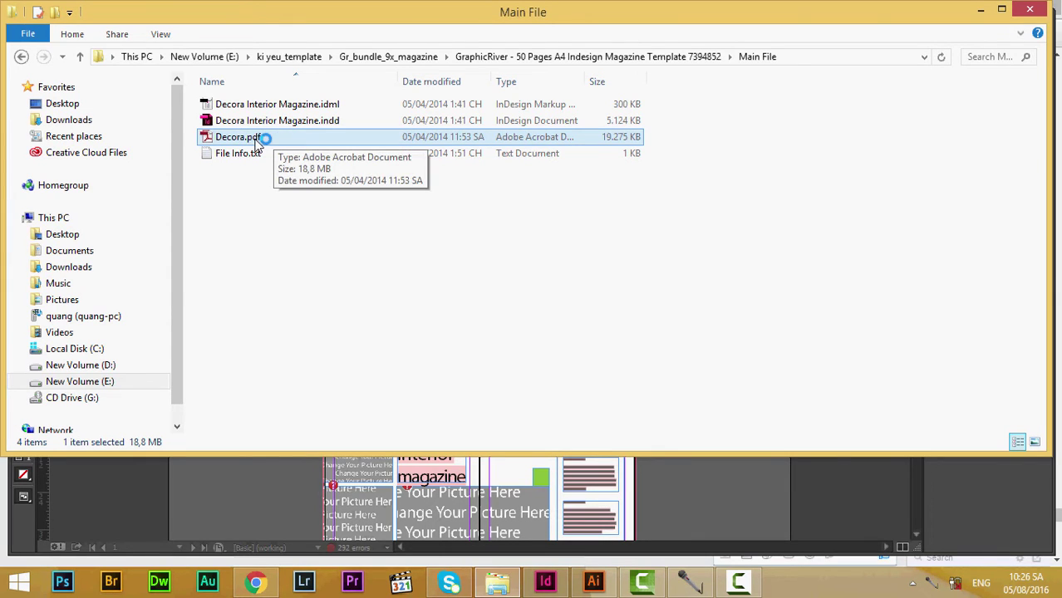
pyautogui.hotkey('alt', 'p')
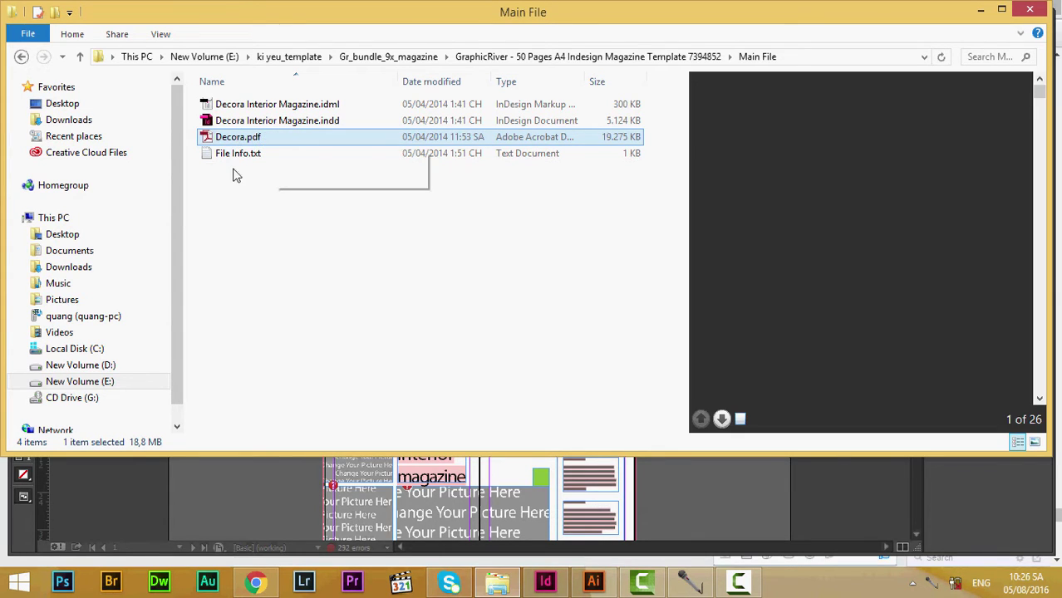
pyautogui.moveTo(1040, 102)
pyautogui.mouseDown()
pyautogui.moveTo(1042, 137)
pyautogui.moveTo(1040, 93)
pyautogui.mouseUp()
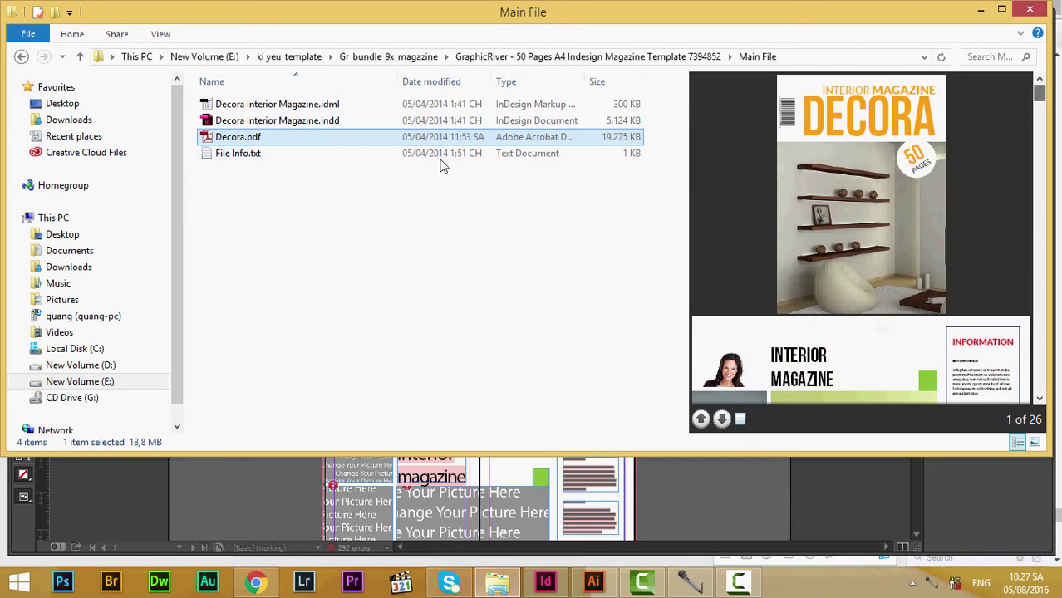
pyautogui.doubleClick(342, 142)
# Step: Zoom Decora.pdf out to 25% and look over the cover and the first interior spread
pyautogui.scroll(-3, 620, 190)
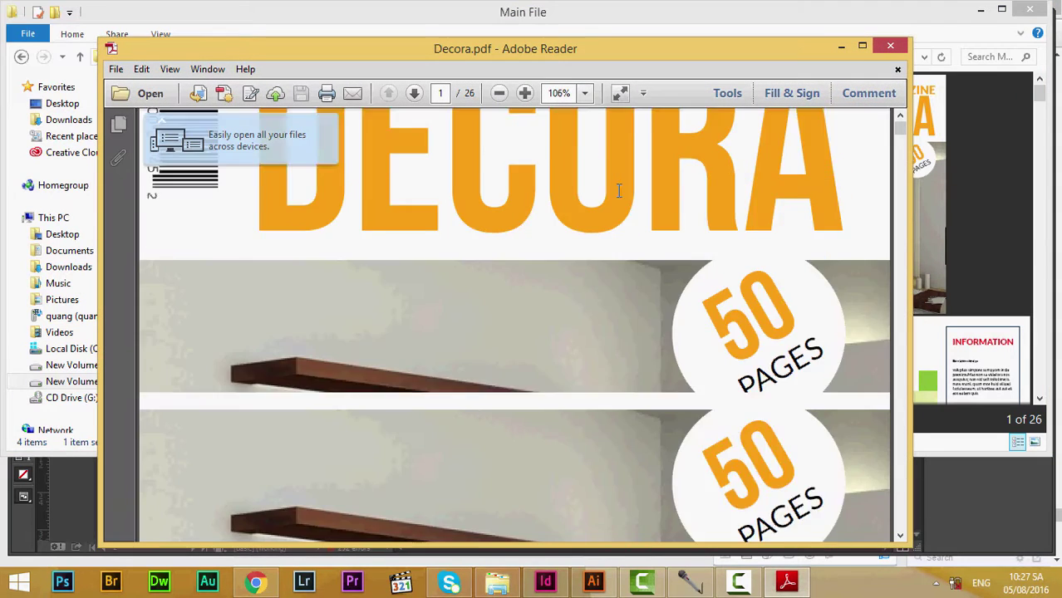
pyautogui.scroll(3, 656, 212)
pyautogui.scroll(-3, 730, 260)
pyautogui.scroll(-10, 730, 259)
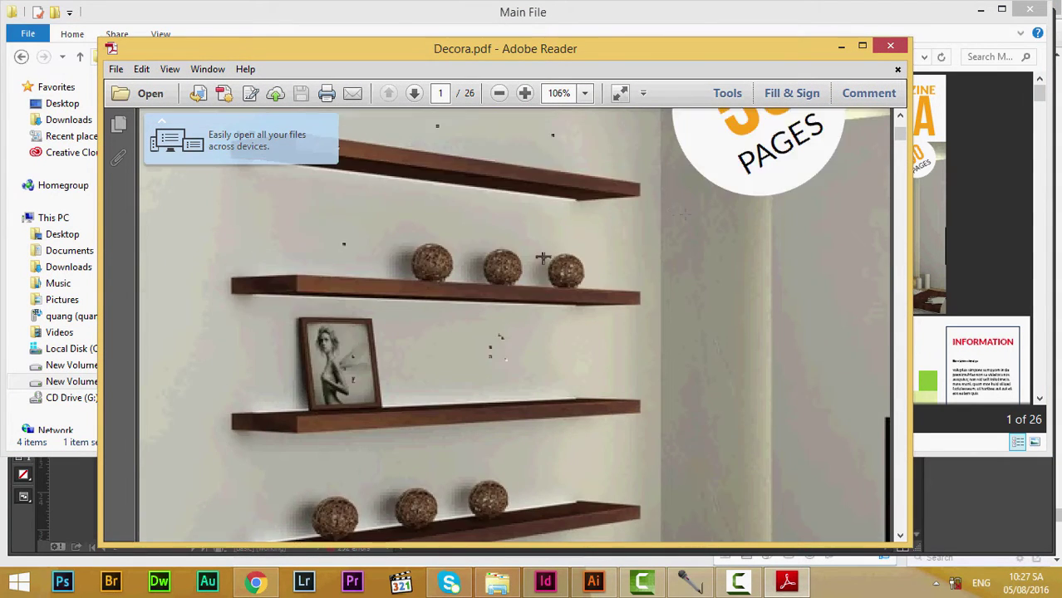
pyautogui.hotkey('ctrl', '0')
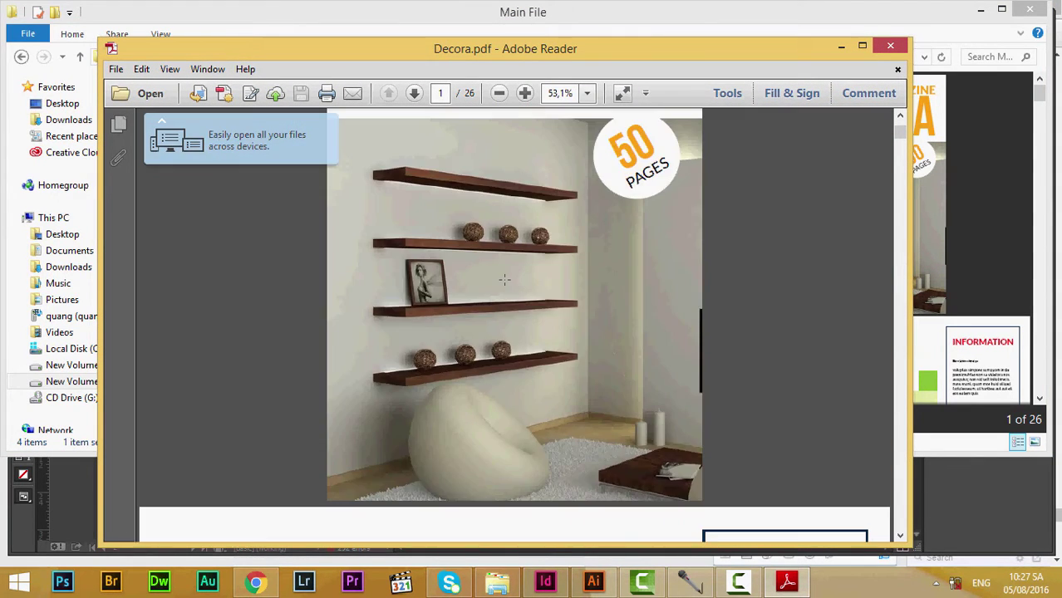
pyautogui.click(499, 94)
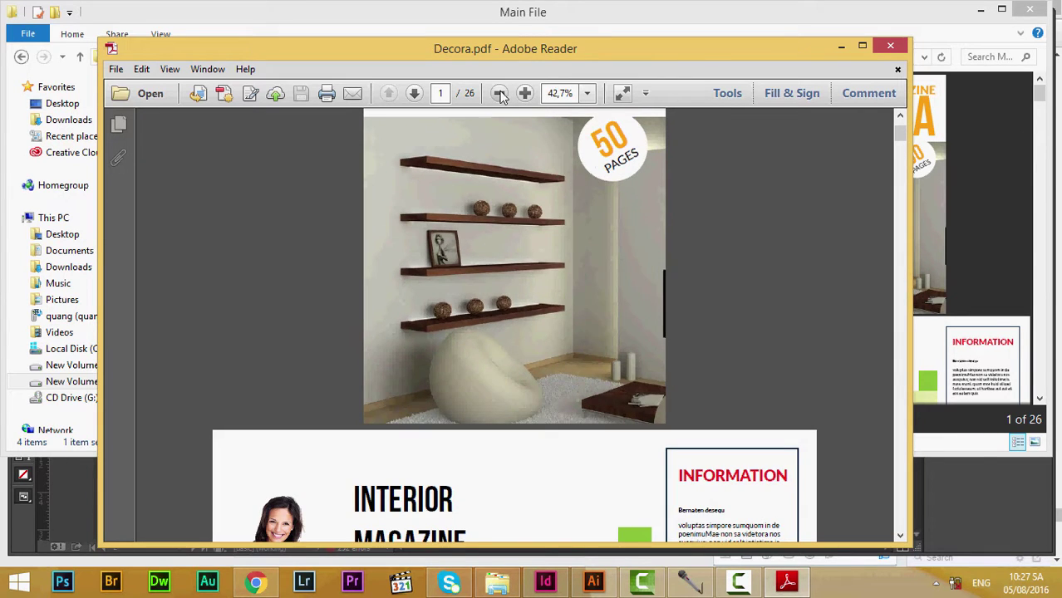
pyautogui.click(499, 94)
pyautogui.click(500, 94)
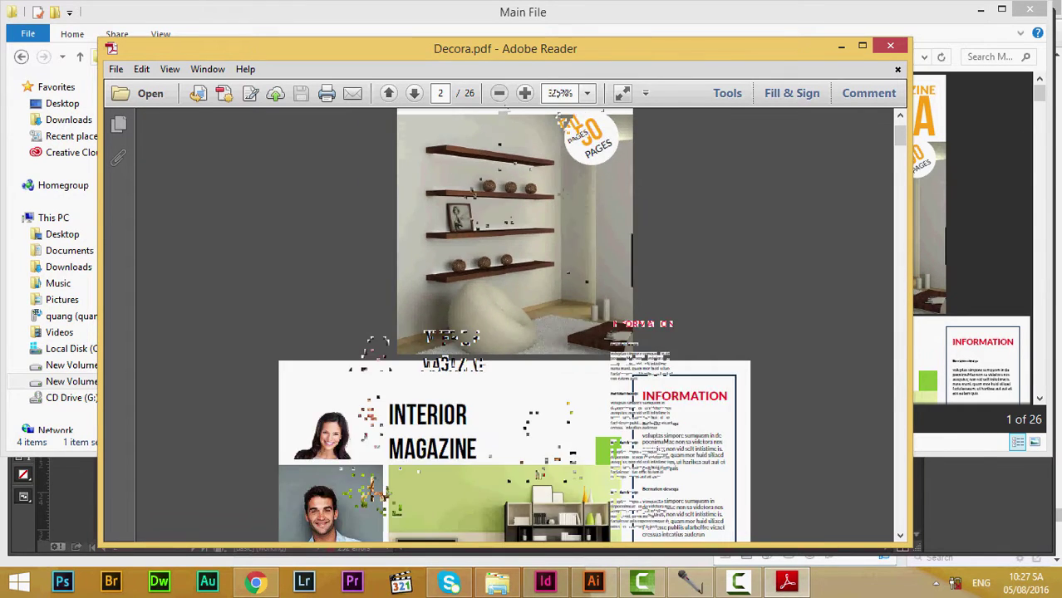
pyautogui.scroll(-2, 628, 267)
pyautogui.scroll(6, 631, 272)
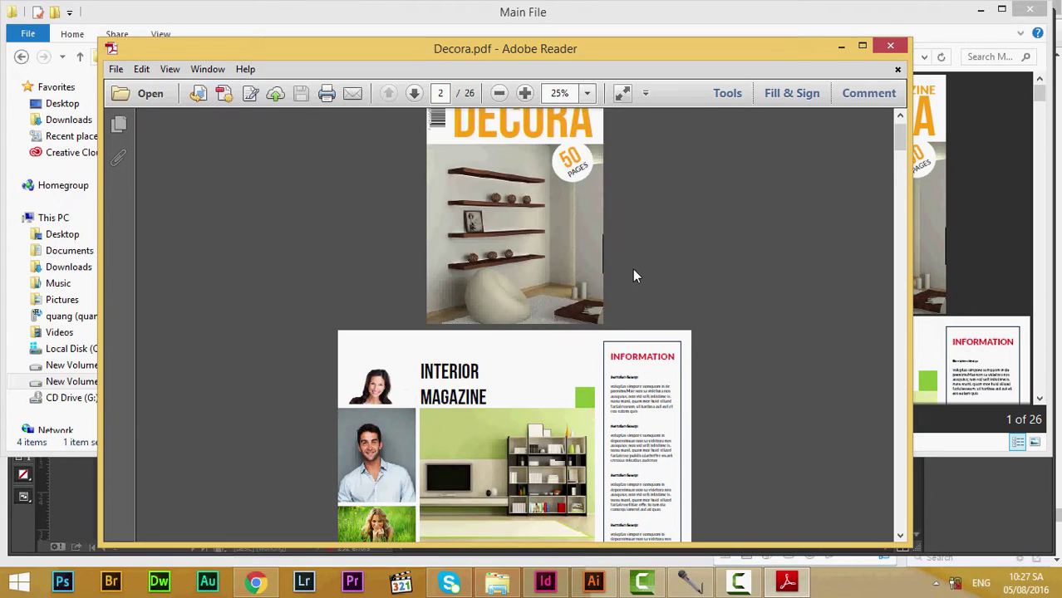
# Step: Switch between InDesign and Adobe Reader to compare the template's cover and first spread with the finished PDF pages
pyautogui.click(989, 492)
pyautogui.scroll(-3, 713, 376)
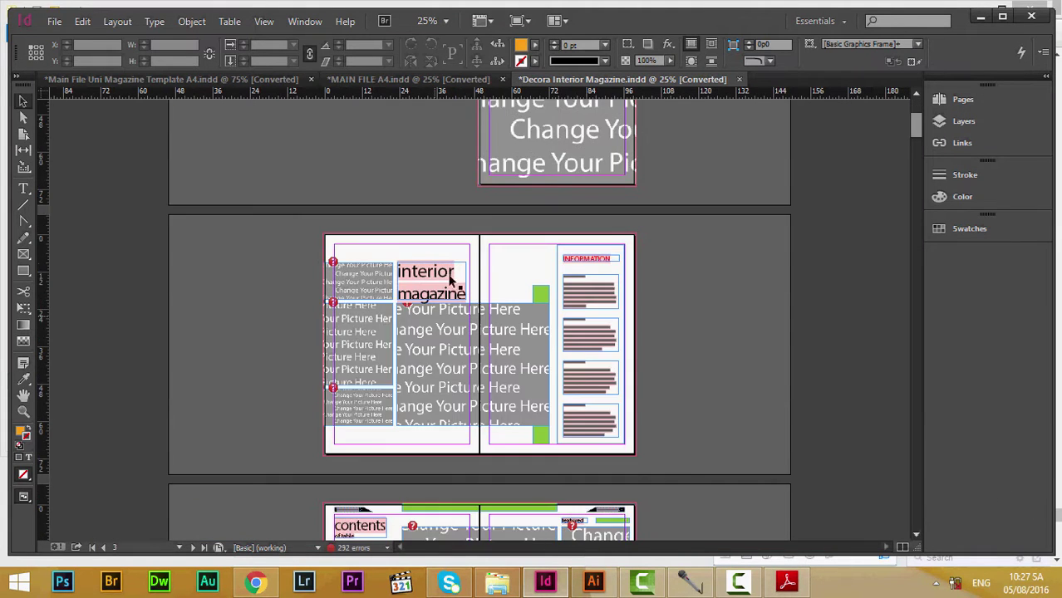
pyautogui.scroll(1, 546, 234)
pyautogui.scroll(2, 499, 260)
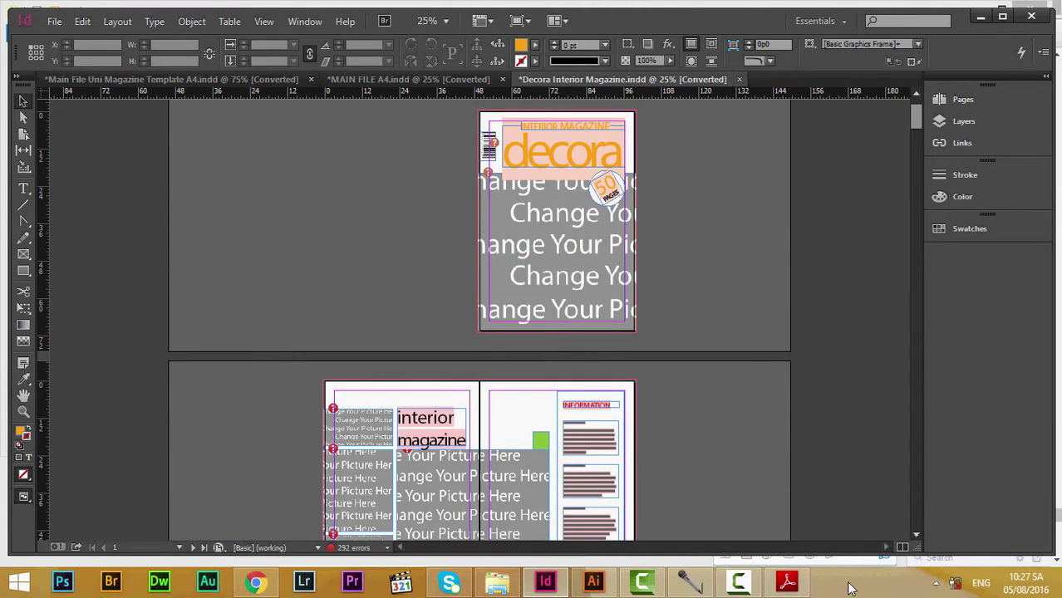
pyautogui.click(786, 582)
pyautogui.scroll(1, 709, 364)
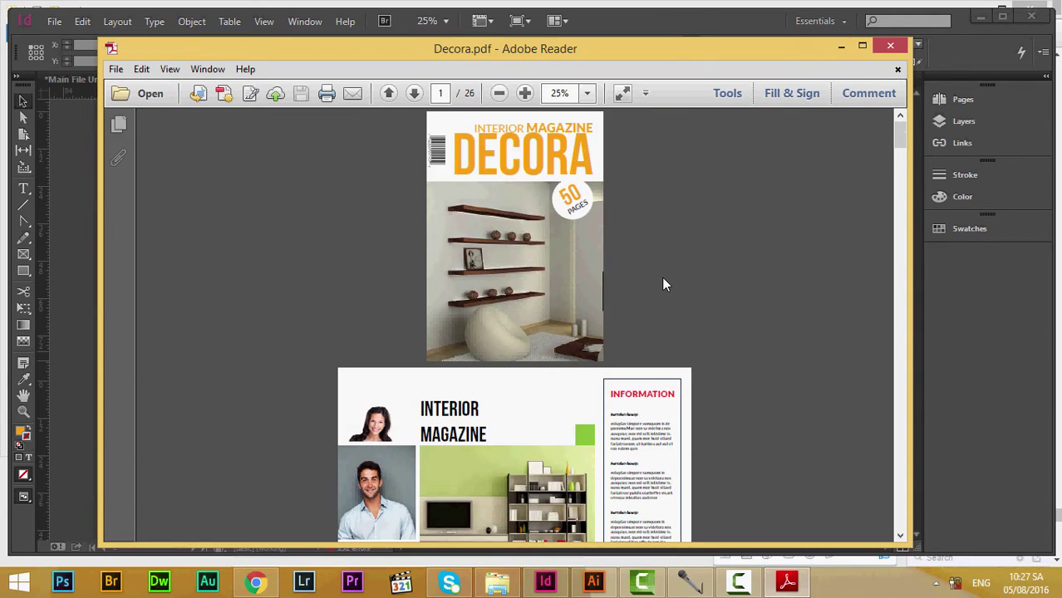
pyautogui.scroll(-2, 663, 284)
pyautogui.scroll(2, 989, 346)
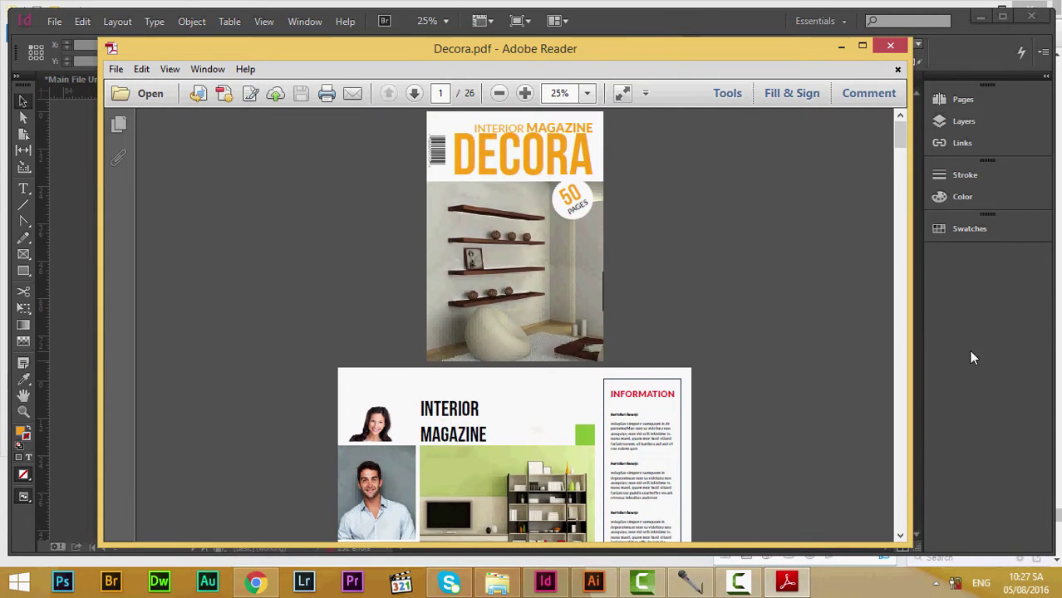
pyautogui.click(969, 350)
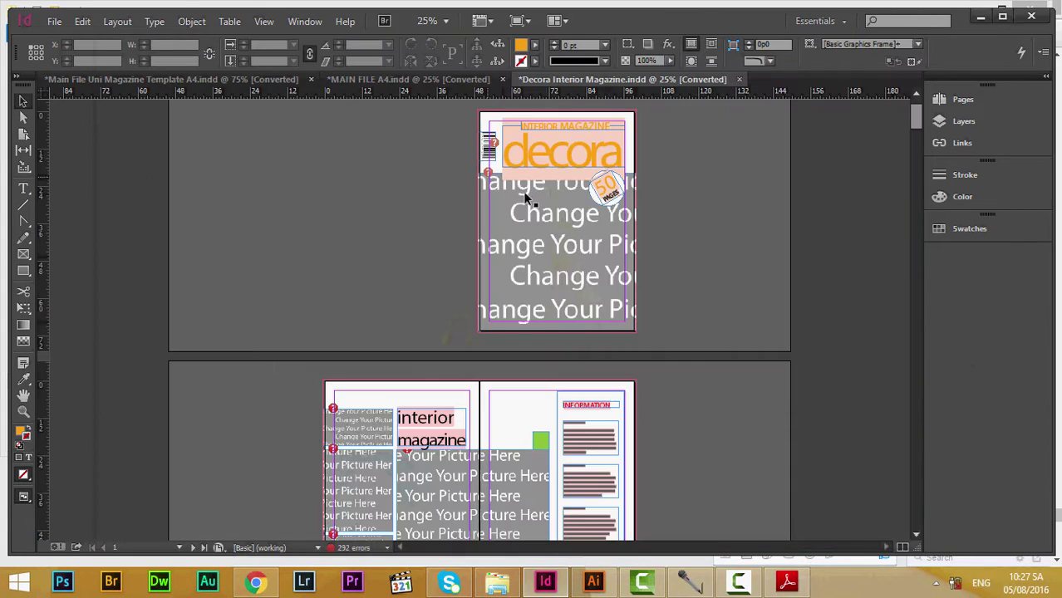
pyautogui.click(786, 582)
pyautogui.click(953, 388)
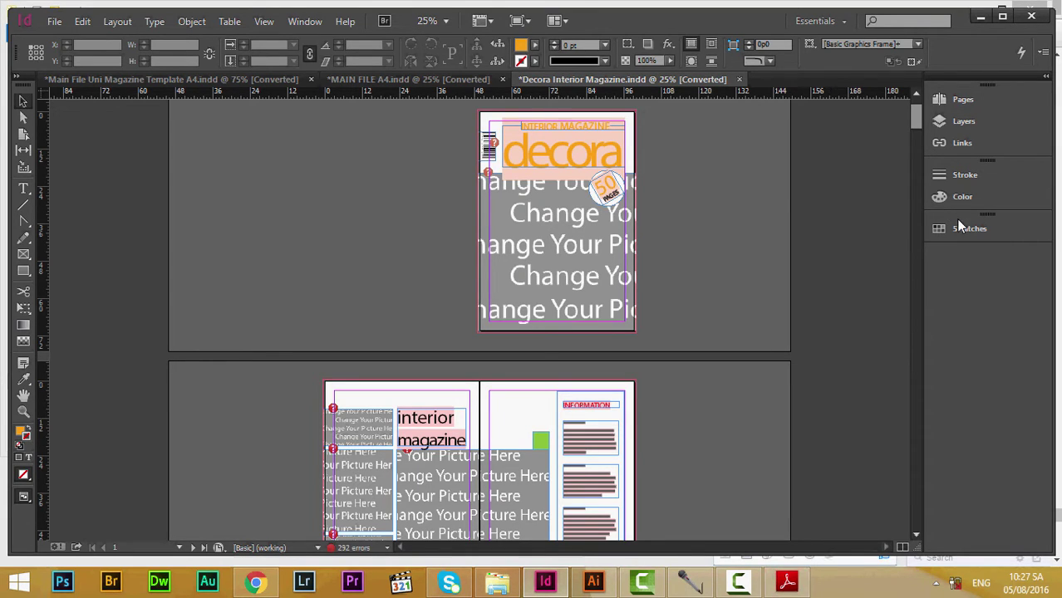
pyautogui.scroll(1, 576, 257)
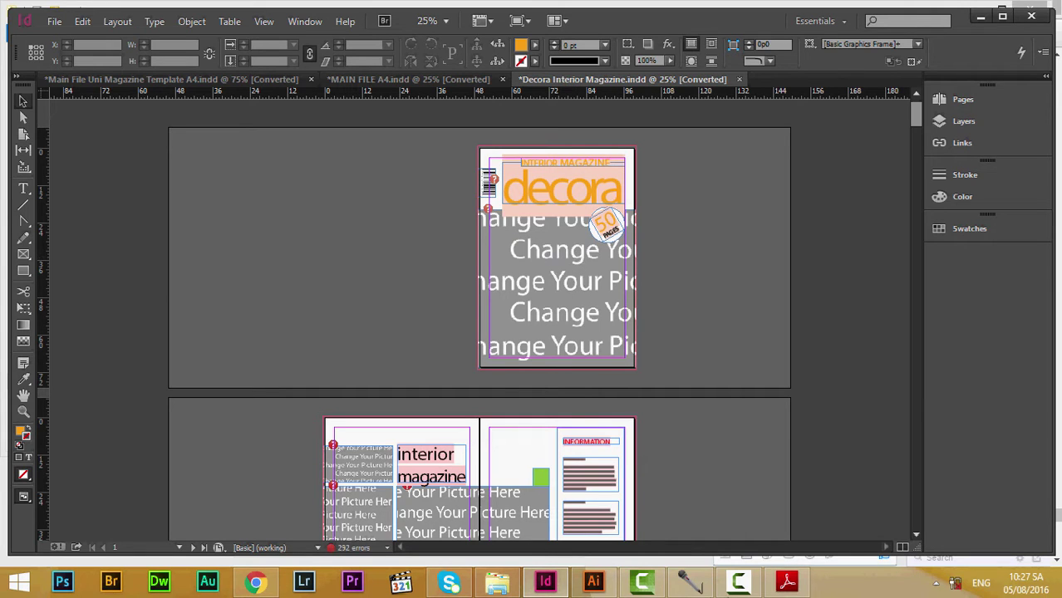
# Step: Switch to Decora.pdf in Adobe Reader and browse from the cover to the contents and editorial spreads and back
pyautogui.click(788, 583)
pyautogui.scroll(-3, 636, 339)
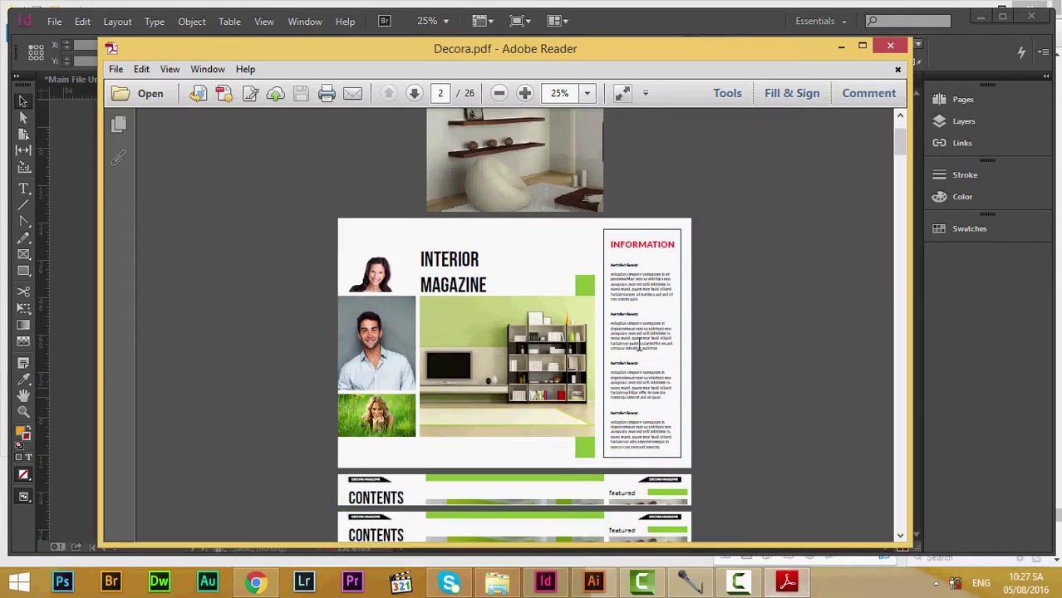
pyautogui.scroll(-7, 635, 339)
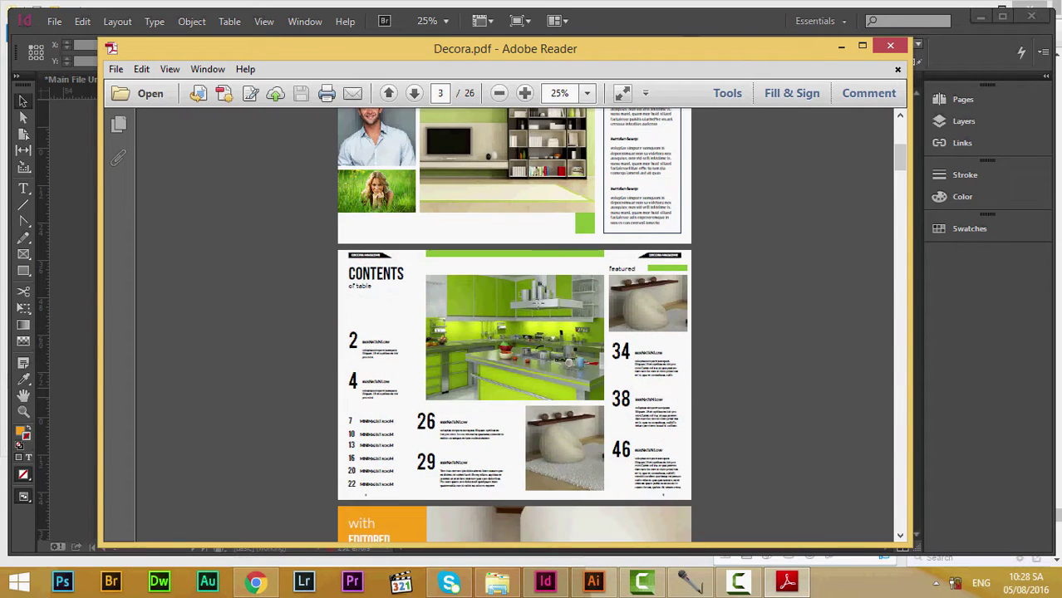
pyautogui.scroll(-2, 422, 337)
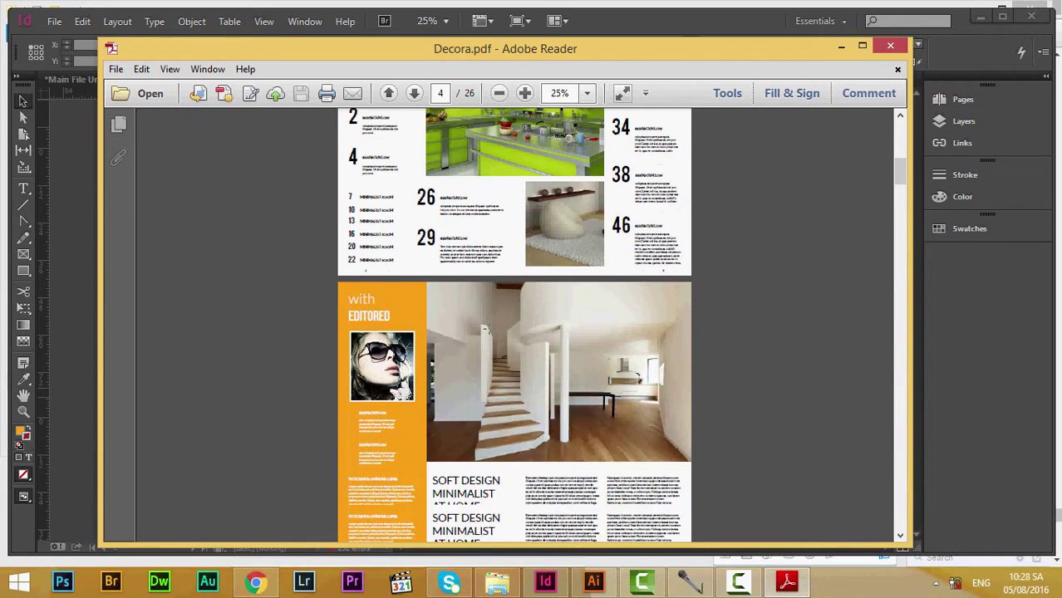
pyautogui.scroll(5, 421, 336)
pyautogui.scroll(8, 731, 274)
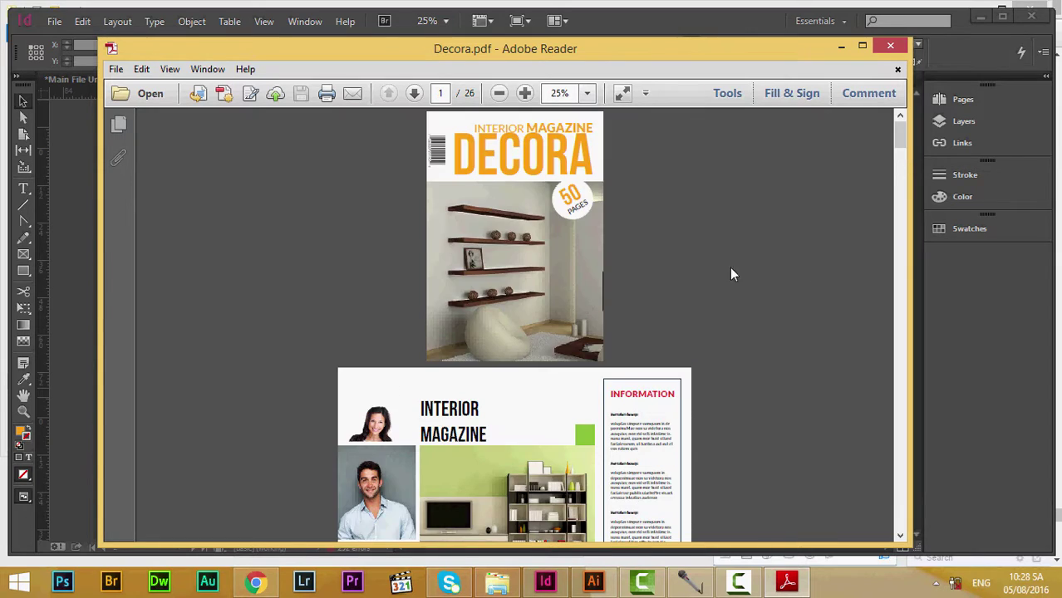
# Step: Compare the picture placeholders on the InDesign cover and Interior Magazine spread with the photos in Decora.pdf
pyautogui.click(971, 331)
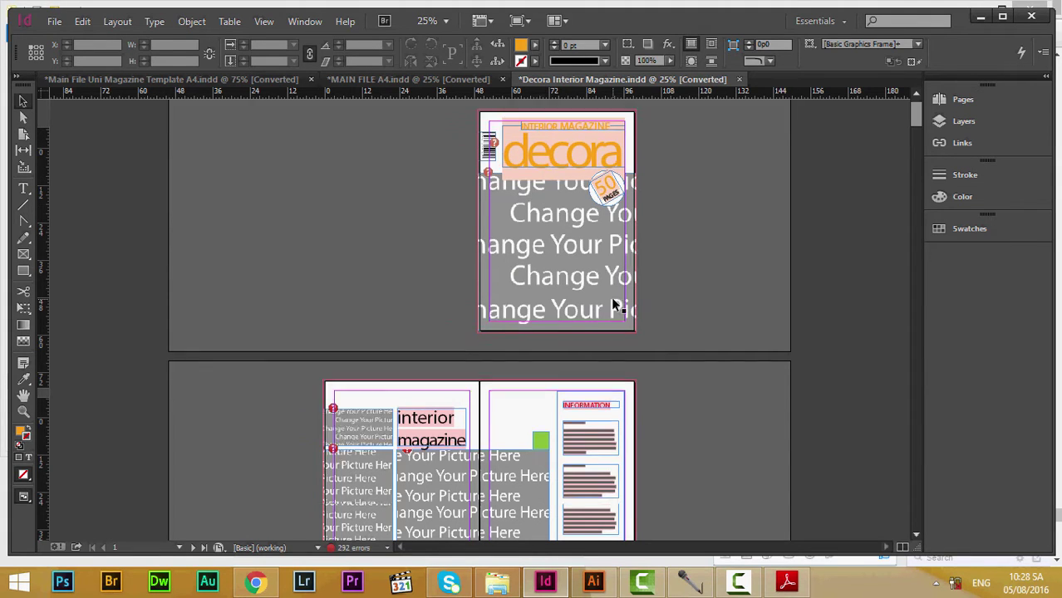
pyautogui.click(787, 582)
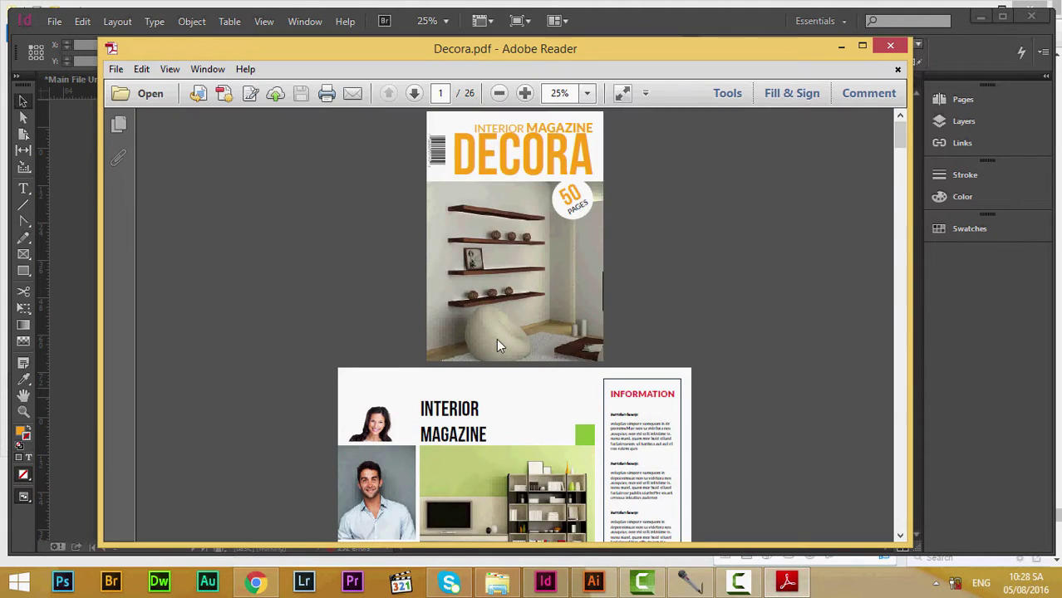
pyautogui.scroll(-3, 496, 338)
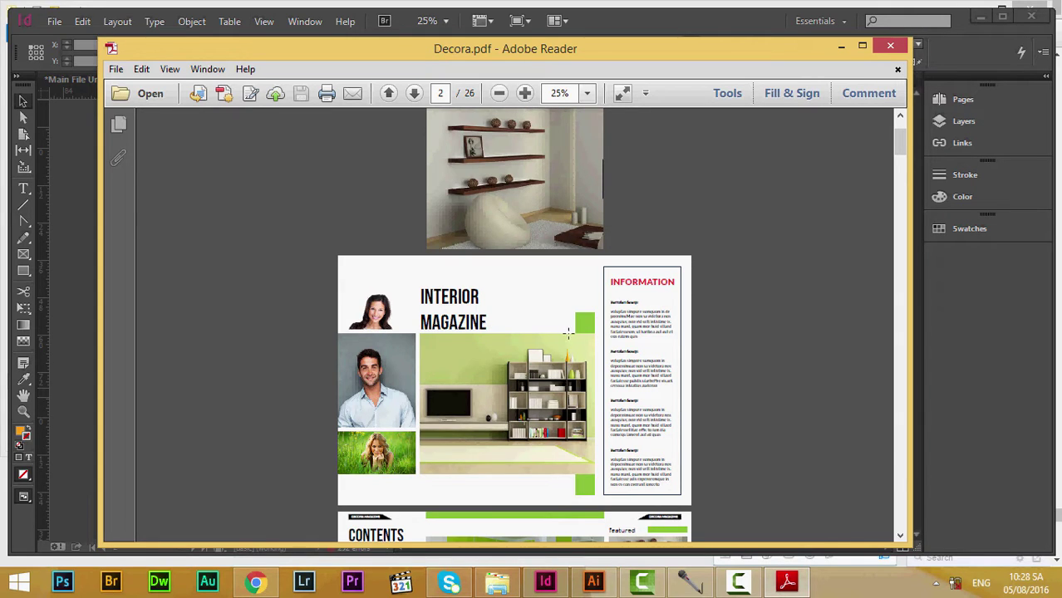
pyautogui.click(964, 348)
pyautogui.scroll(-3, 585, 252)
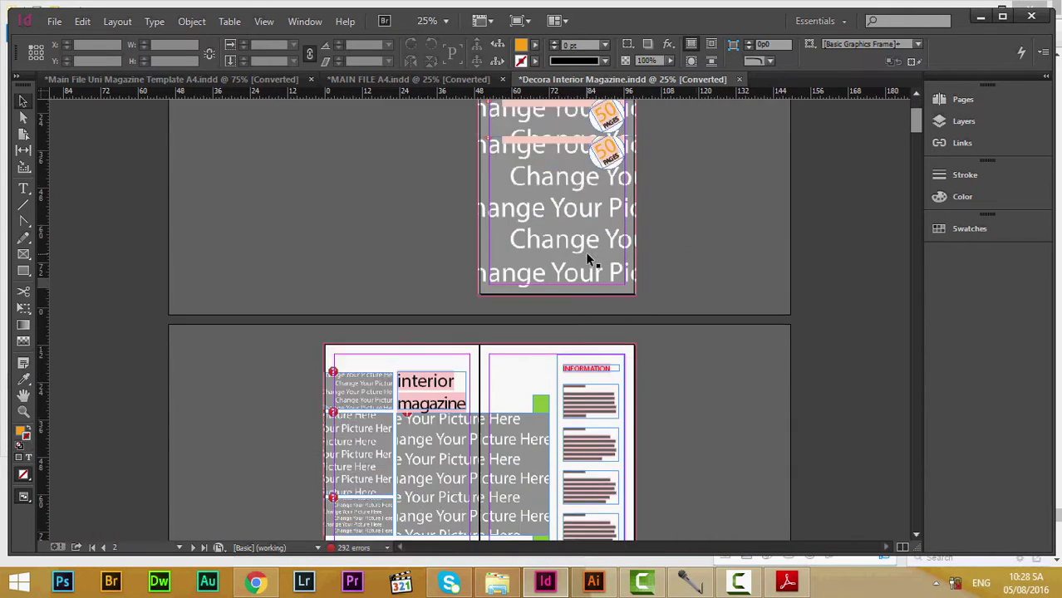
pyautogui.scroll(-1, 458, 454)
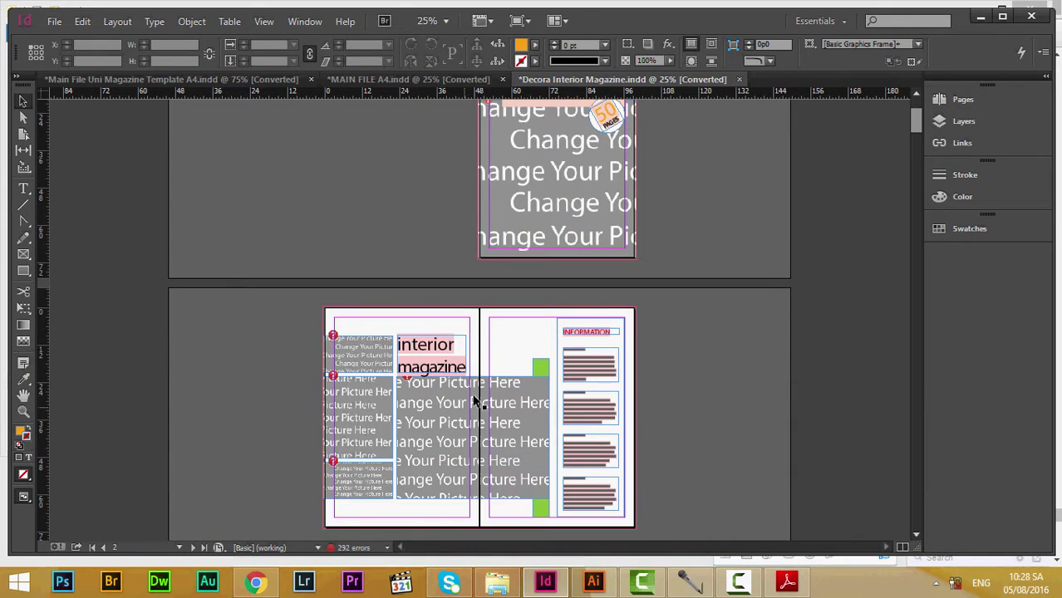
pyautogui.scroll(3, 565, 324)
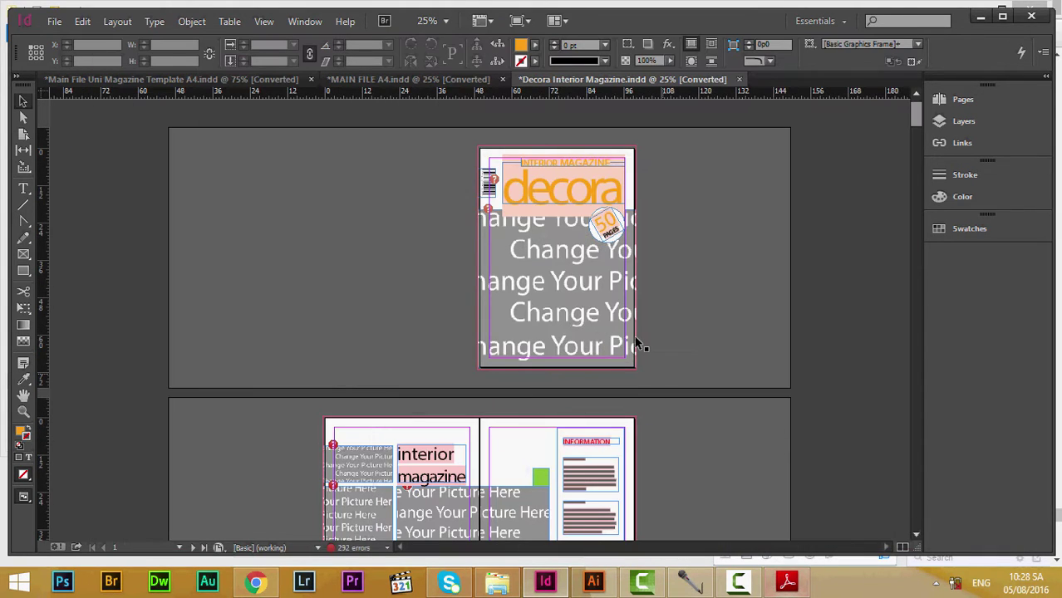
# Step: Zoom the Decora cover between 25% and 50% and look over the cover and the Interior Magazine spread
pyautogui.press('z')
pyautogui.click(571, 280)
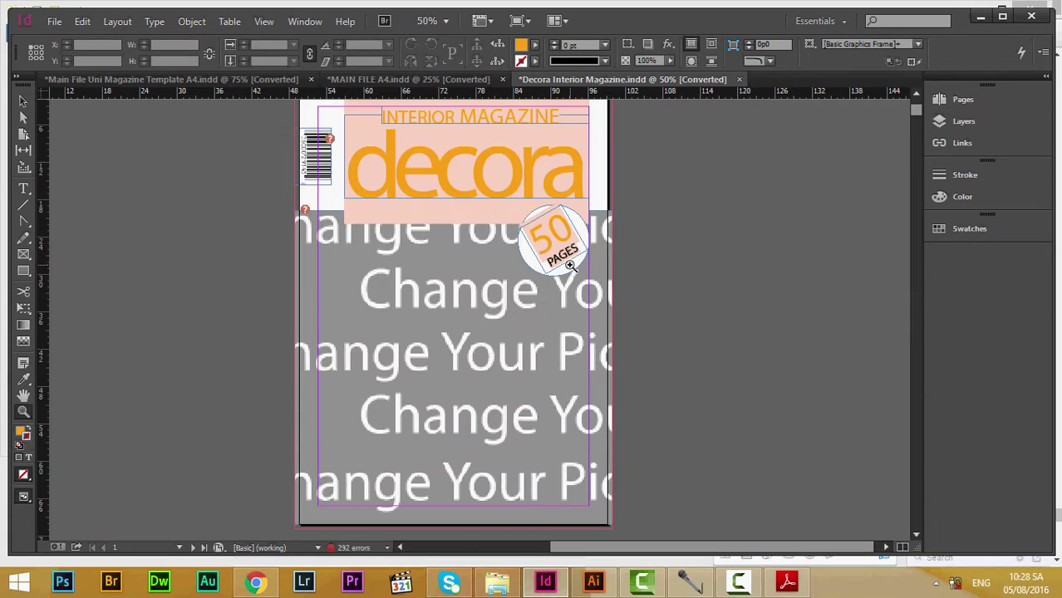
pyautogui.keyDown('alt'); pyautogui.click(517, 271); pyautogui.keyUp('alt')
pyautogui.scroll(-5, 532, 284)
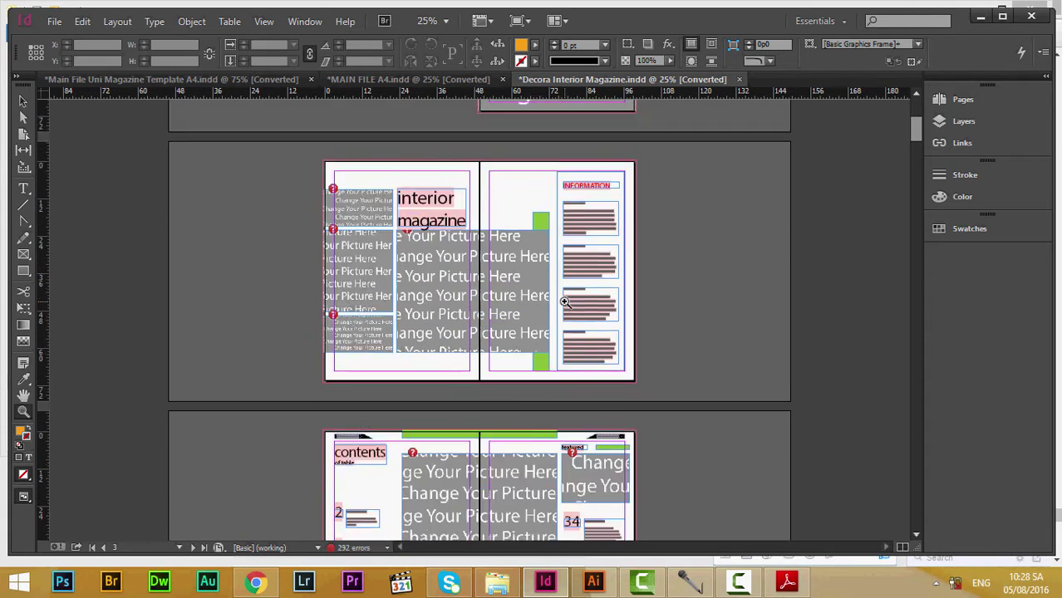
pyautogui.scroll(5, 565, 302)
pyautogui.scroll(5, 569, 296)
pyautogui.click(572, 278)
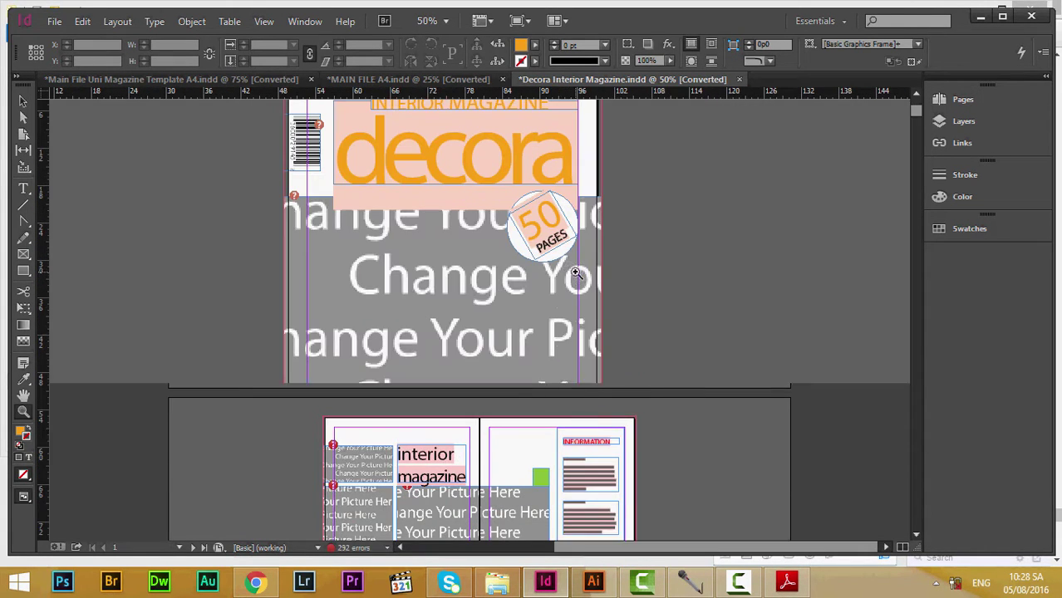
pyautogui.scroll(3, 532, 275)
pyautogui.keyDown('alt'); pyautogui.click(495, 271); pyautogui.keyUp('alt')
pyautogui.click(538, 348)
pyautogui.keyDown('alt'); pyautogui.click(517, 311); pyautogui.keyUp('alt')
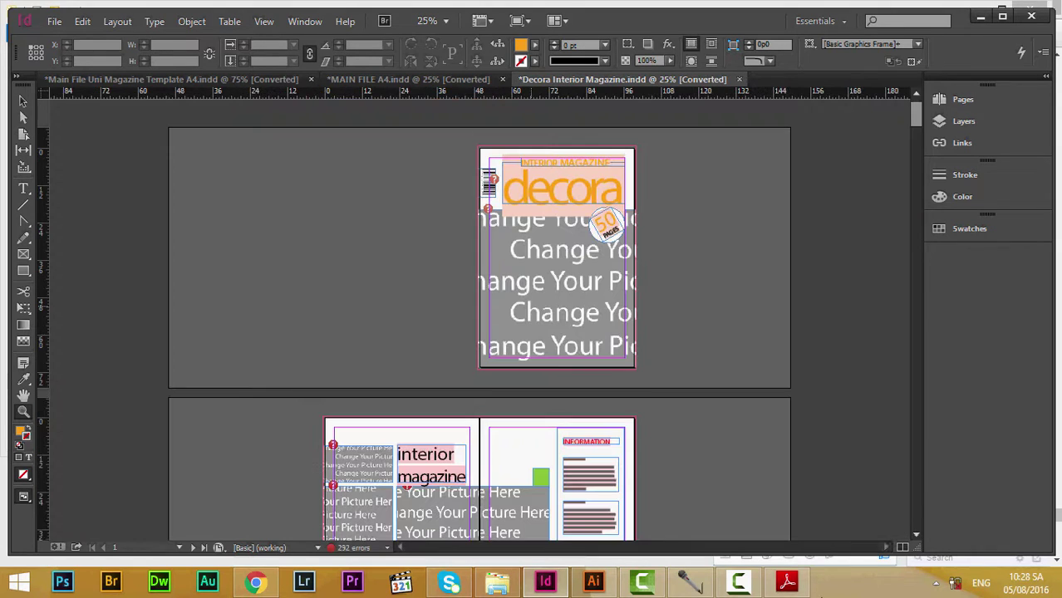
# Step: Compare Decora.pdf in Adobe Reader with the InDesign template's pages from the cover to the contents spread
pyautogui.click(789, 584)
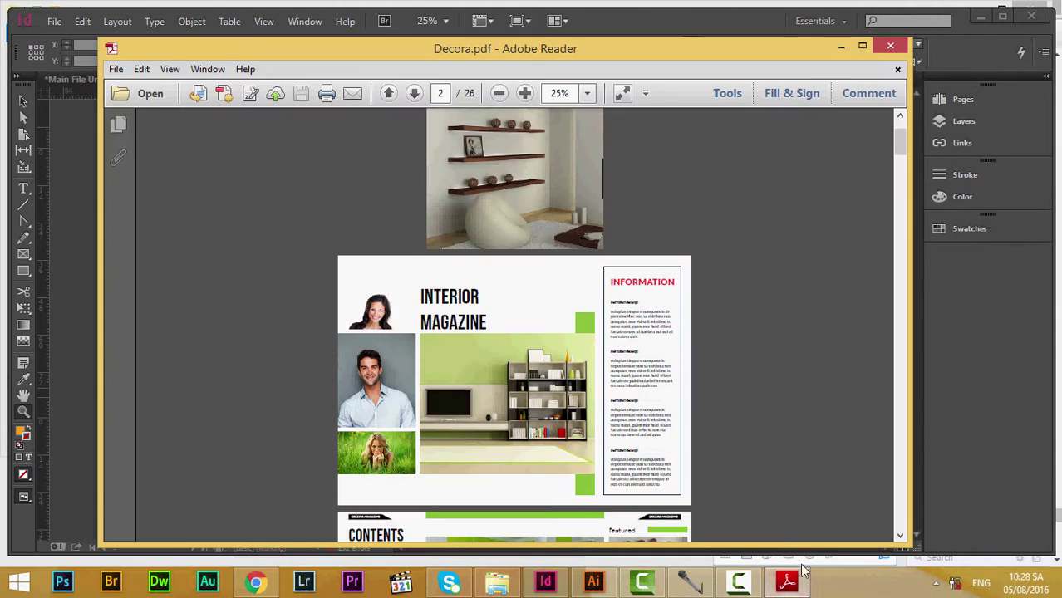
pyautogui.click(789, 583)
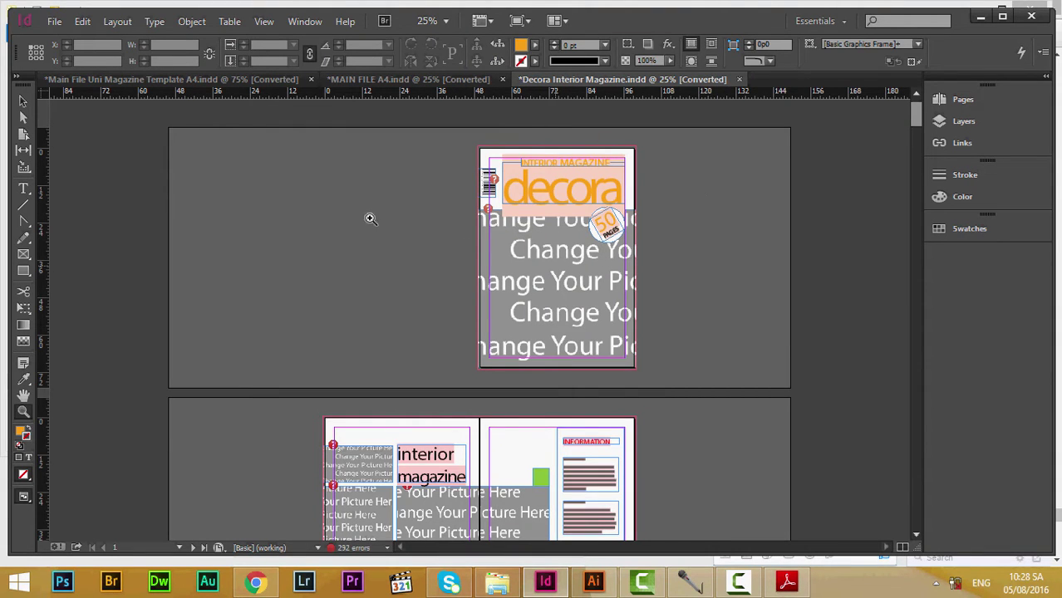
pyautogui.scroll(-2, 626, 330)
pyautogui.scroll(-8, 278, 206)
pyautogui.scroll(10, 279, 209)
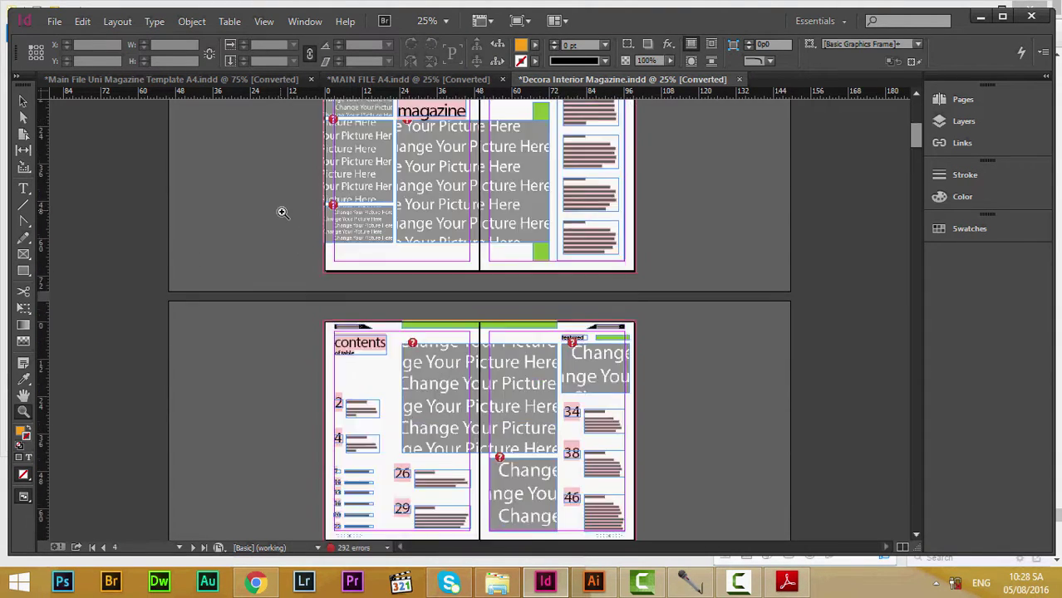
# Step: Display the template's page thumbnails and browse them from the cover through to the last spread, 52-53
pyautogui.click(939, 100)
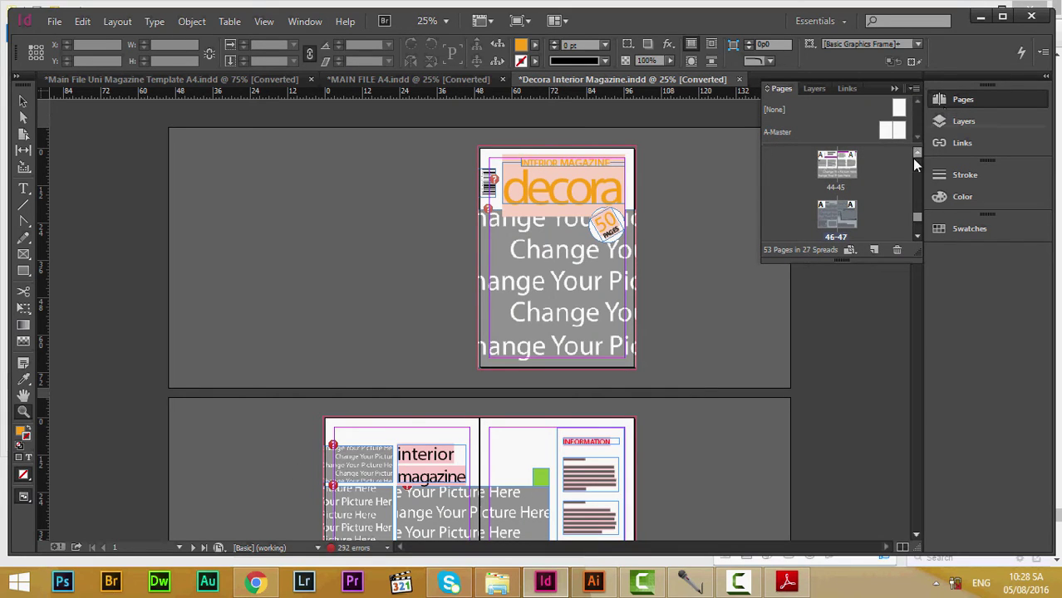
pyautogui.scroll(2, 912, 158)
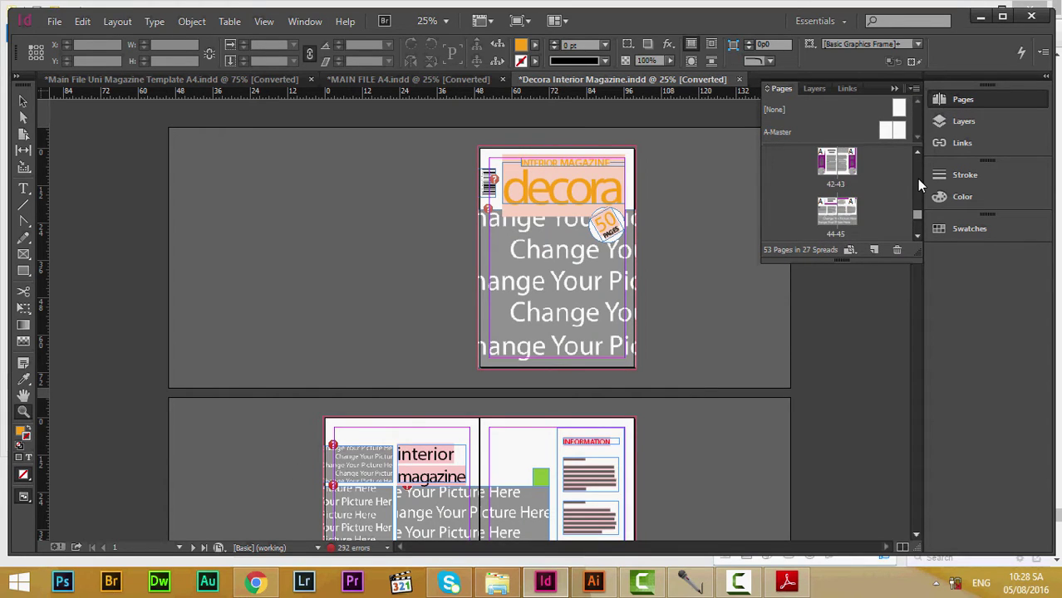
pyautogui.moveTo(918, 214); pyautogui.dragTo(841, 445)
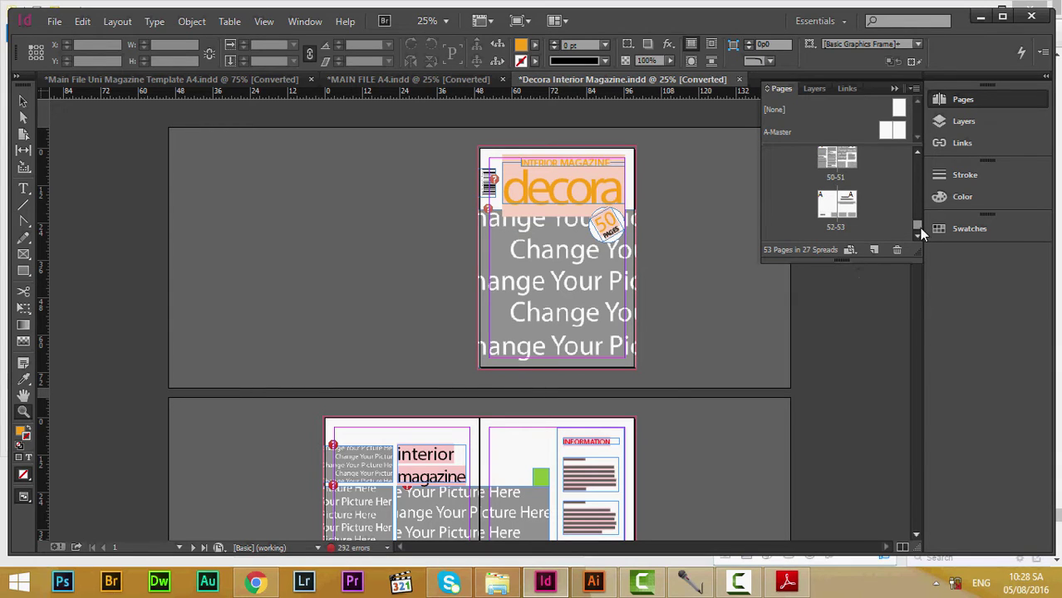
pyautogui.scroll(15, 915, 185)
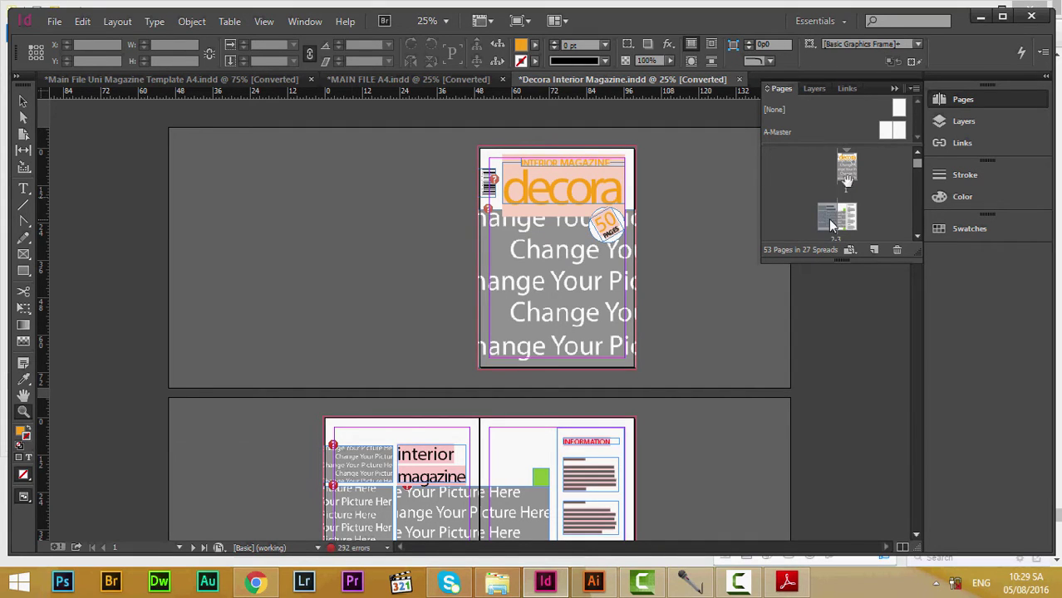
pyautogui.scroll(-3, 864, 171)
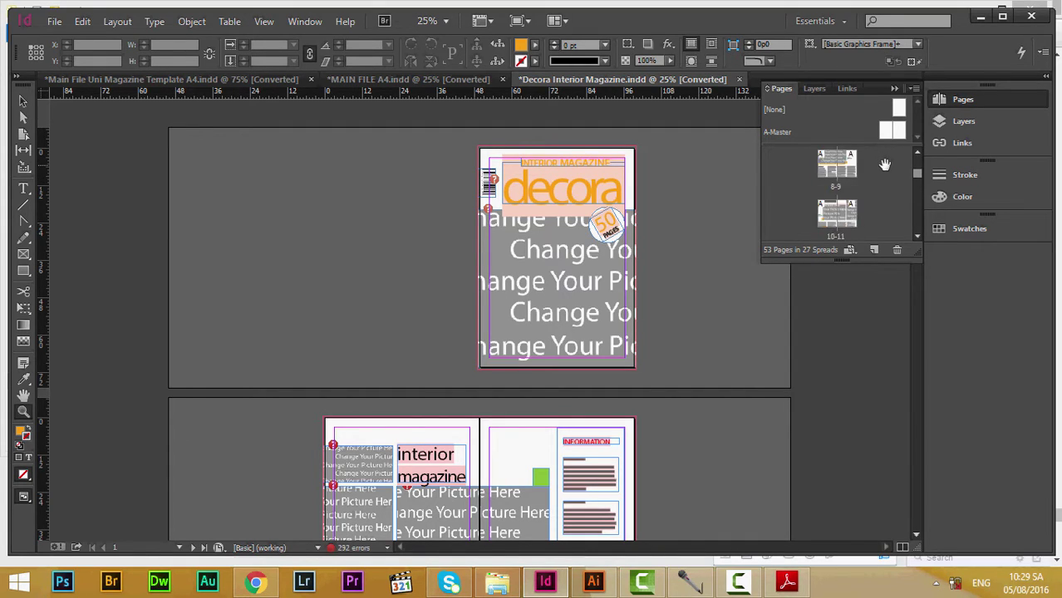
pyautogui.scroll(-5, 885, 164)
pyautogui.scroll(3, 884, 166)
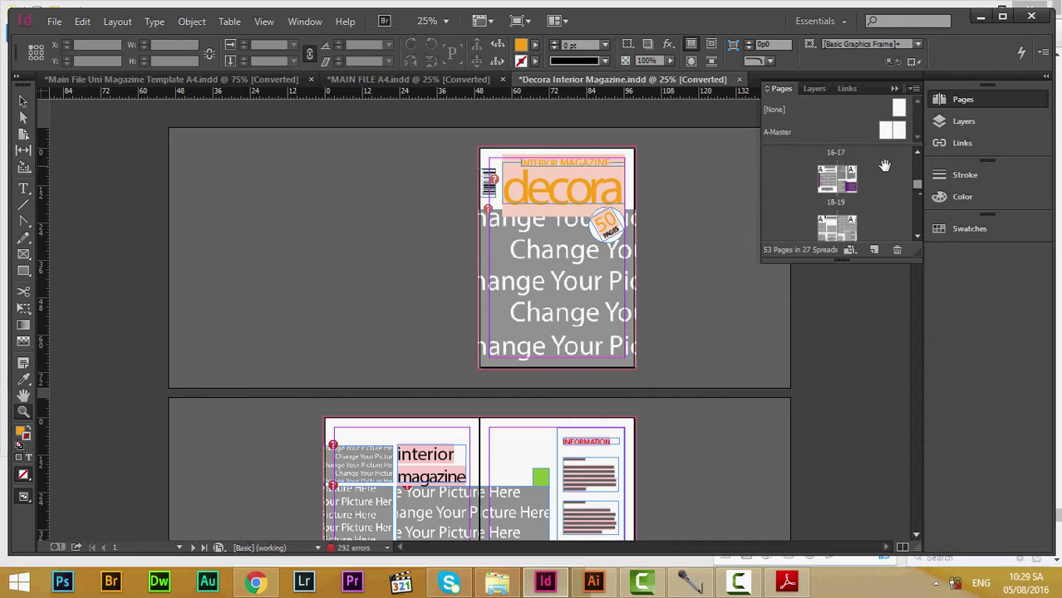
pyautogui.scroll(-2, 844, 225)
# Step: Jump to pages 20 and 21 through their thumbnails and return to the cover on page 1
pyautogui.doubleClick(825, 176)
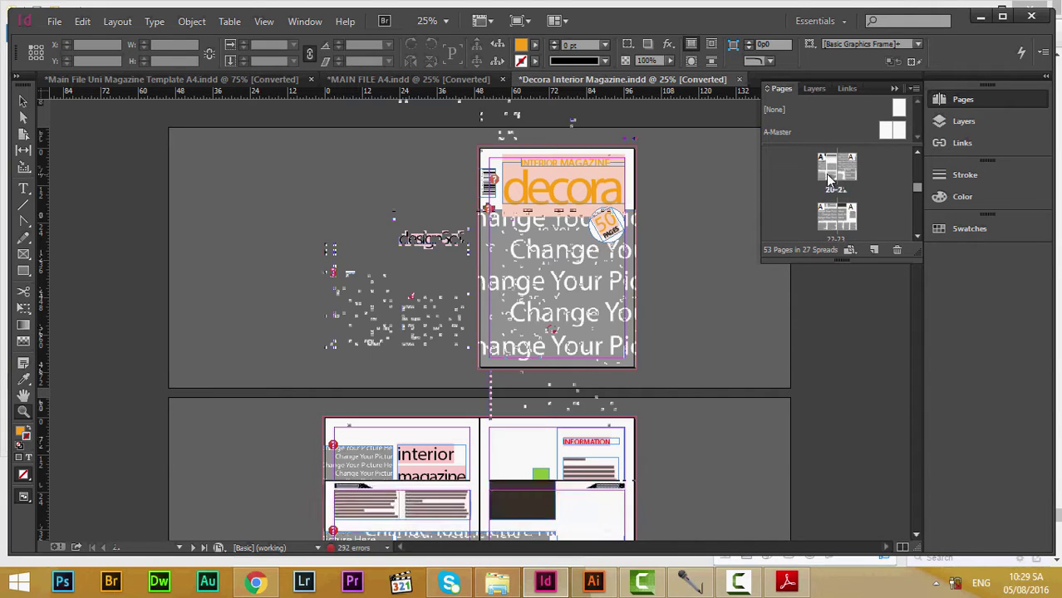
pyautogui.doubleClick(858, 169)
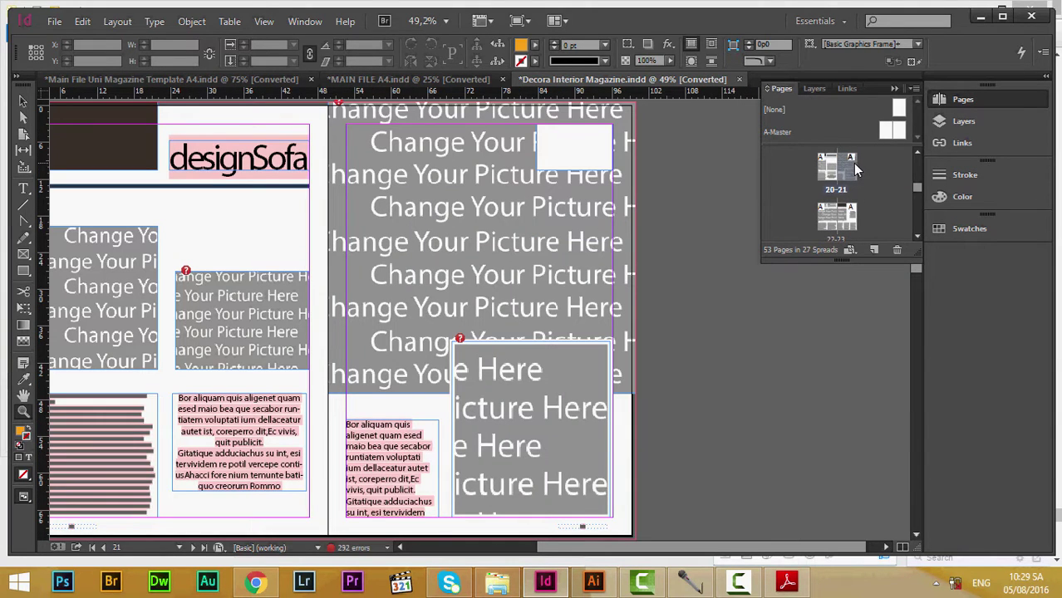
pyautogui.doubleClick(821, 176)
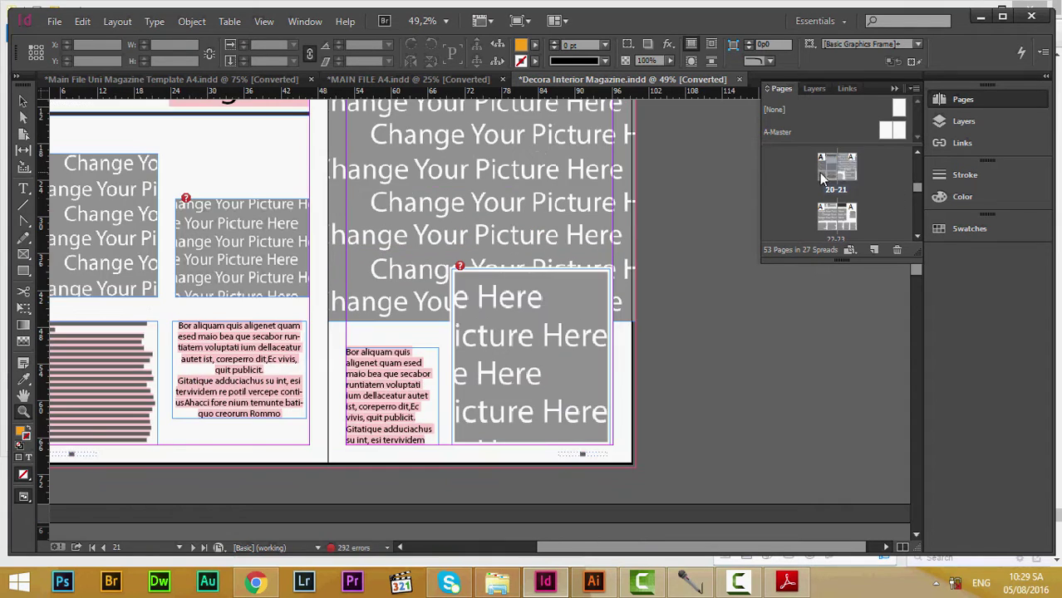
pyautogui.doubleClick(819, 172)
pyautogui.scroll(10, 881, 173)
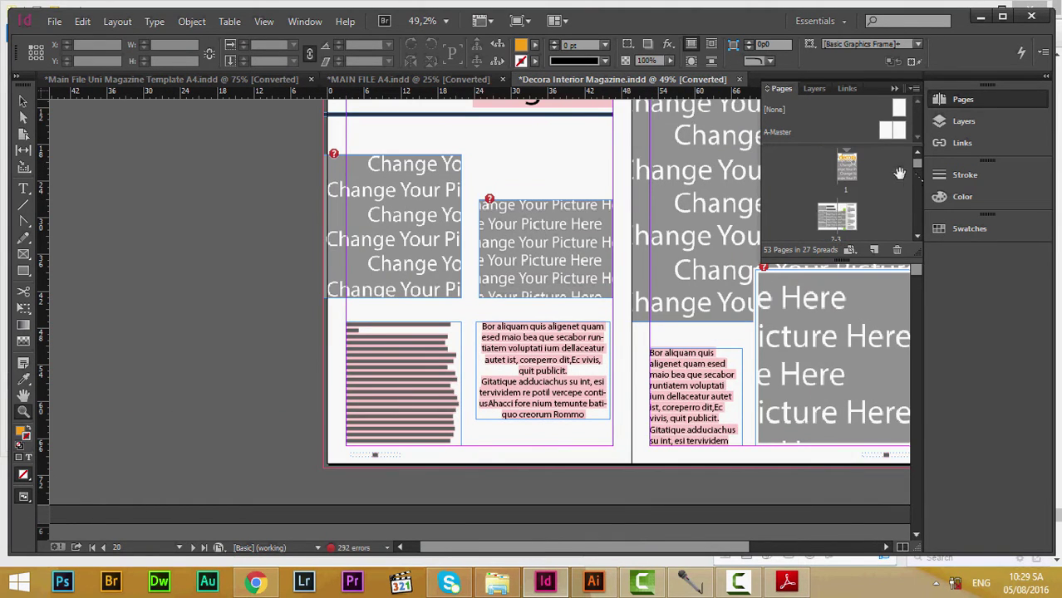
pyautogui.doubleClick(844, 168)
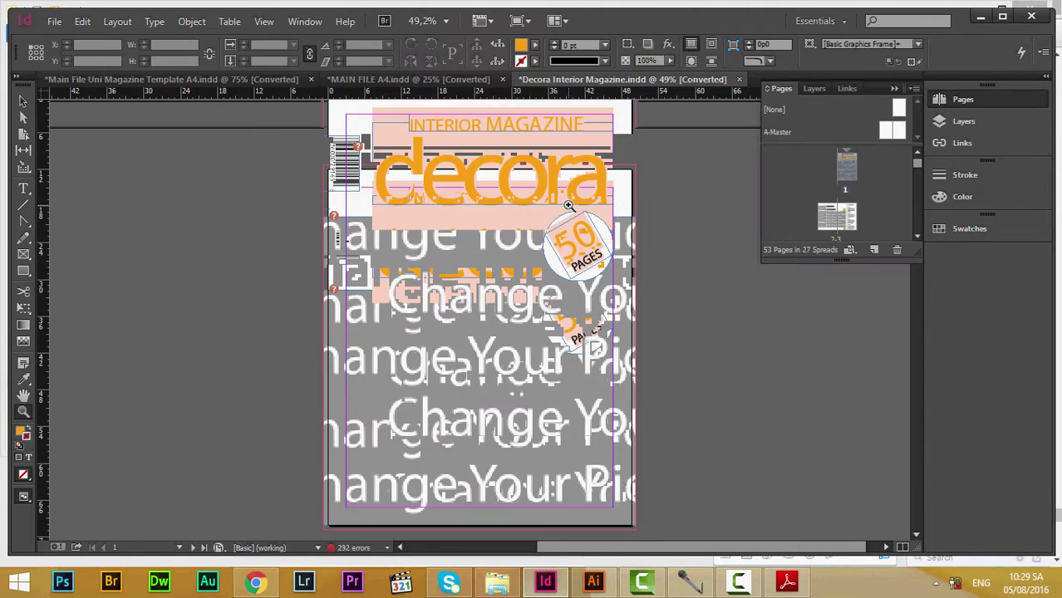
pyautogui.click(257, 583)
pyautogui.click(256, 584)
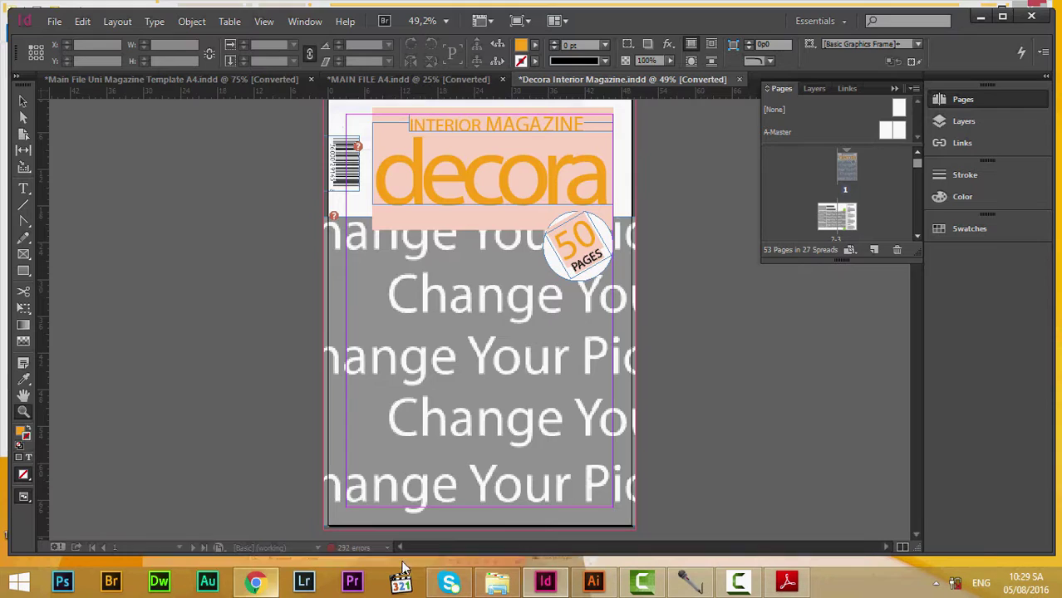
pyautogui.click(738, 582)
pyautogui.click(738, 583)
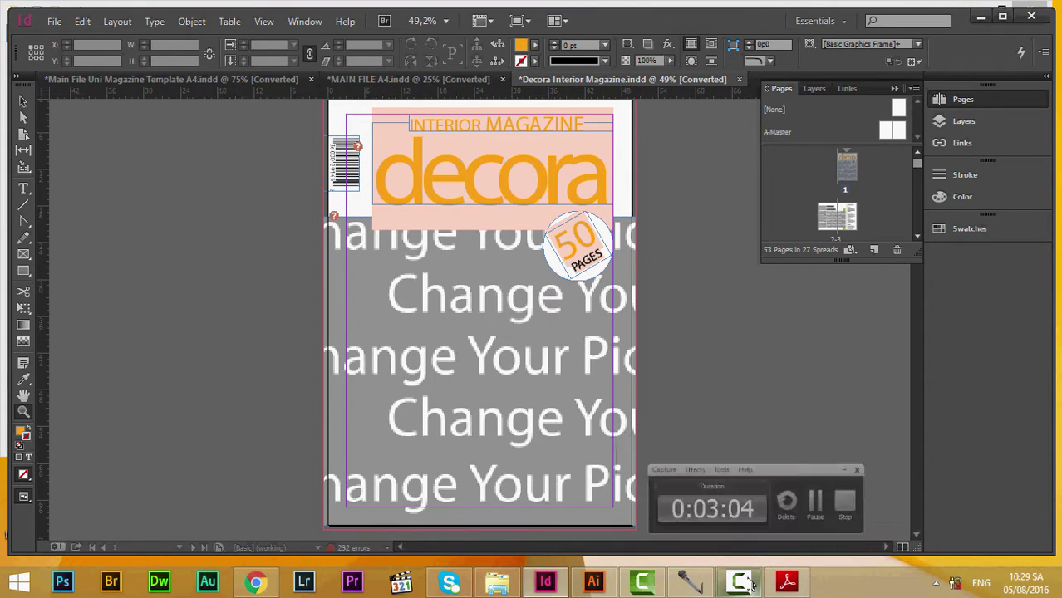
pyautogui.click(777, 587)
pyautogui.moveTo(777, 585)
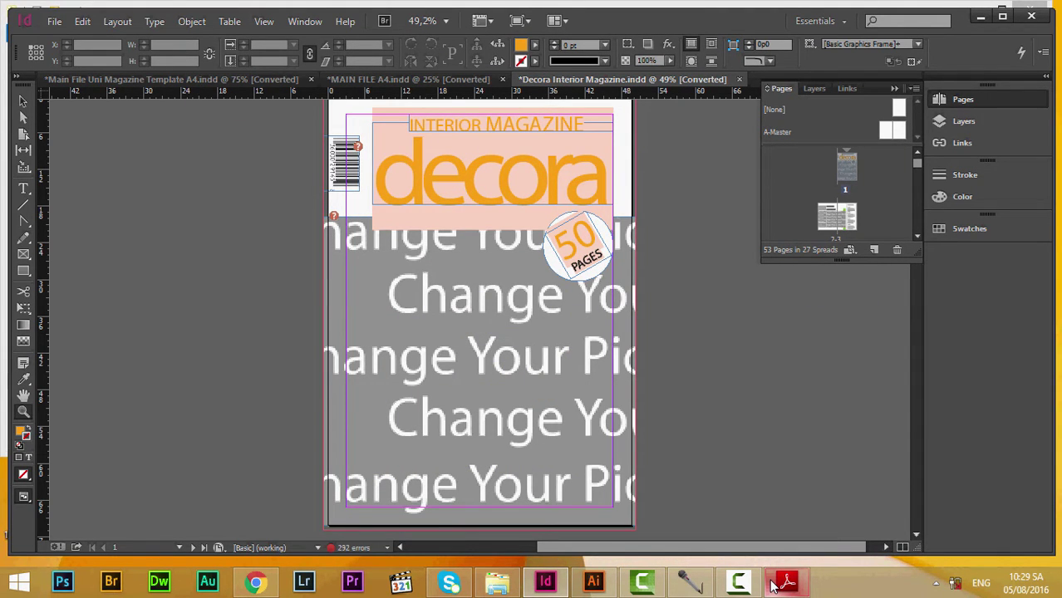
# Step: Zoom in to 100% on the decora title and barcode at the top of the cover
pyautogui.scroll(2, 622, 207)
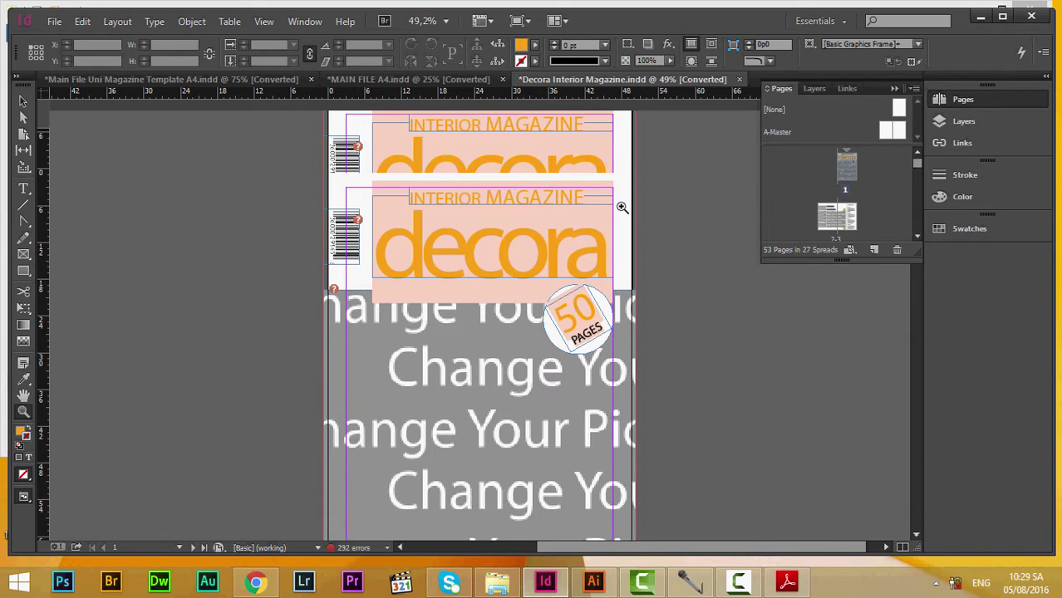
pyautogui.click(397, 185)
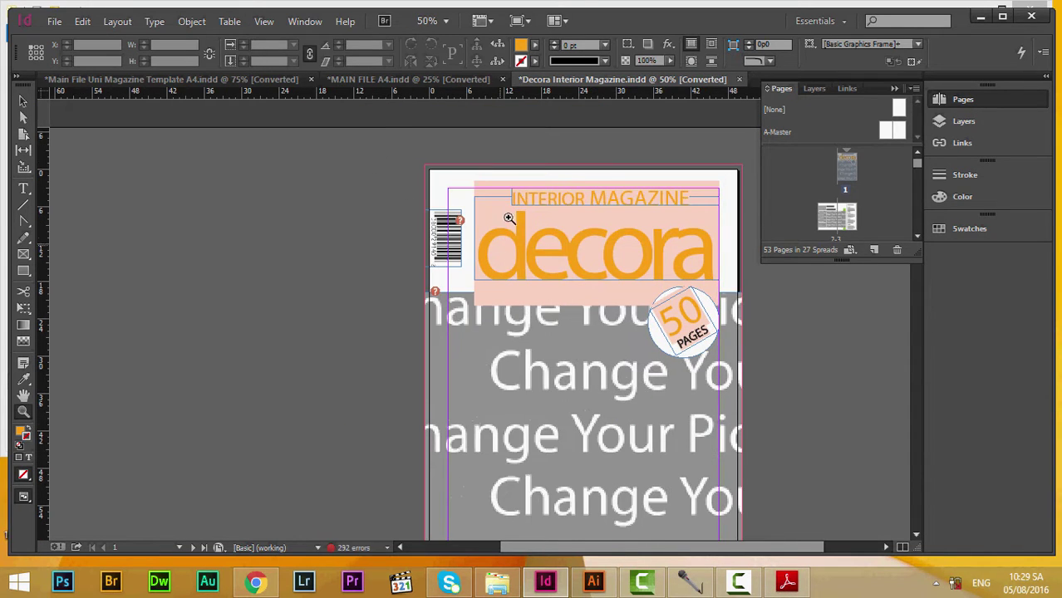
pyautogui.click(517, 199)
pyautogui.scroll(-4, 424, 207)
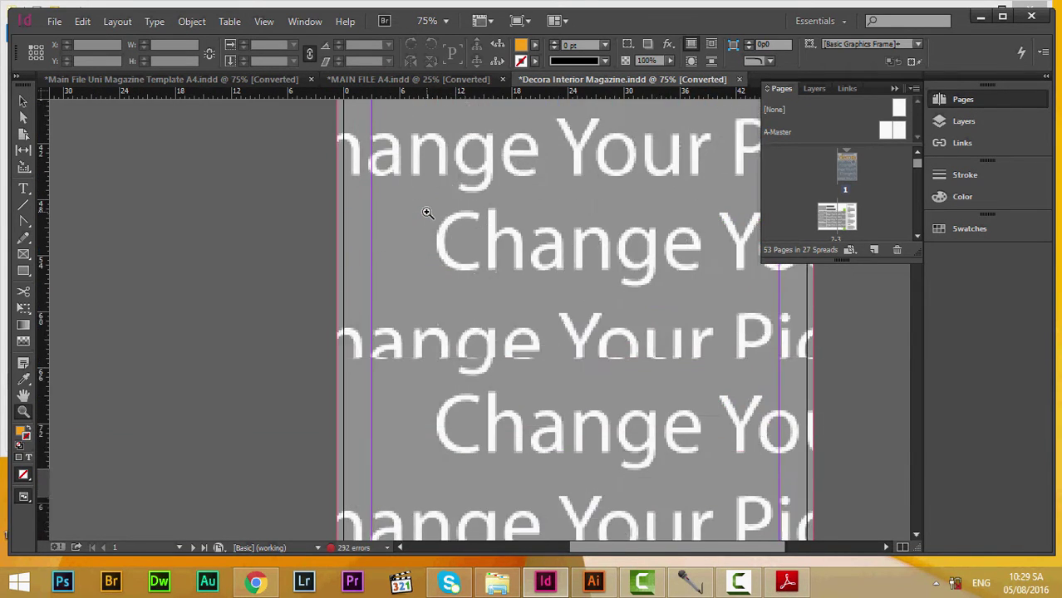
pyautogui.scroll(4, 428, 213)
pyautogui.click(484, 236)
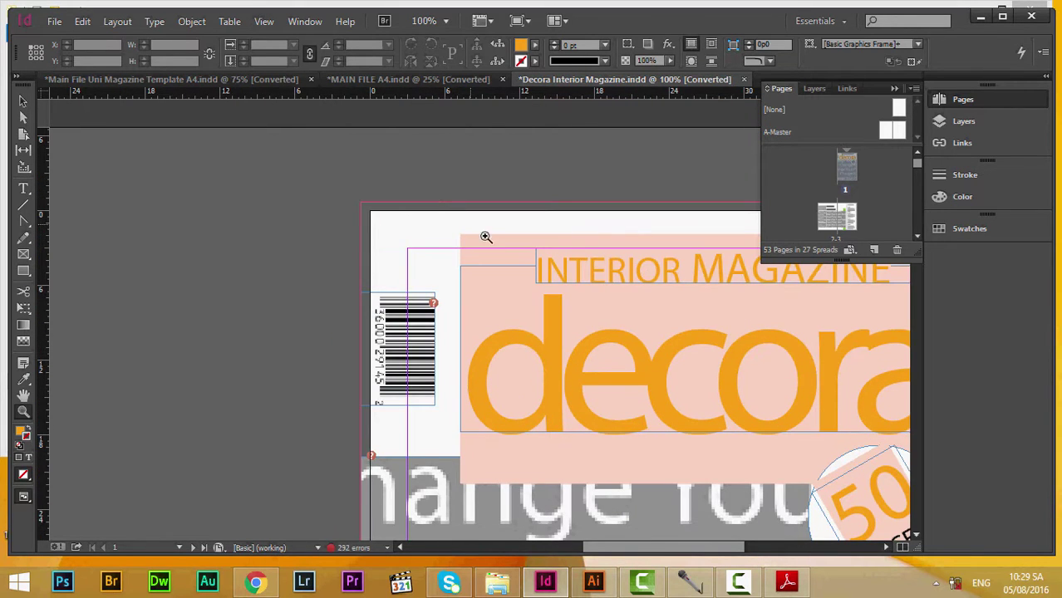
pyautogui.moveTo(624, 550)
pyautogui.mouseDown()
pyautogui.moveTo(681, 547)
pyautogui.moveTo(638, 547)
pyautogui.mouseUp()
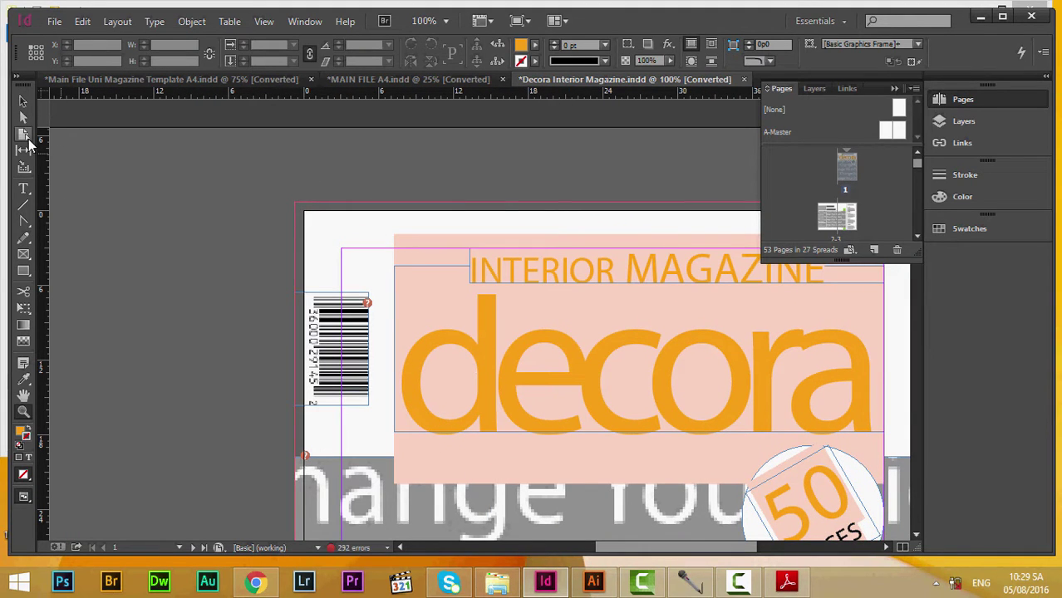
# Step: Move the decora title frame with the Selection tool to about X -11p8, Y 1p1, across the barcode and the cover's left edge, and deselect it
pyautogui.press('v')
pyautogui.scroll(-1, 303, 206)
pyautogui.scroll(1, 303, 205)
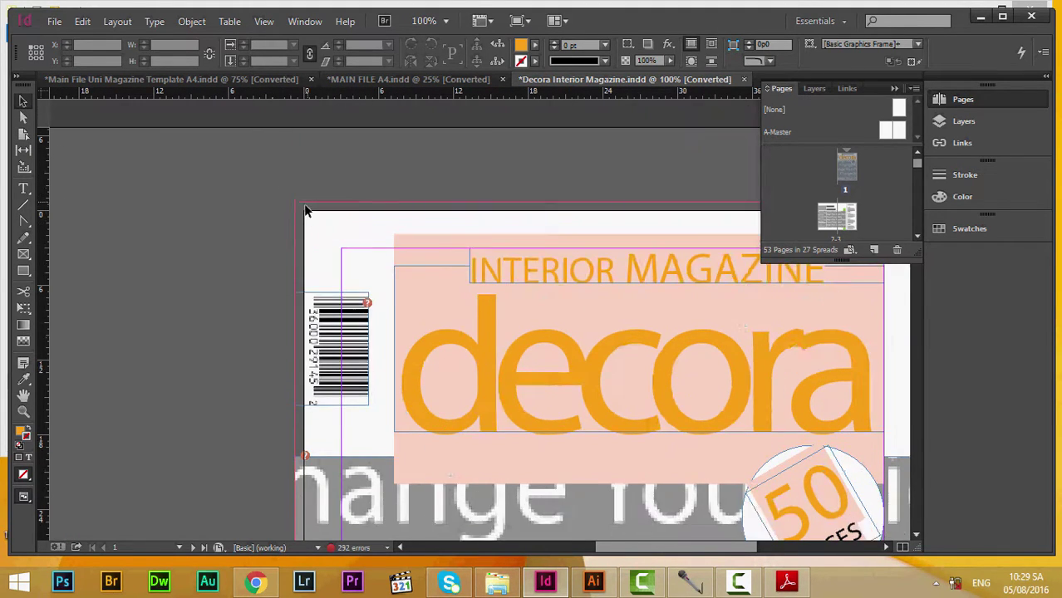
pyautogui.scroll(-14, 304, 205)
pyautogui.scroll(5, 304, 214)
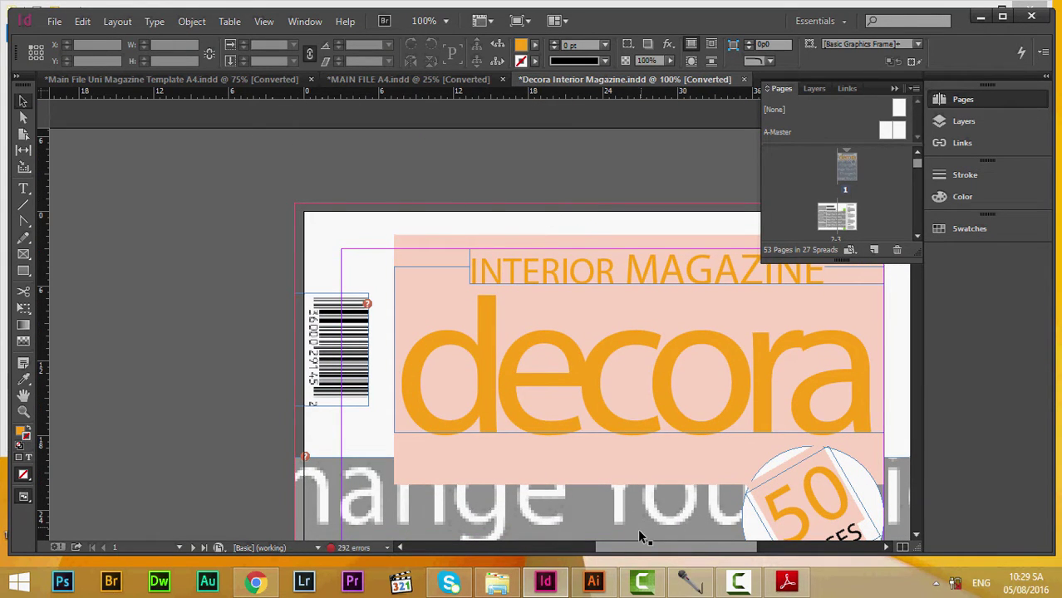
pyautogui.moveTo(632, 547); pyautogui.dragTo(596, 534)
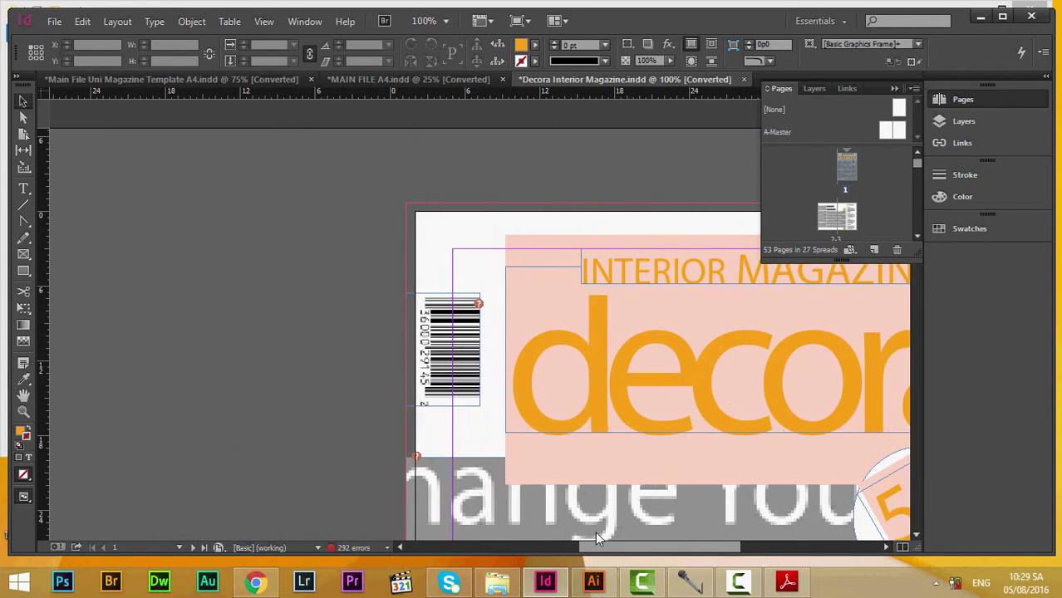
pyautogui.hscroll(3, 595, 532)
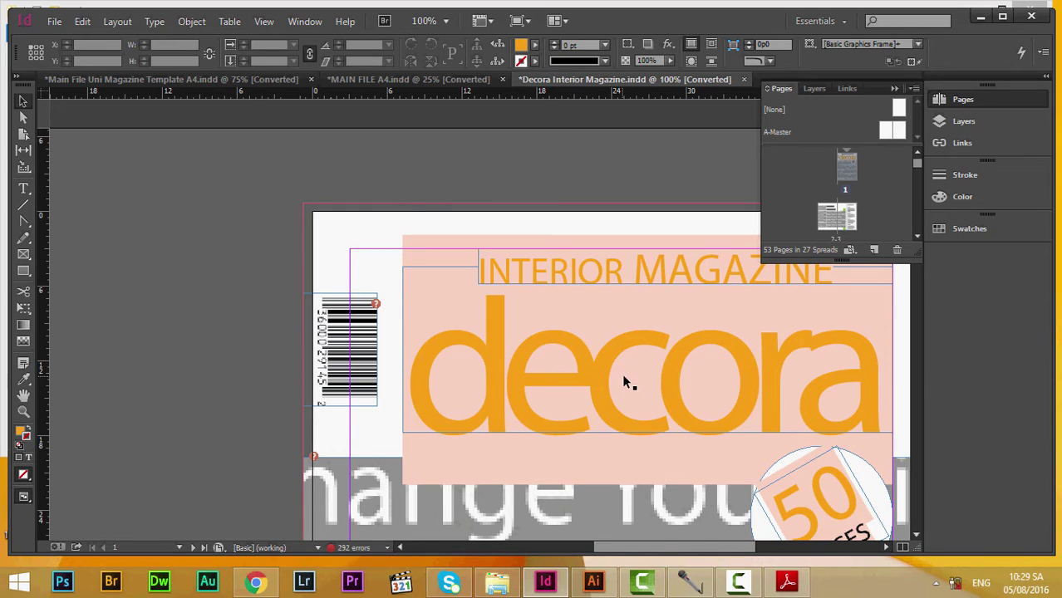
pyautogui.moveTo(625, 383); pyautogui.dragTo(242, 283)
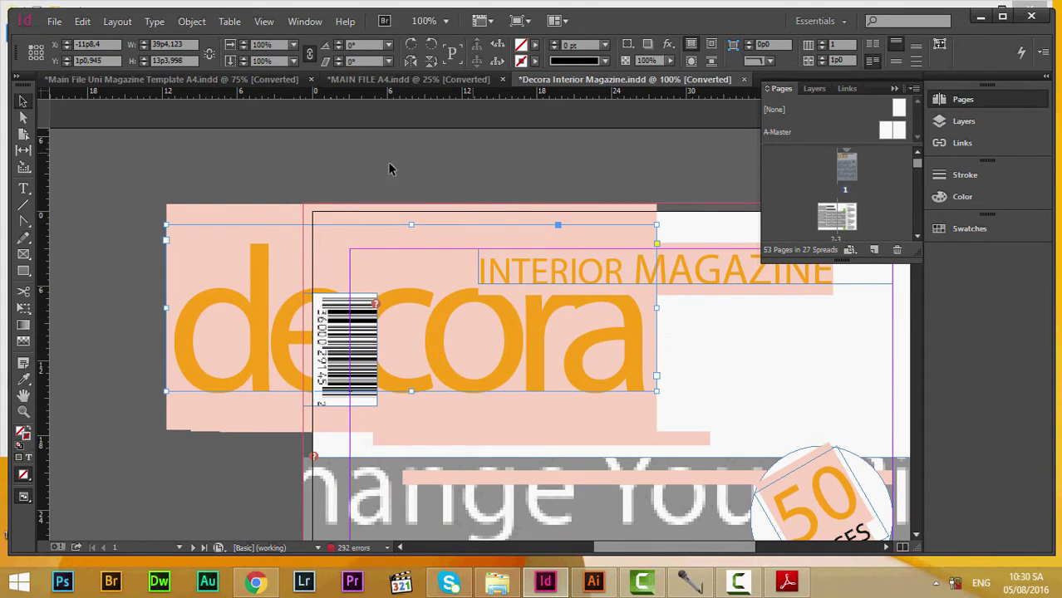
pyautogui.click(110, 222)
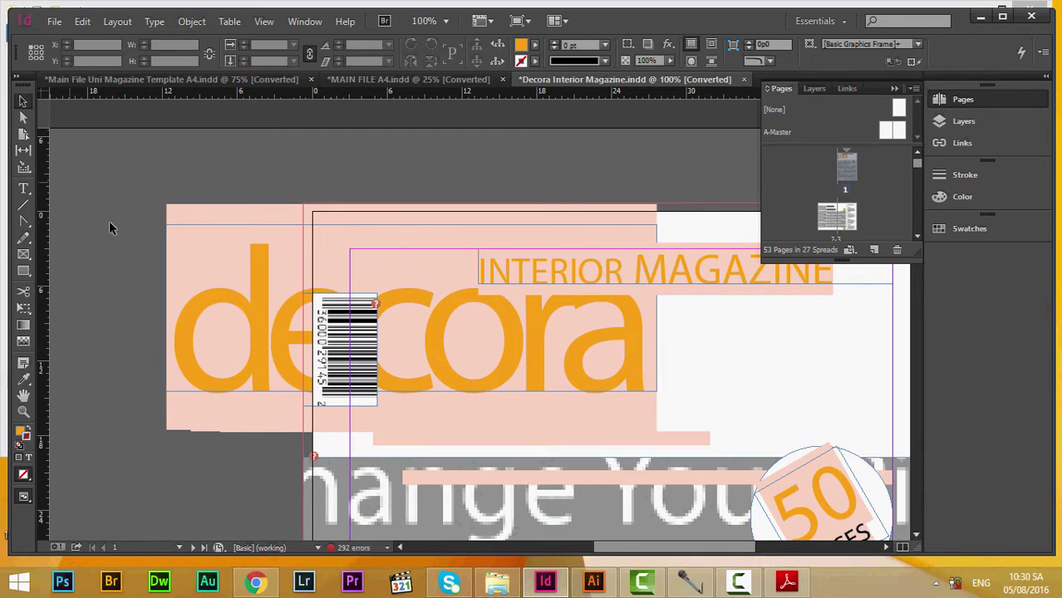
pyautogui.click(514, 345)
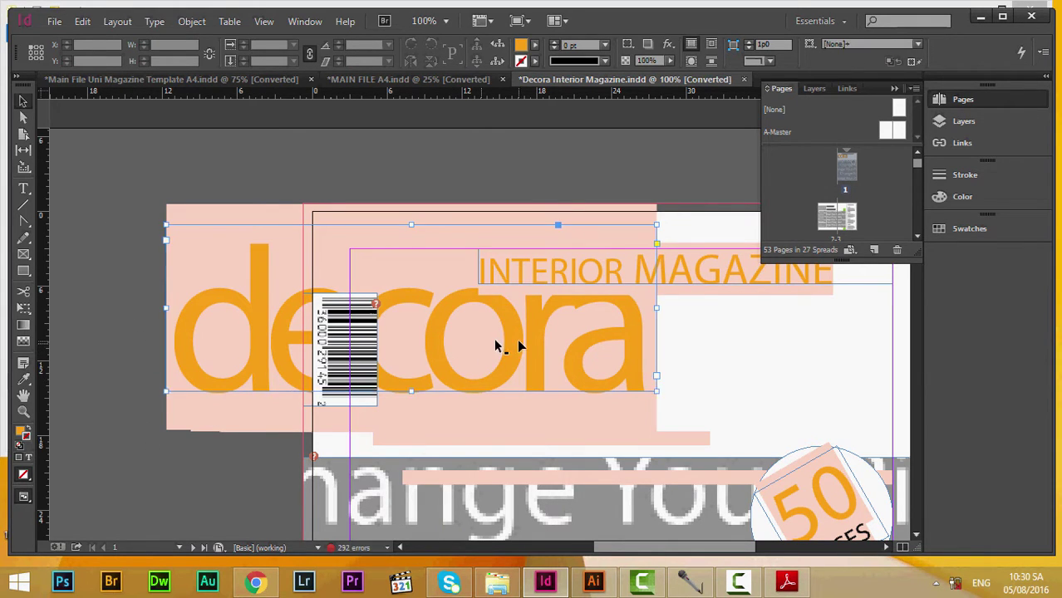
pyautogui.click(471, 185)
pyautogui.scroll(-2, 454, 204)
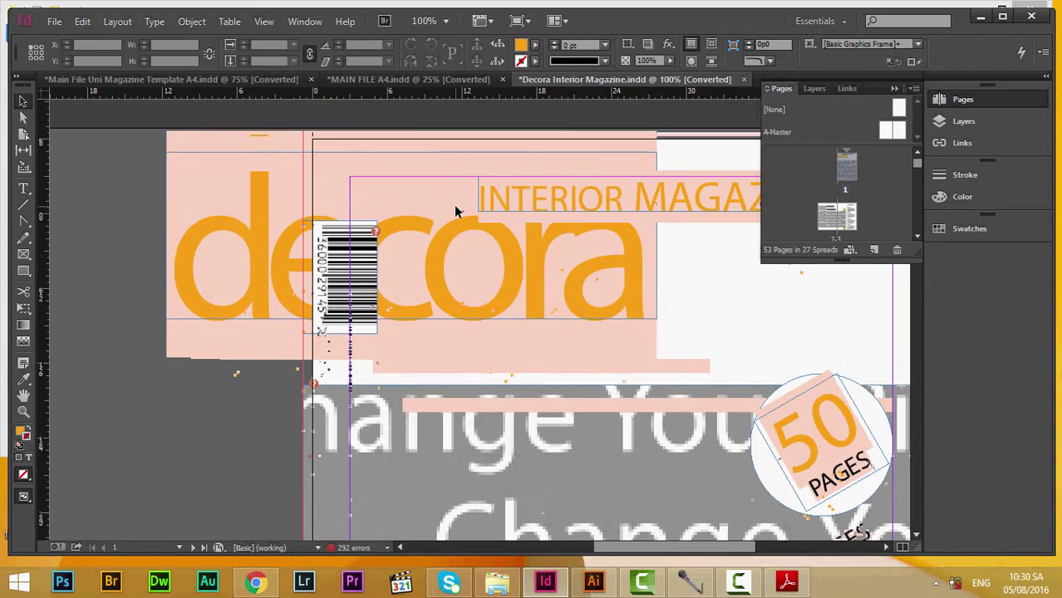
pyautogui.scroll(2, 558, 378)
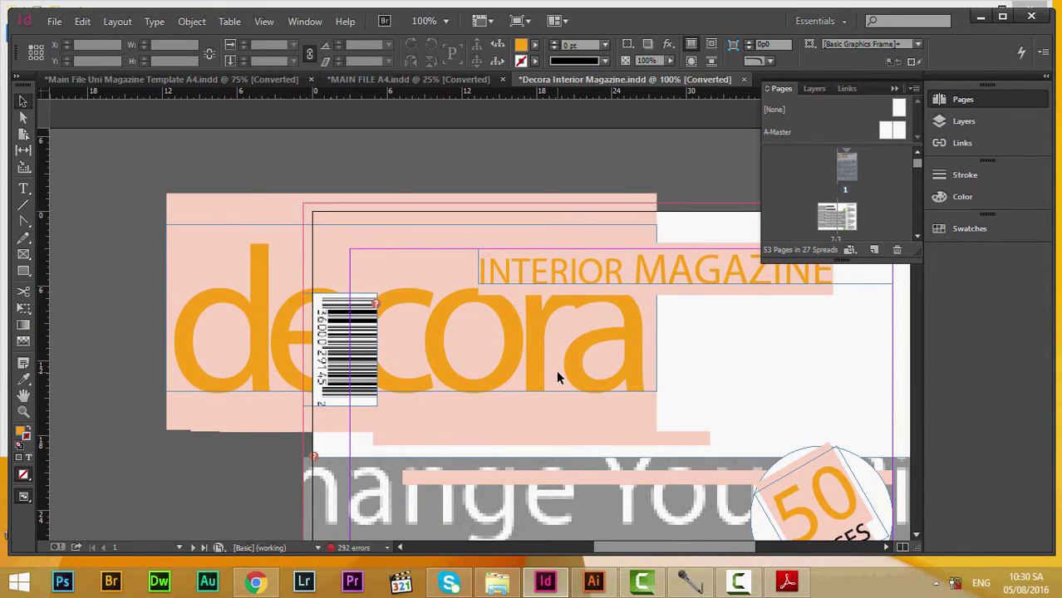
# Step: Switch the screen mode to Preview and check the top of the cover without guides or bleed
pyautogui.click(264, 21)
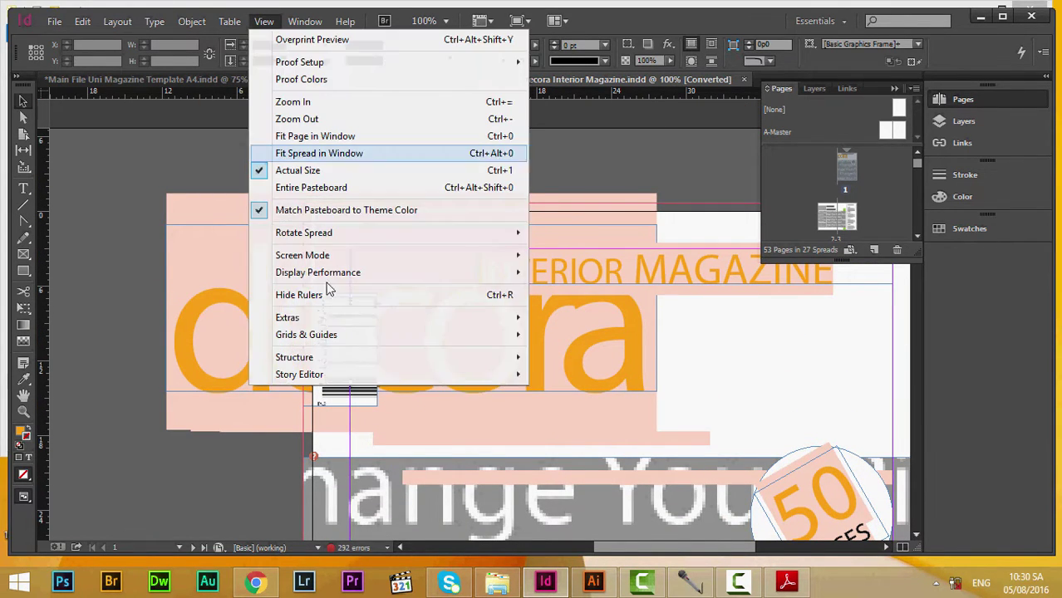
pyautogui.moveTo(324, 260)
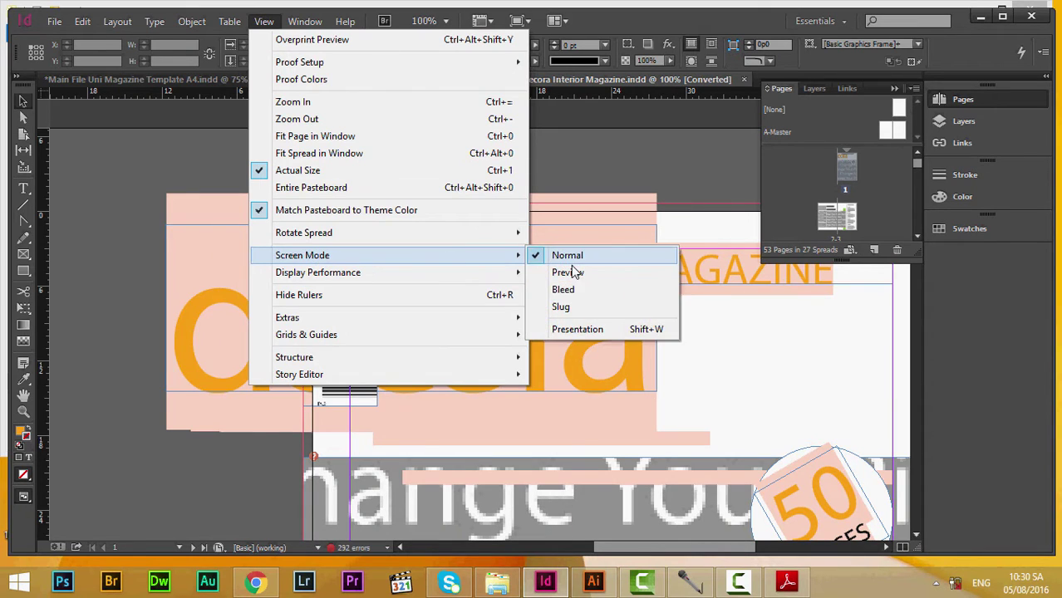
pyautogui.click(570, 273)
pyautogui.scroll(-4, 365, 296)
pyautogui.scroll(4, 365, 296)
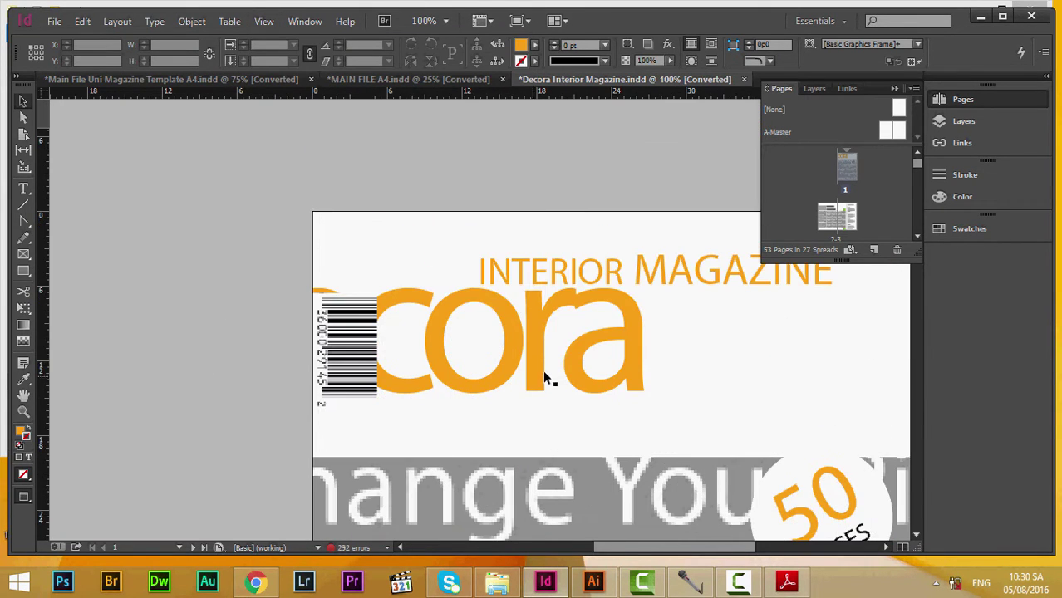
# Step: Zoom out to 25% and back in to 75% to examine how the page edge crops the decora title
pyautogui.press('z')
pyautogui.keyDown('alt'); pyautogui.click(545, 366); pyautogui.keyUp('alt')
pyautogui.keyDown('alt'); pyautogui.click(545, 366); pyautogui.keyUp('alt')
pyautogui.keyDown('alt'); pyautogui.click(431, 348); pyautogui.keyUp('alt')
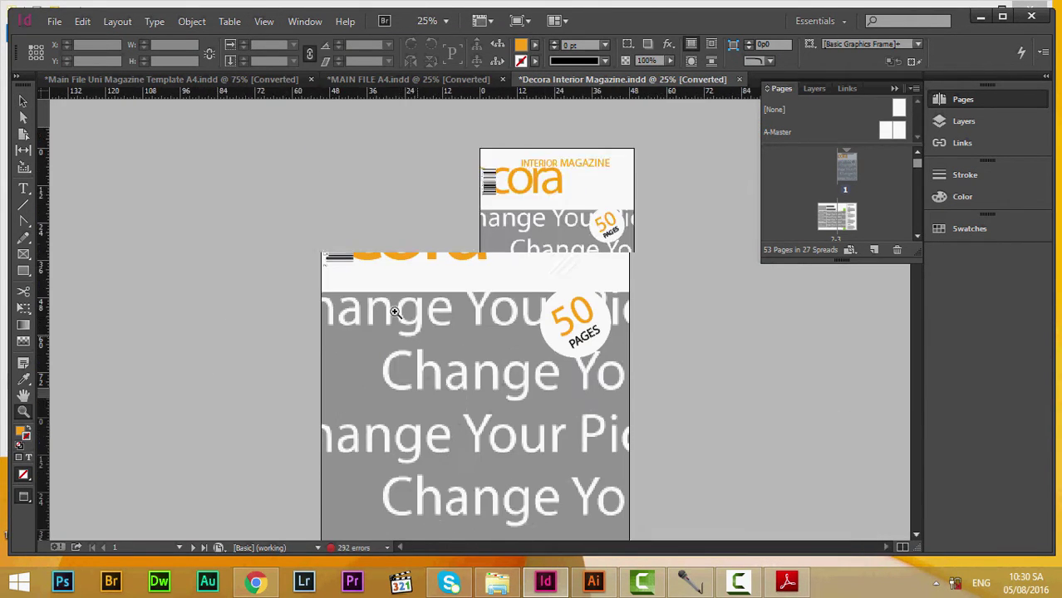
pyautogui.click(516, 180)
pyautogui.click(365, 274)
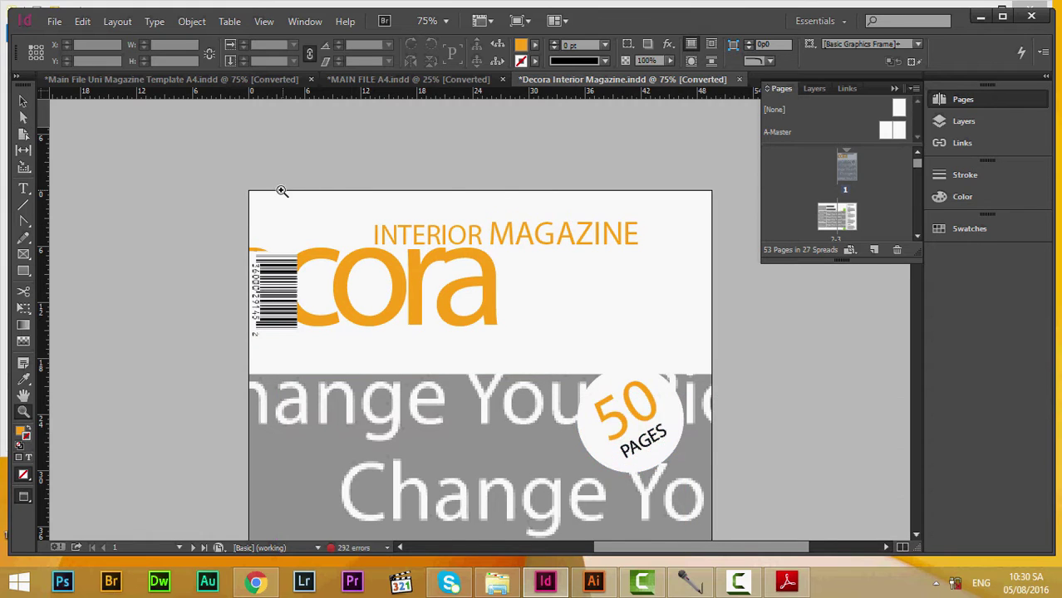
pyautogui.scroll(-3, 280, 196)
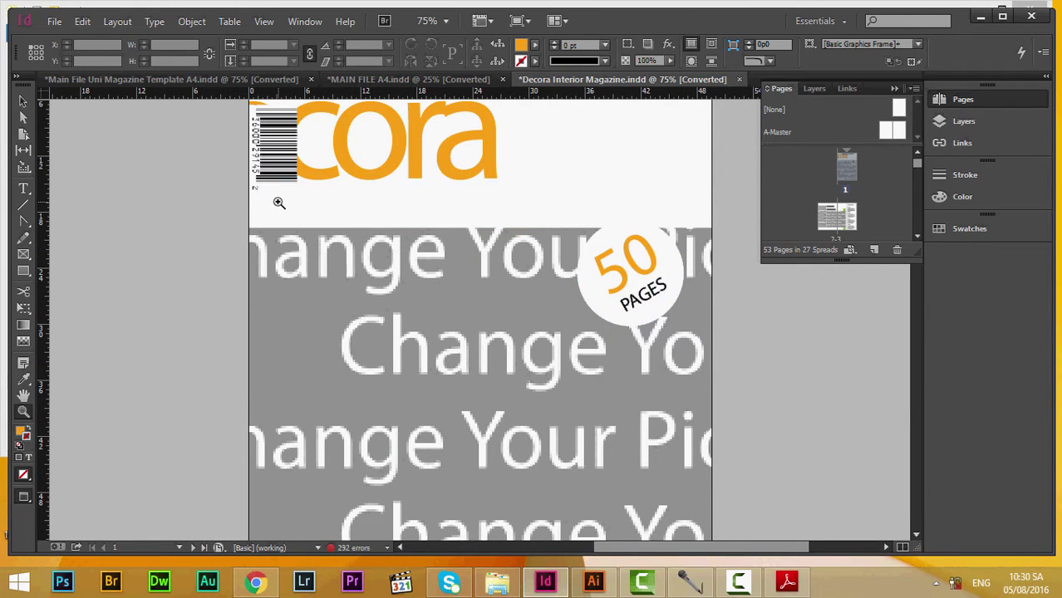
pyautogui.scroll(3, 278, 203)
# Step: Undo the moves of the decora title, return the display to Normal screen mode and deselect the title
pyautogui.hotkey('ctrl', 'z')
pyautogui.press('w')
pyautogui.press('w')
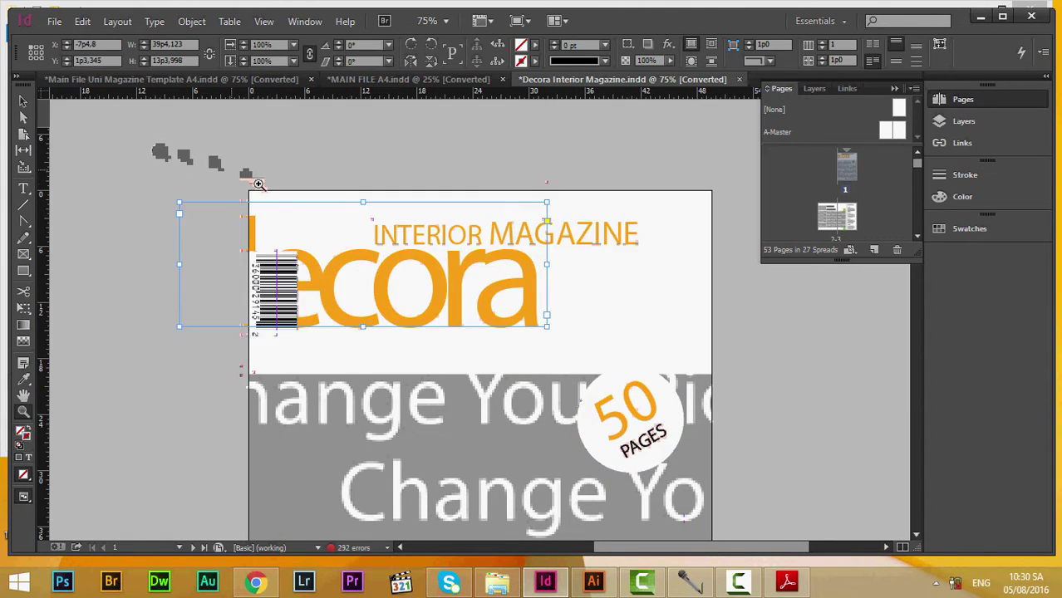
pyautogui.press('w')
pyautogui.click(23, 101)
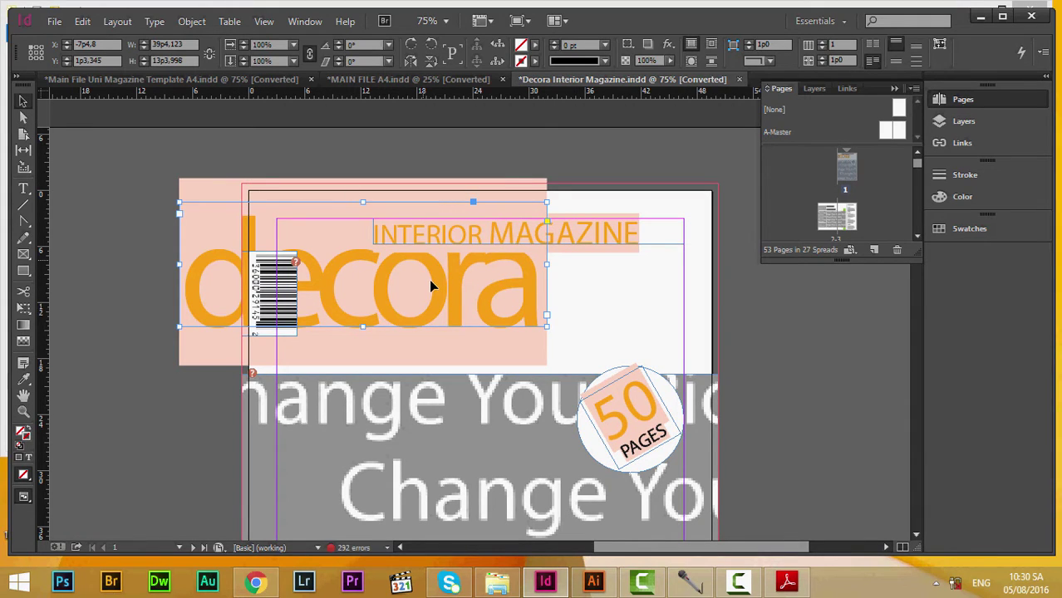
pyautogui.hotkey('ctrl', 'z')
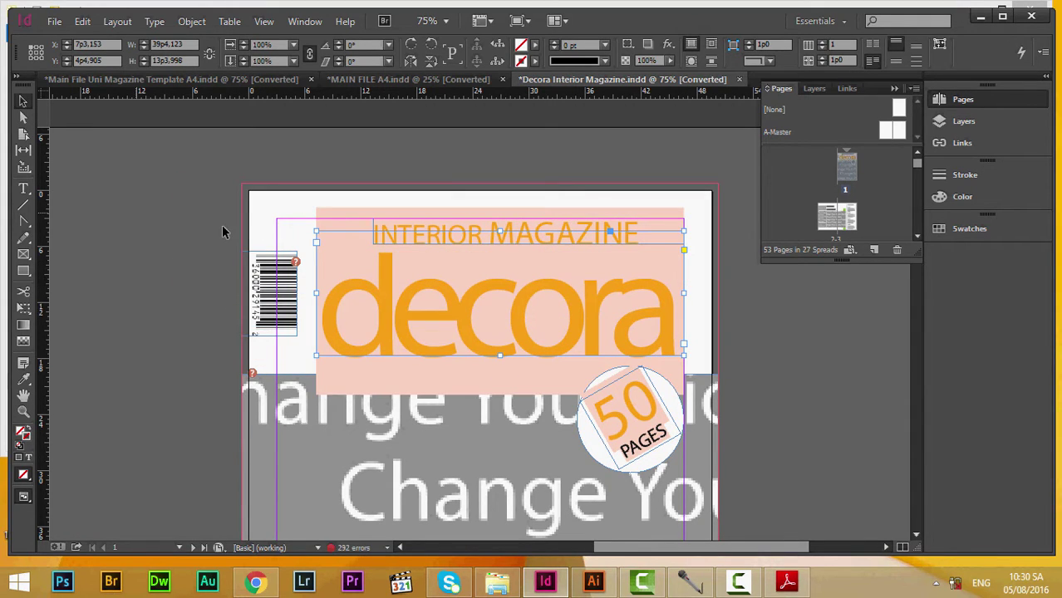
pyautogui.click(333, 198)
# Step: Zoom in to 100% and examine the cover's bleed, page edge and margin lines from the title down to the bottom
pyautogui.press('z')
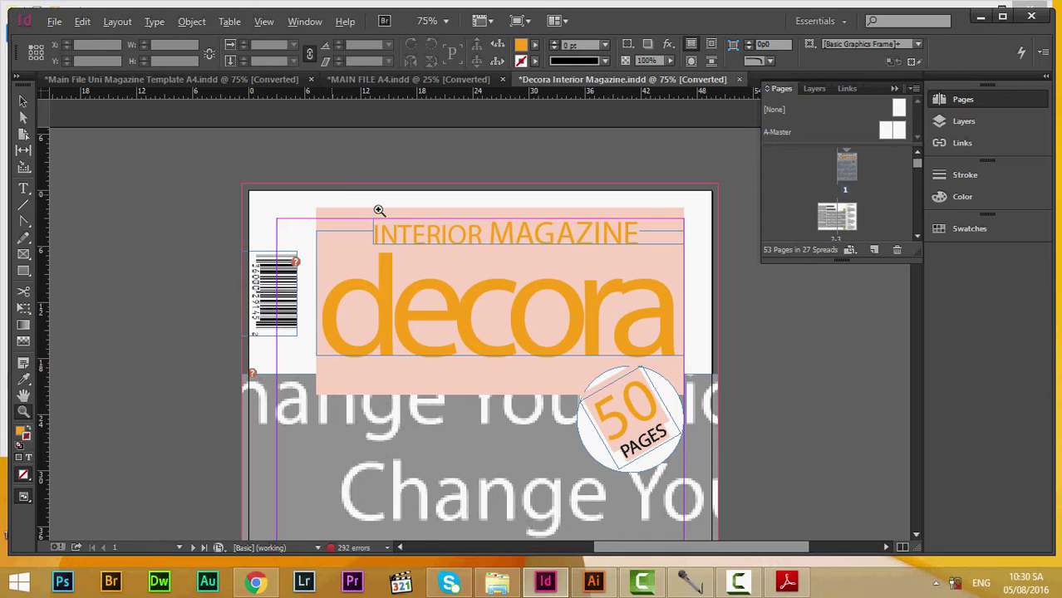
pyautogui.click(368, 206)
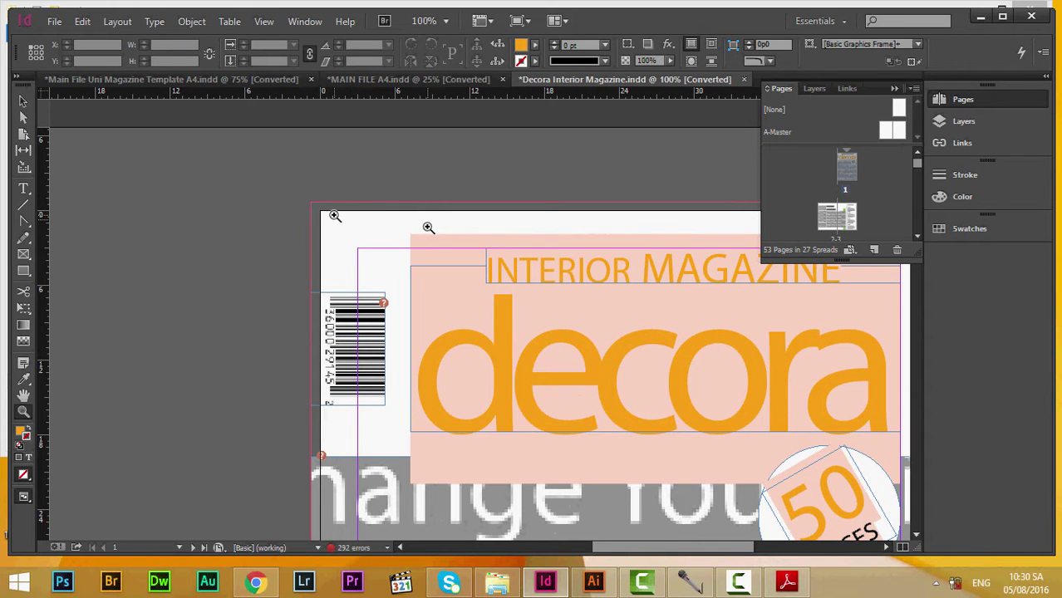
pyautogui.scroll(-4, 405, 218)
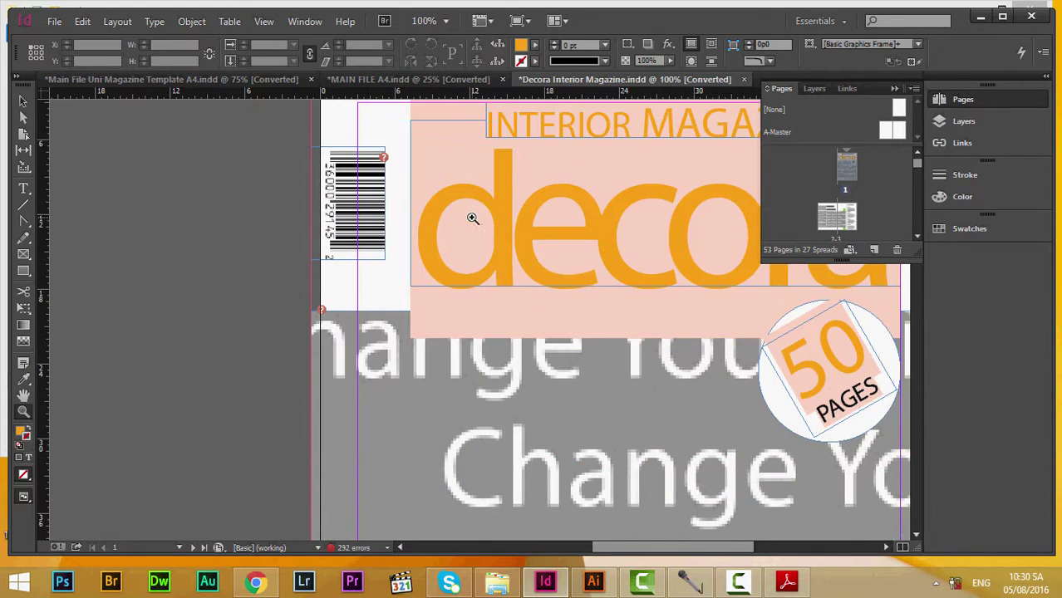
pyautogui.scroll(4, 479, 293)
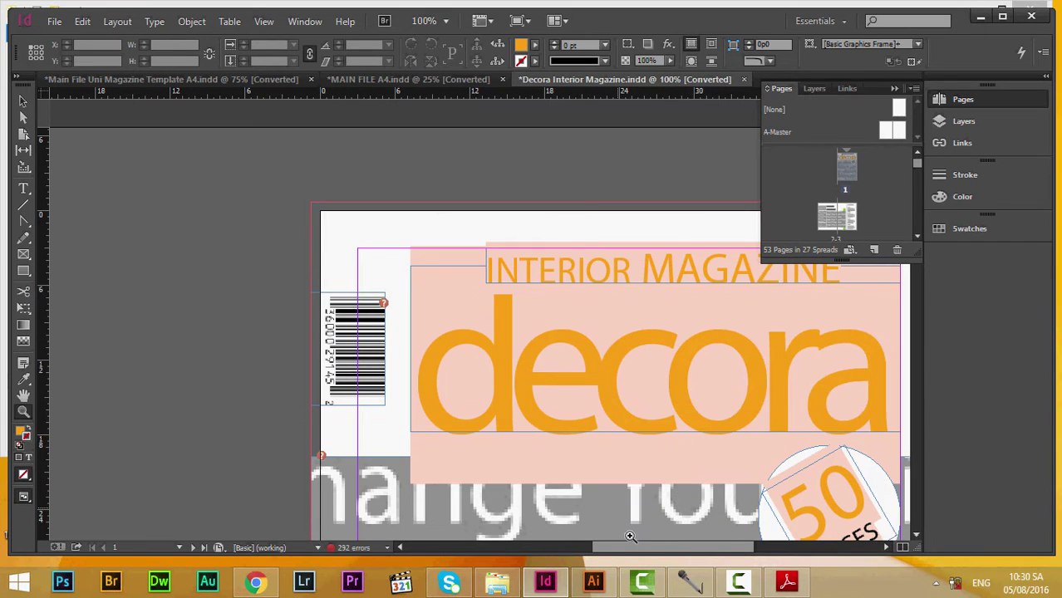
pyautogui.hscroll(3, 630, 537)
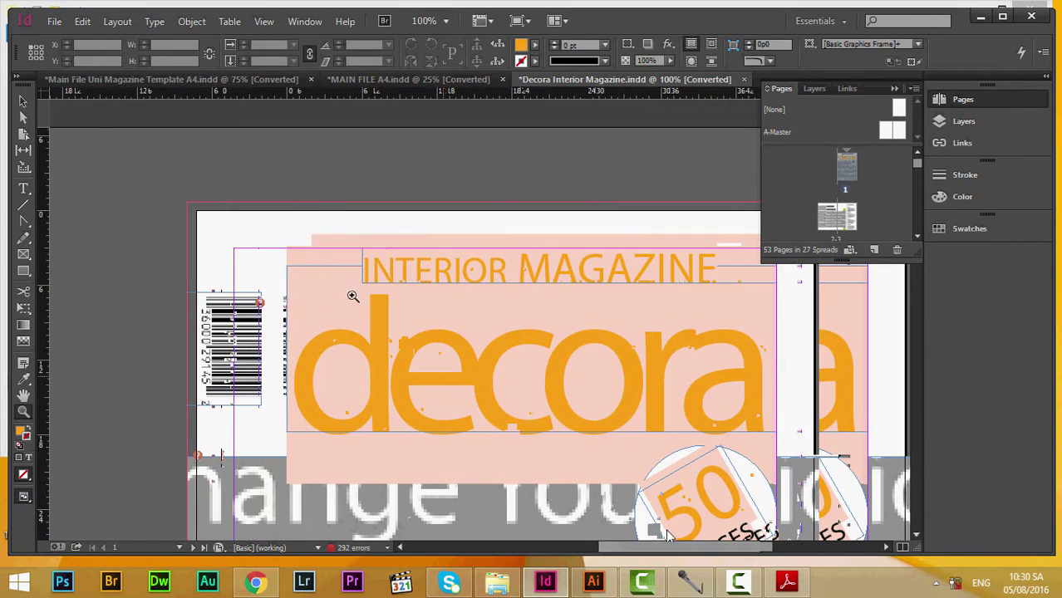
pyautogui.scroll(-4, 354, 296)
pyautogui.scroll(1, 332, 258)
pyautogui.scroll(1, 269, 172)
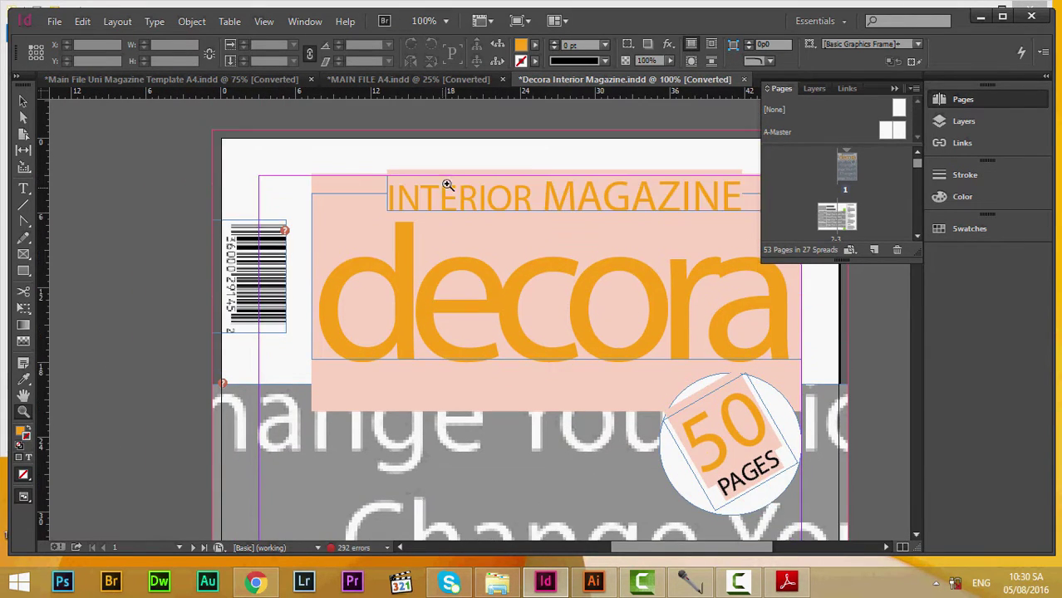
pyautogui.scroll(-8, 598, 189)
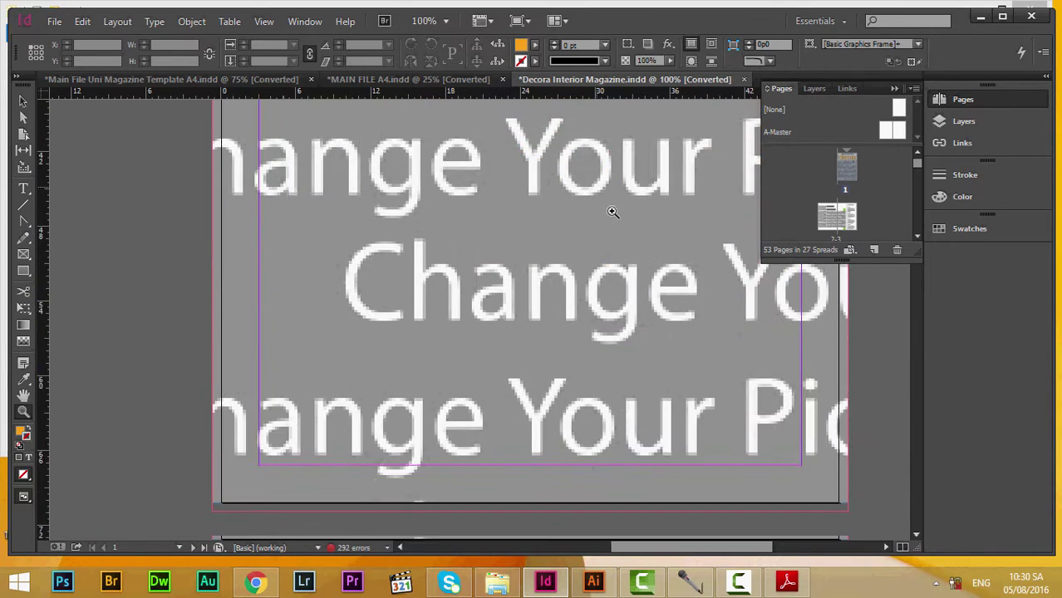
pyautogui.scroll(5, 415, 305)
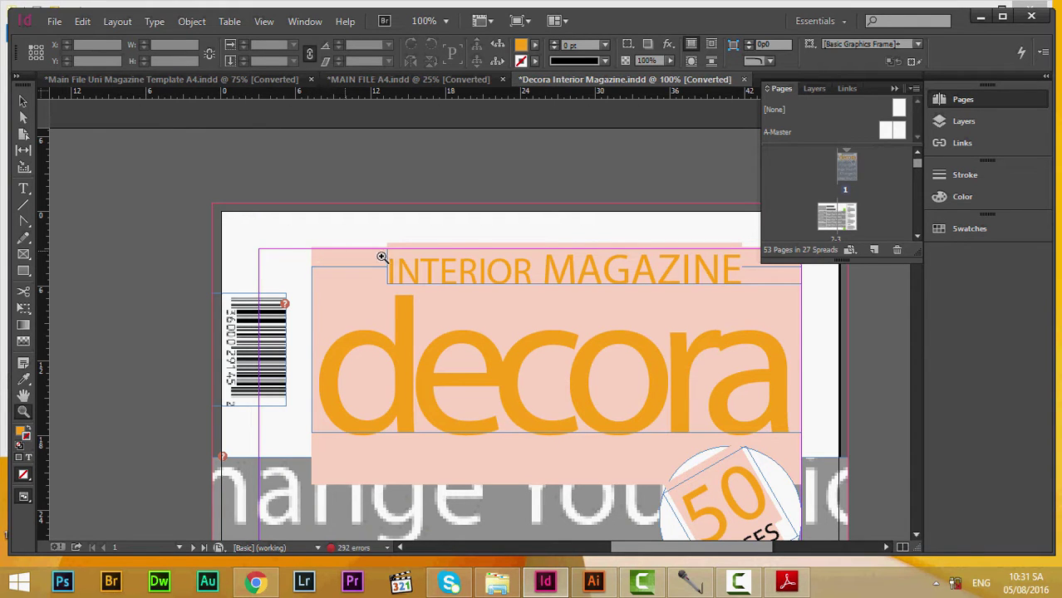
pyautogui.scroll(-5, 532, 247)
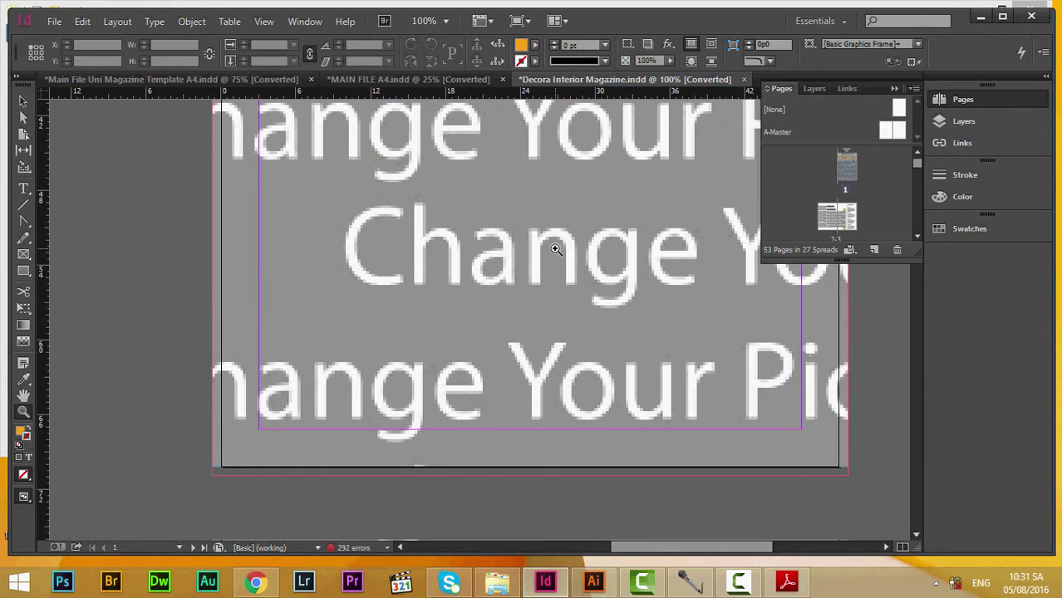
pyautogui.scroll(5, 534, 253)
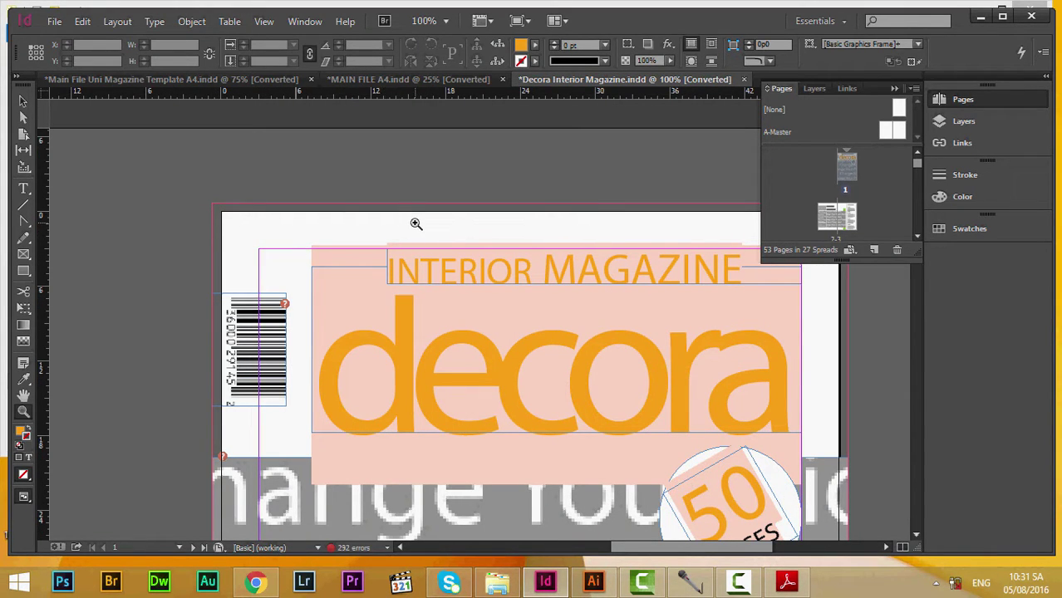
# Step: Zoom in to 125% on the cover's upper corner by the barcode and examine the guide lines across the page's width
pyautogui.click(419, 241)
pyautogui.click(23, 101)
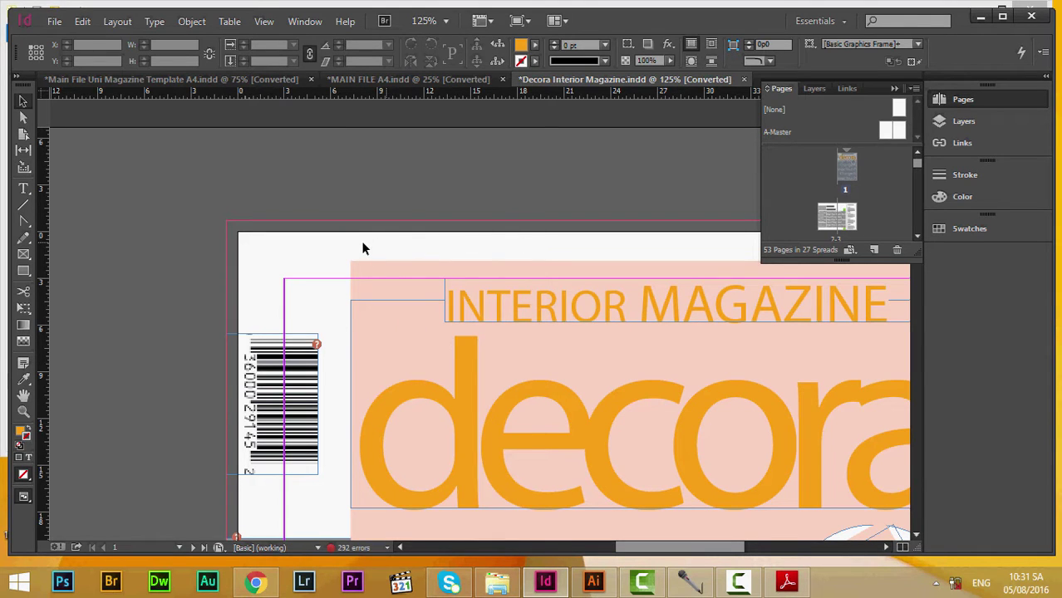
pyautogui.scroll(-5, 511, 246)
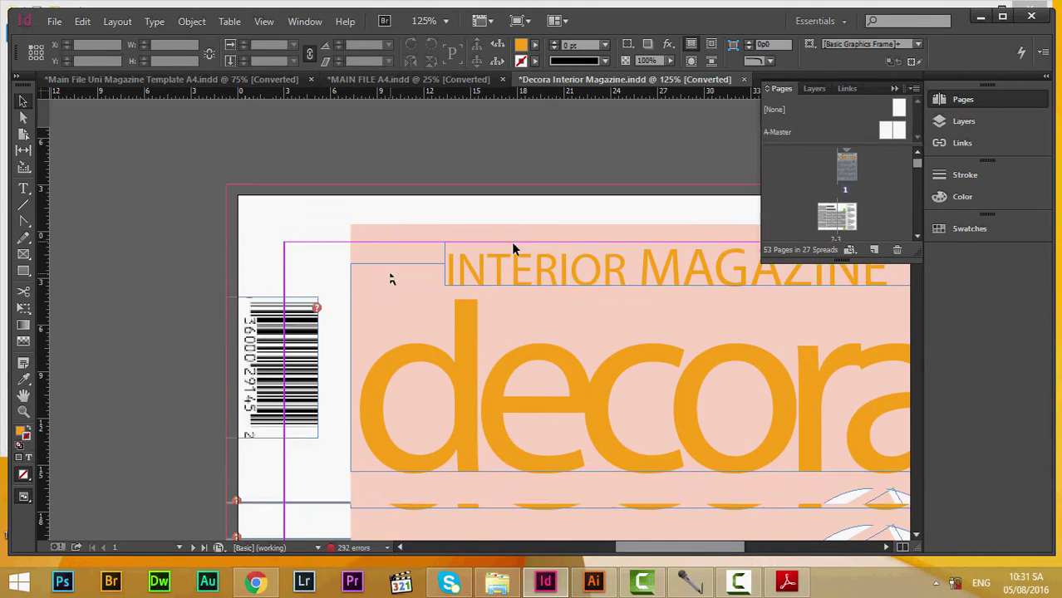
pyautogui.scroll(5, 529, 309)
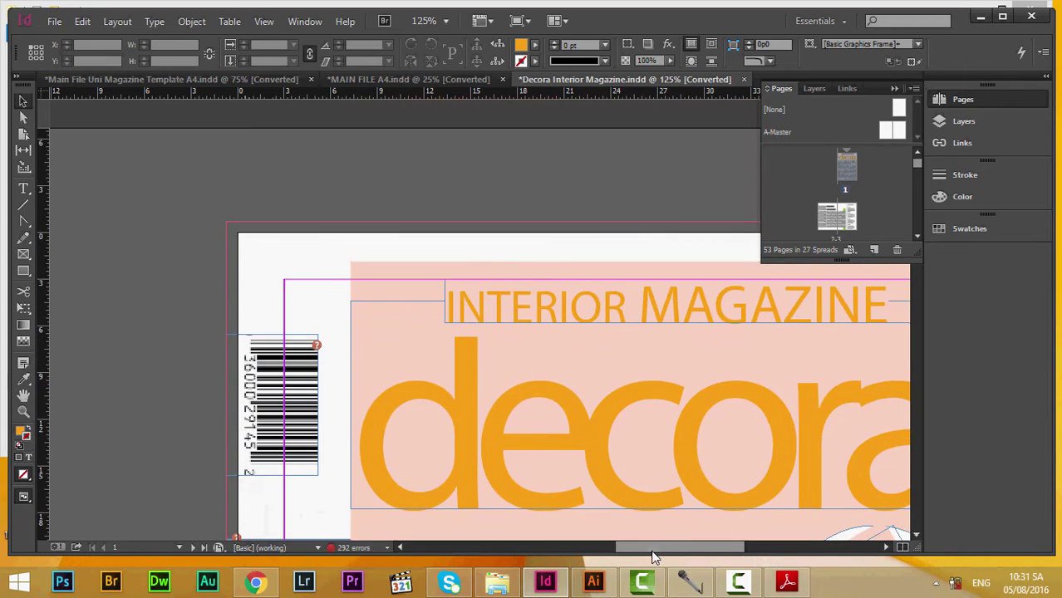
pyautogui.scroll(-2, 562, 399)
pyautogui.scroll(2, 569, 420)
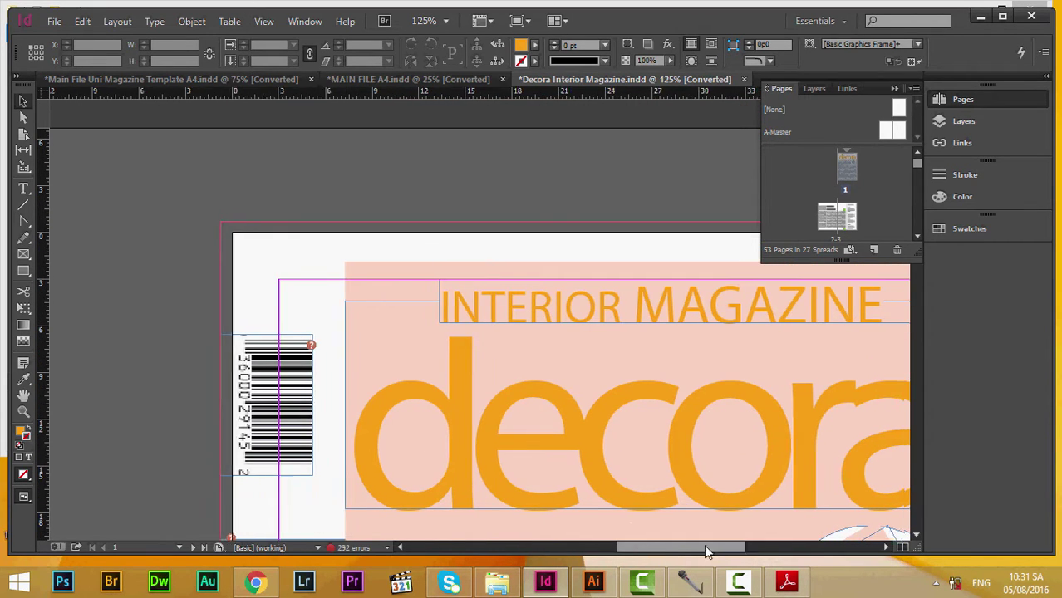
pyautogui.hscroll(3, 703, 546)
pyautogui.hscroll(1, 667, 546)
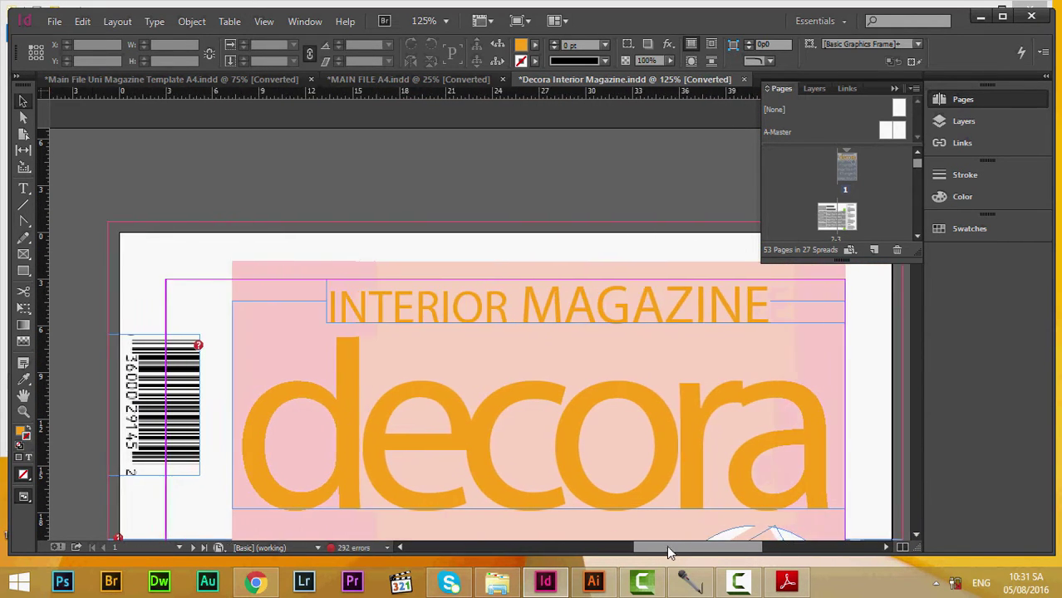
# Step: Examine the purple margin guide around the cover, from the INTERIOR MAGAZINE line down to the page bottom and back
pyautogui.scroll(-2, 516, 374)
pyautogui.scroll(1, 391, 341)
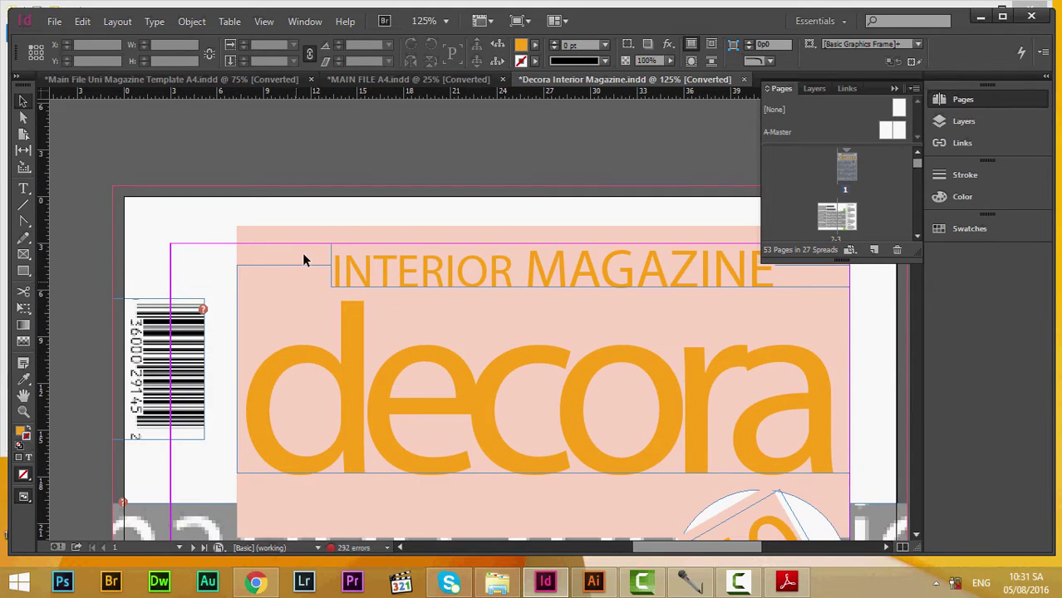
pyautogui.scroll(1, 183, 254)
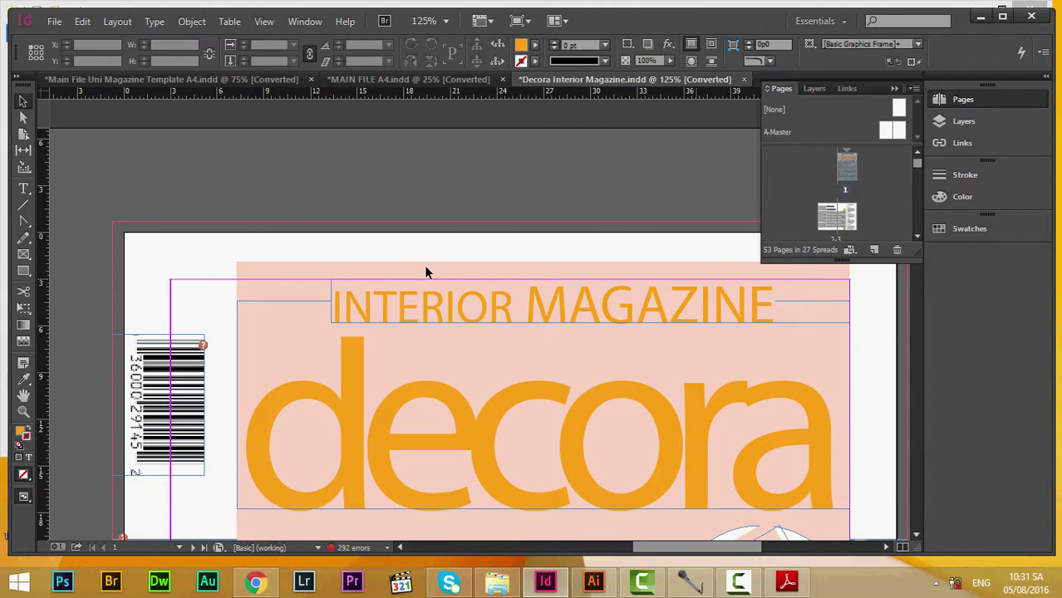
pyautogui.scroll(-3, 158, 333)
pyautogui.scroll(3, 170, 316)
pyautogui.scroll(-1, 397, 246)
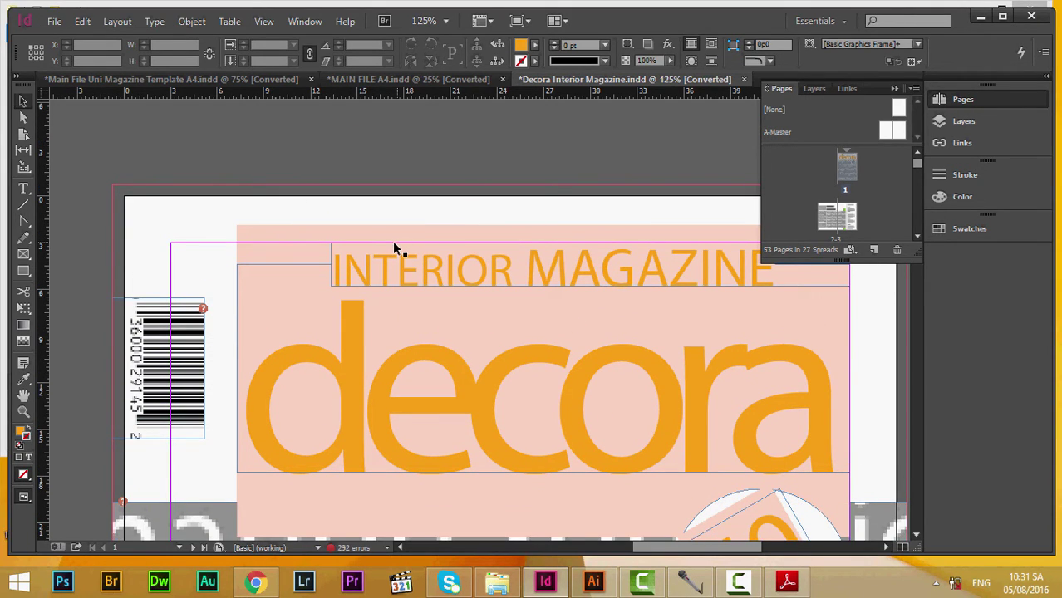
pyautogui.doubleClick(176, 249)
pyautogui.scroll(-10, 783, 283)
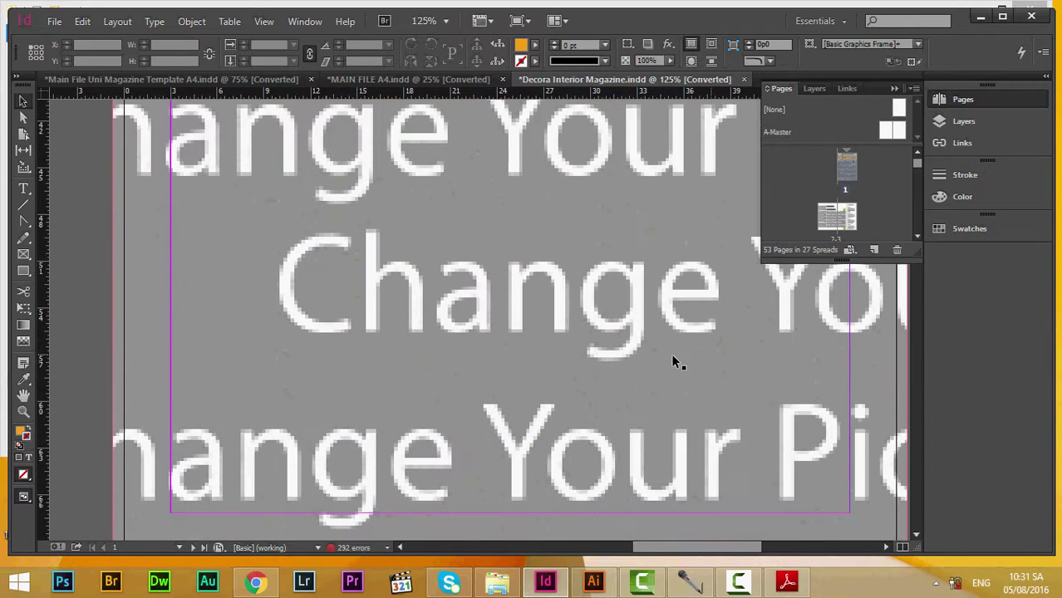
pyautogui.scroll(10, 536, 356)
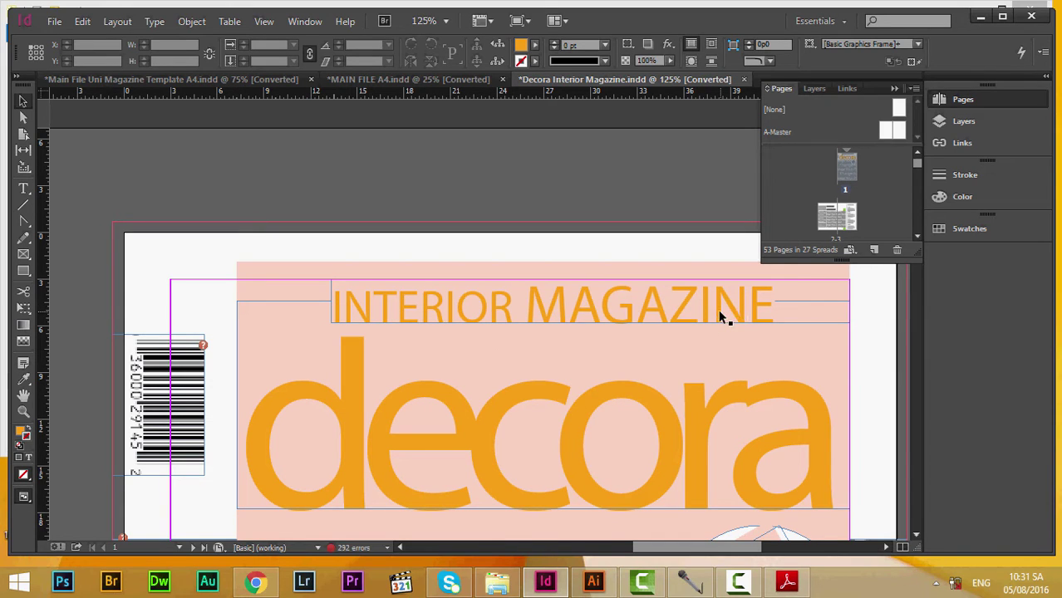
# Step: Zoom out to 50% and examine how spread 2-3's picture frames and text sit against the bleed and margin lines
pyautogui.press('z')
pyautogui.keyDown('alt'); pyautogui.click(665, 324); pyautogui.keyUp('alt')
pyautogui.keyDown('alt'); pyautogui.click(486, 372); pyautogui.keyUp('alt')
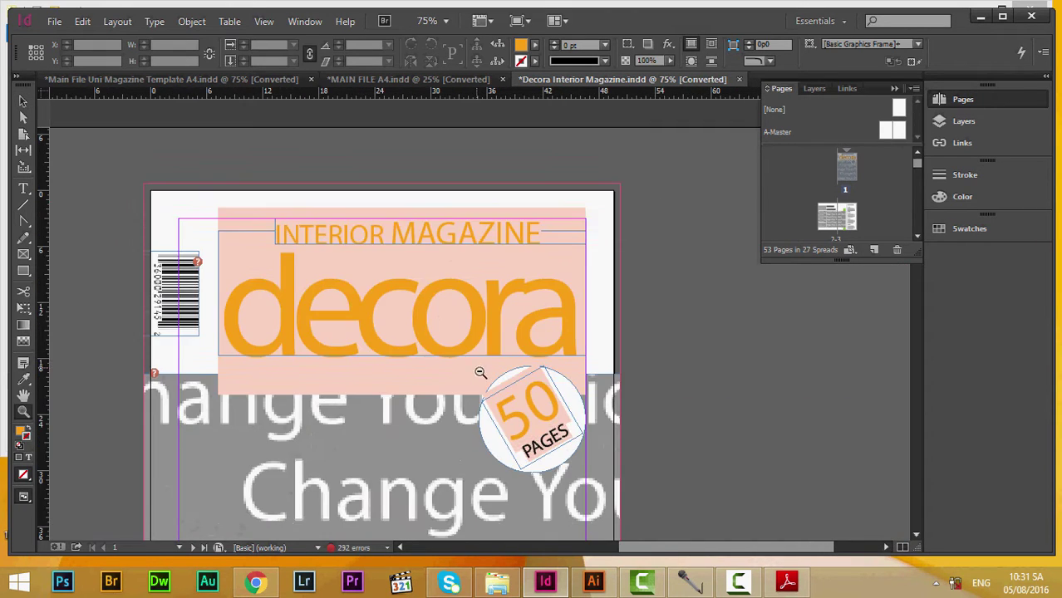
pyautogui.scroll(-10, 480, 372)
pyautogui.keyDown('alt'); pyautogui.click(428, 378); pyautogui.keyUp('alt')
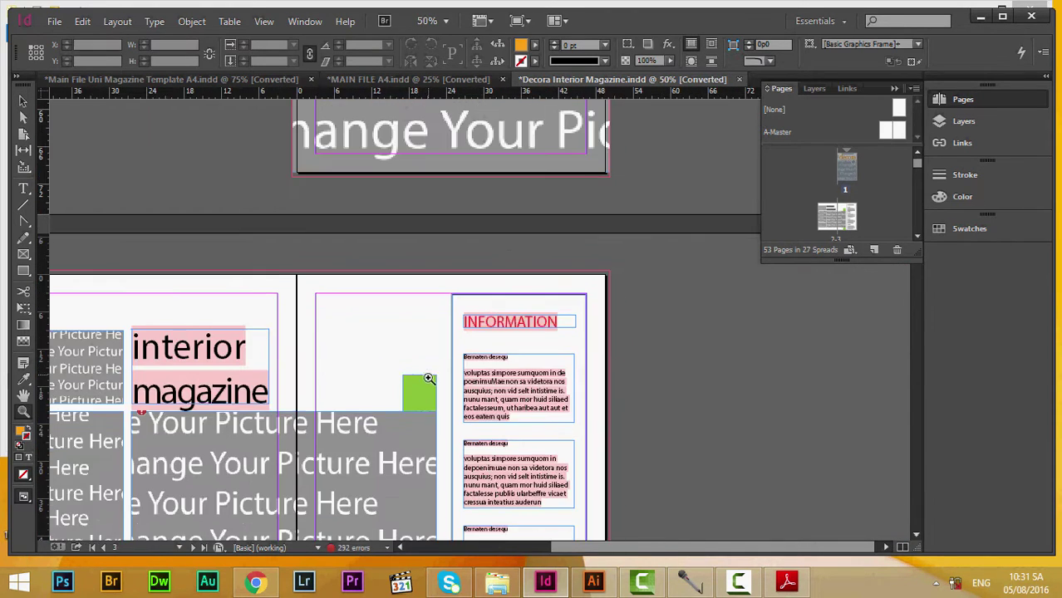
pyautogui.scroll(-3, 260, 335)
pyautogui.moveTo(659, 547); pyautogui.dragTo(570, 548)
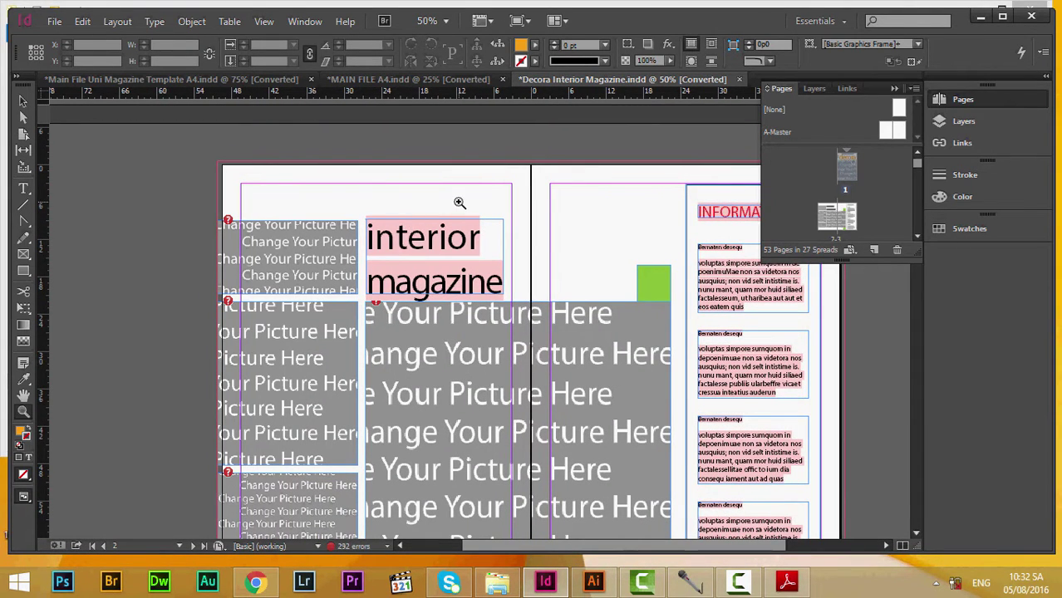
pyautogui.scroll(1, 461, 212)
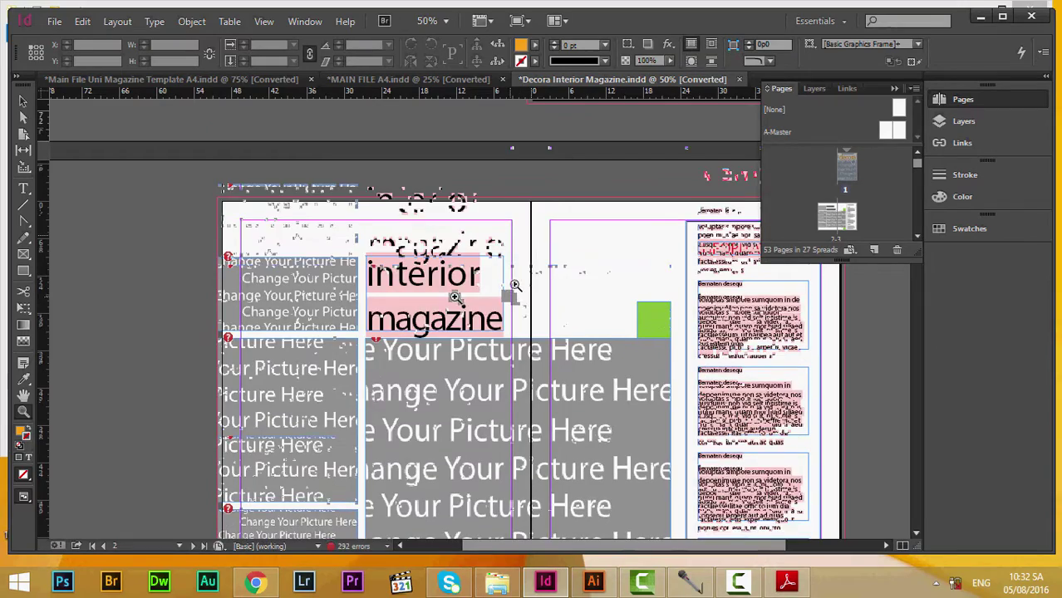
pyautogui.scroll(-5, 454, 296)
pyautogui.scroll(2, 253, 301)
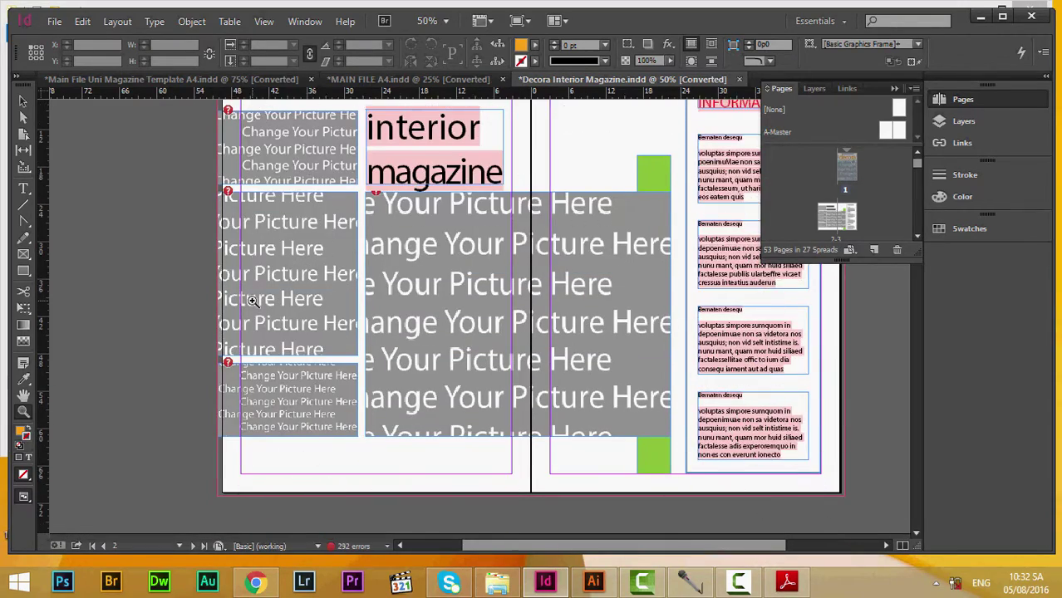
pyautogui.scroll(6, 253, 301)
pyautogui.scroll(-5, 254, 304)
pyautogui.scroll(2, 257, 307)
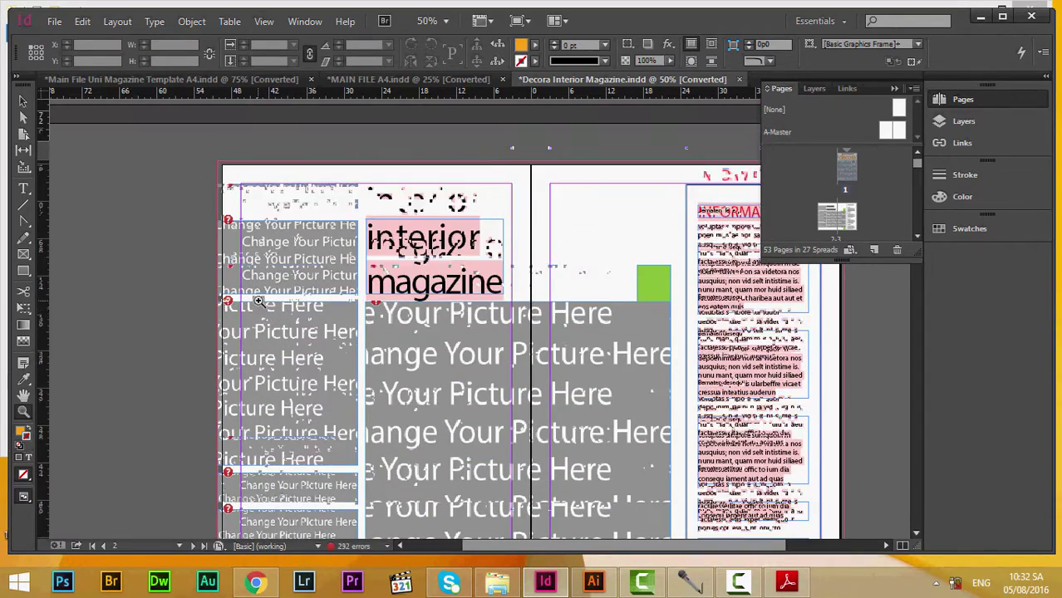
# Step: Examine the guide lines from spread 2-3 to the contents spread and back, and centre the cover in view
pyautogui.scroll(-9, 677, 407)
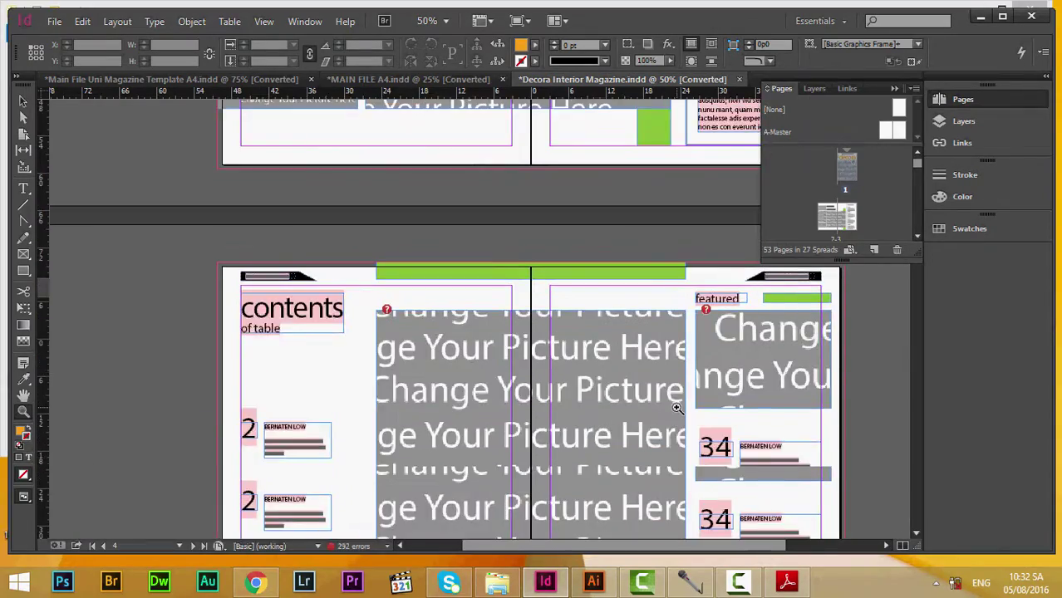
pyautogui.scroll(12, 677, 407)
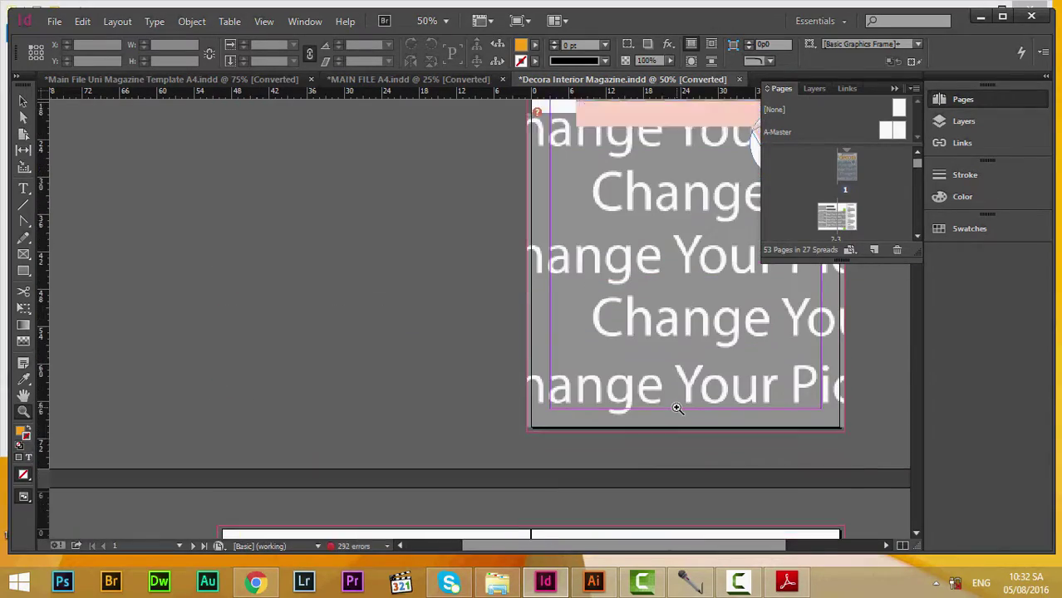
pyautogui.scroll(5, 678, 407)
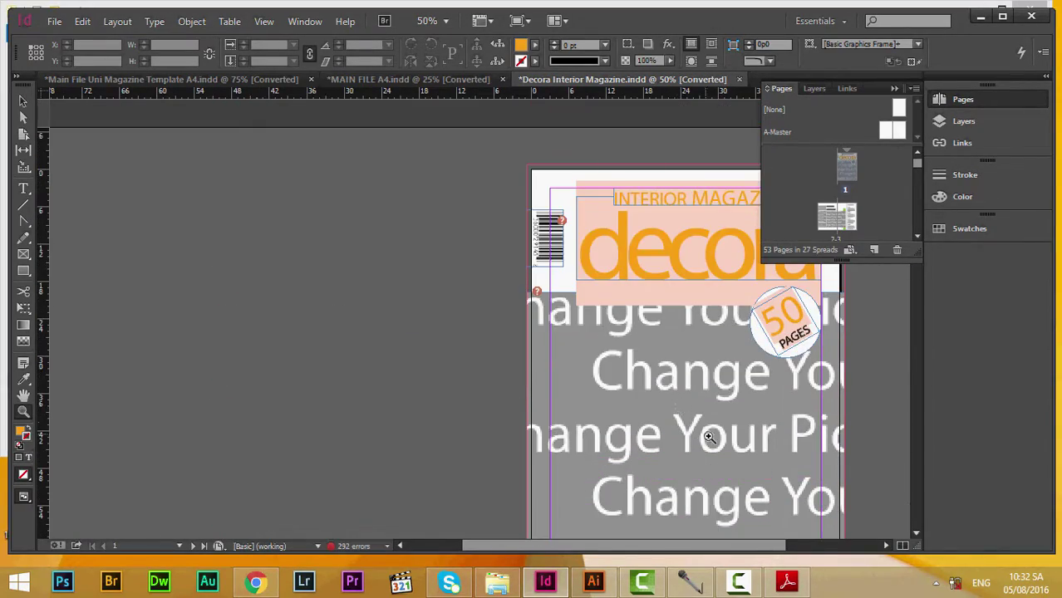
pyautogui.moveTo(634, 551); pyautogui.dragTo(698, 548)
pyautogui.scroll(-3, 585, 393)
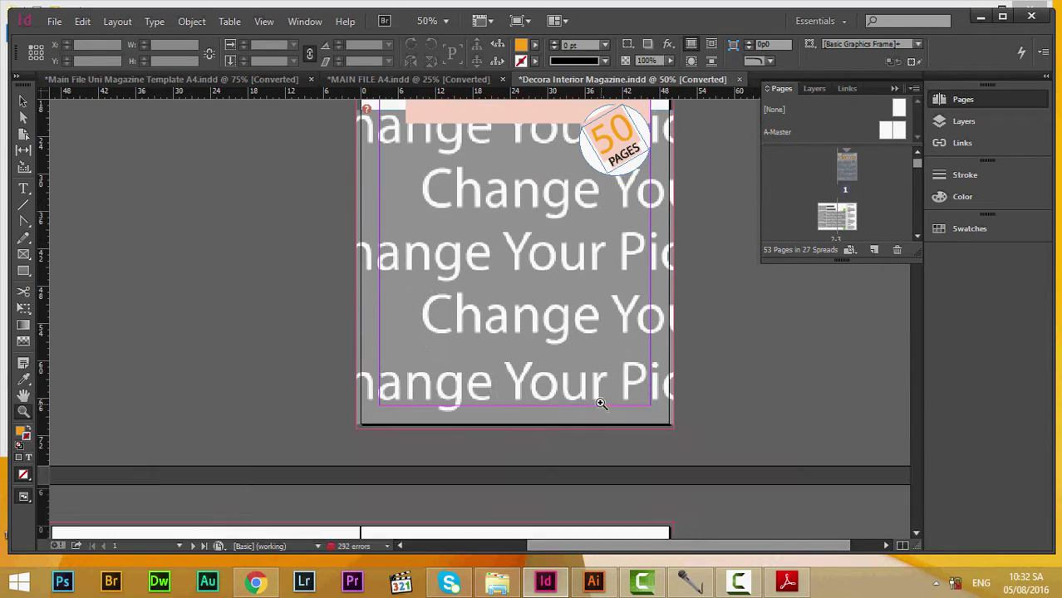
pyautogui.scroll(3, 486, 345)
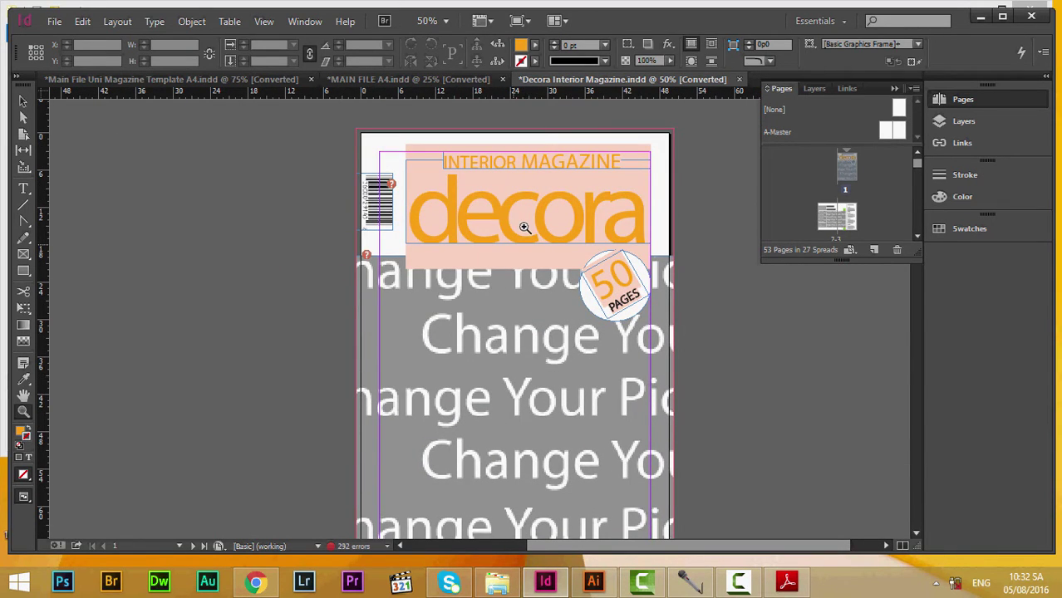
# Step: Demonstrate zooming the cover between 50% and 75%, first with the Zoom tool and again with the Selection tool active
pyautogui.click(27, 415)
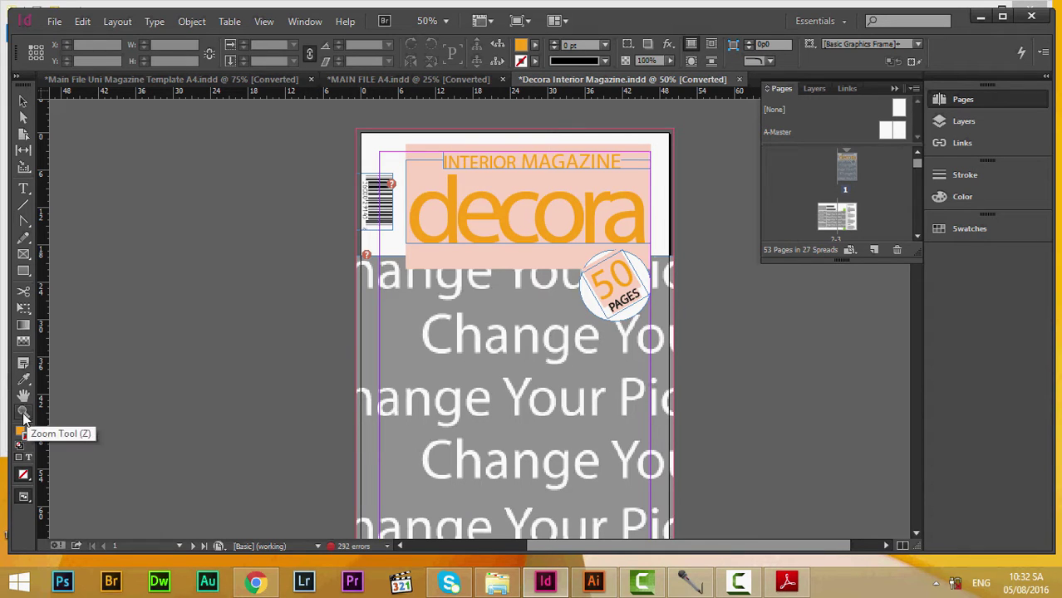
pyautogui.click(508, 297)
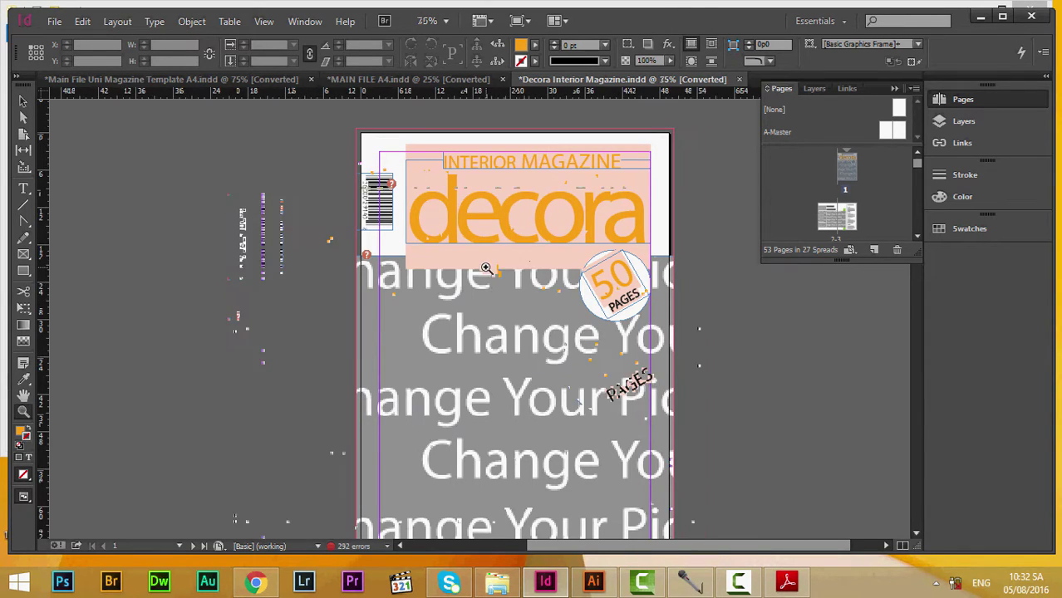
pyautogui.click(486, 267)
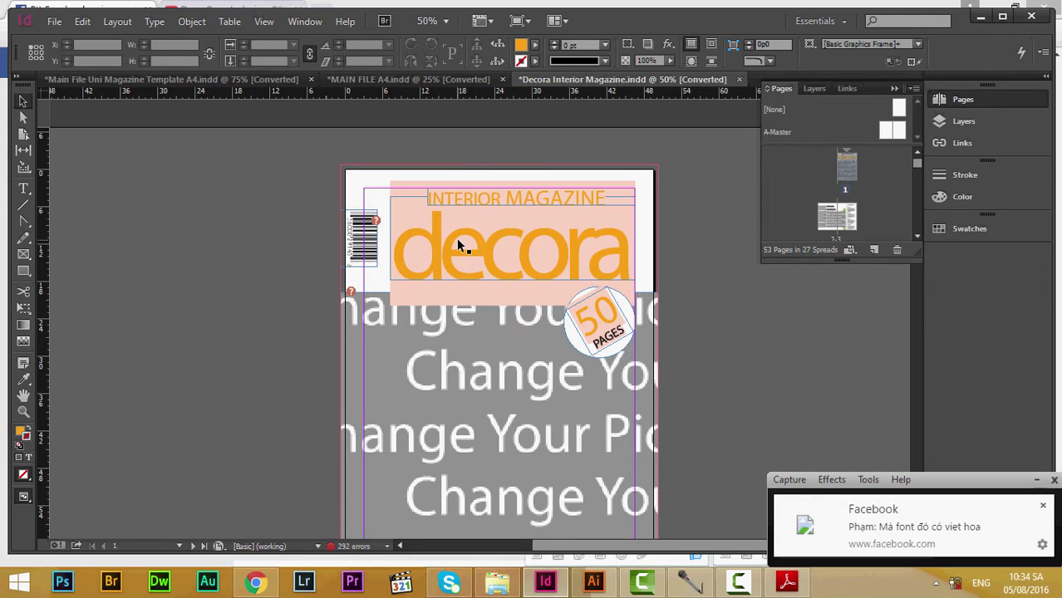
pyautogui.hotkey('ctrl', '=')
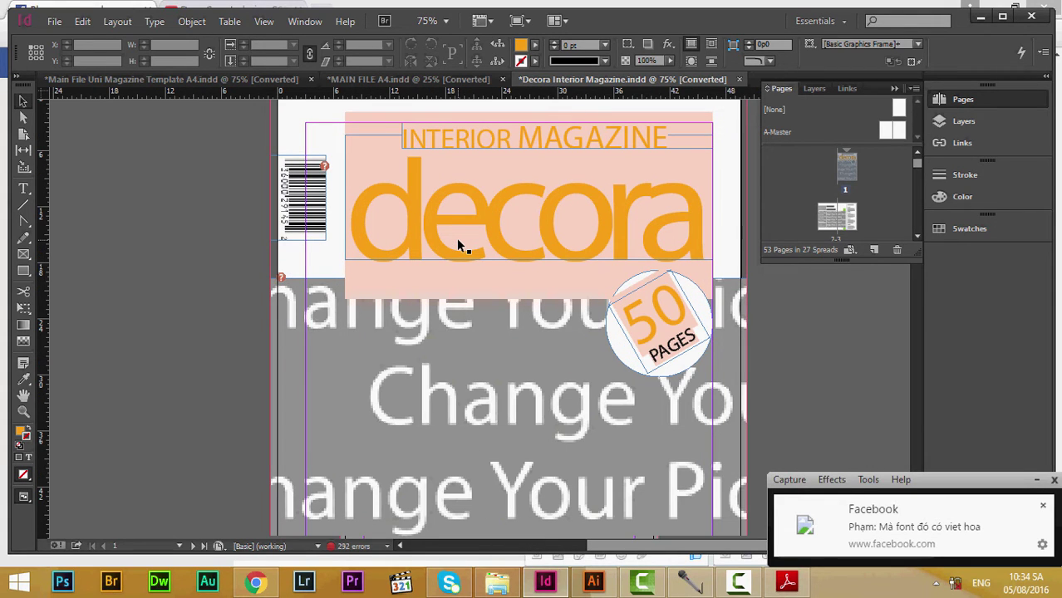
pyautogui.hotkey('ctrl', '-')
pyautogui.hotkey('ctrl', '=')
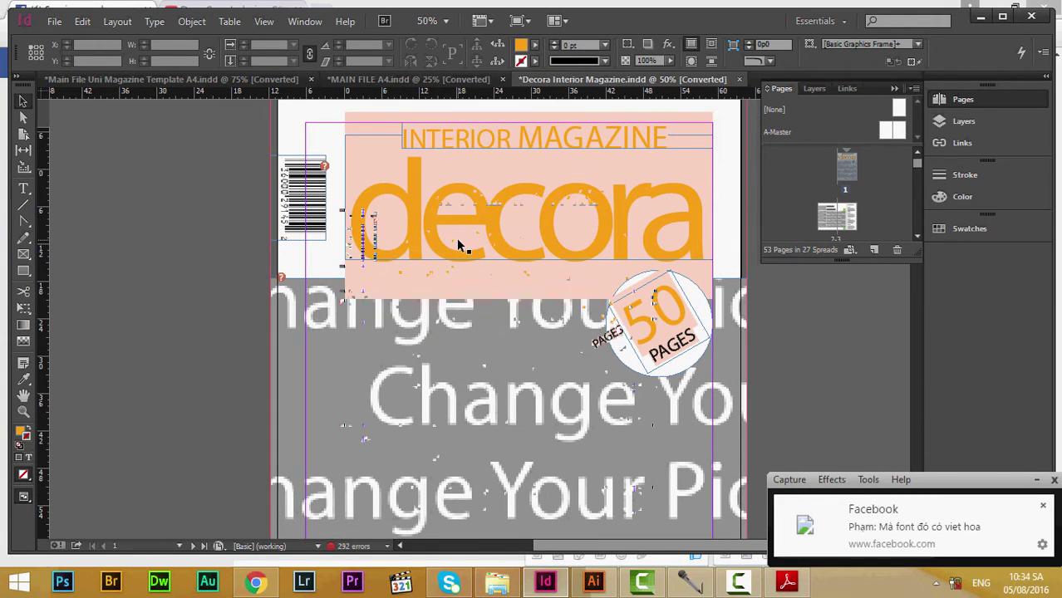
pyautogui.hotkey('ctrl', '-')
pyautogui.click(257, 581)
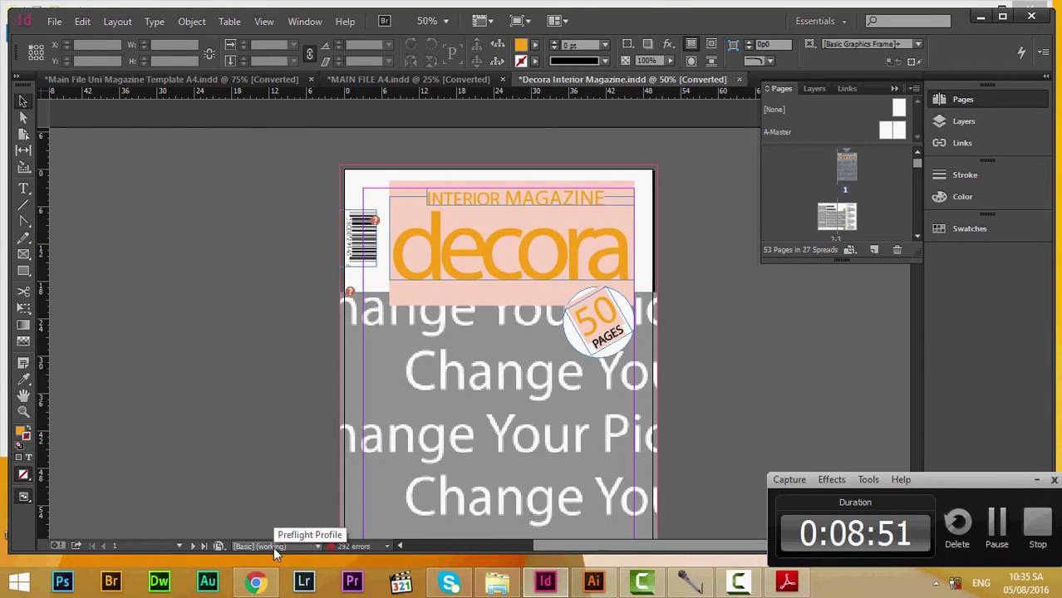
# Step: Compare the placeholder cover and spread 2-3 with the finished pages of Decora.pdf in Adobe Reader, and return to InDesign
pyautogui.scroll(-5, 417, 381)
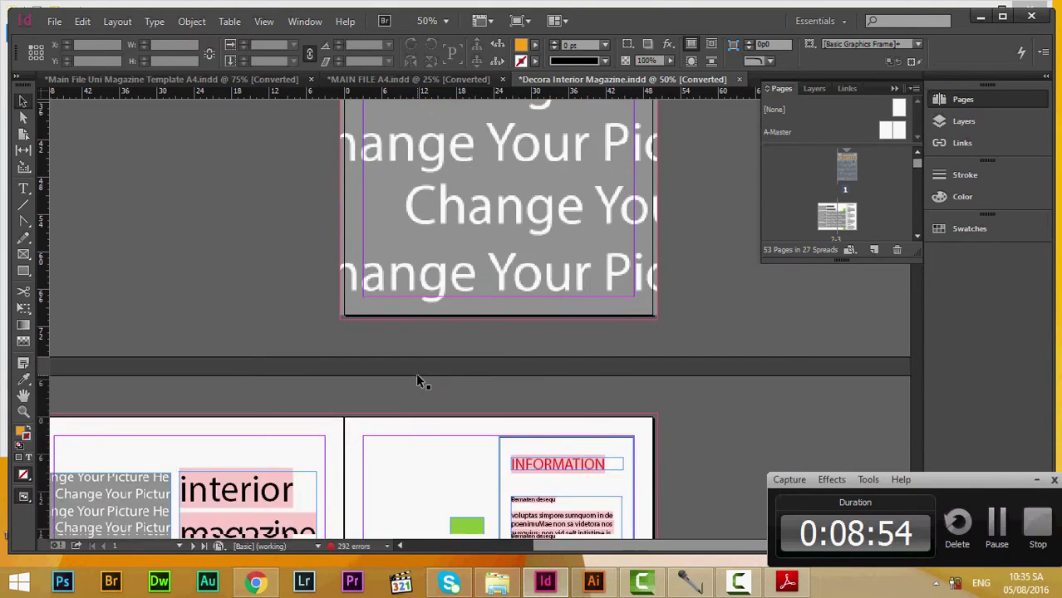
pyautogui.scroll(5, 417, 381)
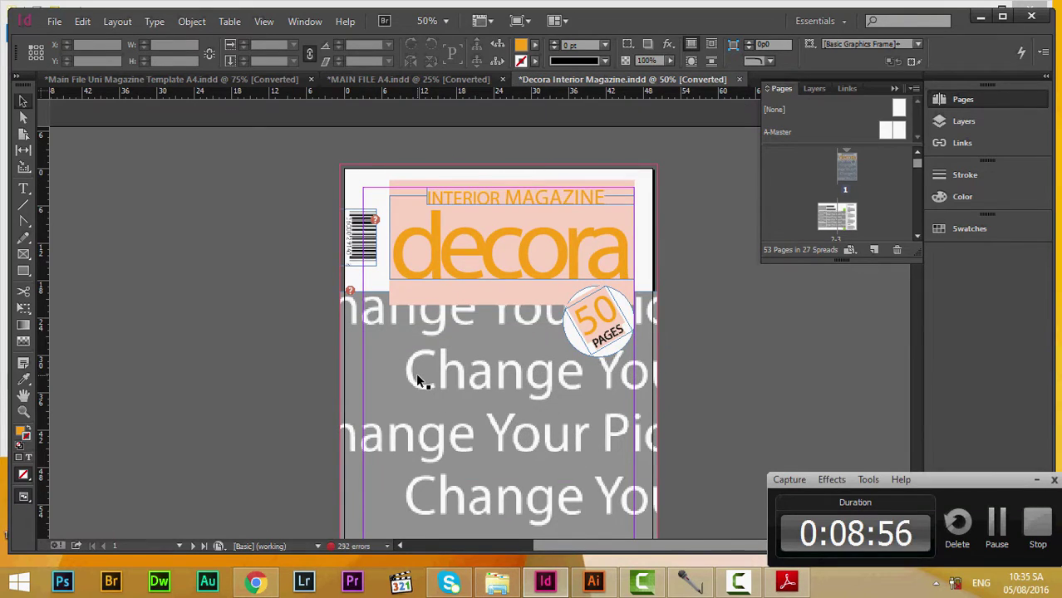
pyautogui.scroll(-5, 417, 381)
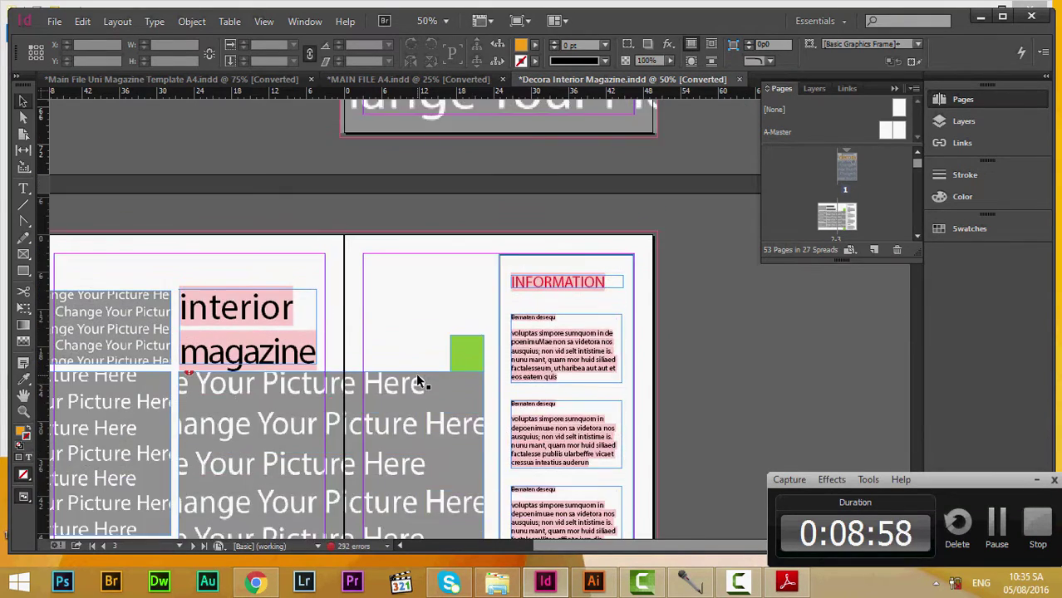
pyautogui.scroll(-1, 418, 381)
pyautogui.scroll(3, 418, 381)
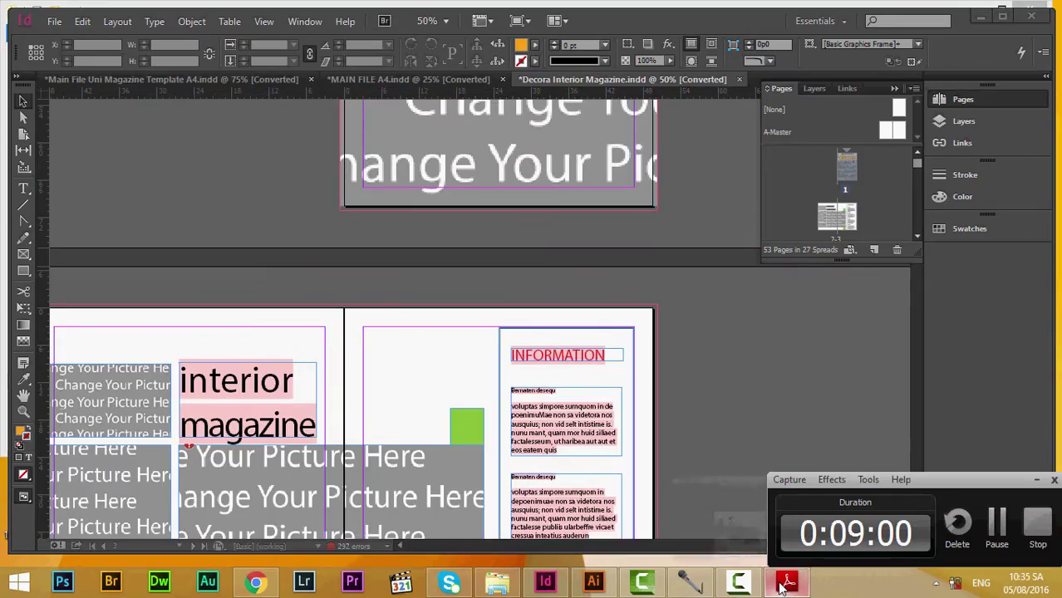
pyautogui.click(786, 583)
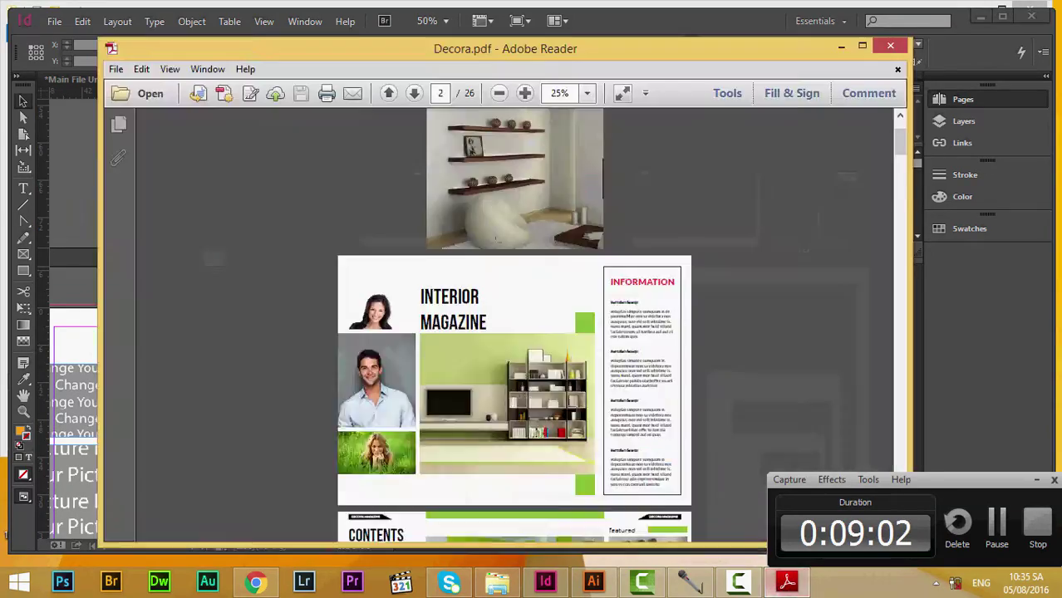
pyautogui.scroll(3, 655, 445)
pyautogui.click(792, 584)
# Step: Review the placeholder pictures and text on spread 2-3, the contents spread and the orange "with editored" spread
pyautogui.scroll(-7, 347, 255)
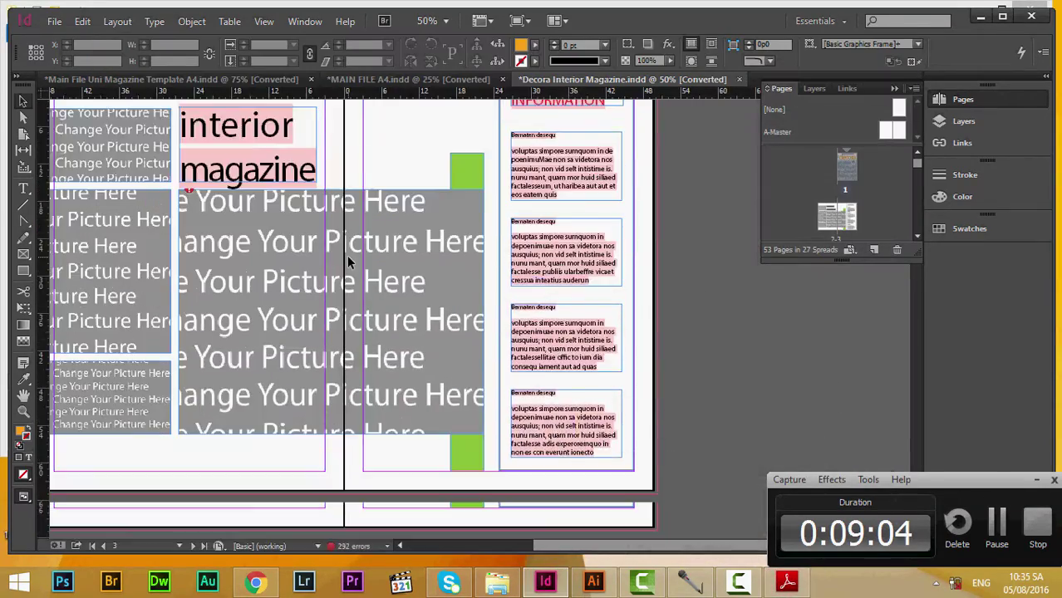
pyautogui.click(572, 524)
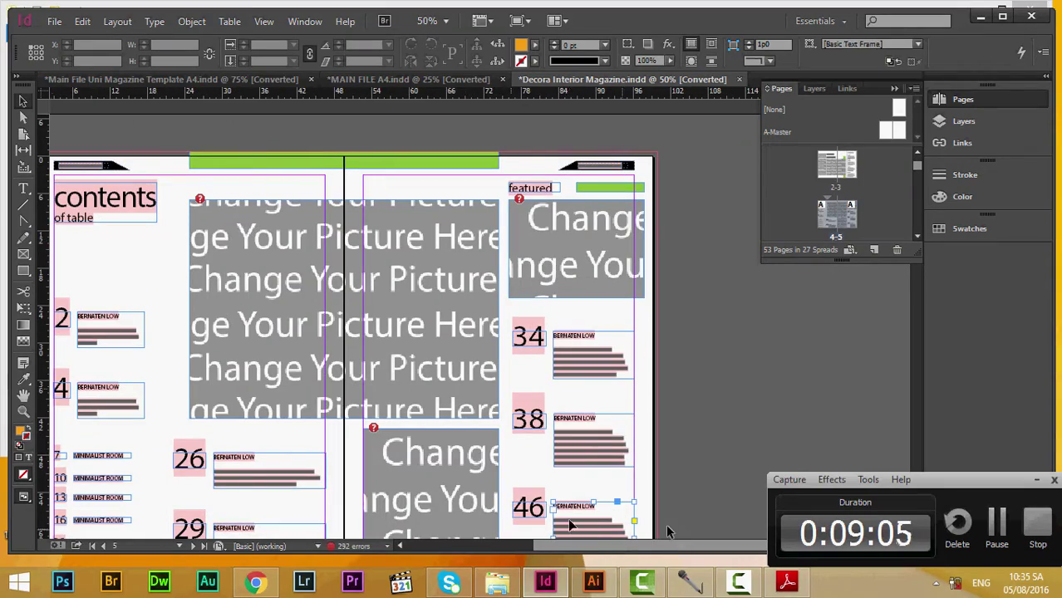
pyautogui.moveTo(614, 547); pyautogui.dragTo(551, 545)
pyautogui.scroll(-10, 542, 508)
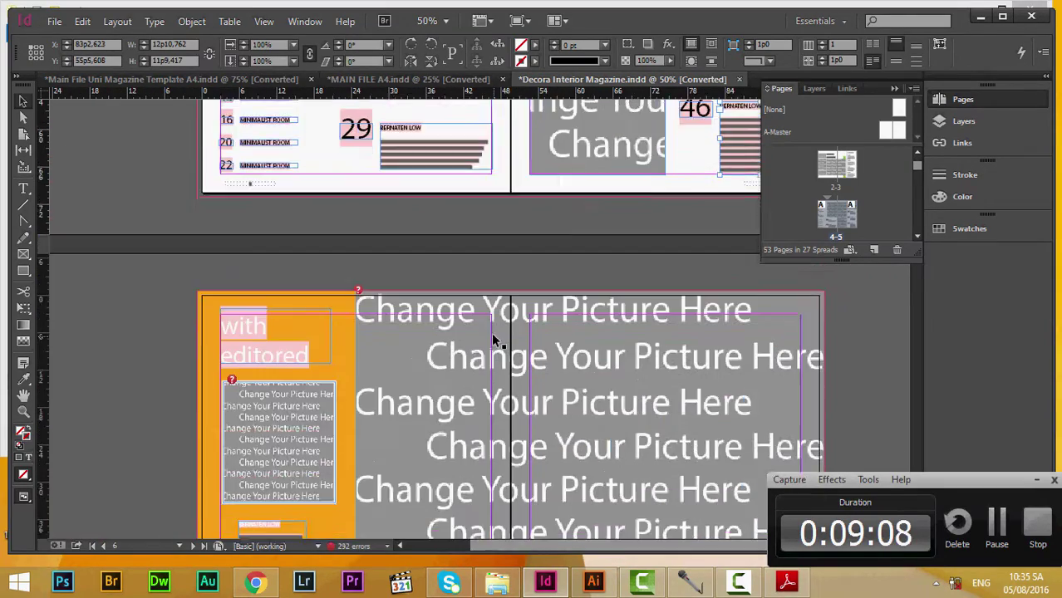
pyautogui.scroll(-5, 479, 307)
# Step: Go to spread 36-37 and look over its full-spread placeholder picture
pyautogui.scroll(-15, 480, 308)
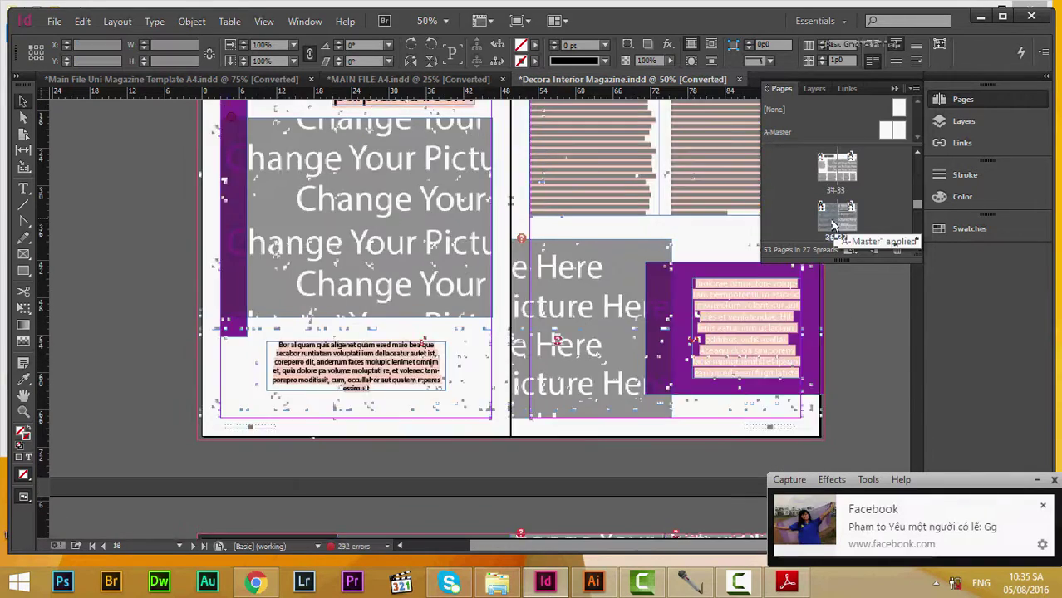
pyautogui.doubleClick(834, 223)
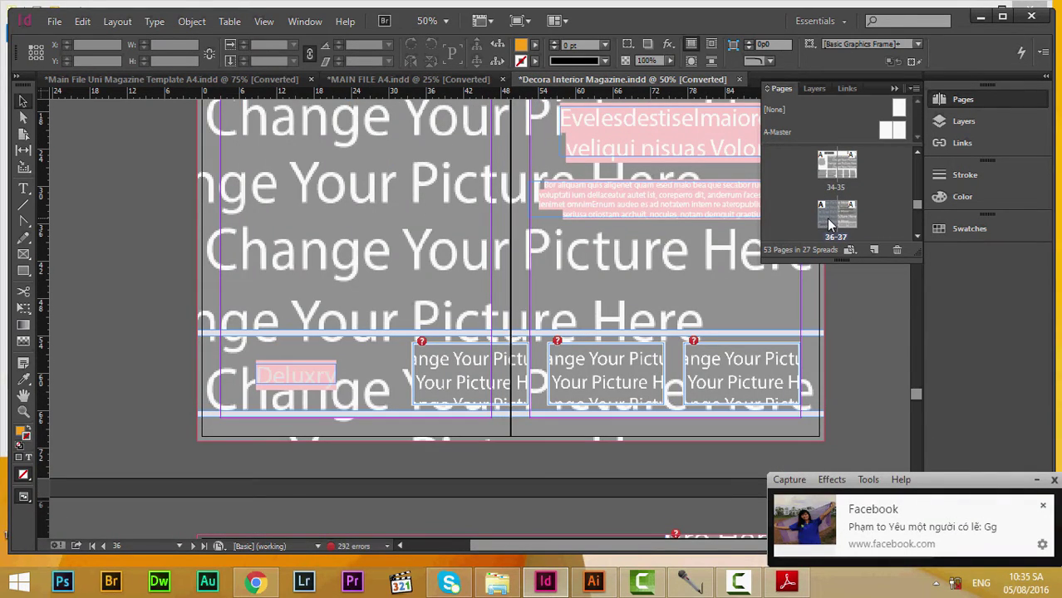
pyautogui.scroll(3, 326, 332)
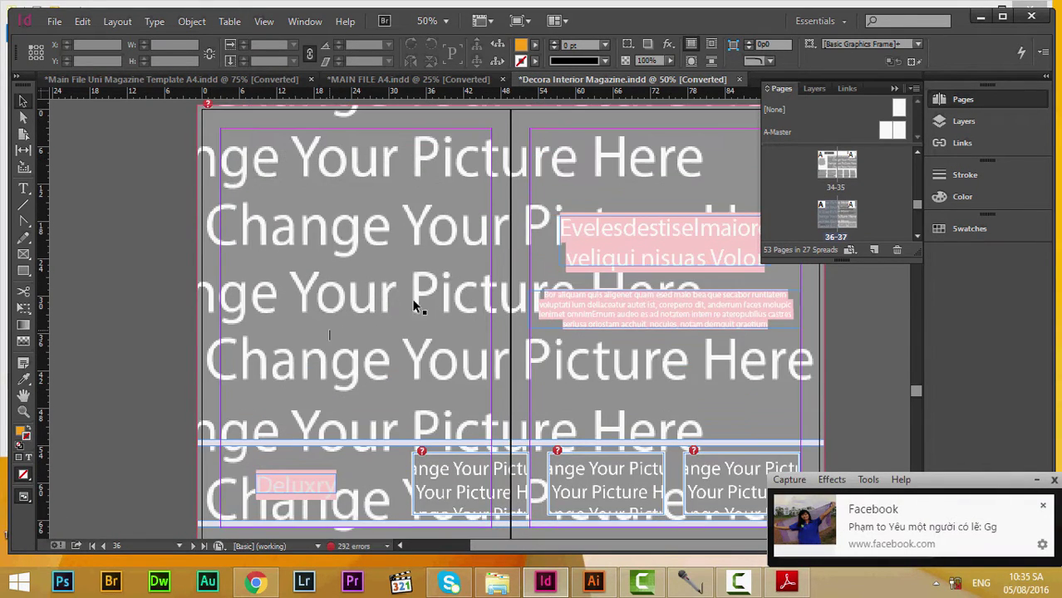
pyautogui.scroll(5, 399, 303)
pyautogui.scroll(-5, 367, 314)
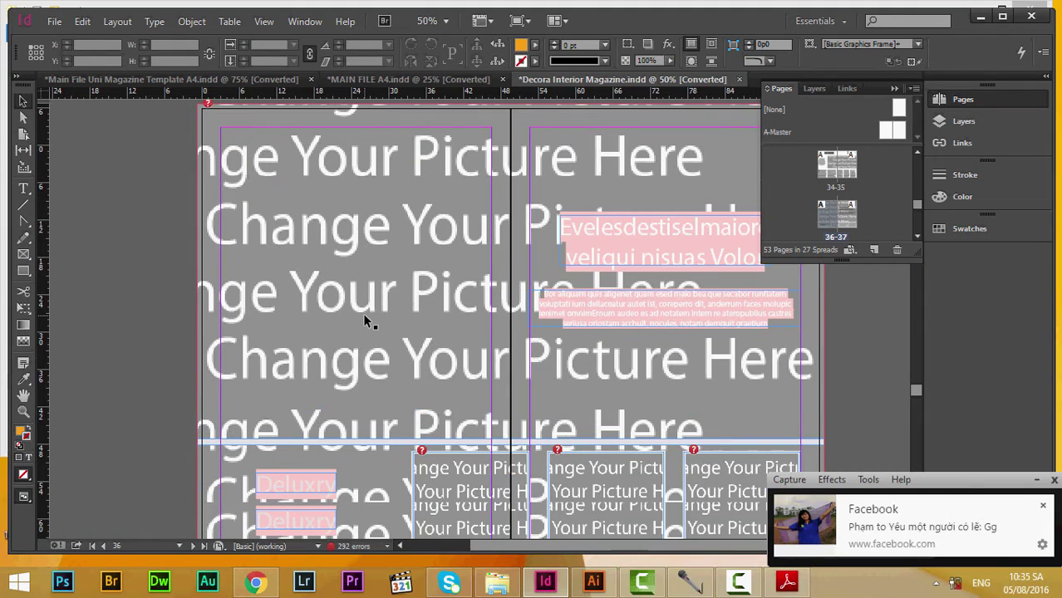
# Step: Examine how the background picture on spread 36-37 reaches the bleed line around both pages
pyautogui.scroll(2, 335, 342)
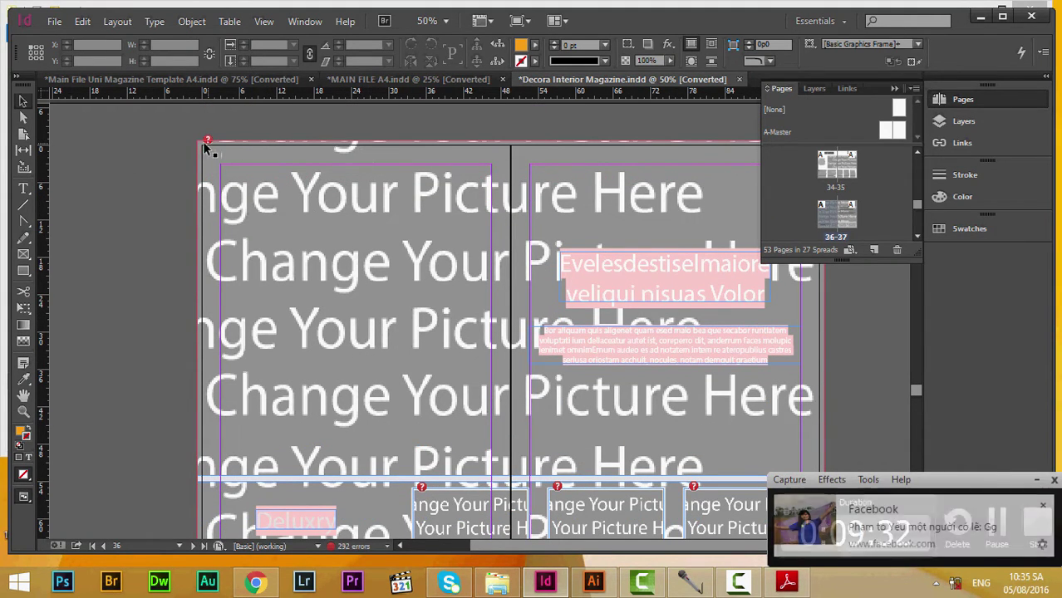
pyautogui.scroll(-1, 771, 231)
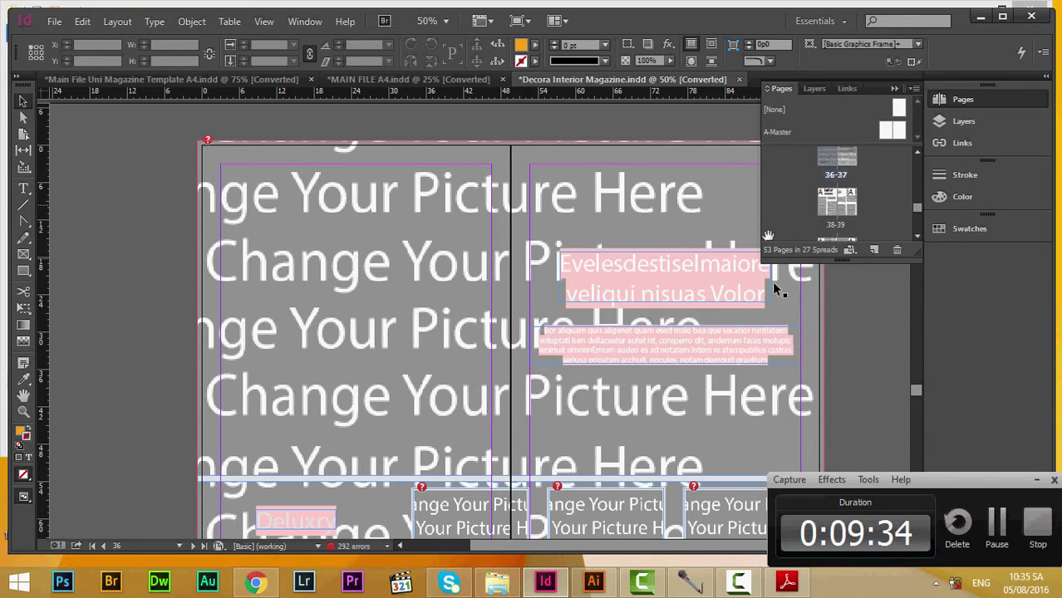
pyautogui.scroll(-2, 823, 374)
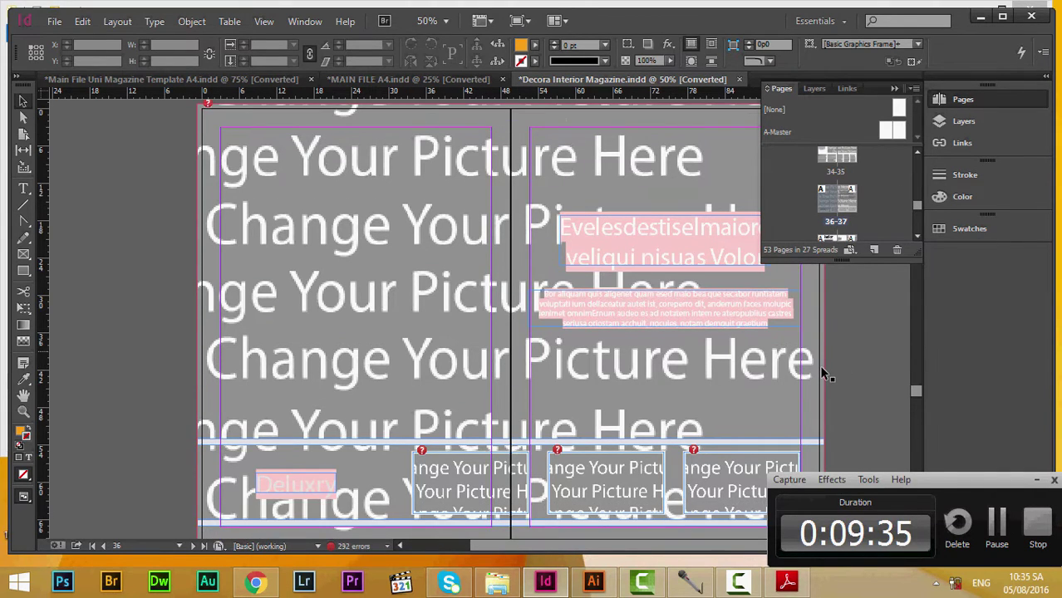
pyautogui.scroll(-8, 824, 369)
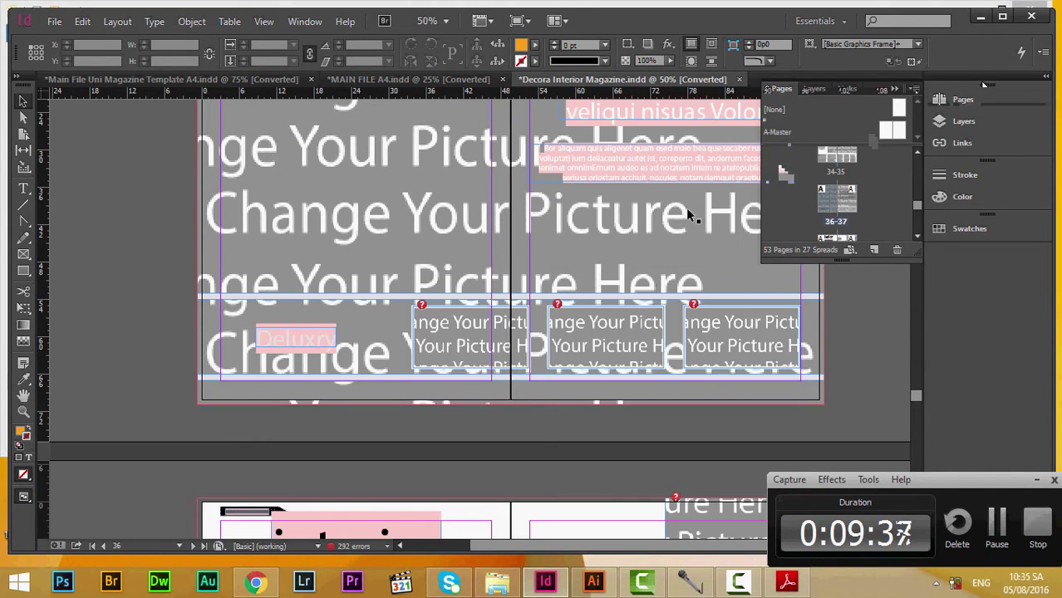
pyautogui.scroll(6, 264, 374)
# Step: Select the full-spread background picture frame on pages 36-37 and check its upper and lower edges against the bleed line
pyautogui.click(286, 308)
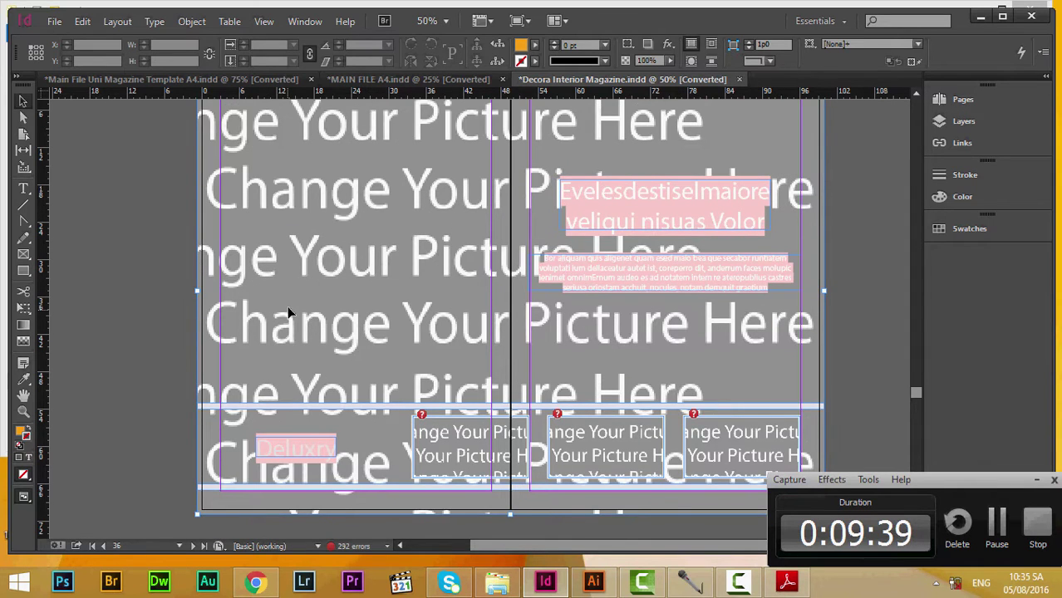
pyautogui.scroll(6, 166, 288)
pyautogui.scroll(-8, 178, 304)
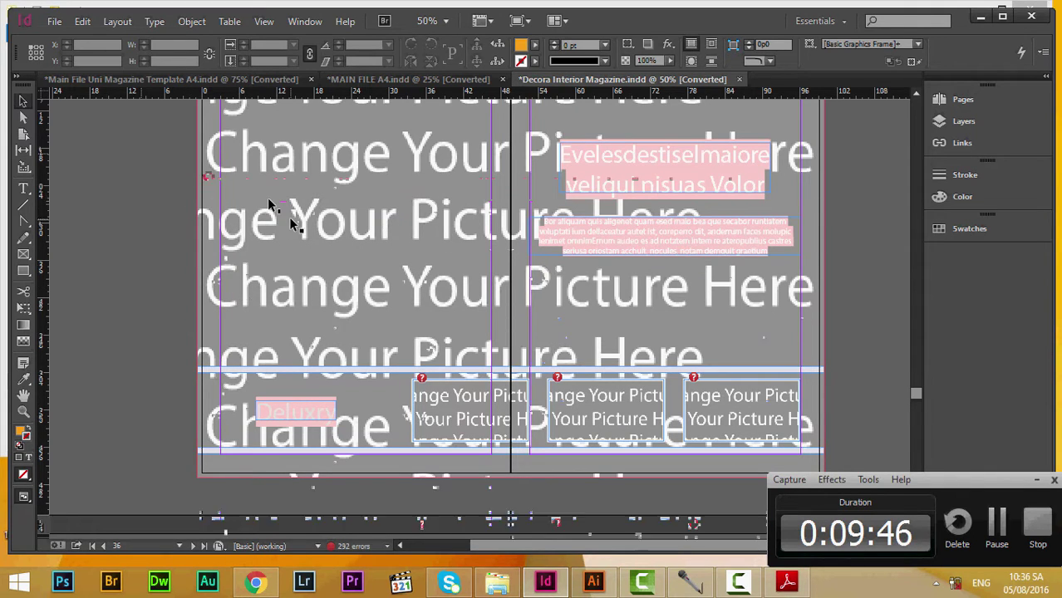
pyautogui.scroll(8, 267, 199)
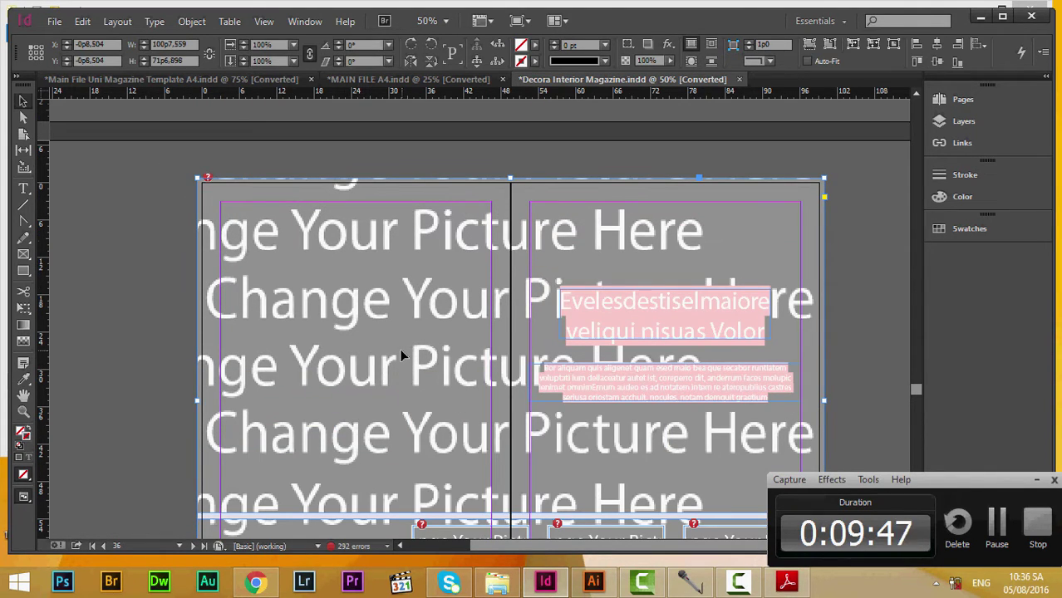
pyautogui.scroll(-5, 233, 217)
pyautogui.scroll(5, 292, 172)
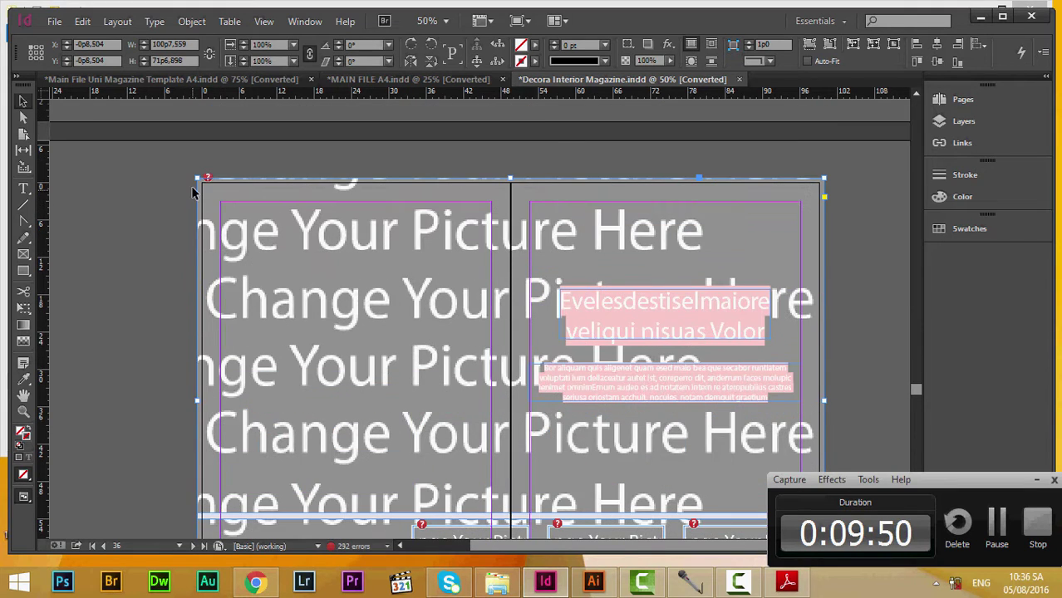
pyautogui.scroll(-10, 808, 333)
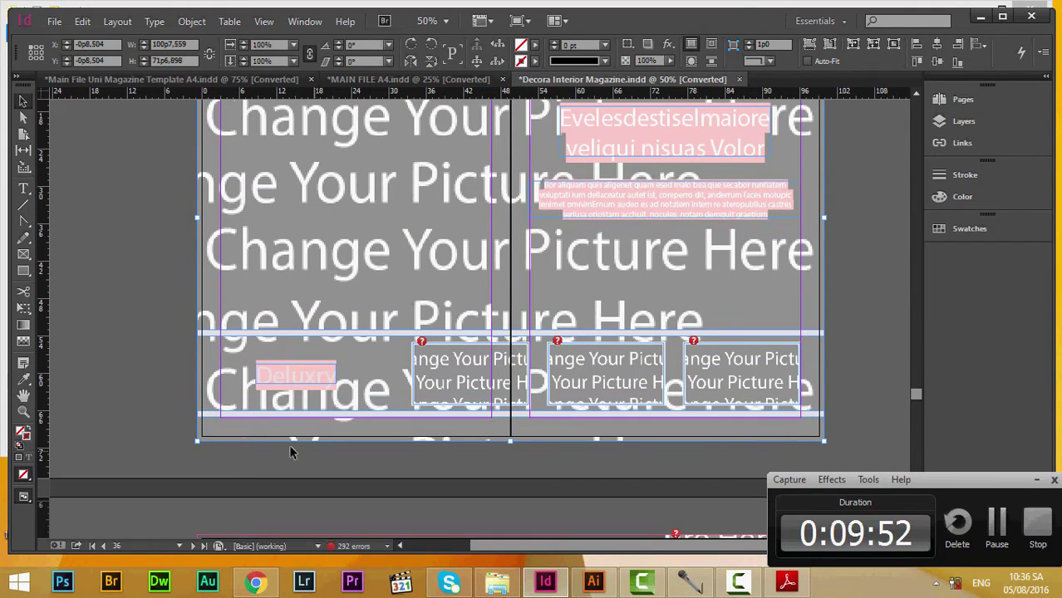
pyautogui.scroll(10, 217, 442)
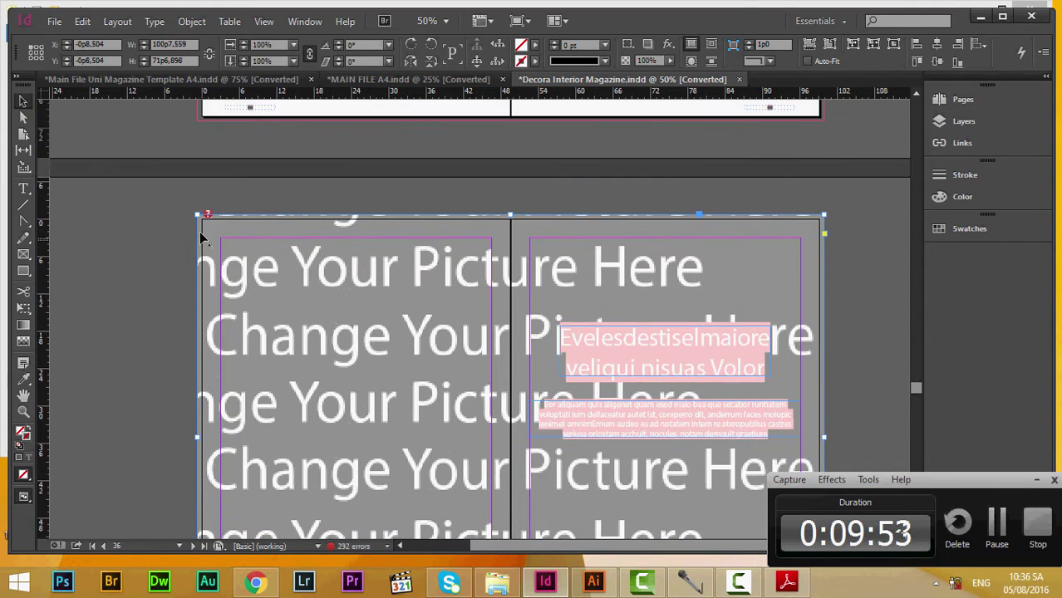
# Step: Place cover.jpg into the selected full-spread background frame on pages 36-37, replacing the placeholder picture
pyautogui.click(54, 21)
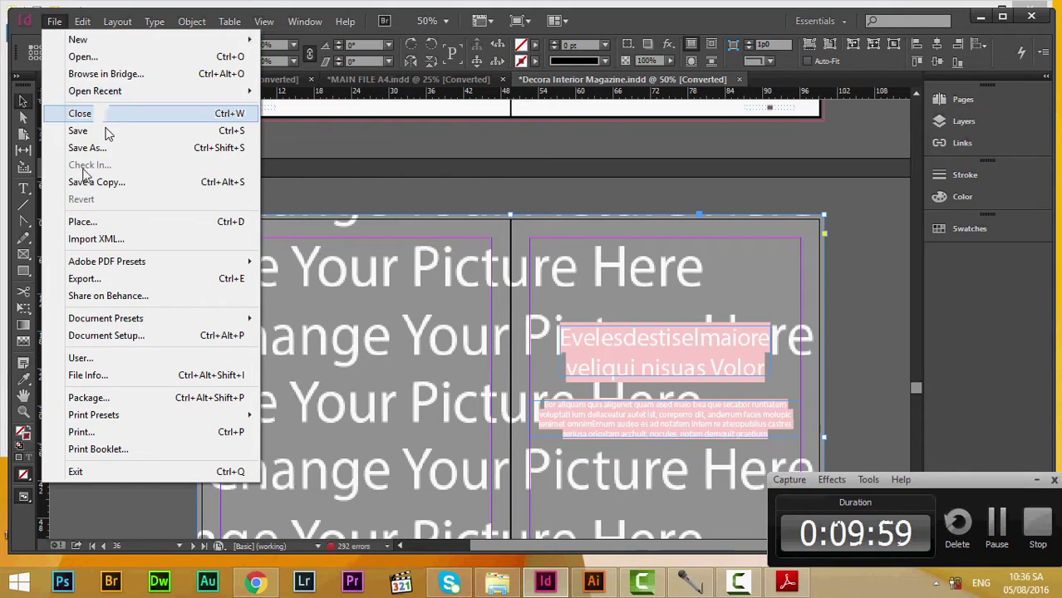
pyautogui.click(82, 222)
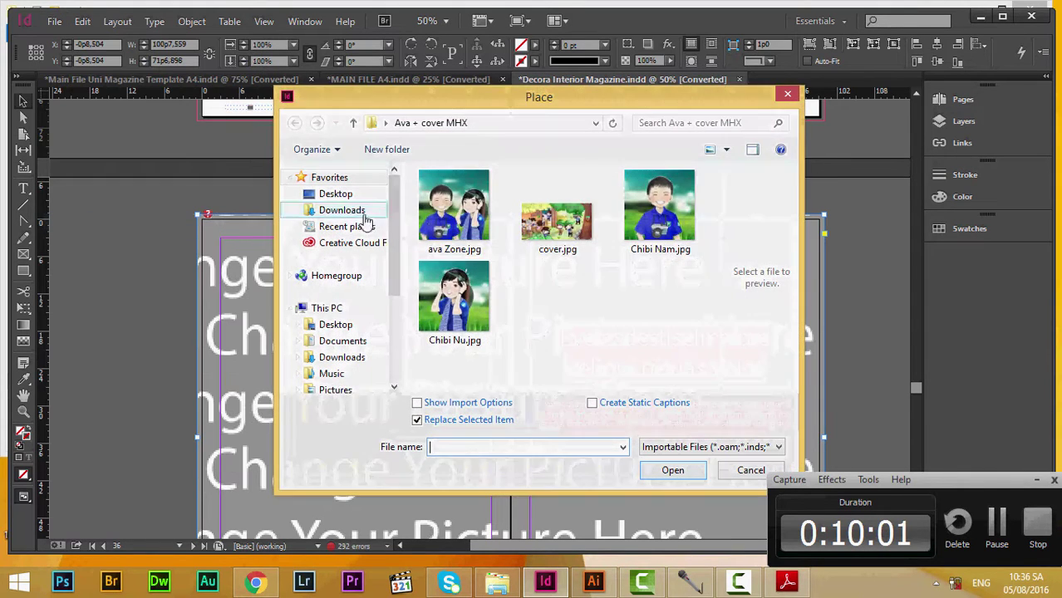
pyautogui.click(561, 240)
pyautogui.doubleClick(559, 236)
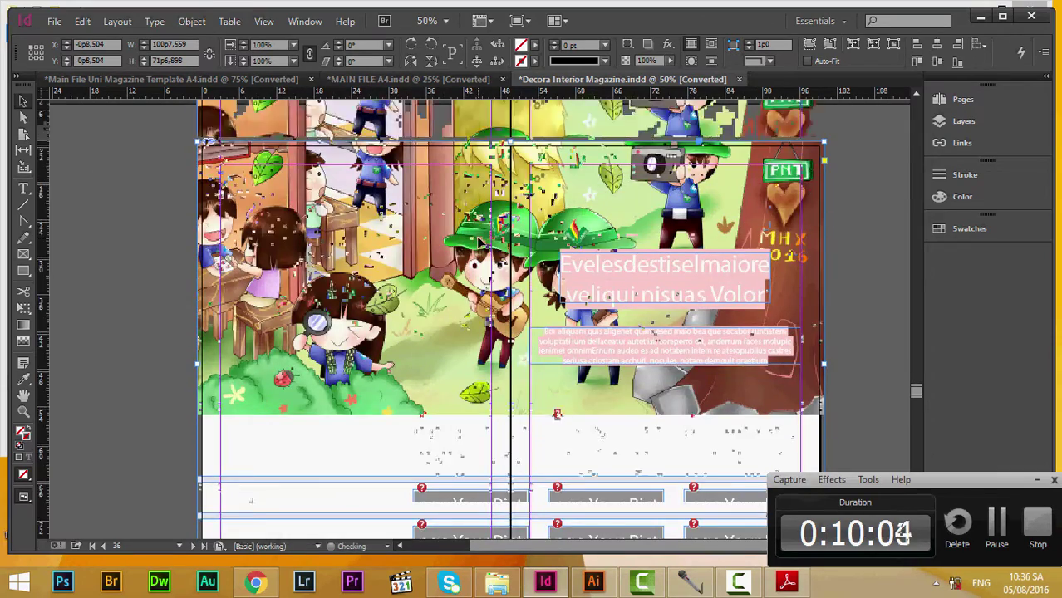
pyautogui.scroll(-2, 479, 241)
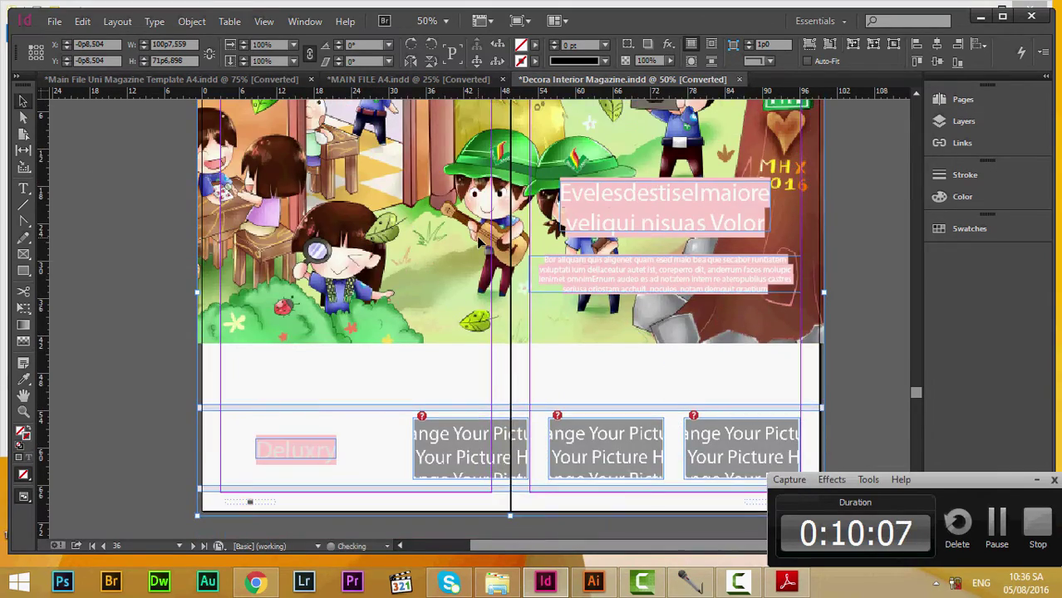
pyautogui.scroll(3, 471, 258)
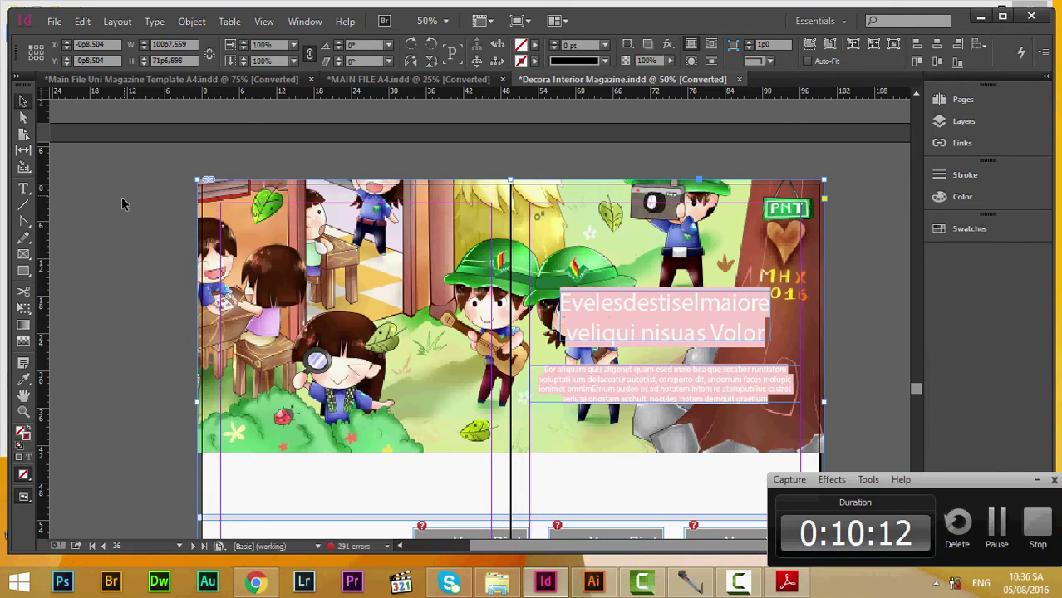
# Step: Select the cover.jpg image inside its background frame with the Direct Selection tool
pyautogui.click(159, 233)
pyautogui.click(25, 119)
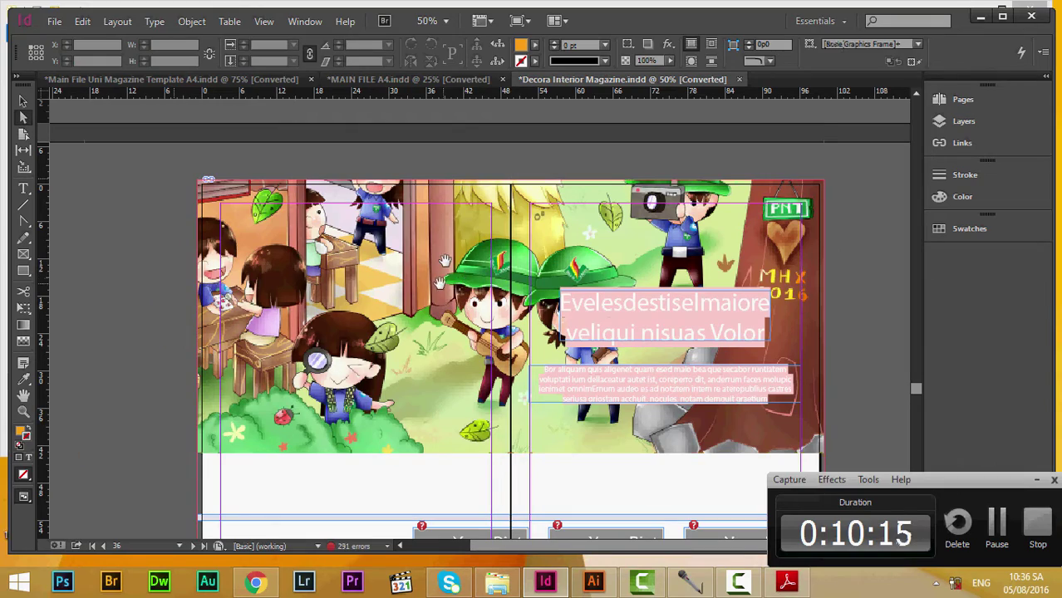
pyautogui.click(441, 283)
pyautogui.scroll(3, 448, 278)
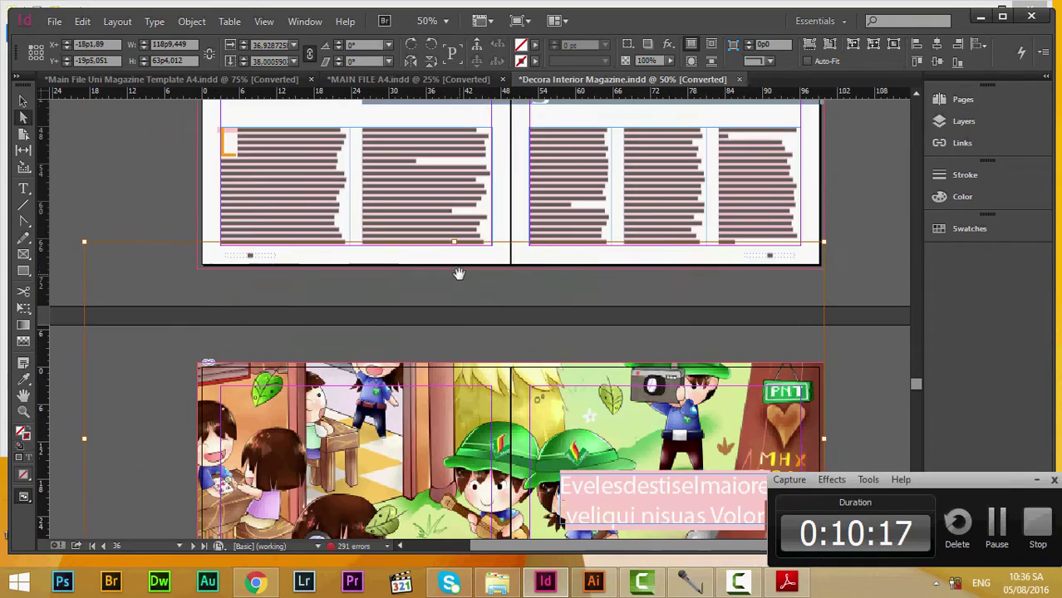
pyautogui.scroll(-5, 459, 275)
pyautogui.scroll(2, 510, 300)
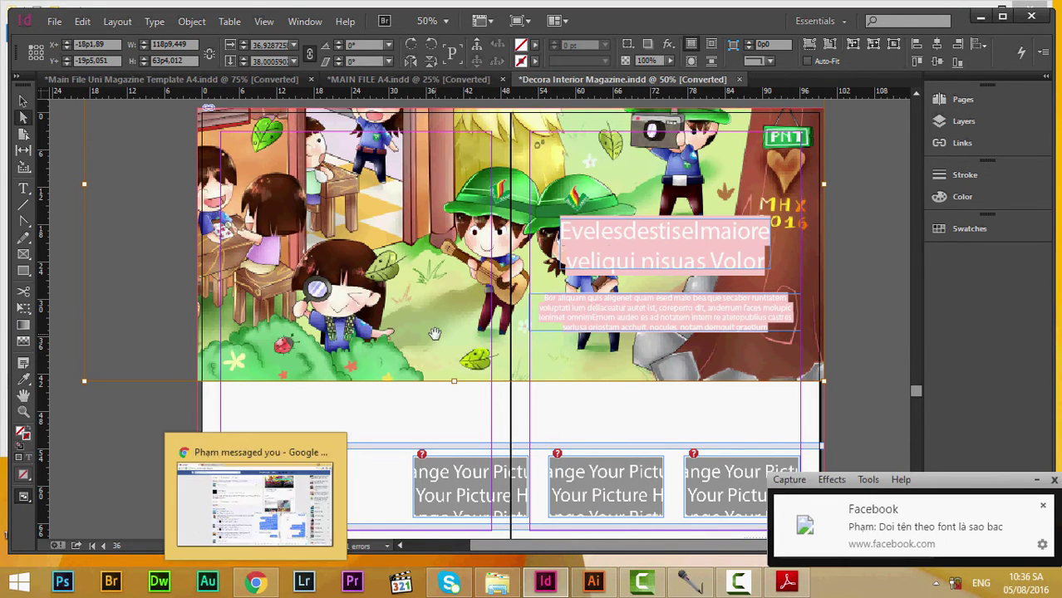
# Step: Check the incoming Facebook chat message and switch to File Explorer to browse the New Volume (D:) drive
pyautogui.click(251, 576)
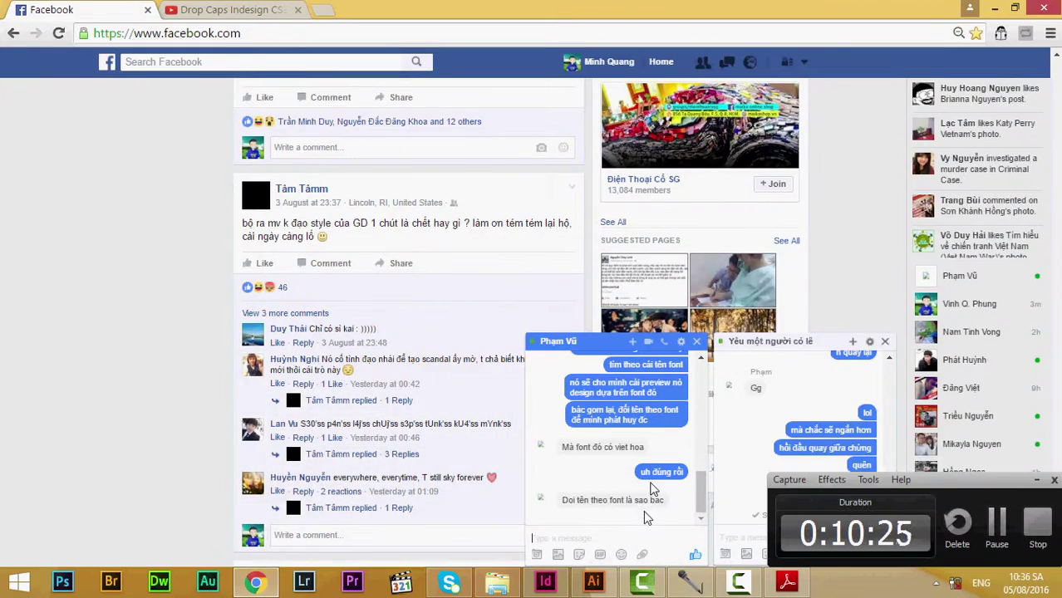
pyautogui.click(505, 589)
pyautogui.click(22, 56)
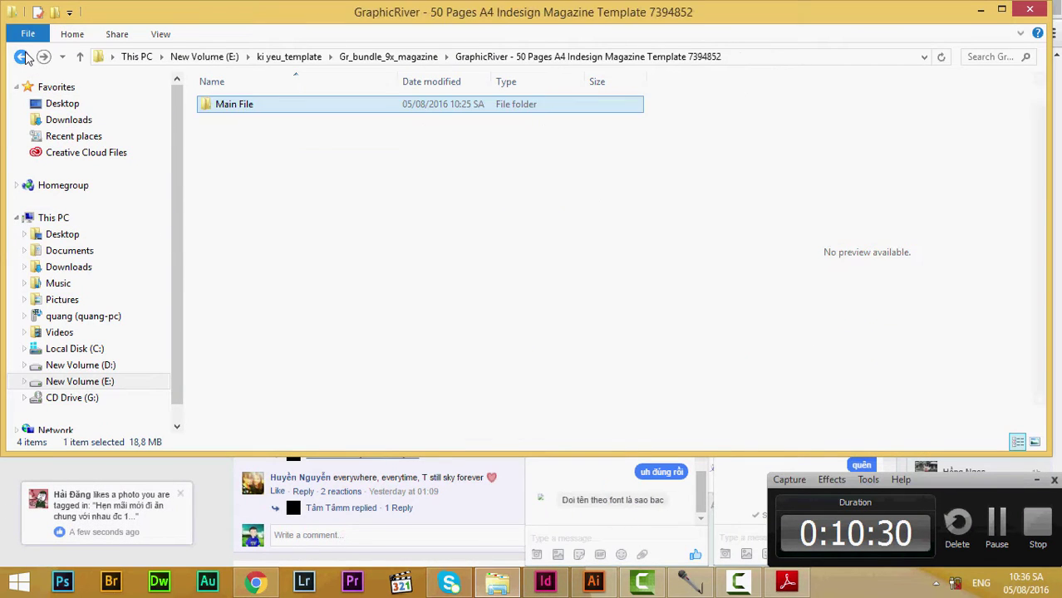
pyautogui.click(22, 56)
pyautogui.click(22, 56)
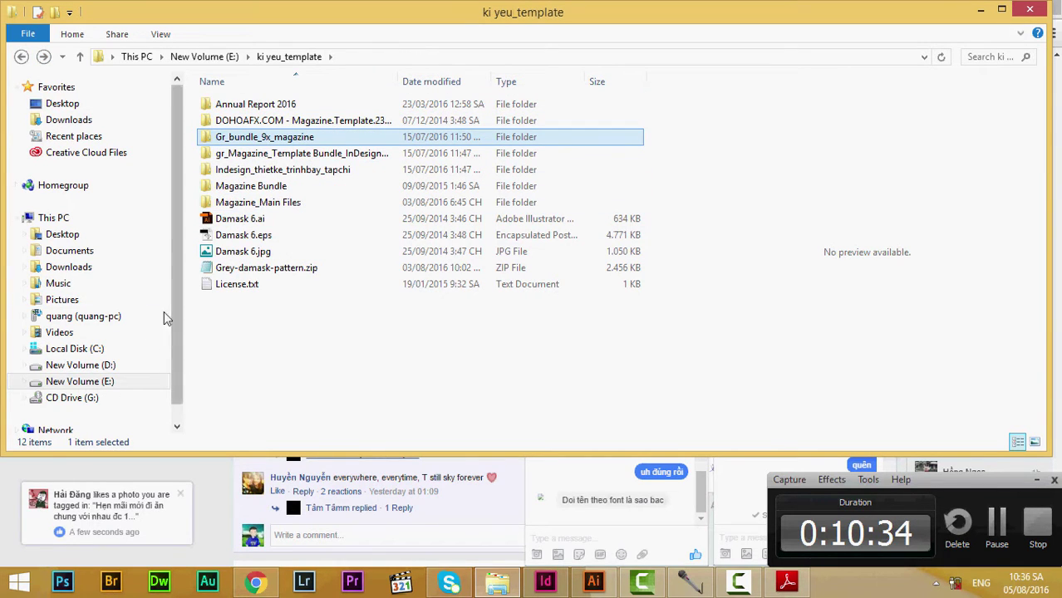
pyautogui.click(106, 370)
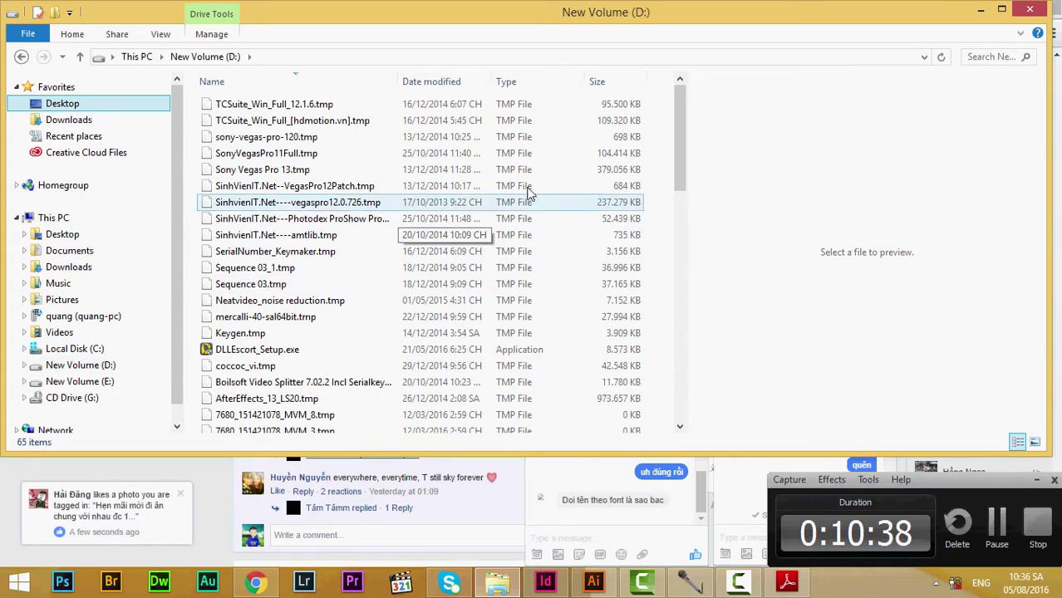
# Step: Open the Font folder inside Cai dat and look into the [iCiel.net] Con Mòe Free font folder
pyautogui.moveTo(678, 156); pyautogui.dragTo(349, 322)
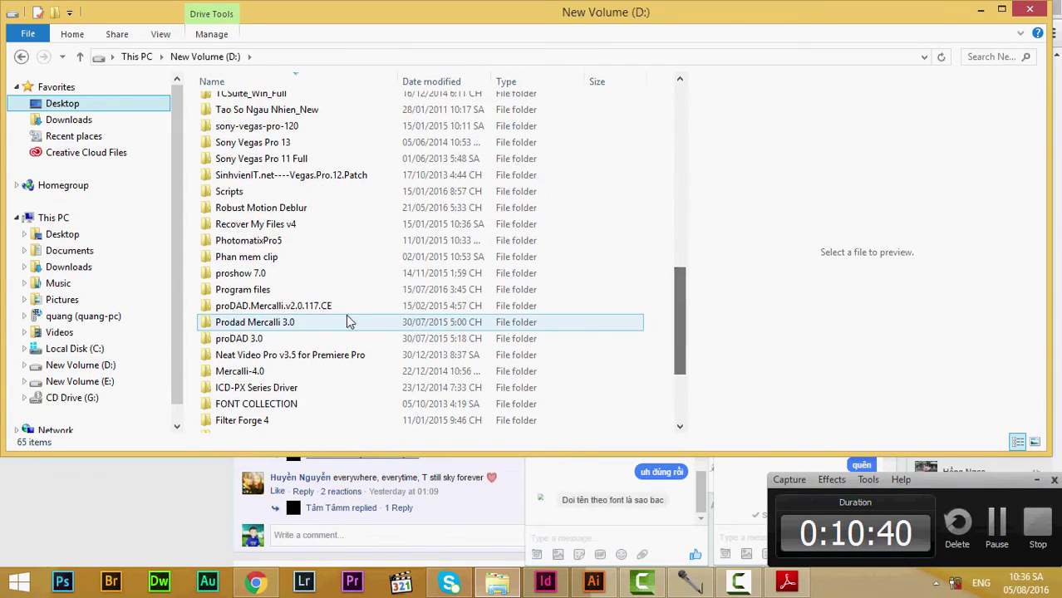
pyautogui.scroll(-3, 349, 322)
pyautogui.click(266, 342)
pyautogui.doubleClick(235, 375)
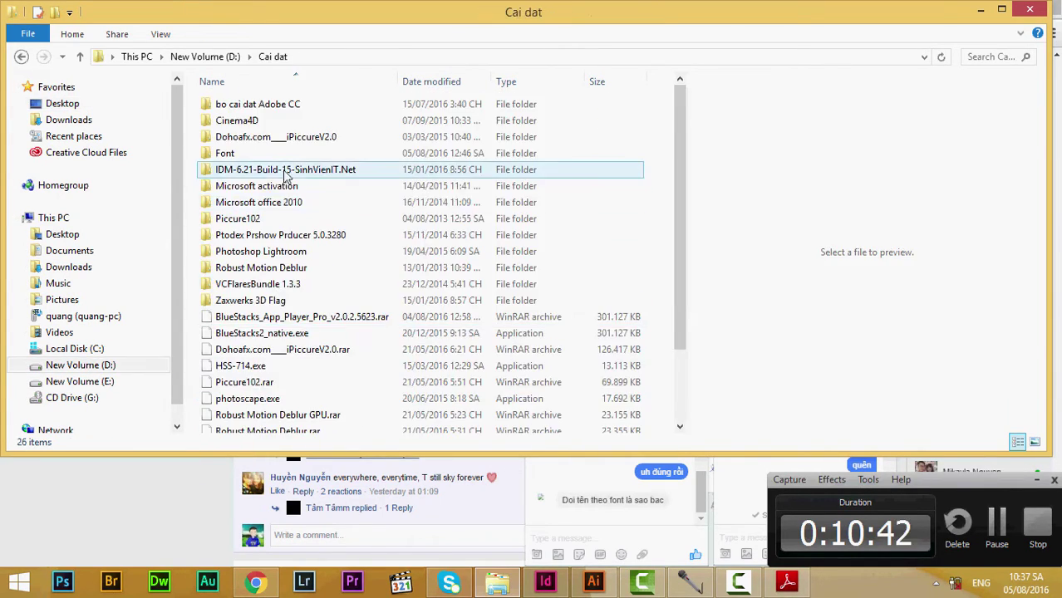
pyautogui.doubleClick(277, 151)
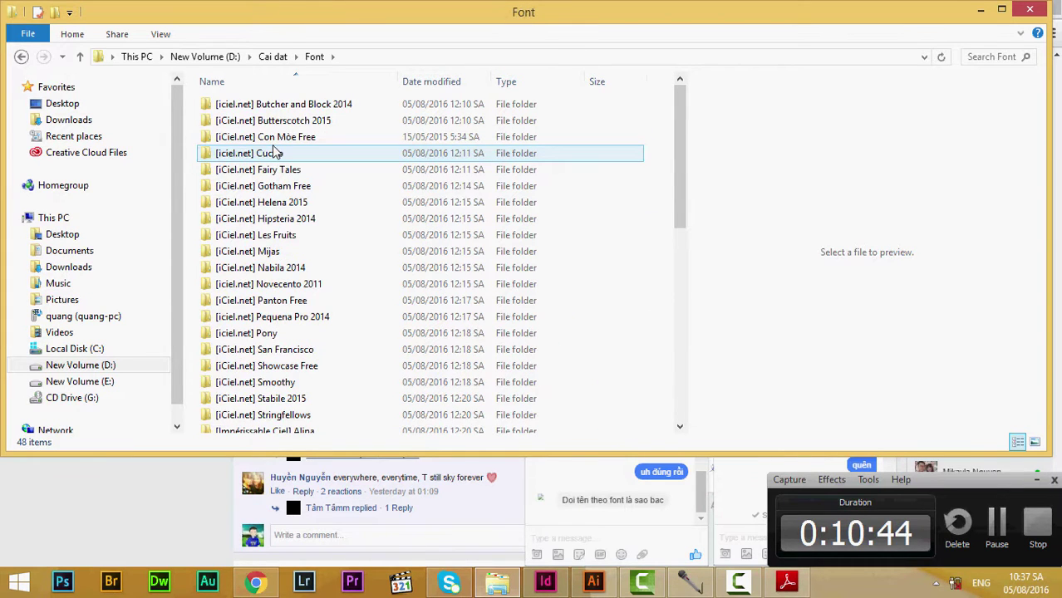
pyautogui.doubleClick(277, 140)
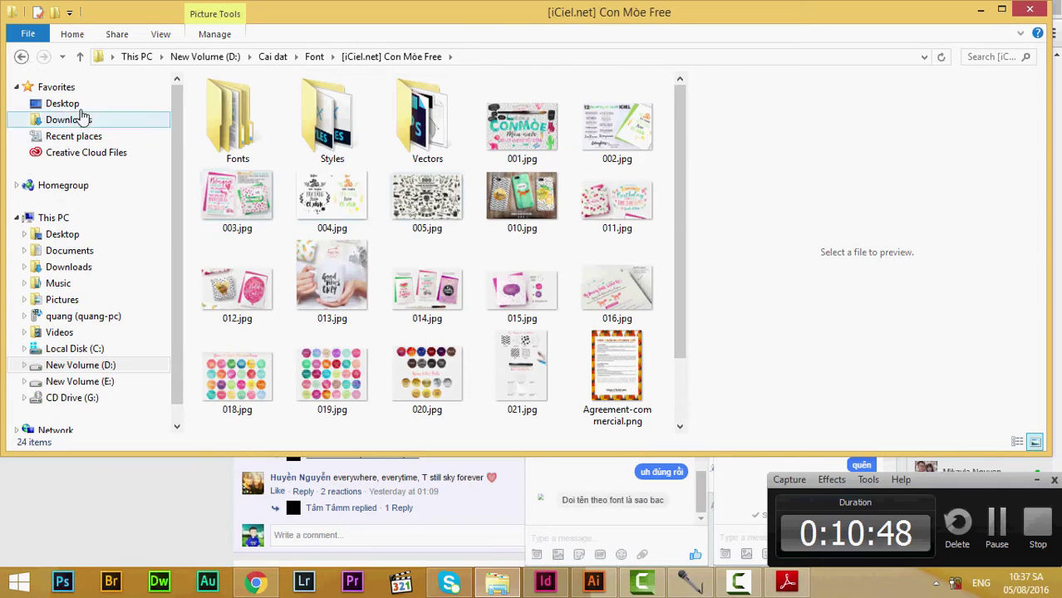
# Step: Return to the Font folder and look into the [Impérissable Ciel] Brush Up font folder
pyautogui.click(21, 57)
pyautogui.scroll(-4, 291, 332)
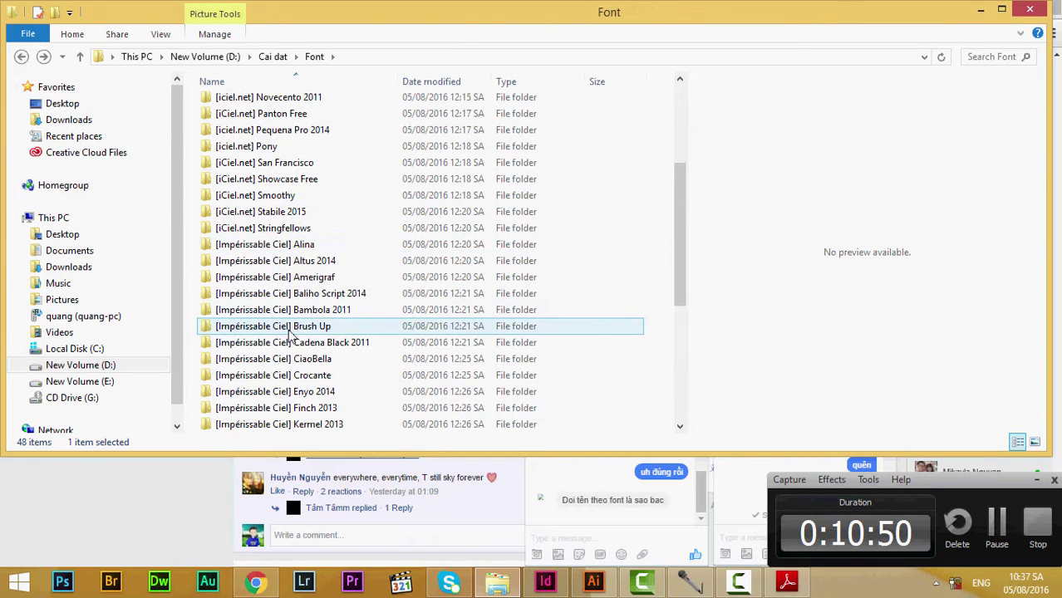
pyautogui.click(291, 332)
pyautogui.doubleClick(291, 333)
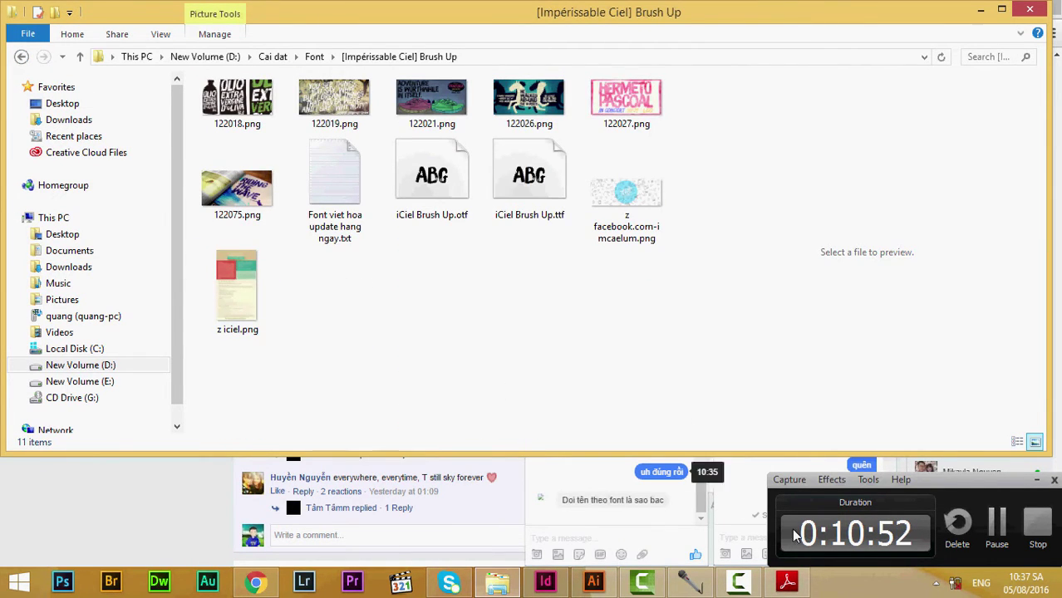
# Step: Switch to the Facebook chat and send the replies "ah thôi" and "=]]"
pyautogui.click(611, 492)
pyautogui.write('ah thôi')
pyautogui.press('Return')
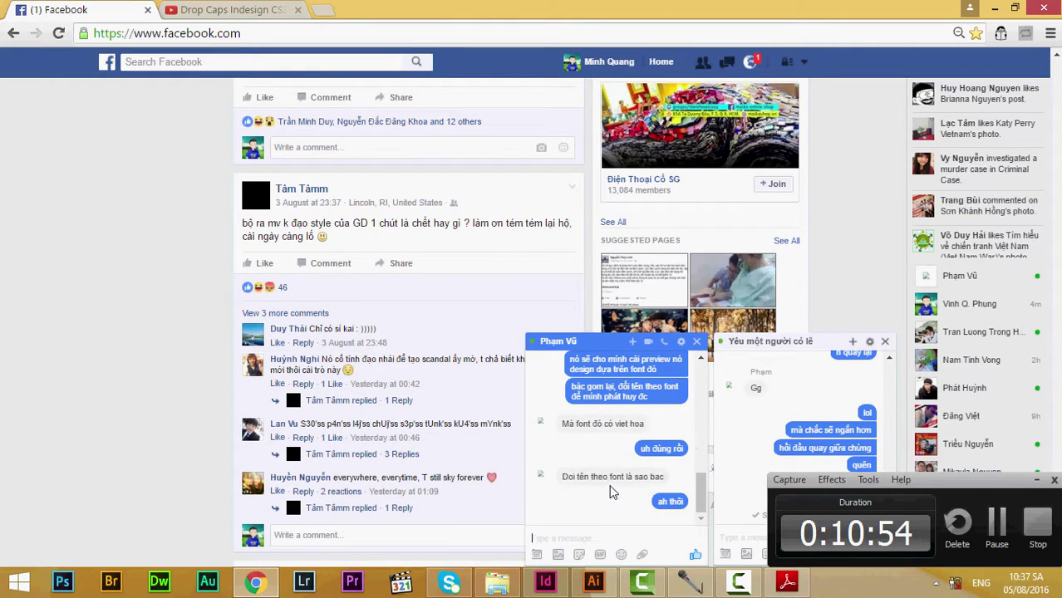
pyautogui.write('=]]')
pyautogui.press('Return')
# Step: Send a chat message saying the friend's font collection already has previews, followed by "khỏi tìm nữa"
pyautogui.write('đồng c')
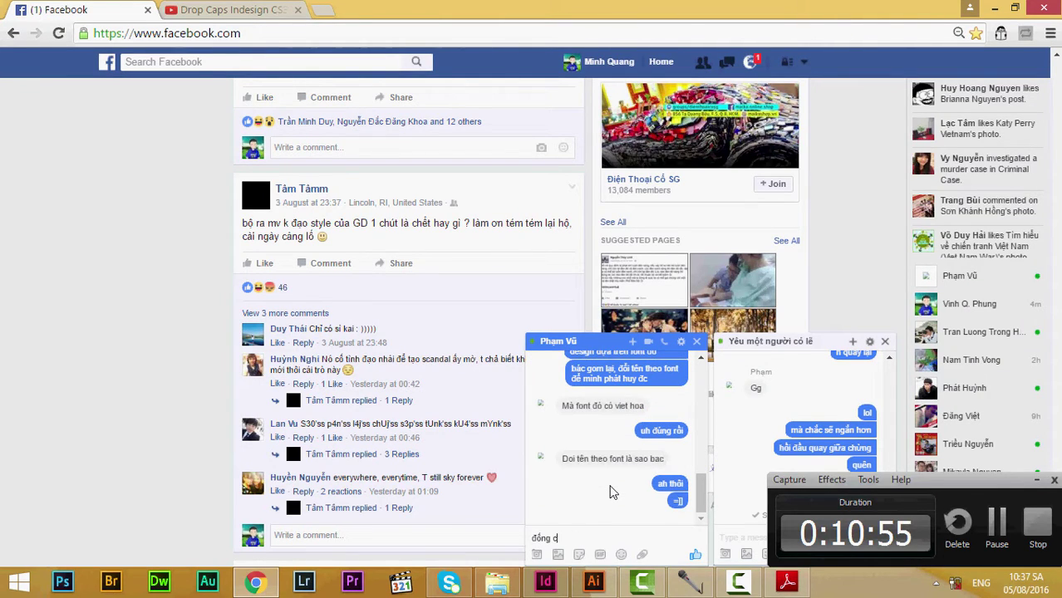
pyautogui.write('ủa Vinh nó có preview s')
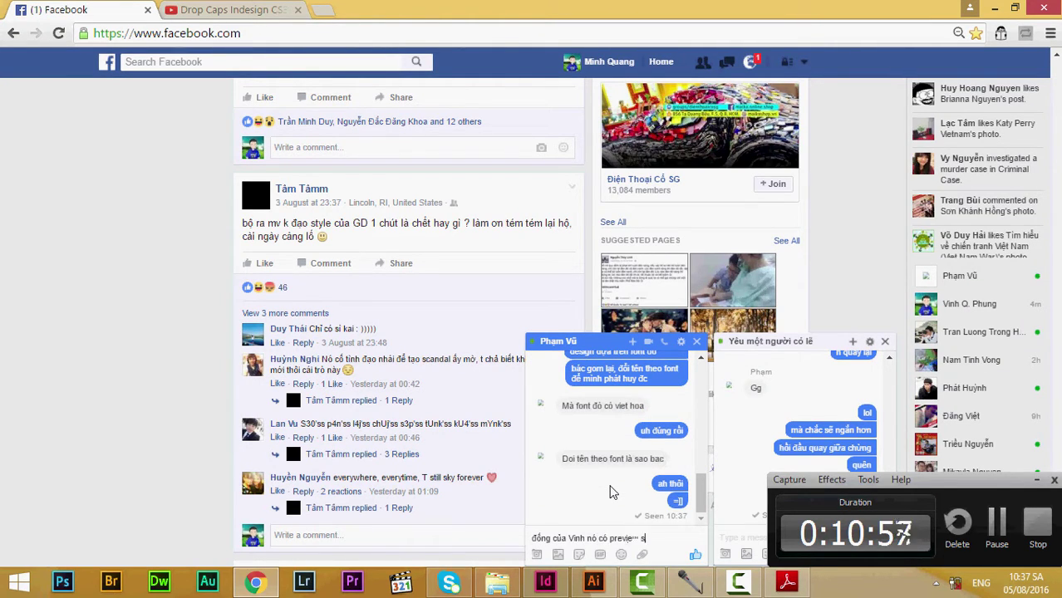
pyautogui.write('ẵn rồi')
pyautogui.press('Return')
pyautogui.write('kho')
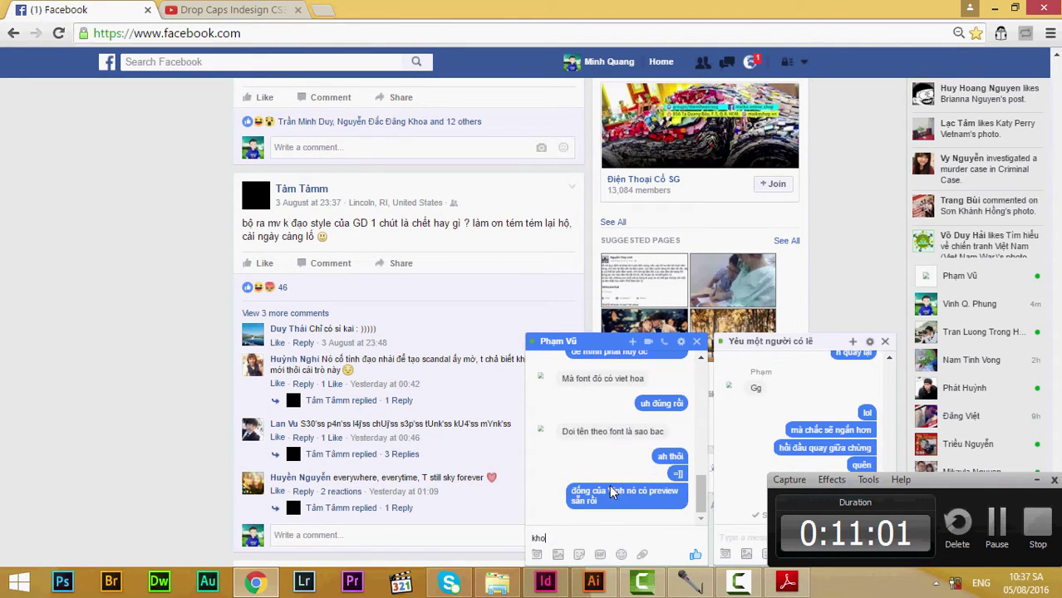
pyautogui.write('ỏi tìm nữa')
pyautogui.press('Return')
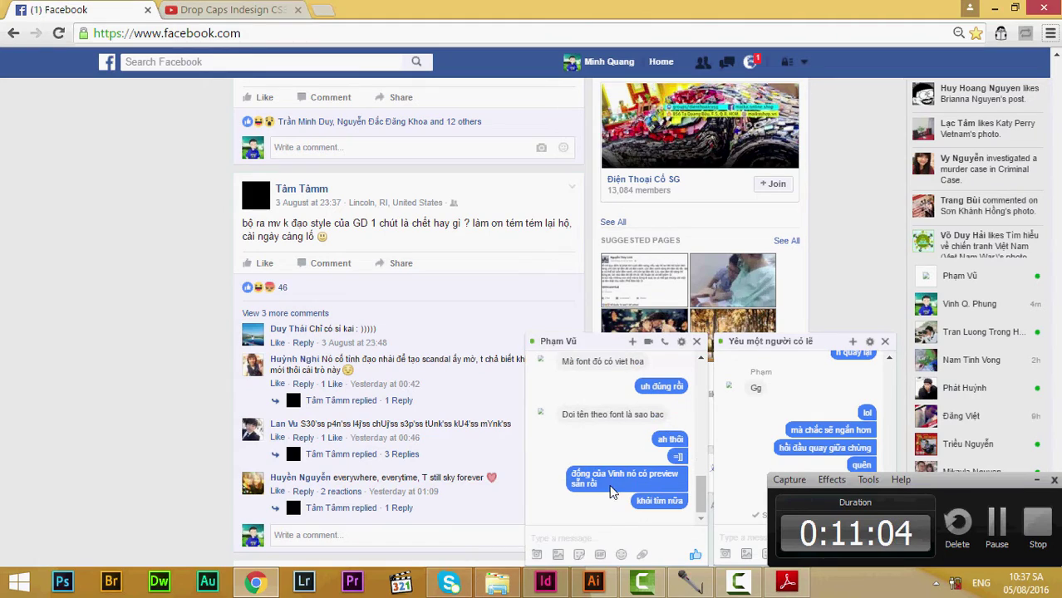
# Step: Switch back to InDesign and examine how the placed cover.jpg picture fits its frame on spread 36-37
pyautogui.click(545, 582)
pyautogui.scroll(-3, 524, 351)
pyautogui.scroll(7, 520, 353)
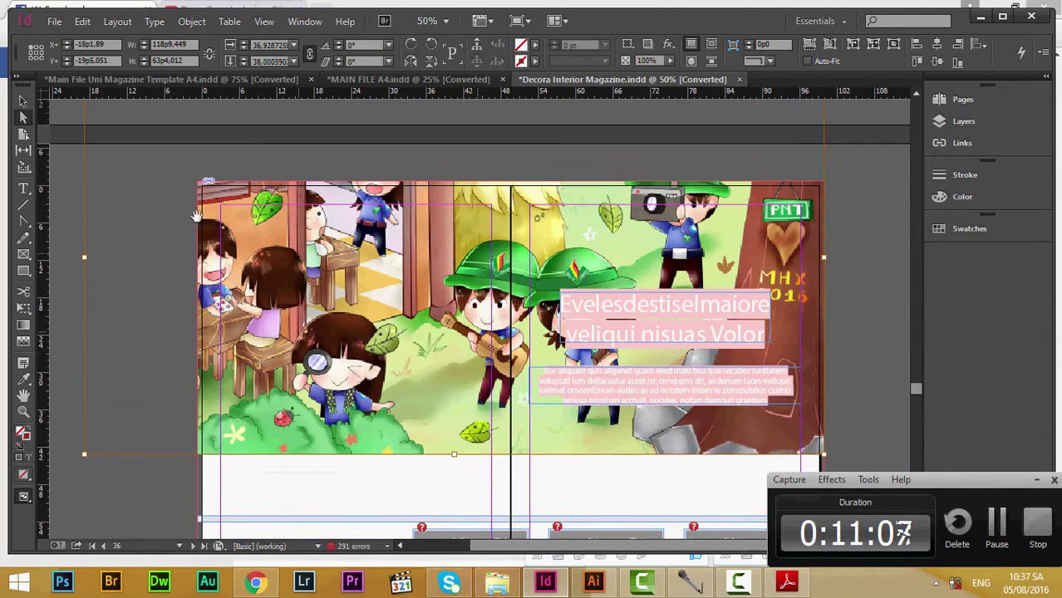
pyautogui.scroll(-2, 158, 217)
pyautogui.scroll(1, 158, 218)
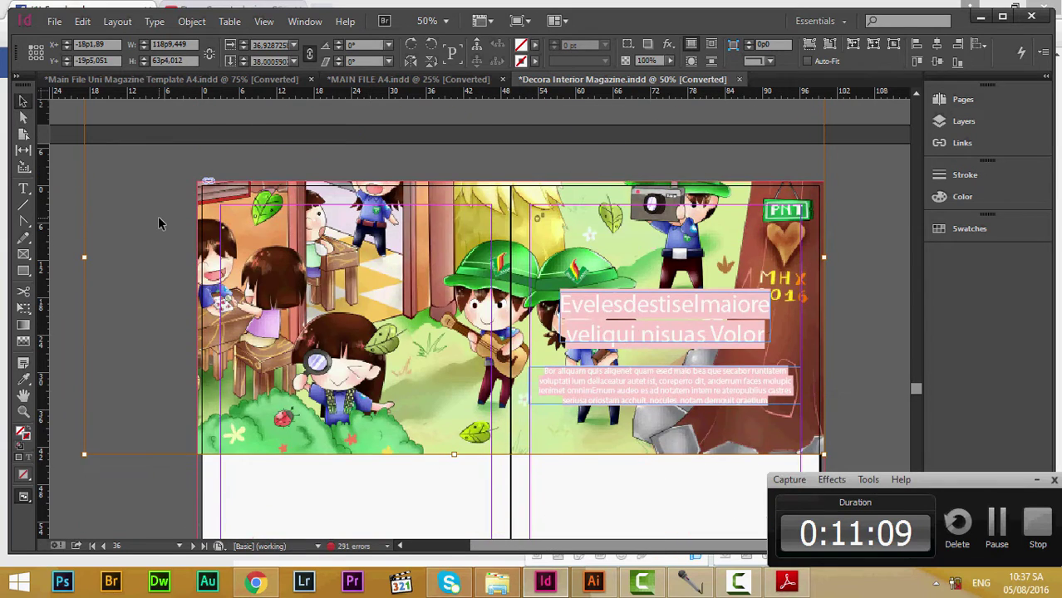
pyautogui.scroll(1, 166, 237)
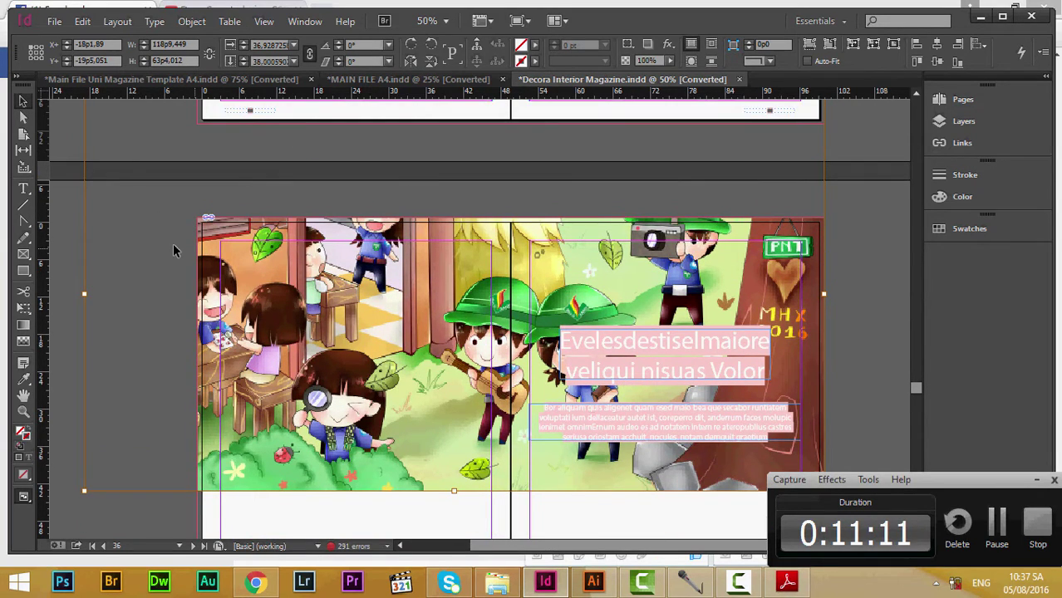
pyautogui.scroll(2, 486, 327)
pyautogui.scroll(-3, 486, 327)
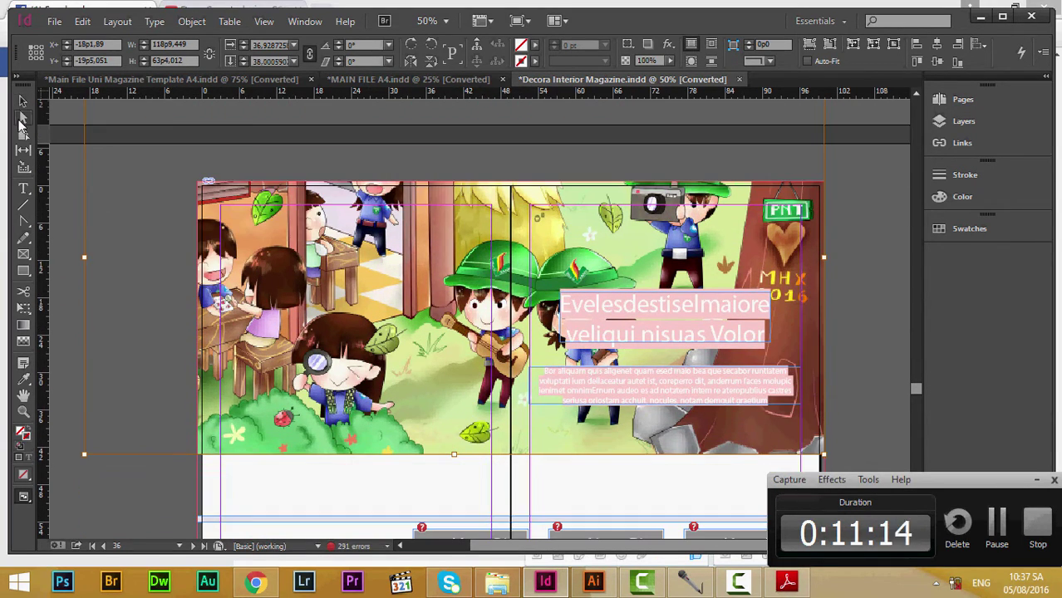
# Step: Move the cover.jpg image down and slightly right inside its frame so its upper edge meets the top bleed line, and deselect it
pyautogui.click(23, 117)
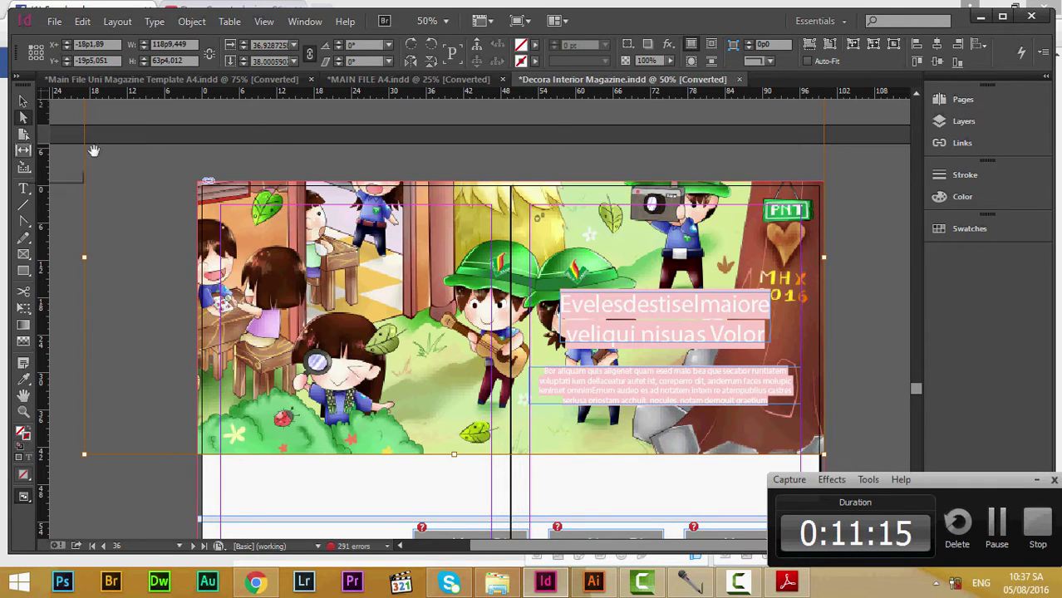
pyautogui.scroll(-4, 406, 232)
pyautogui.scroll(2, 405, 232)
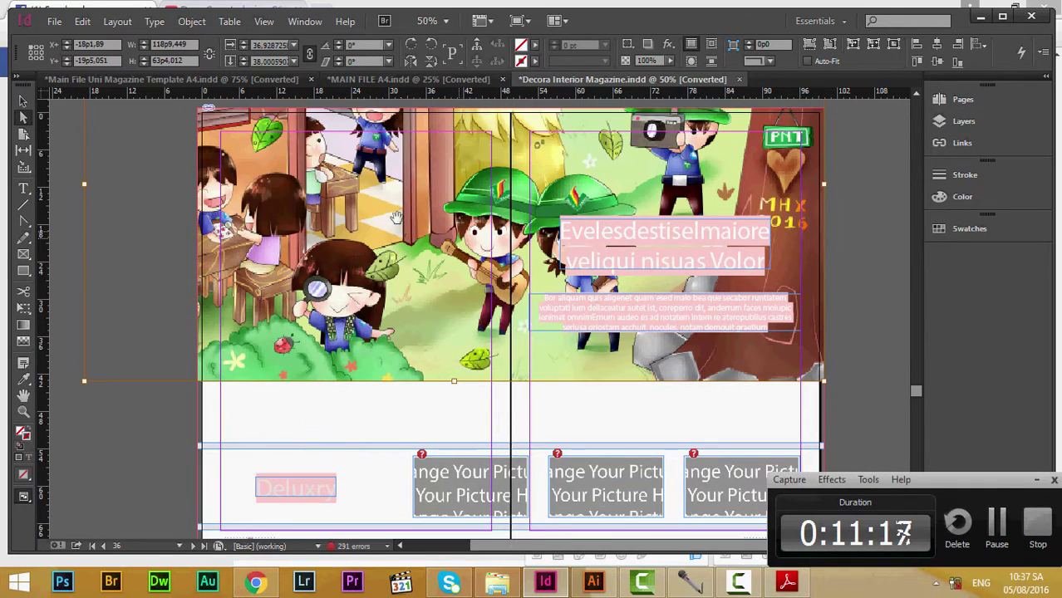
pyautogui.moveTo(397, 214); pyautogui.dragTo(424, 331)
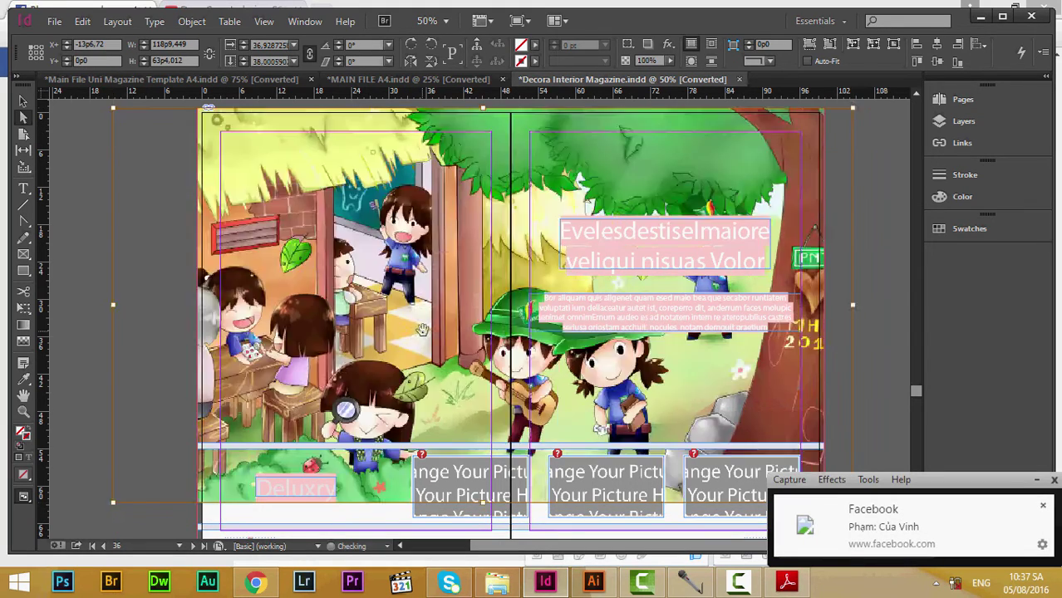
pyautogui.scroll(-1, 575, 321)
pyautogui.click(873, 305)
pyautogui.scroll(1, 872, 305)
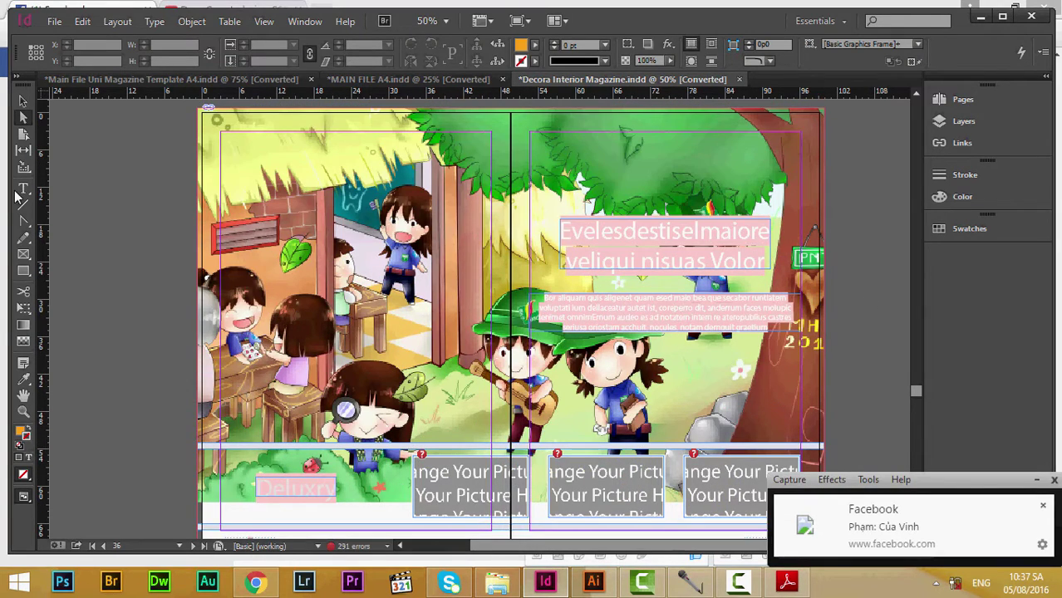
# Step: Inspect the frames on spread 36-37 with the Selection tool: the background picture, the heading, the body text and the small placeholder pictures
pyautogui.click(23, 101)
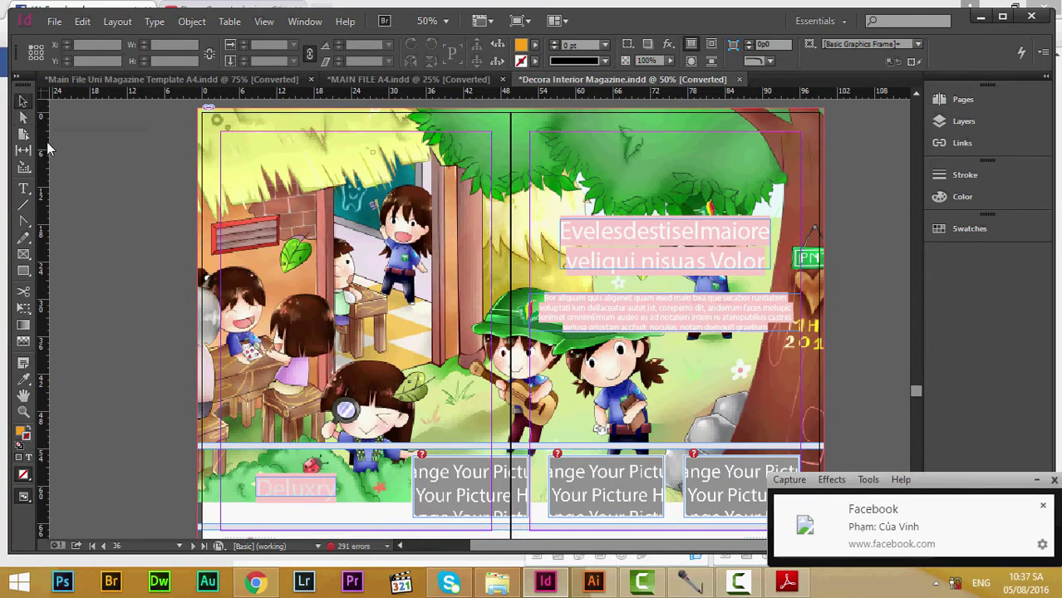
pyautogui.click(212, 136)
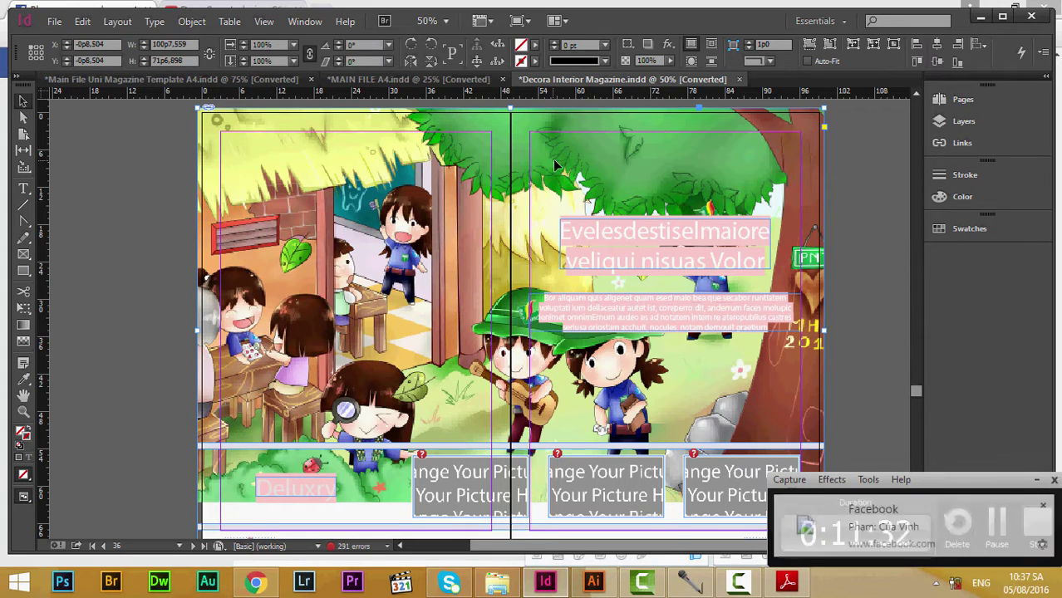
pyautogui.click(719, 242)
pyautogui.click(743, 299)
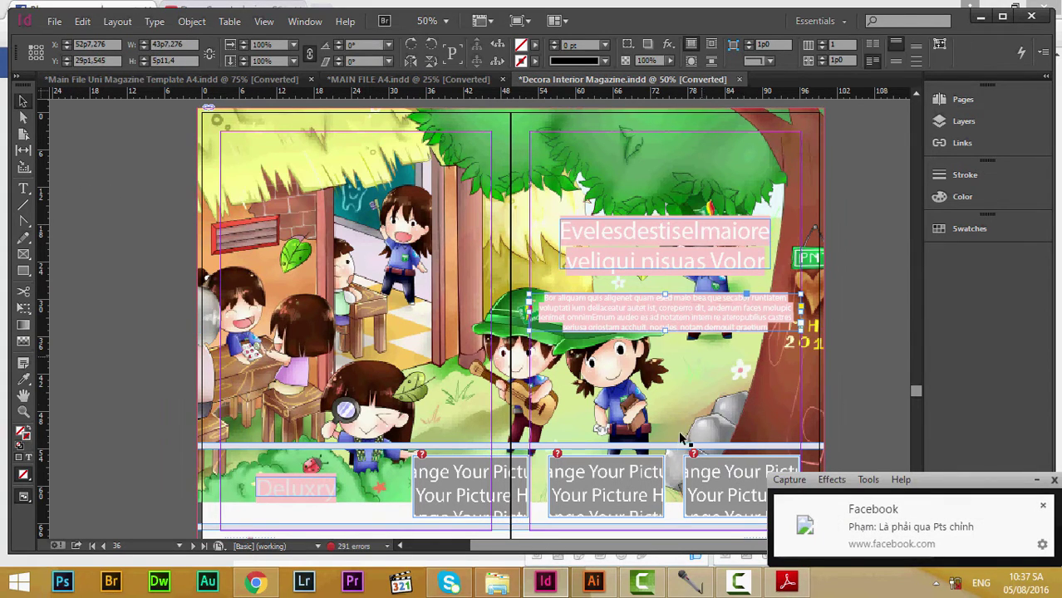
pyautogui.click(653, 478)
pyautogui.click(700, 474)
pyautogui.click(497, 476)
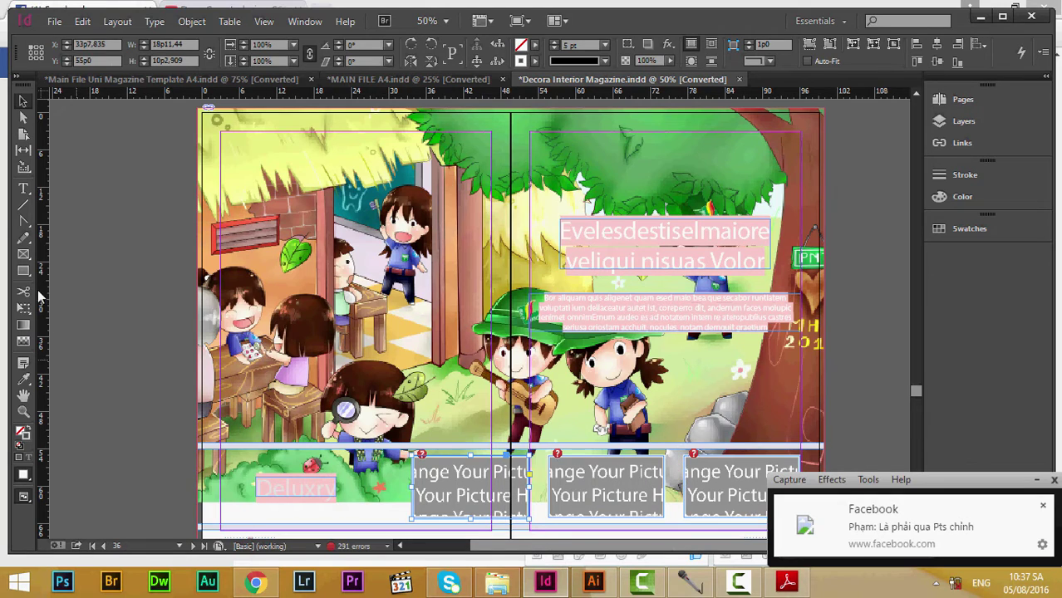
# Step: Enlarge the cover.jpg image inside its frame on spread 36-37 to about 41.3% horizontally and 42.5% vertically
pyautogui.moveTo(412, 200); pyautogui.dragTo(414, 207)
pyautogui.scroll(-4, 460, 296)
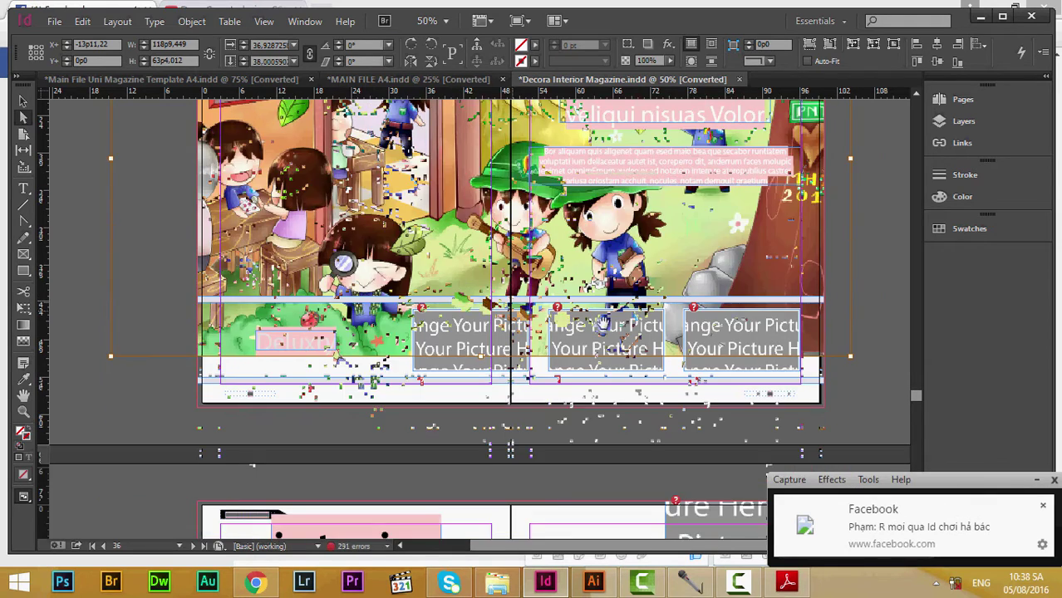
pyautogui.scroll(2, 706, 359)
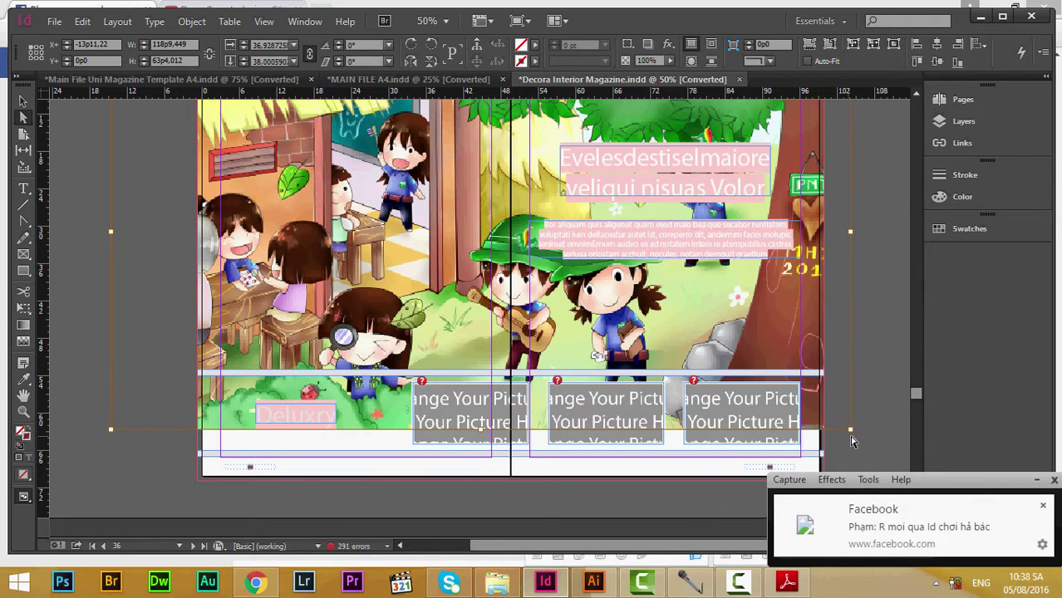
pyautogui.moveTo(852, 440); pyautogui.dragTo(889, 475)
pyautogui.scroll(3, 460, 320)
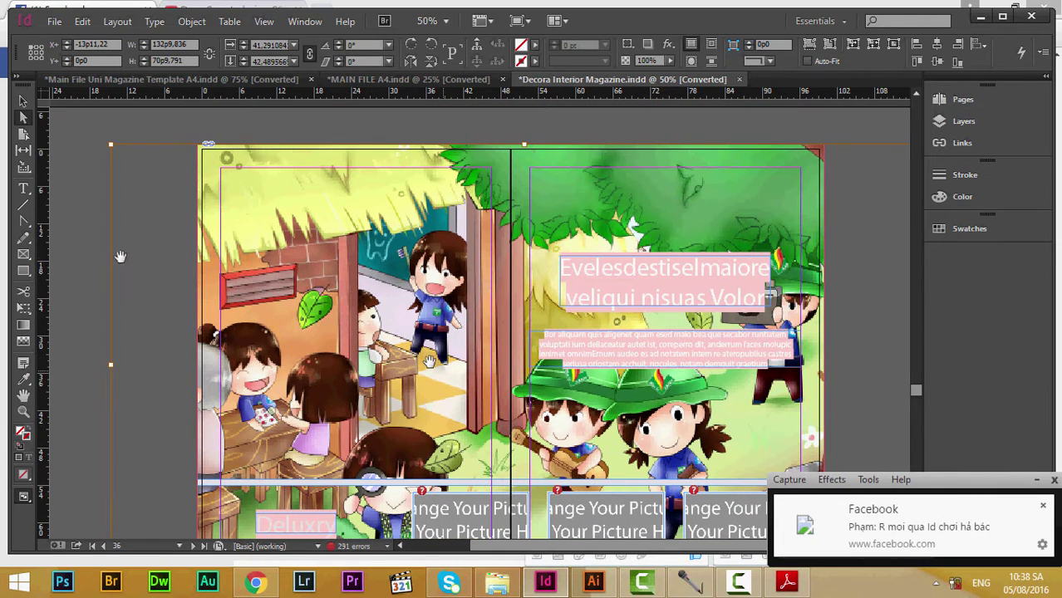
# Step: Fit the cover.jpg image to its frame on spread 36-37 with Fill Frame Proportionally, check that it reaches the bleed edges, and deselect it
pyautogui.click(59, 244)
pyautogui.click(363, 221)
pyautogui.click(193, 24)
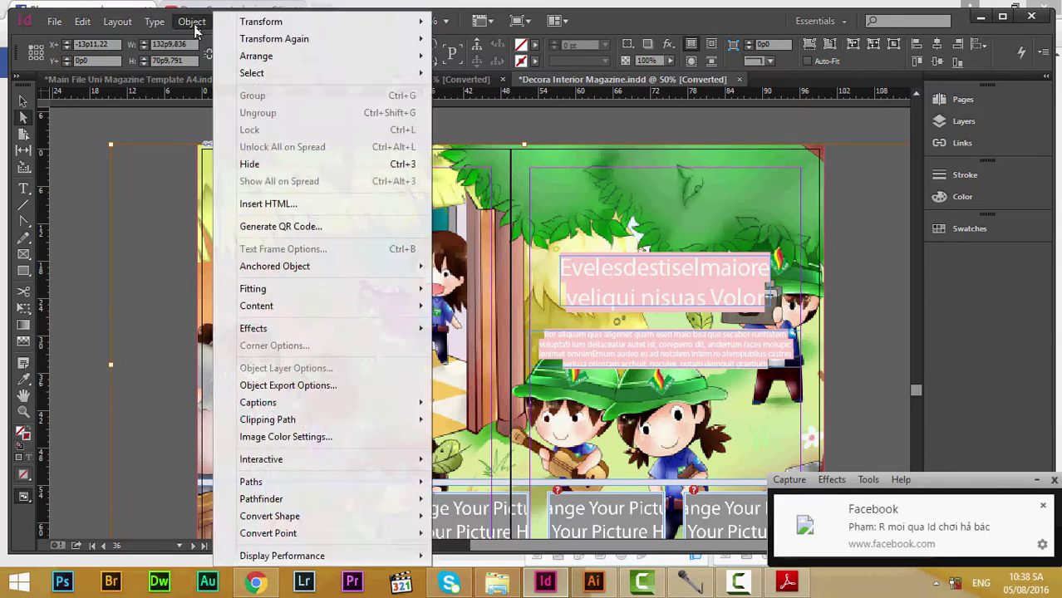
pyautogui.click(191, 23)
pyautogui.click(181, 25)
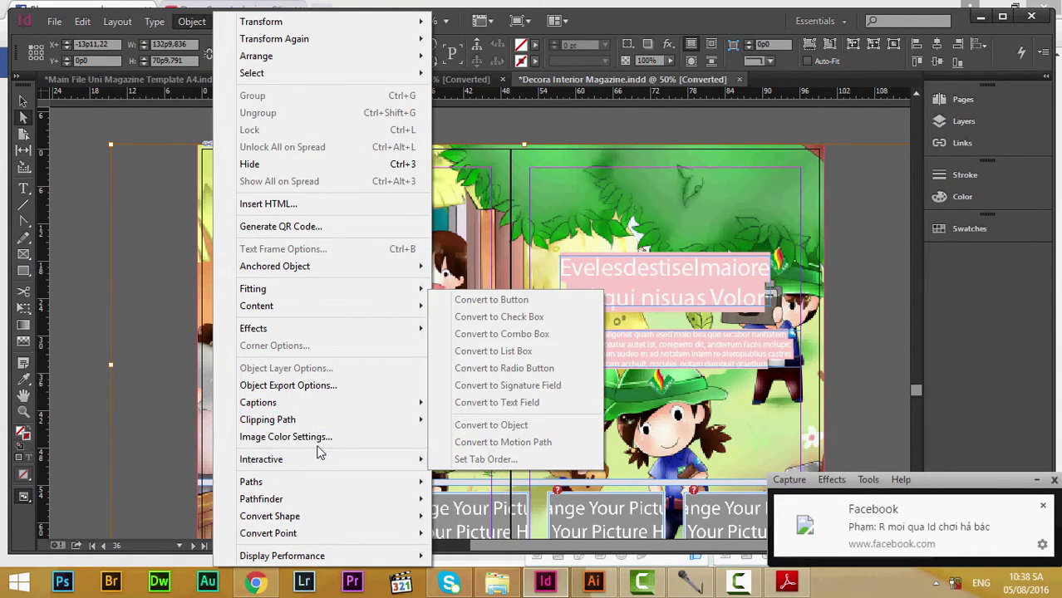
pyautogui.moveTo(314, 480)
pyautogui.moveTo(295, 292)
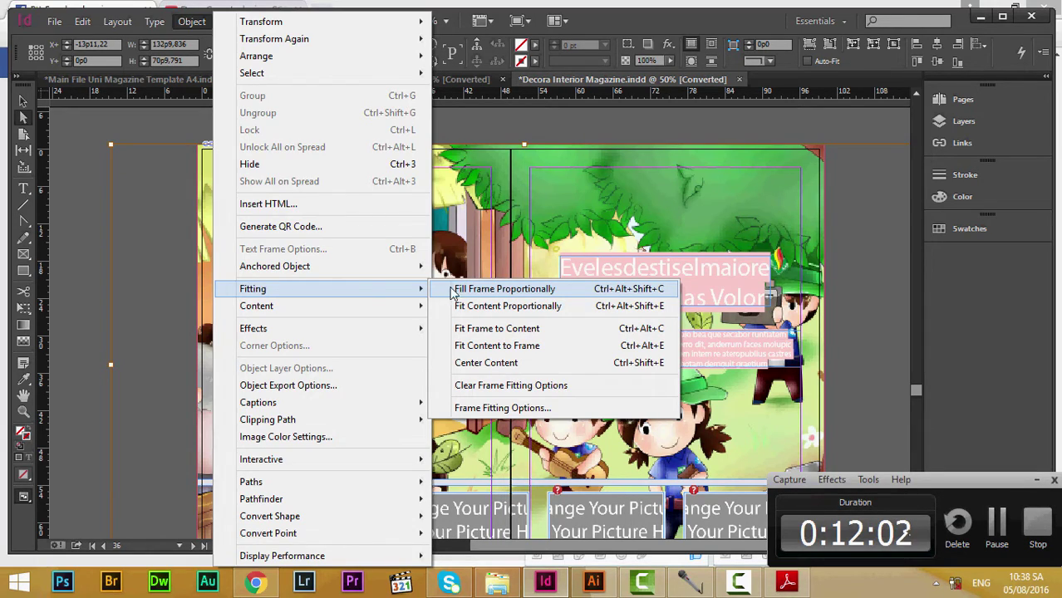
pyautogui.click(453, 290)
pyautogui.moveTo(761, 445); pyautogui.dragTo(760, 266)
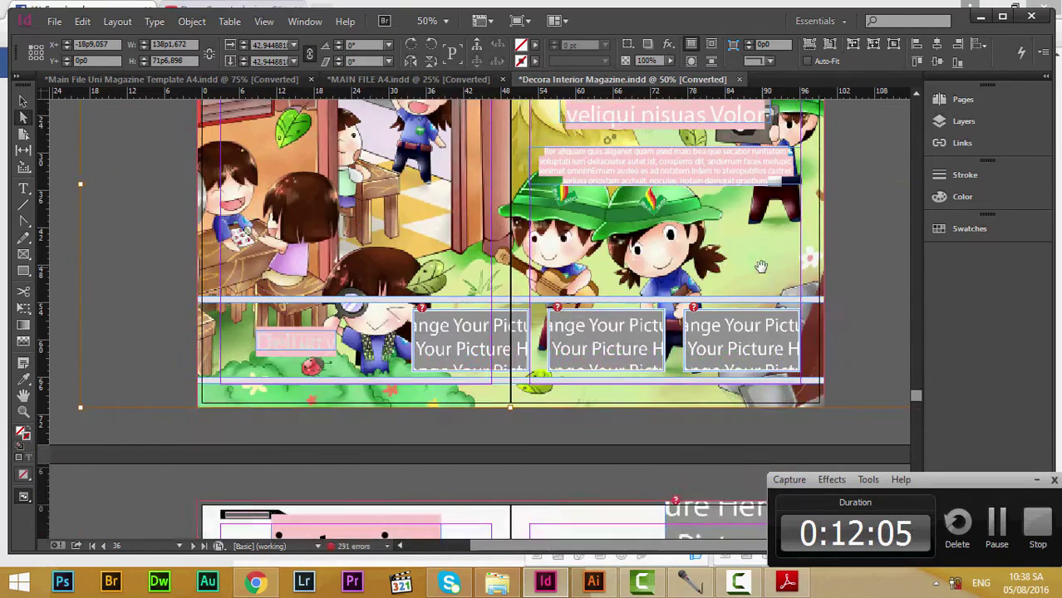
pyautogui.scroll(5, 760, 266)
pyautogui.scroll(-5, 684, 242)
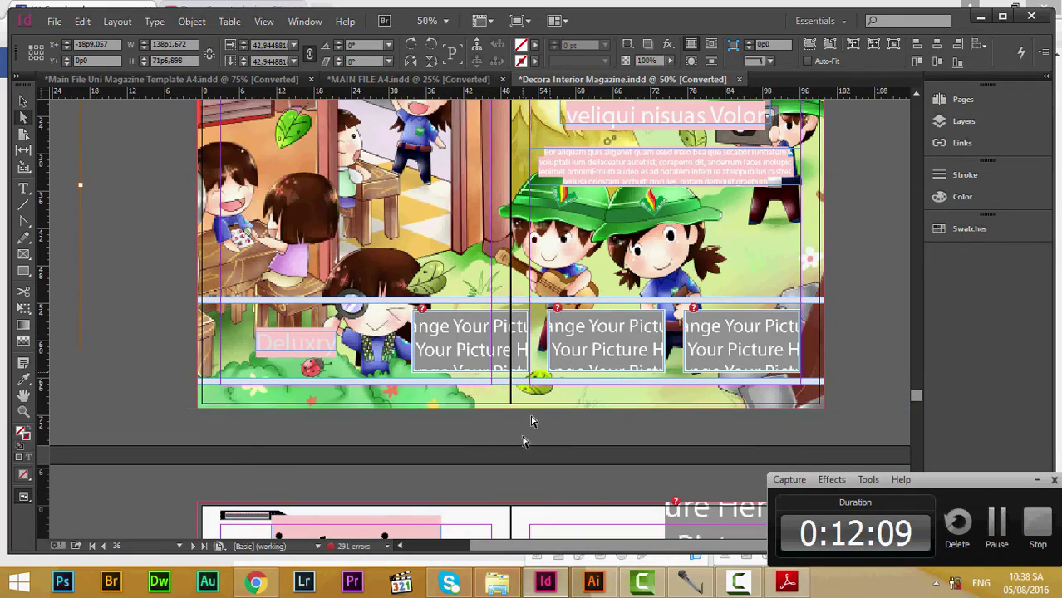
pyautogui.click(533, 422)
# Step: Shift the cover.jpg image slightly inside its frame with the Direct Selection tool, to about X -18p11.22, and deselect it
pyautogui.scroll(5, 534, 416)
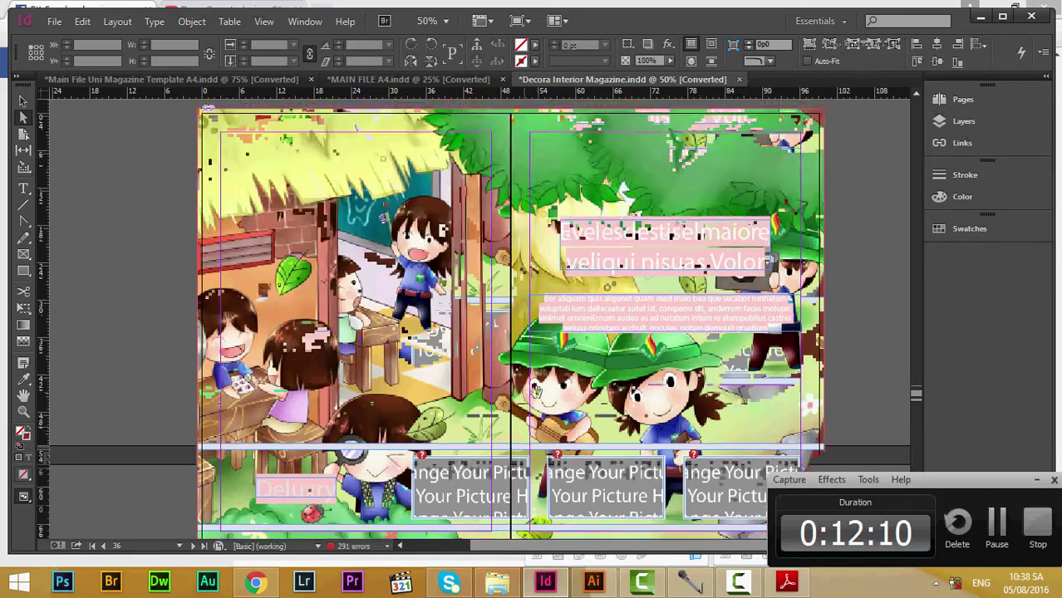
pyautogui.keyDown('ctrl'); pyautogui.keyDown('alt'); pyautogui.click(536, 393); pyautogui.keyUp('alt'); pyautogui.keyUp('ctrl')
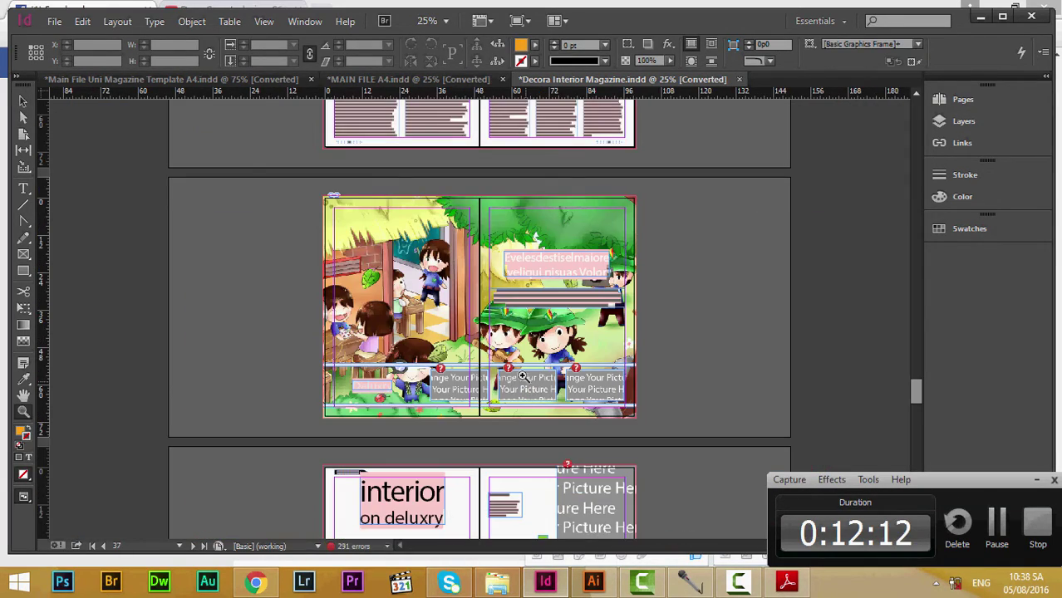
pyautogui.keyDown('ctrl'); pyautogui.click(510, 343); pyautogui.keyUp('ctrl')
pyautogui.scroll(-1, 407, 292)
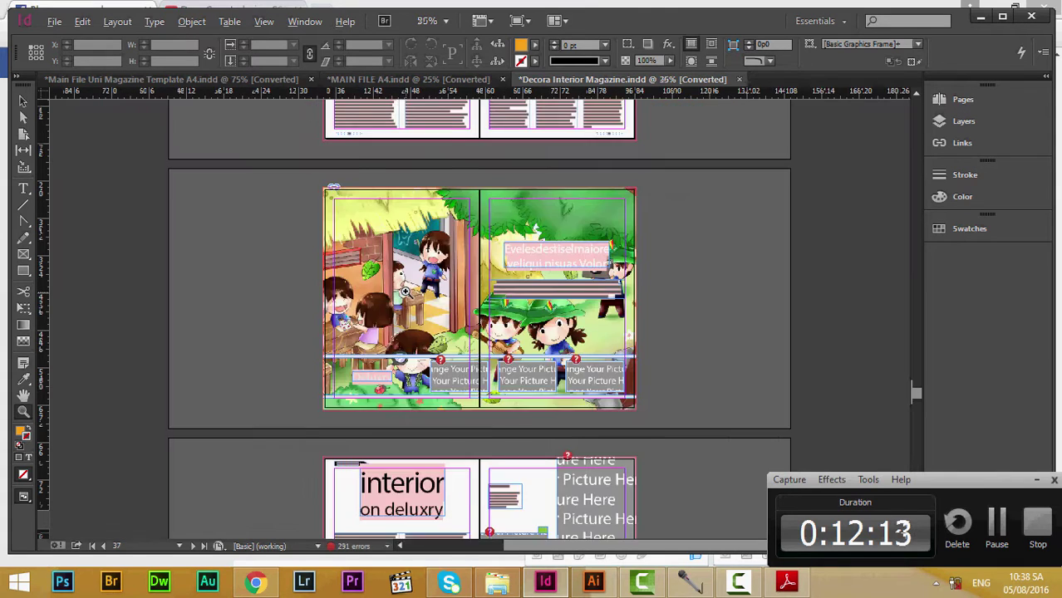
pyautogui.click(24, 101)
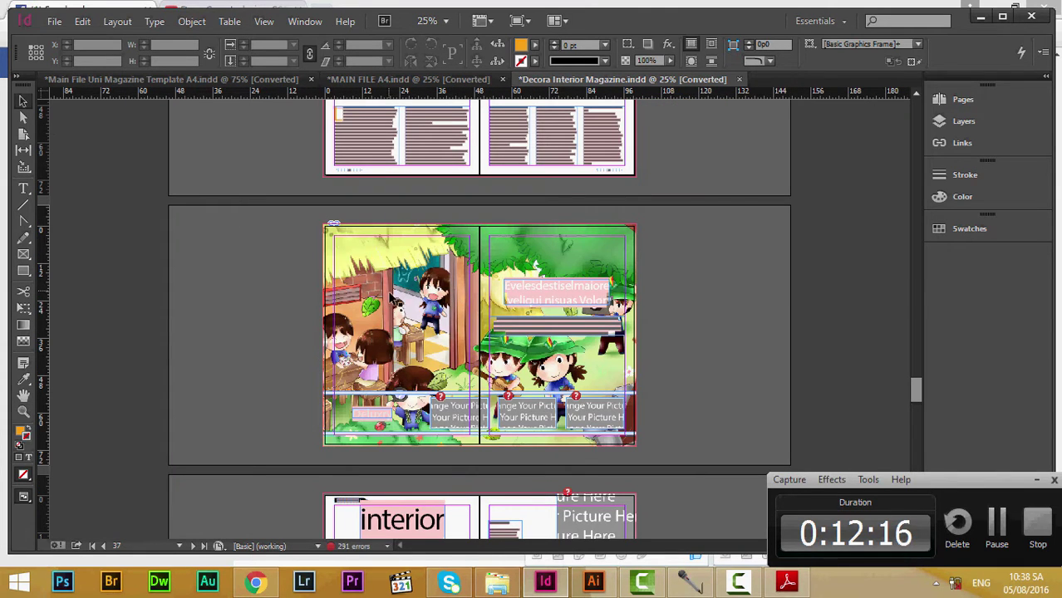
pyautogui.click(23, 117)
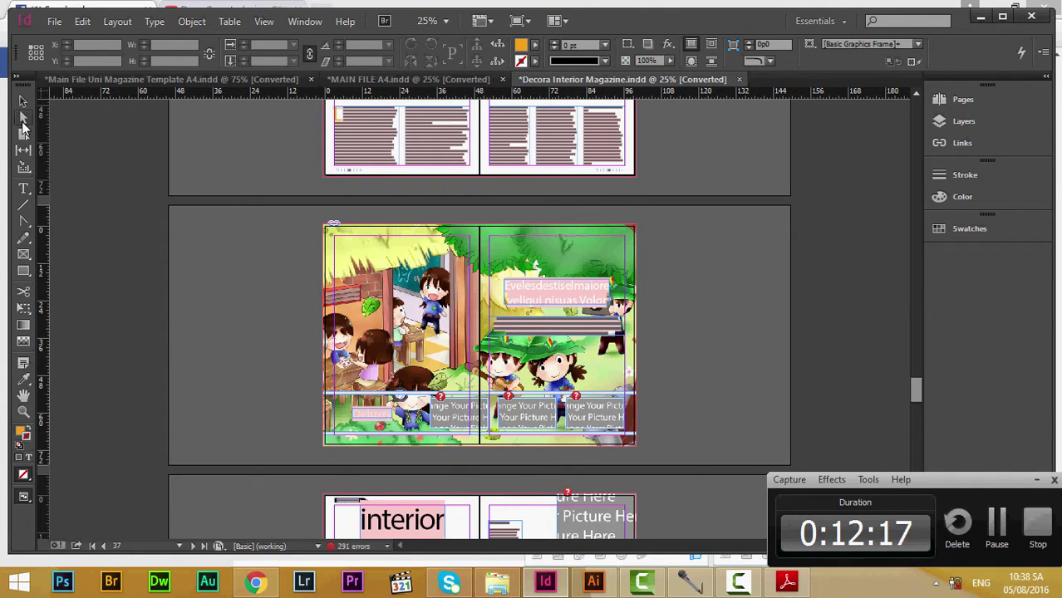
pyautogui.click(414, 295)
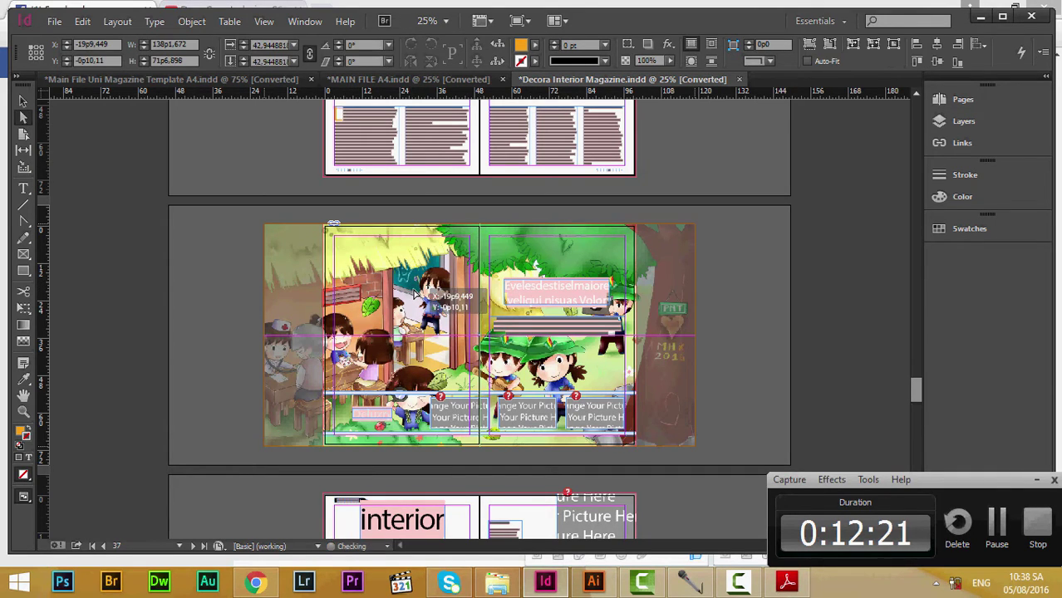
pyautogui.moveTo(415, 295); pyautogui.dragTo(357, 339)
pyautogui.click(277, 332)
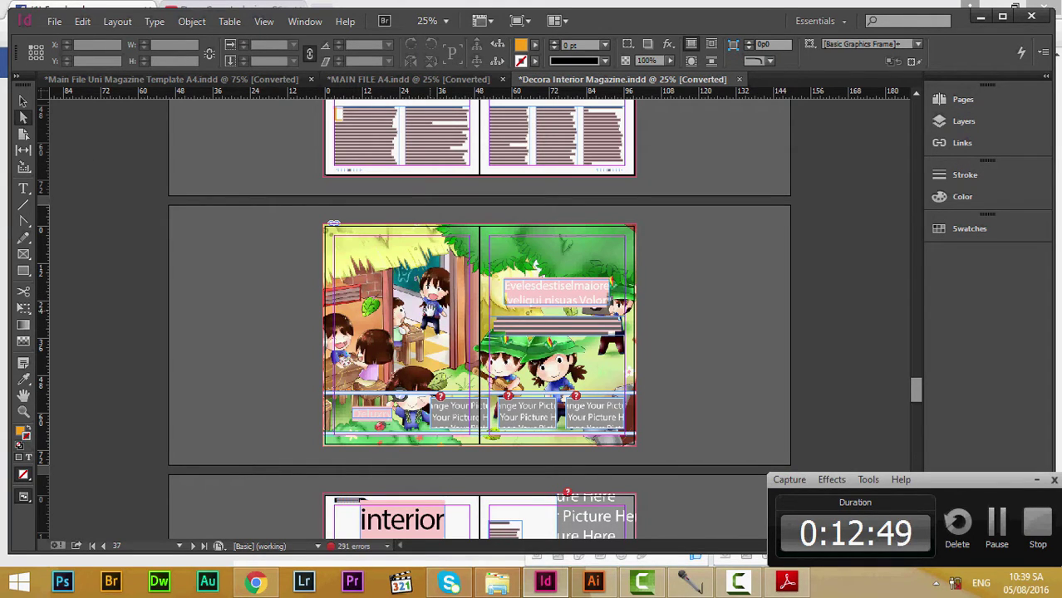
# Step: Move the cover.jpg image inside its frame to X -18p9.057 so it covers the whole spread, and deselect it
pyautogui.click(415, 337)
pyautogui.click(413, 337)
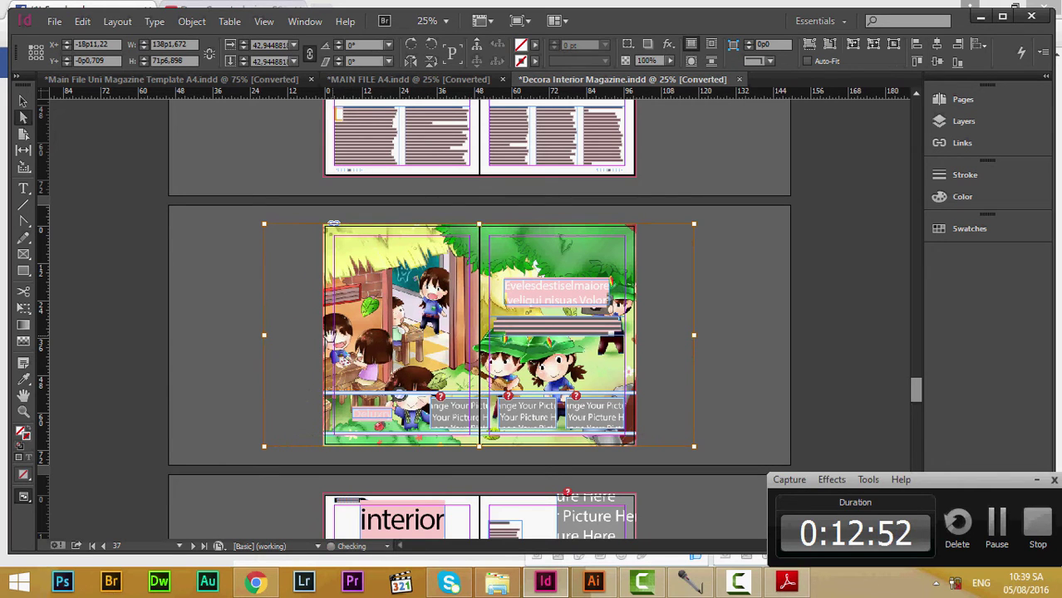
pyautogui.click(214, 317)
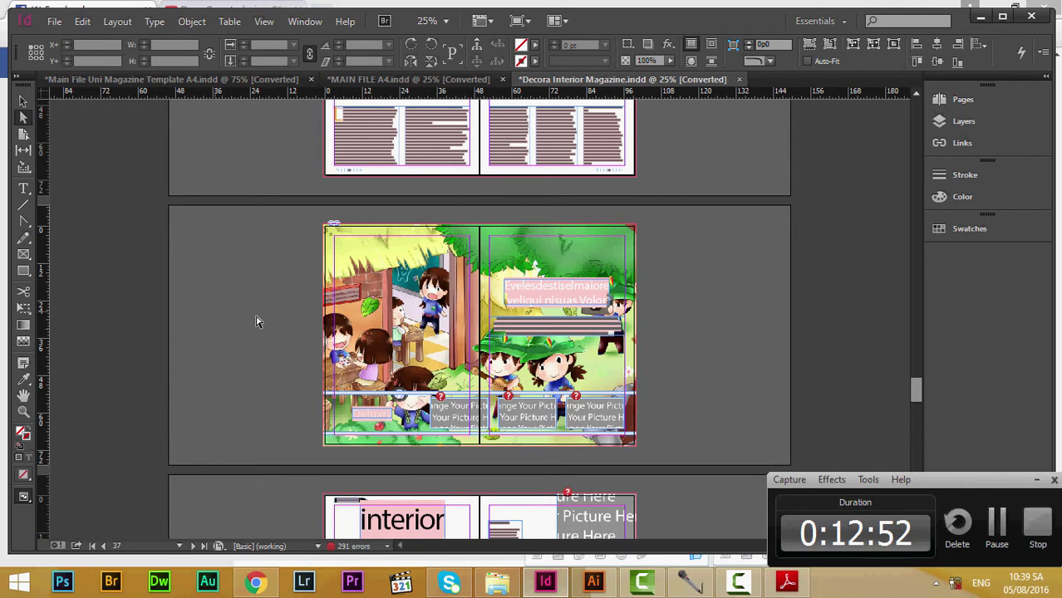
pyautogui.click(431, 326)
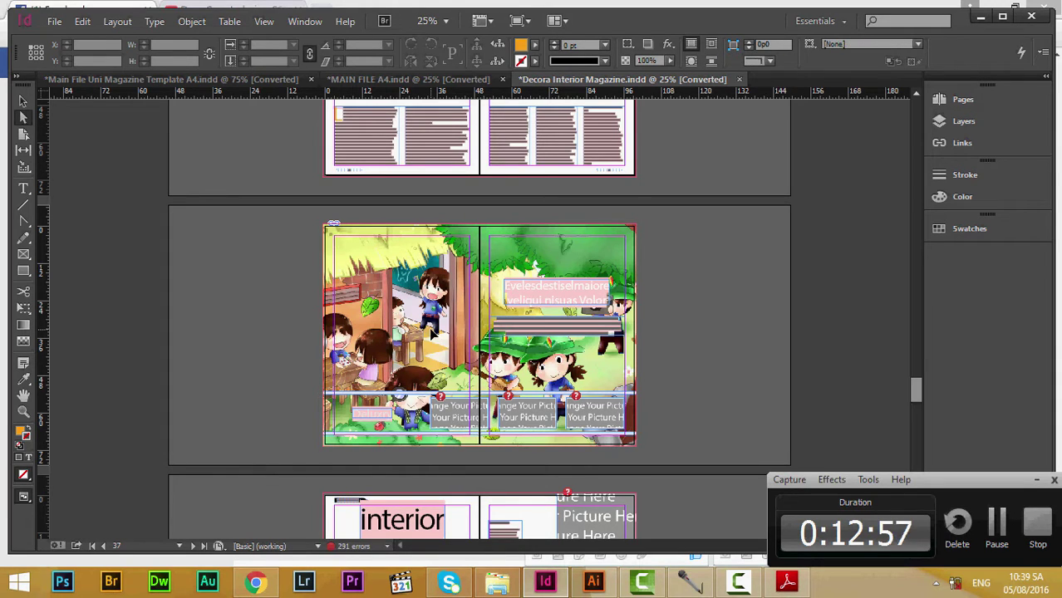
pyautogui.click(430, 327)
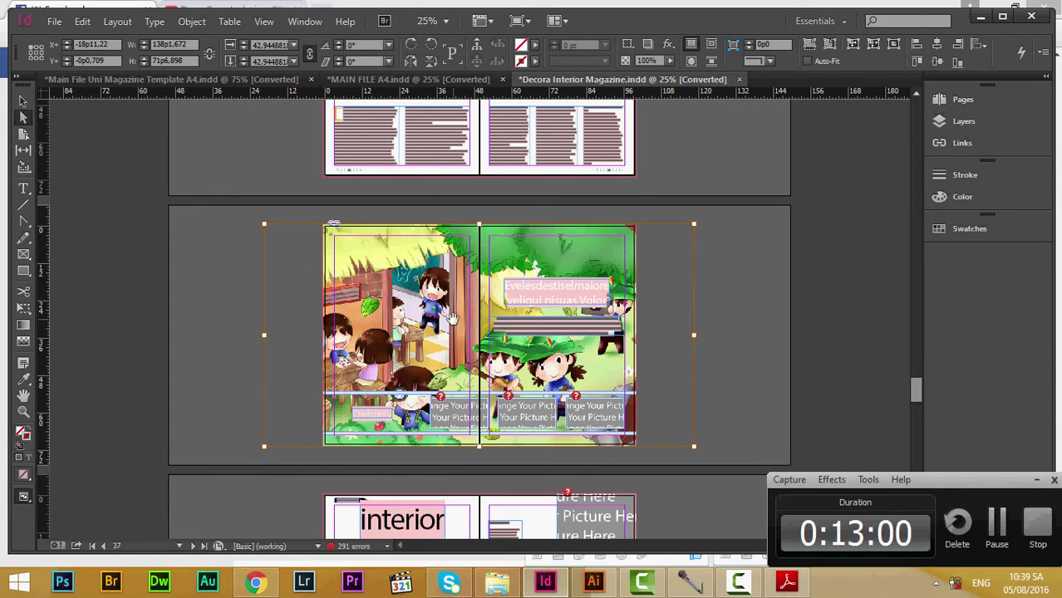
pyautogui.moveTo(453, 317)
pyautogui.mouseDown()
pyautogui.moveTo(459, 327)
pyautogui.moveTo(436, 323)
pyautogui.moveTo(456, 325)
pyautogui.mouseUp()
pyautogui.moveTo(619, 318); pyautogui.dragTo(619, 318)
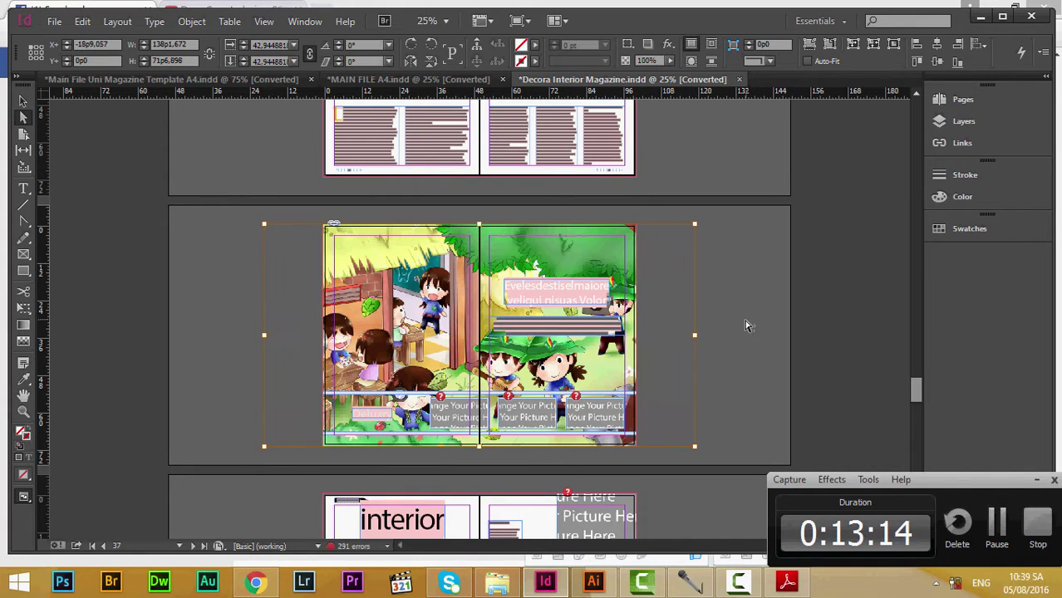
pyautogui.click(740, 329)
# Step: Check spread 36-37 in Preview mode without guides and frame edges, then return to Normal mode at 25% zoom
pyautogui.scroll(-1, 665, 348)
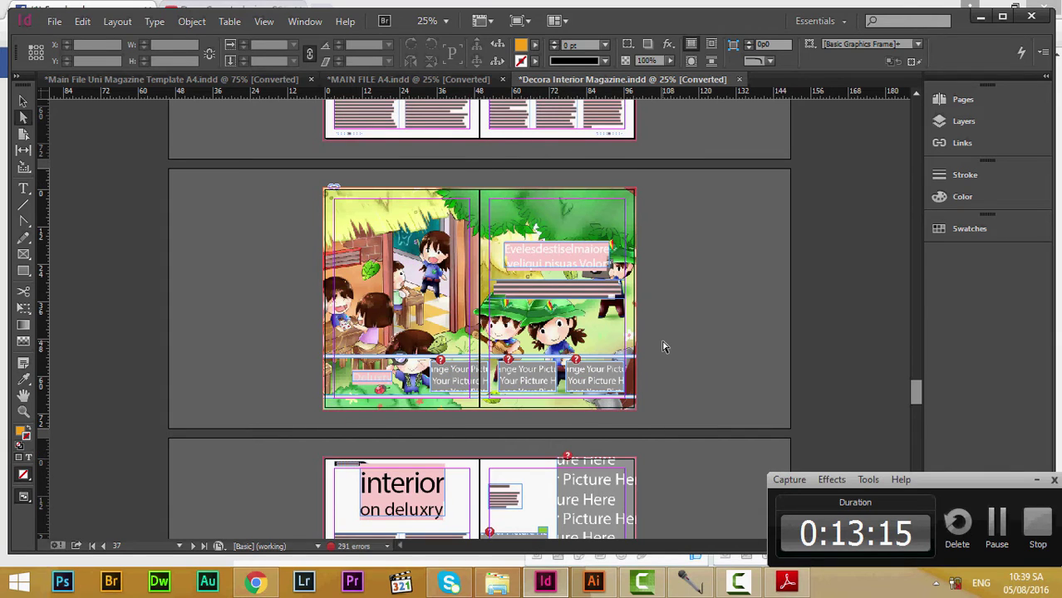
pyautogui.scroll(1, 665, 348)
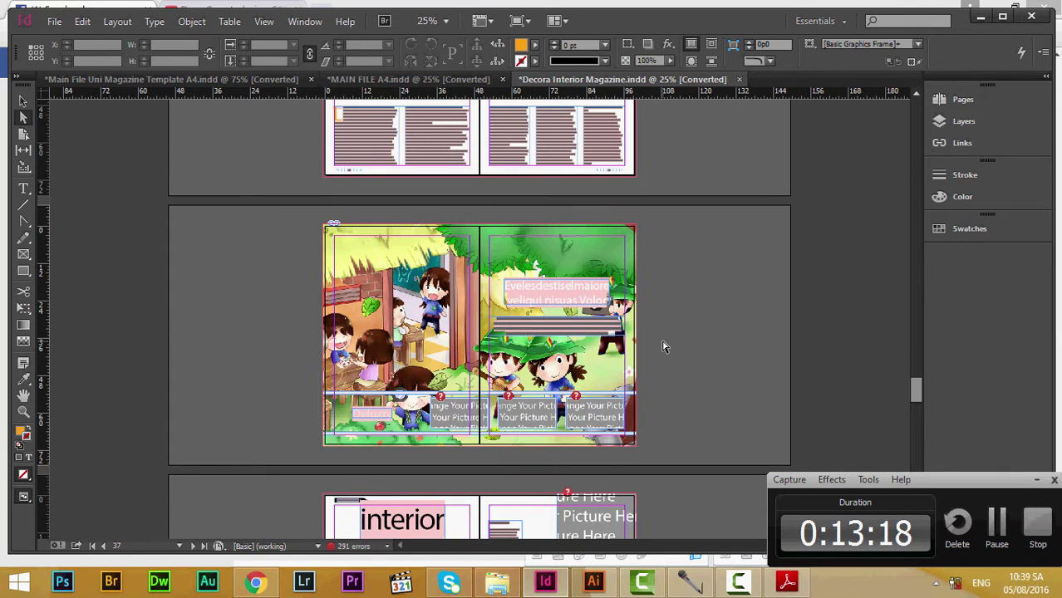
pyautogui.press('w')
pyautogui.scroll(1, 482, 336)
pyautogui.scroll(-2, 482, 336)
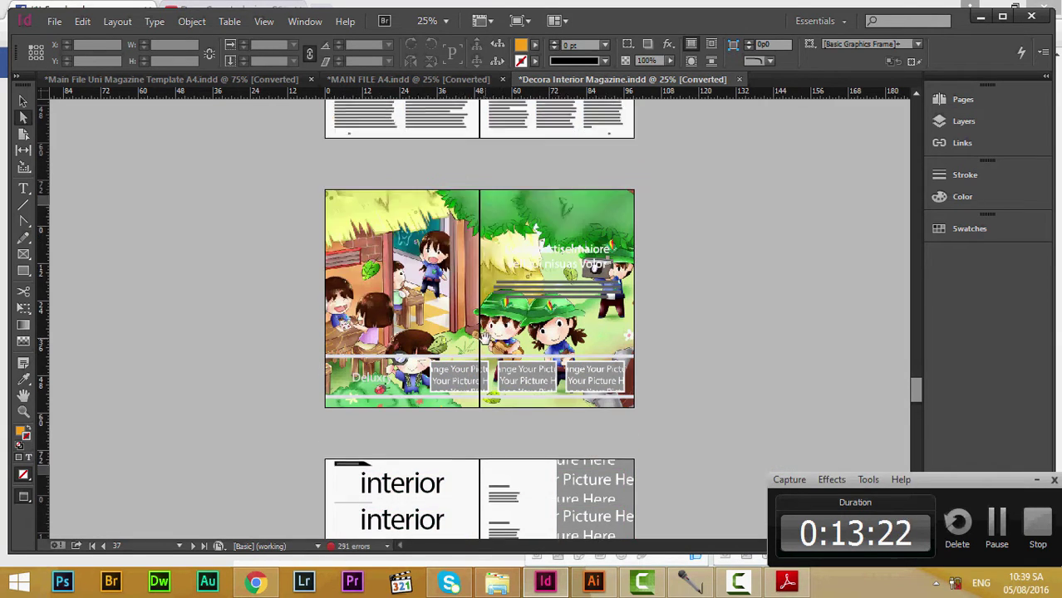
pyautogui.scroll(1, 484, 337)
pyautogui.press('z')
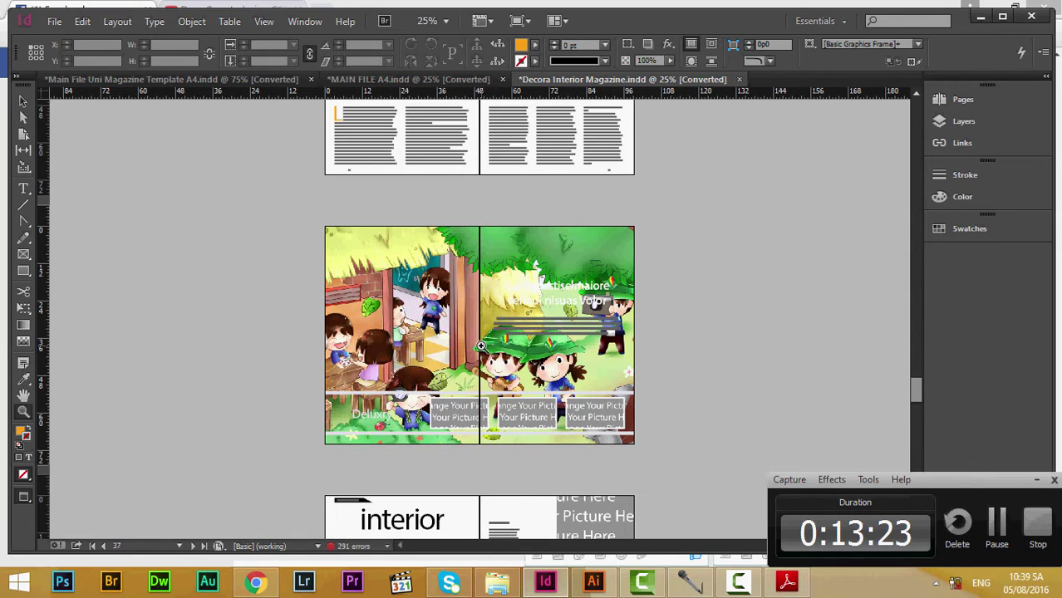
pyautogui.click(482, 345)
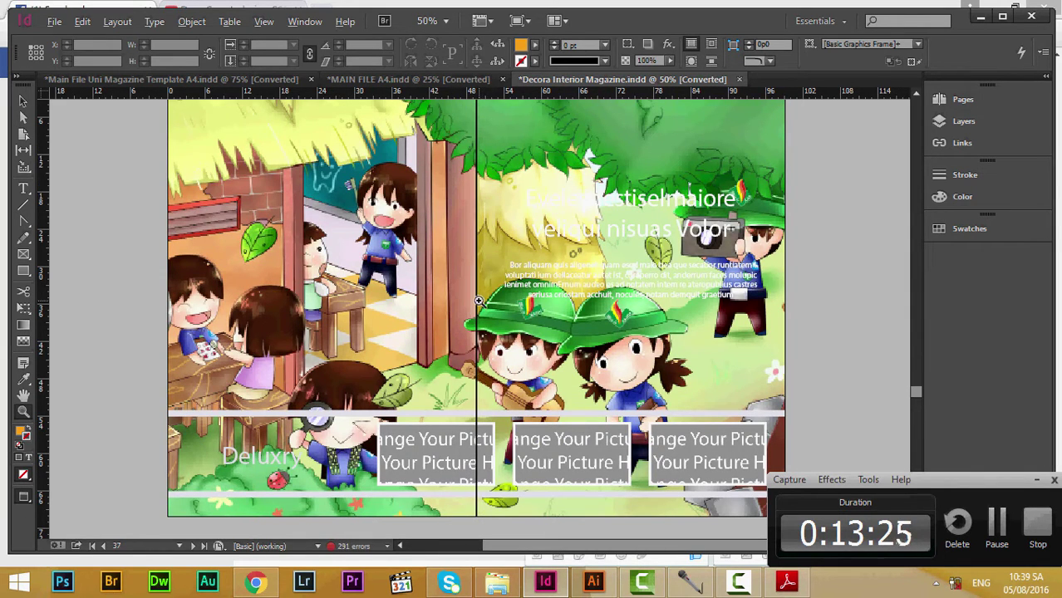
pyautogui.hotkey('ctrl', '-')
pyautogui.press('w')
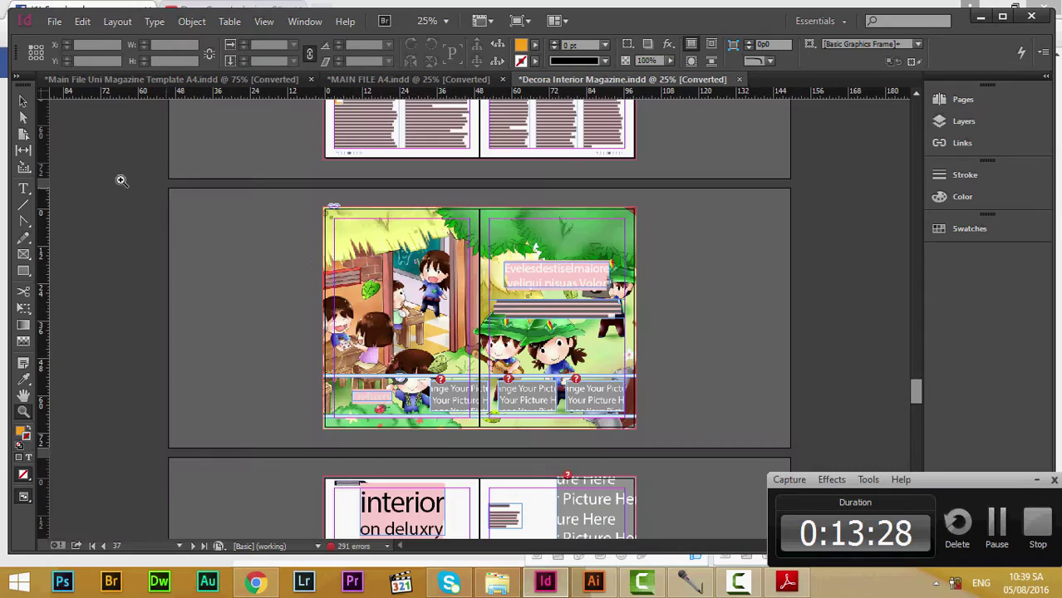
# Step: Look through the remaining template spreads after page 37 to examine their picture placeholders, and return to spread 36-37
pyautogui.scroll(-5, 291, 258)
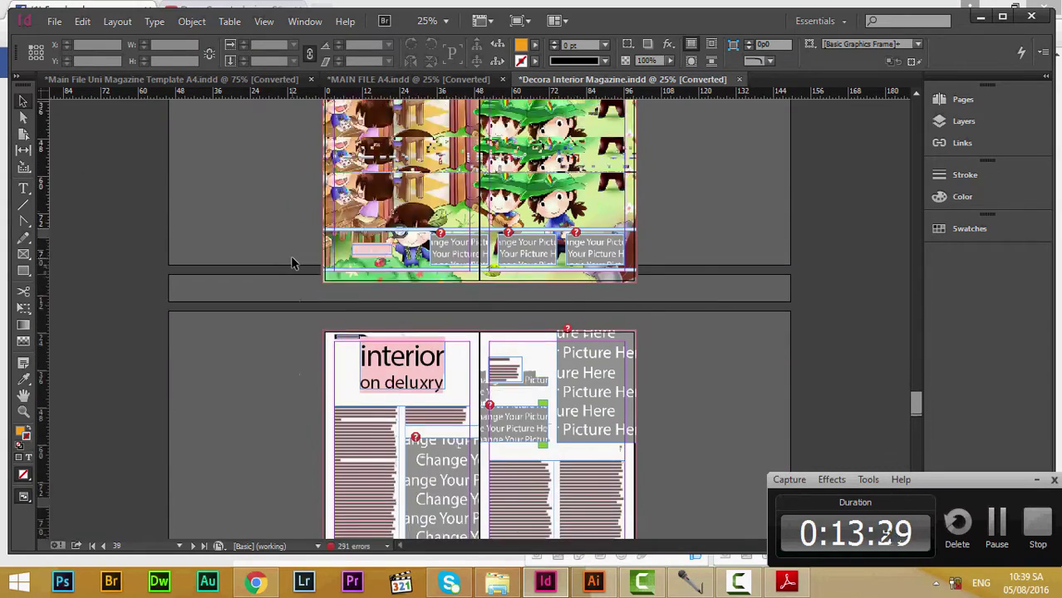
pyautogui.scroll(-10, 290, 256)
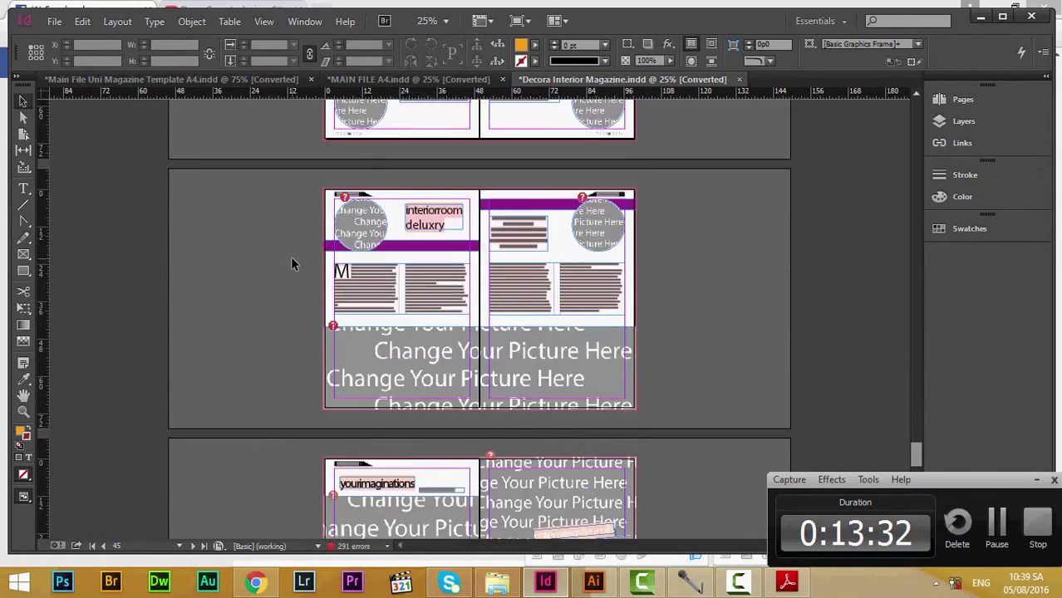
pyautogui.scroll(-12, 291, 258)
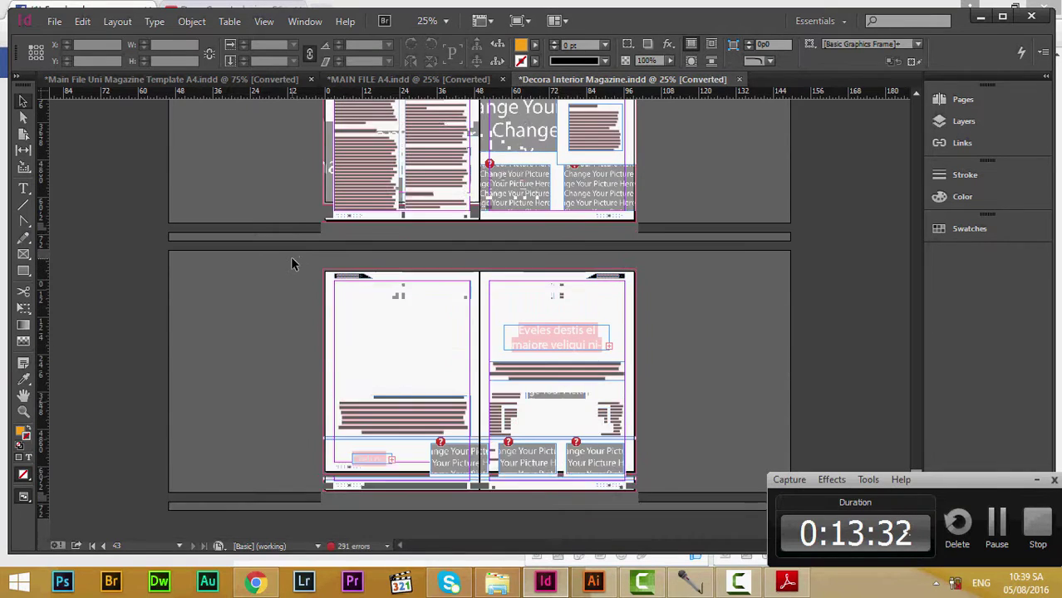
pyautogui.scroll(1, 294, 261)
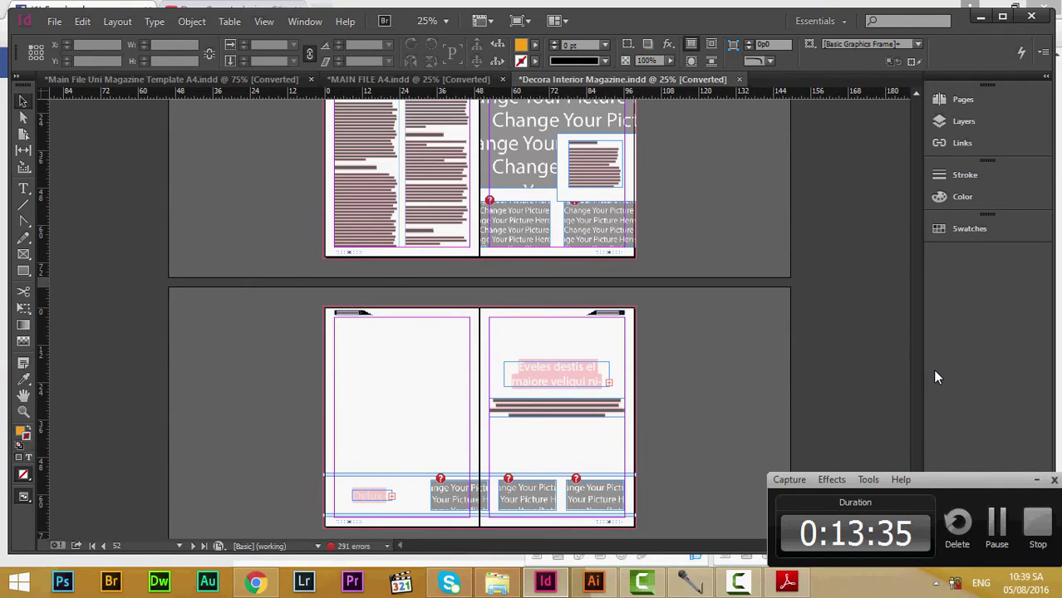
pyautogui.scroll(2, 842, 288)
pyautogui.scroll(7, 842, 288)
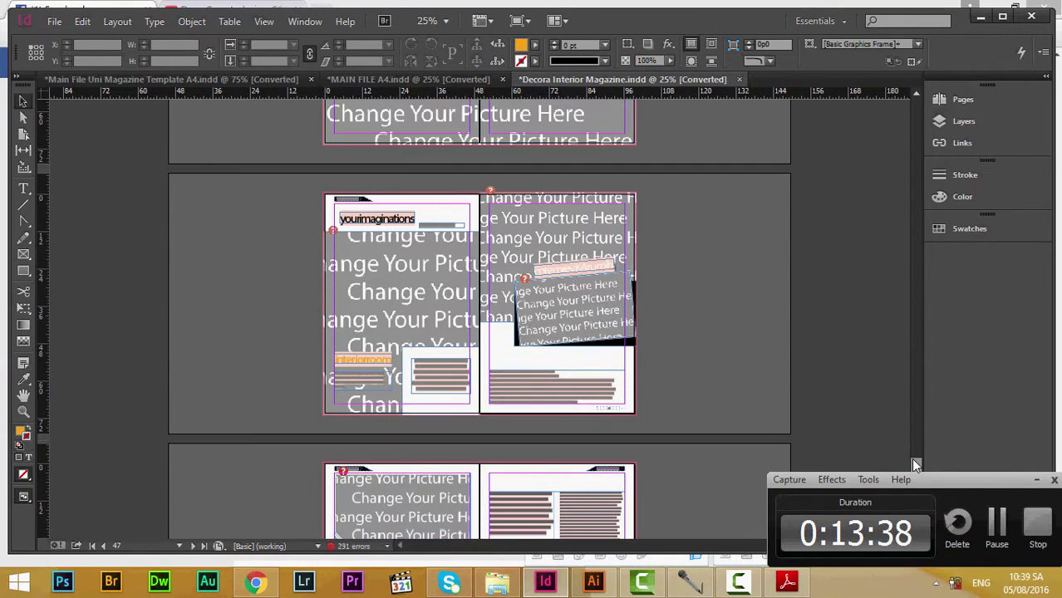
pyautogui.moveTo(912, 460); pyautogui.dragTo(908, 381)
pyautogui.scroll(1, 440, 269)
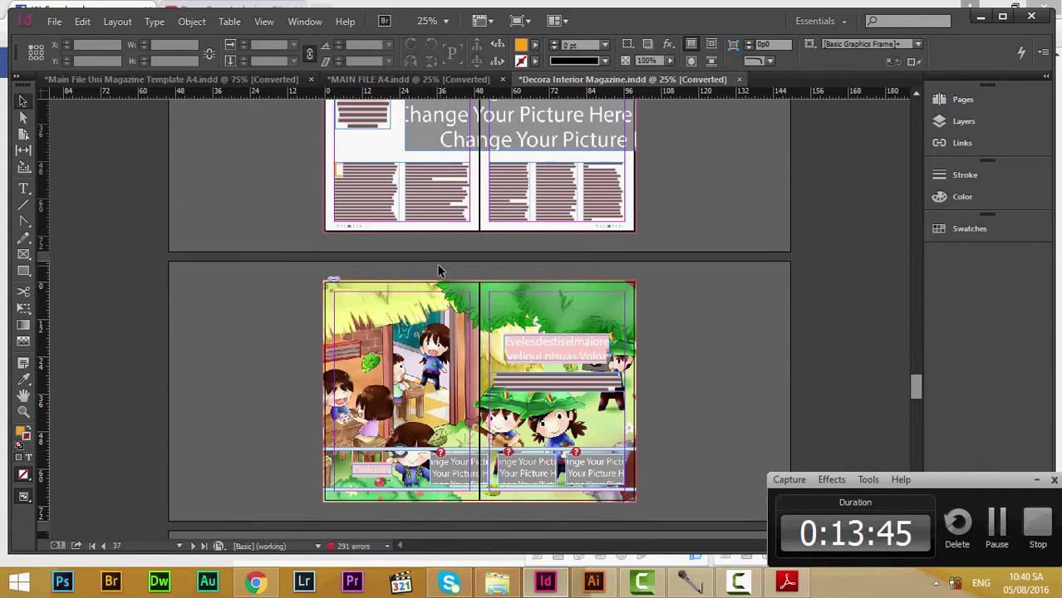
pyautogui.scroll(-1, 439, 270)
pyautogui.click(440, 270)
pyautogui.click(753, 300)
pyautogui.press('z')
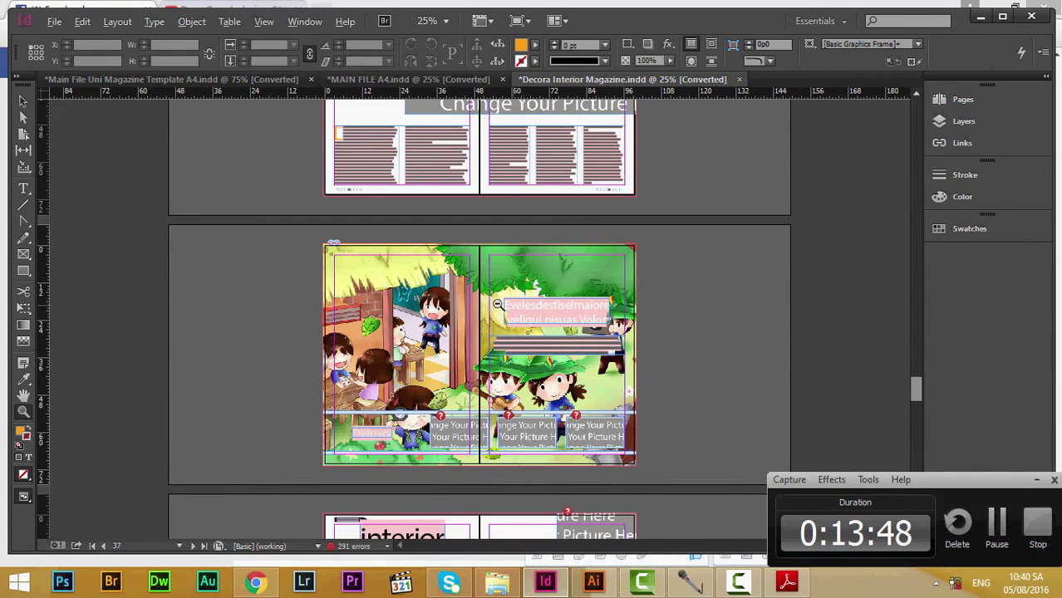
pyautogui.keyDown('alt'); pyautogui.click(472, 305); pyautogui.keyUp('alt')
pyautogui.click(472, 307)
pyautogui.keyDown('alt'); pyautogui.click(472, 309); pyautogui.keyUp('alt')
pyautogui.click(471, 329)
pyautogui.click(471, 328)
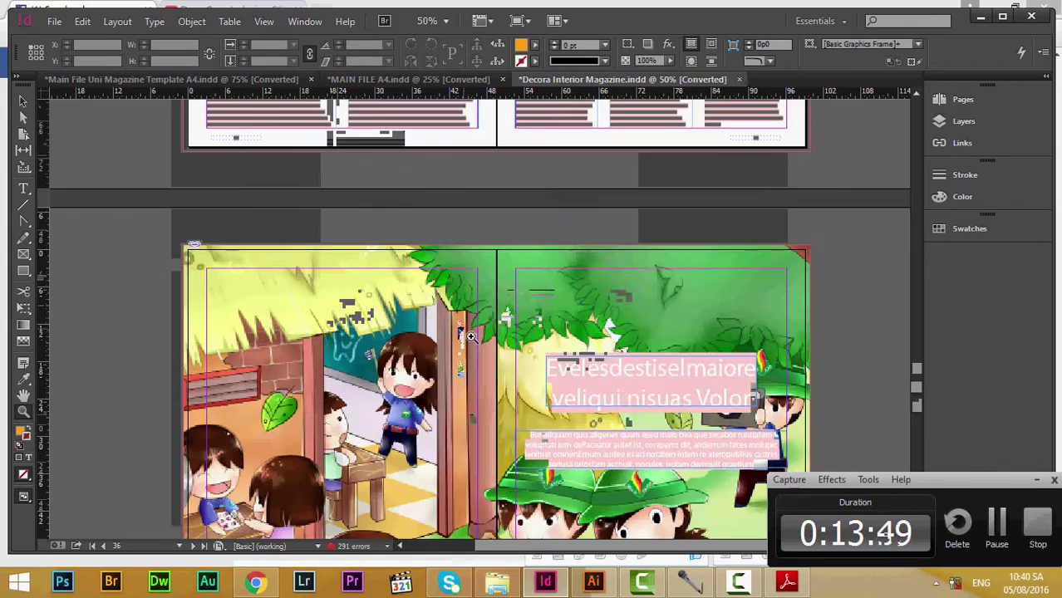
pyautogui.scroll(-3, 466, 333)
pyautogui.keyDown('alt'); pyautogui.click(342, 251); pyautogui.keyUp('alt')
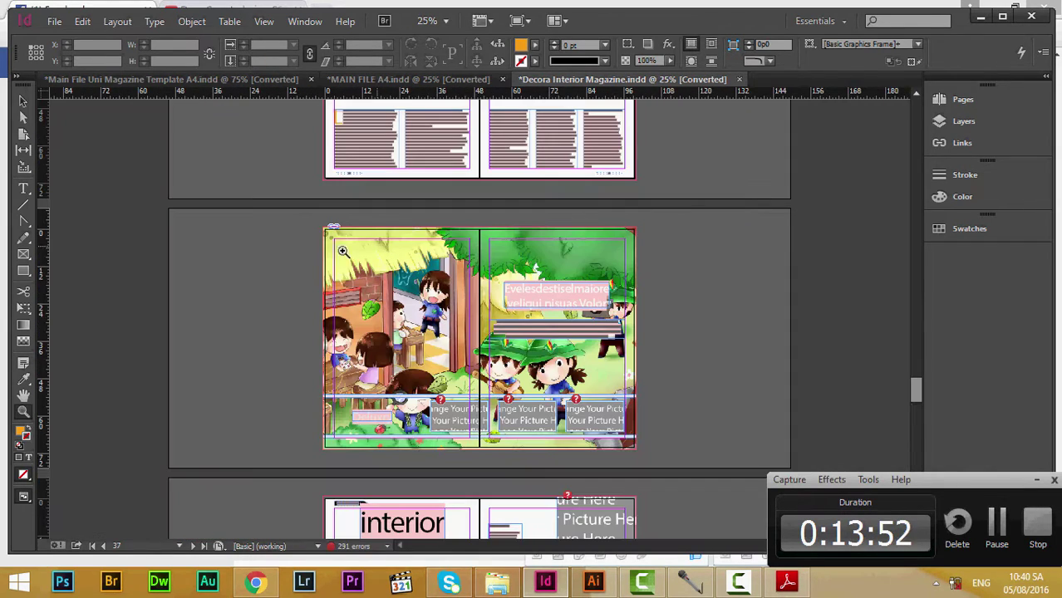
# Step: Switch to Adobe Reader and look through the first pages of Decora.pdf to see the template's original look
pyautogui.click(23, 100)
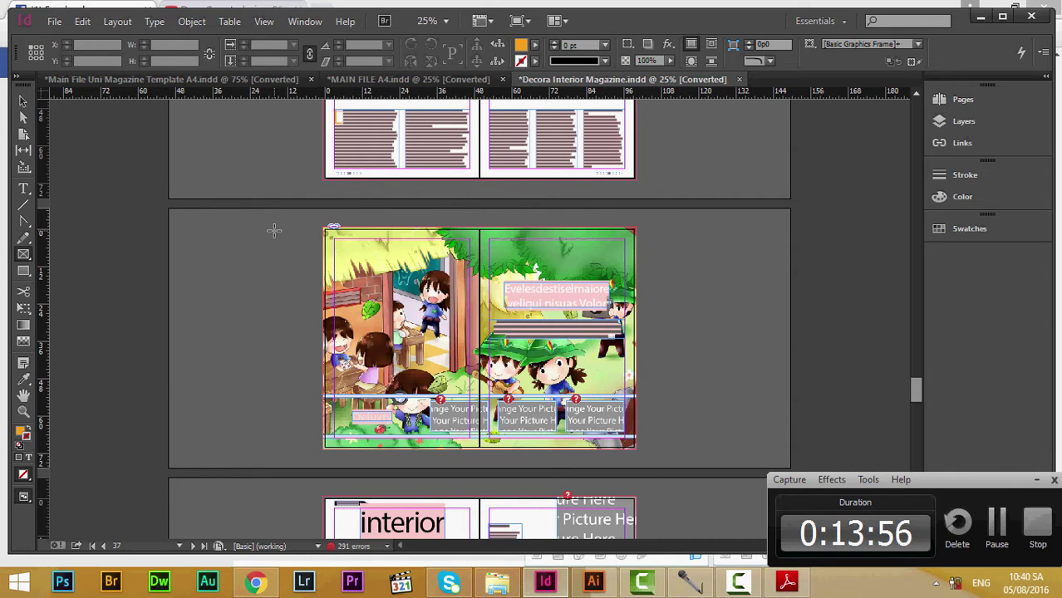
pyautogui.scroll(10, 45, 199)
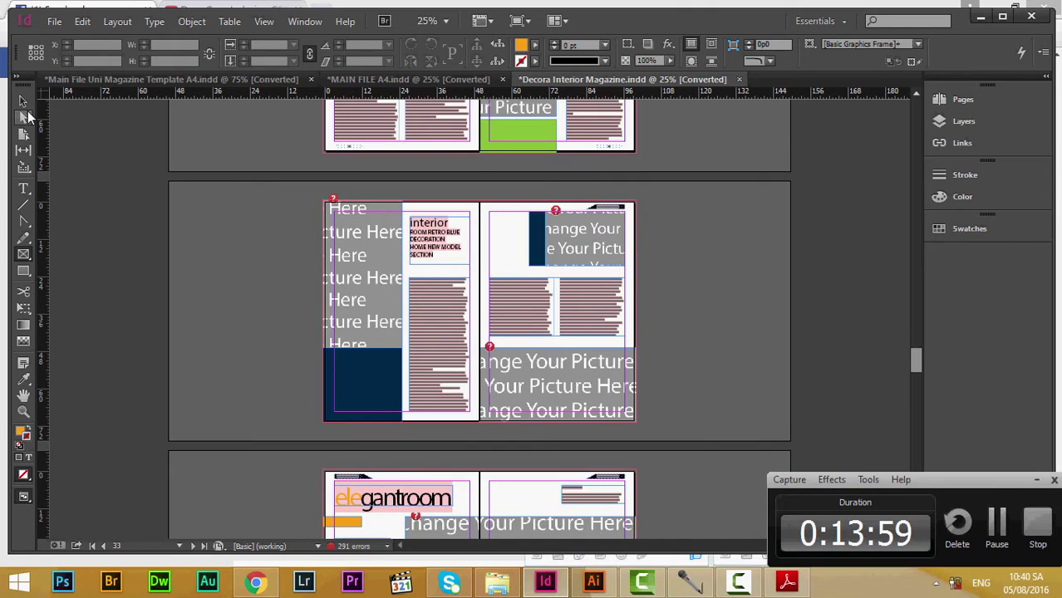
pyautogui.scroll(12, 517, 266)
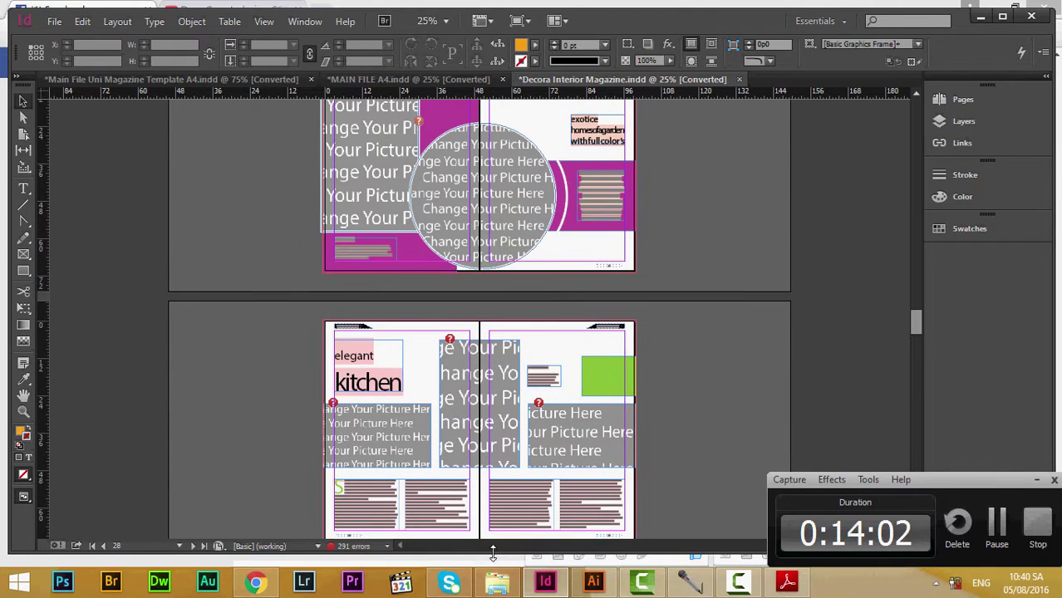
pyautogui.click(787, 581)
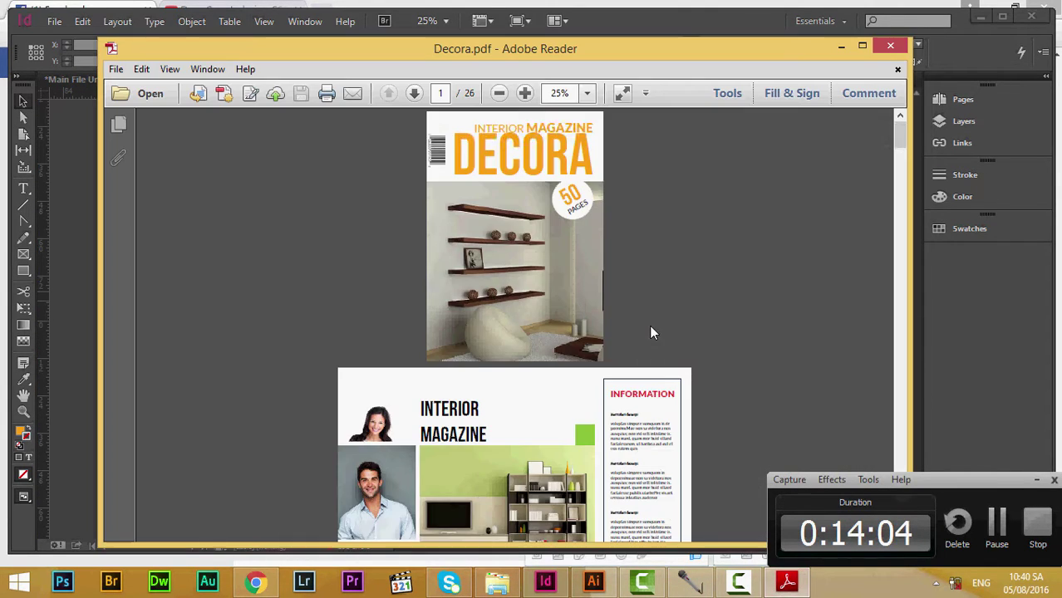
pyautogui.scroll(-5, 651, 332)
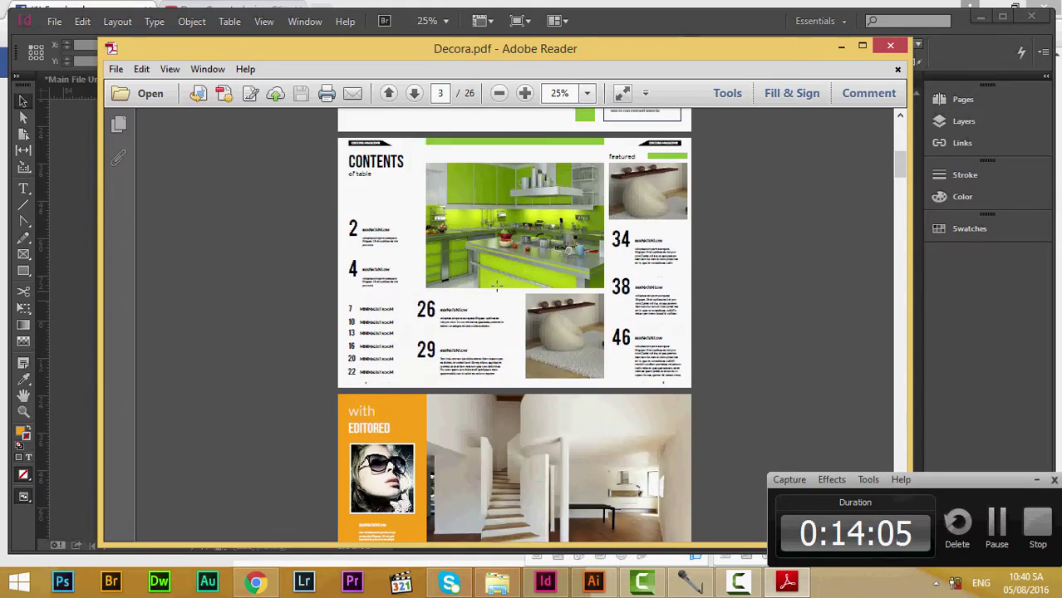
pyautogui.scroll(4, 496, 285)
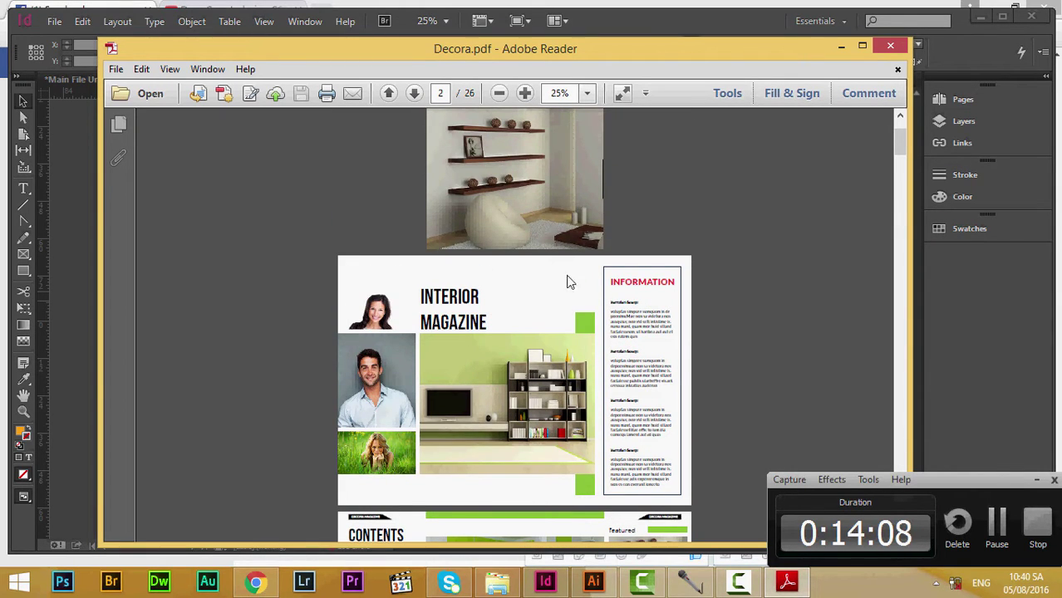
# Step: Return to the InDesign template, go to spread 2-3 and show it at 50% zoom
pyautogui.click(953, 313)
pyautogui.moveTo(912, 321); pyautogui.dragTo(917, 138)
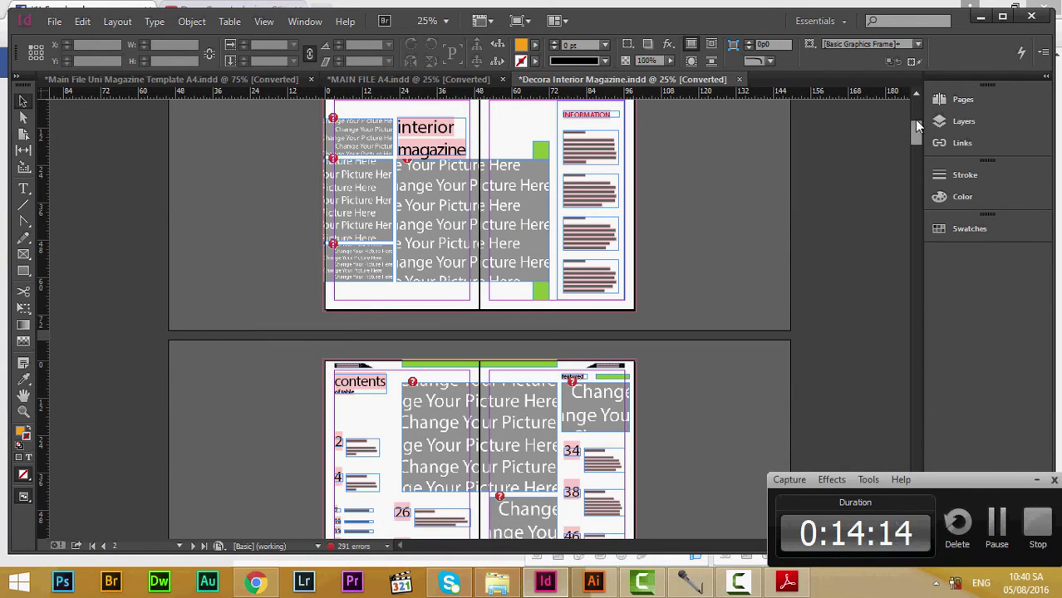
pyautogui.scroll(5, 828, 190)
pyautogui.scroll(-4, 828, 190)
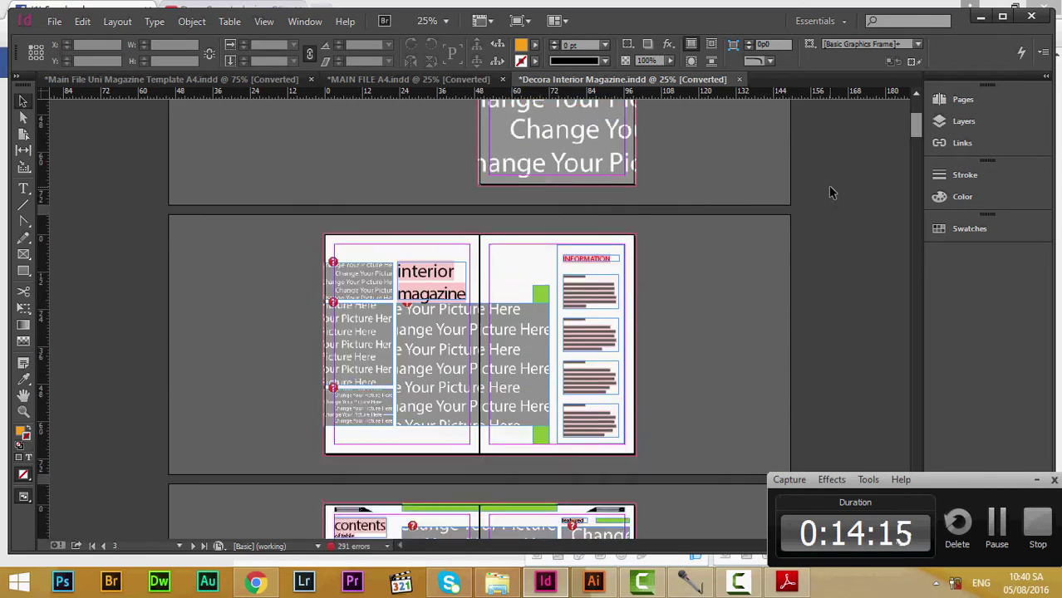
pyautogui.scroll(1, 614, 252)
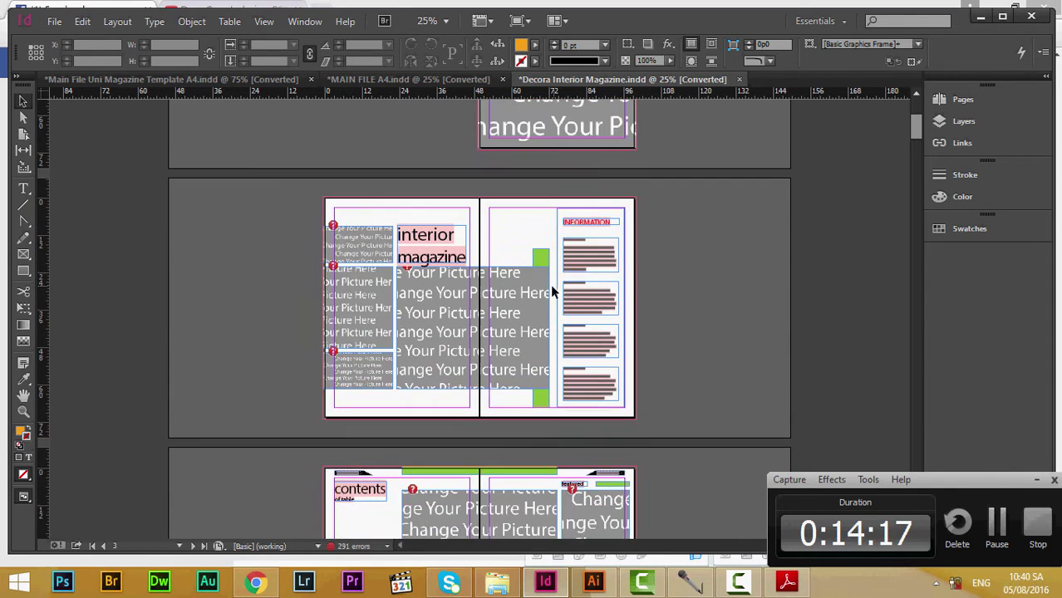
pyautogui.press('z')
pyautogui.click(477, 254)
pyautogui.scroll(-2, 476, 254)
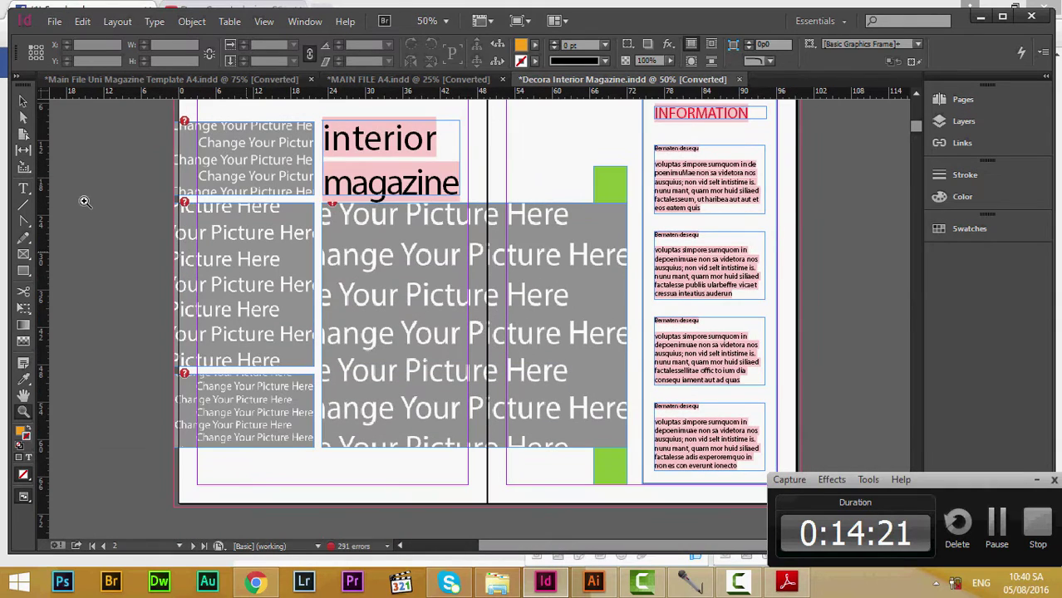
# Step: Examine the picture placeholders and text blocks on spread 2-3 and the Decora cover page with the Selection tool active
pyautogui.press('v')
pyautogui.scroll(2, 214, 166)
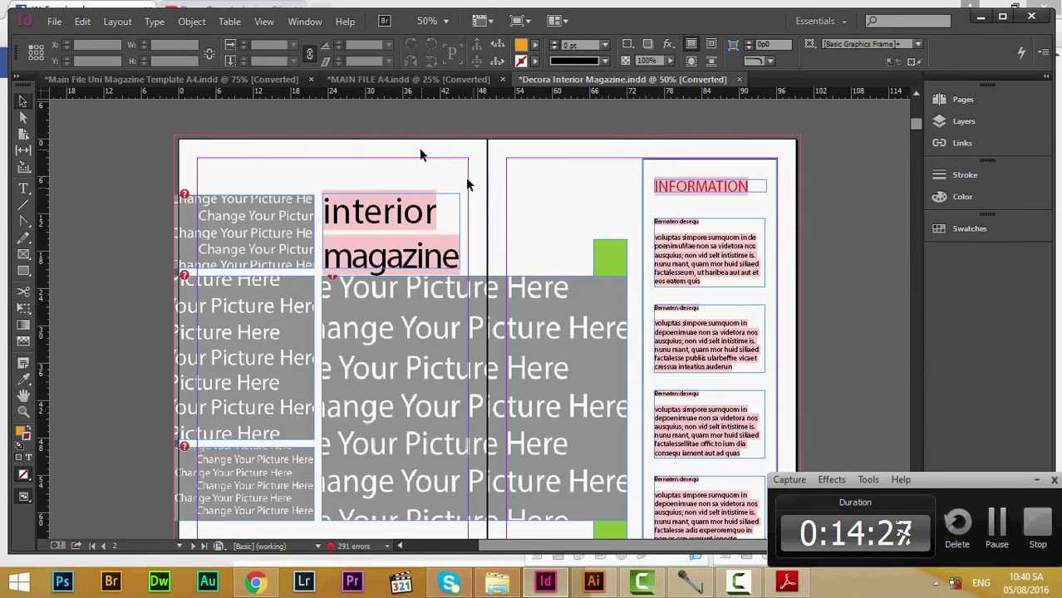
pyautogui.scroll(-2, 465, 179)
pyautogui.scroll(2, 365, 179)
pyautogui.scroll(1, 260, 180)
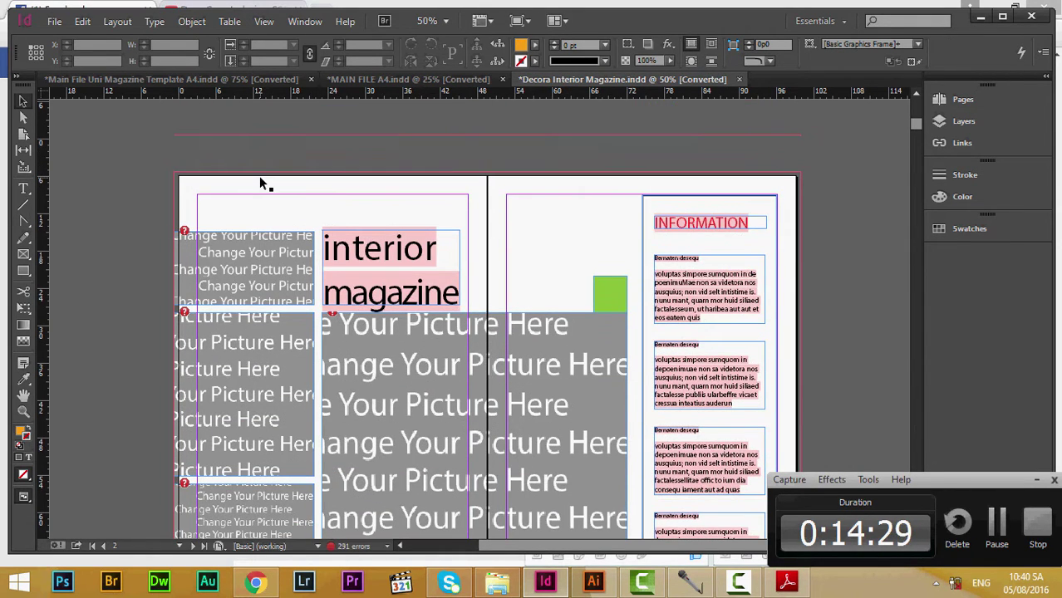
pyautogui.scroll(-10, 260, 183)
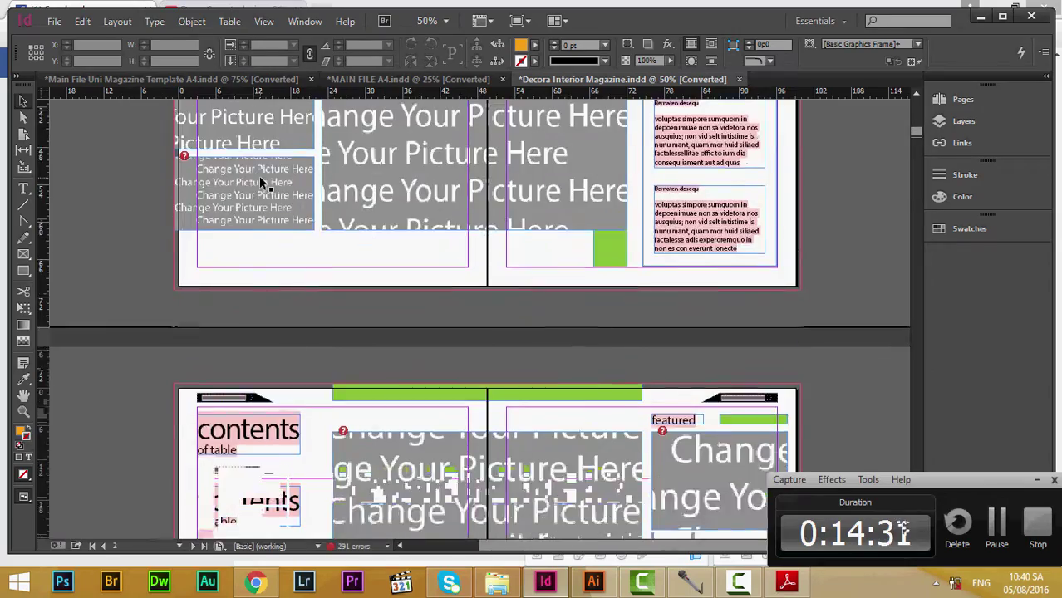
pyautogui.scroll(5, 260, 183)
pyautogui.scroll(1, 259, 175)
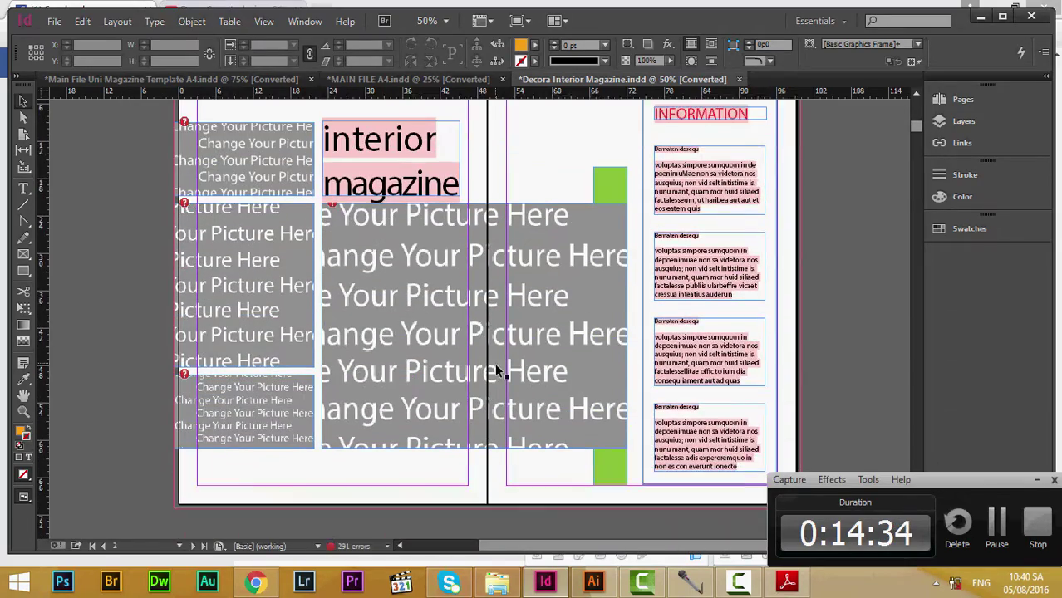
pyautogui.scroll(1, 496, 372)
pyautogui.scroll(10, 534, 369)
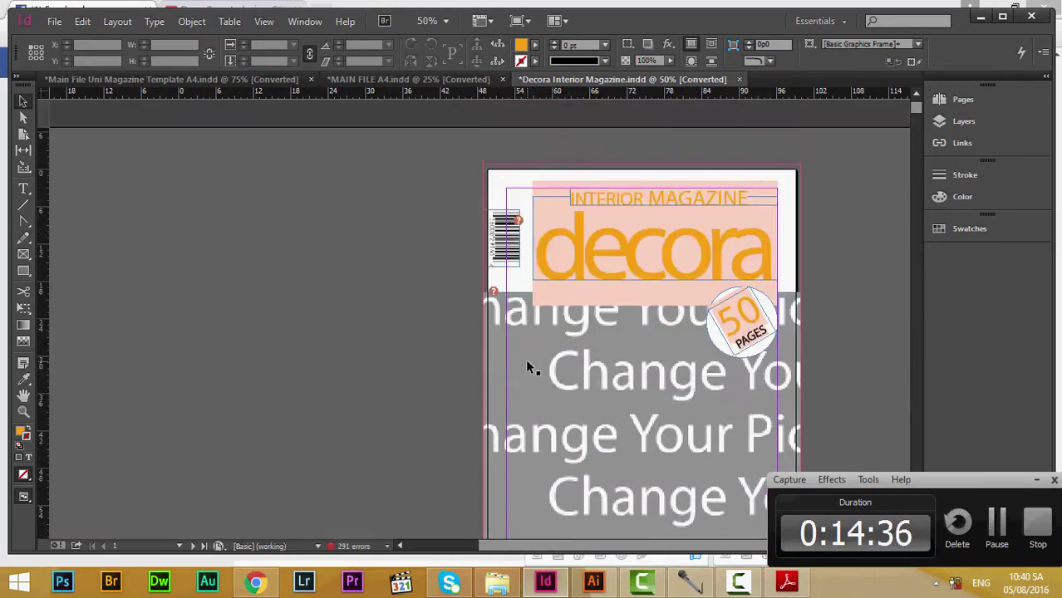
# Step: Look through the template spreads from the cover to page 18, and return to spread 2-3
pyautogui.scroll(-20, 514, 313)
pyautogui.scroll(-10, 490, 276)
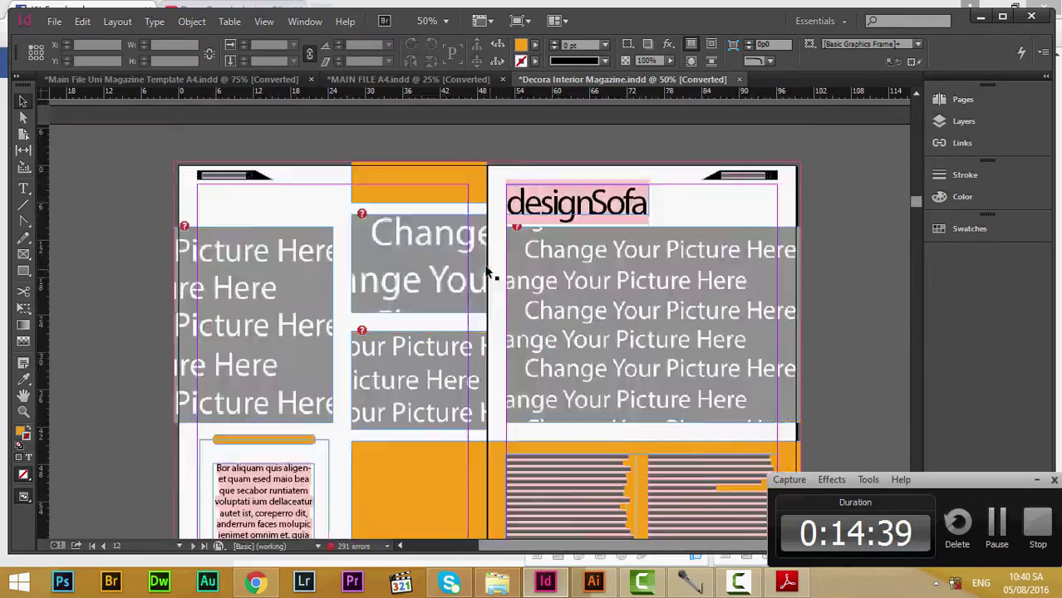
pyautogui.scroll(-10, 489, 267)
pyautogui.scroll(-10, 486, 270)
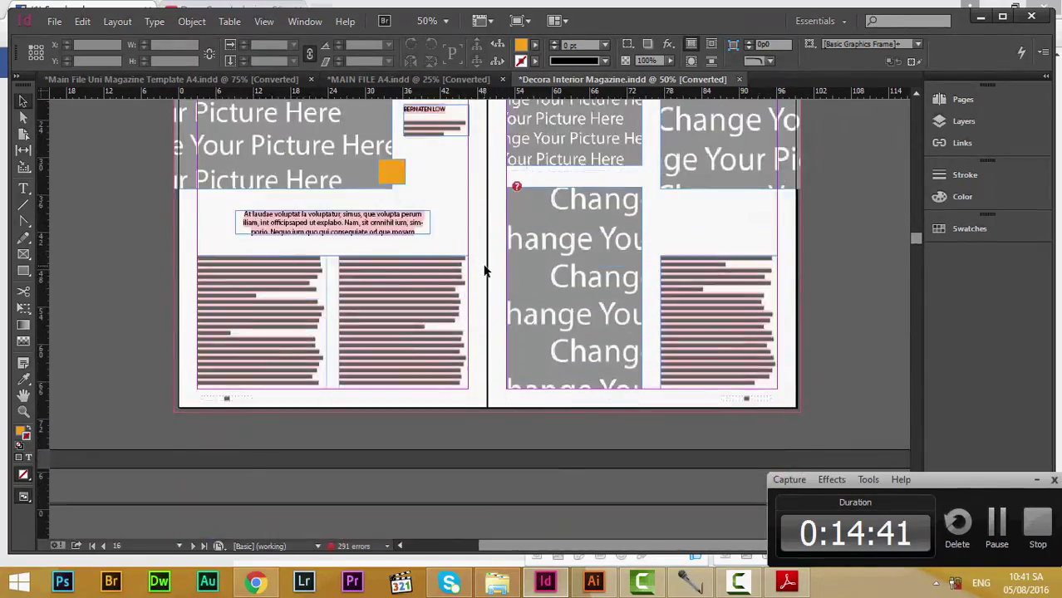
pyautogui.scroll(1, 665, 283)
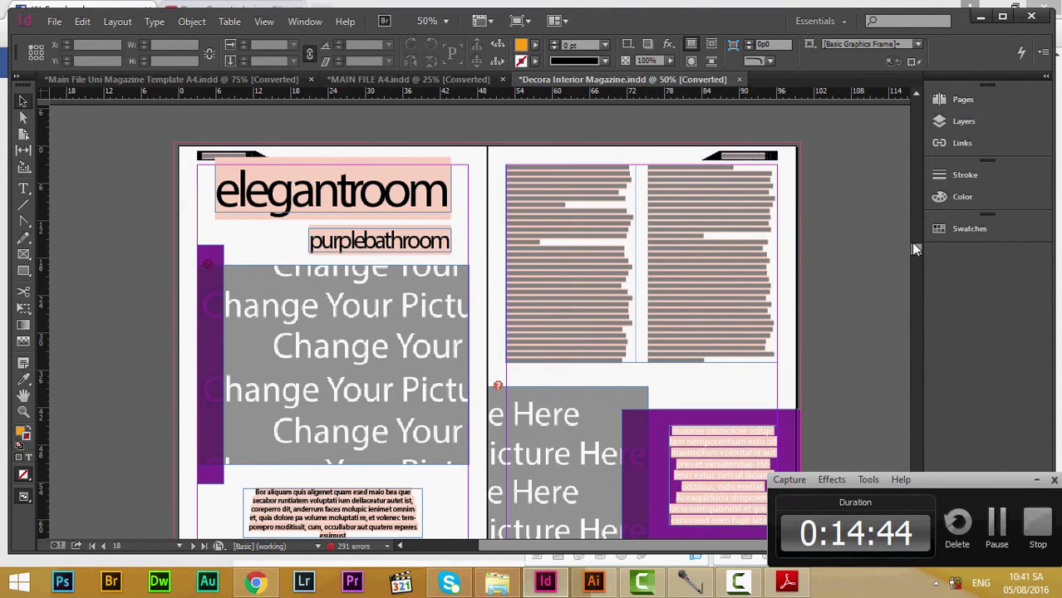
pyautogui.scroll(-5, 702, 301)
pyautogui.scroll(8, 696, 303)
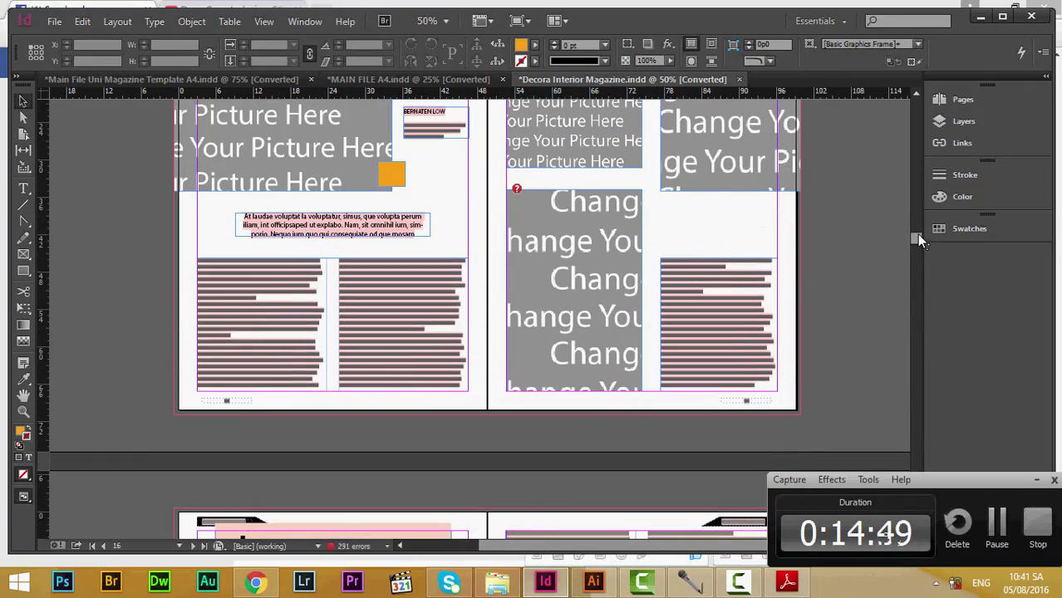
pyautogui.moveTo(916, 234); pyautogui.dragTo(921, 126)
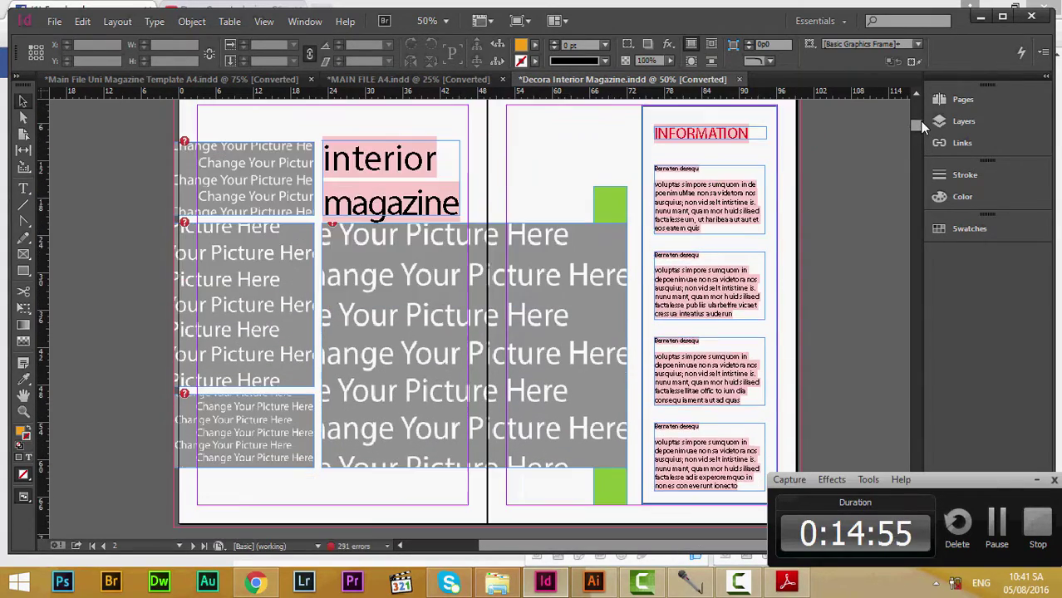
# Step: Draw an empty rectangle frame over the whole of page 3, starting at the spine, about 49p7 wide and 70p2 high
pyautogui.hotkey('ctrl', '-')
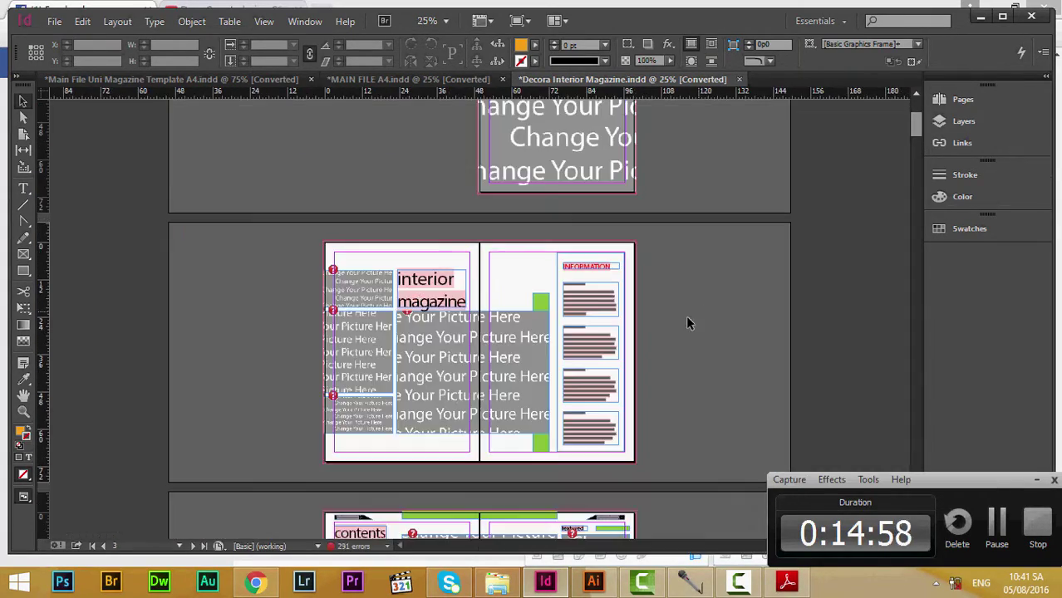
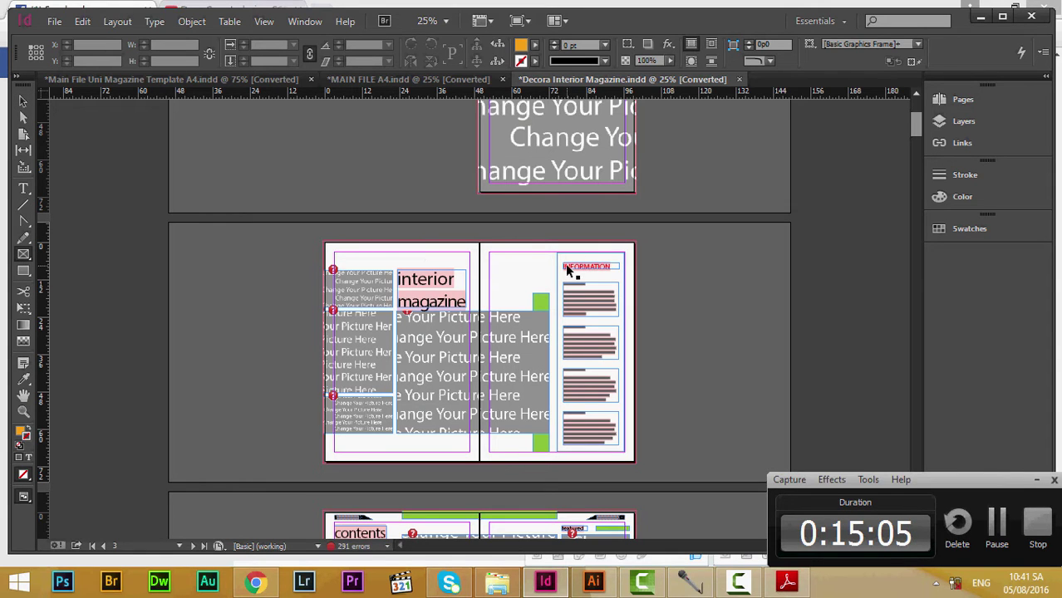
pyautogui.hotkey('ctrl', '=')
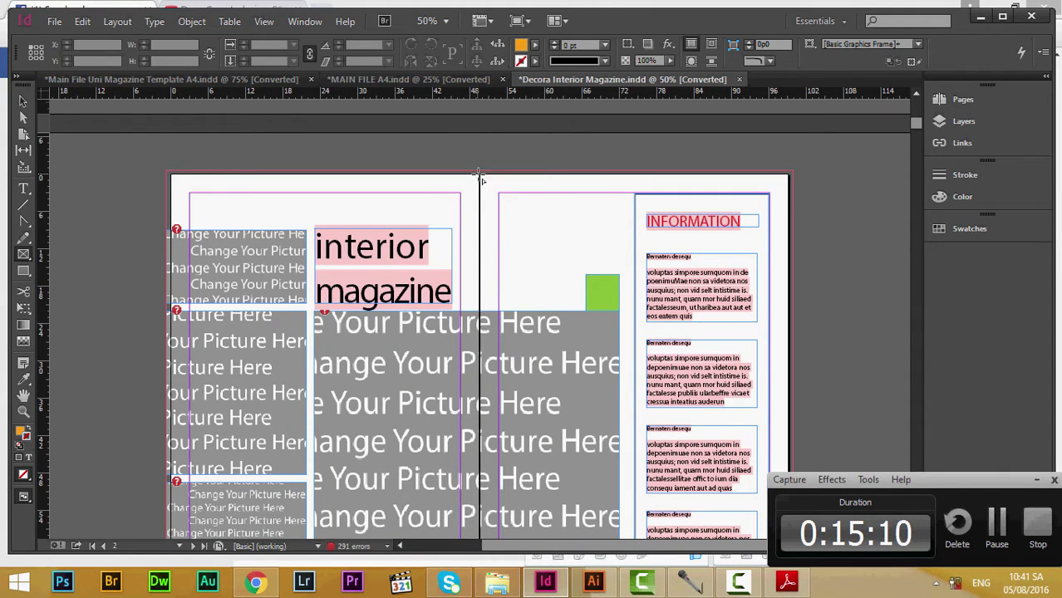
pyautogui.moveTo(482, 176)
pyautogui.mouseDown()
pyautogui.moveTo(503, 199)
pyautogui.moveTo(484, 178)
pyautogui.moveTo(773, 316)
pyautogui.moveTo(622, 318)
pyautogui.moveTo(643, 356)
pyautogui.moveTo(640, 560)
pyautogui.moveTo(637, 486)
pyautogui.moveTo(635, 522)
pyautogui.mouseUp()
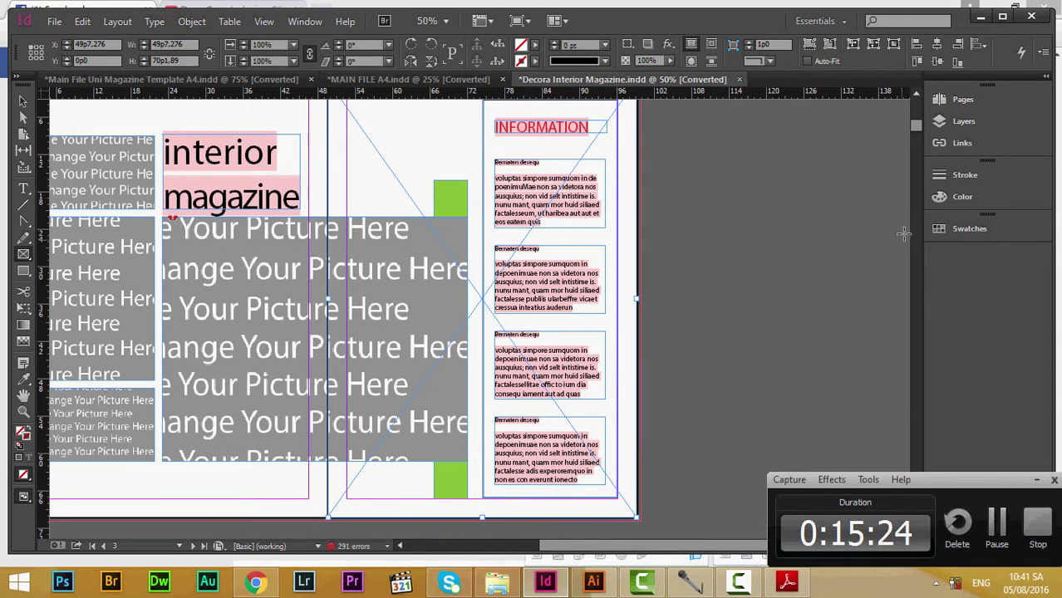
# Step: Check where the page 3 rectangle frame sits in the layer list of spread 2-3, and deselect it
pyautogui.click(961, 121)
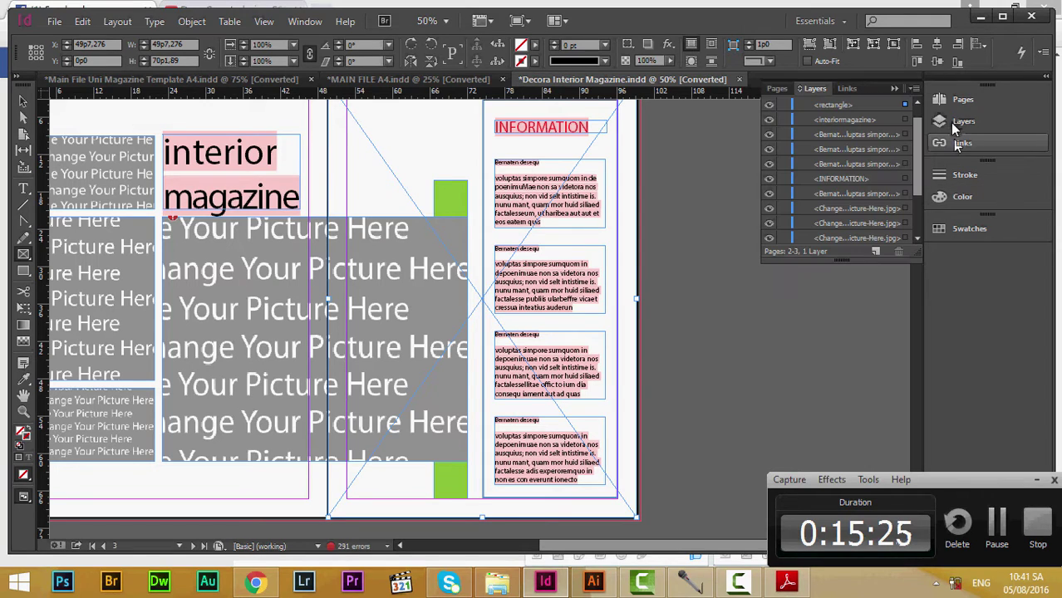
pyautogui.scroll(1, 856, 192)
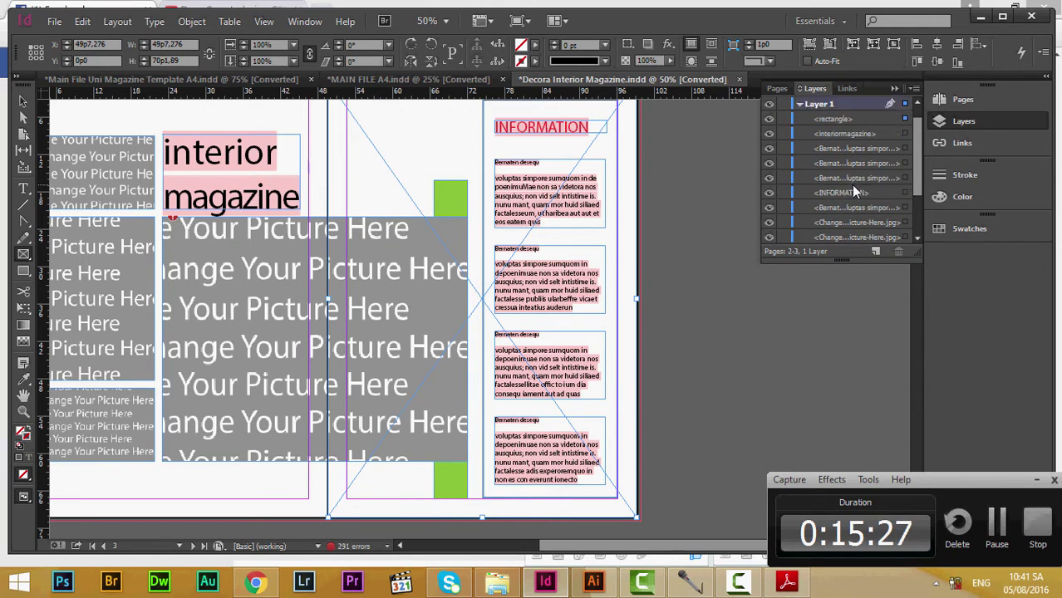
pyautogui.scroll(3, 528, 201)
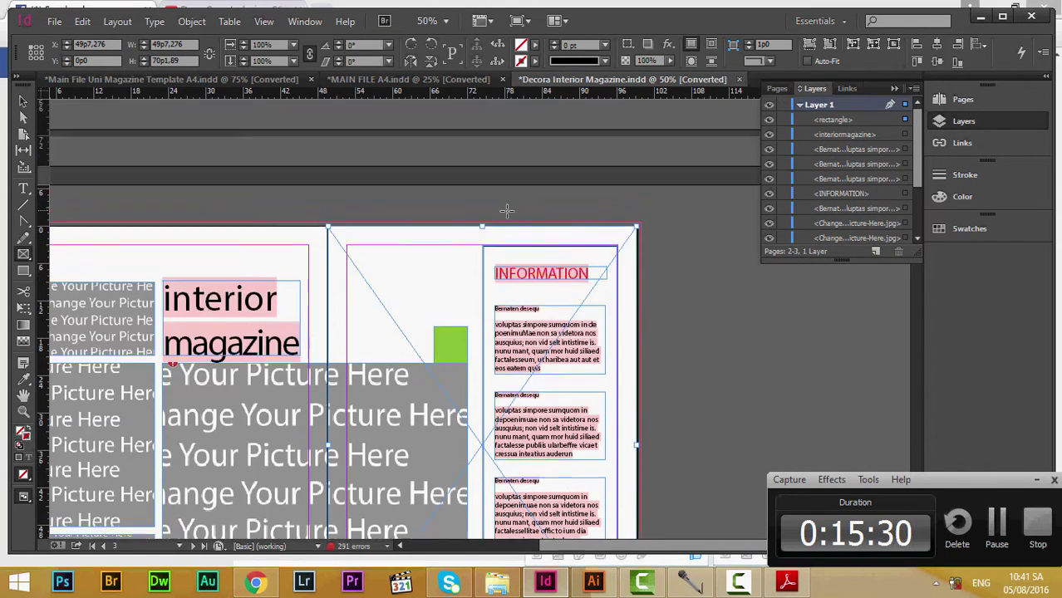
pyautogui.click(21, 102)
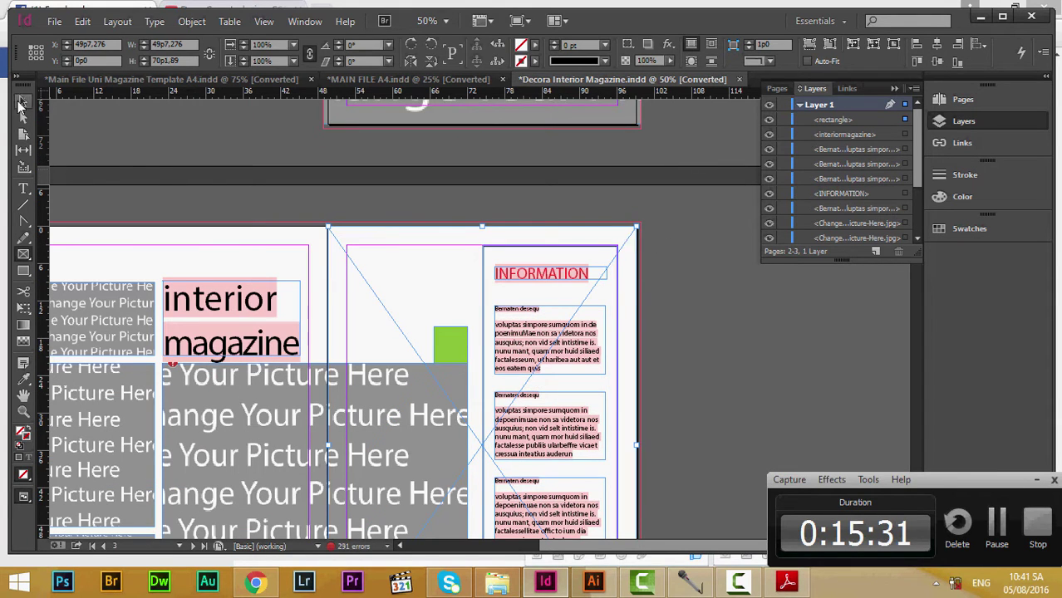
pyautogui.click(399, 197)
pyautogui.moveTo(607, 546); pyautogui.dragTo(547, 546)
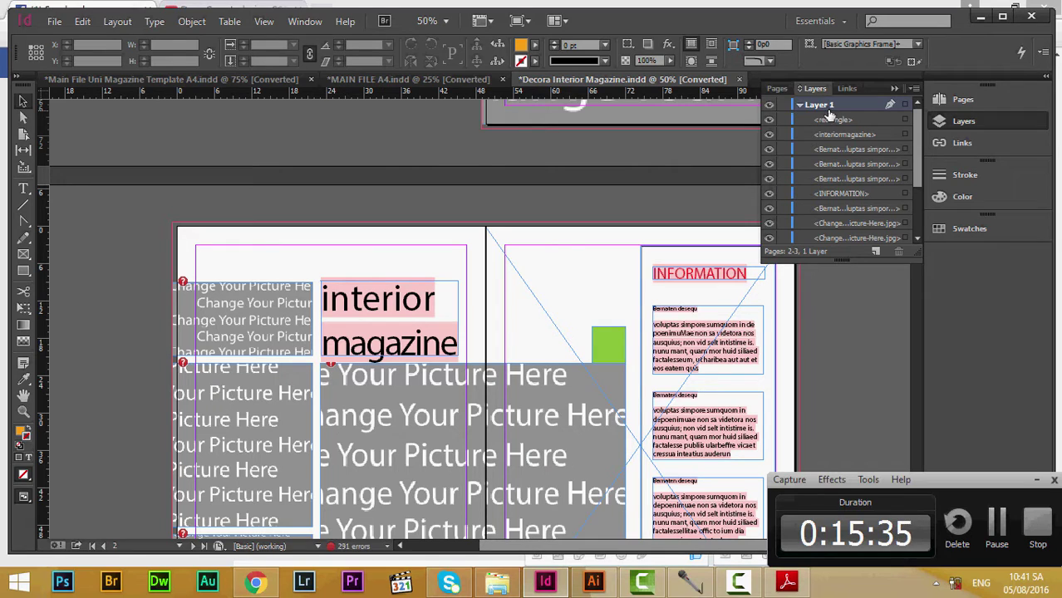
# Step: Open the contents spread 4-5, examine its objects in the layer list, and return to the page thumbnails
pyautogui.click(784, 91)
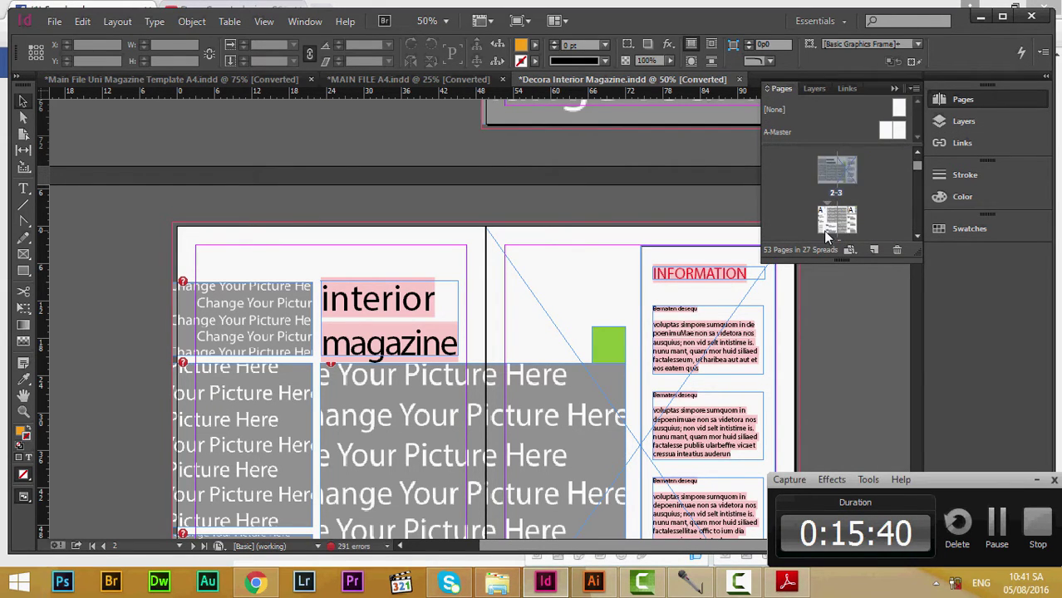
pyautogui.doubleClick(826, 235)
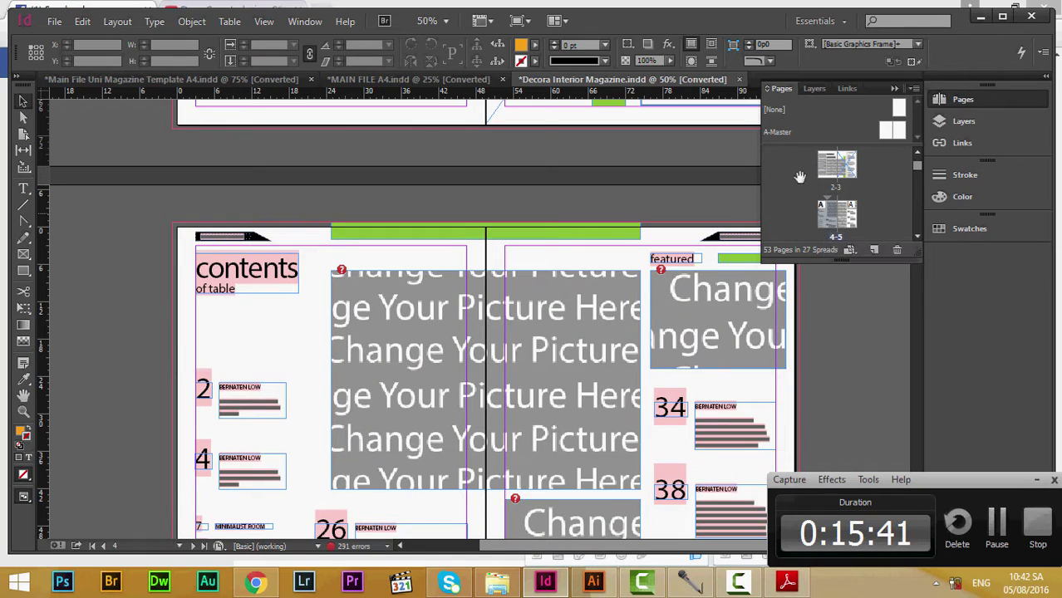
pyautogui.click(804, 90)
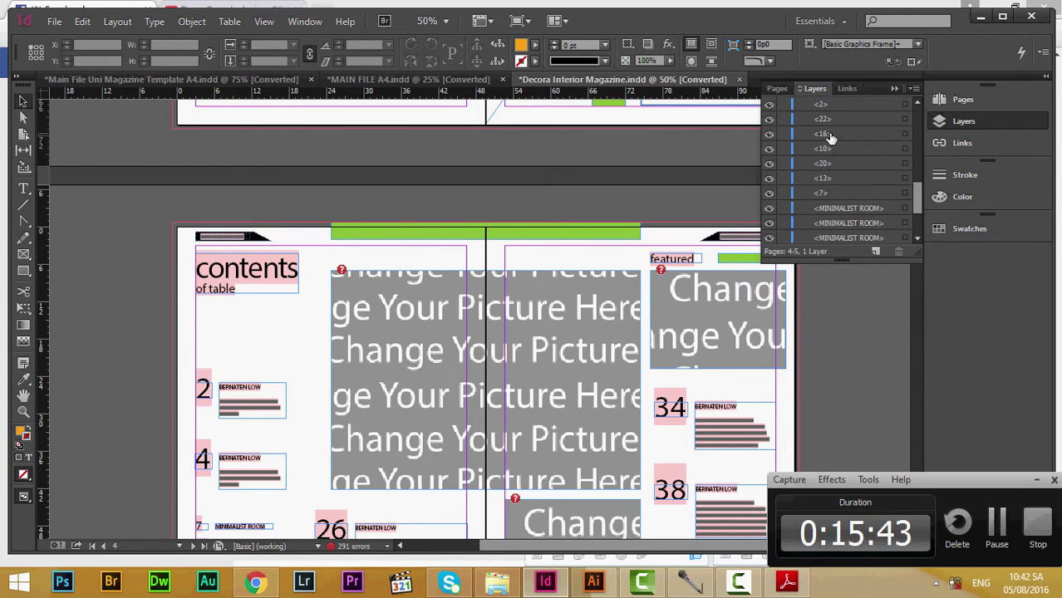
pyautogui.scroll(2, 831, 139)
pyautogui.scroll(-5, 839, 171)
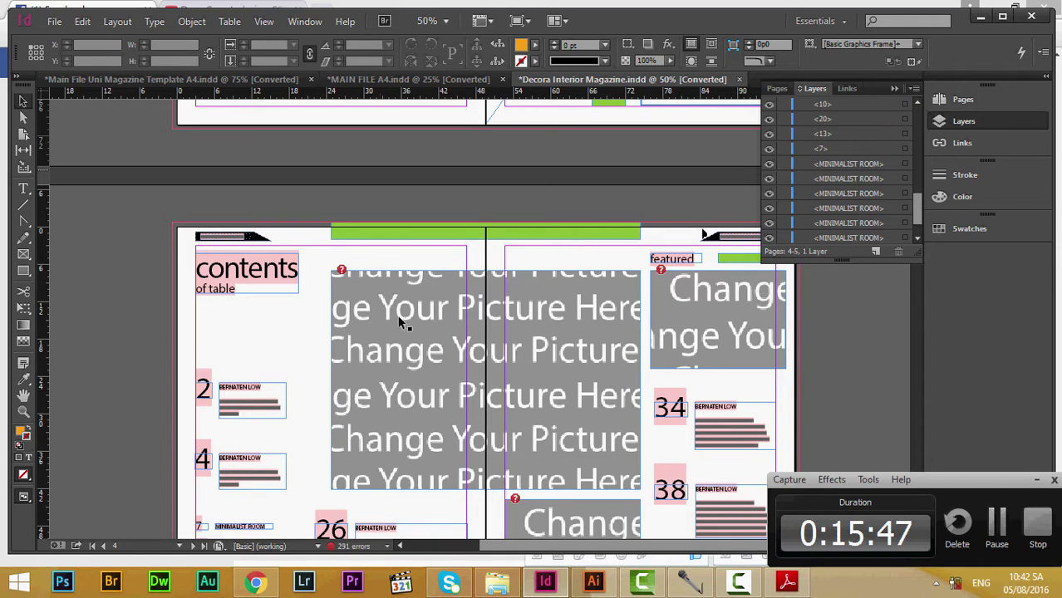
pyautogui.scroll(-3, 277, 225)
pyautogui.scroll(3, 289, 325)
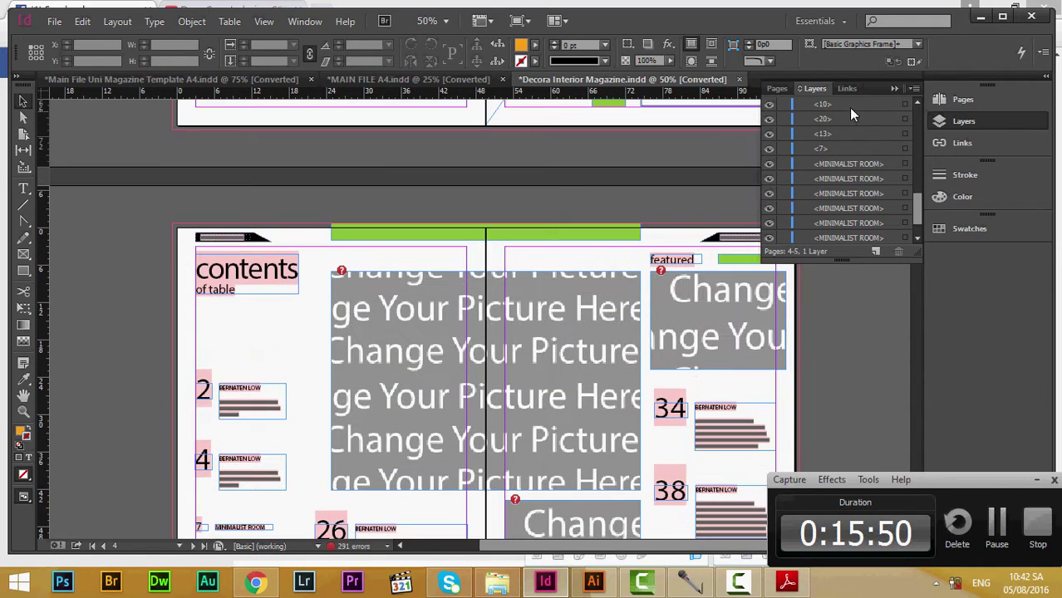
pyautogui.click(778, 88)
pyautogui.doubleClick(835, 213)
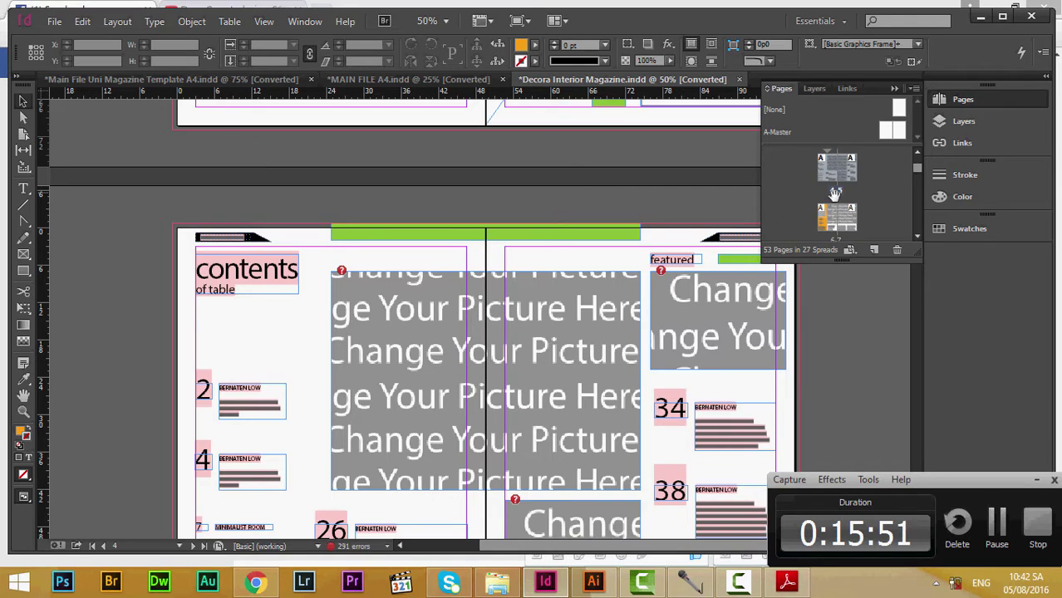
# Step: Examine the objects in the layer list of spread 6-7, and return to spread 2-3 to view both of its pages
pyautogui.click(818, 91)
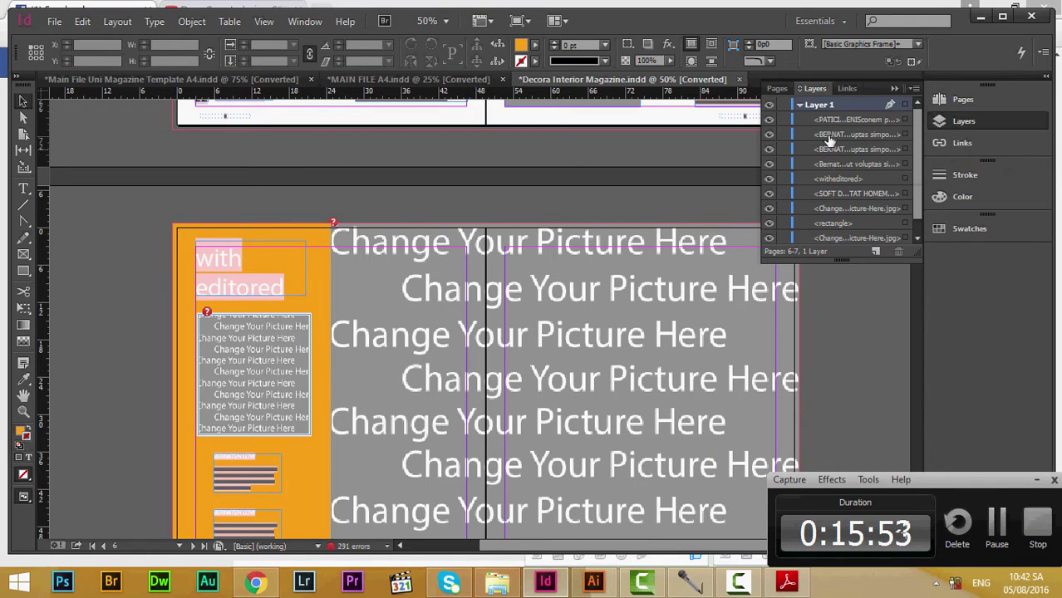
pyautogui.scroll(-10, 662, 260)
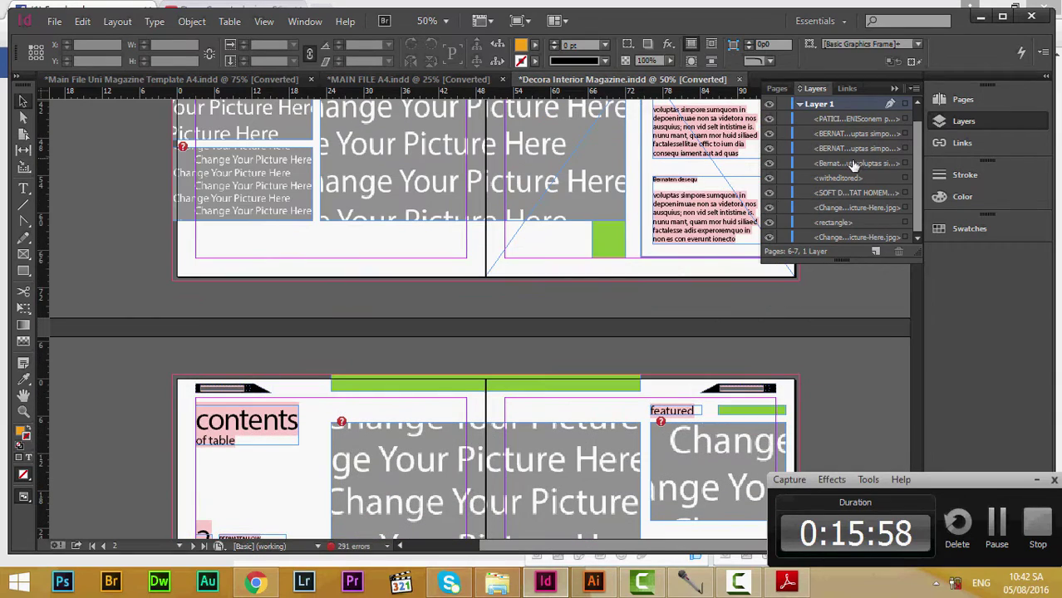
pyautogui.click(774, 88)
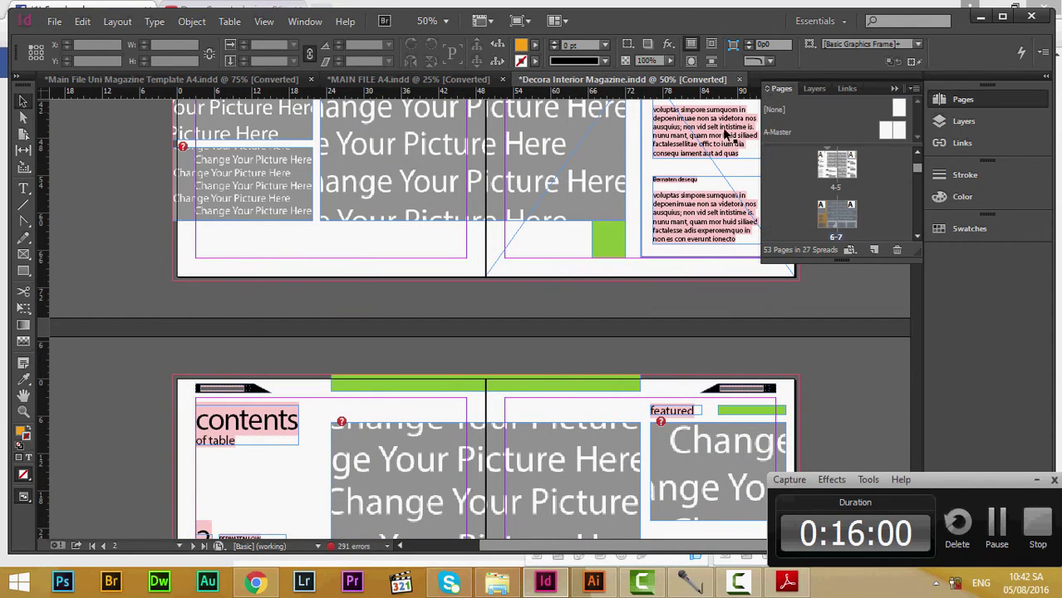
pyautogui.doubleClick(838, 181)
pyautogui.scroll(1, 840, 184)
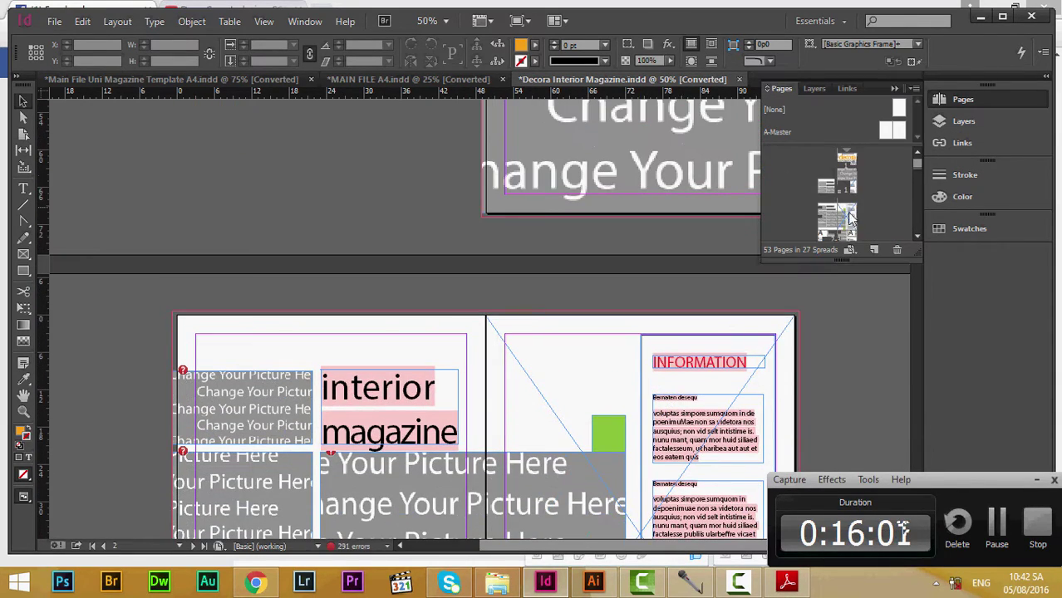
pyautogui.doubleClick(849, 217)
pyautogui.scroll(-3, 508, 317)
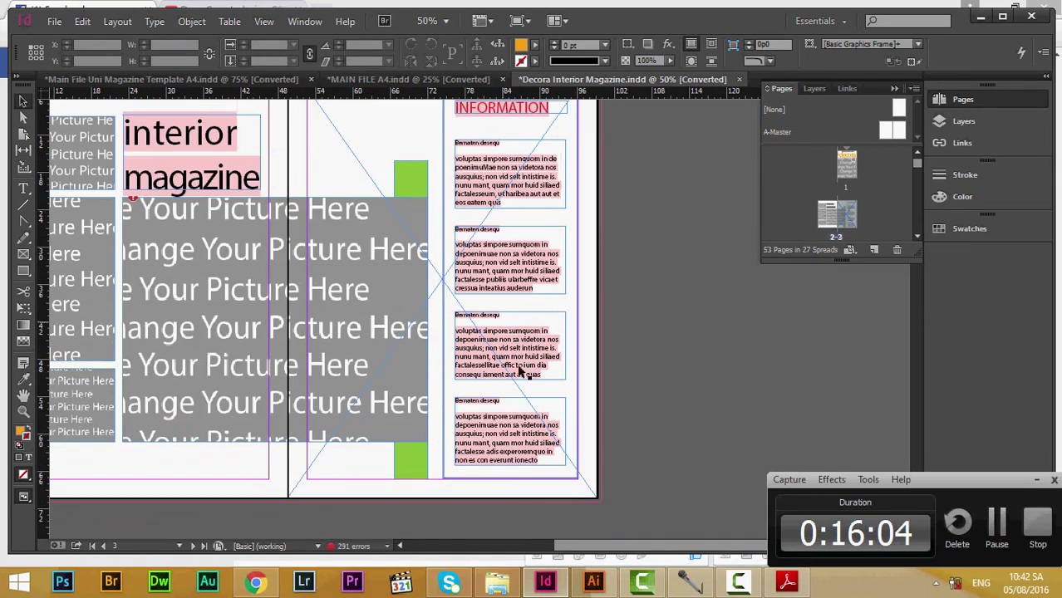
pyautogui.hscroll(-3, 577, 538)
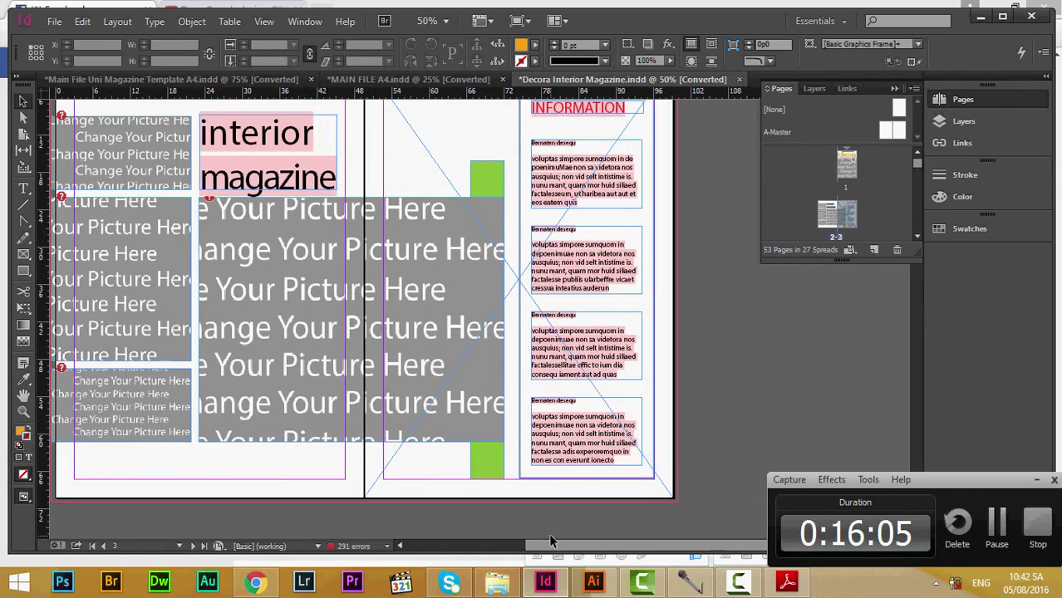
pyautogui.scroll(1, 551, 532)
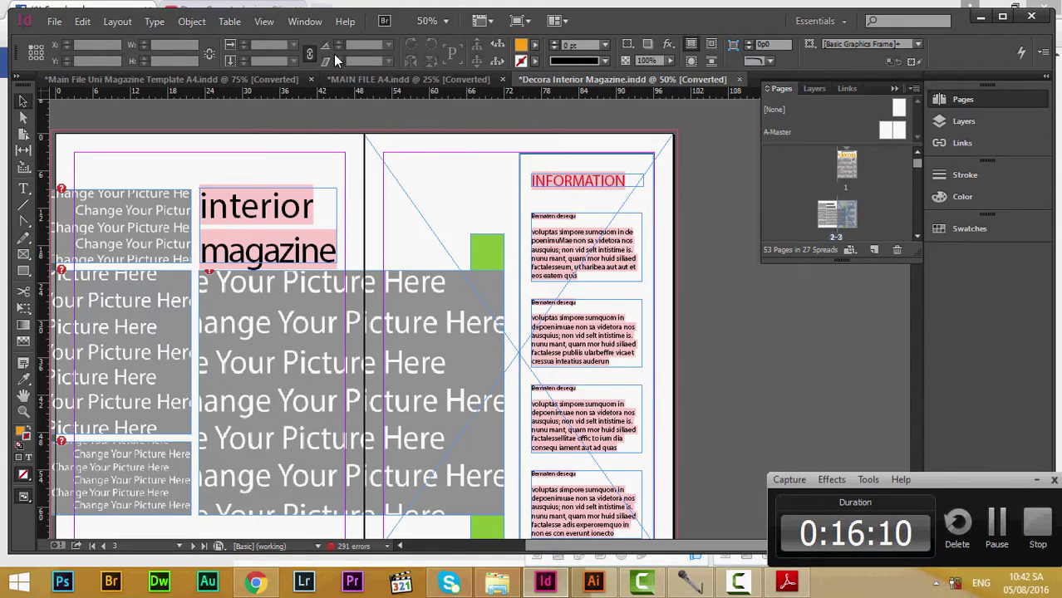
pyautogui.scroll(-3, 462, 355)
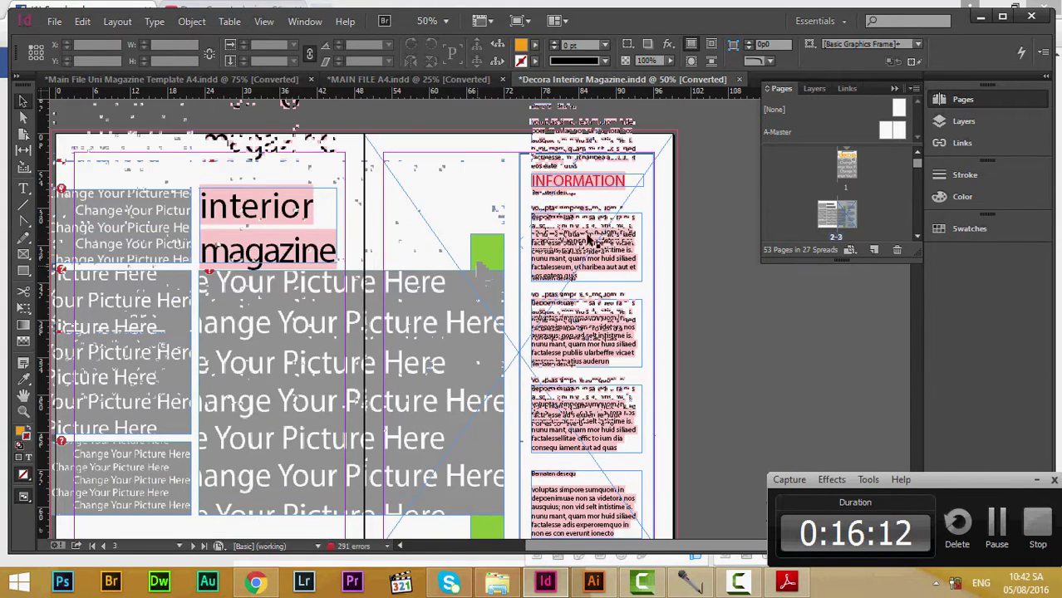
# Step: Identify the empty page 3 rectangle in the layer list of spread 2-3 by switching its visibility off and on
pyautogui.click(813, 88)
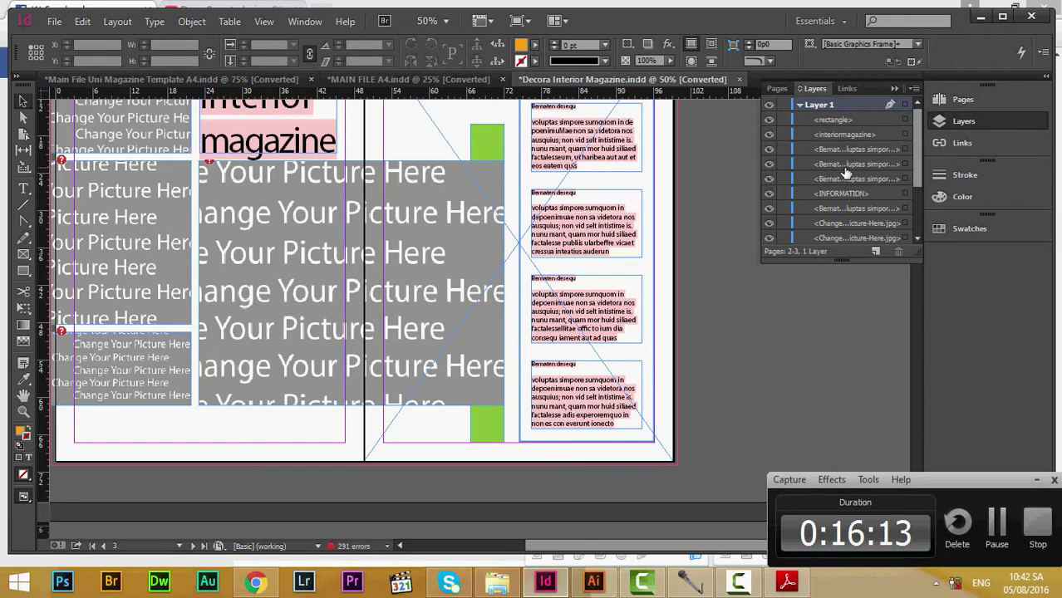
pyautogui.scroll(1, 634, 231)
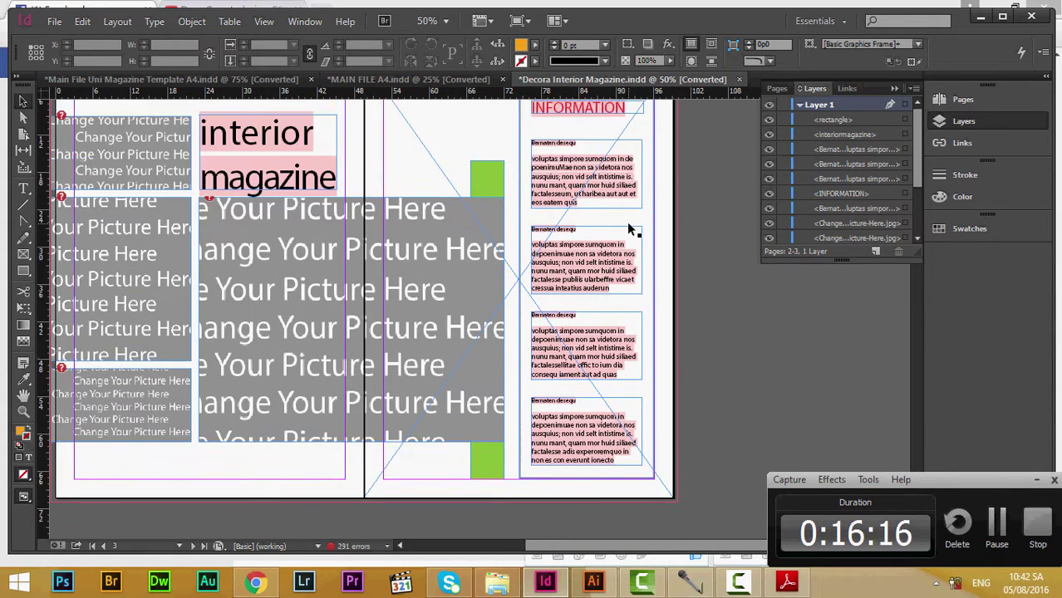
pyautogui.scroll(3, 630, 228)
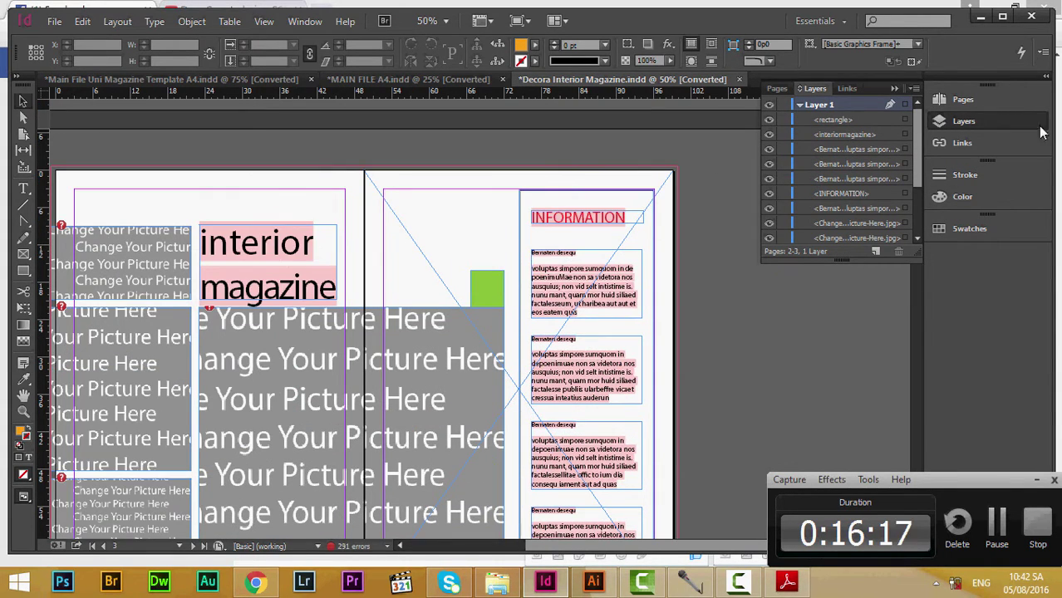
pyautogui.click(828, 125)
pyautogui.click(768, 122)
pyautogui.click(768, 122)
pyautogui.click(768, 123)
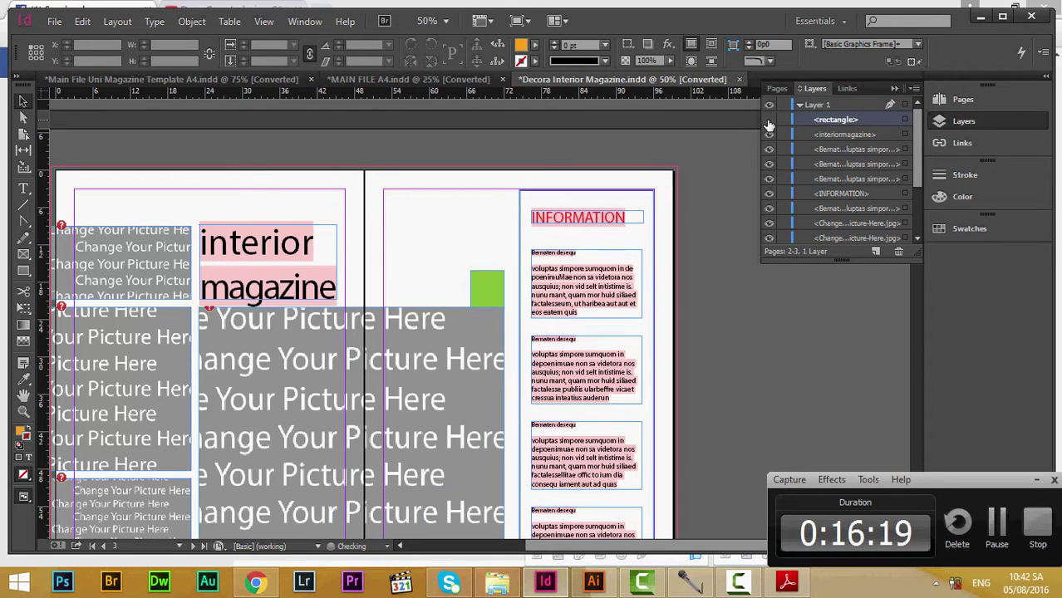
pyautogui.click(769, 122)
# Step: Move the page 3 rectangle from the top of Layer 1 to the very bottom of its object stack
pyautogui.scroll(-4, 863, 142)
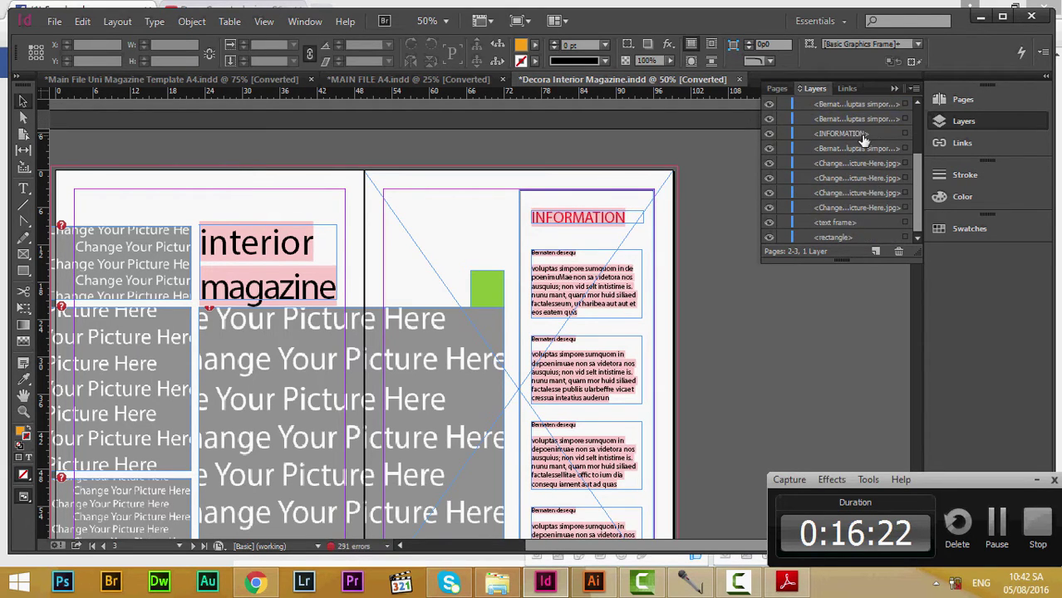
pyautogui.scroll(4, 864, 141)
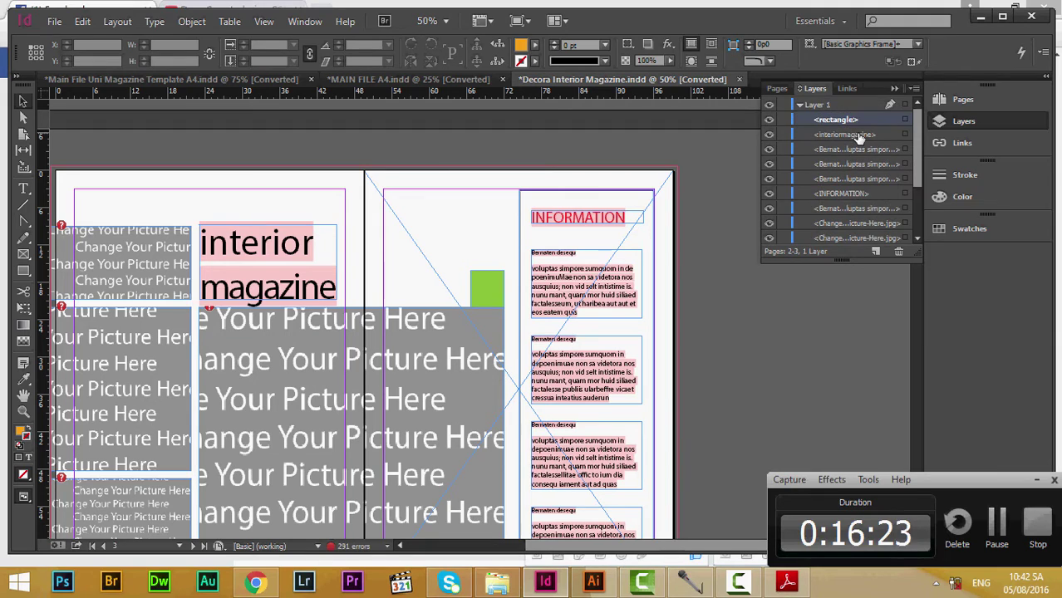
pyautogui.moveTo(858, 123); pyautogui.dragTo(855, 241)
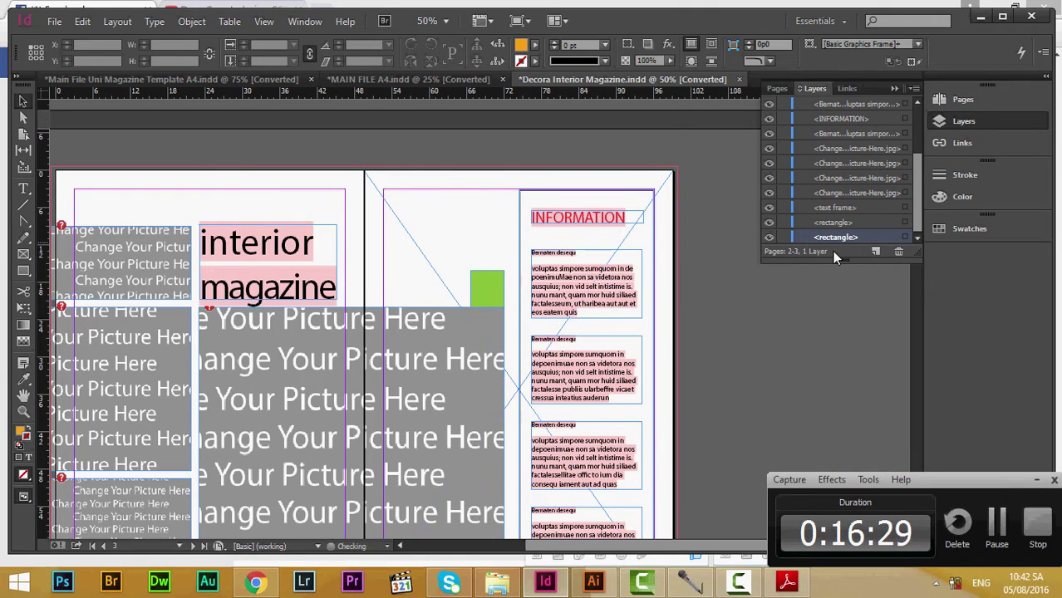
# Step: Select the empty rectangle frame on page 3 and place the picture Chibi Nu.jpg in it
pyautogui.click(449, 240)
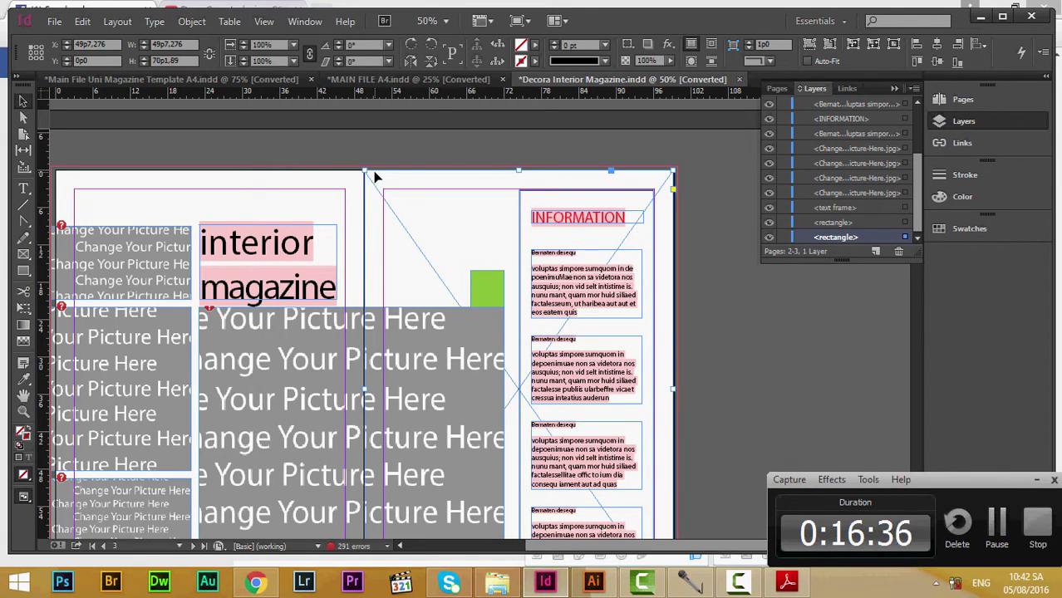
pyautogui.scroll(-4, 598, 168)
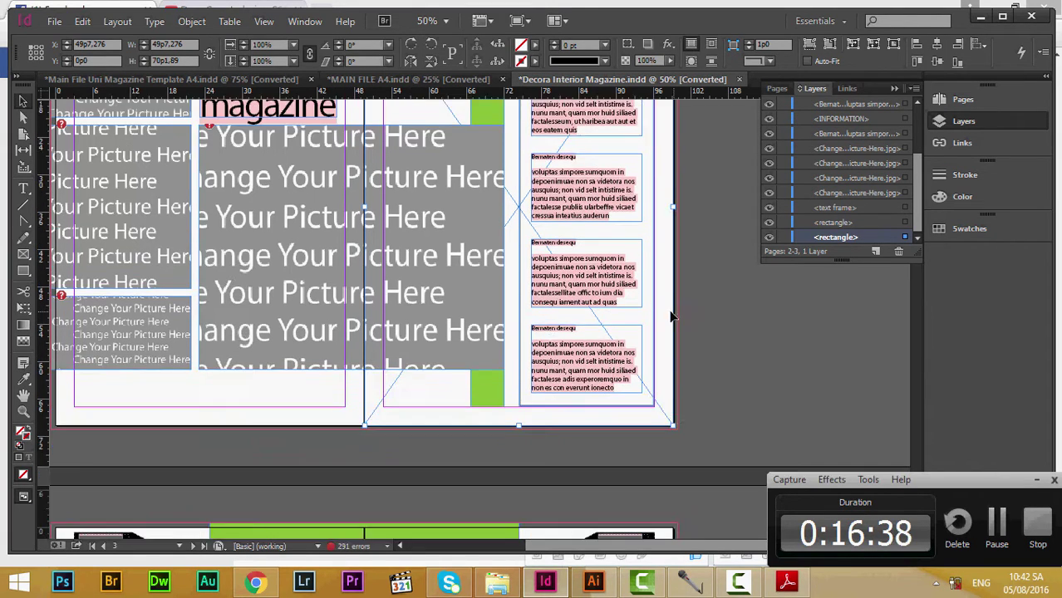
pyautogui.scroll(3, 465, 264)
pyautogui.scroll(-2, 465, 265)
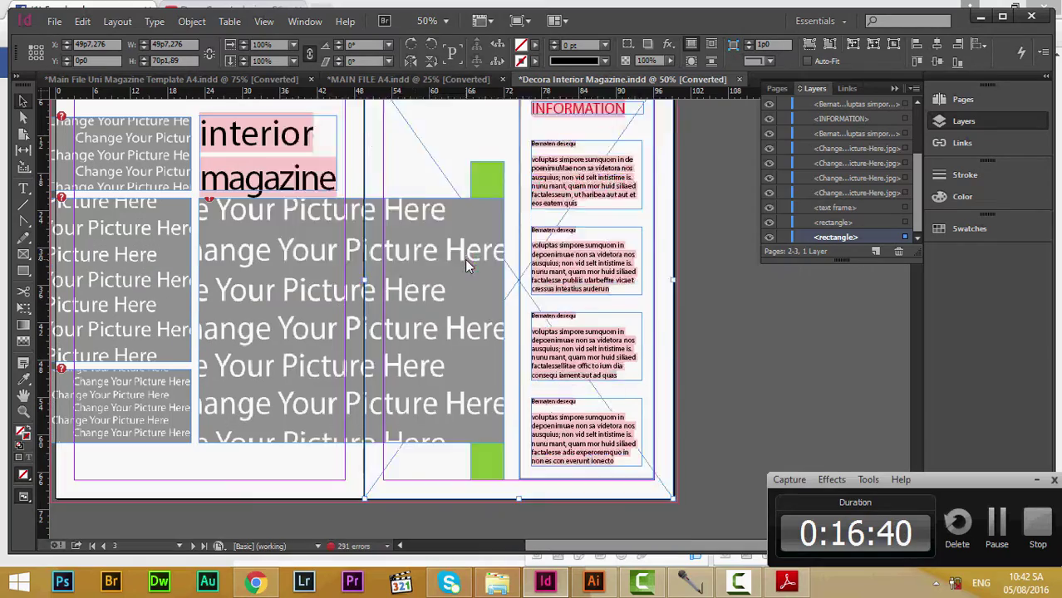
pyautogui.hotkey('ctrl', 'd')
pyautogui.doubleClick(456, 295)
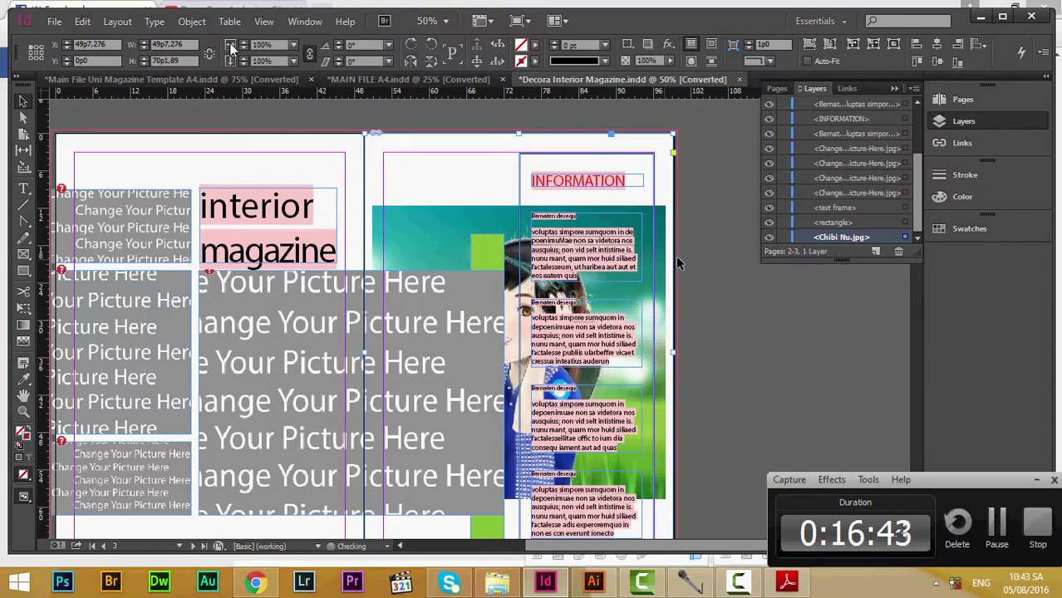
# Step: Fit the Chibi Nu.jpg picture so it fills the whole page 3 frame proportionally, and deselect it
pyautogui.click(154, 22)
pyautogui.moveTo(191, 21)
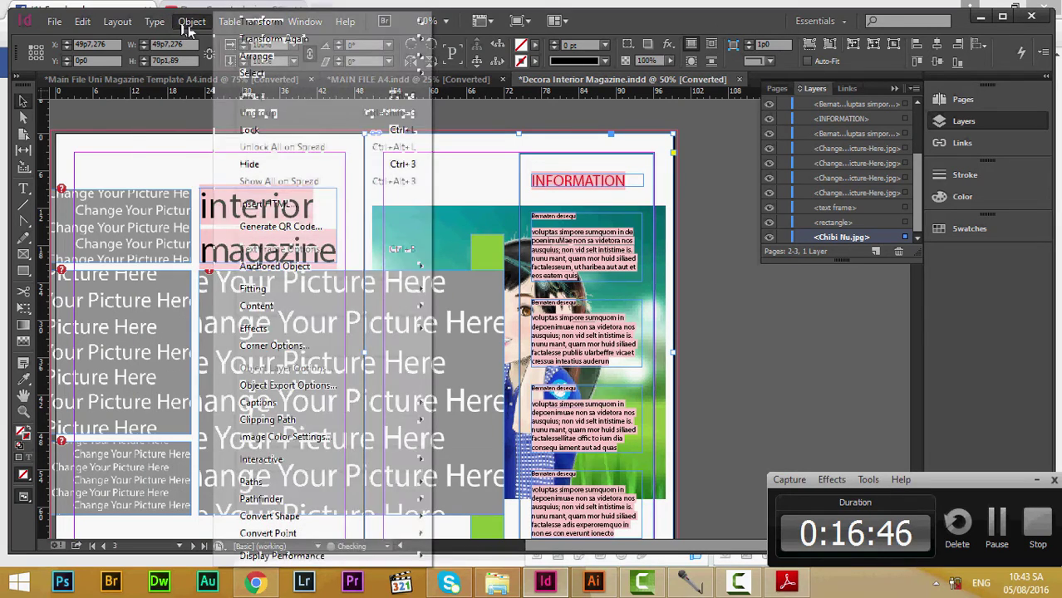
pyautogui.moveTo(283, 291)
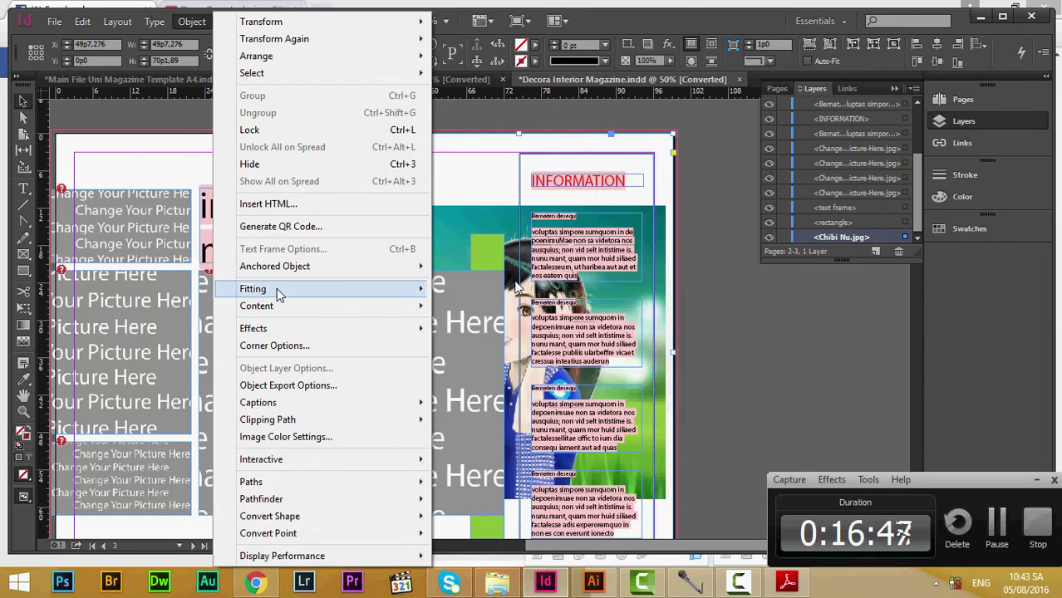
pyautogui.click(498, 290)
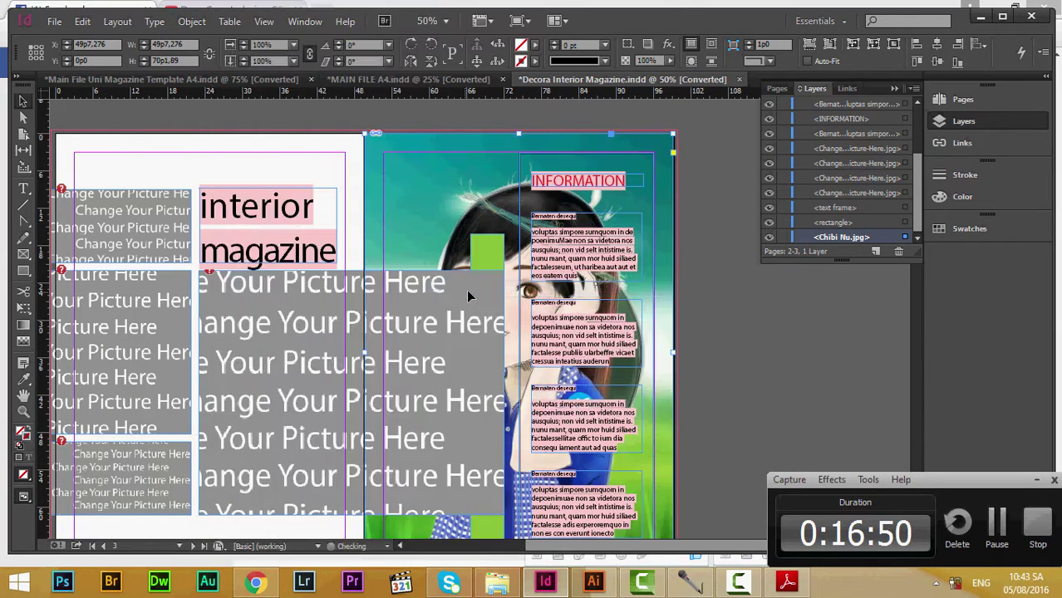
pyautogui.scroll(-3, 651, 339)
pyautogui.scroll(3, 647, 331)
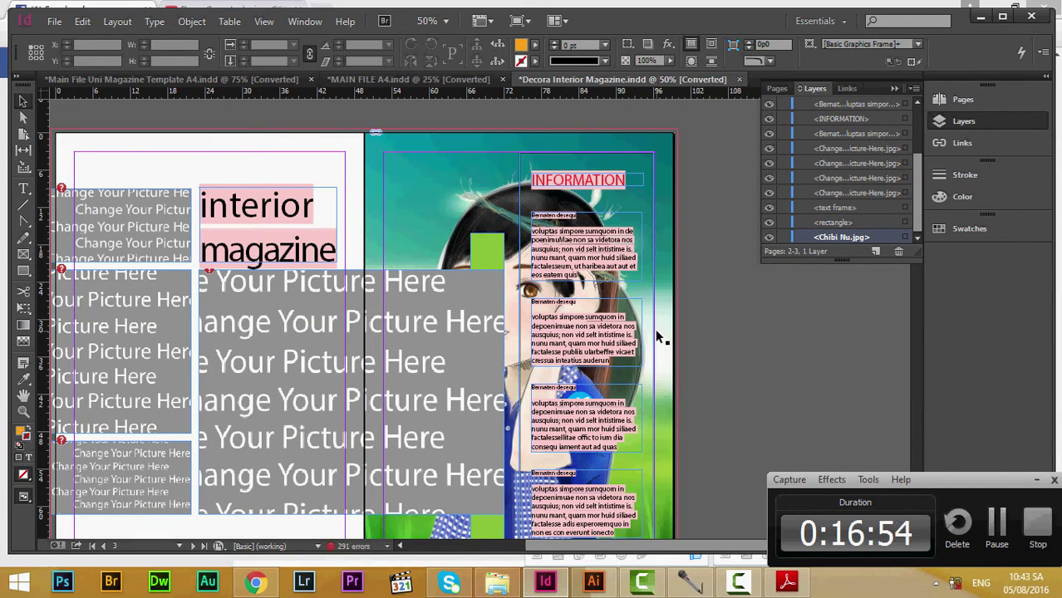
# Step: Lock the large placeholder picture spanning spread 2-3, and select the Chibi Nu.jpg frame beneath it
pyautogui.click(438, 314)
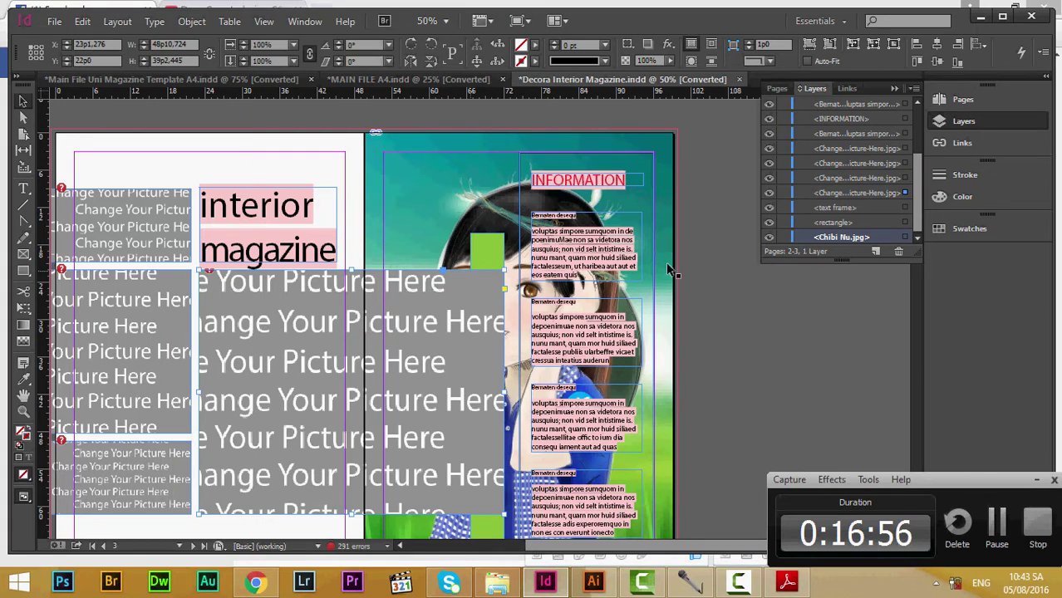
pyautogui.scroll(1, 831, 218)
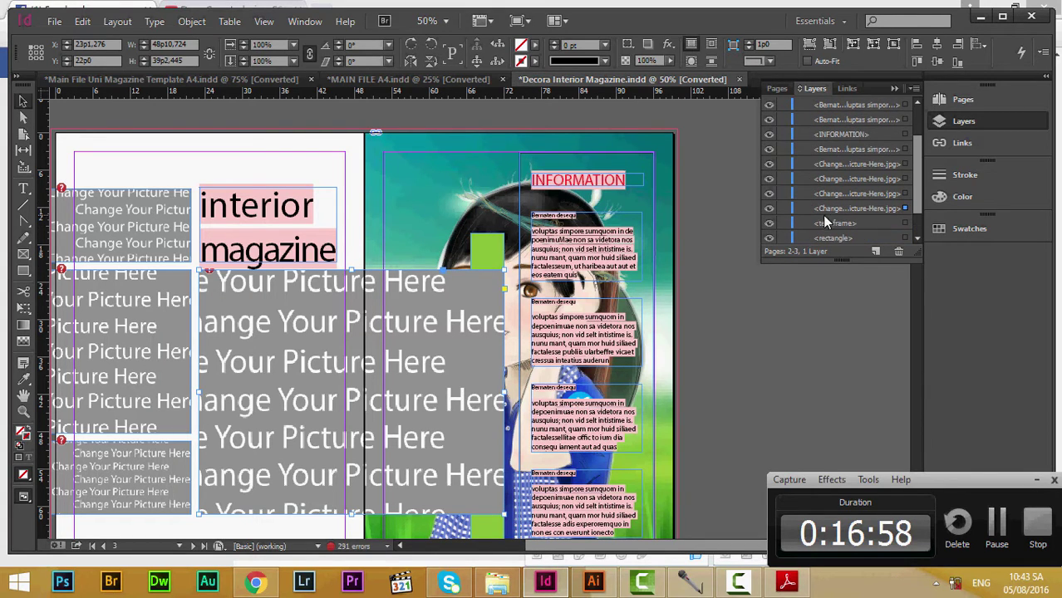
pyautogui.hotkey('ctrl', 'l')
pyautogui.click(451, 292)
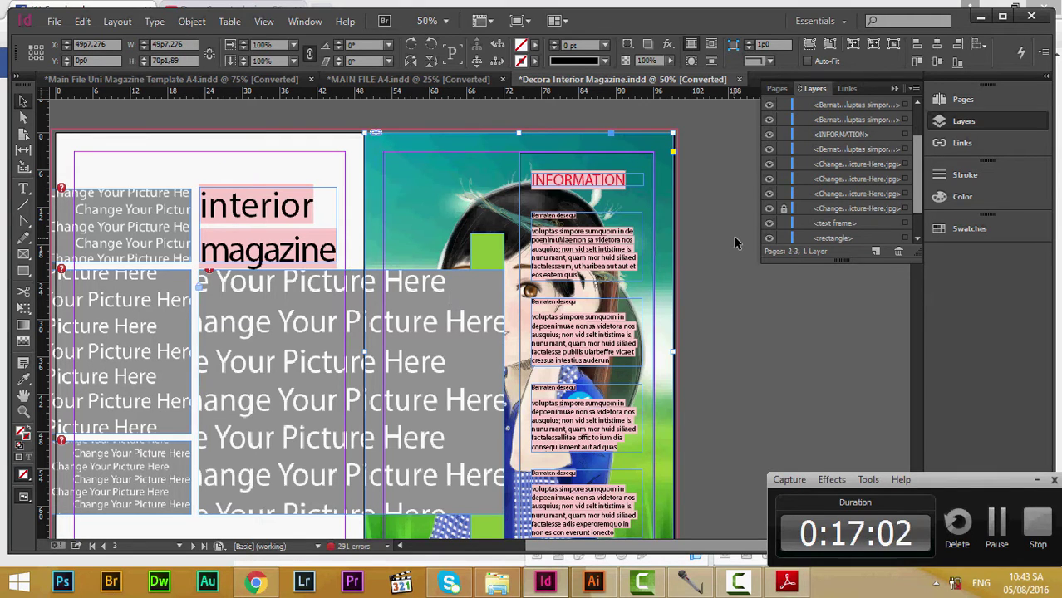
# Step: Unlock the large placeholder picture, switch its visibility off and on again, and clear the selection
pyautogui.click(770, 211)
pyautogui.click(771, 211)
pyautogui.click(770, 211)
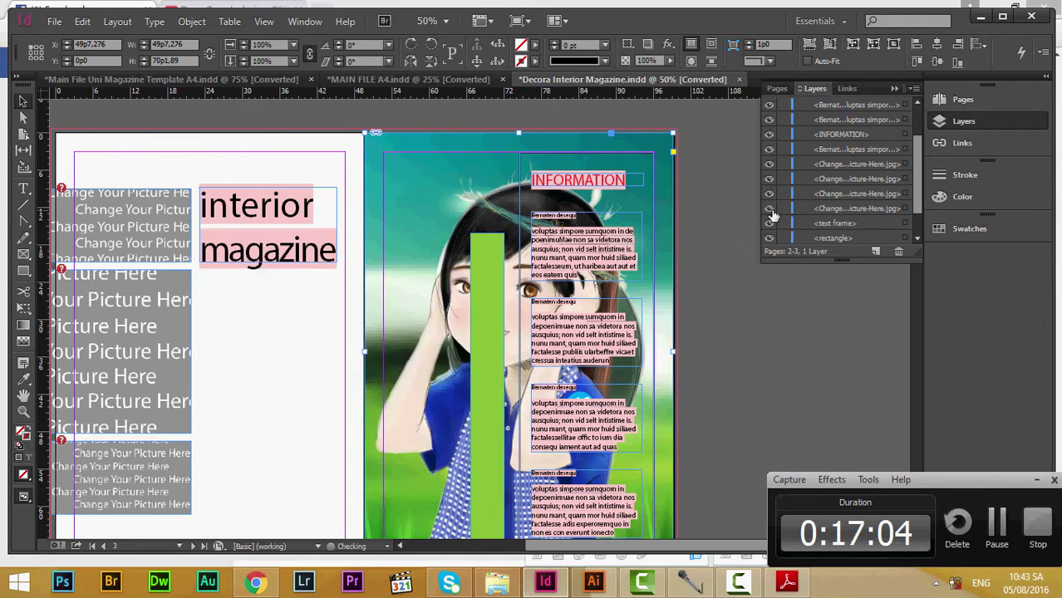
pyautogui.click(770, 211)
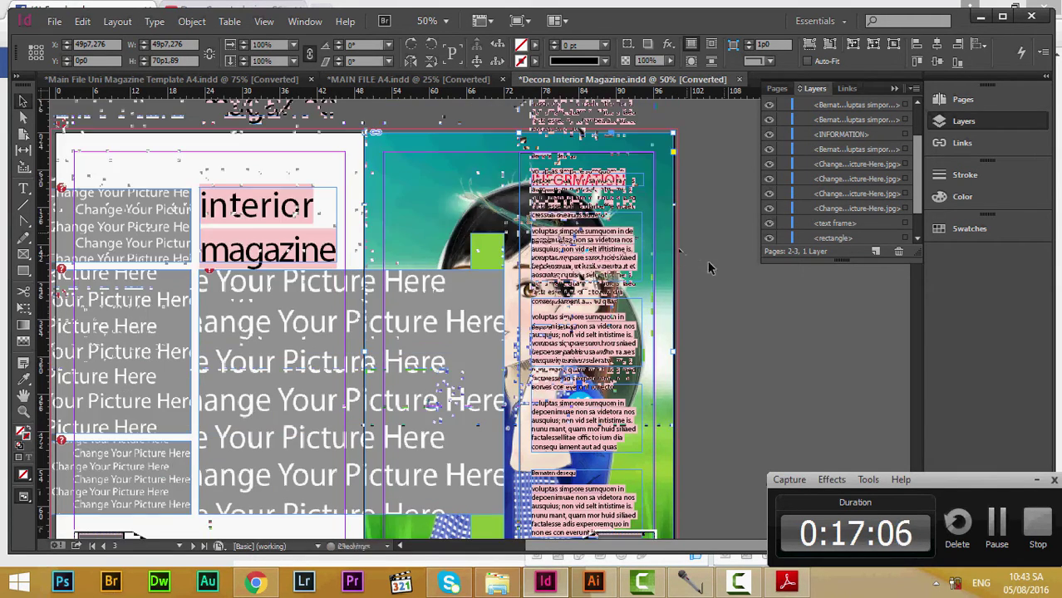
pyautogui.scroll(1, 737, 370)
pyautogui.click(735, 371)
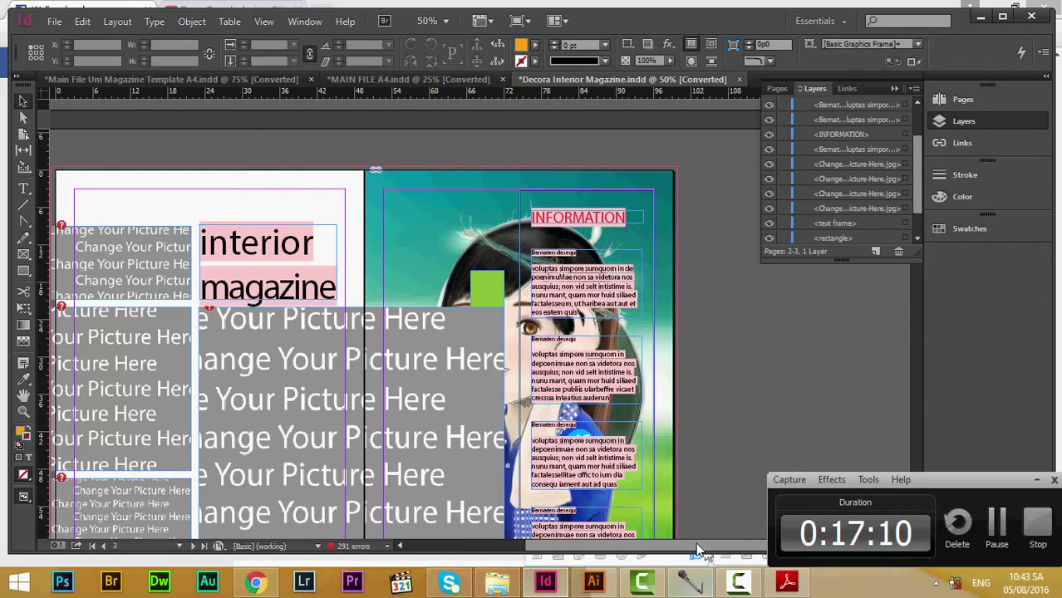
# Step: Review spread 2-3 with the full-page picture, and look through the following spreads past the contents to page 9
pyautogui.moveTo(698, 546); pyautogui.dragTo(645, 546)
pyautogui.scroll(-4, 549, 320)
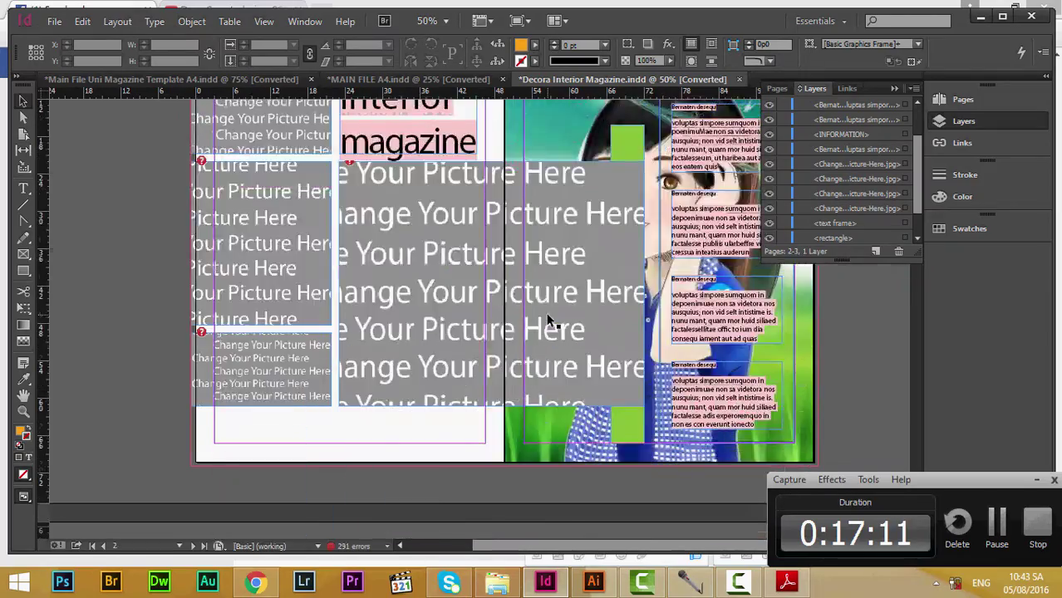
pyautogui.scroll(6, 549, 320)
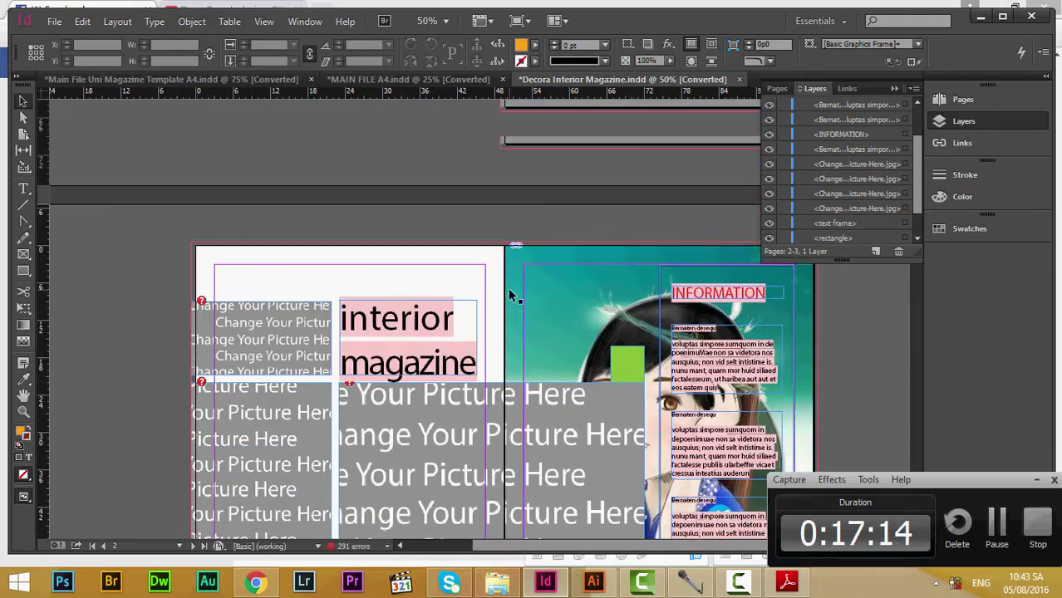
pyautogui.scroll(-2, 523, 295)
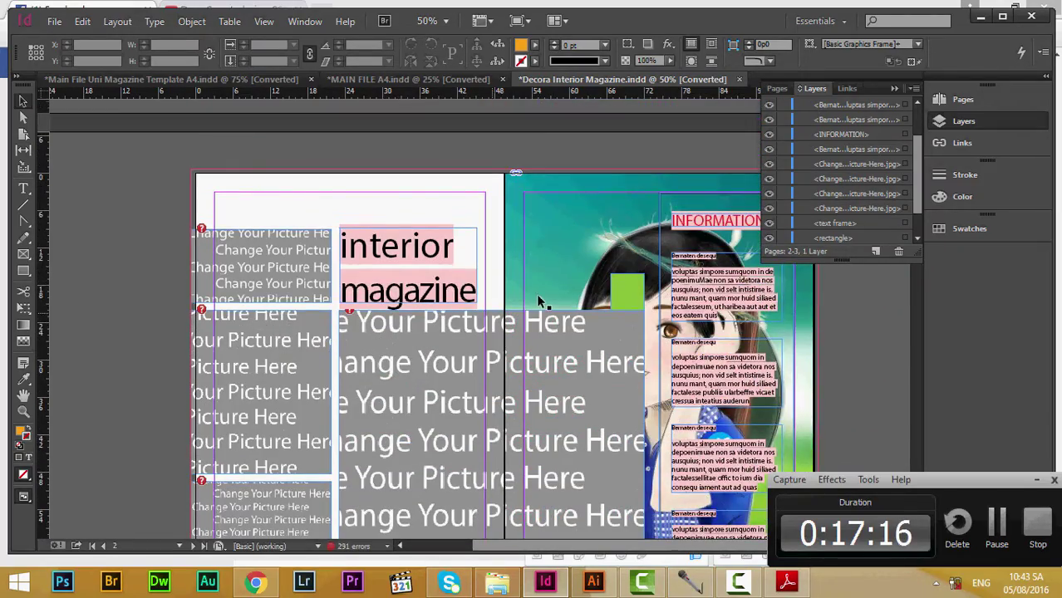
pyautogui.hscroll(2, 579, 492)
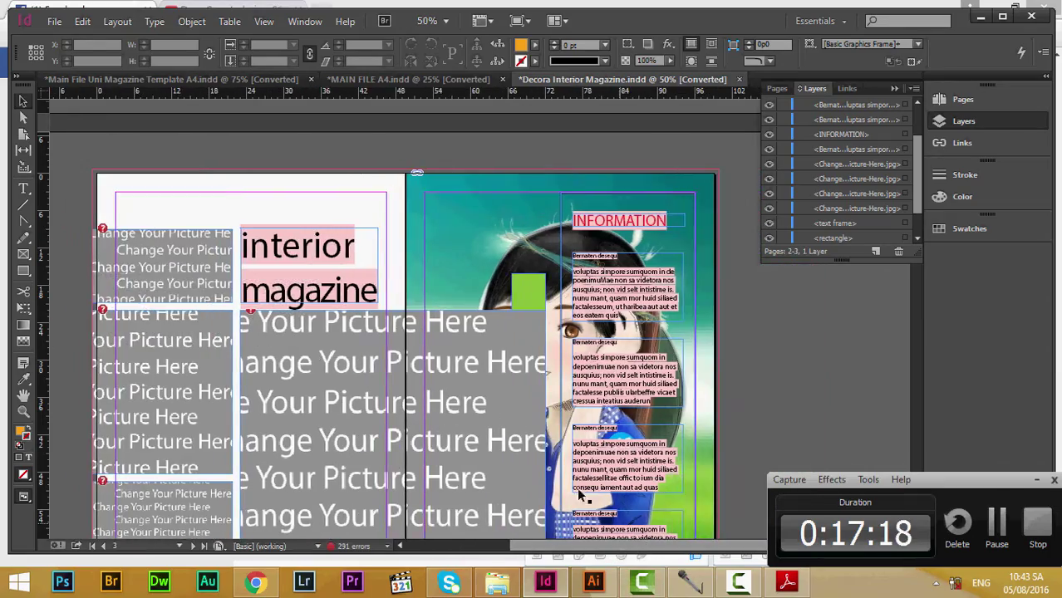
pyautogui.scroll(-14, 579, 493)
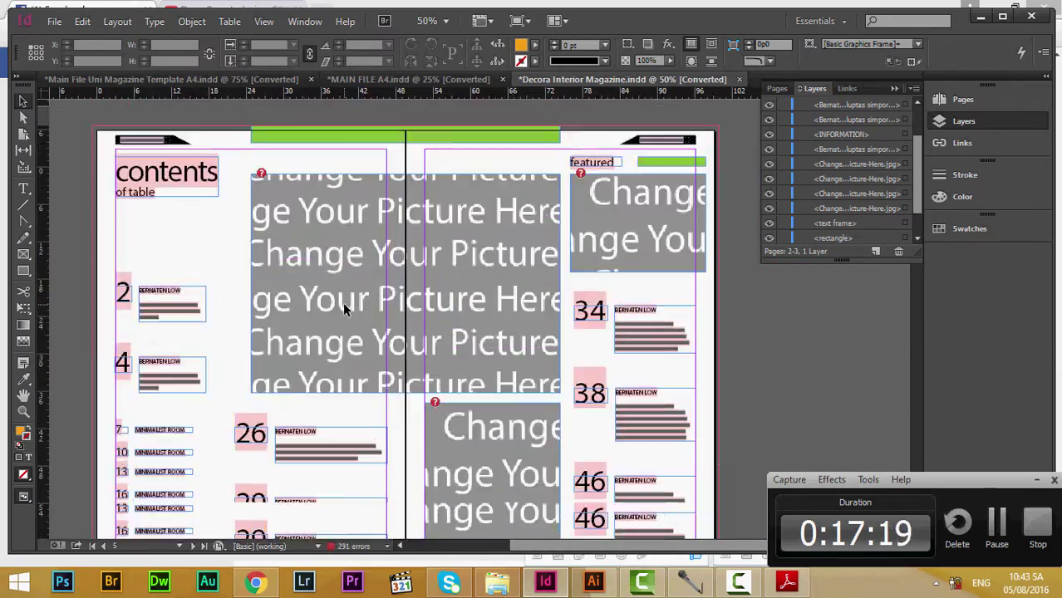
pyautogui.scroll(-20, 344, 309)
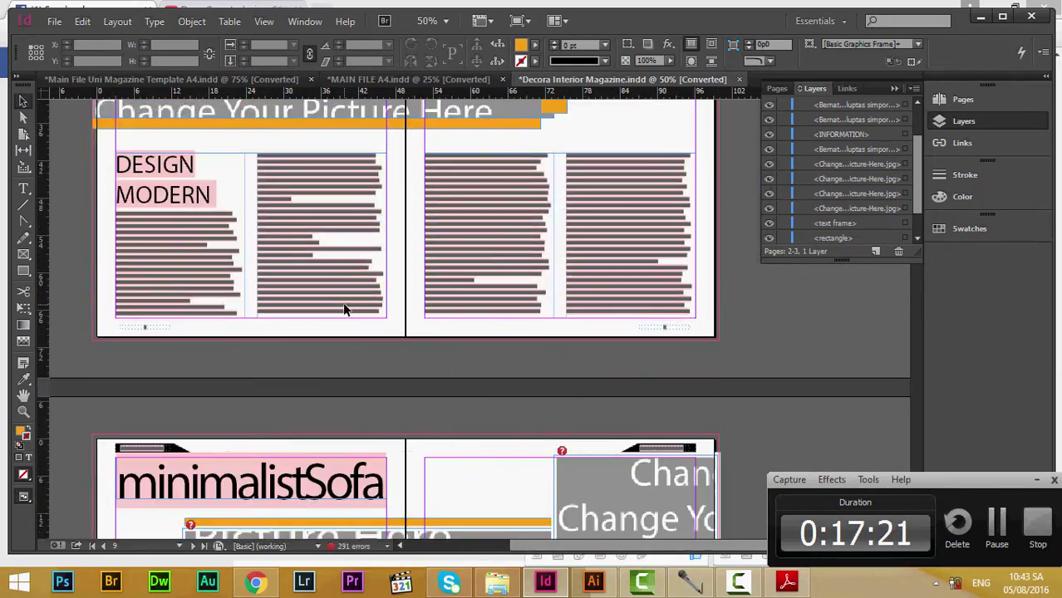
# Step: Look through the spreads that follow page 9, as far as spread 22-23
pyautogui.scroll(-20, 344, 309)
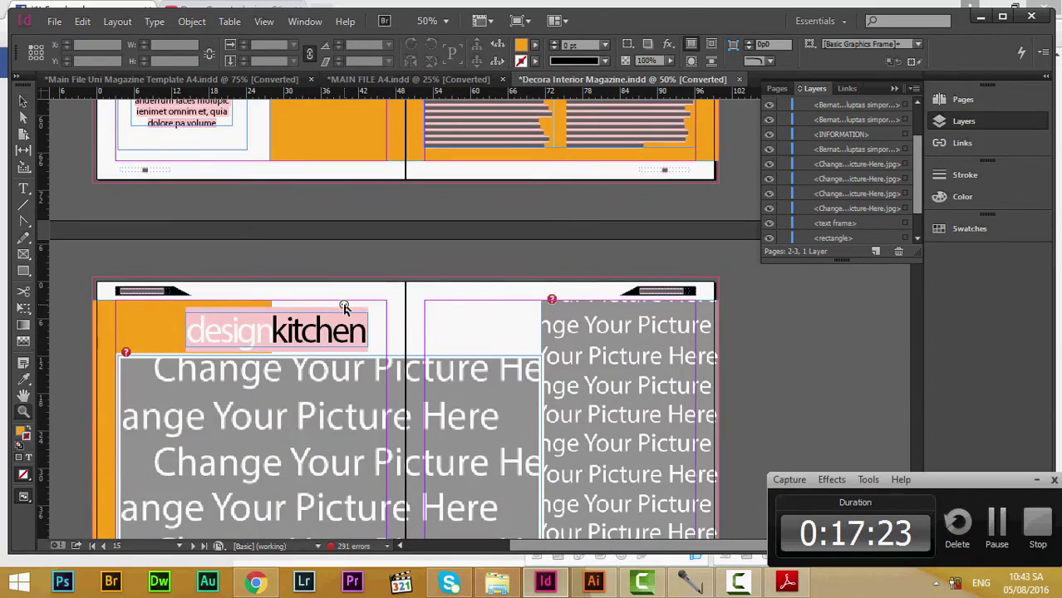
pyautogui.hotkey('ctrl', '-')
pyautogui.scroll(-12, 445, 345)
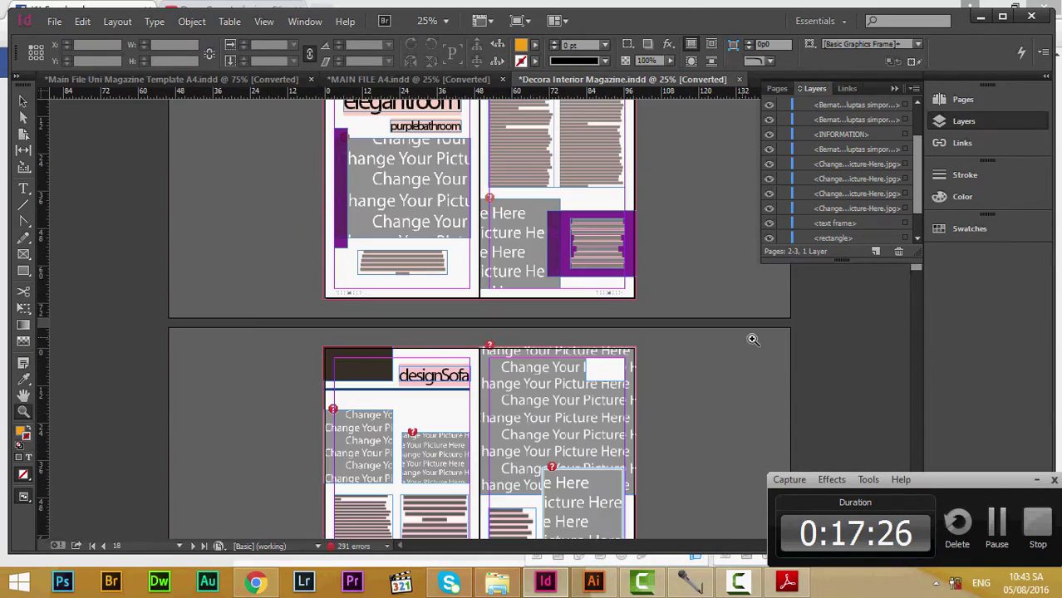
pyautogui.press('pagedown')
pyautogui.press('pageup')
pyautogui.press('pagedown')
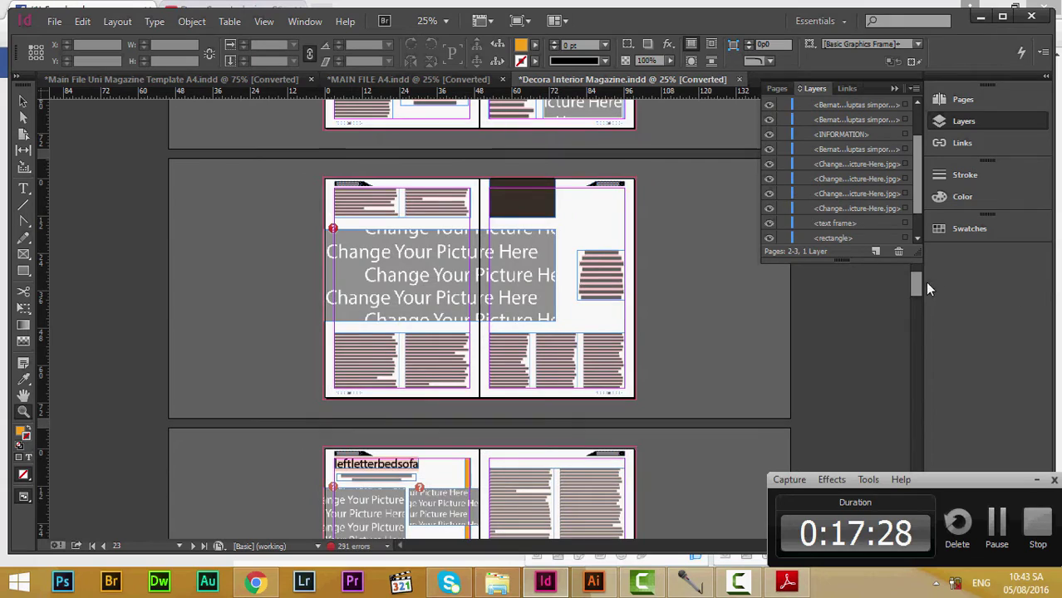
pyautogui.moveTo(915, 287)
pyautogui.mouseDown()
pyautogui.moveTo(914, 332)
pyautogui.moveTo(916, 272)
pyautogui.moveTo(914, 282)
pyautogui.mouseUp()
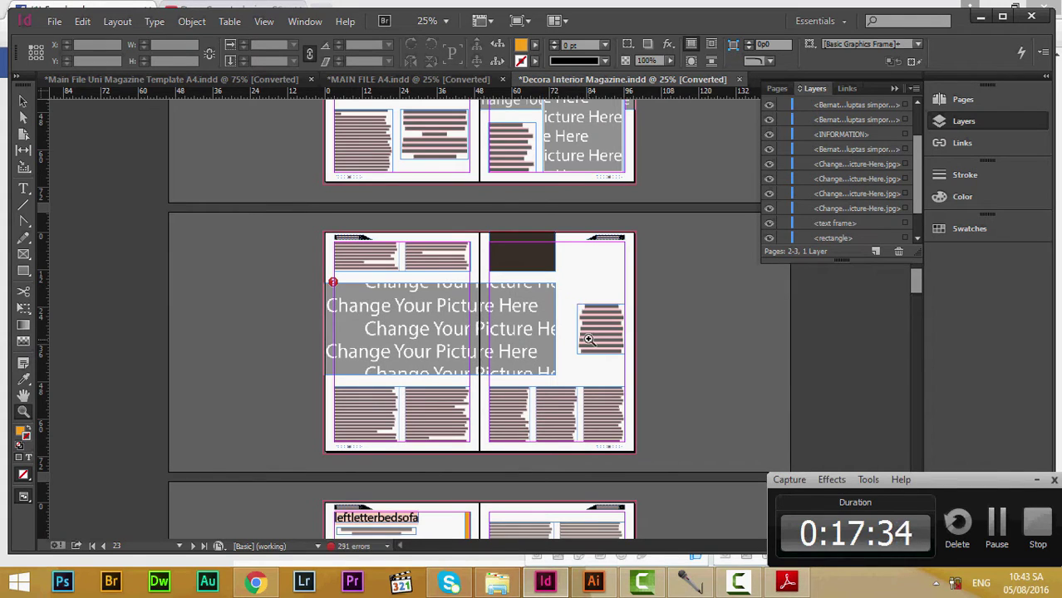
# Step: Narrow the large placeholder picture on spread 22-23 to about 43p7 so it ends on page 22, and deselect it
pyautogui.click(583, 338)
pyautogui.click(28, 101)
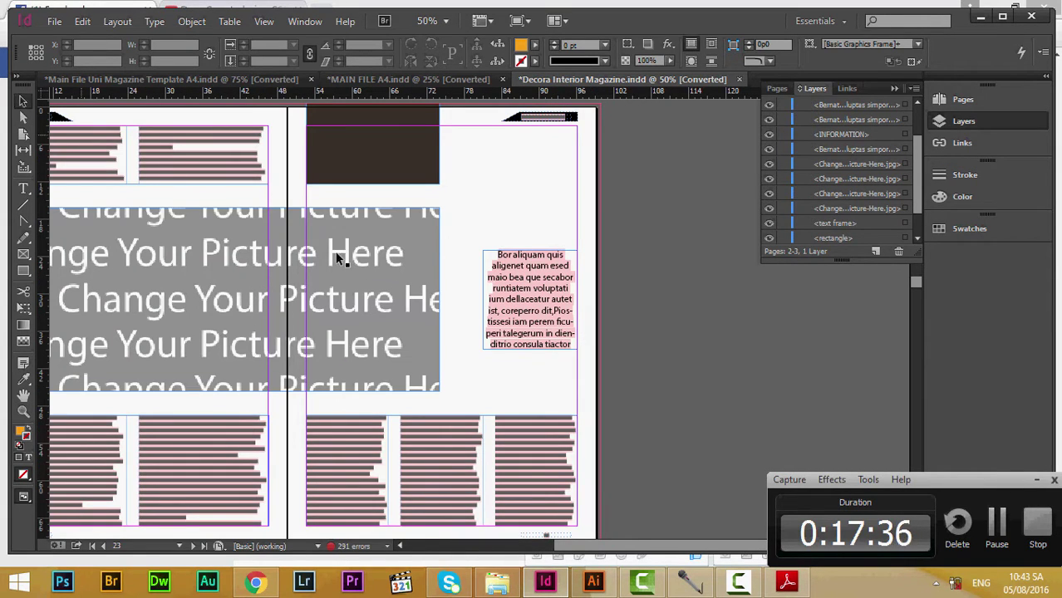
pyautogui.click(442, 298)
pyautogui.moveTo(442, 299); pyautogui.dragTo(246, 301)
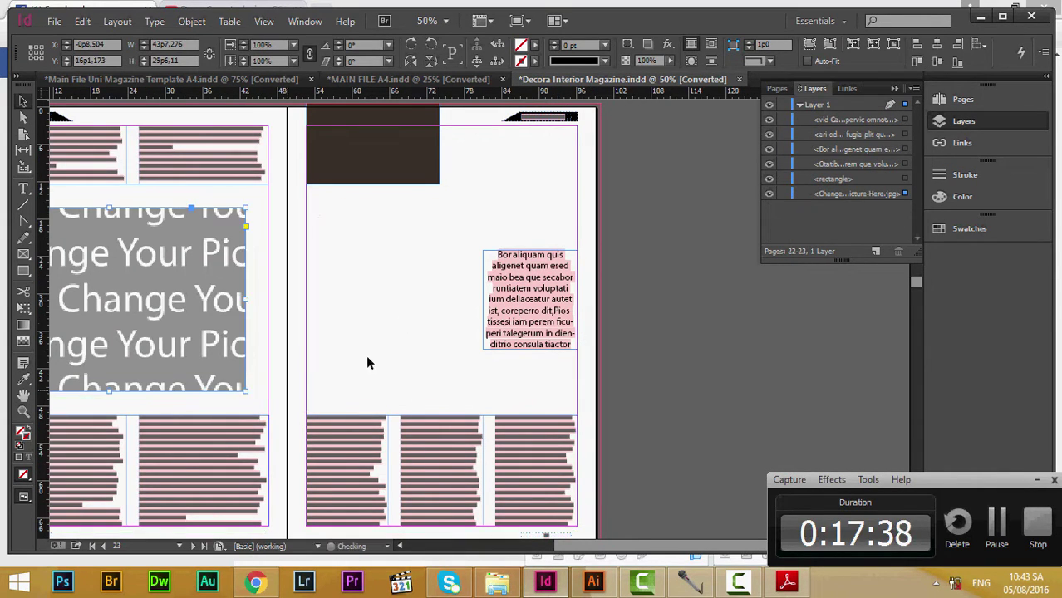
pyautogui.click(375, 339)
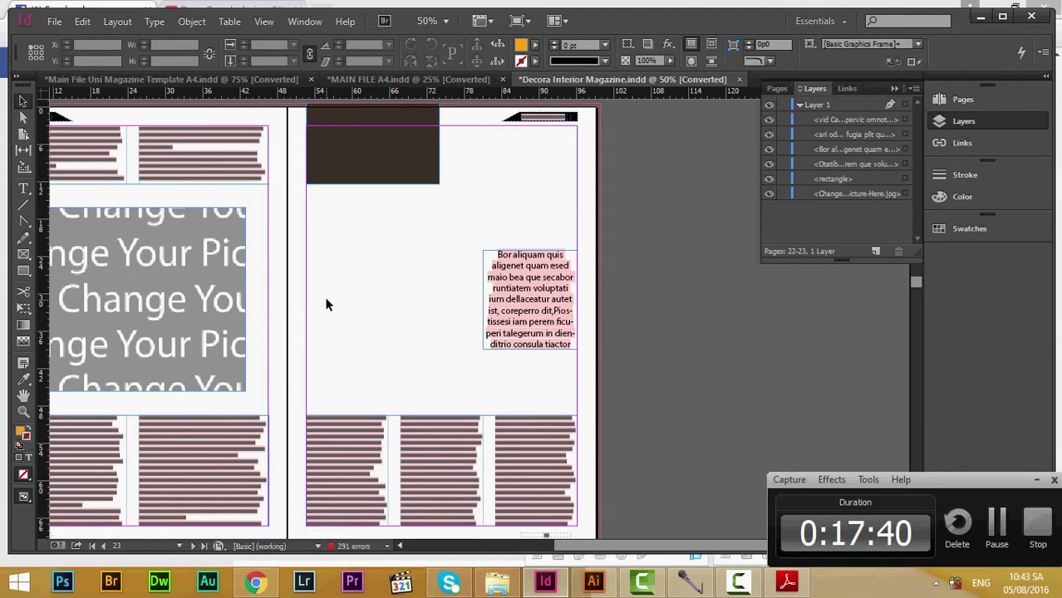
# Step: Draw an empty rectangle frame covering all of page 23, 49p7,276 by 70p1,89, and send it to the bottom of Layer 1's stack
pyautogui.scroll(1, 328, 304)
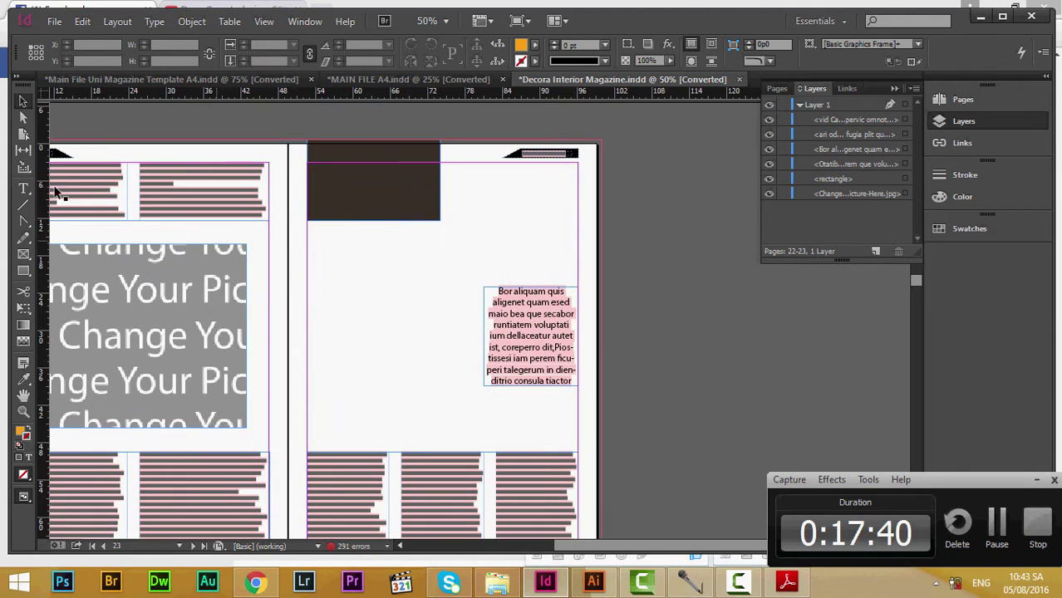
pyautogui.click(20, 259)
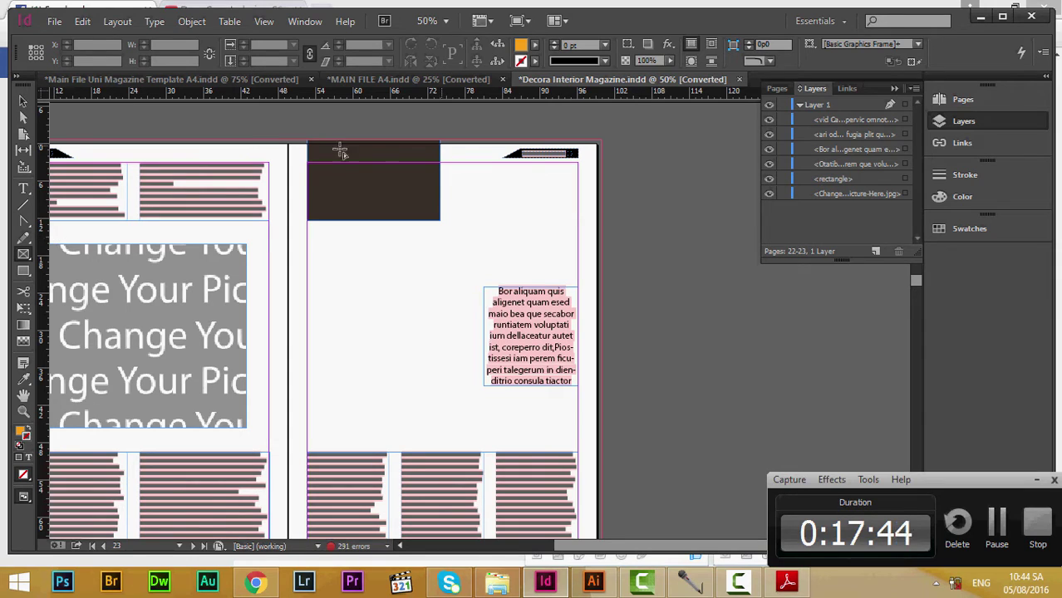
pyautogui.moveTo(288, 146); pyautogui.dragTo(597, 526)
pyautogui.scroll(3, 631, 390)
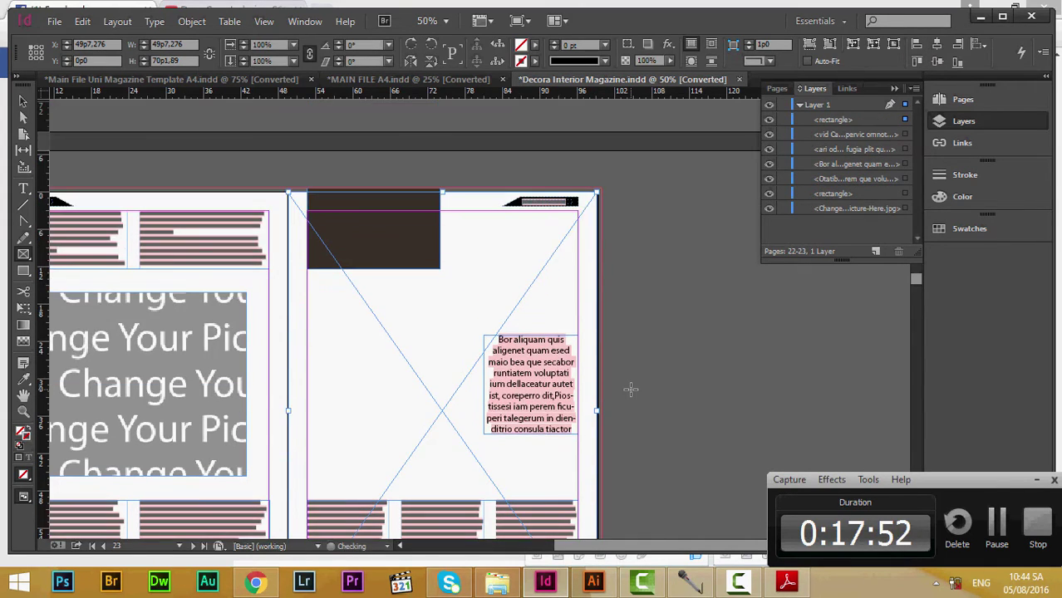
pyautogui.scroll(1, 631, 390)
pyautogui.moveTo(838, 122); pyautogui.dragTo(844, 218)
pyautogui.scroll(-2, 646, 346)
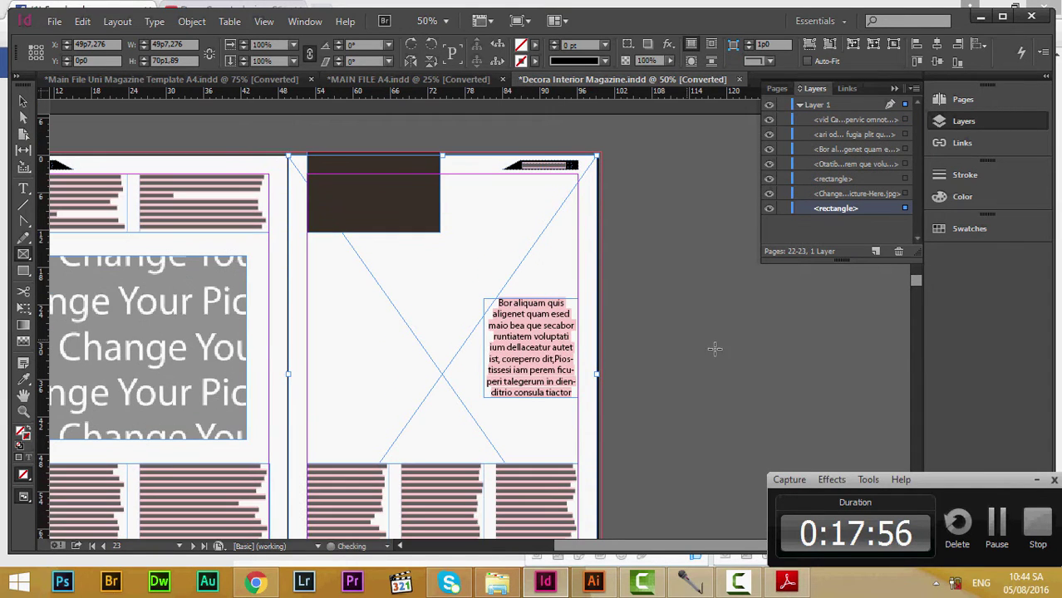
# Step: Switch to Illustrator and copy all the artwork on the Artboard 2 layer of Damask 6.ai
pyautogui.click(593, 583)
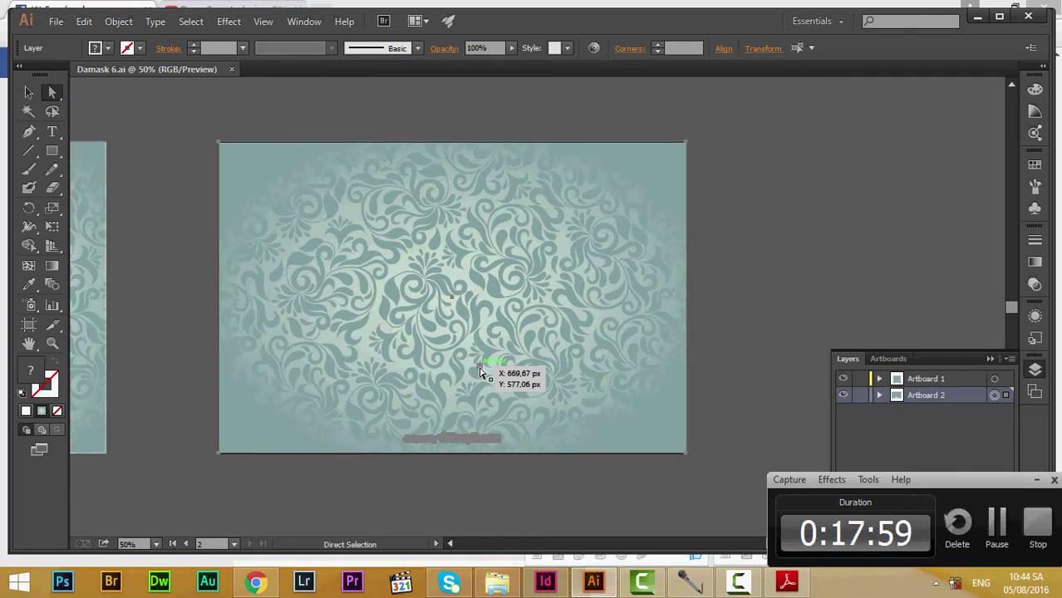
pyautogui.click(27, 96)
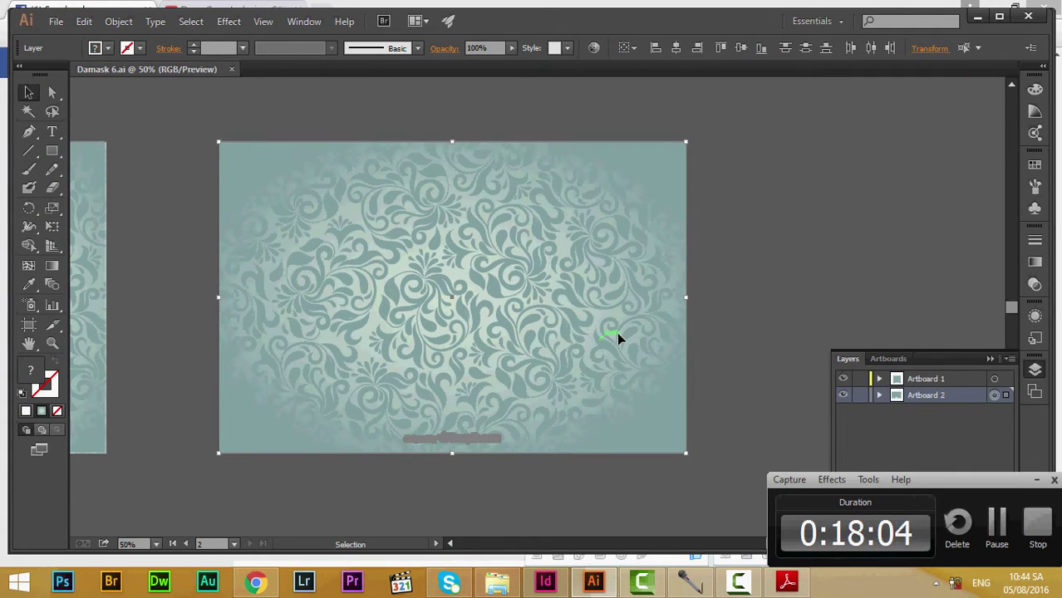
pyautogui.click(305, 105)
pyautogui.click(29, 93)
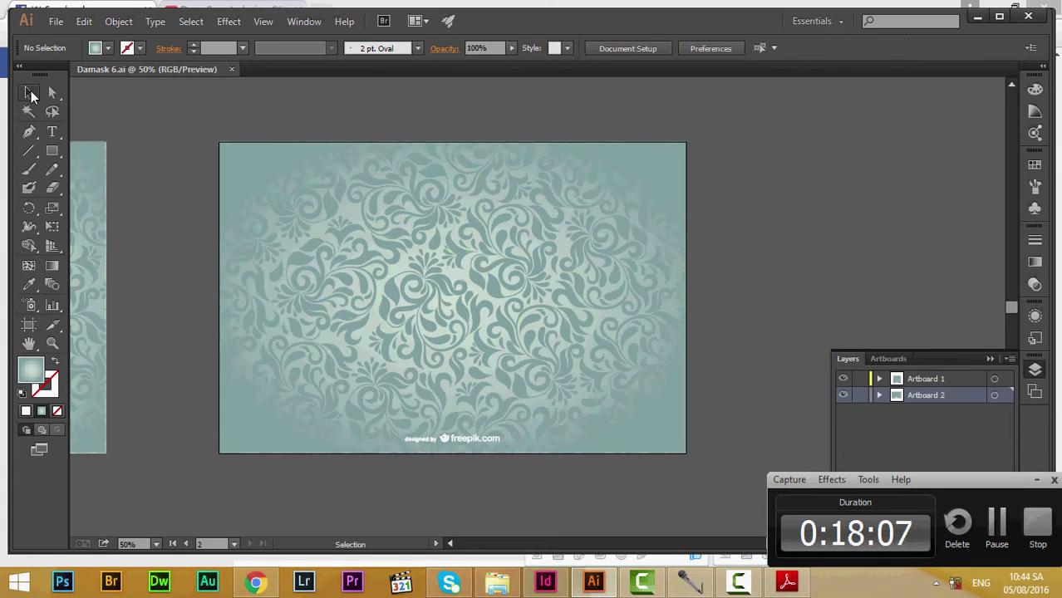
pyautogui.click(444, 292)
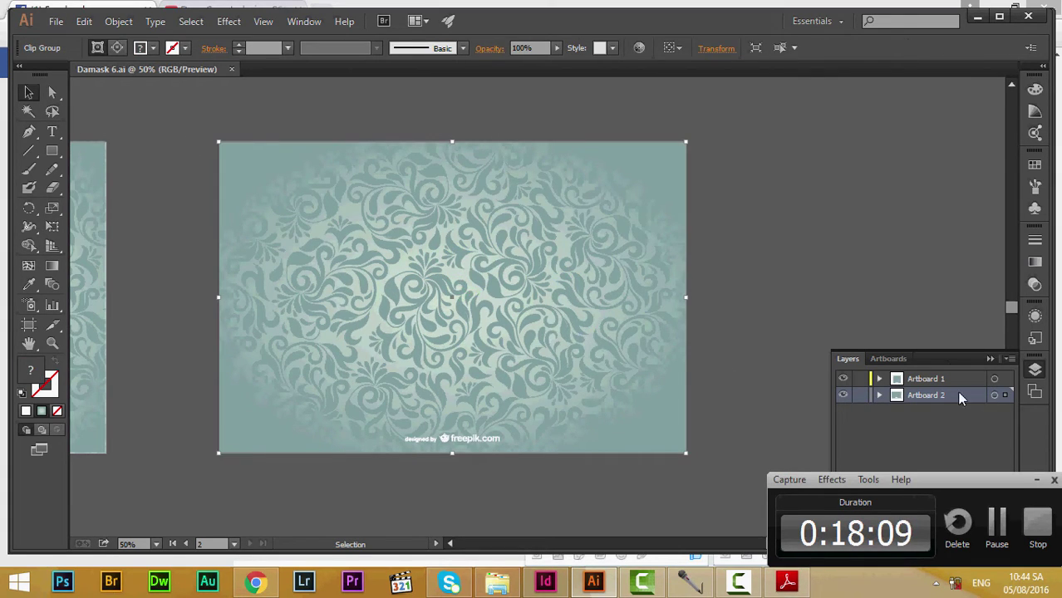
pyautogui.click(994, 395)
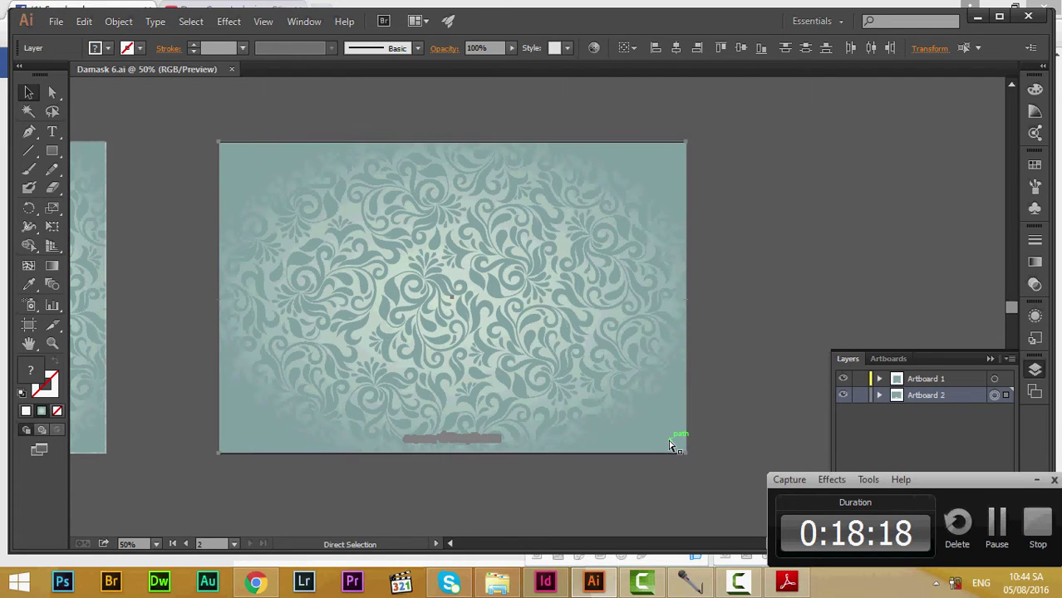
# Step: Switch back to InDesign and paste the damask artwork onto spread 22-23 as embedded EPS, leaving it deselected
pyautogui.click(532, 585)
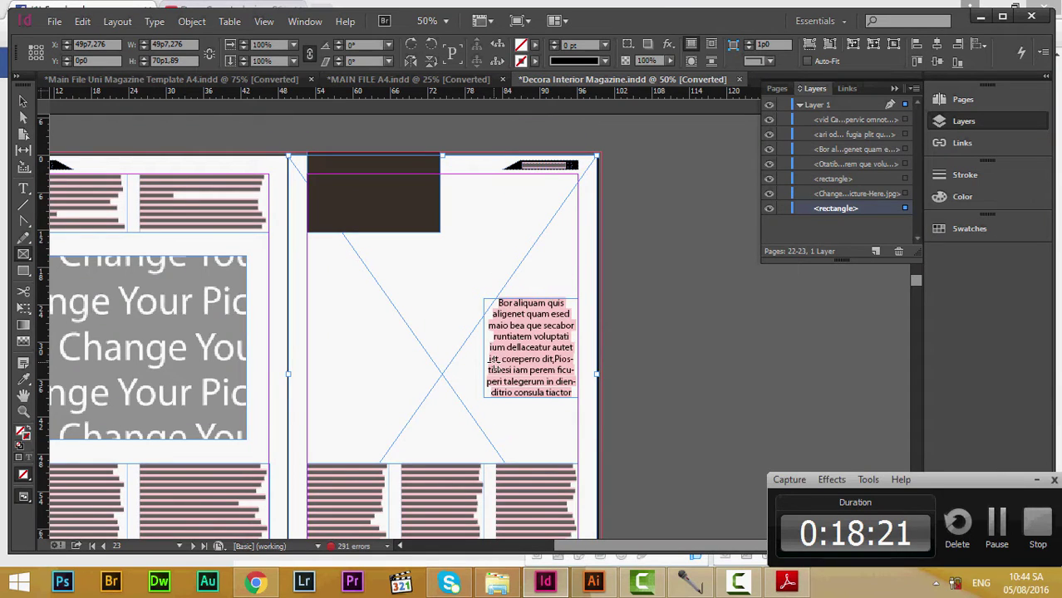
pyautogui.hotkey('ctrl', 'v')
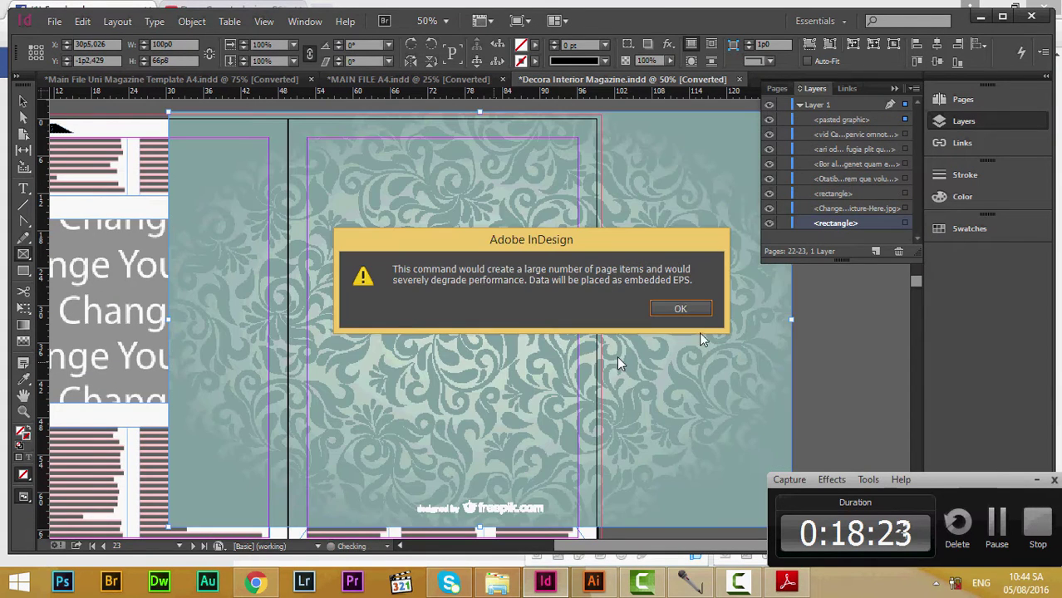
pyautogui.click(680, 309)
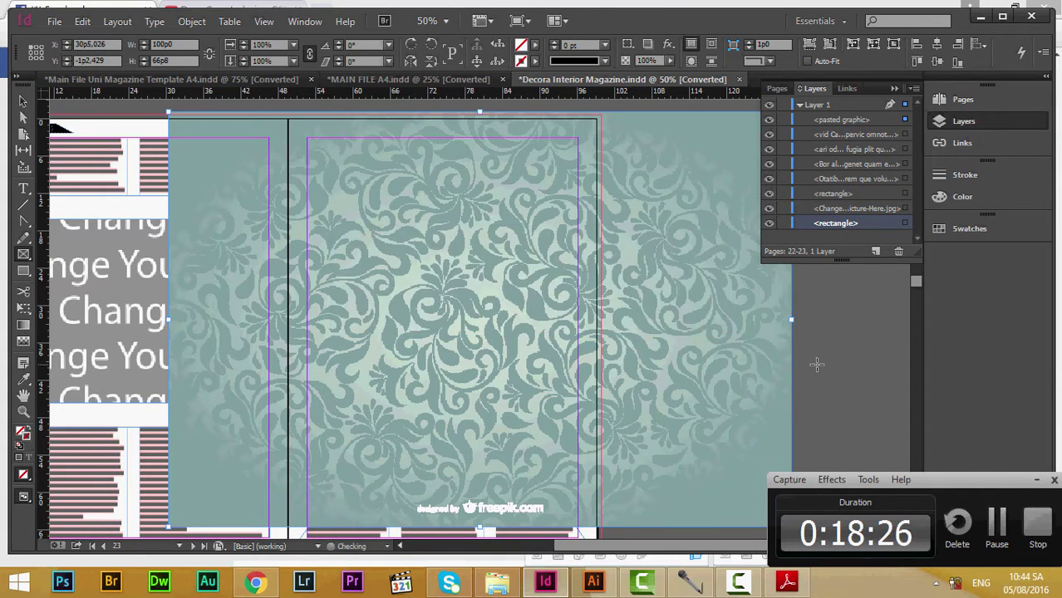
pyautogui.click(814, 360)
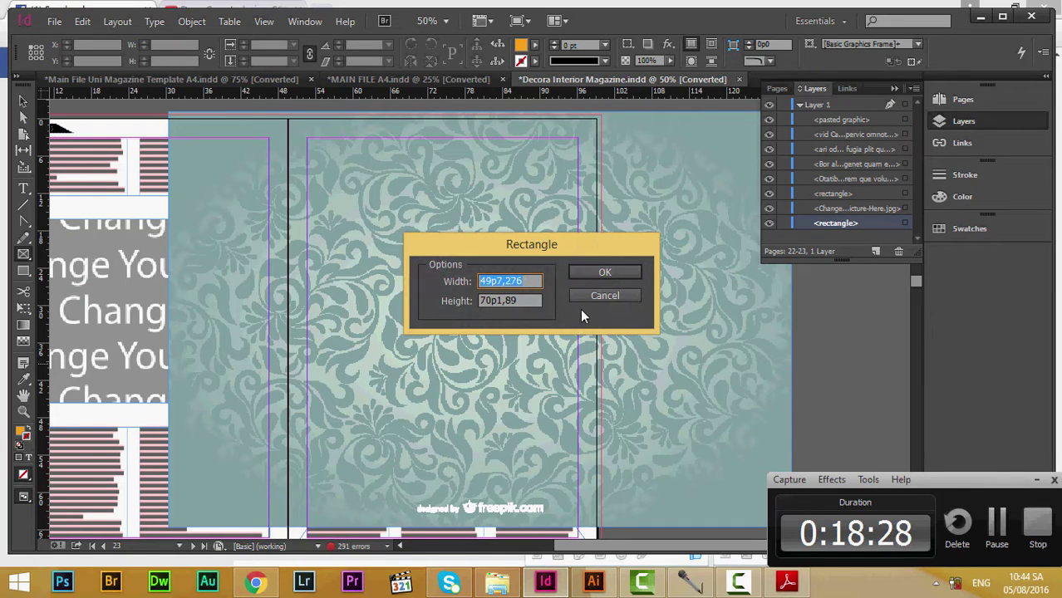
pyautogui.click(605, 296)
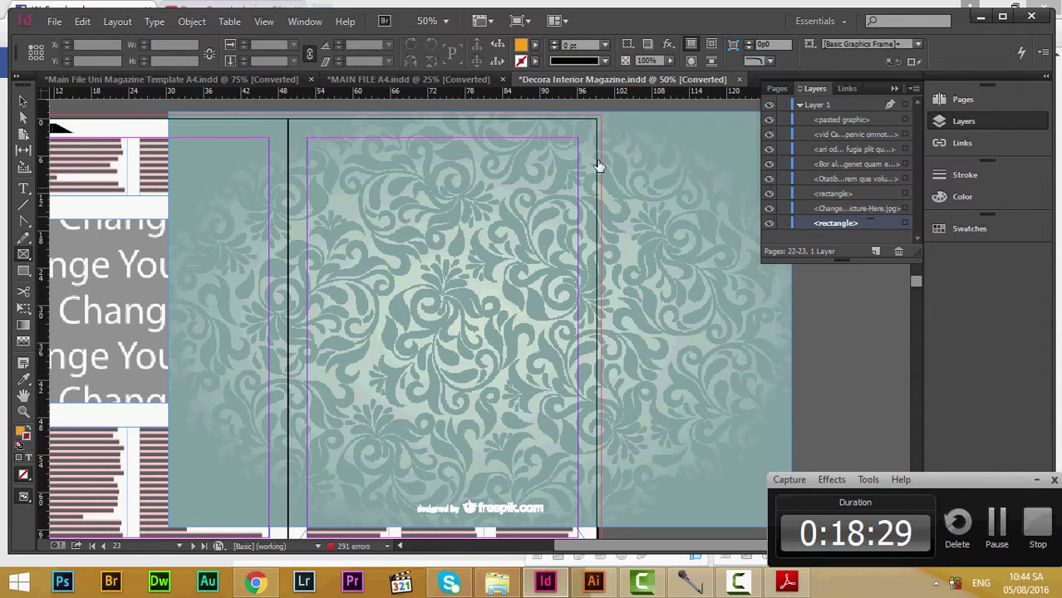
# Step: Select the pasted damask graphic and examine how it covers spread 22-23 compared with the neighbouring spreads, then deselect it
pyautogui.click(23, 102)
pyautogui.click(299, 240)
pyautogui.click(916, 397)
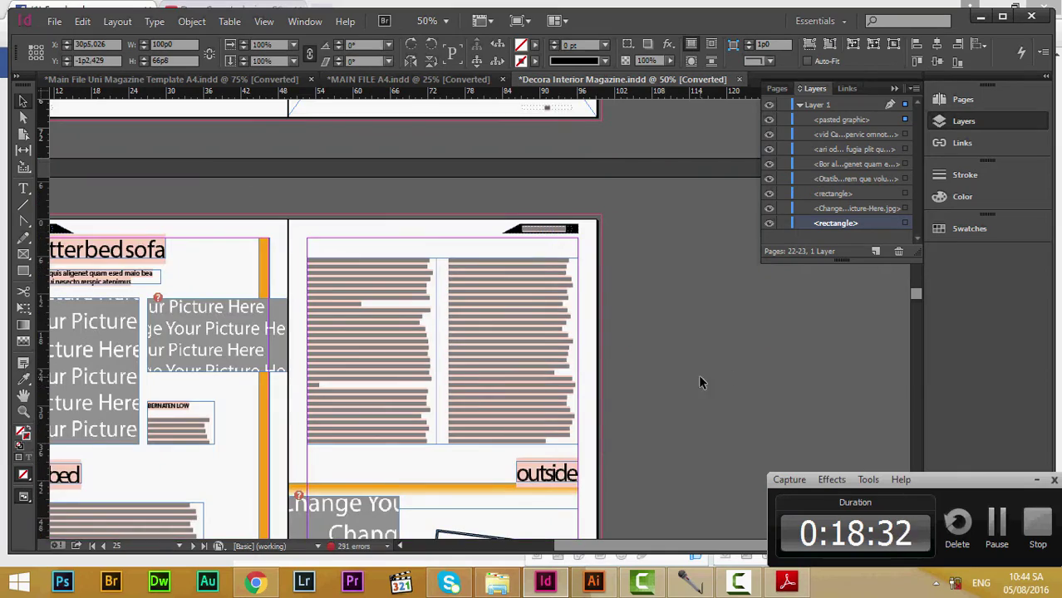
pyautogui.scroll(6, 669, 325)
pyautogui.scroll(-4, 668, 325)
pyautogui.scroll(12, 669, 324)
pyautogui.scroll(1, 839, 362)
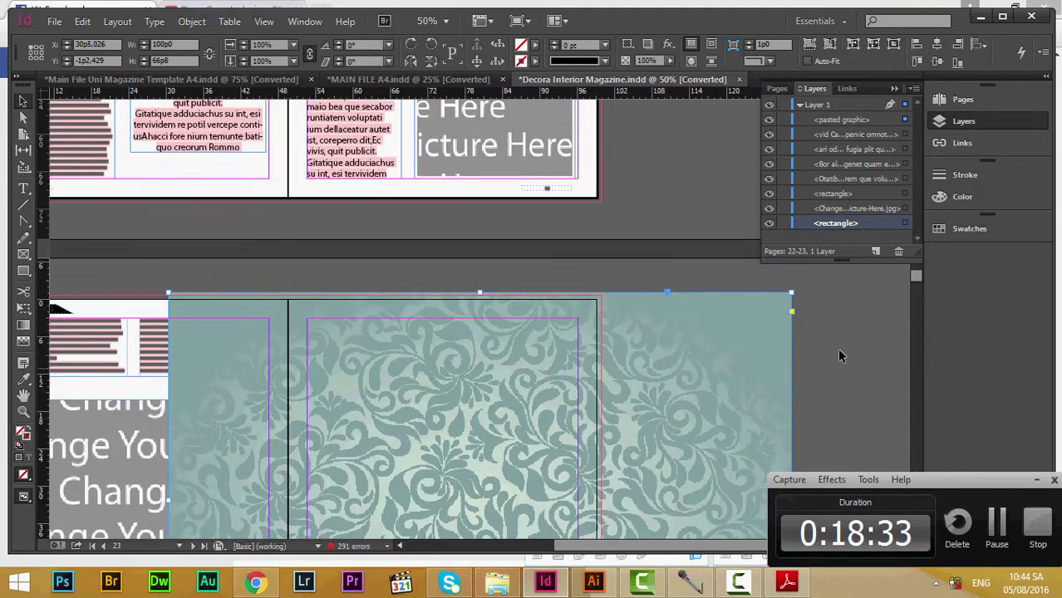
pyautogui.scroll(-4, 764, 349)
pyautogui.scroll(2, 794, 339)
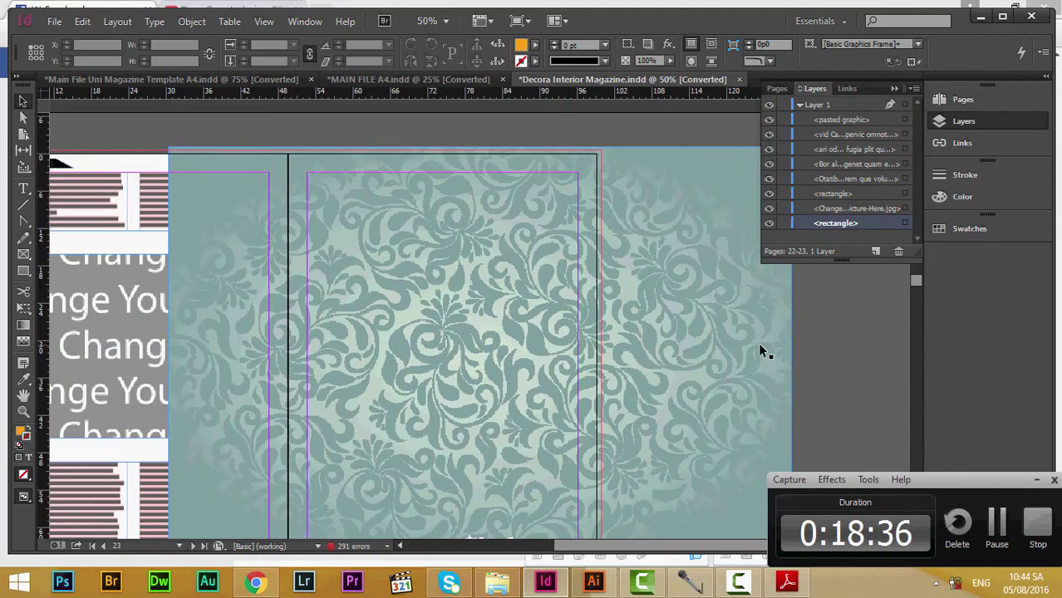
pyautogui.scroll(1, 612, 346)
# Step: Toggle the visibility of the pasted damask graphic on spread 22-23 a few times and leave it hidden
pyautogui.click(820, 122)
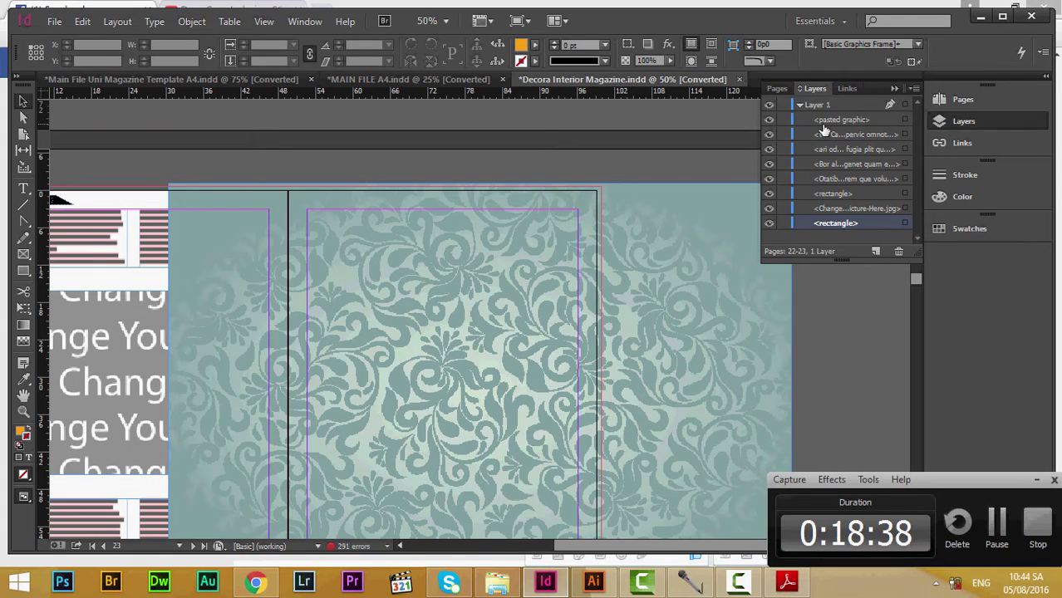
pyautogui.click(769, 122)
pyautogui.click(769, 121)
pyautogui.click(770, 121)
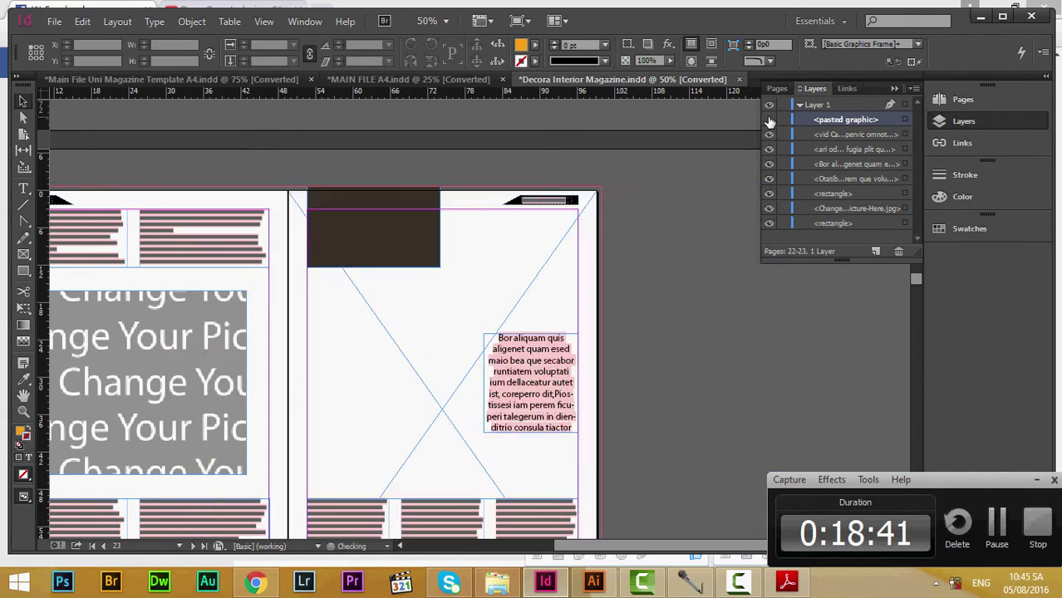
pyautogui.click(770, 120)
pyautogui.click(770, 120)
# Step: Select the empty full-page rectangle frame on page 23 and paste the copied damask artwork into it
pyautogui.scroll(-2, 669, 248)
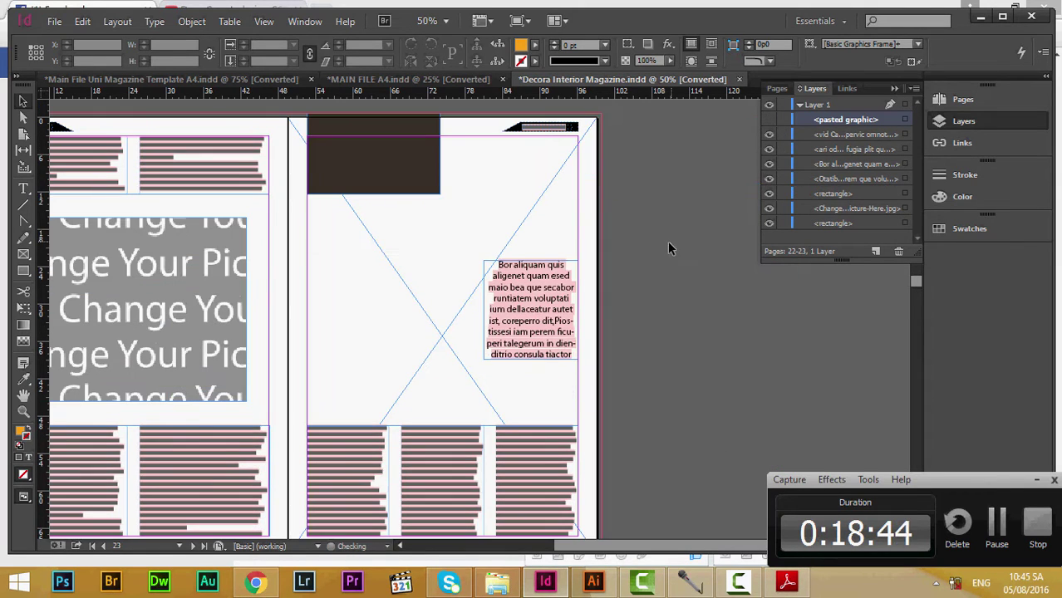
pyautogui.scroll(-4, 586, 325)
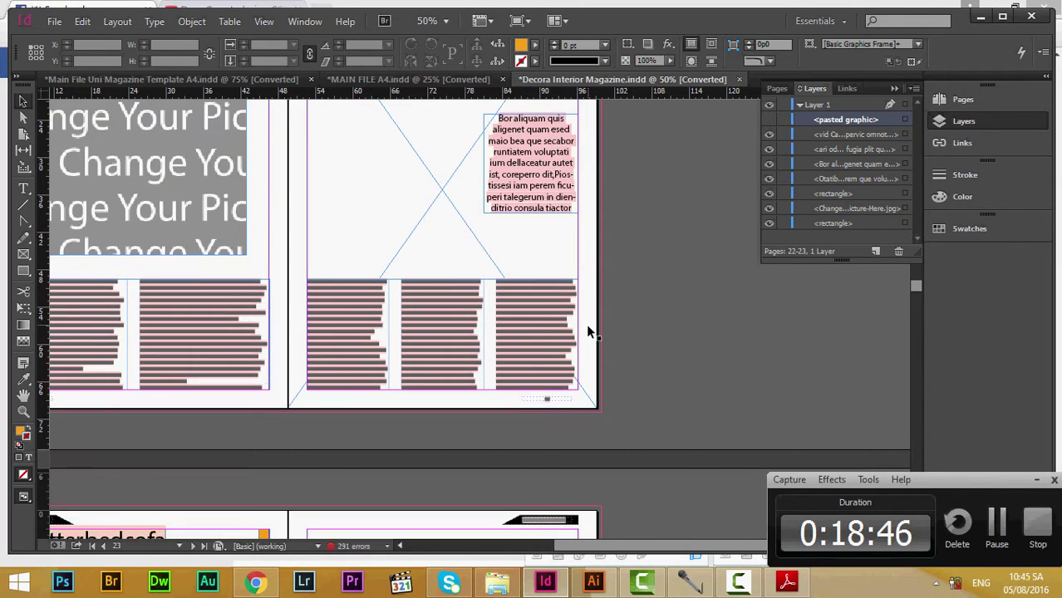
pyautogui.scroll(2, 293, 215)
pyautogui.scroll(4, 292, 214)
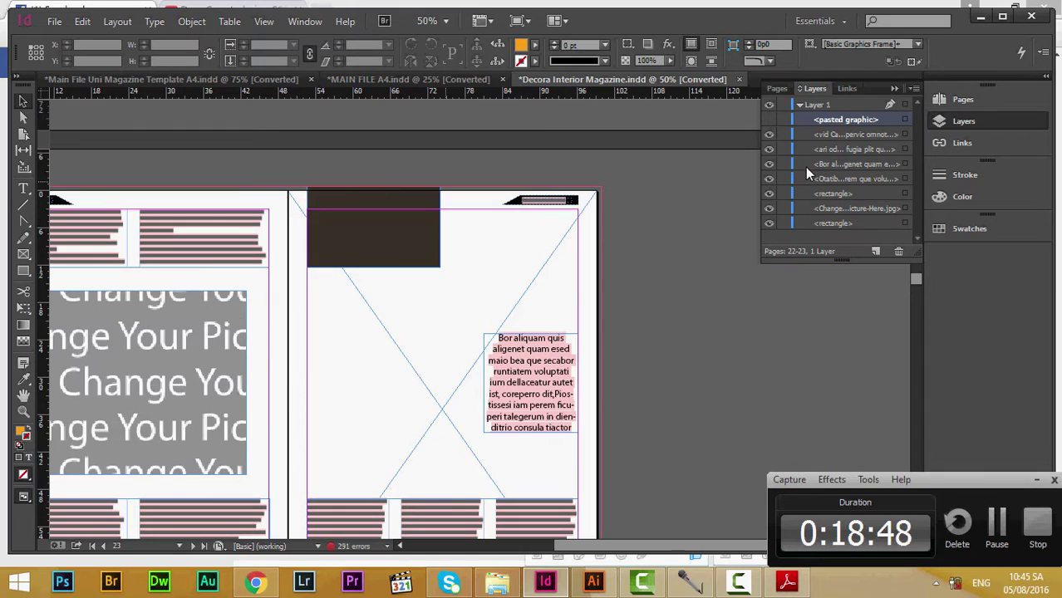
pyautogui.click(833, 224)
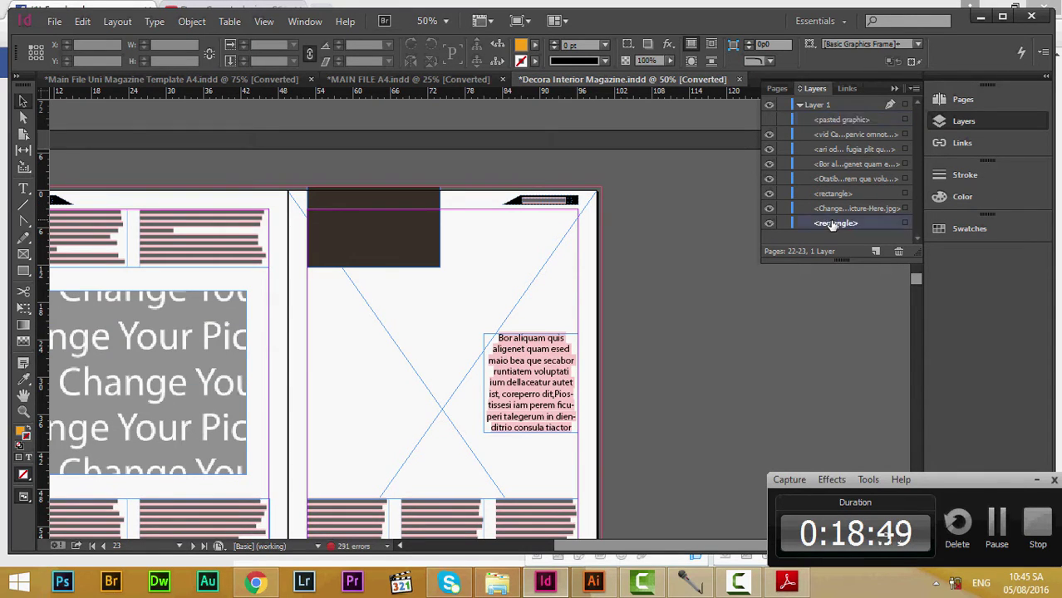
pyautogui.click(295, 214)
pyautogui.scroll(-3, 379, 258)
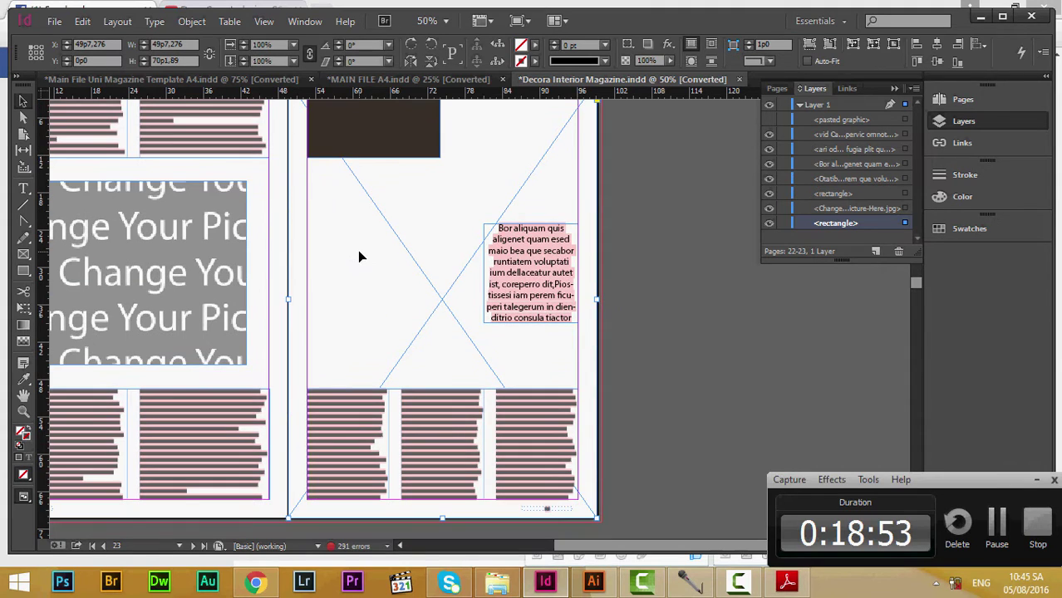
pyautogui.click(82, 22)
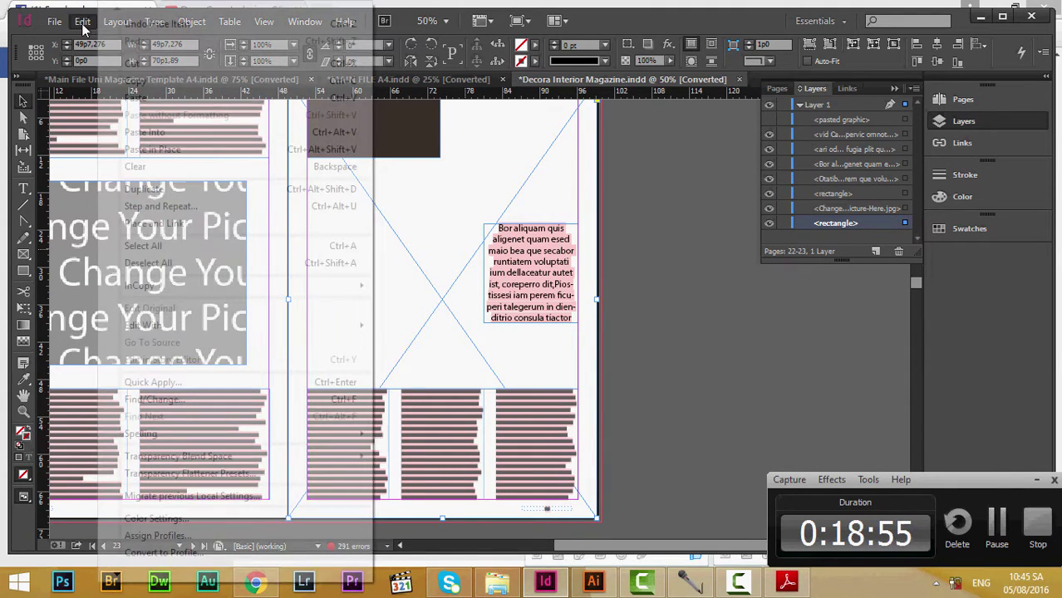
pyautogui.click(162, 136)
pyautogui.scroll(1, 184, 150)
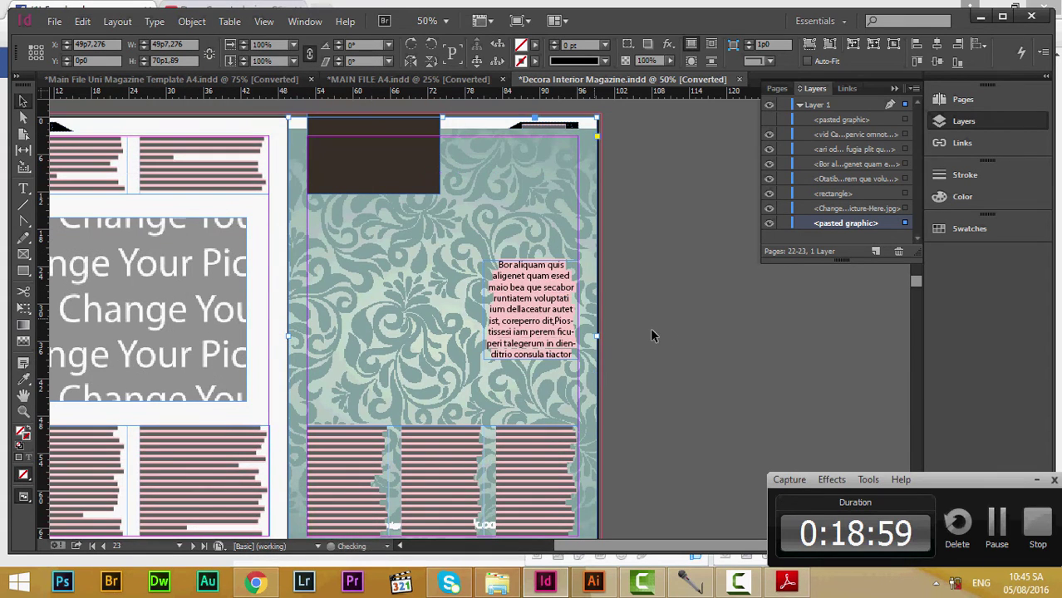
# Step: Fit the pasted damask artwork so it fills its full-page frame on page 23, leave it deselected and check the page coverage
pyautogui.click(194, 22)
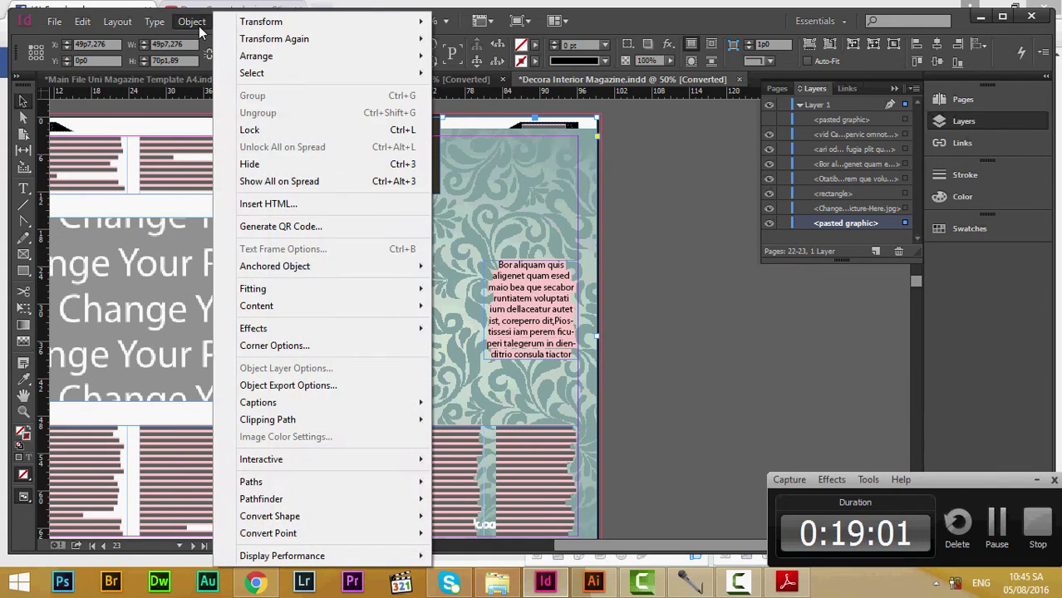
pyautogui.moveTo(275, 289)
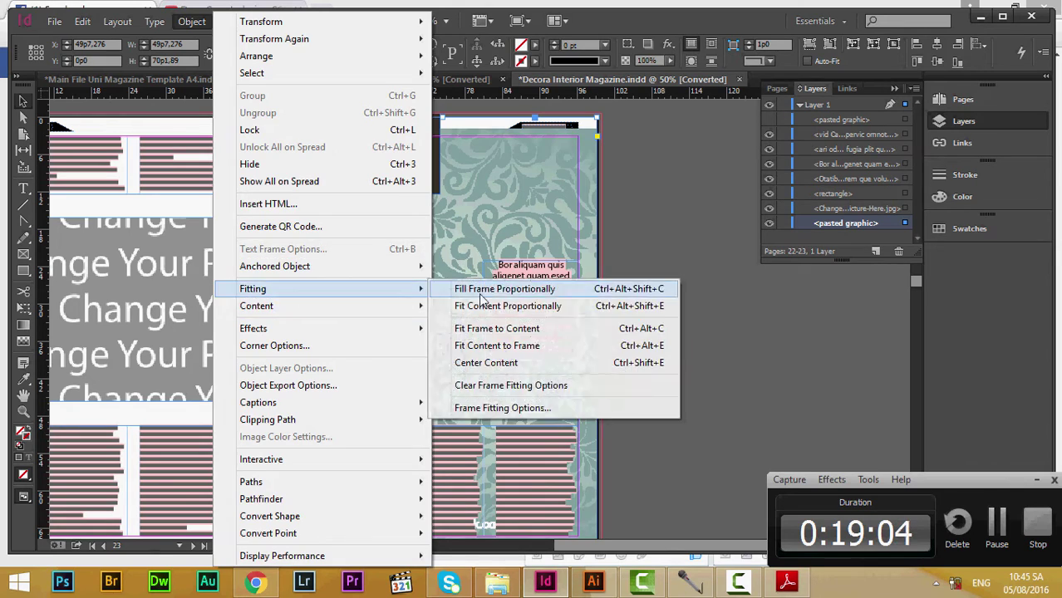
pyautogui.click(511, 381)
pyautogui.click(628, 387)
pyautogui.scroll(-4, 628, 386)
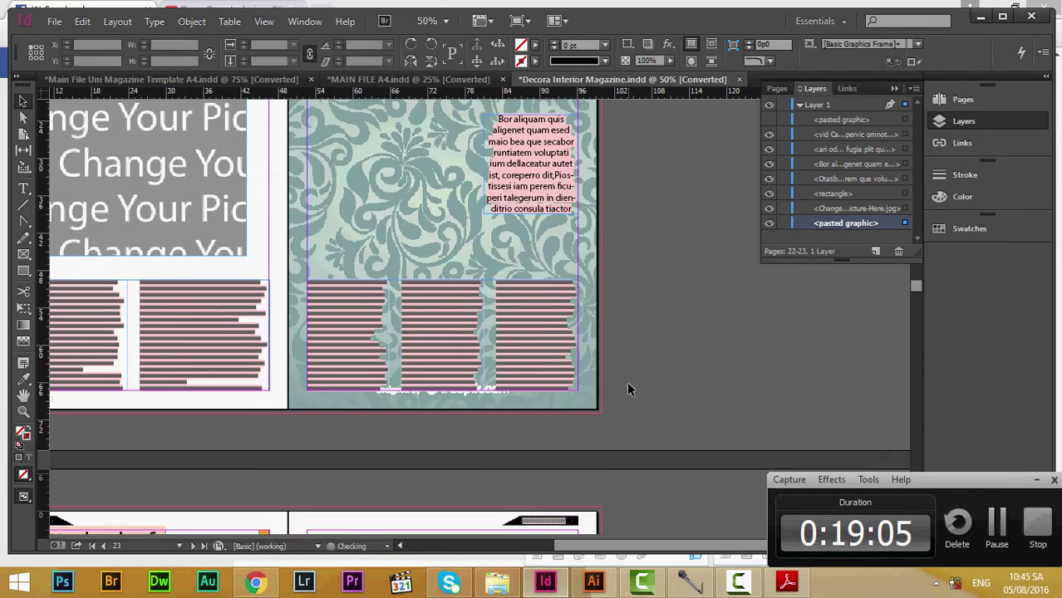
pyautogui.scroll(4, 628, 386)
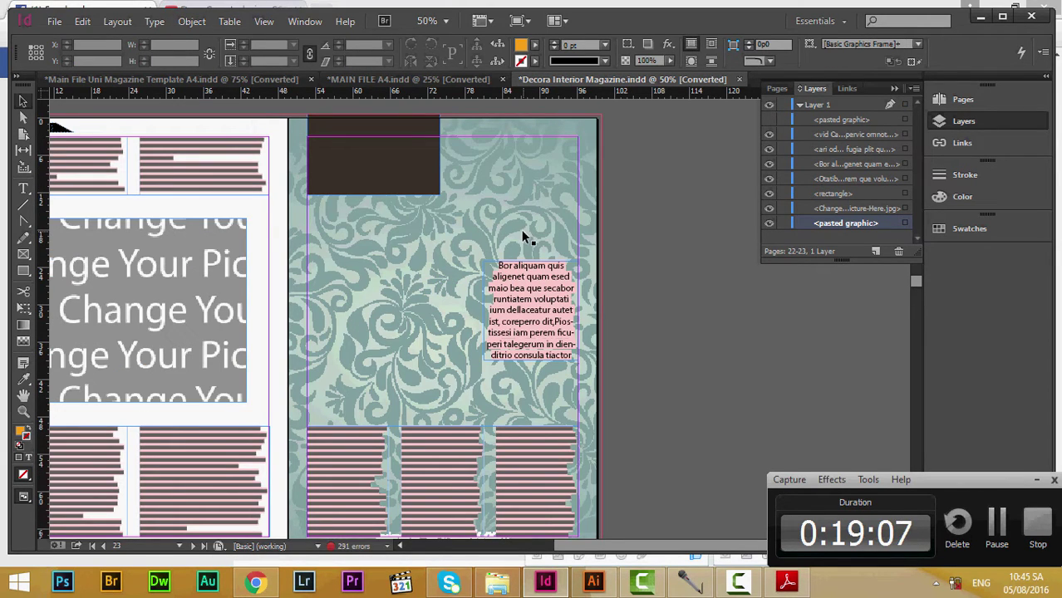
pyautogui.scroll(-1, 462, 253)
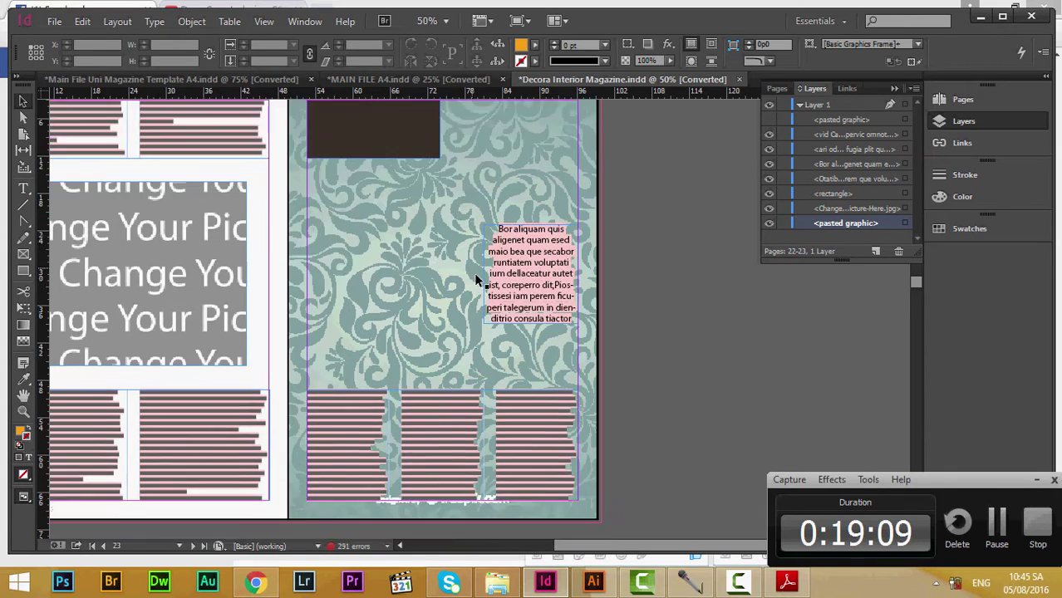
pyautogui.scroll(1, 462, 254)
pyautogui.scroll(1, 292, 133)
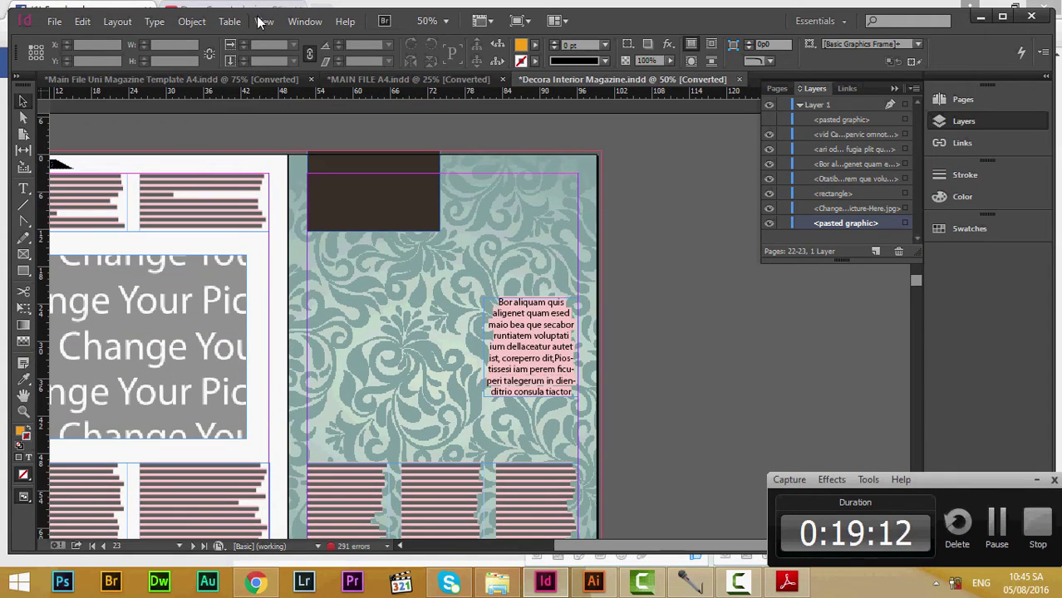
# Step: Show the Effects panel and set the opacity to 50% with nothing selected
pyautogui.click(304, 21)
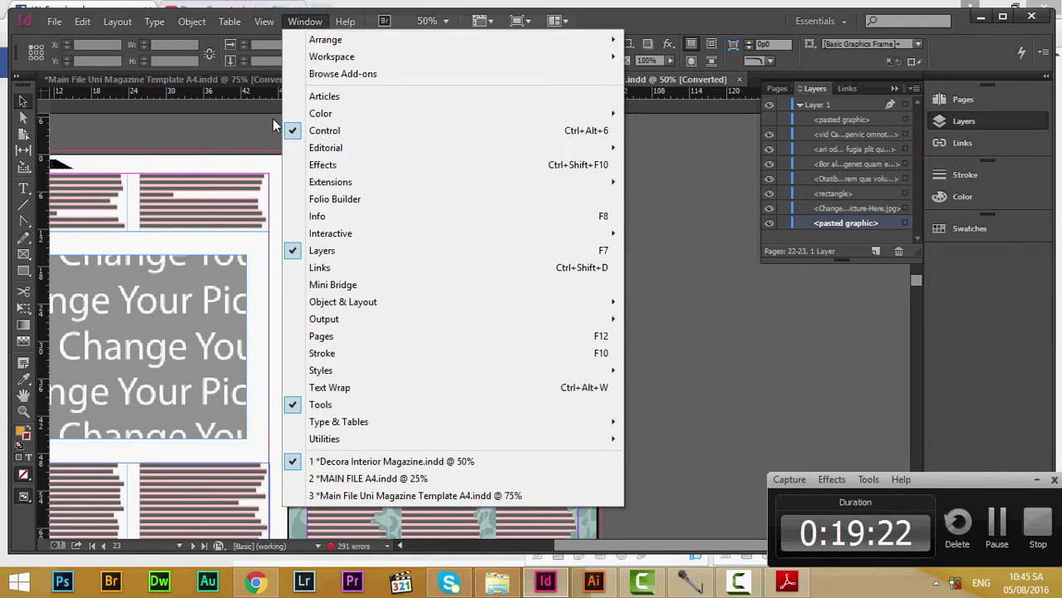
pyautogui.click(771, 331)
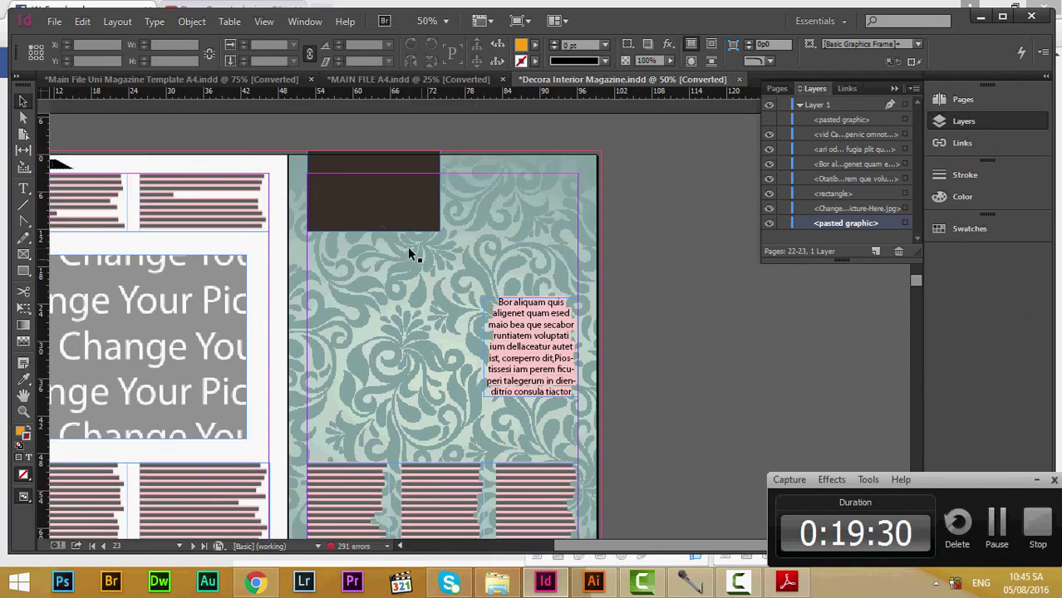
pyautogui.click(306, 22)
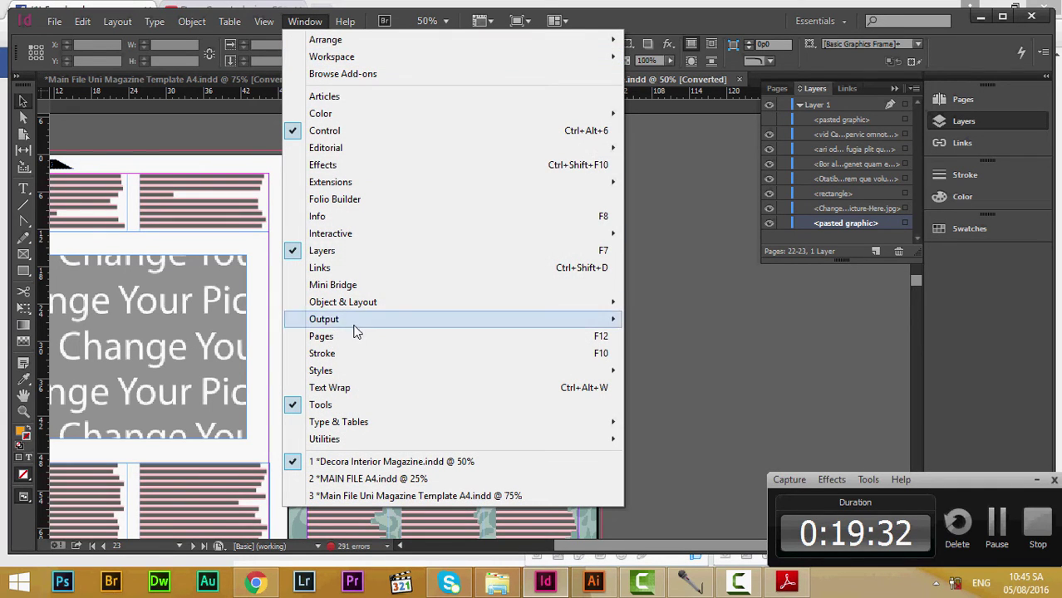
pyautogui.click(332, 165)
pyautogui.scroll(-2, 681, 279)
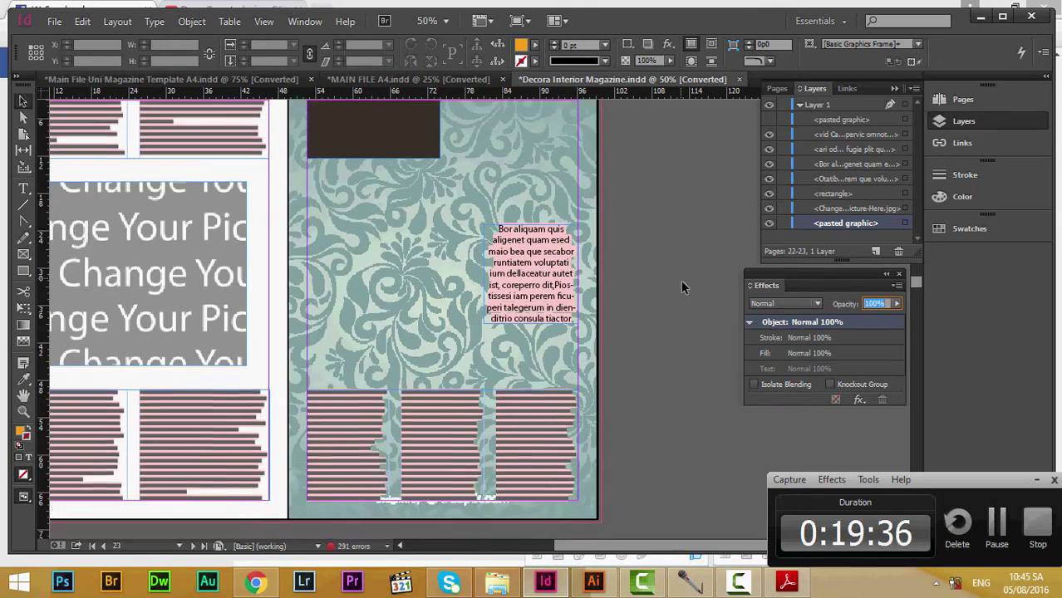
pyautogui.scroll(3, 681, 279)
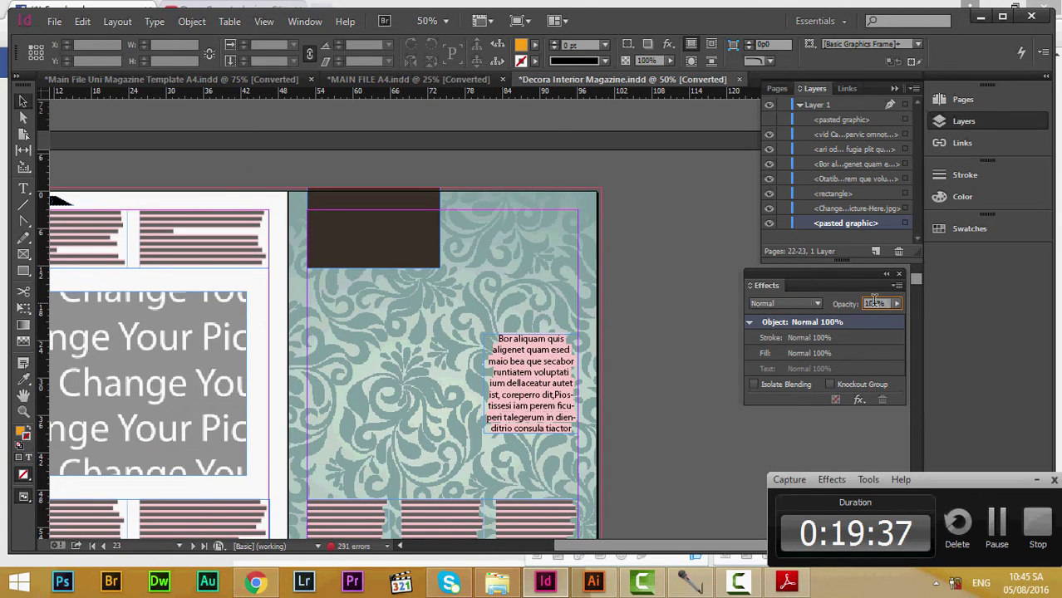
pyautogui.write('45')
pyautogui.press('Return')
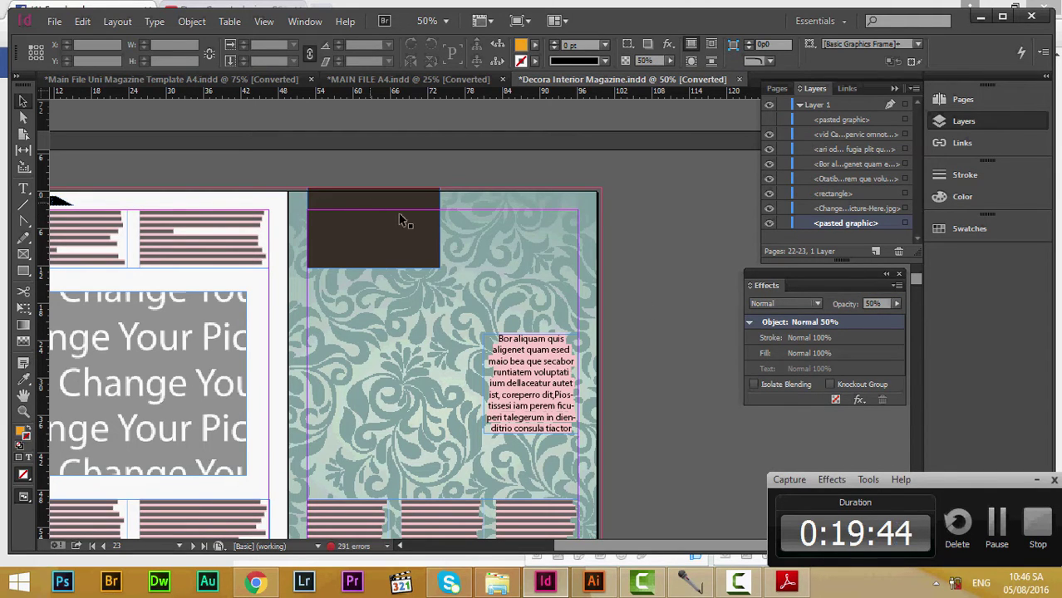
# Step: Select the damask background frame on page 23, set its opacity to 50% and deselect it
pyautogui.click(513, 280)
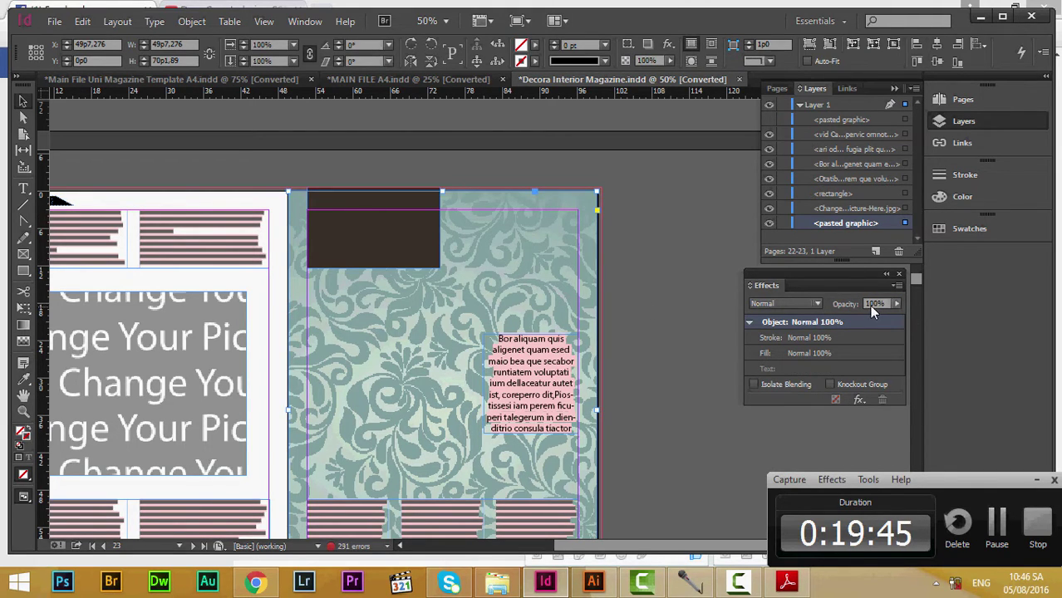
pyautogui.write('50')
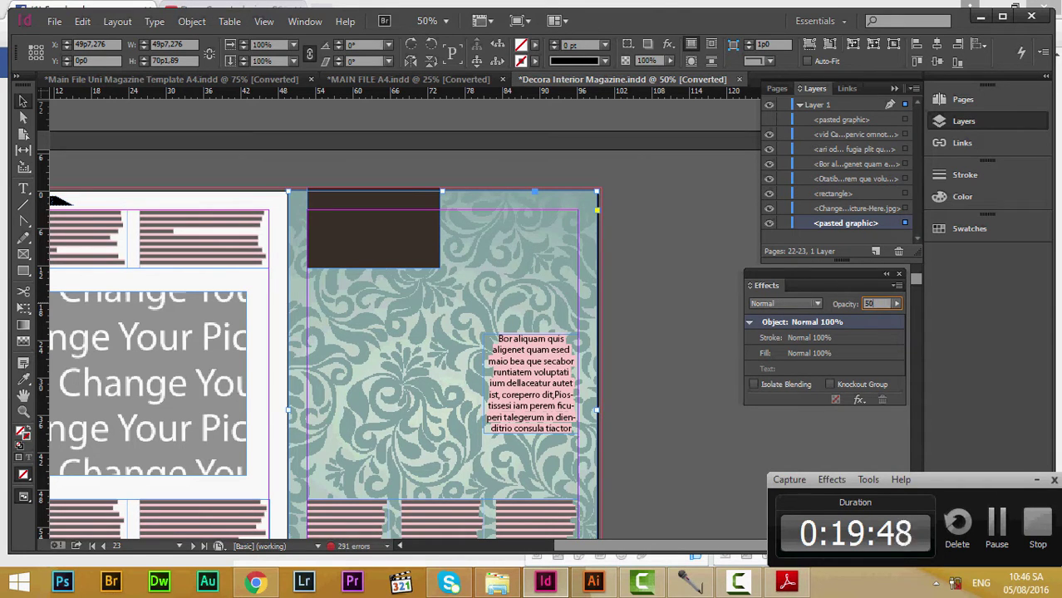
pyautogui.press('Return')
pyautogui.click(601, 312)
# Step: Examine the faded damask background behind the text on page 23 and compare it with page 22 and the preceding spread
pyautogui.scroll(-1, 600, 312)
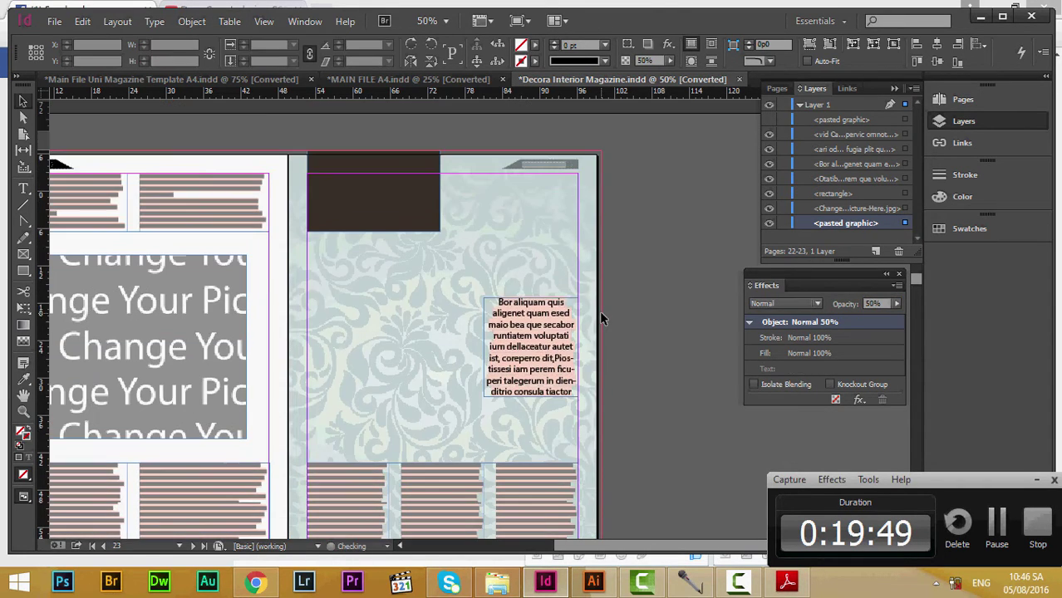
pyautogui.scroll(-2, 600, 310)
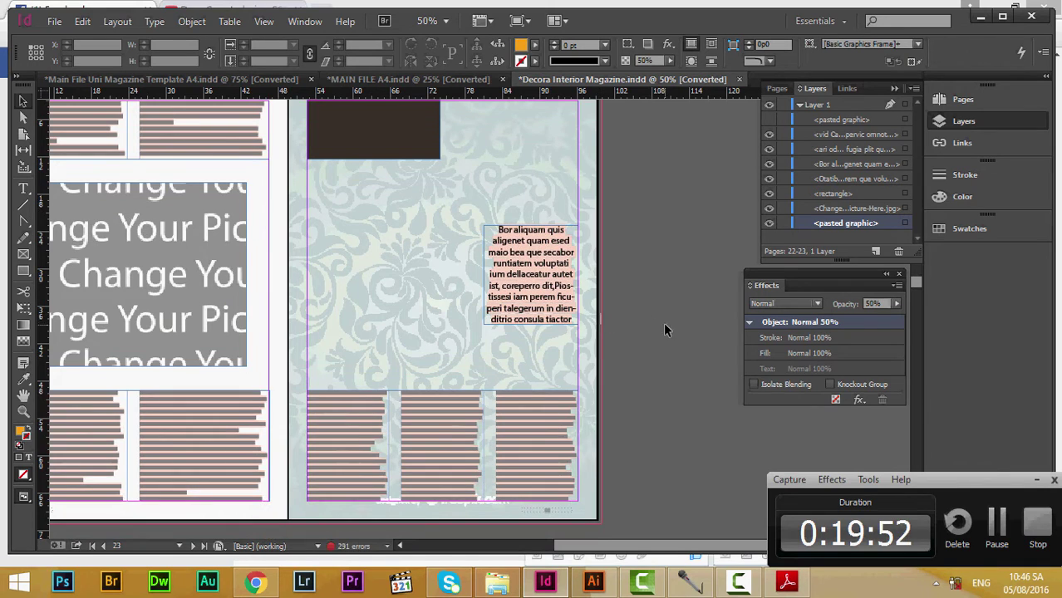
pyautogui.scroll(1, 663, 329)
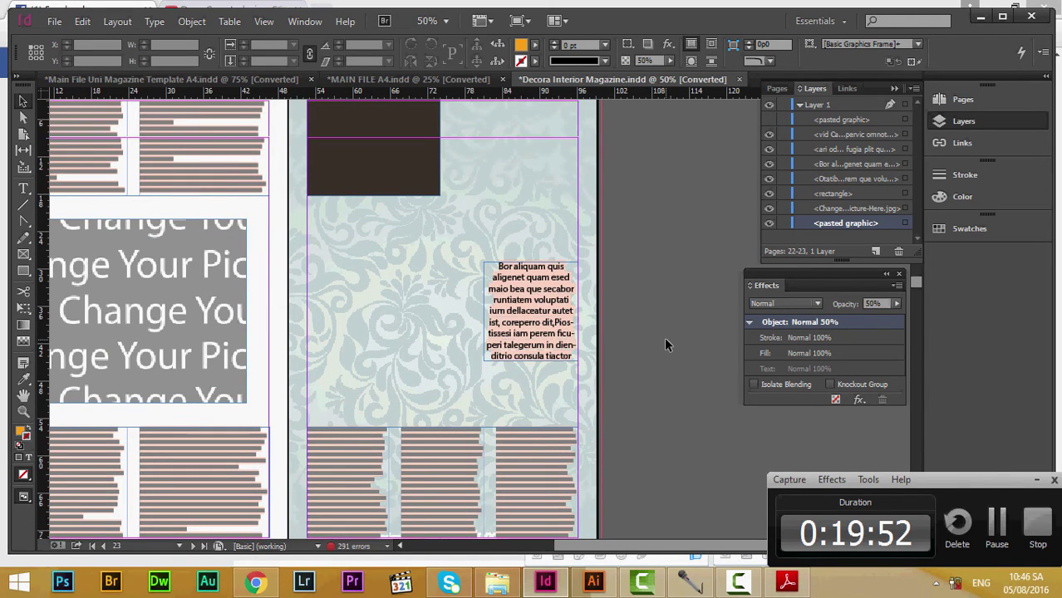
pyautogui.scroll(1, 664, 337)
pyautogui.moveTo(615, 552); pyautogui.dragTo(561, 549)
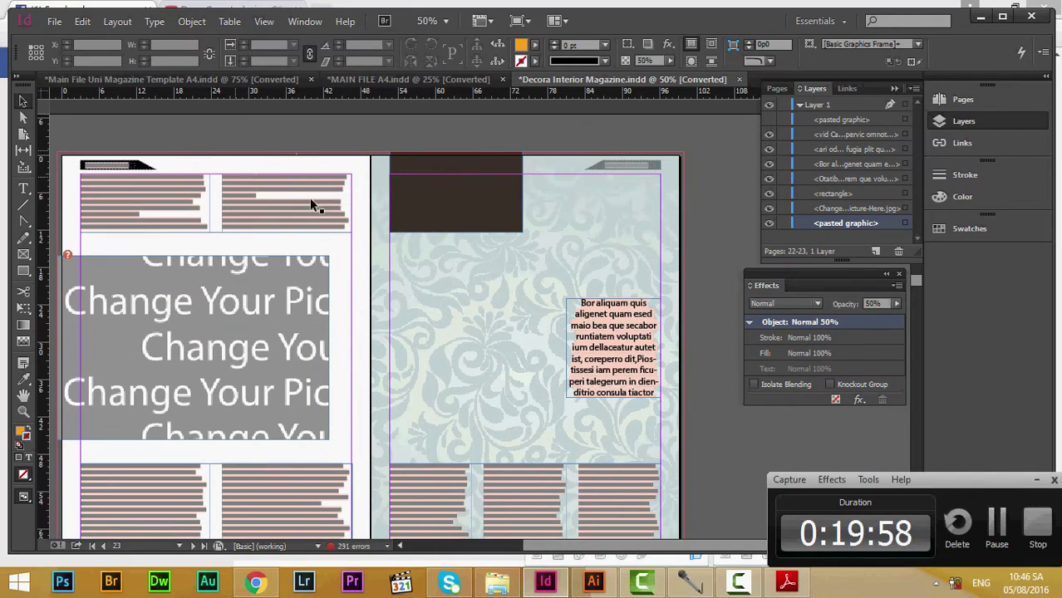
pyautogui.scroll(-2, 603, 334)
pyautogui.scroll(4, 603, 332)
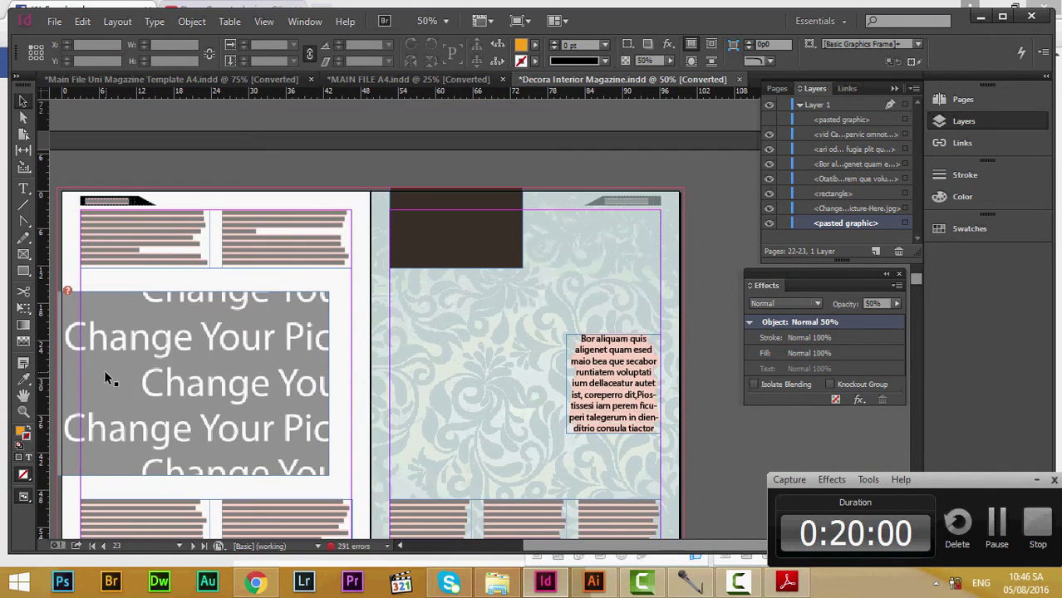
pyautogui.scroll(-4, 607, 324)
pyautogui.scroll(7, 607, 324)
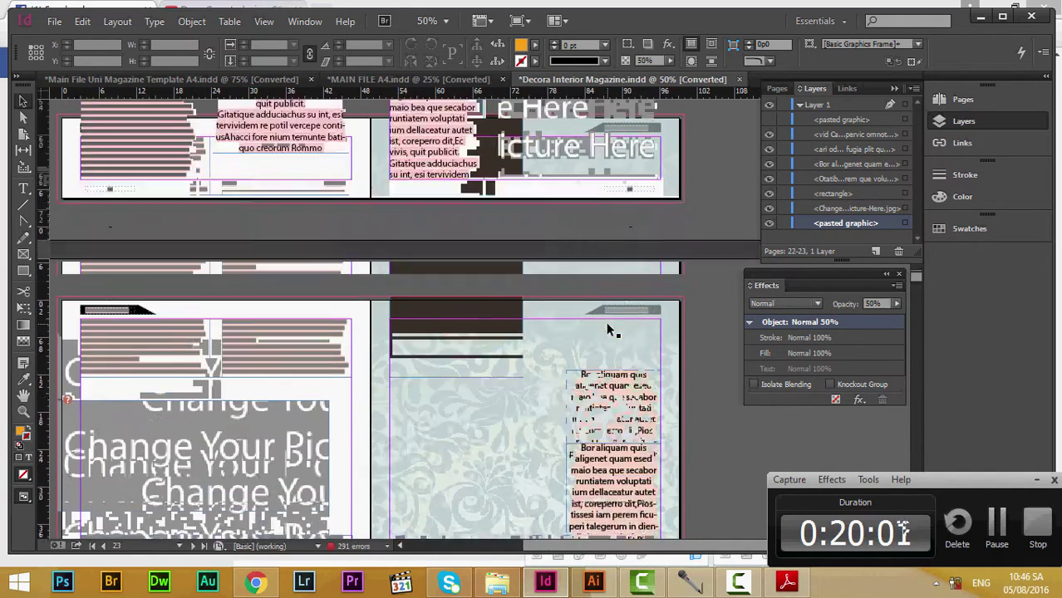
pyautogui.scroll(6, 606, 327)
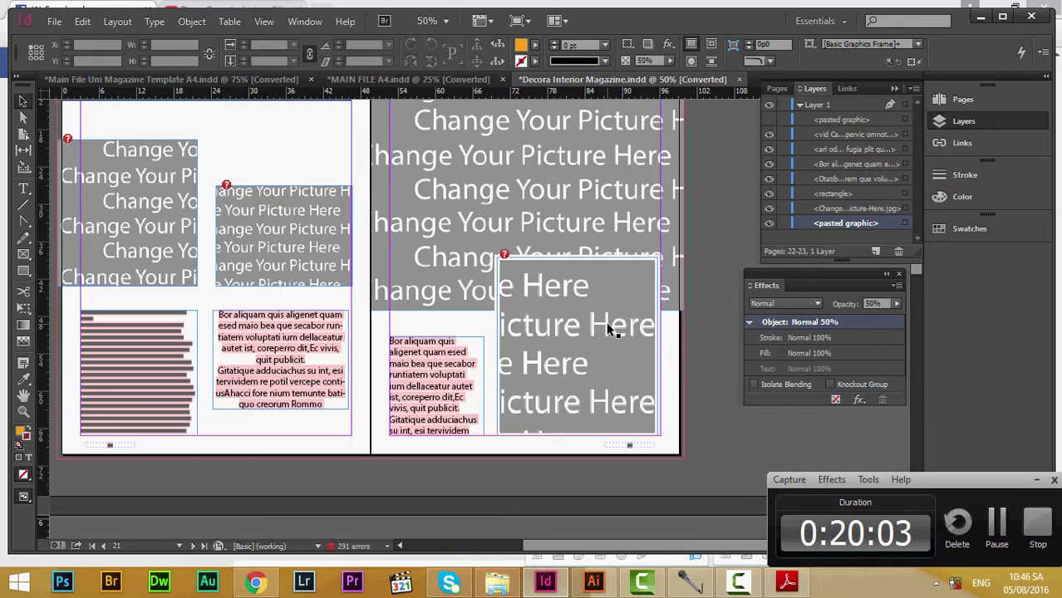
pyautogui.scroll(-3, 624, 304)
pyautogui.scroll(-7, 643, 285)
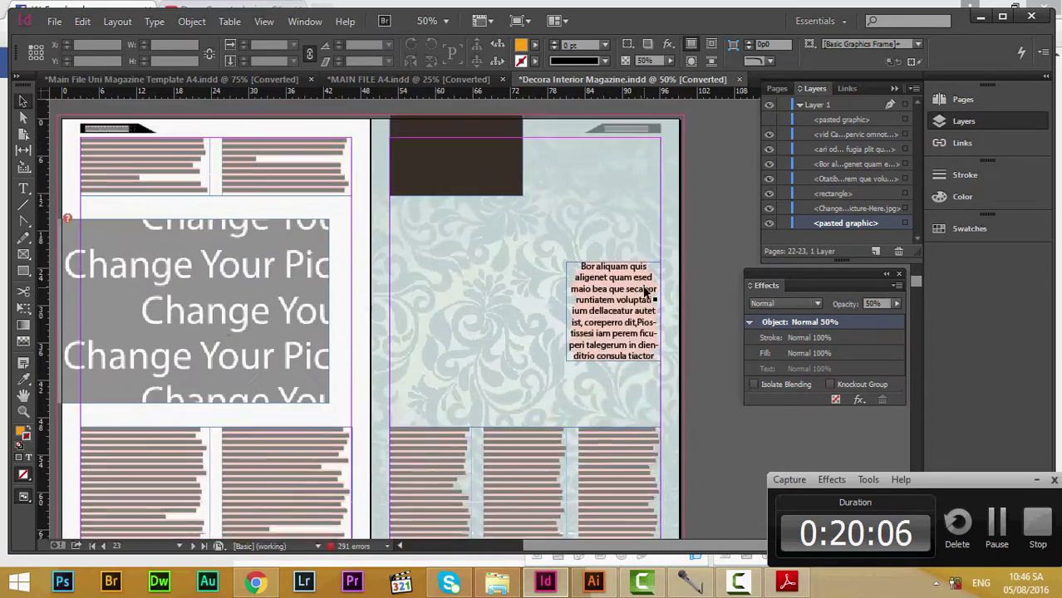
pyautogui.scroll(1, 636, 295)
pyautogui.scroll(-2, 607, 302)
pyautogui.scroll(2, 598, 314)
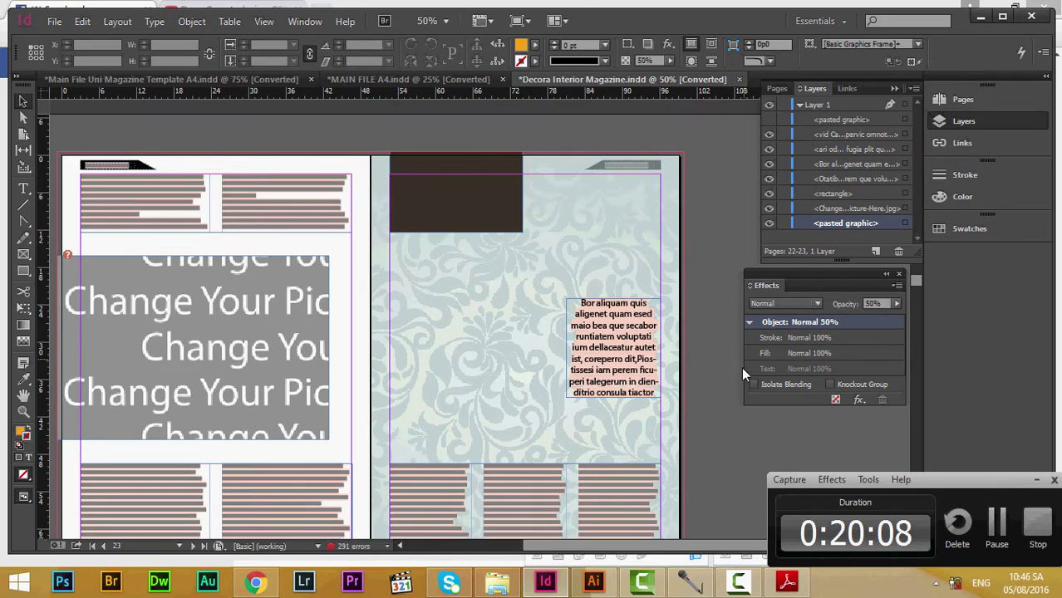
pyautogui.scroll(-1, 736, 379)
pyautogui.scroll(1, 714, 401)
pyautogui.scroll(-1, 711, 403)
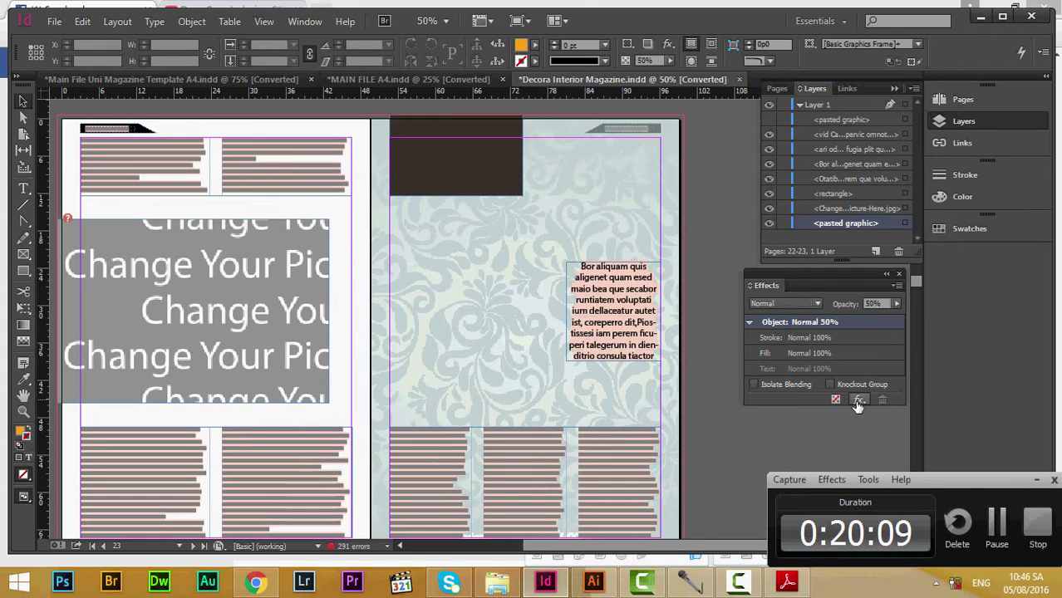
# Step: Open the Drop Shadow effect settings to view the available effects, and close them without applying anything
pyautogui.click(859, 400)
pyautogui.click(933, 243)
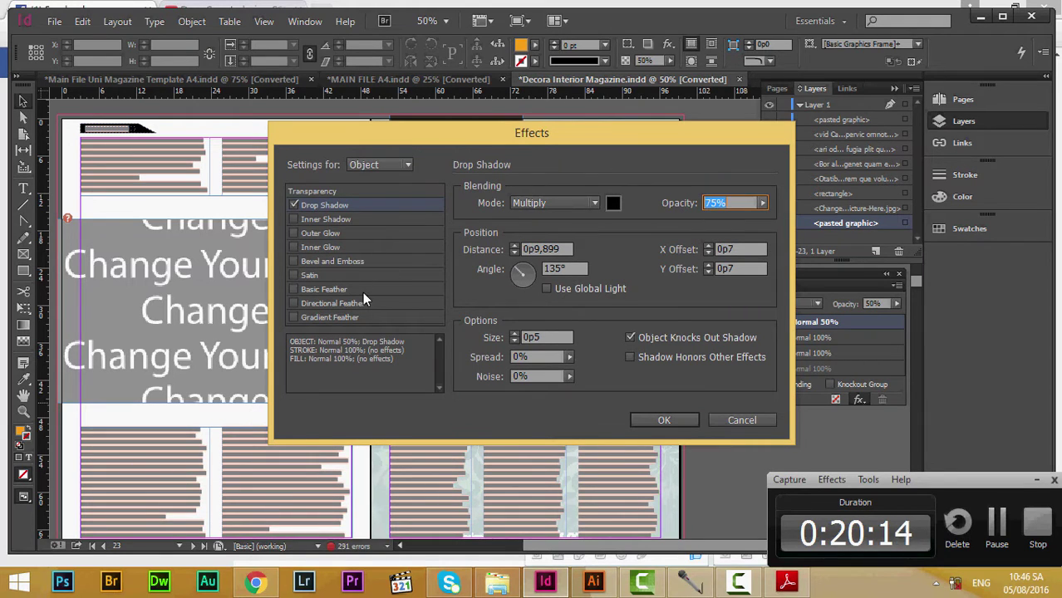
pyautogui.click(734, 421)
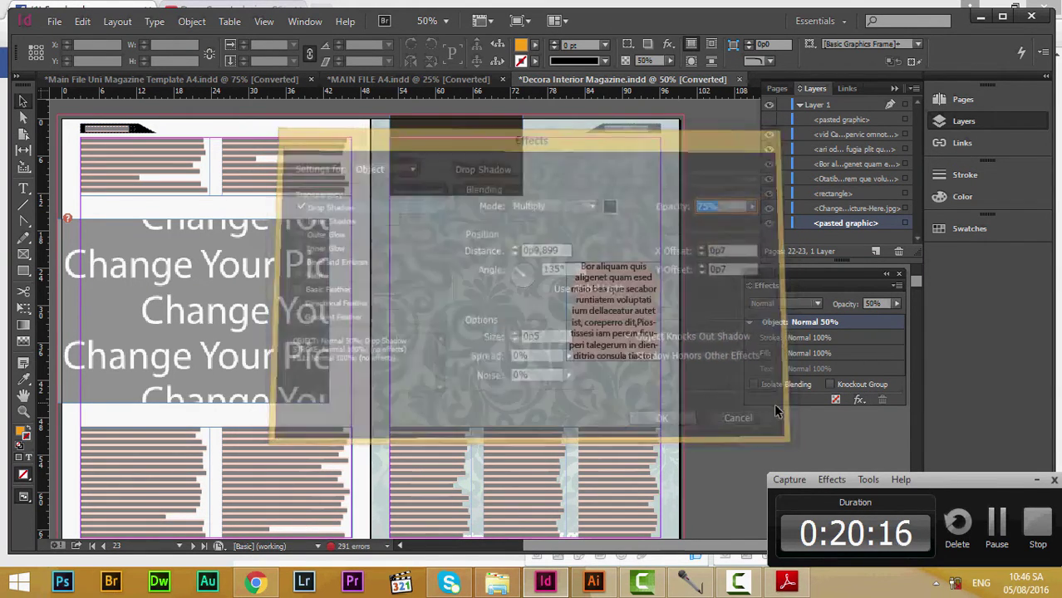
# Step: Look through the preceding spreads back to pages 18-19, and return to review the damask background on spread 22-23
pyautogui.scroll(3, 427, 395)
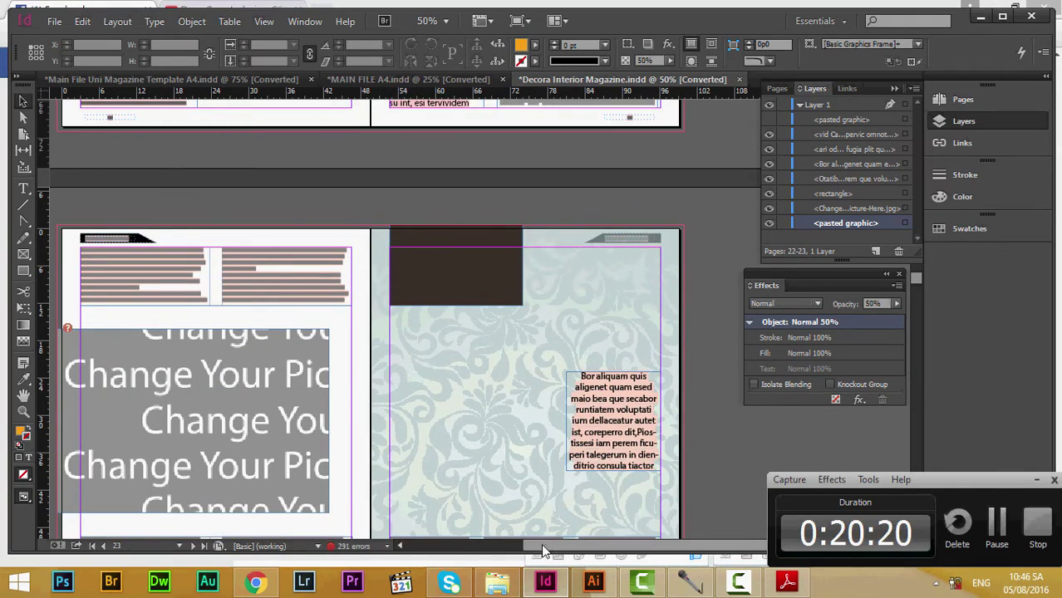
pyautogui.moveTo(541, 546); pyautogui.dragTo(511, 545)
pyautogui.scroll(7, 420, 403)
pyautogui.scroll(10, 419, 398)
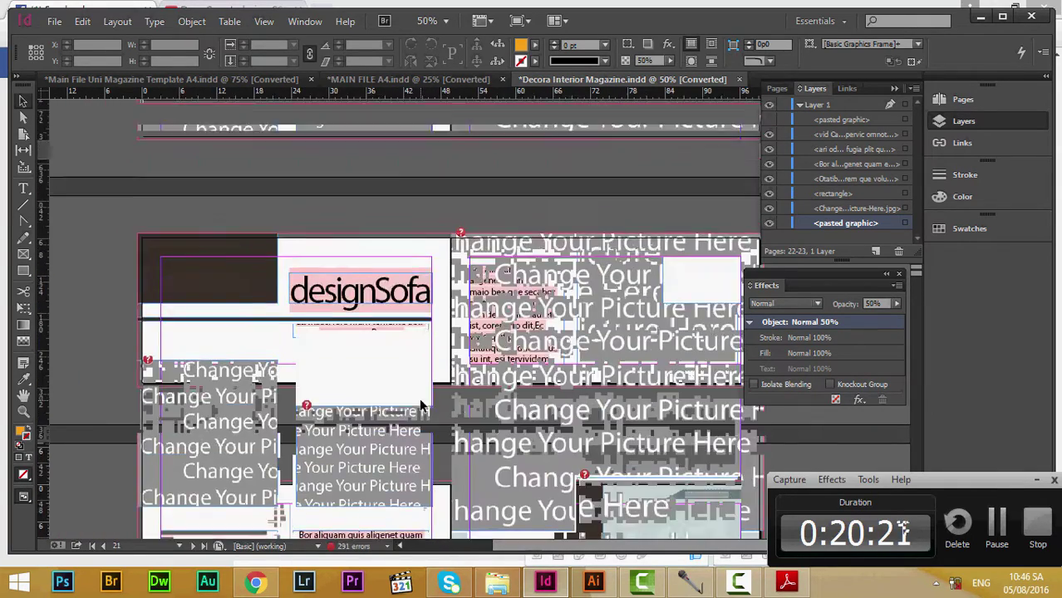
pyautogui.scroll(6, 471, 375)
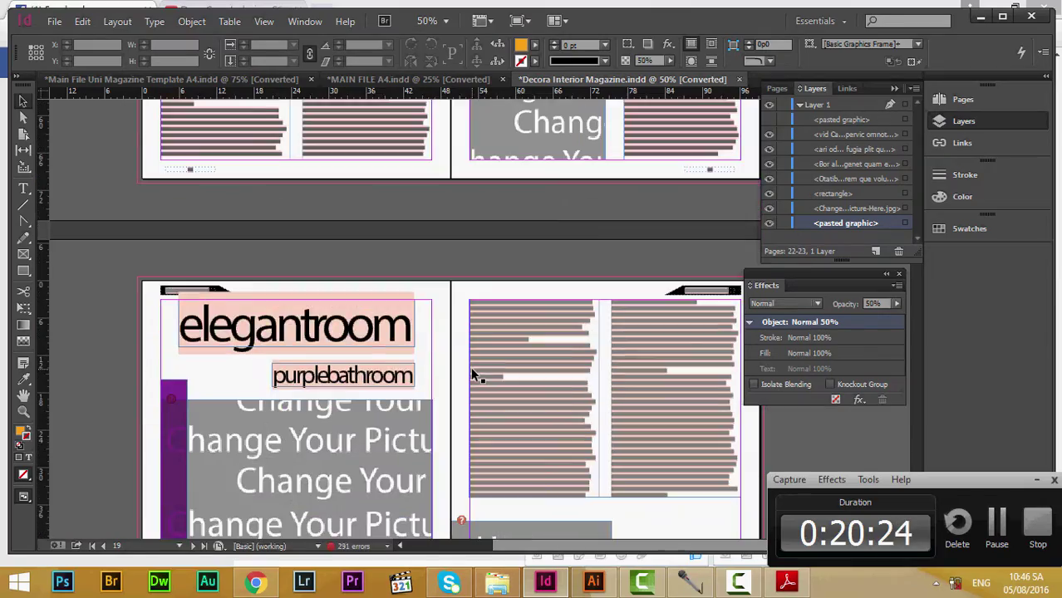
pyautogui.scroll(-8, 472, 375)
pyautogui.scroll(2, 471, 375)
pyautogui.scroll(-10, 471, 366)
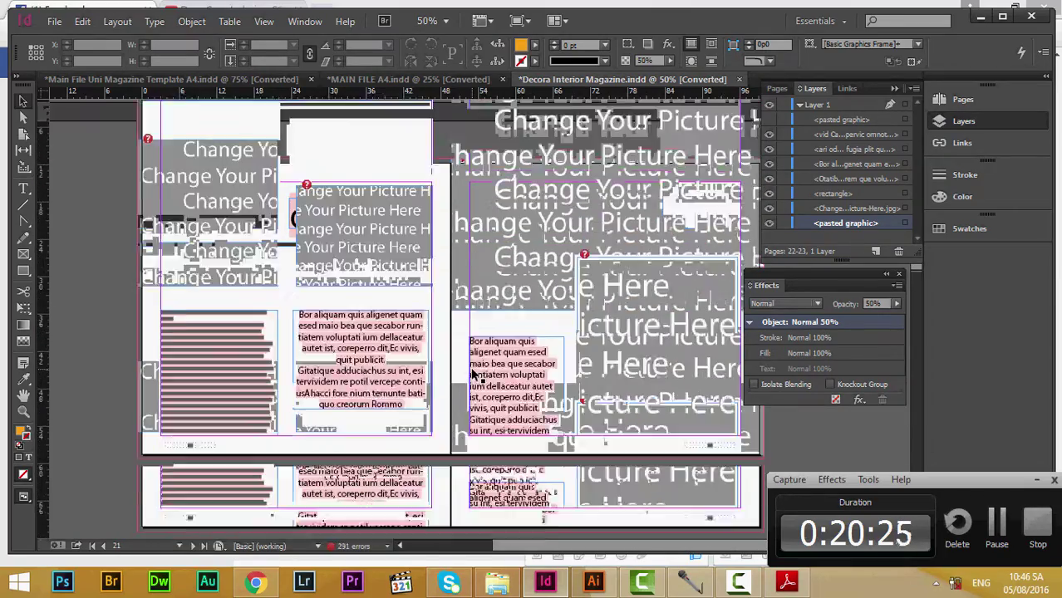
pyautogui.scroll(-12, 473, 373)
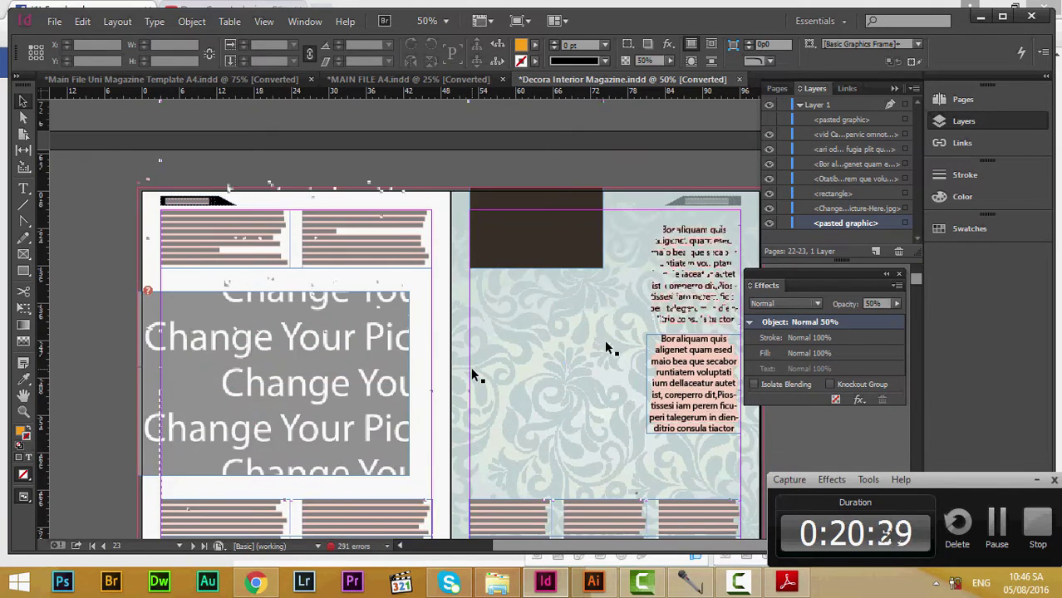
pyautogui.scroll(-5, 476, 371)
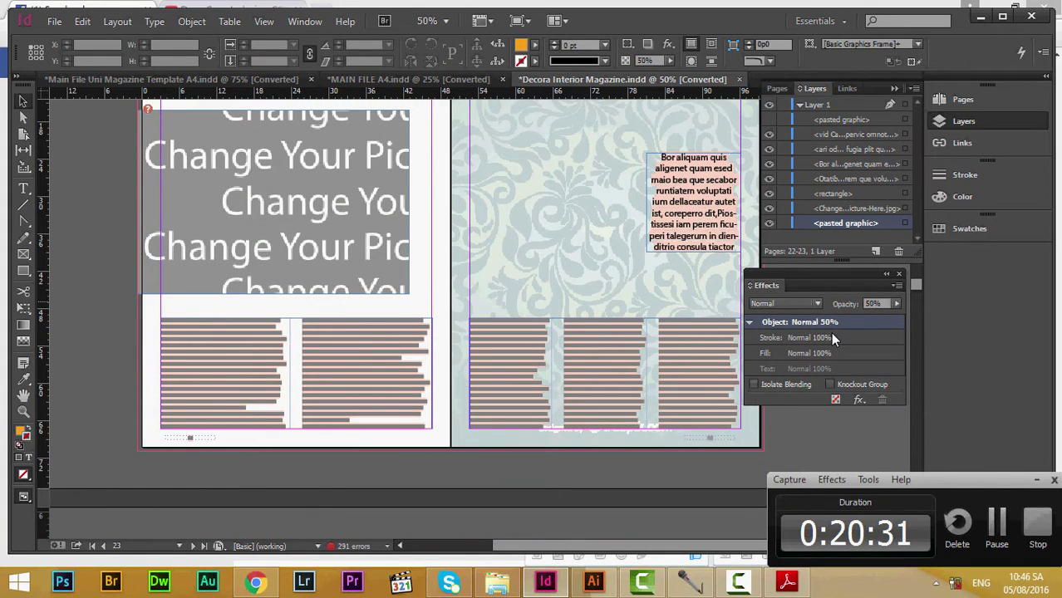
pyautogui.scroll(5, 655, 484)
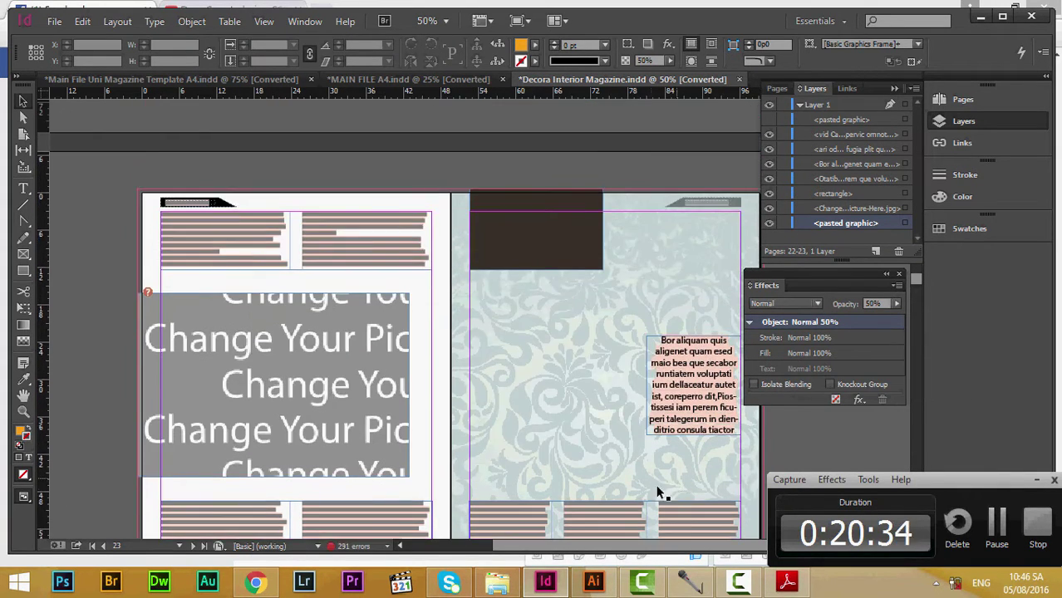
pyautogui.hscroll(1, 623, 536)
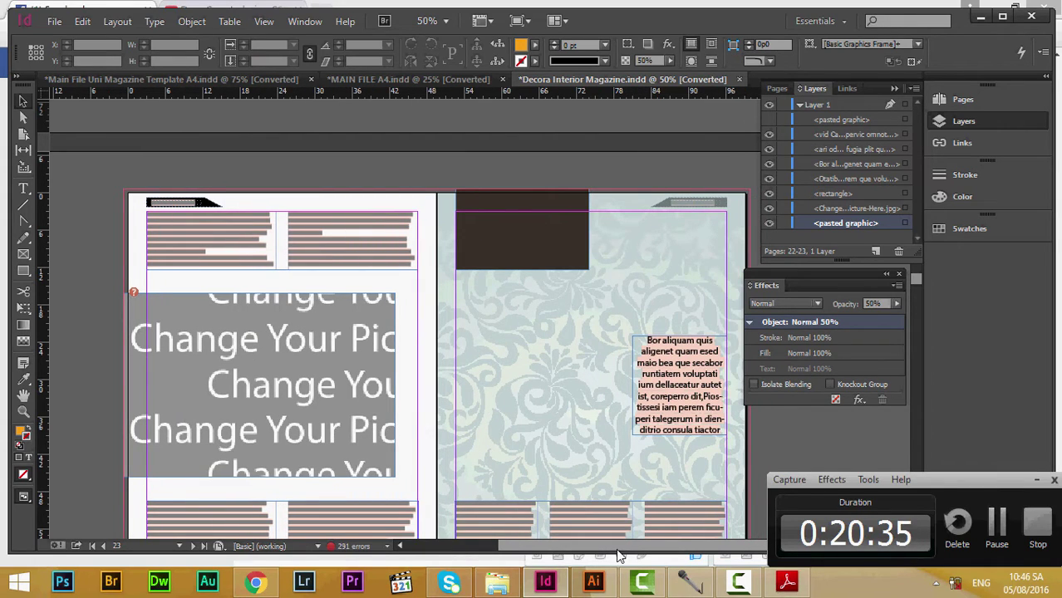
pyautogui.scroll(-5, 539, 324)
pyautogui.scroll(5, 532, 366)
pyautogui.scroll(-4, 594, 392)
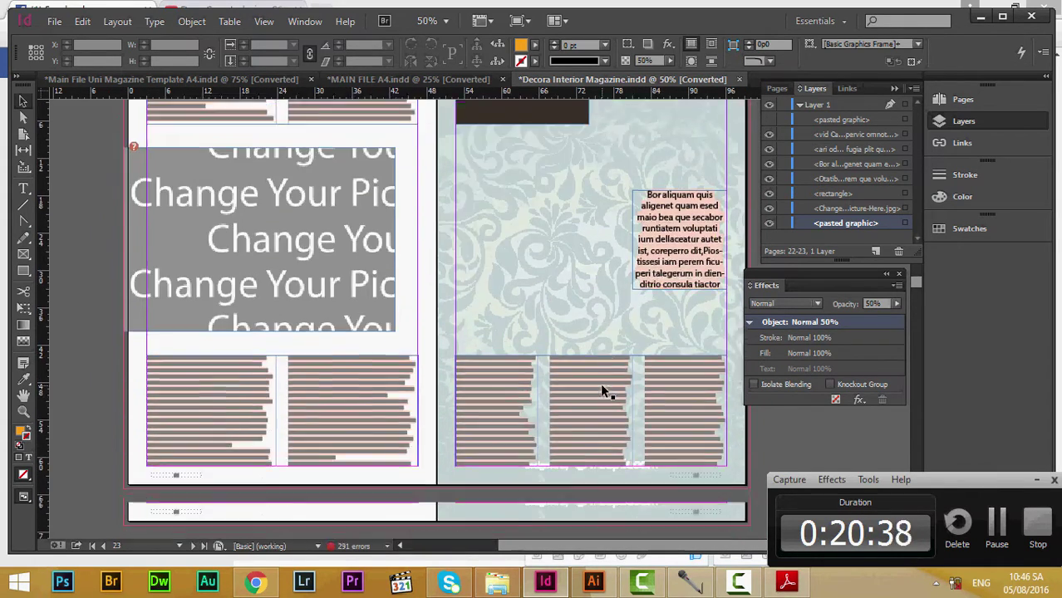
# Step: Look through the spreads following pages 22-23 and return to the purple spread on pages 26-27 with the circular picture frame
pyautogui.scroll(3, 603, 387)
pyautogui.scroll(-5, 607, 384)
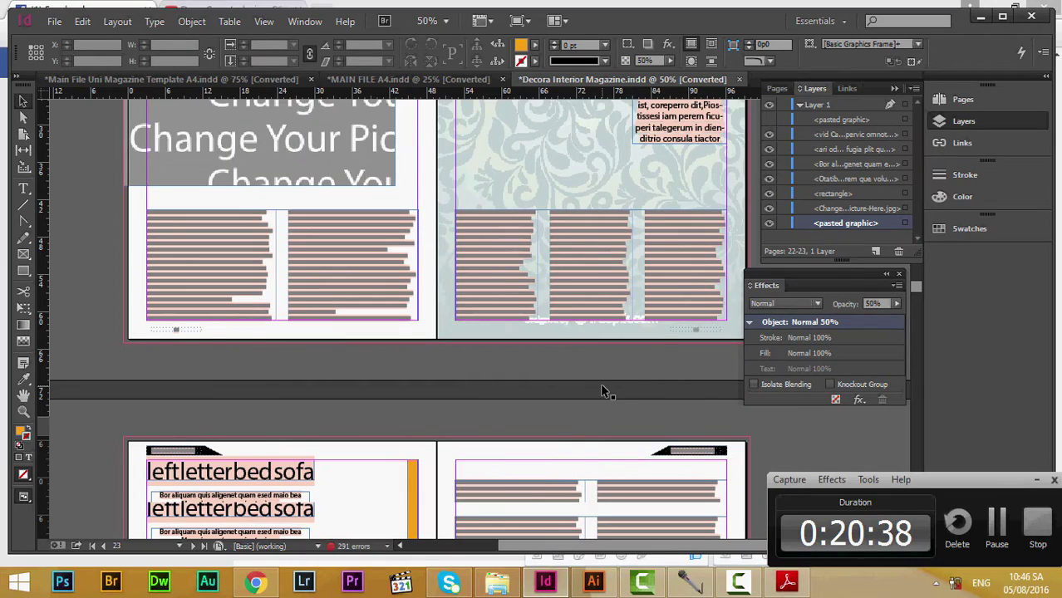
pyautogui.scroll(-3, 604, 391)
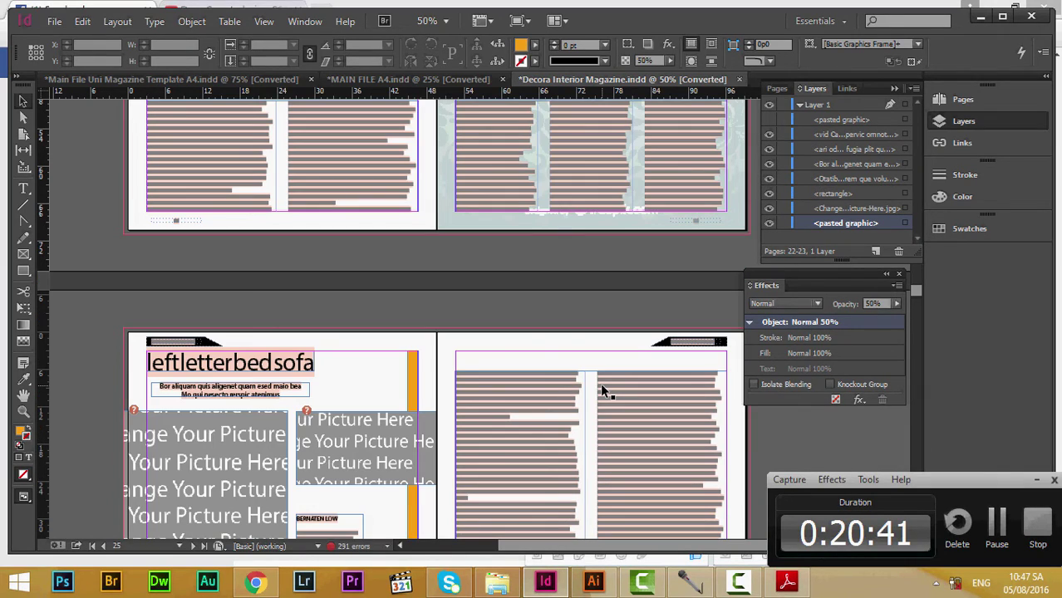
pyautogui.scroll(-1, 594, 365)
pyautogui.scroll(1, 586, 300)
pyautogui.scroll(-5, 604, 244)
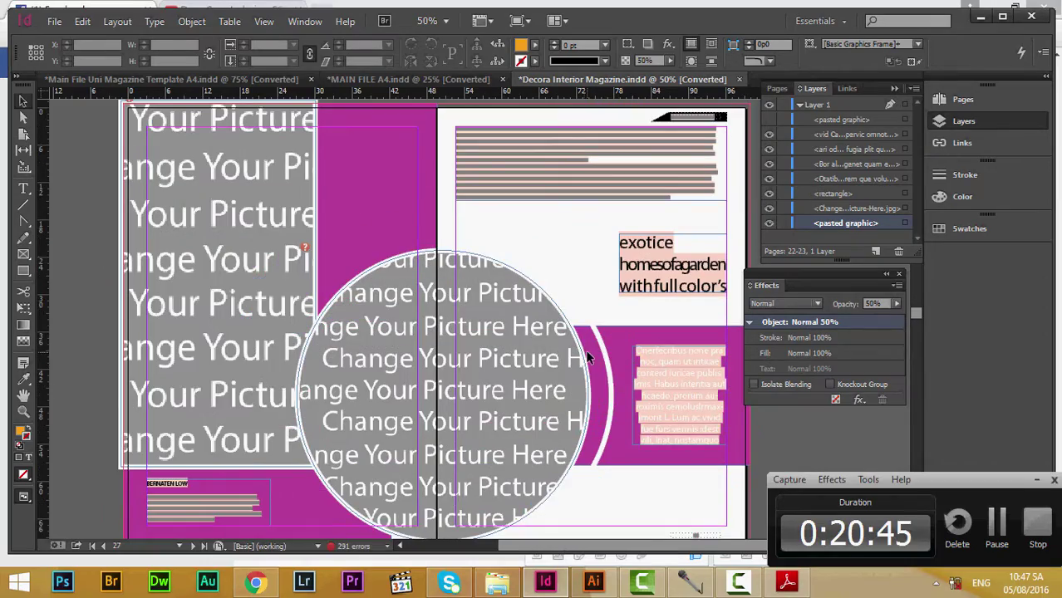
pyautogui.scroll(-1, 587, 357)
pyautogui.scroll(-20, 584, 262)
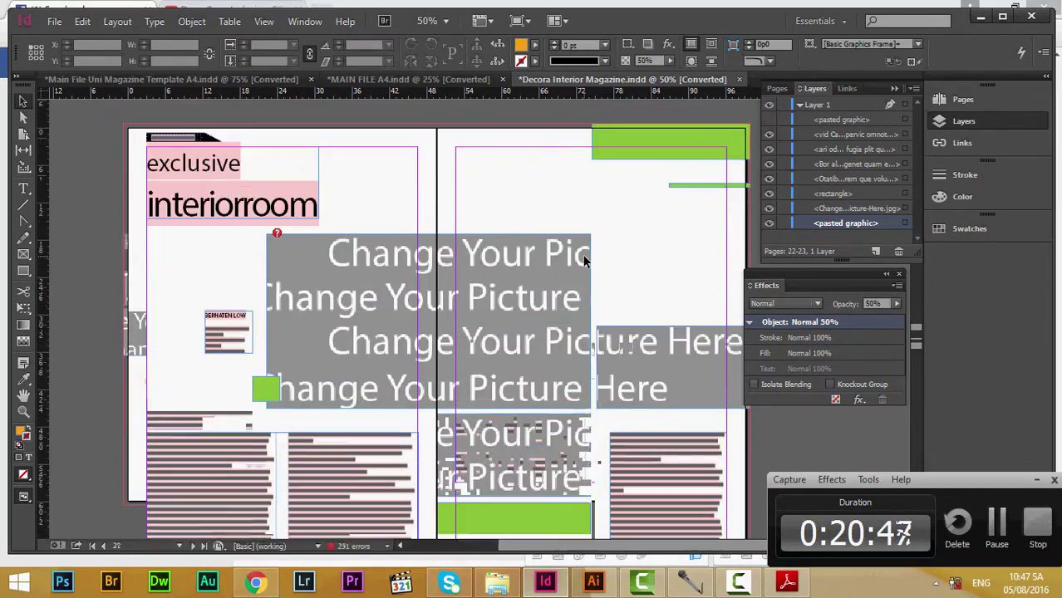
pyautogui.scroll(11, 585, 262)
pyautogui.scroll(10, 584, 261)
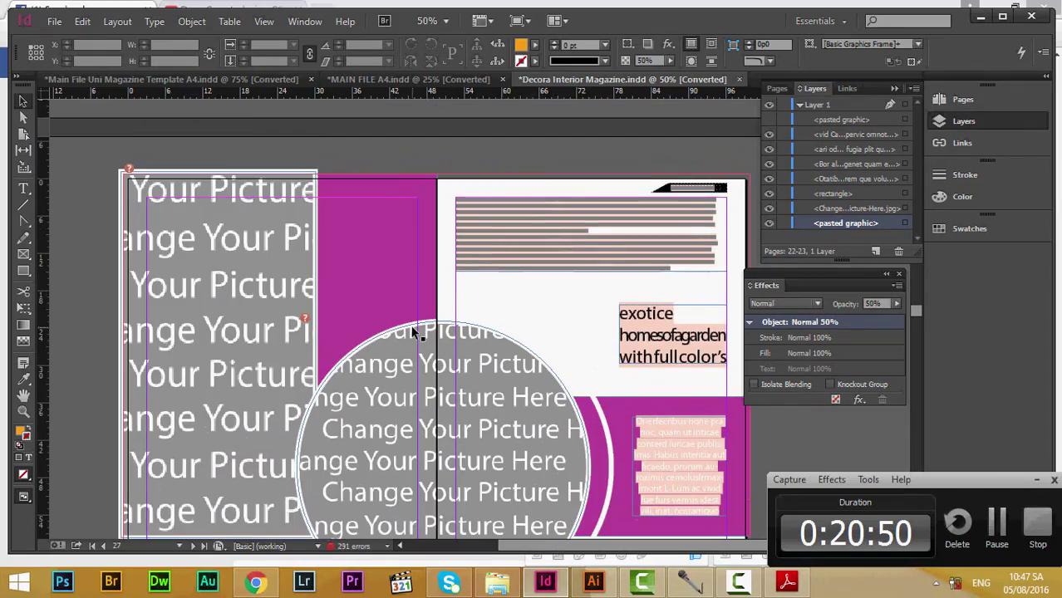
pyautogui.scroll(-6, 414, 332)
pyautogui.scroll(9, 413, 333)
# Step: Replace the circular placeholder on spread 26-27 with ava Zone.jpg and fit the picture proportionally so it fills the frame
pyautogui.click(415, 333)
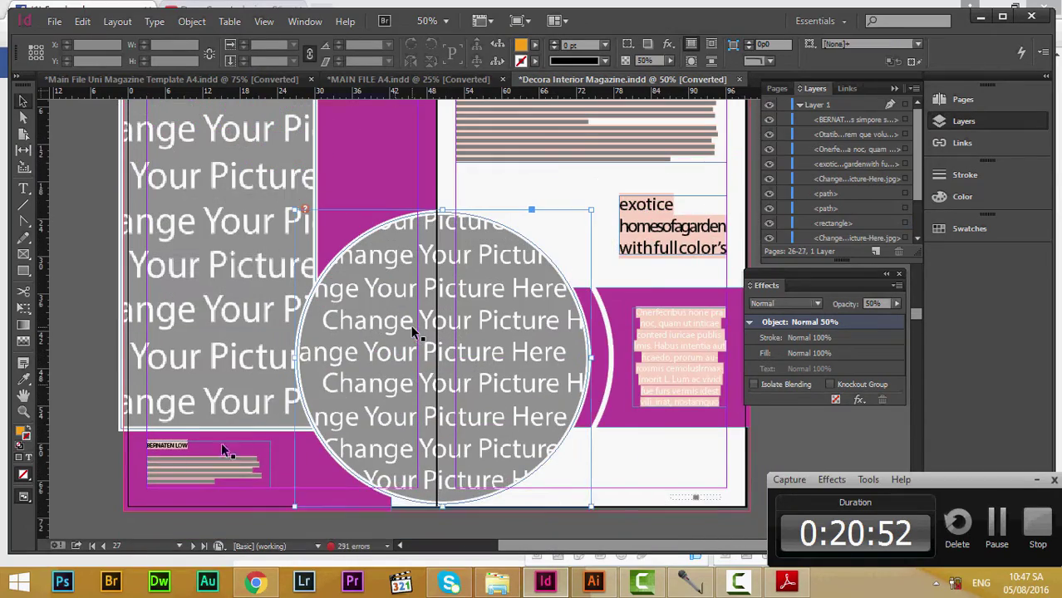
pyautogui.scroll(2, 221, 443)
pyautogui.scroll(-1, 375, 448)
pyautogui.scroll(-3, 374, 449)
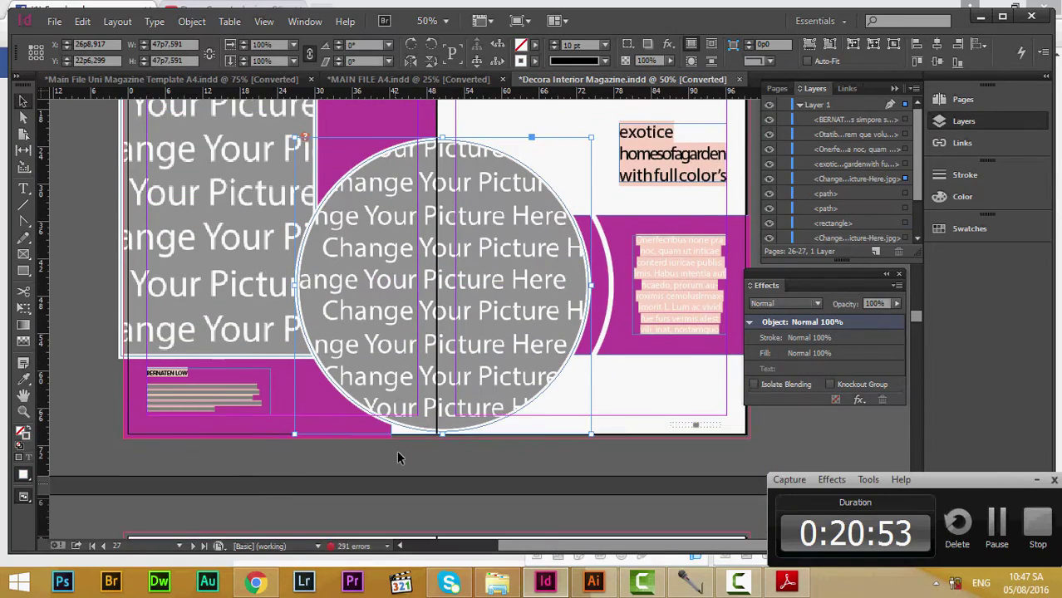
pyautogui.scroll(1, 397, 450)
pyautogui.hotkey('ctrl', 'd')
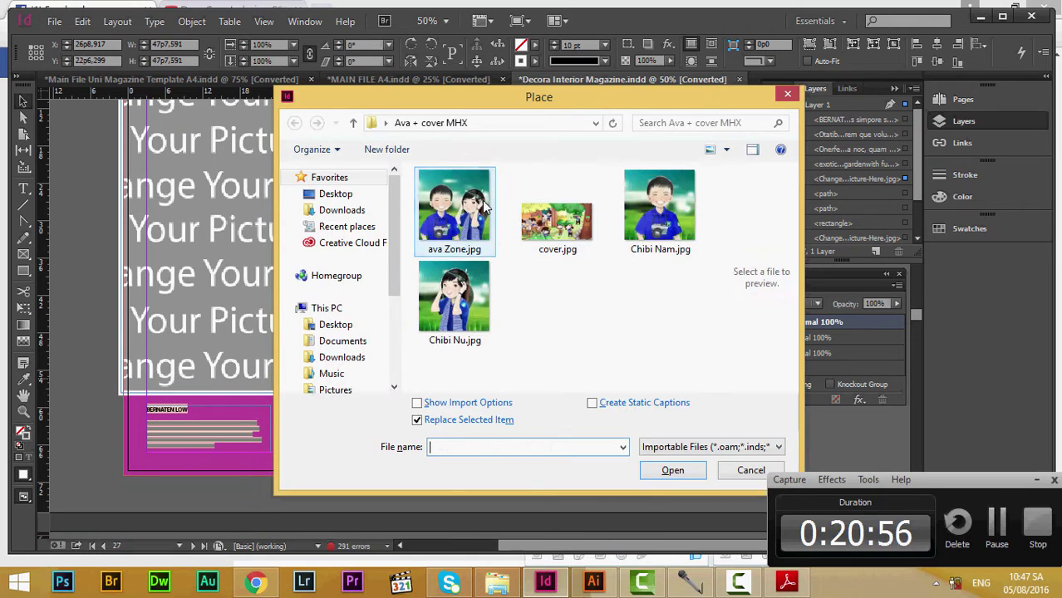
pyautogui.doubleClick(455, 211)
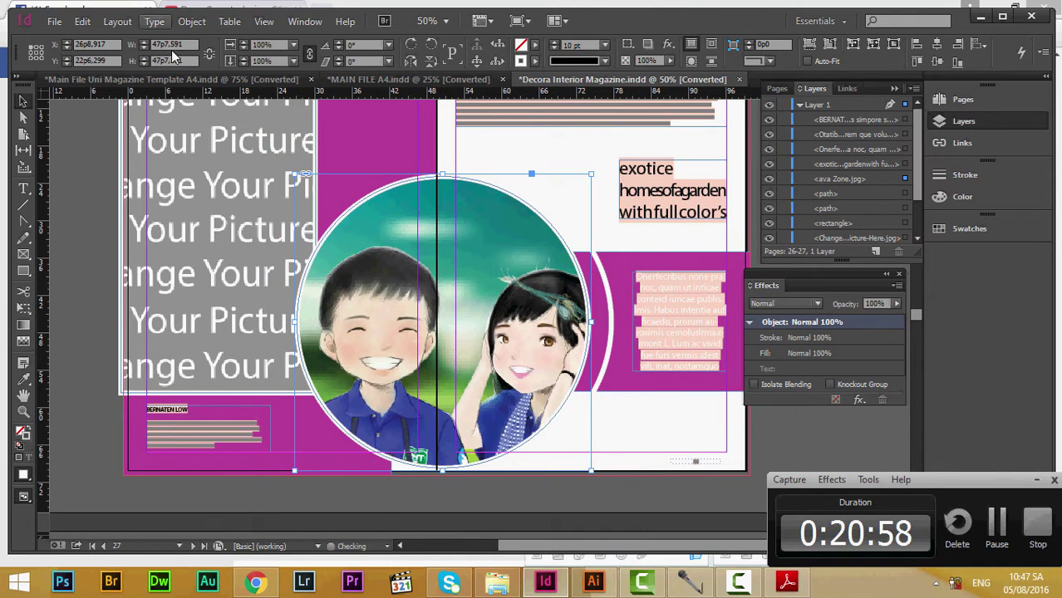
pyautogui.click(199, 25)
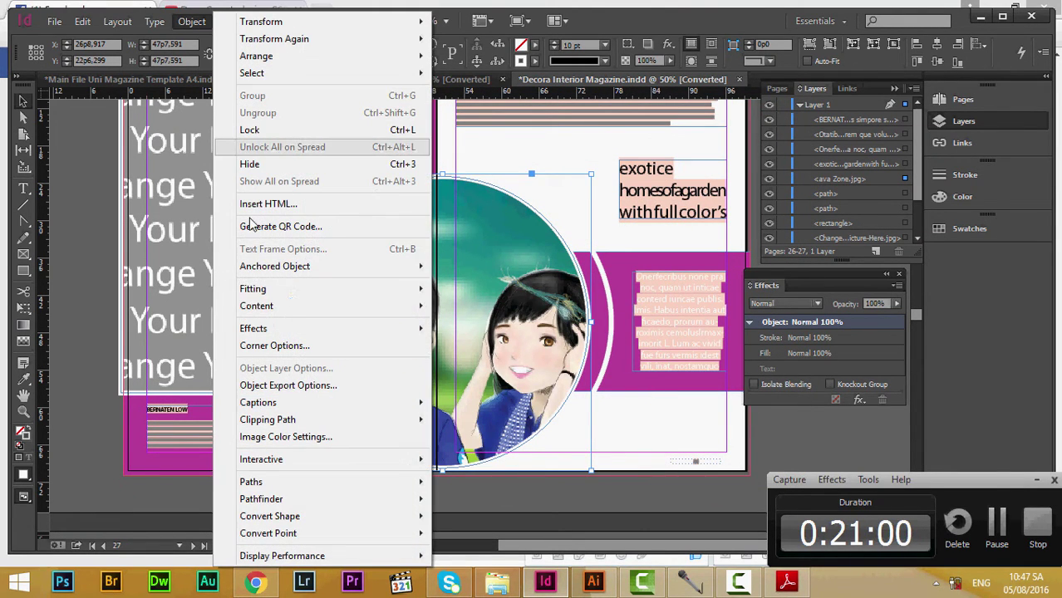
pyautogui.click(465, 284)
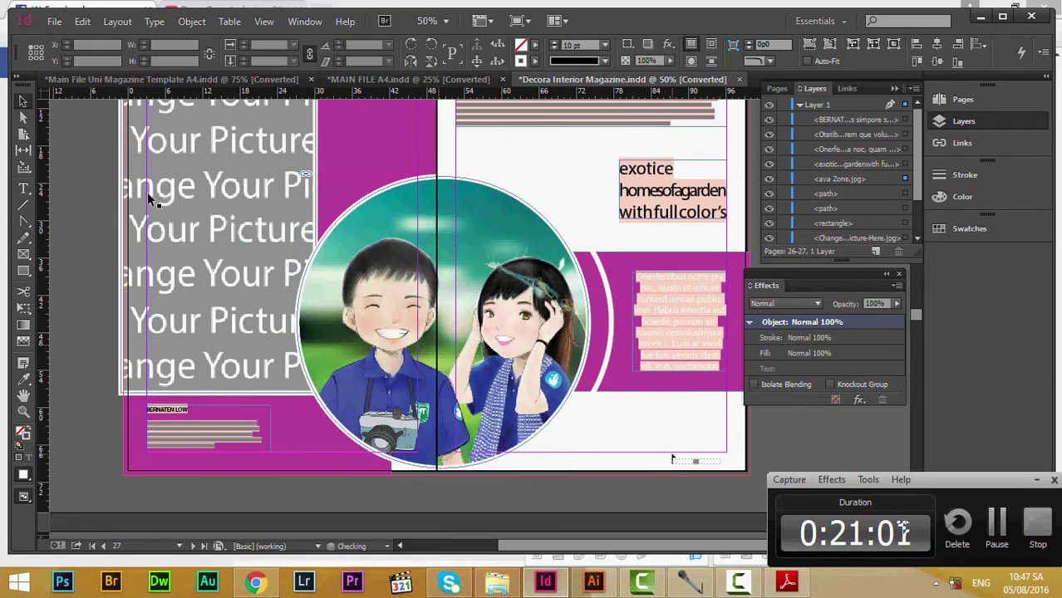
# Step: Replace the tall rectangular placeholder on page 26 with Chibi Nu.jpg and fit the picture proportionally so it fills the frame
pyautogui.click(255, 239)
pyautogui.scroll(4, 254, 250)
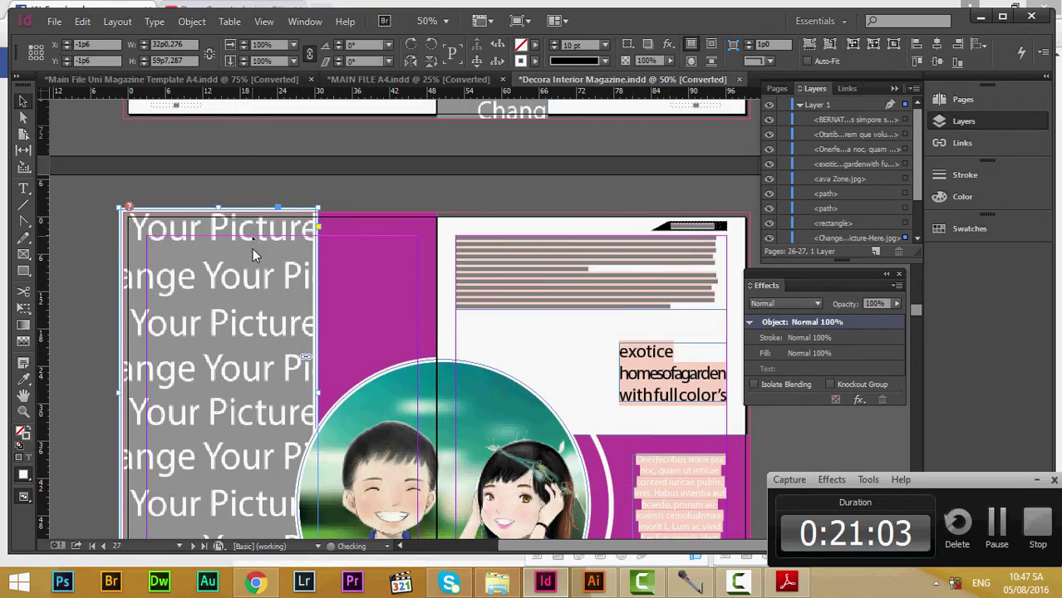
pyautogui.hotkey('ctrl', 'd')
pyautogui.doubleClick(452, 299)
pyautogui.scroll(-3, 355, 195)
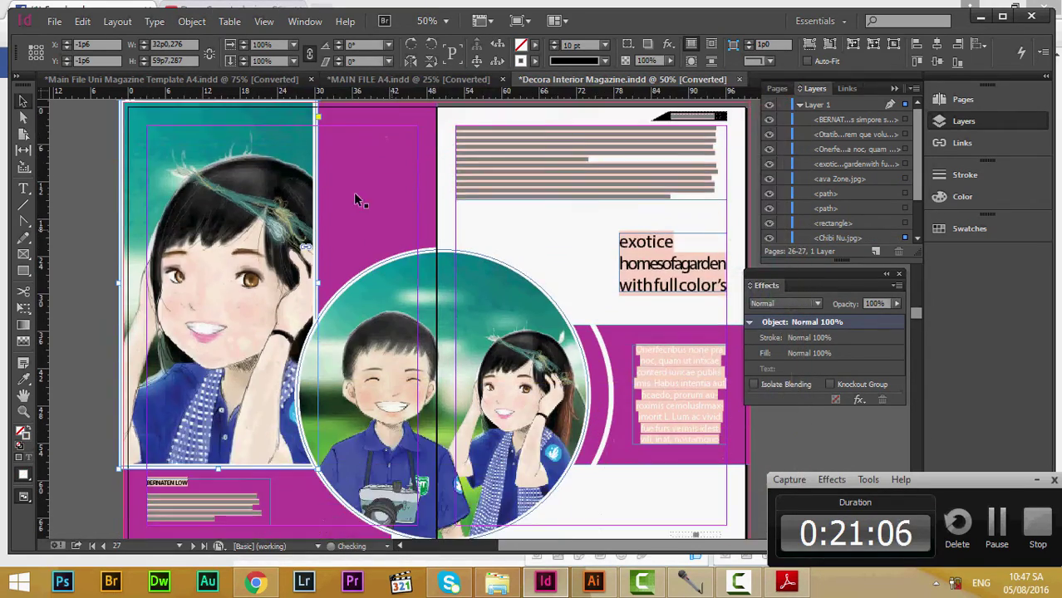
pyautogui.click(191, 22)
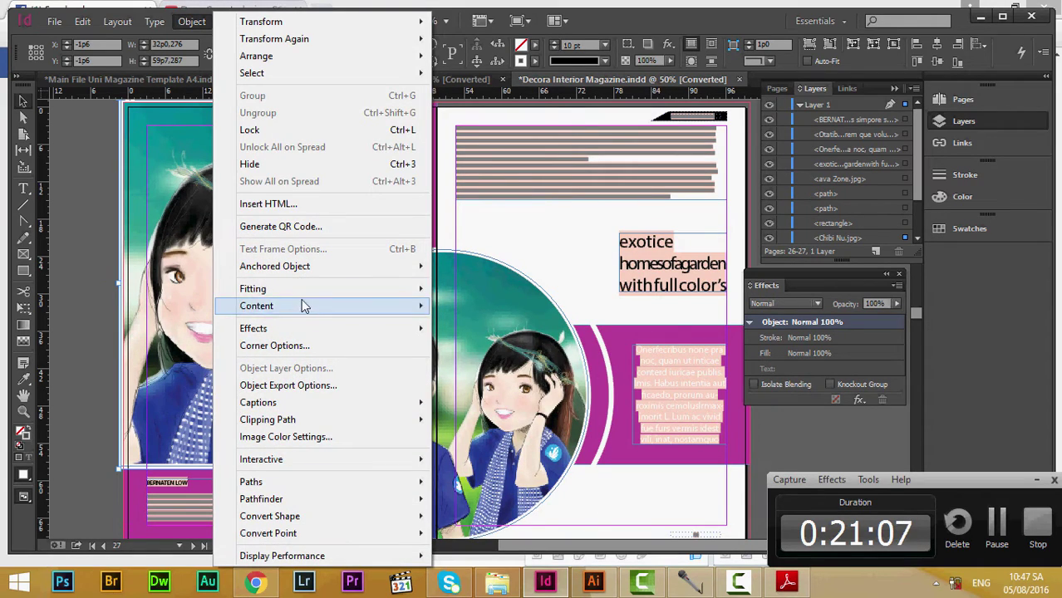
pyautogui.moveTo(275, 288)
pyautogui.click(498, 281)
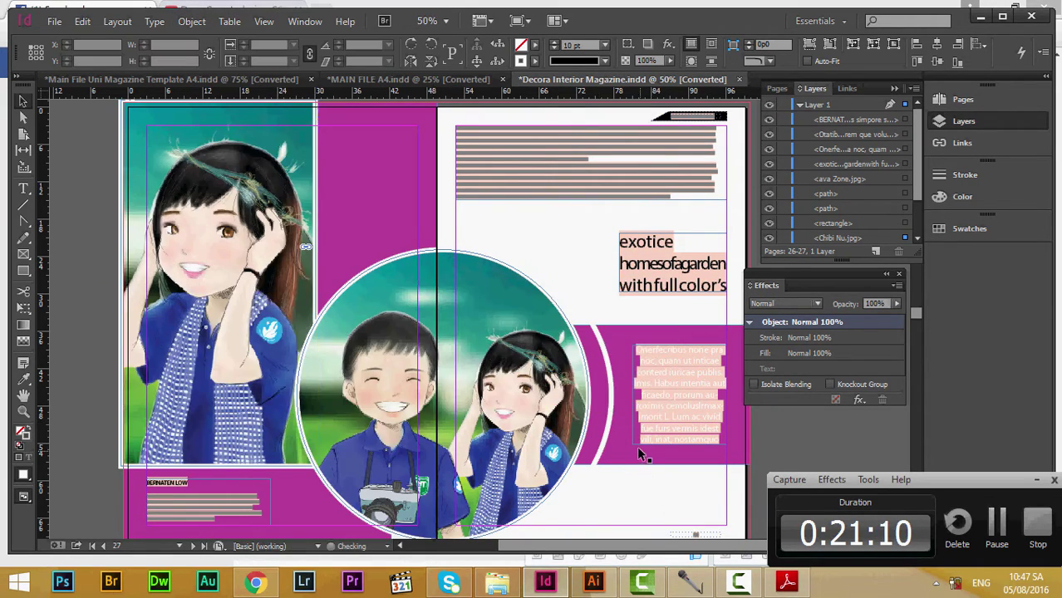
# Step: Preview spread 26-27 without guides and frame edges to examine the two placed pictures, and return to the normal view
pyautogui.press('w')
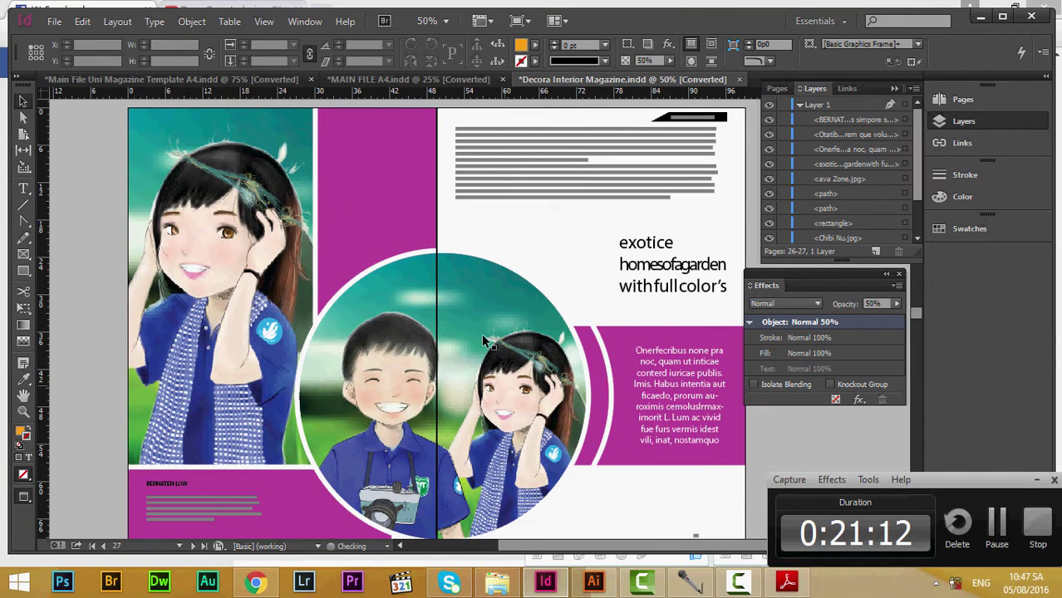
pyautogui.press('w')
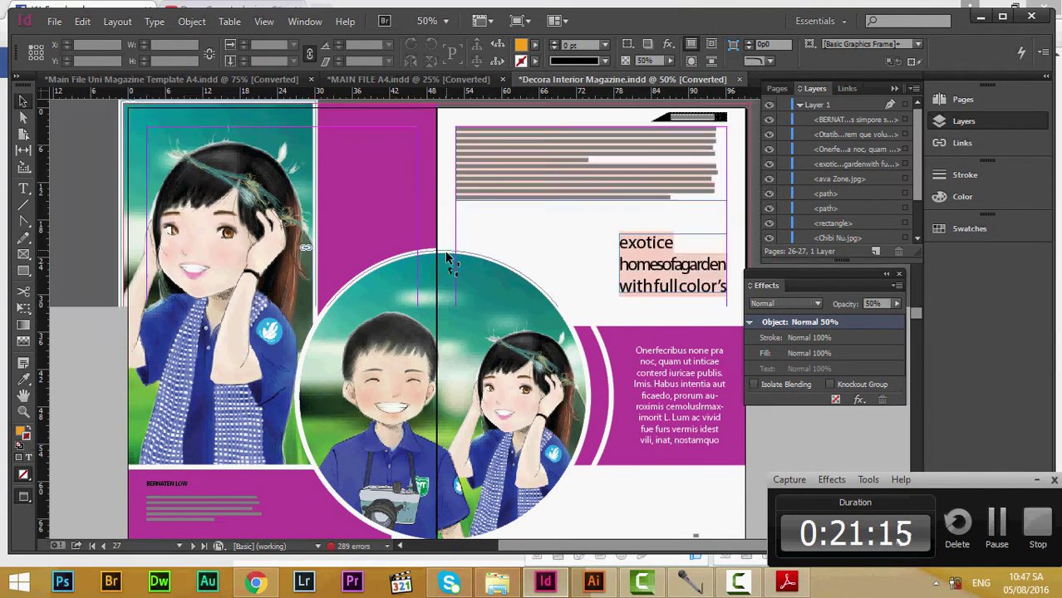
pyautogui.press('w')
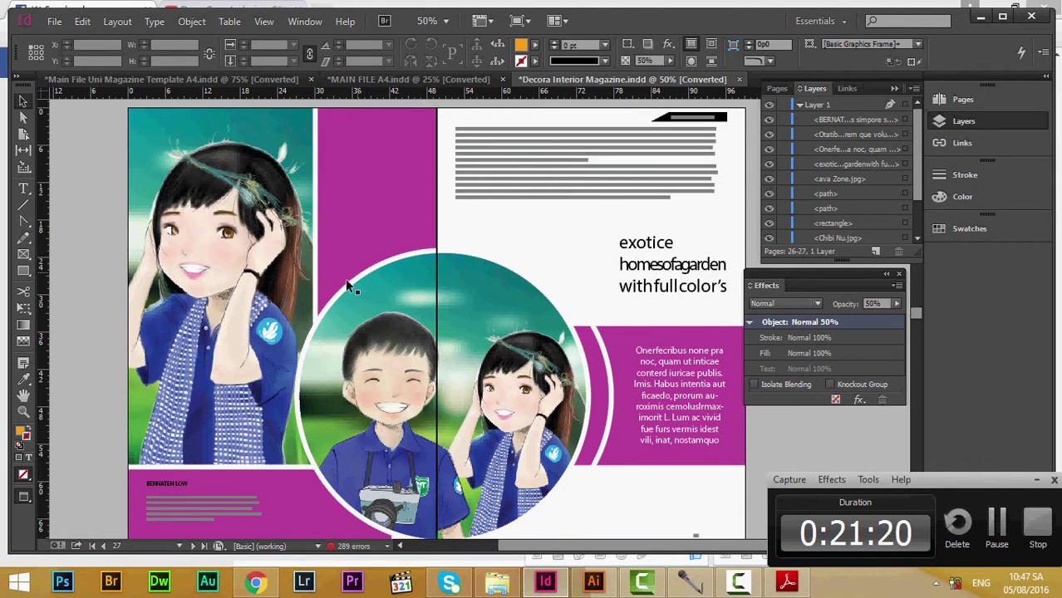
pyautogui.scroll(-3, 416, 472)
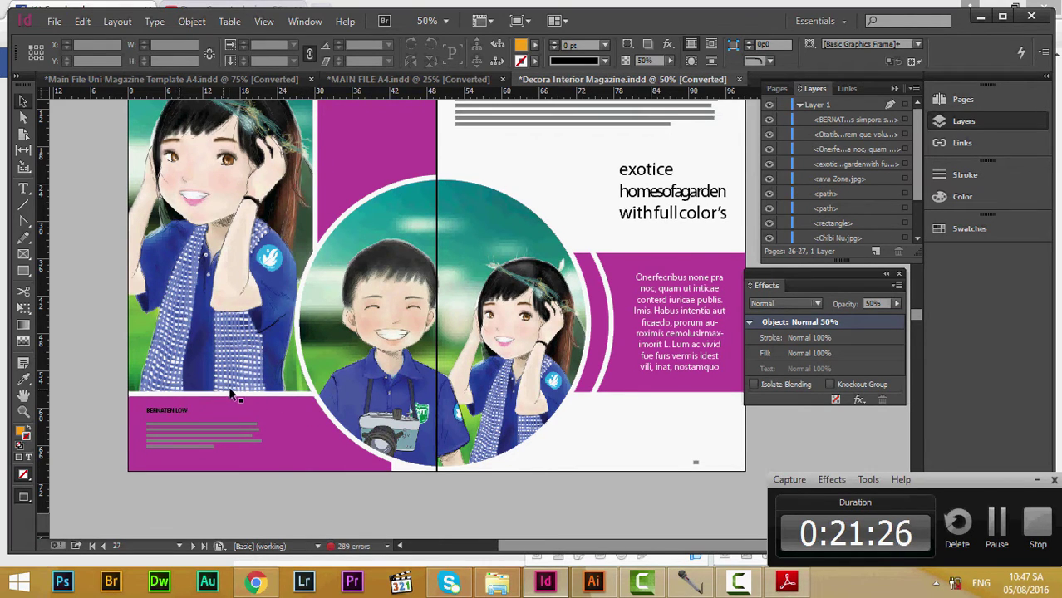
pyautogui.scroll(3, 234, 395)
pyautogui.press('w')
# Step: Select the circular picture on spread 26-27 to examine its frame and white border, and deselect it
pyautogui.click(530, 291)
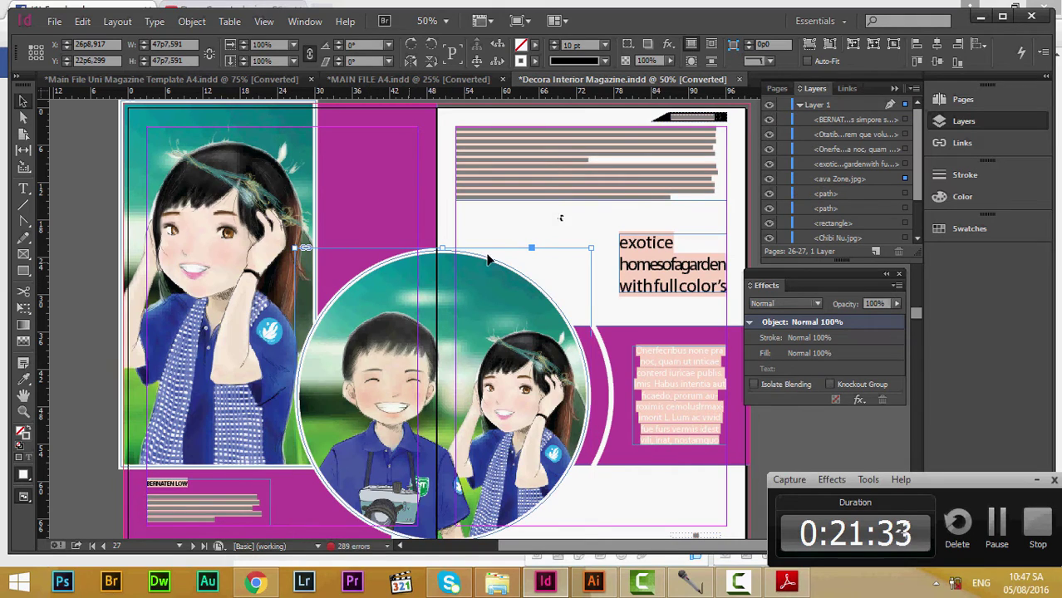
pyautogui.click(545, 242)
pyautogui.click(548, 244)
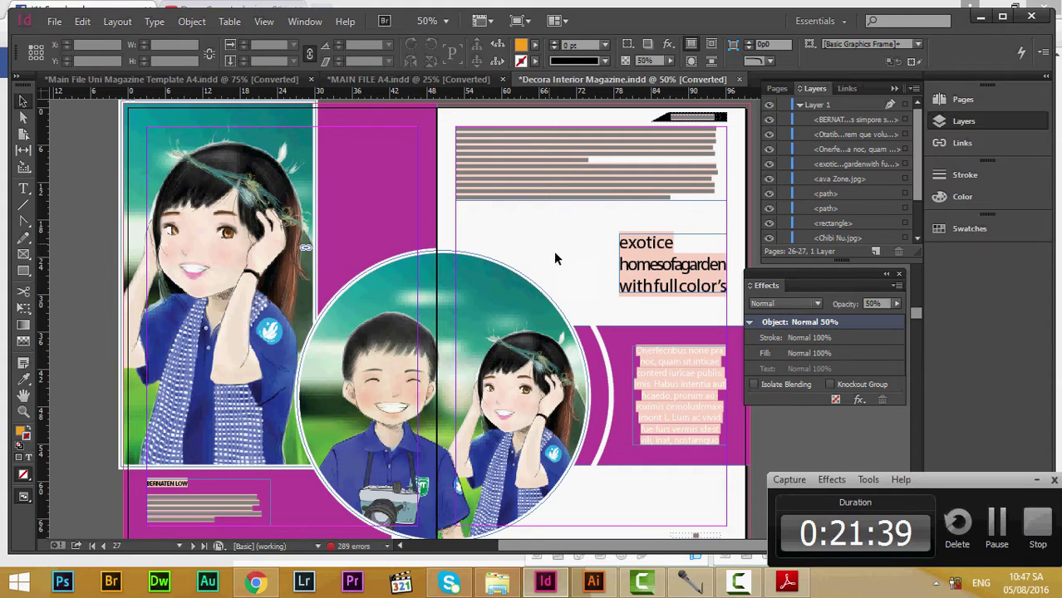
# Step: Set the stroke type of the circular picture frame to Thick - Thick, deselect it and check the border in a preview
pyautogui.click(963, 176)
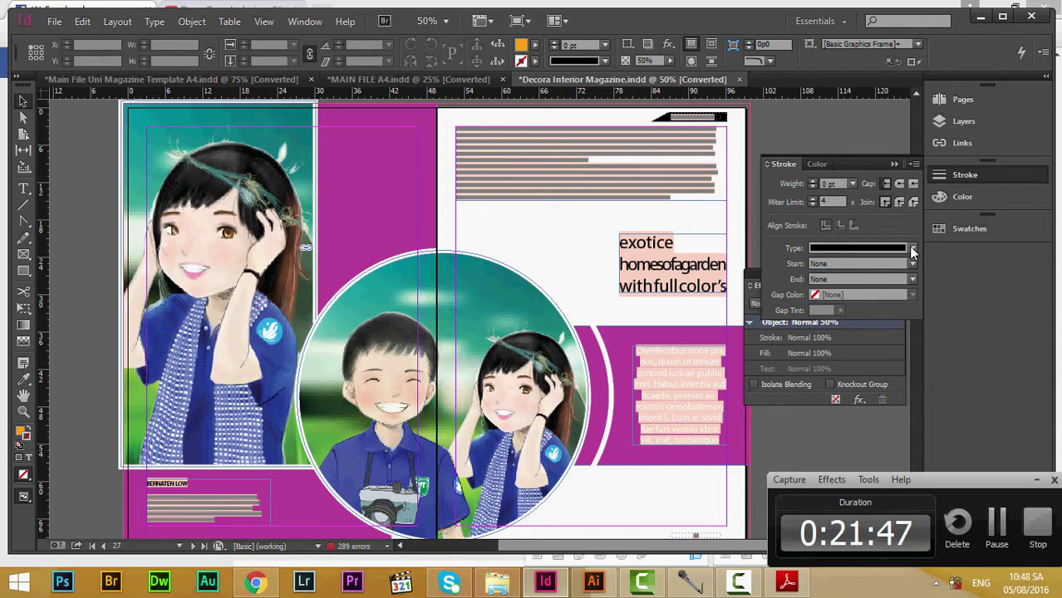
pyautogui.click(416, 254)
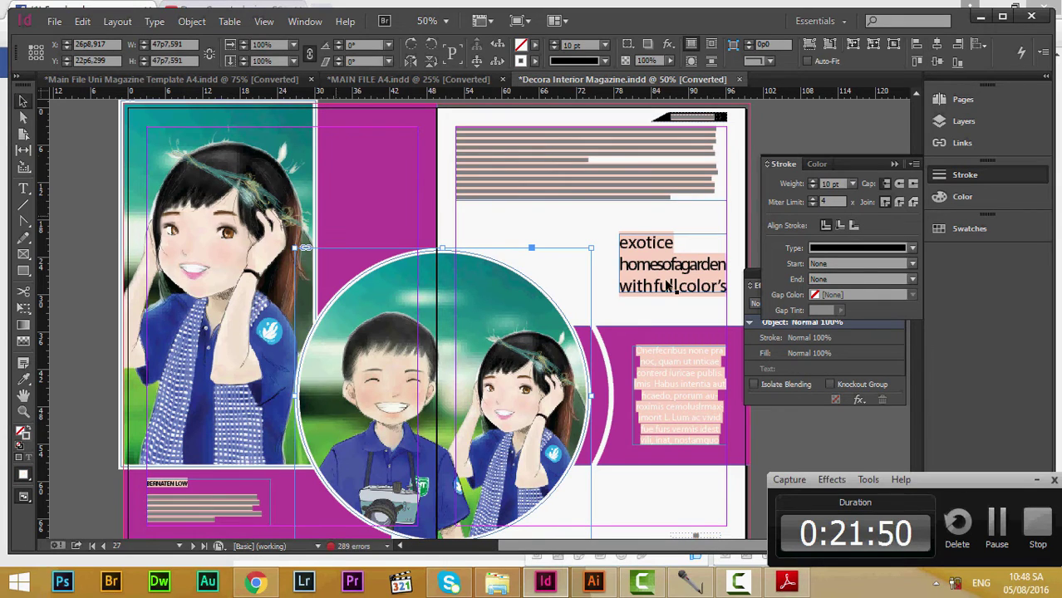
pyautogui.click(909, 248)
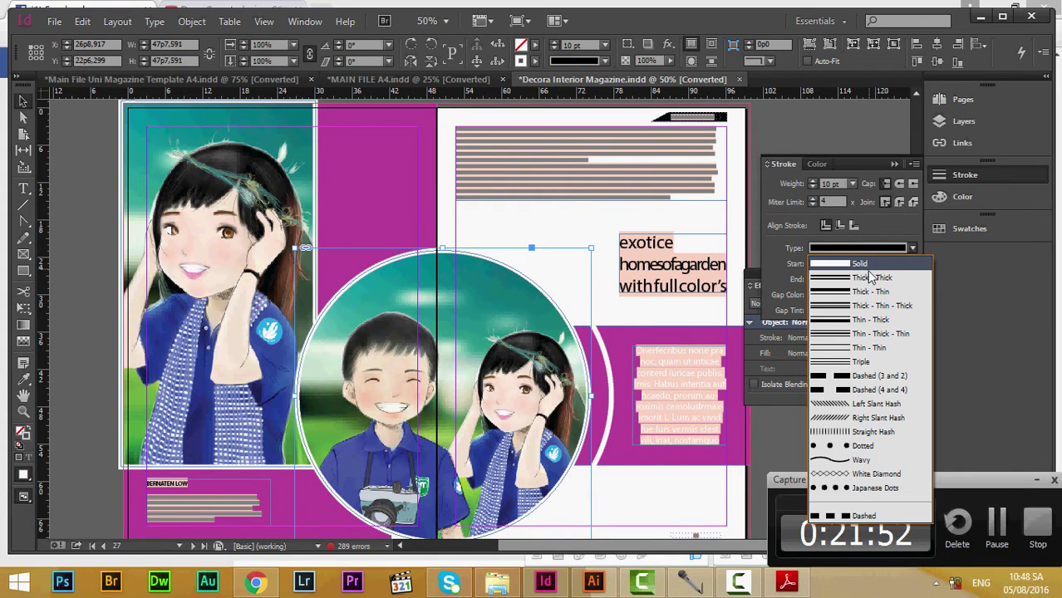
pyautogui.click(818, 278)
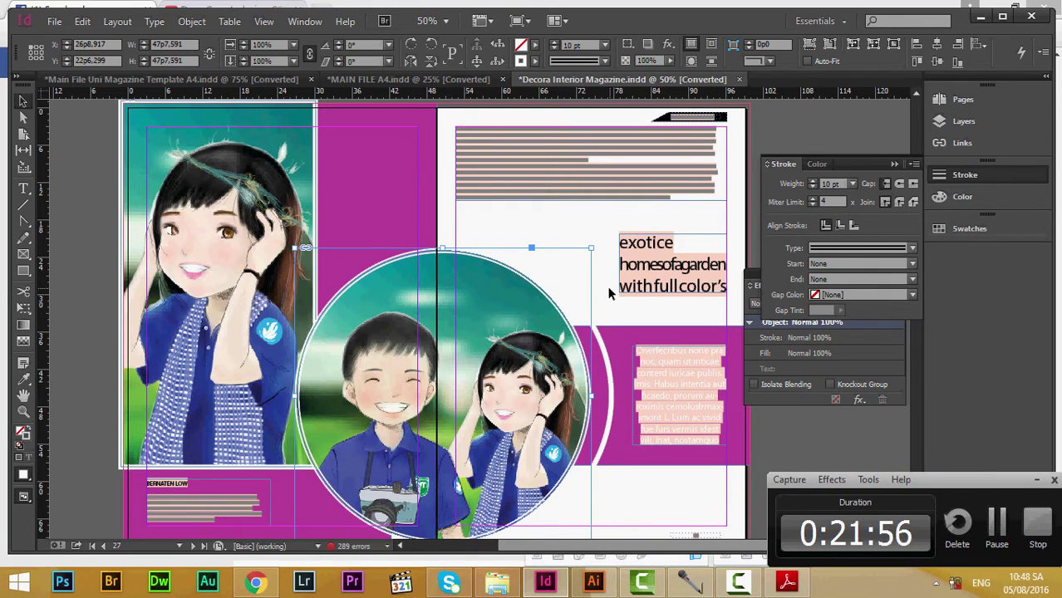
pyautogui.click(583, 223)
pyautogui.press('w')
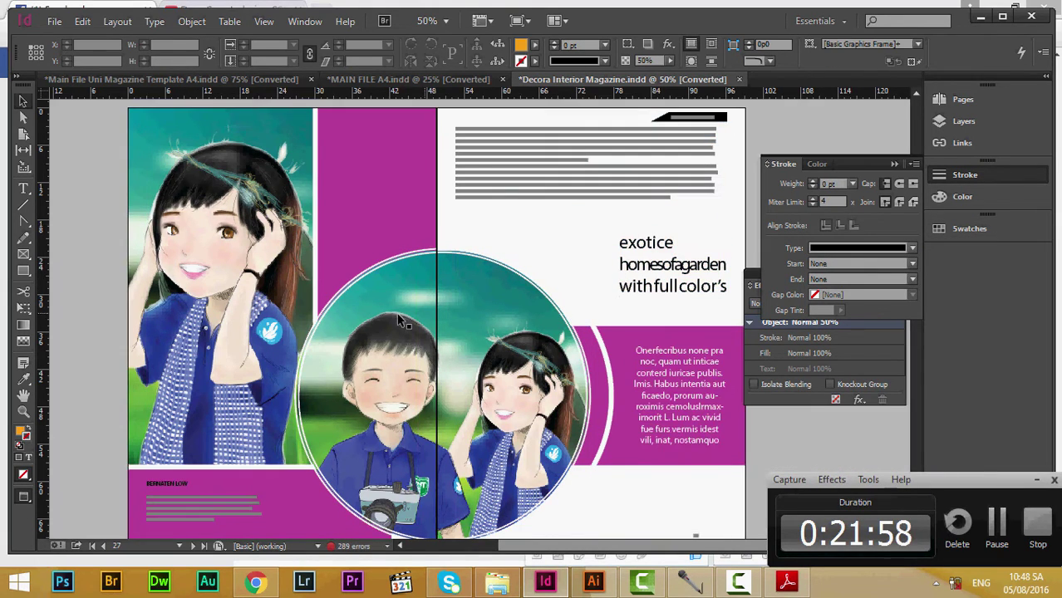
pyautogui.press('w')
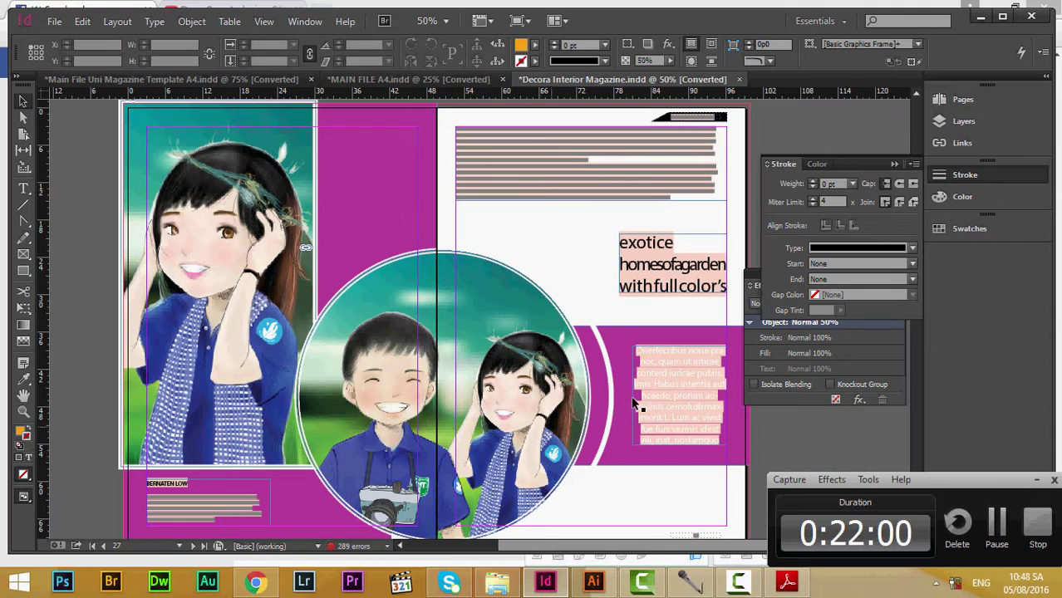
# Step: Change the circular photo frame's stroke type to a solid line and check the spread in preview mode
pyautogui.click(913, 247)
pyautogui.click(889, 257)
pyautogui.click(494, 374)
pyautogui.click(625, 349)
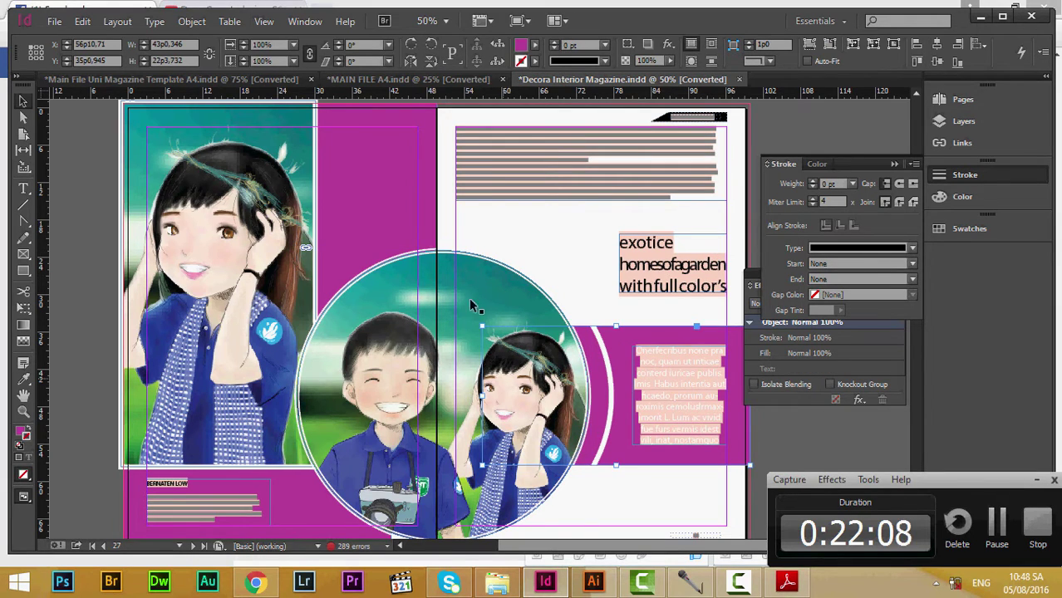
pyautogui.click(472, 299)
pyautogui.click(910, 250)
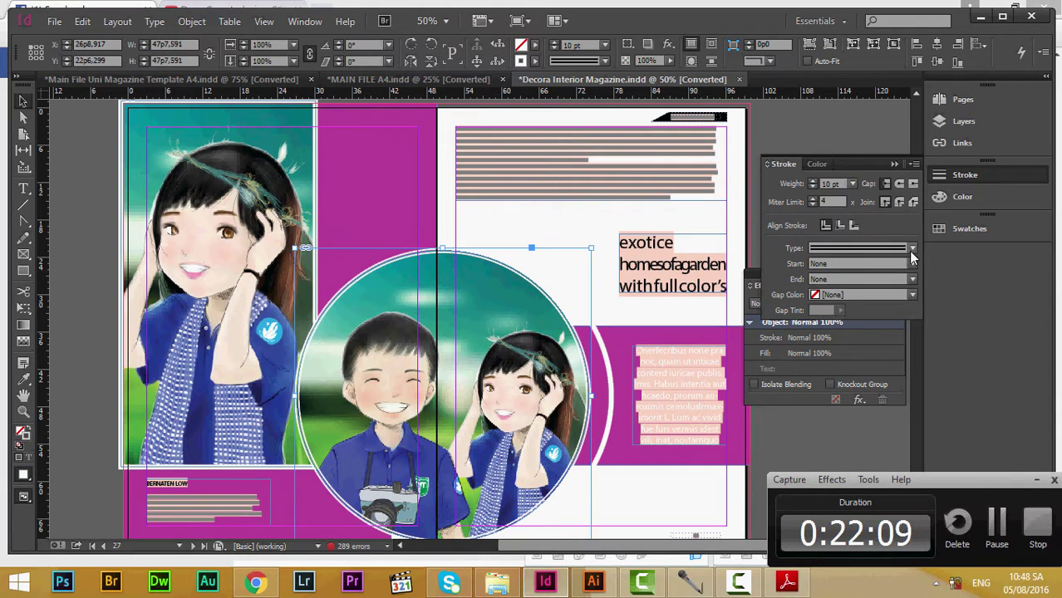
pyautogui.click(868, 266)
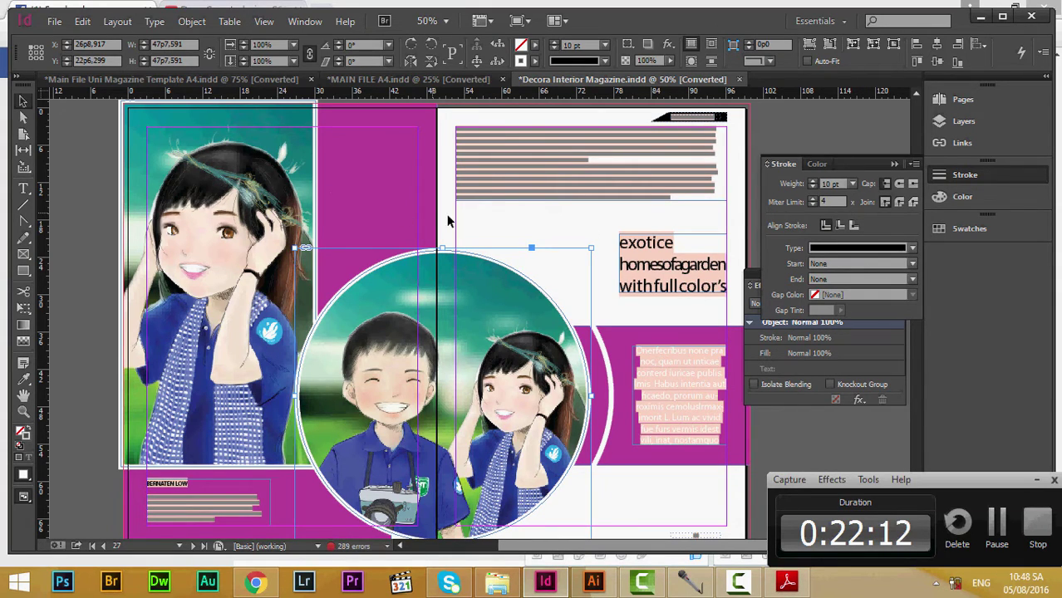
pyautogui.click(511, 231)
pyautogui.press('w')
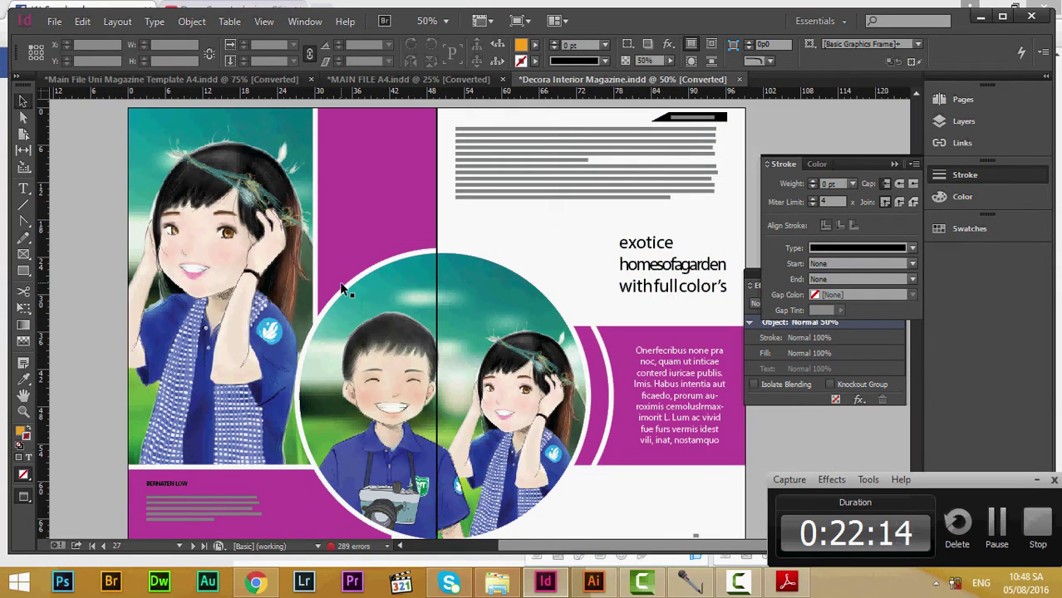
pyautogui.press('w')
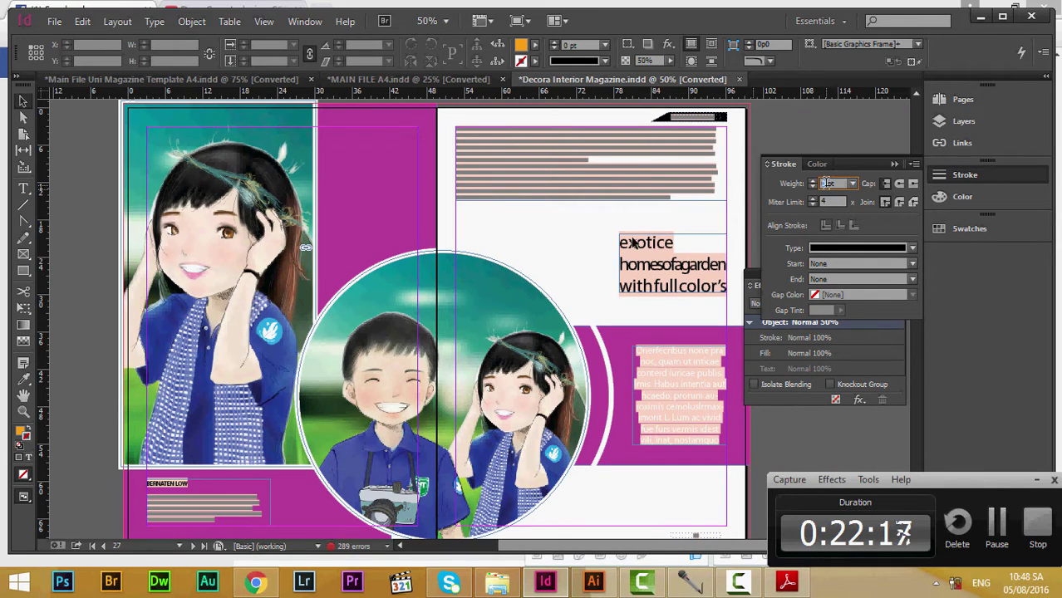
# Step: Try a stroke weight of 5 pt on the circular photo frame and preview the spread
pyautogui.click(504, 276)
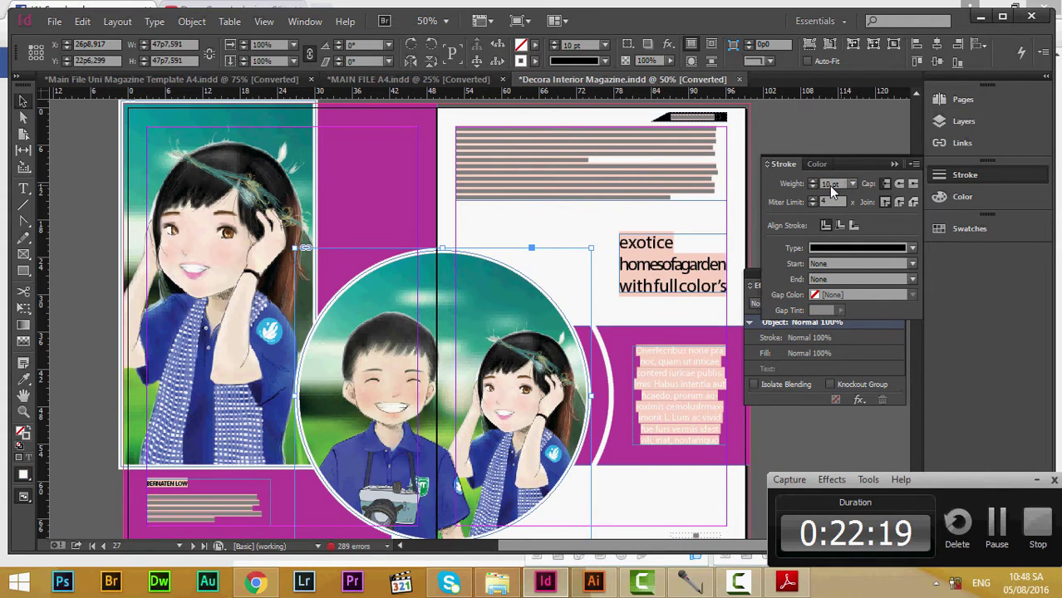
pyautogui.doubleClick(831, 185)
pyautogui.write('0')
pyautogui.press('Return')
pyautogui.click(531, 211)
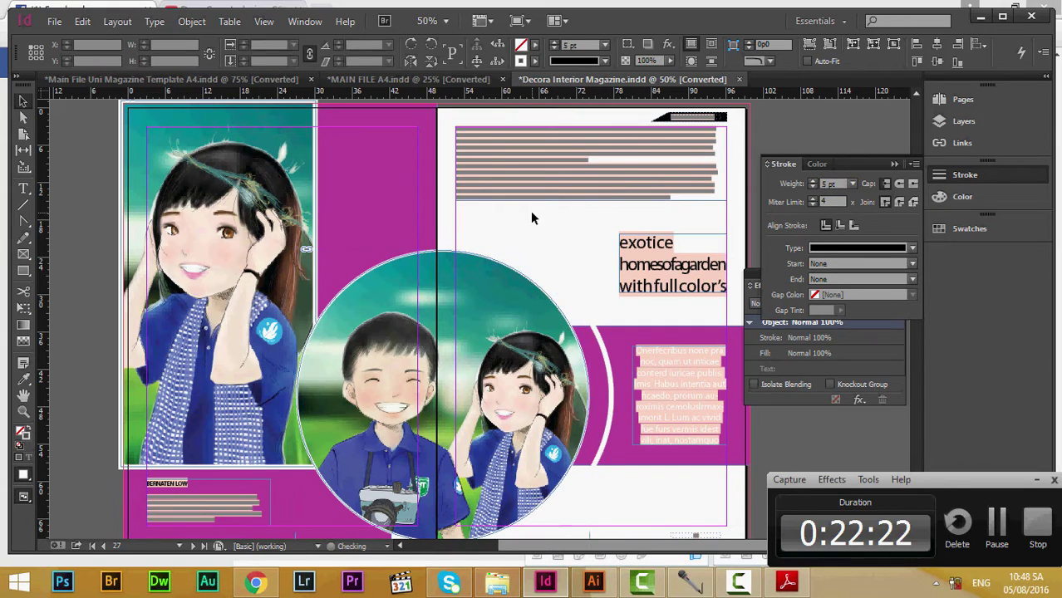
pyautogui.press('w')
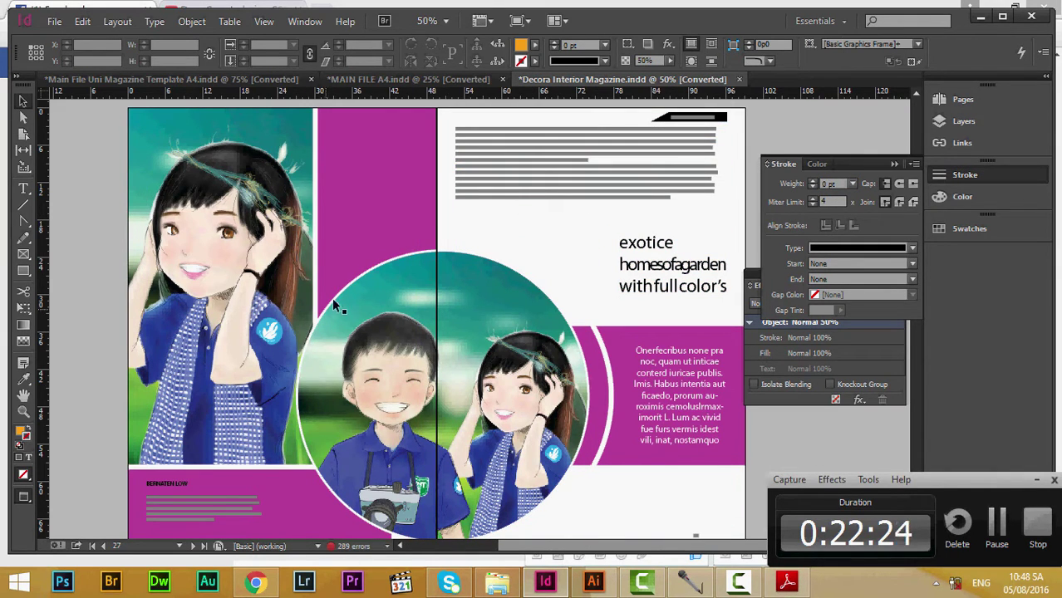
# Step: Show the colour swatches for the circular photo frame and close the Effects settings covering them
pyautogui.click(530, 249)
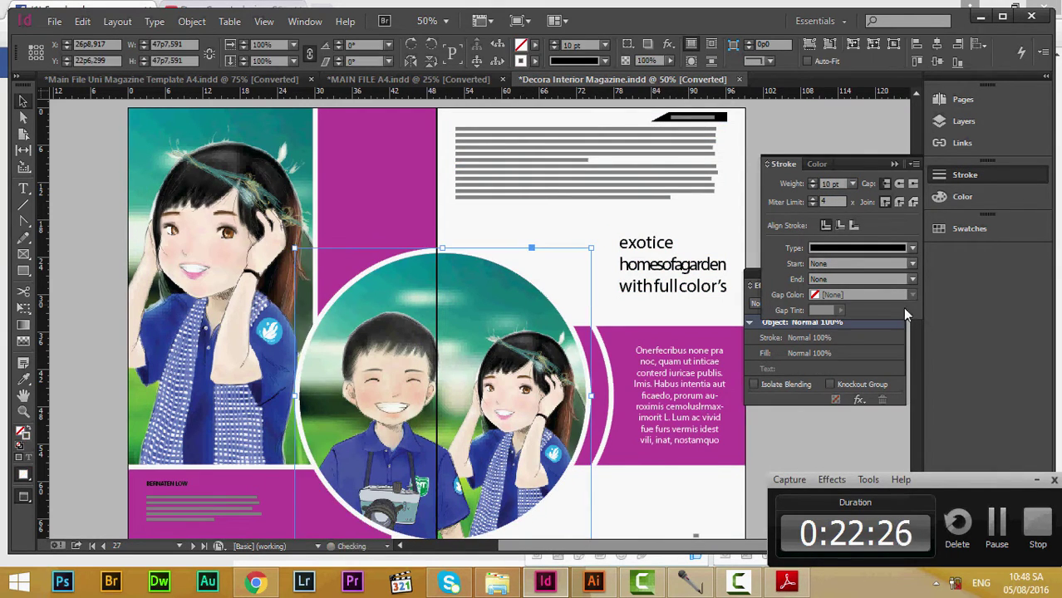
pyautogui.click(969, 194)
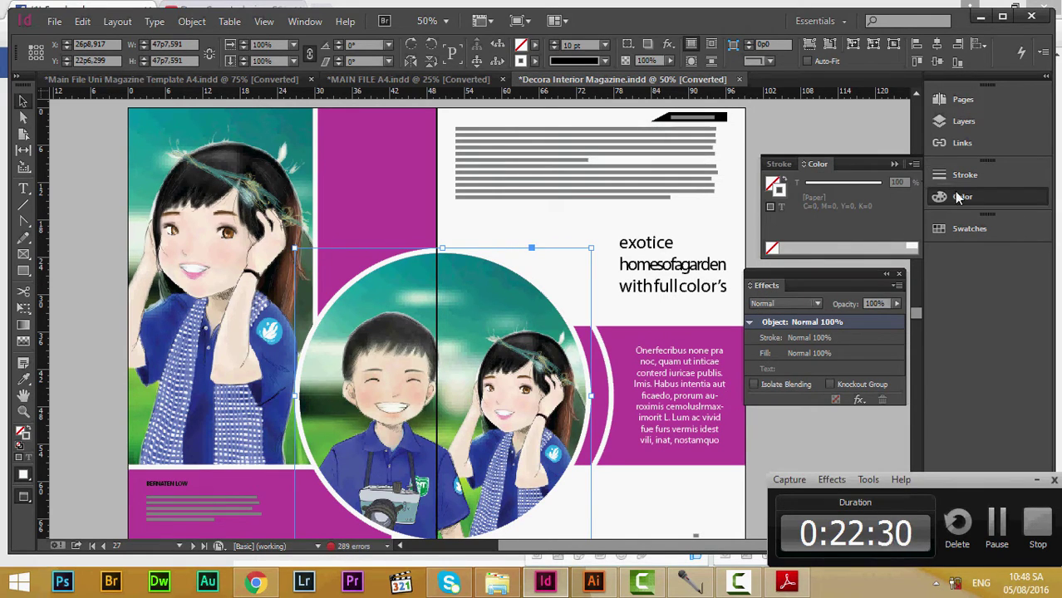
pyautogui.click(914, 275)
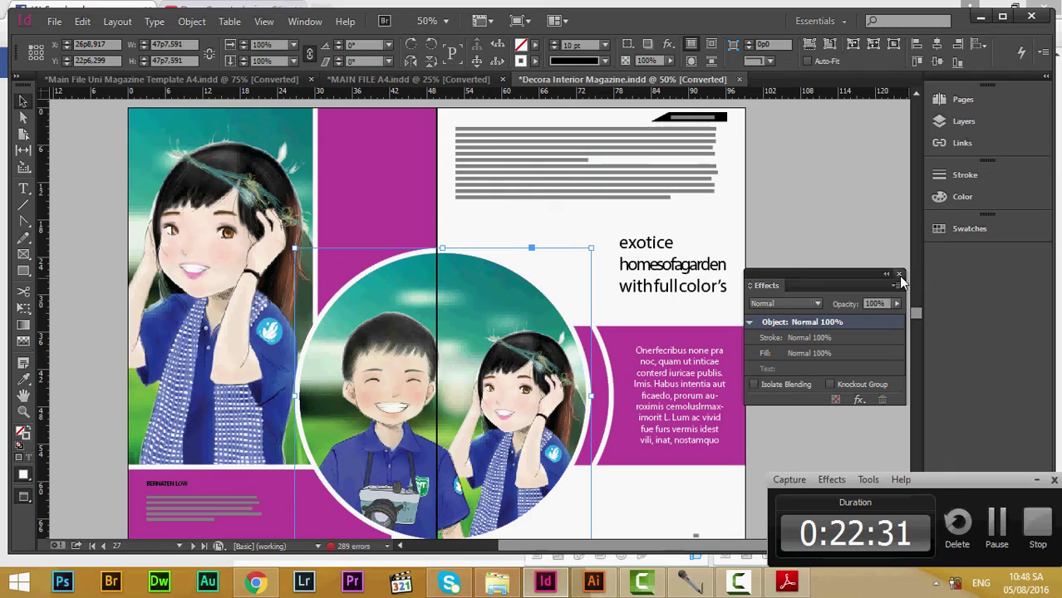
pyautogui.click(951, 232)
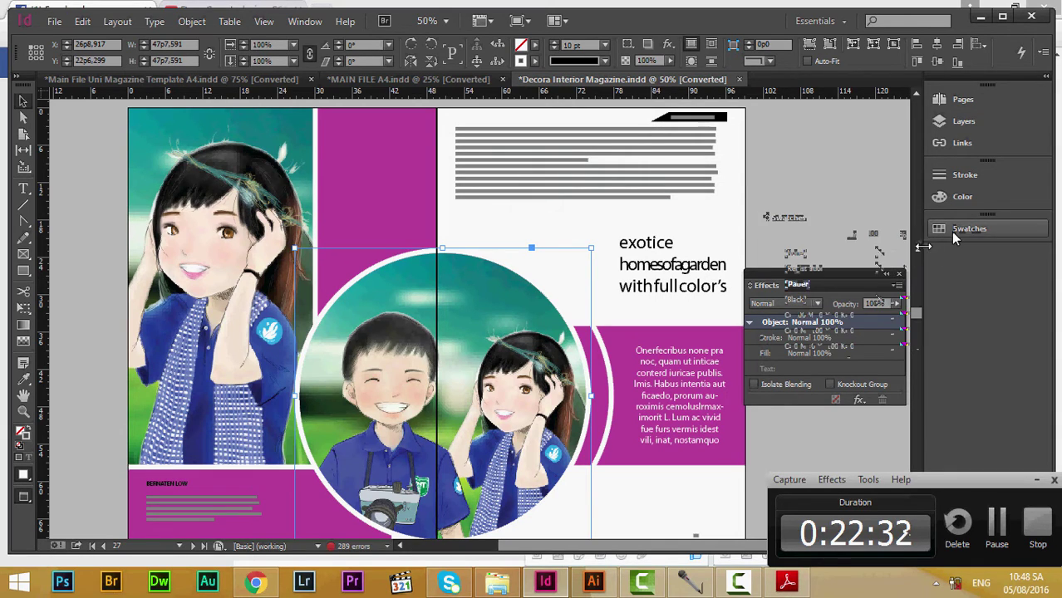
pyautogui.click(796, 396)
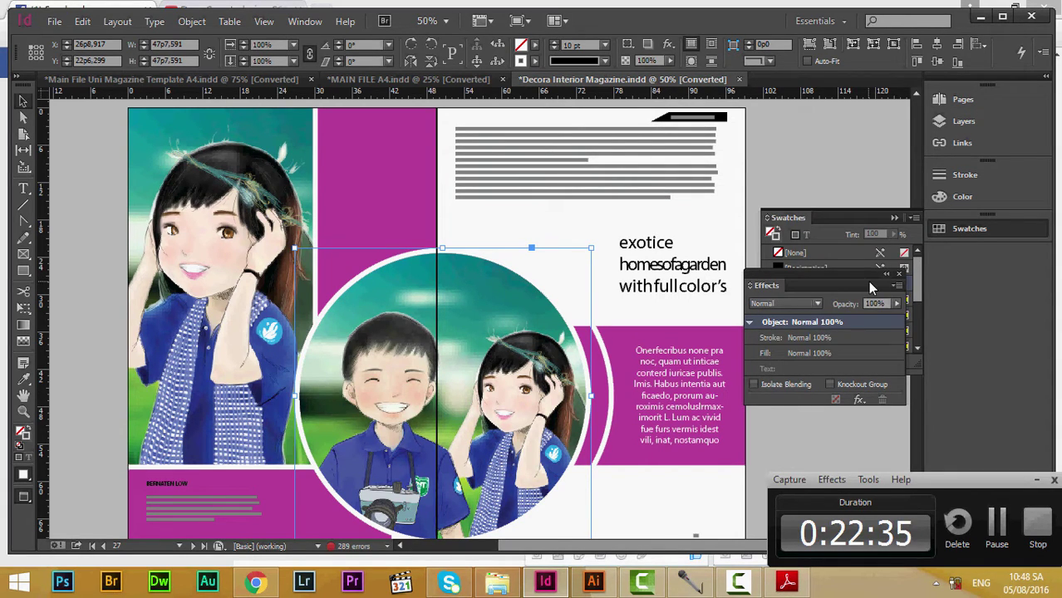
pyautogui.click(694, 586)
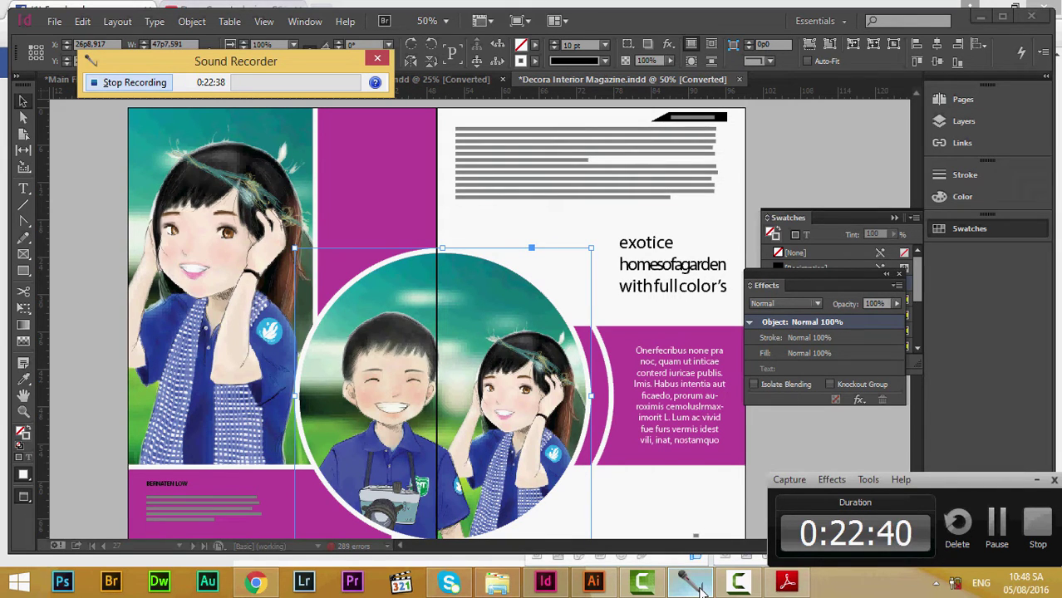
pyautogui.click(863, 209)
pyautogui.click(898, 274)
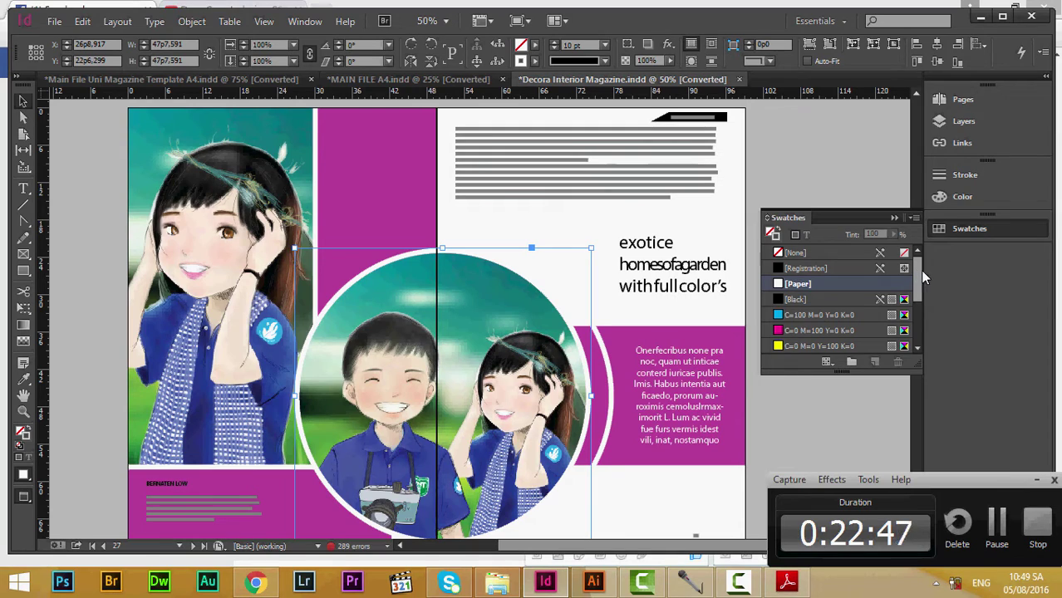
# Step: Make the circular photo frame's stroke the active colour target with the [Paper] swatch
pyautogui.moveTo(919, 272)
pyautogui.mouseDown()
pyautogui.moveTo(921, 293)
pyautogui.moveTo(920, 273)
pyautogui.mouseUp()
pyautogui.scroll(-2, 918, 291)
pyautogui.scroll(2, 918, 291)
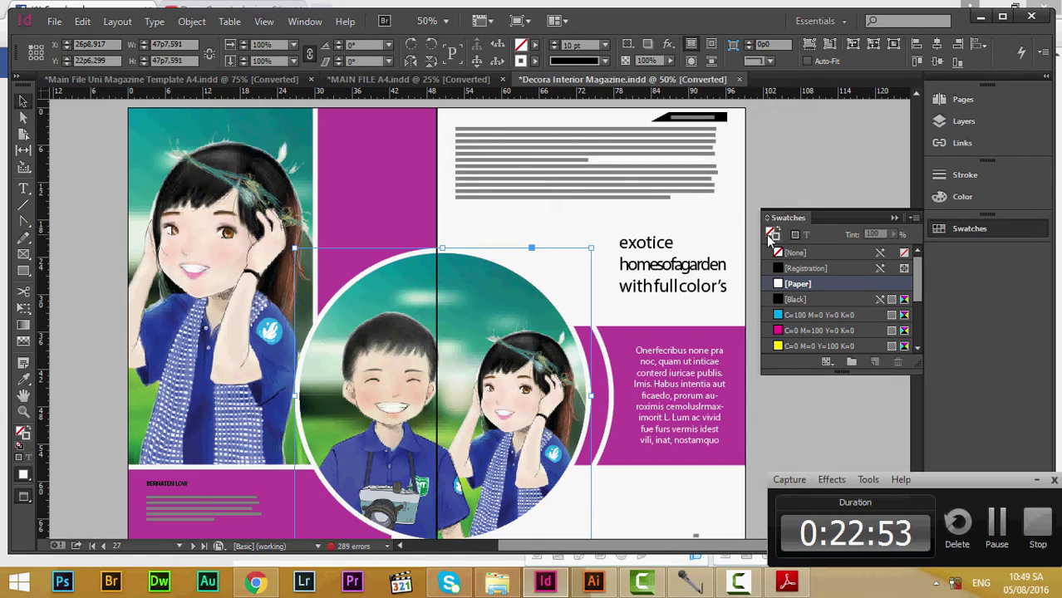
pyautogui.click(772, 237)
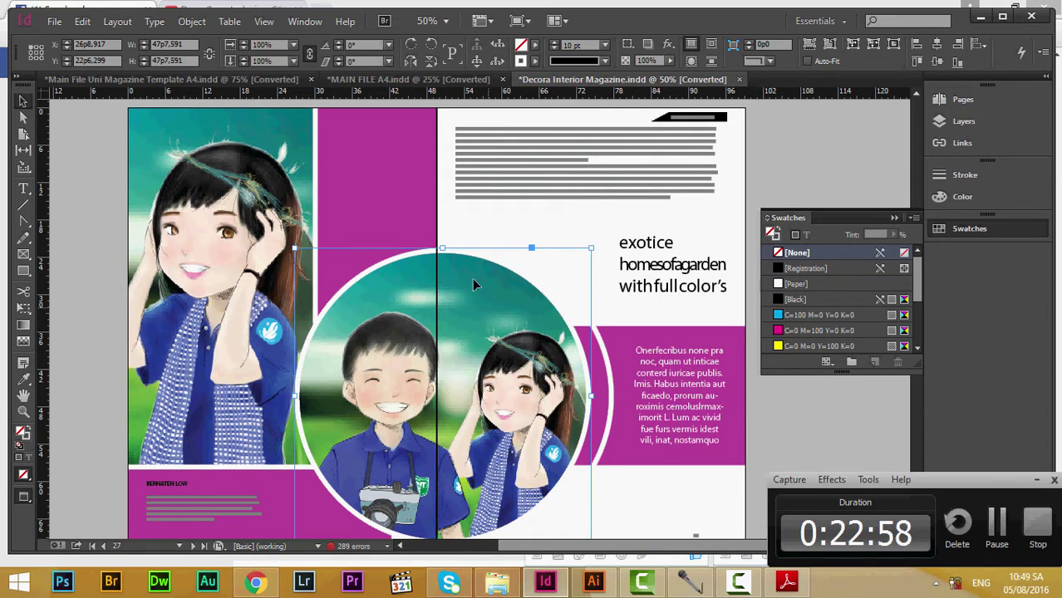
pyautogui.scroll(-3, 347, 282)
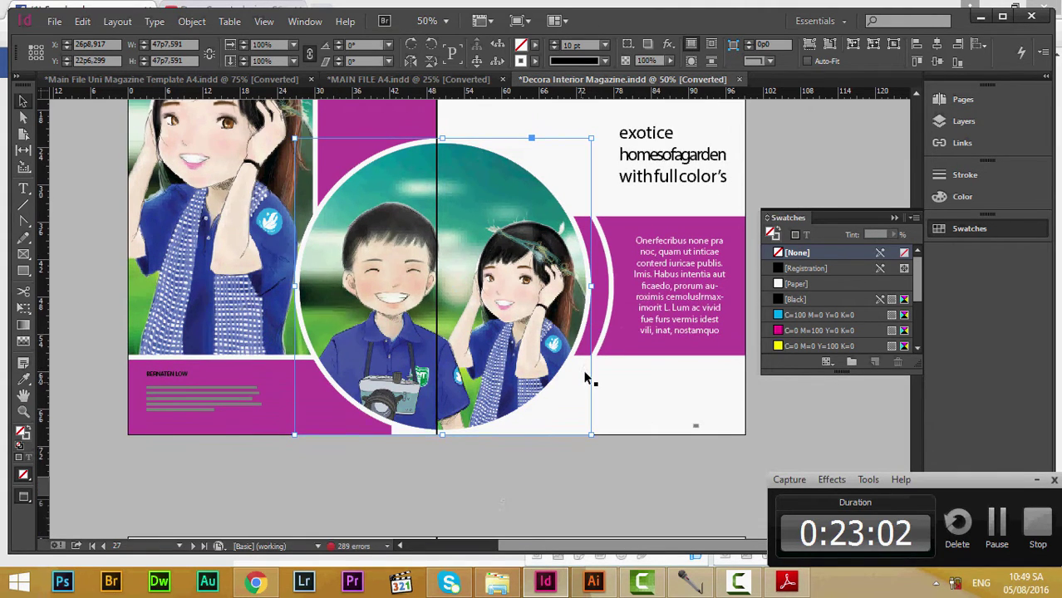
pyautogui.scroll(3, 588, 375)
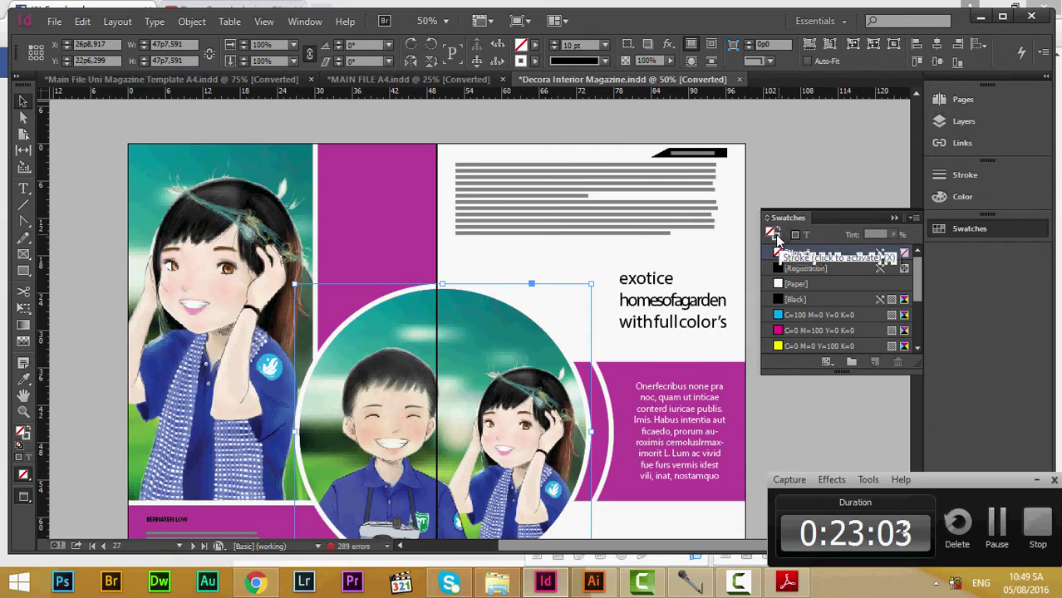
pyautogui.click(797, 283)
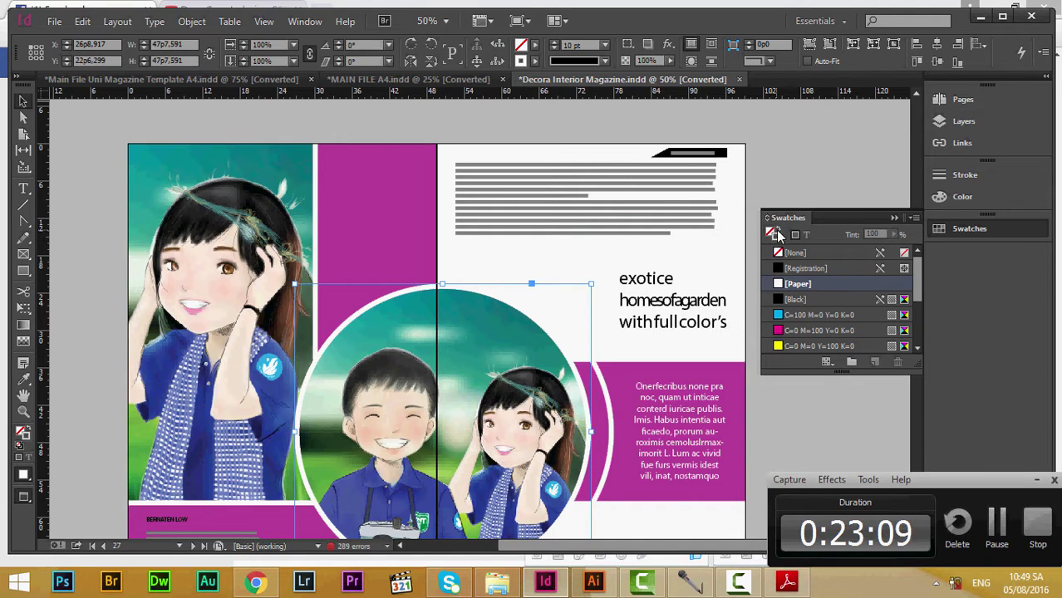
pyautogui.scroll(-3, 536, 316)
pyautogui.scroll(2, 414, 304)
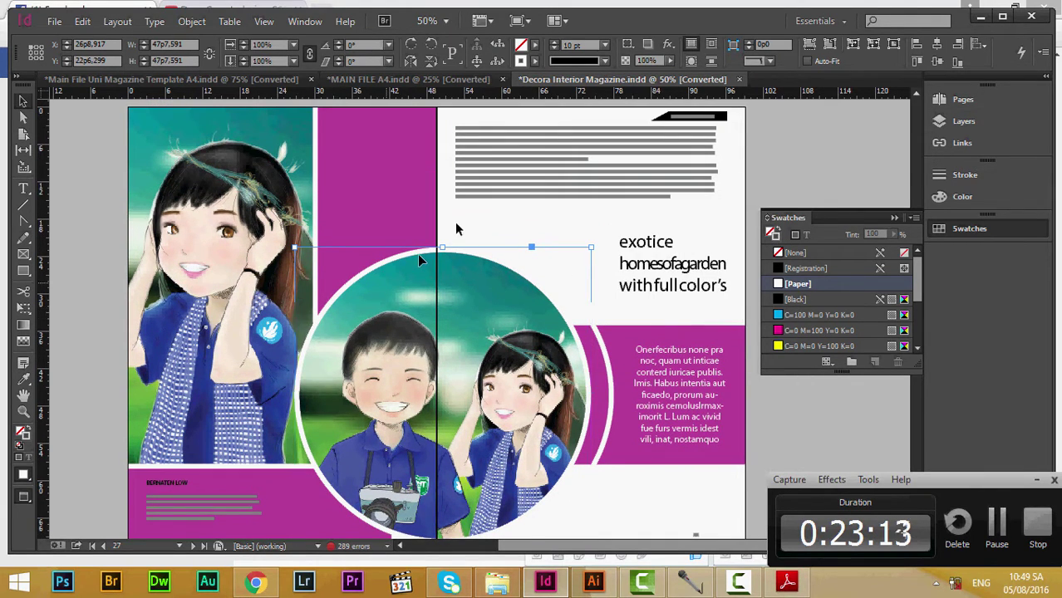
# Step: Try the cyan C=100 M=0 Y=0 K=0, red C=15 M=100 Y=100 K=0 and green C=75 M=5 Y=100 K=0 swatches on the circular frame's stroke
pyautogui.press('w')
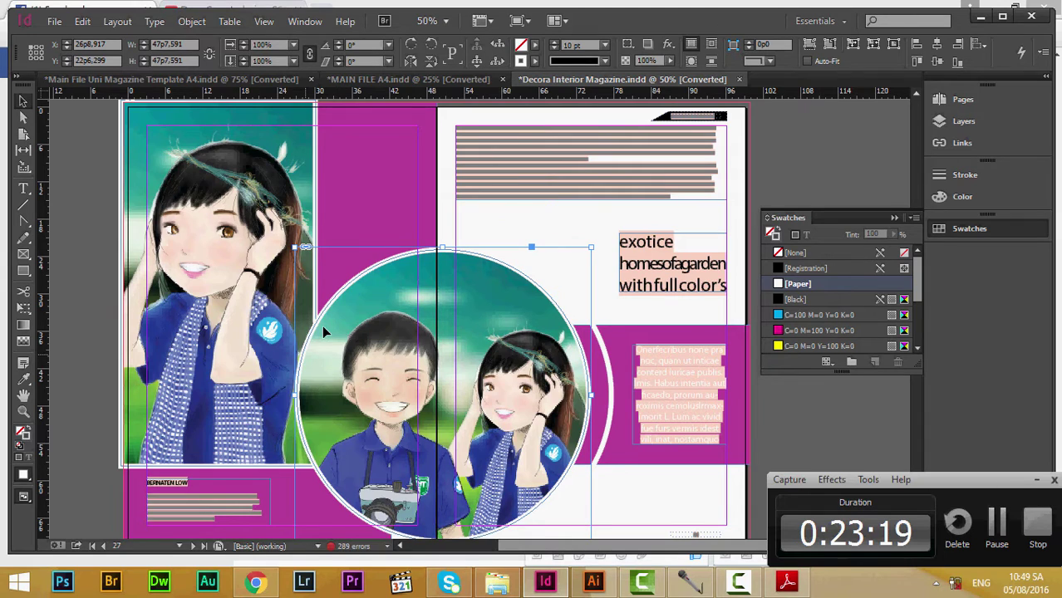
pyautogui.scroll(-1, 322, 325)
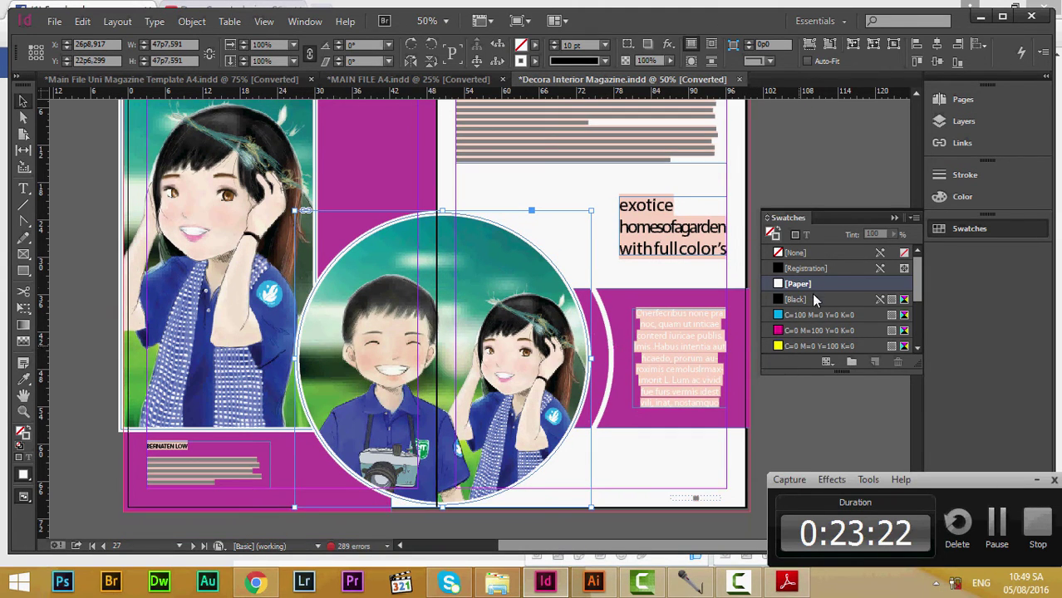
pyautogui.scroll(-2, 809, 288)
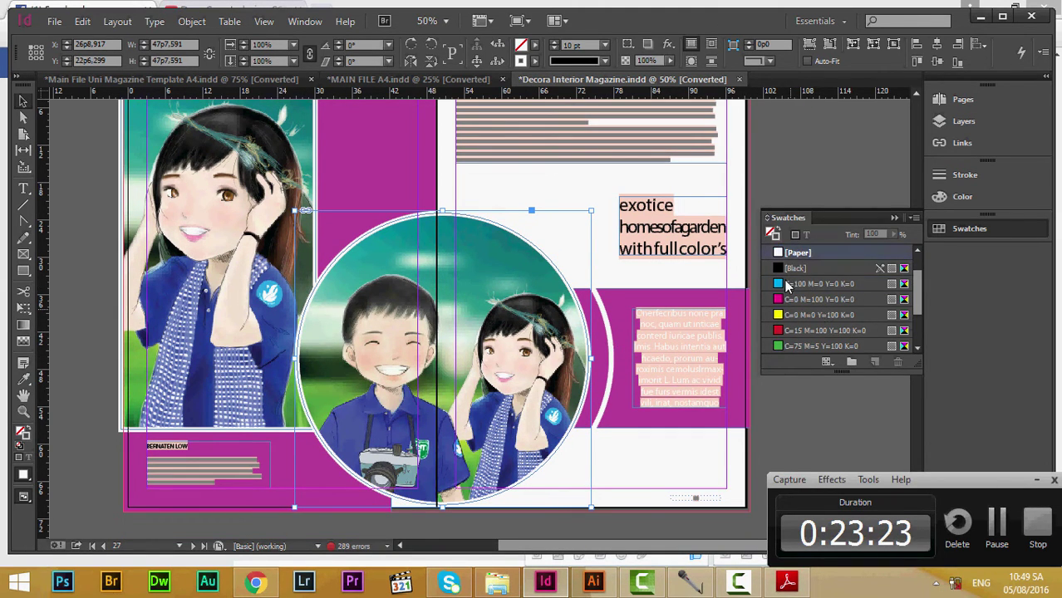
pyautogui.click(782, 285)
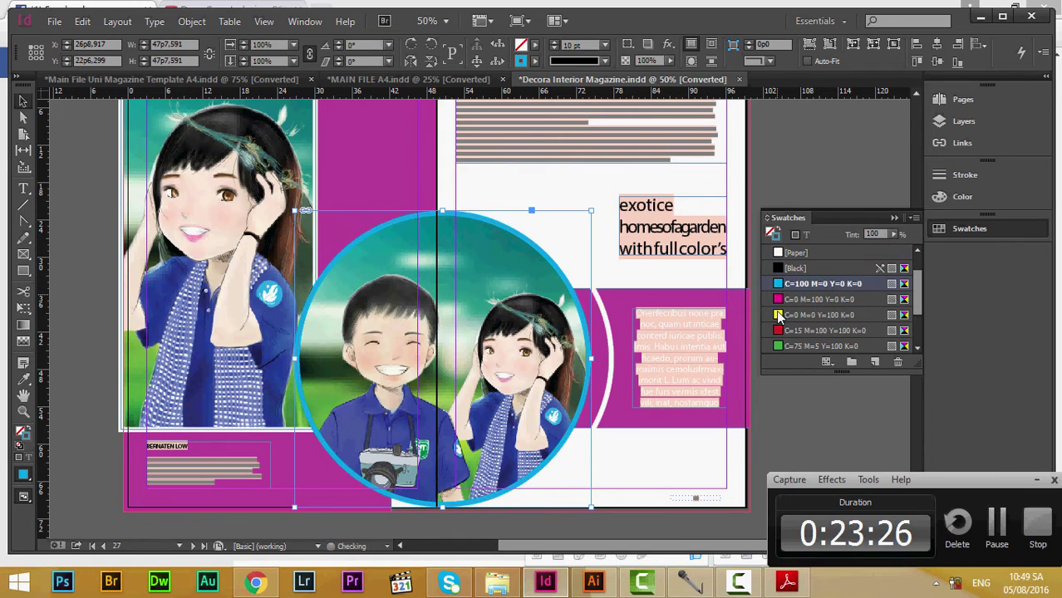
pyautogui.scroll(-2, 779, 310)
pyautogui.click(778, 303)
pyautogui.click(778, 314)
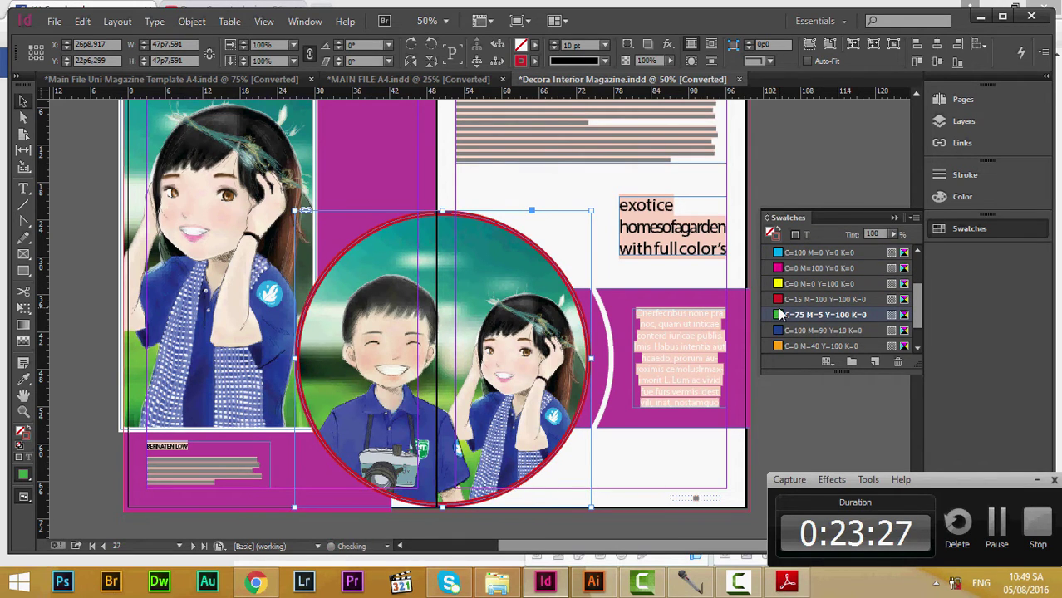
# Step: Apply the cyan C=100 M=0 Y=0 K=0 swatch to the rectangular photo frame's stroke and preview the spread
pyautogui.click(362, 183)
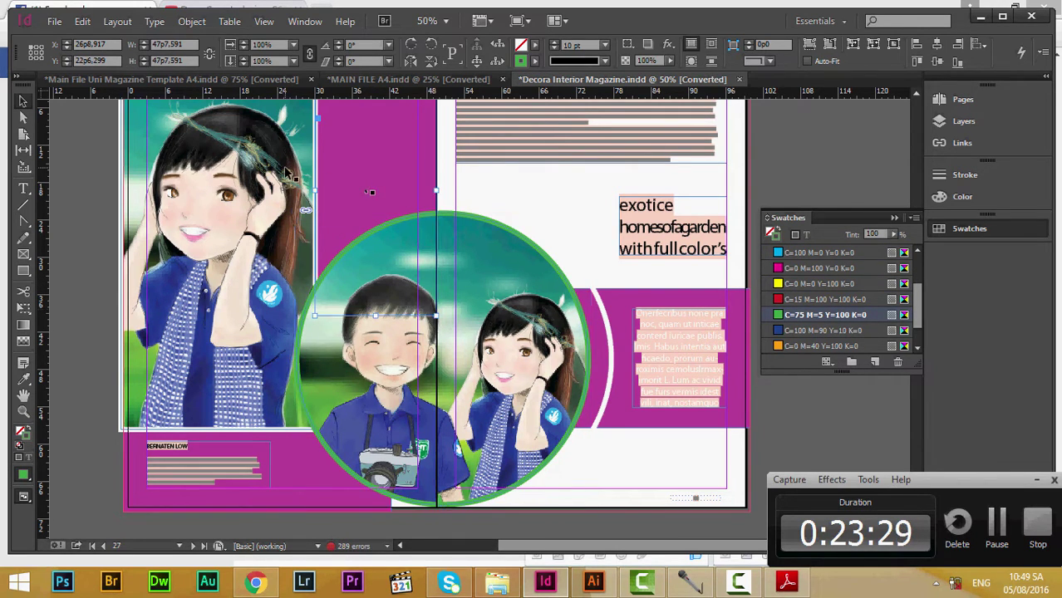
pyautogui.click(162, 226)
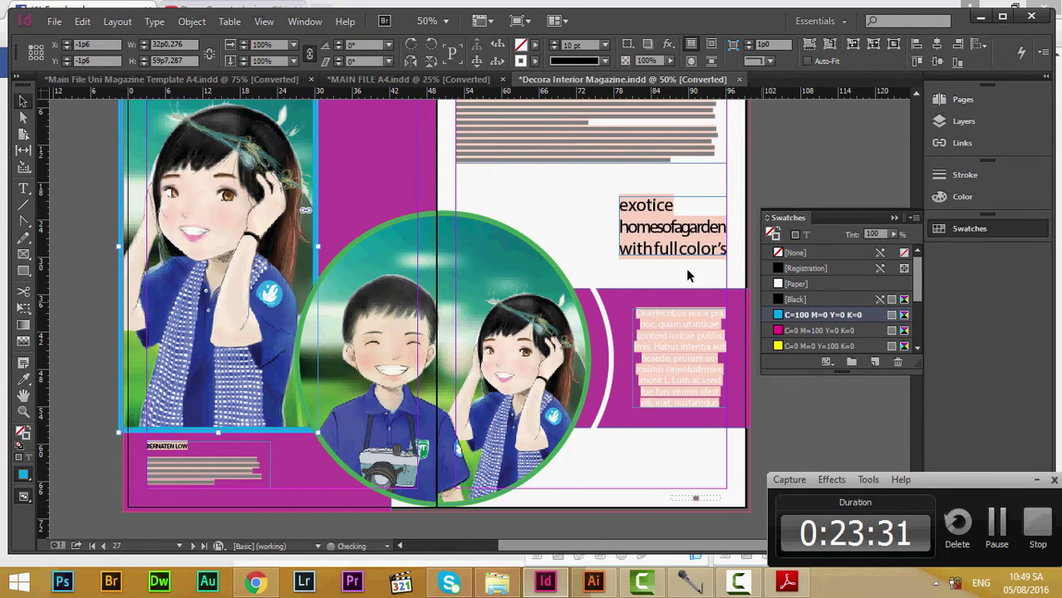
pyautogui.click(548, 202)
pyautogui.press('w')
pyautogui.scroll(1, 689, 406)
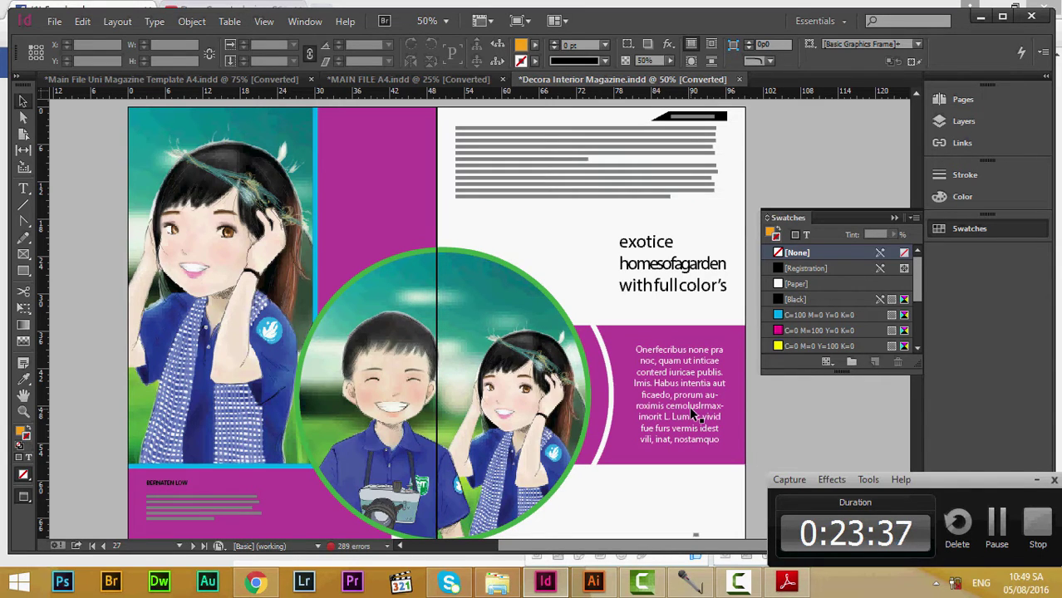
# Step: Undo the stroke colour changes on the rectangular and circular photo frames
pyautogui.click(522, 378)
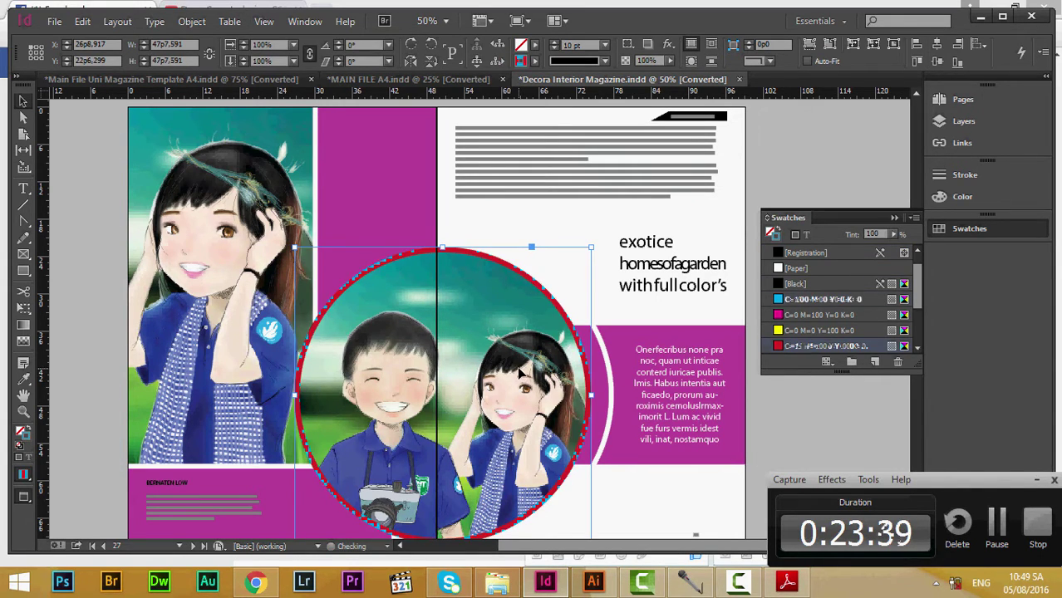
pyautogui.hotkey('ctrl', 'z')
pyautogui.hotkey('ctrl', 'z')
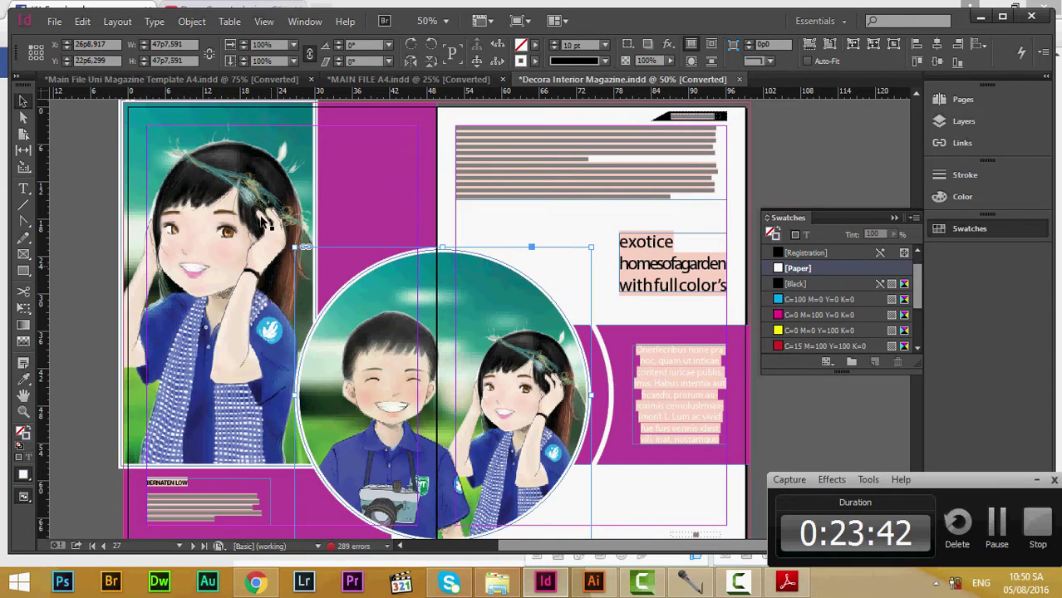
# Step: Delete the large rectangular photo frame of the girl from the left page
pyautogui.click(277, 296)
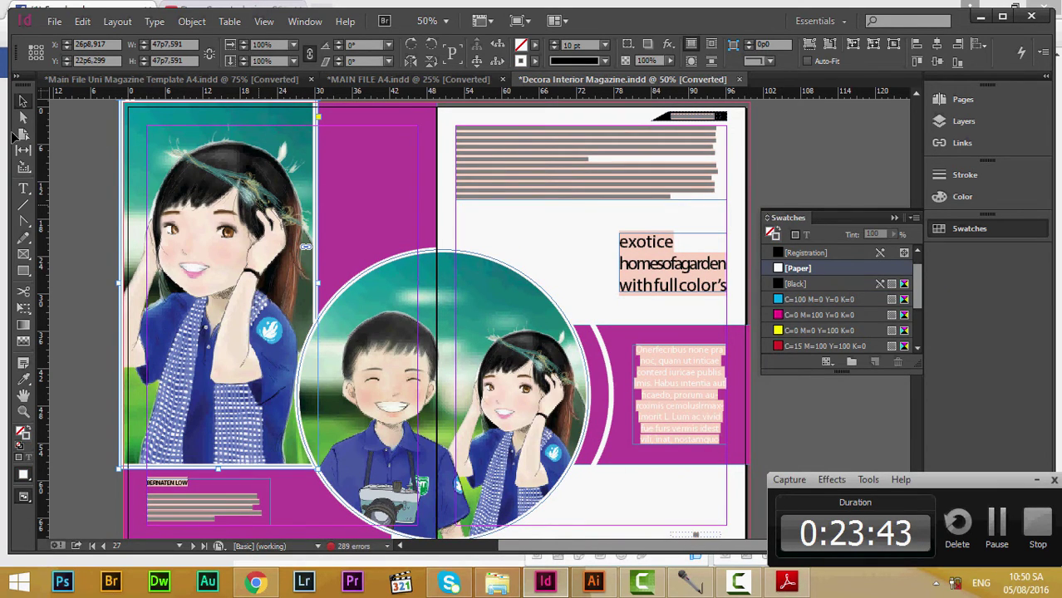
pyautogui.click(23, 117)
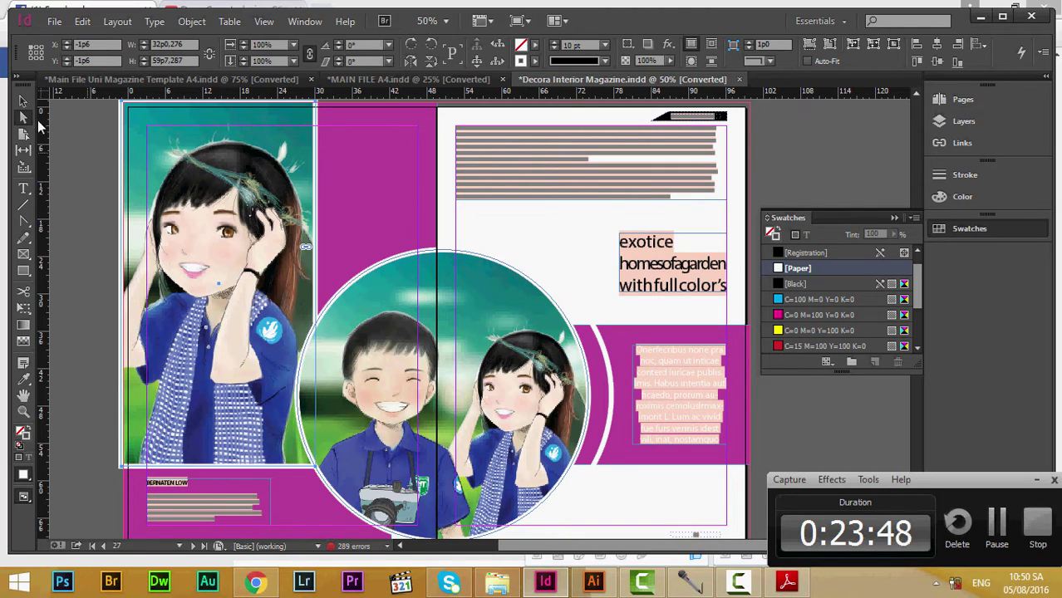
pyautogui.press('v')
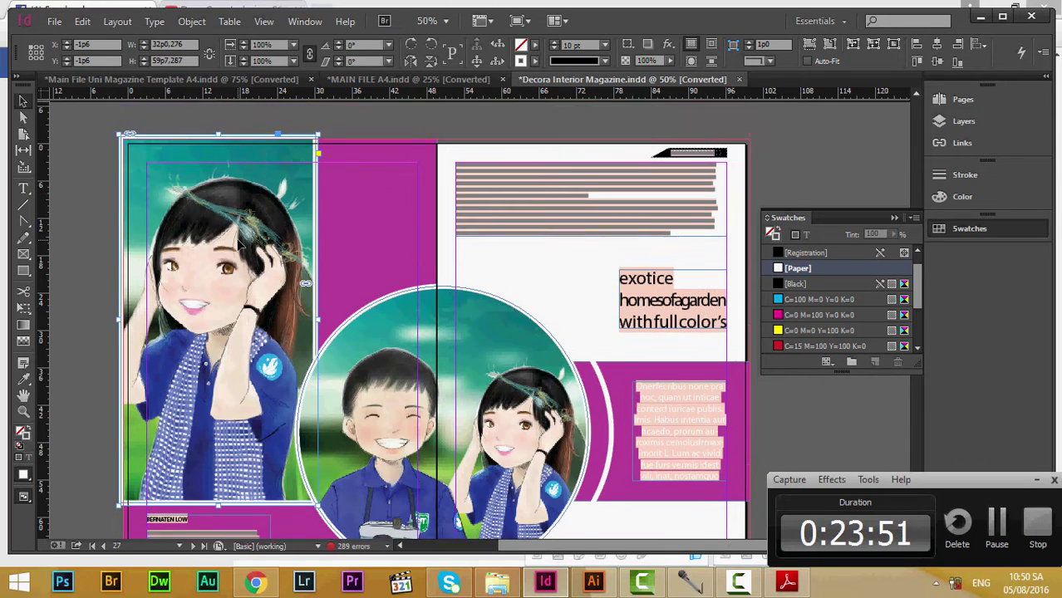
pyautogui.scroll(1, 237, 239)
pyautogui.press('Delete')
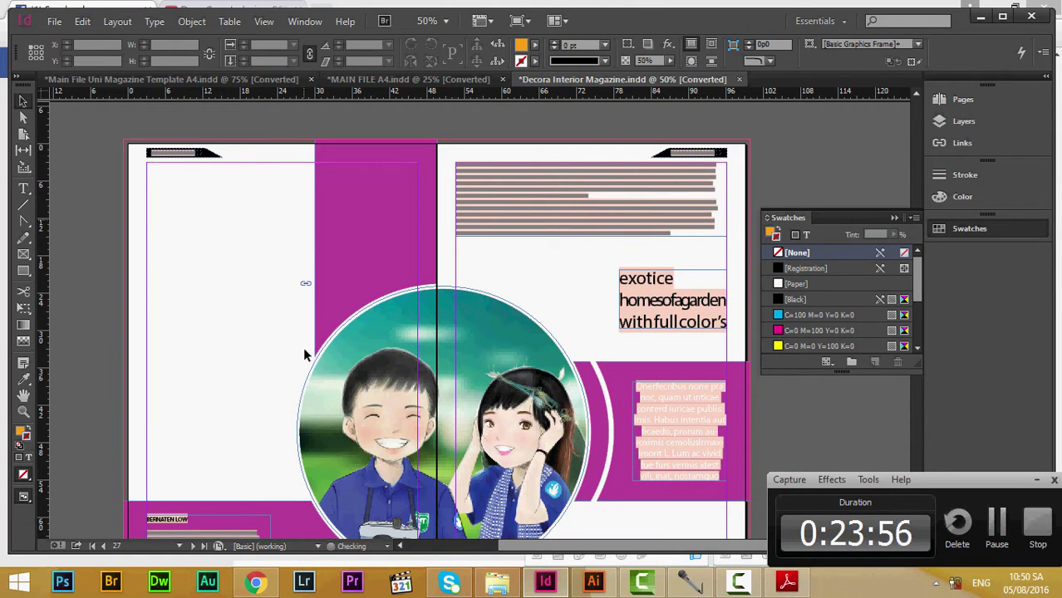
# Step: Undo the deletion of the large rectangular photo frame on the left page
pyautogui.hotkey('ctrl', 'z')
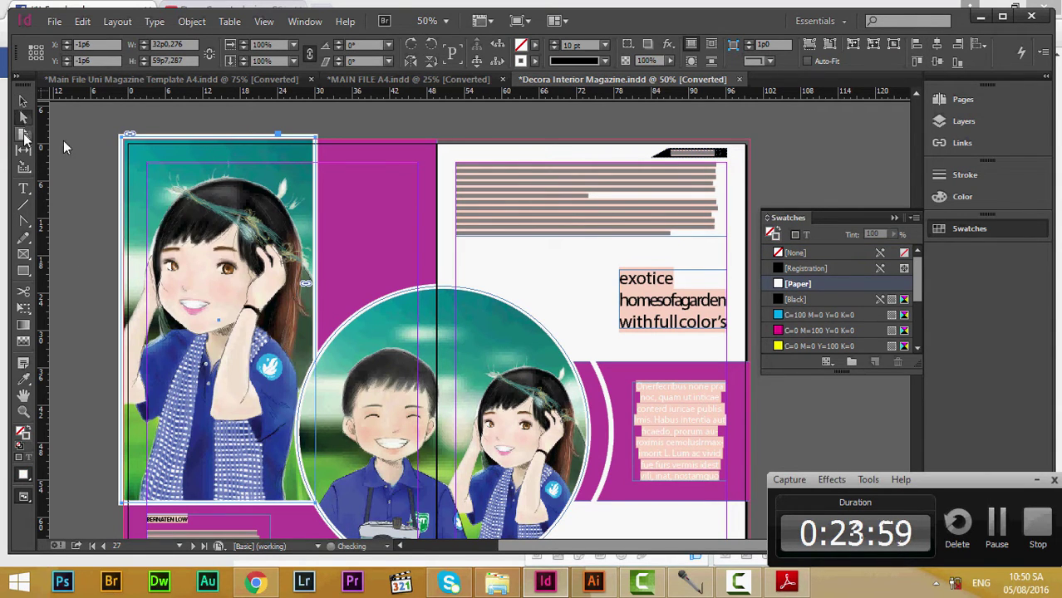
# Step: With Direct Selection, shift the girl photo slightly inside its rectangular frame and delete only the image
pyautogui.press('a')
pyautogui.moveTo(208, 264); pyautogui.dragTo(237, 268)
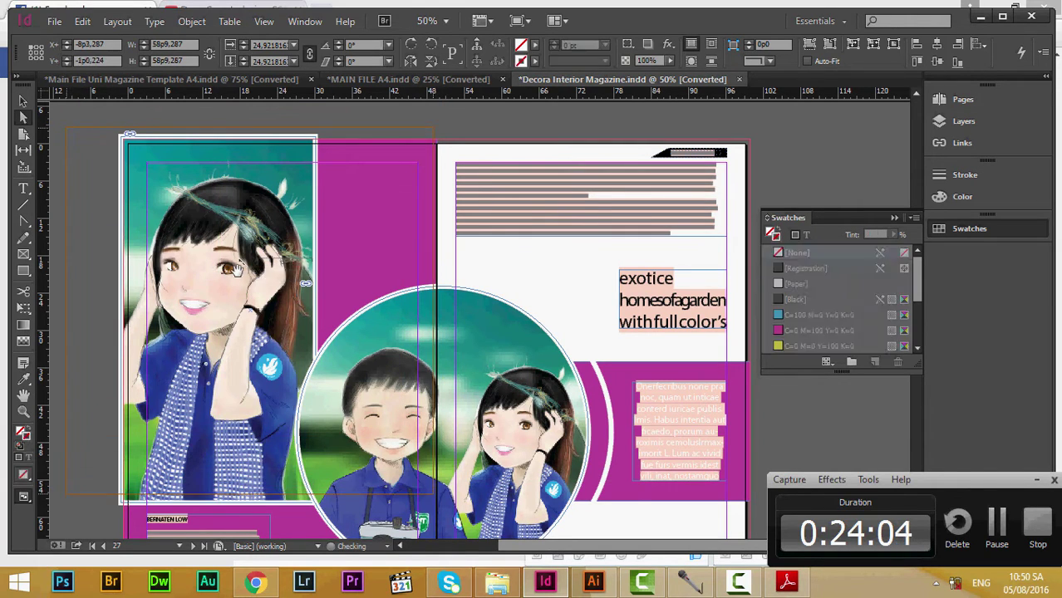
pyautogui.press('Delete')
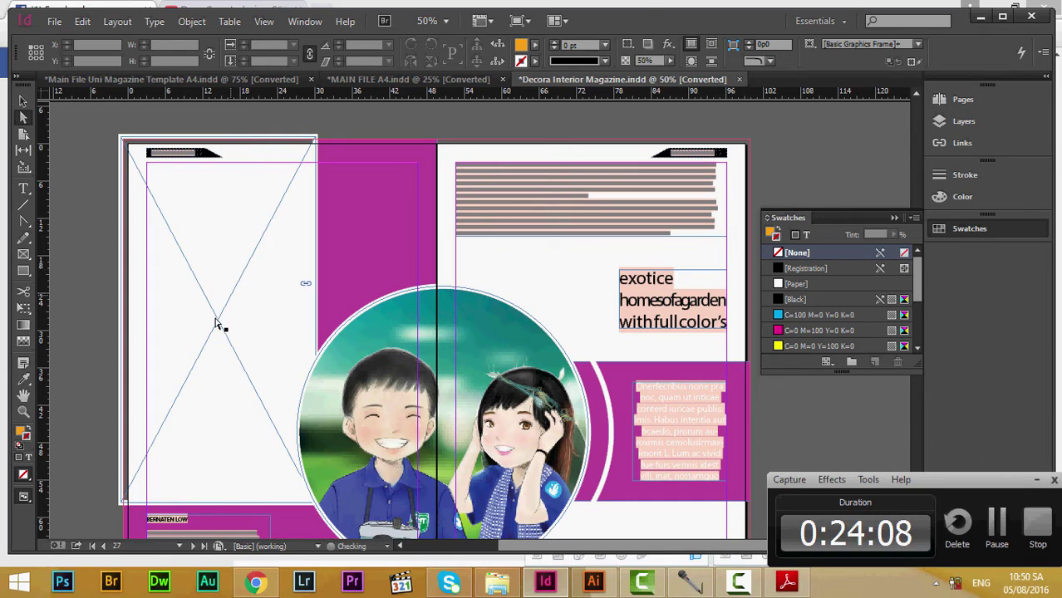
# Step: Undo the image's deletion and its shift inside the rectangular frame, and leave nothing selected
pyautogui.hotkey('ctrl', 'z')
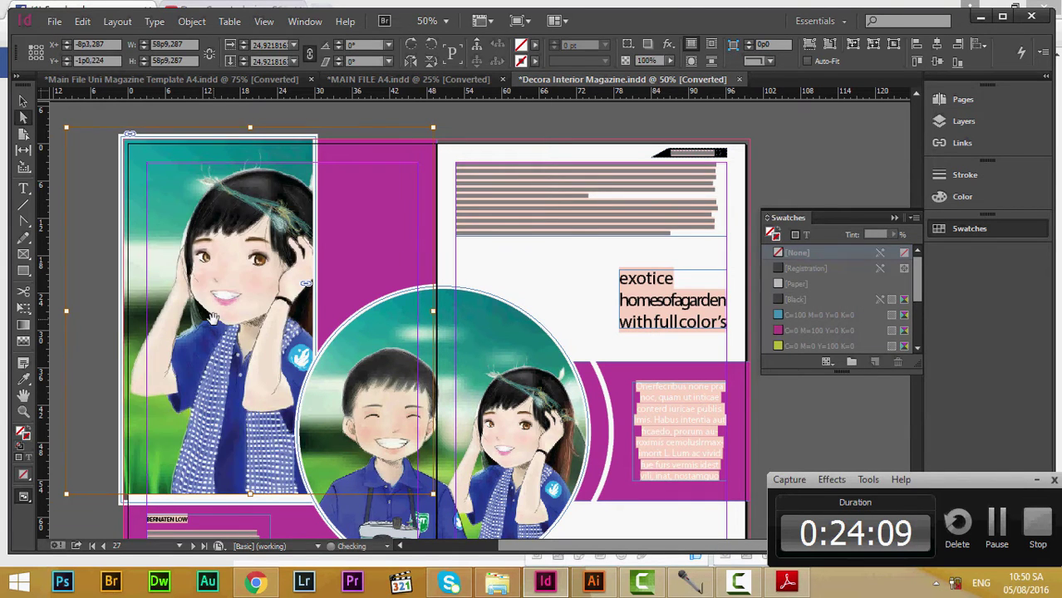
pyautogui.hotkey('ctrl', 'z')
pyautogui.click(492, 271)
pyautogui.scroll(-1, 472, 280)
pyautogui.scroll(1, 466, 283)
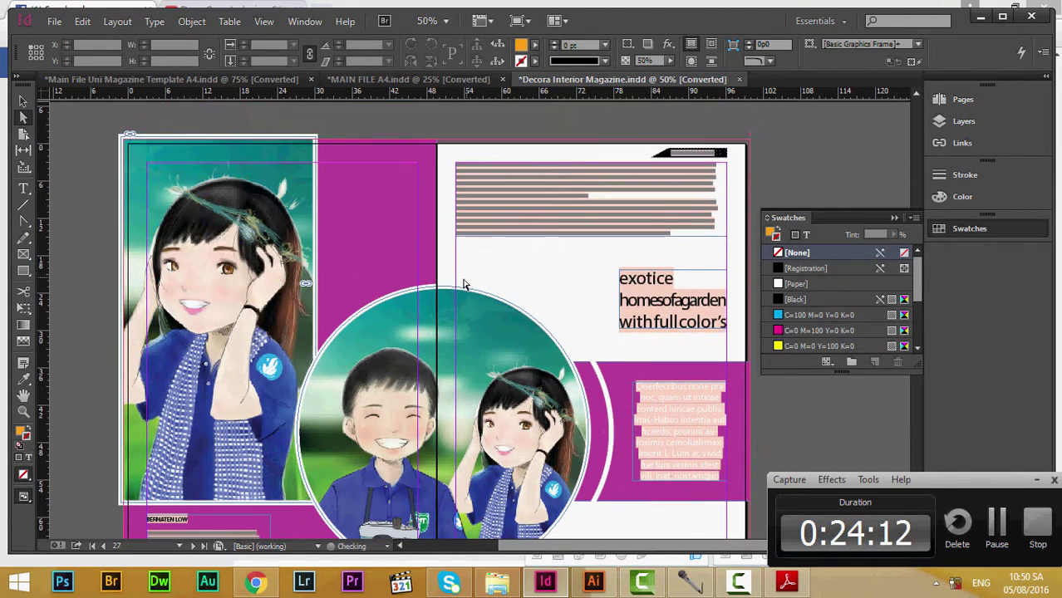
pyautogui.scroll(-1, 466, 284)
pyautogui.scroll(1, 465, 284)
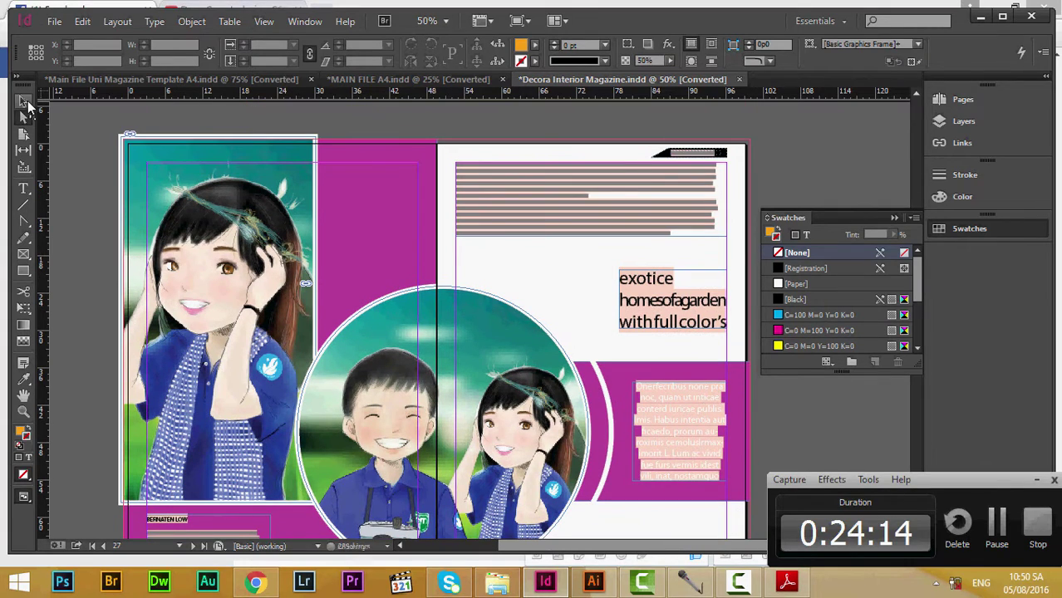
# Step: Try moving the whole rectangular photo frame together with its image using the Selection tool
pyautogui.click(23, 101)
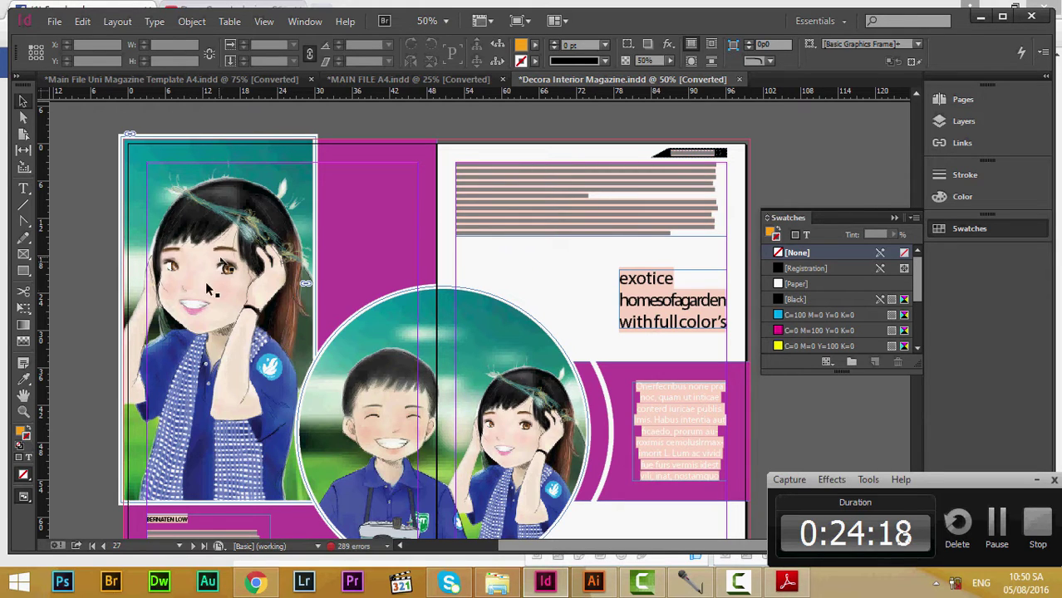
pyautogui.moveTo(208, 287); pyautogui.dragTo(230, 305)
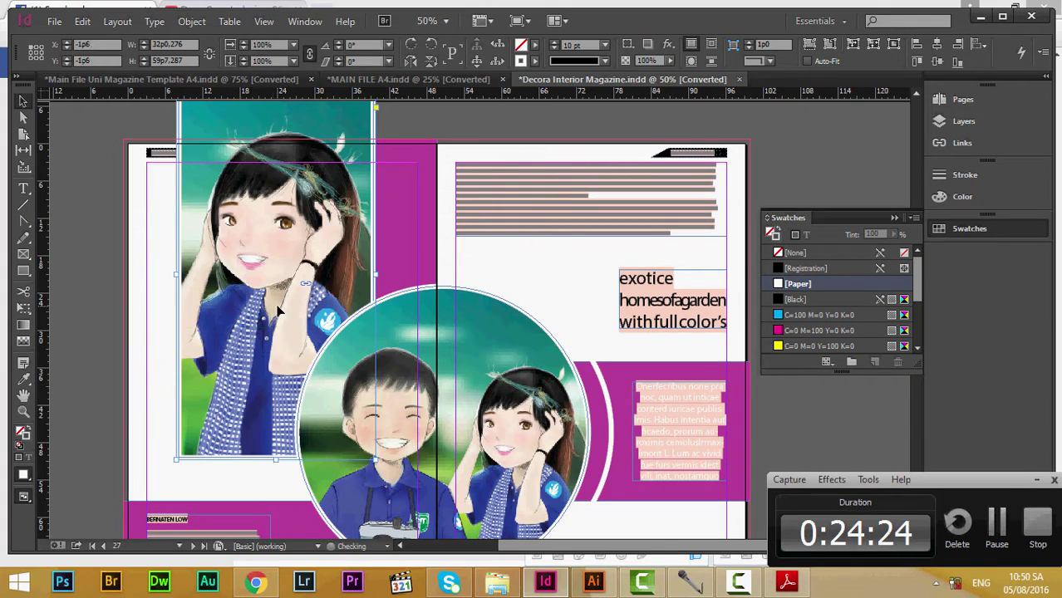
pyautogui.click(104, 282)
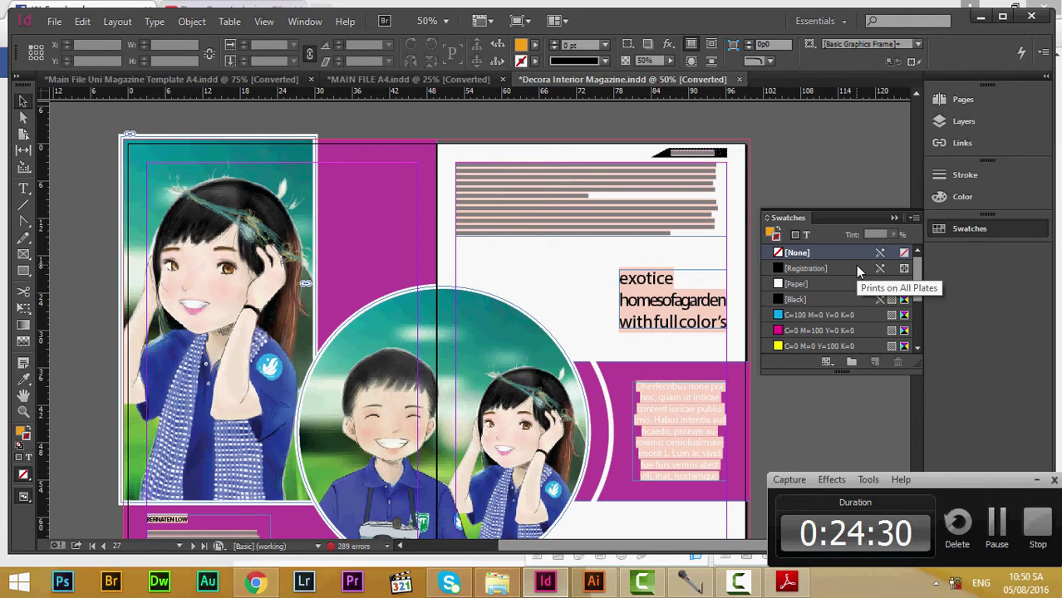
pyautogui.scroll(-2, 446, 303)
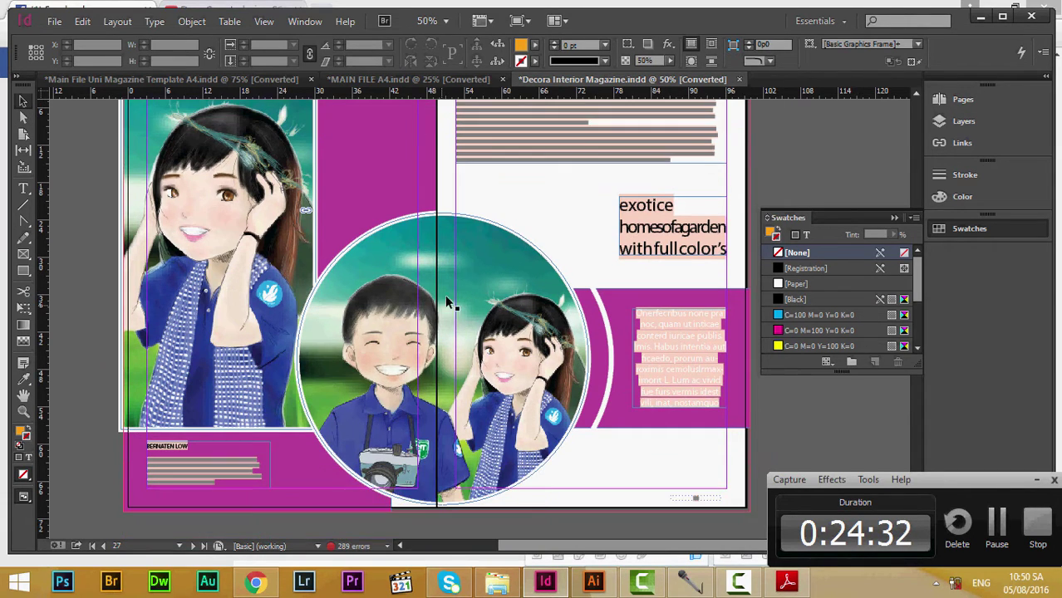
pyautogui.click(447, 303)
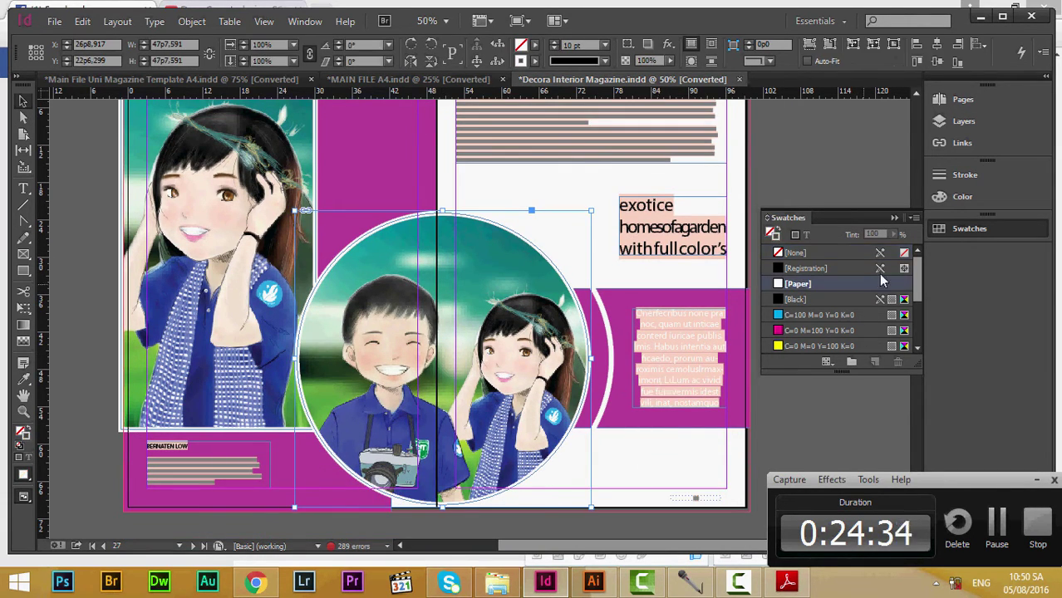
pyautogui.scroll(-1, 893, 274)
pyautogui.scroll(1, 893, 274)
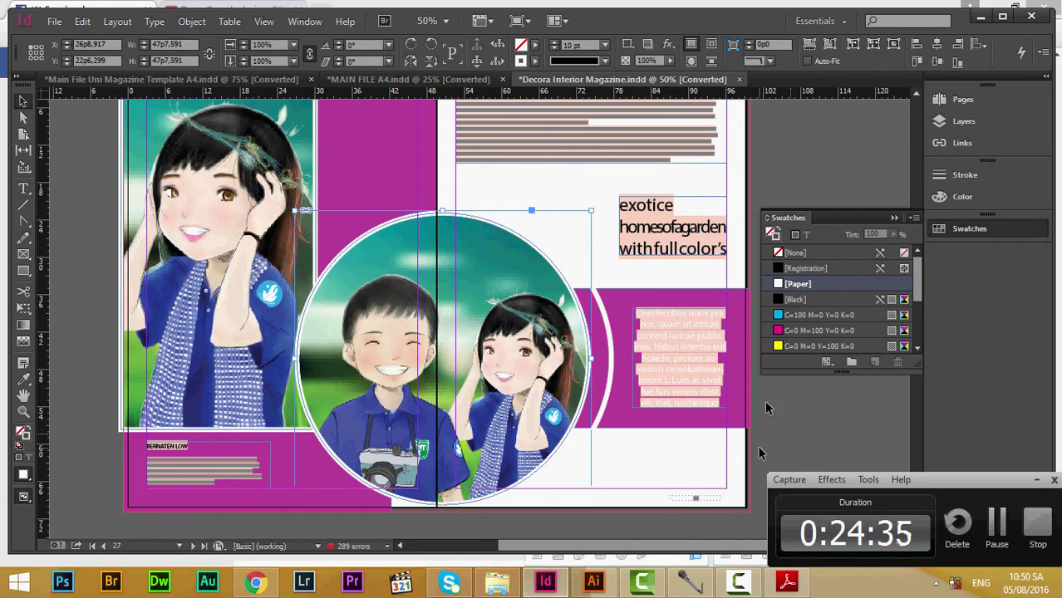
pyautogui.click(481, 175)
# Step: Open the Kuler extension for browsing colour themes
pyautogui.click(264, 22)
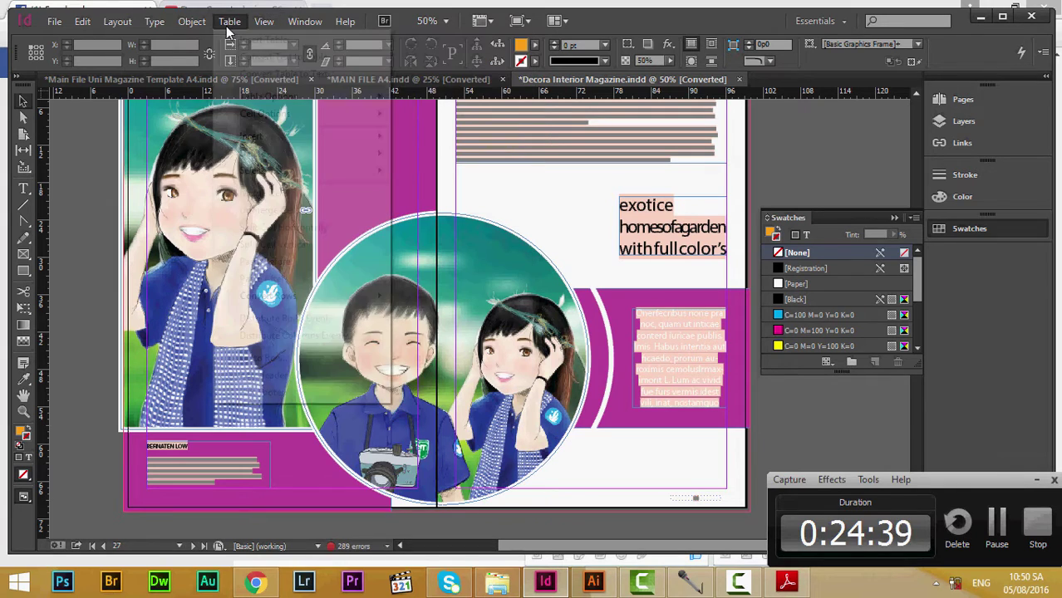
pyautogui.click(186, 22)
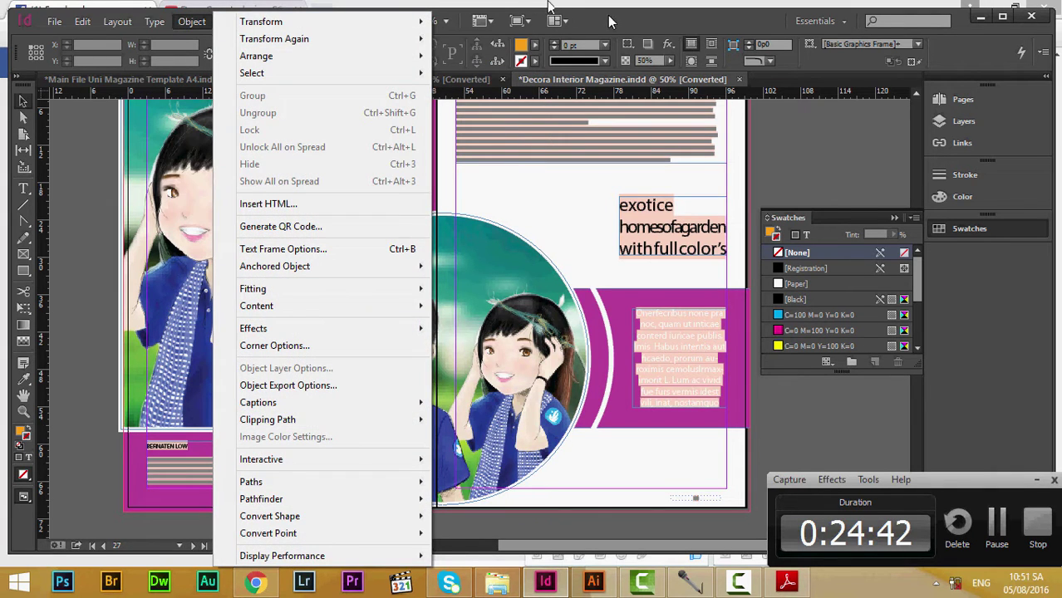
pyautogui.click(540, 9)
pyautogui.click(305, 21)
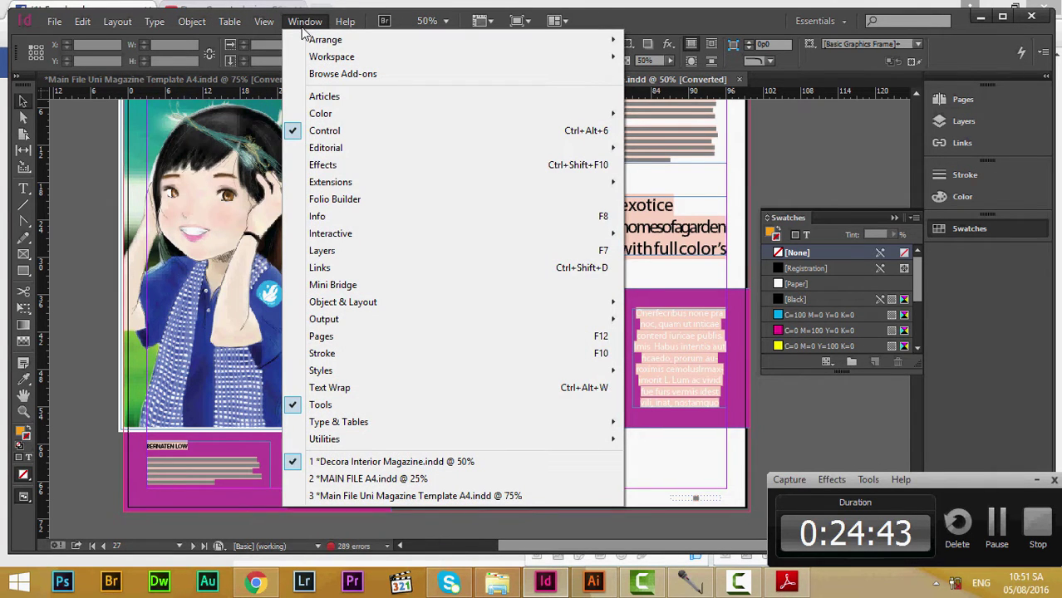
pyautogui.moveTo(366, 184)
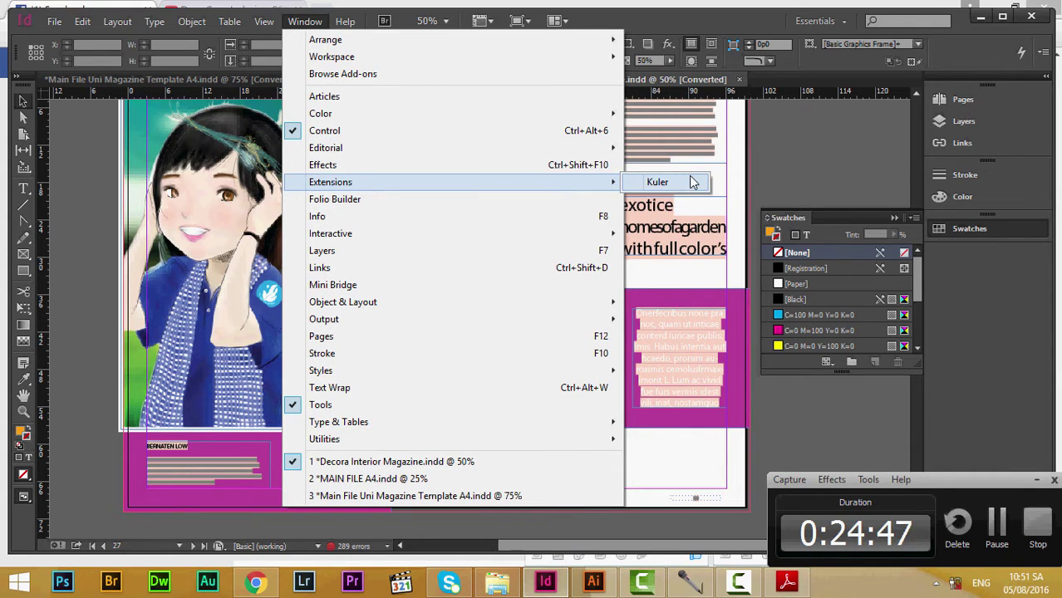
pyautogui.click(693, 182)
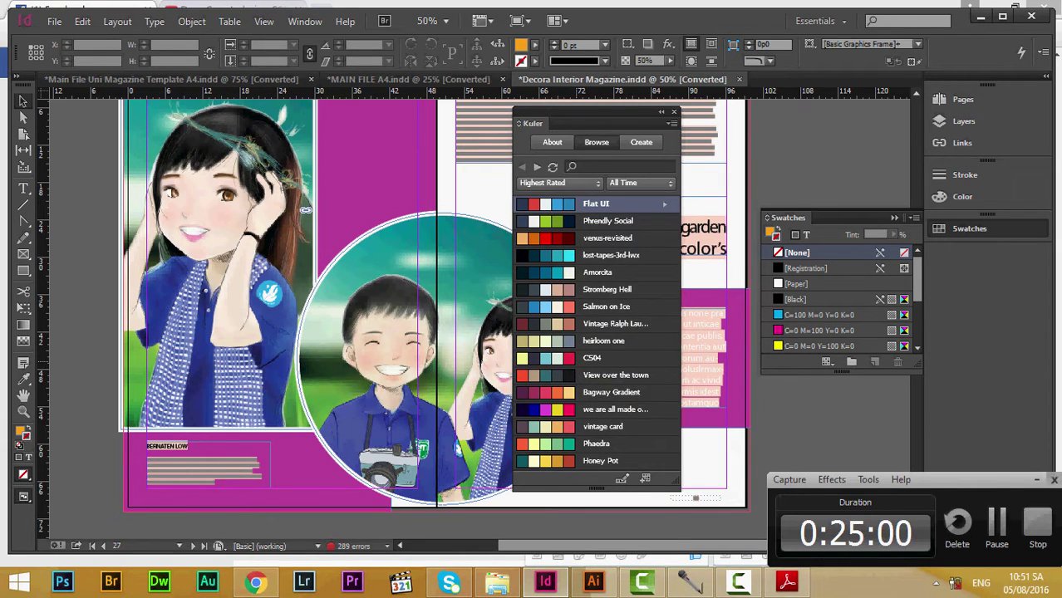
# Step: Browse the Most Popular colour themes in Kuler and return to the Highest Rated listing
pyautogui.click(568, 181)
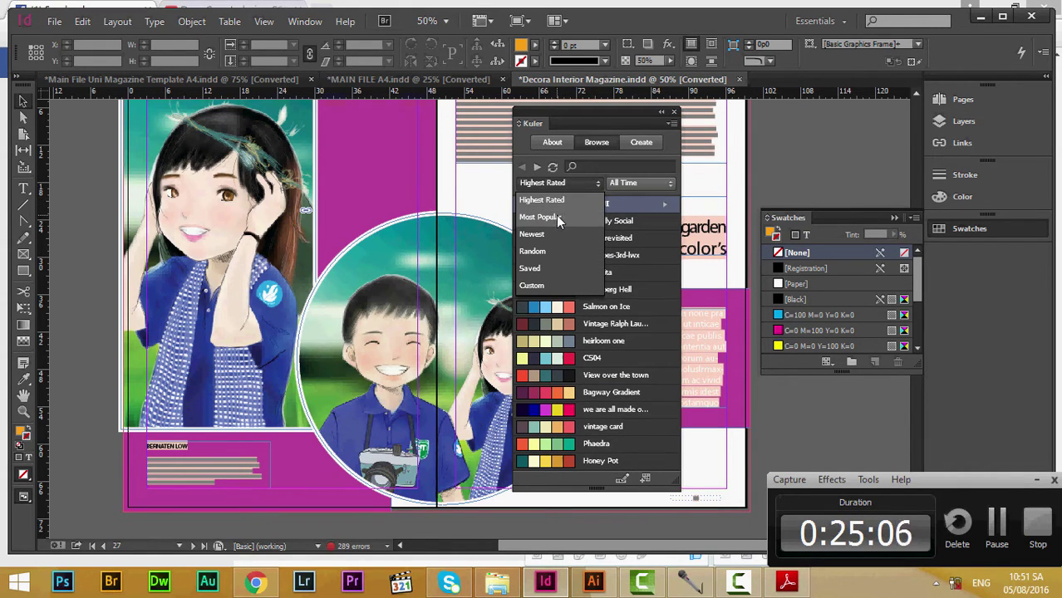
pyautogui.click(559, 217)
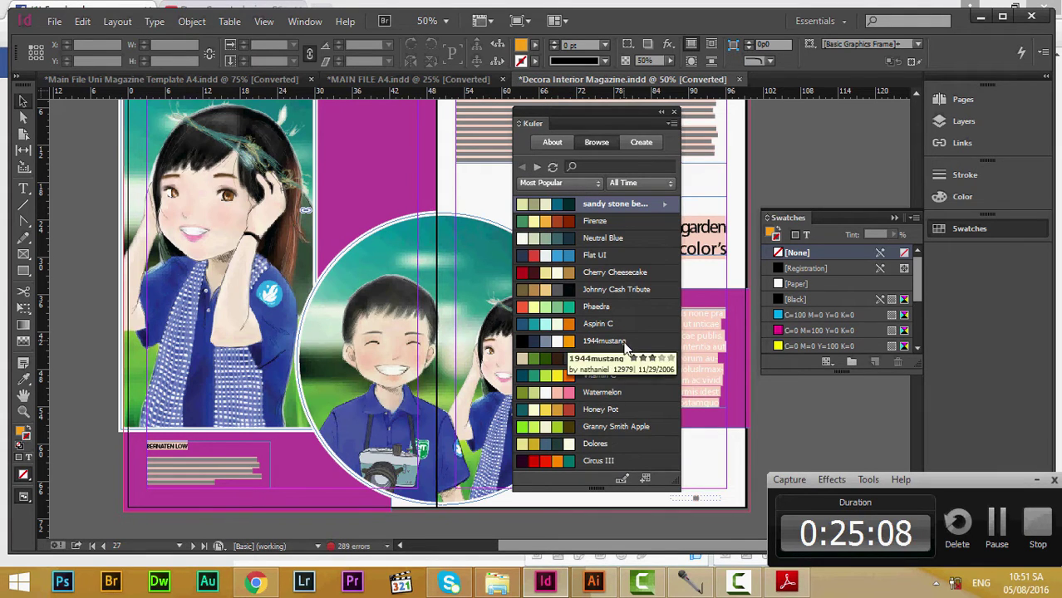
pyautogui.click(535, 187)
pyautogui.click(545, 198)
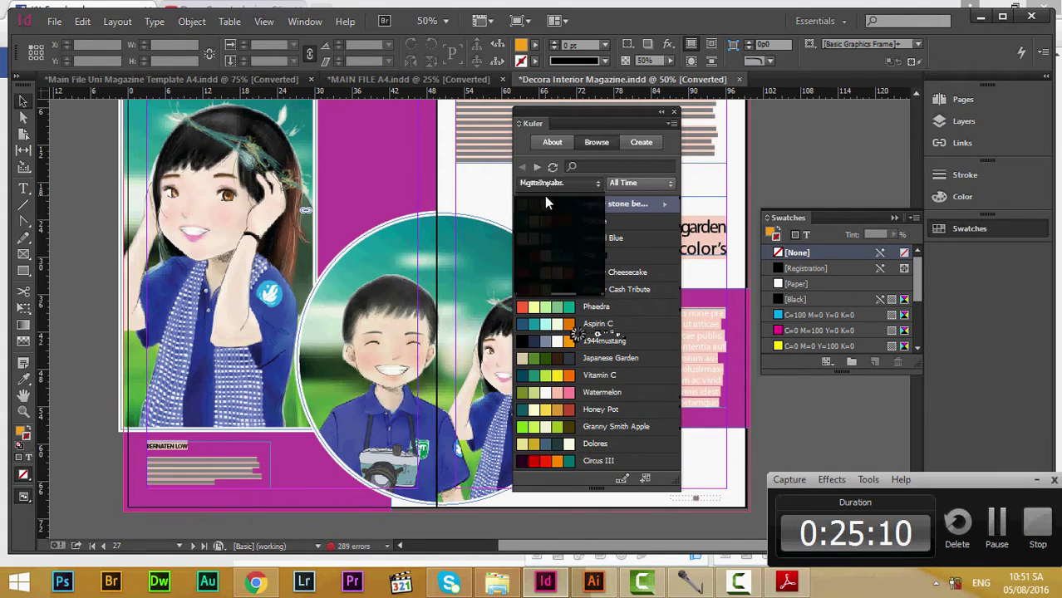
# Step: Add Kuler's Flat UI theme to the document's swatches, check its colour group and close Kuler
pyautogui.scroll(-2, 848, 288)
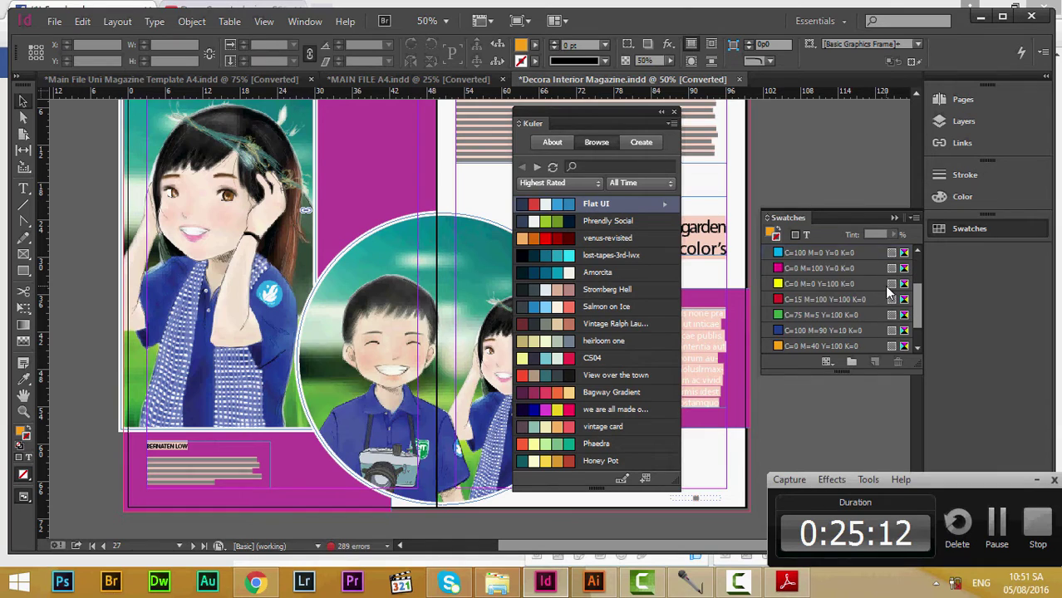
pyautogui.moveTo(919, 307); pyautogui.dragTo(919, 262)
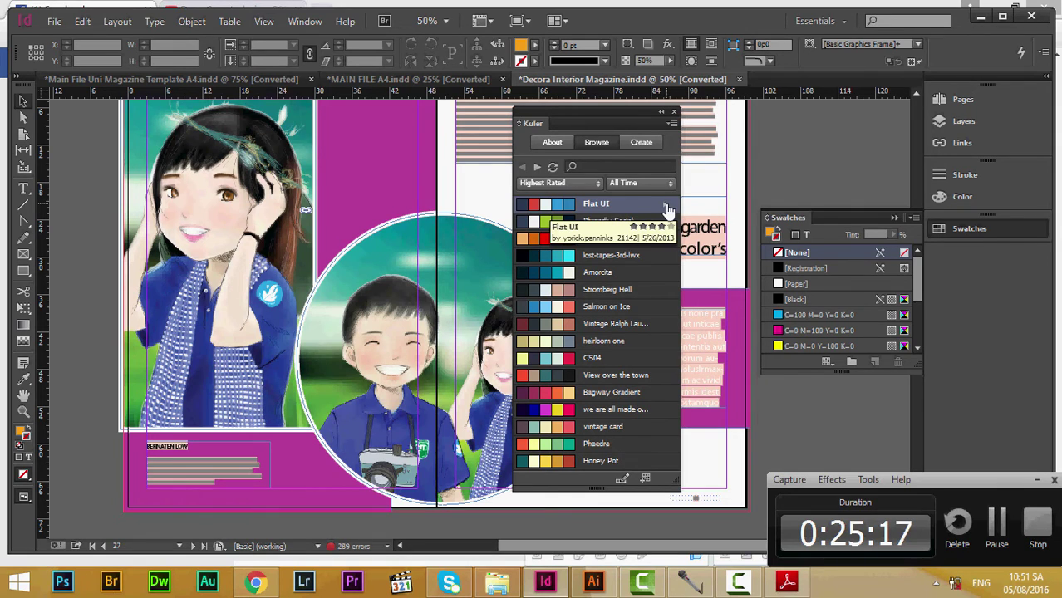
pyautogui.click(667, 207)
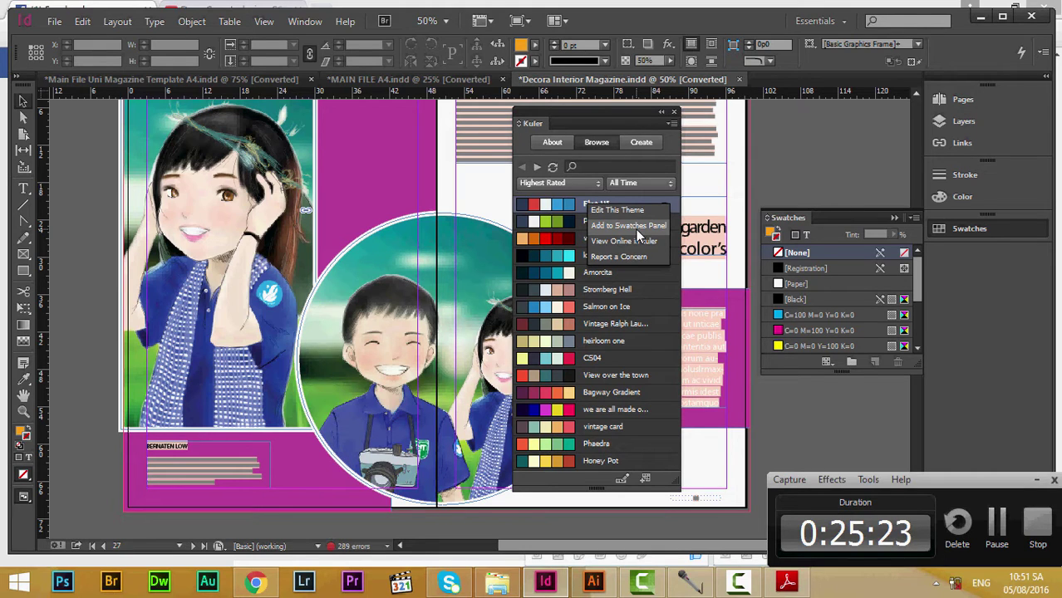
pyautogui.click(638, 235)
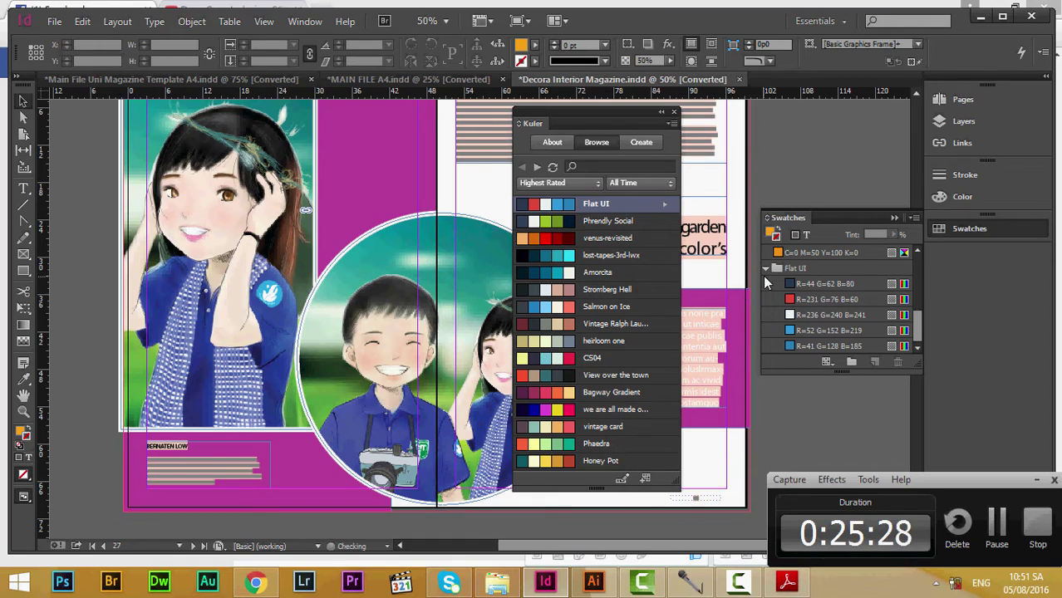
pyautogui.click(766, 269)
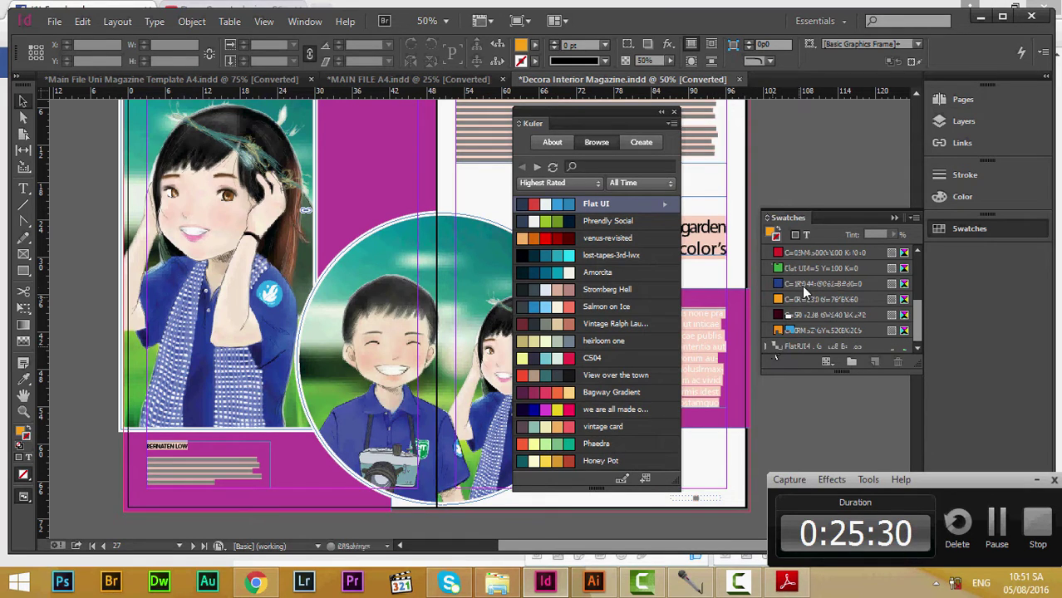
pyautogui.click(770, 349)
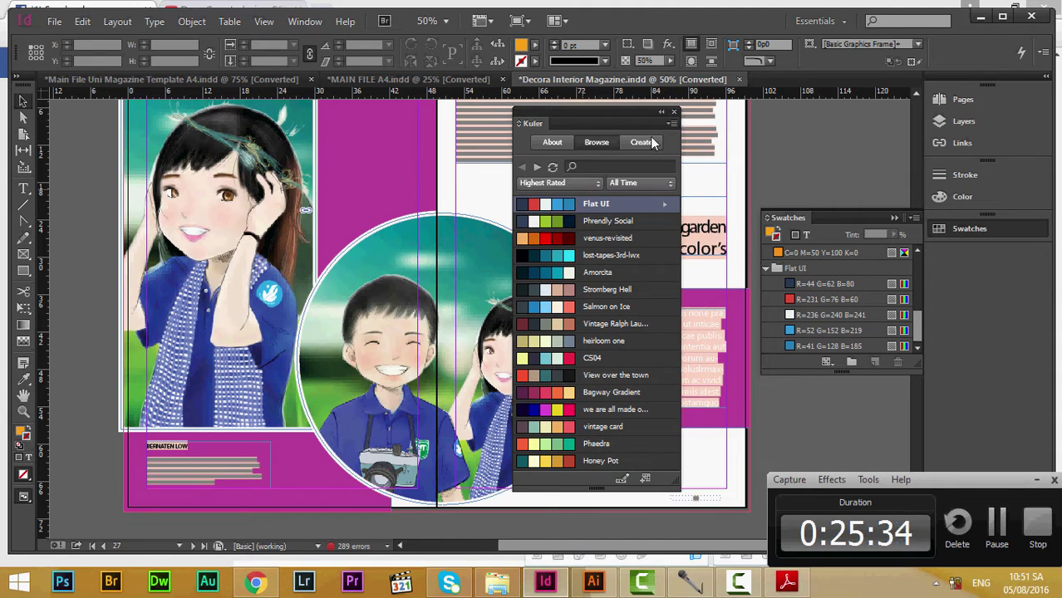
pyautogui.click(674, 114)
# Step: Make the Flat UI group's R=44 G=62 B=80 swatch the default stroke colour with nothing selected
pyautogui.scroll(1, 802, 307)
pyautogui.click(794, 315)
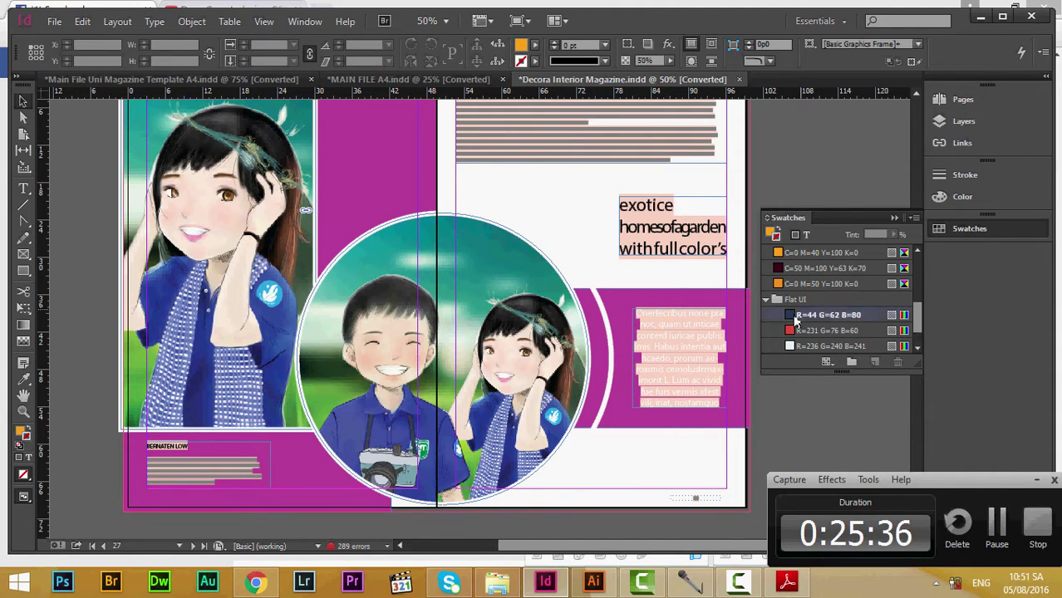
pyautogui.scroll(-1, 796, 319)
pyautogui.scroll(1, 792, 321)
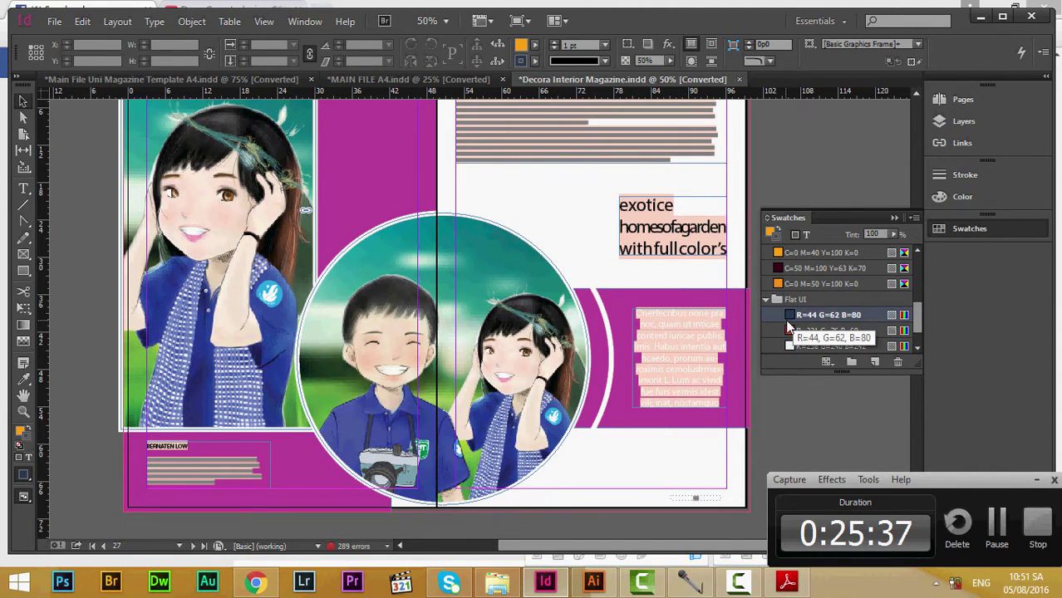
pyautogui.scroll(-1, 794, 324)
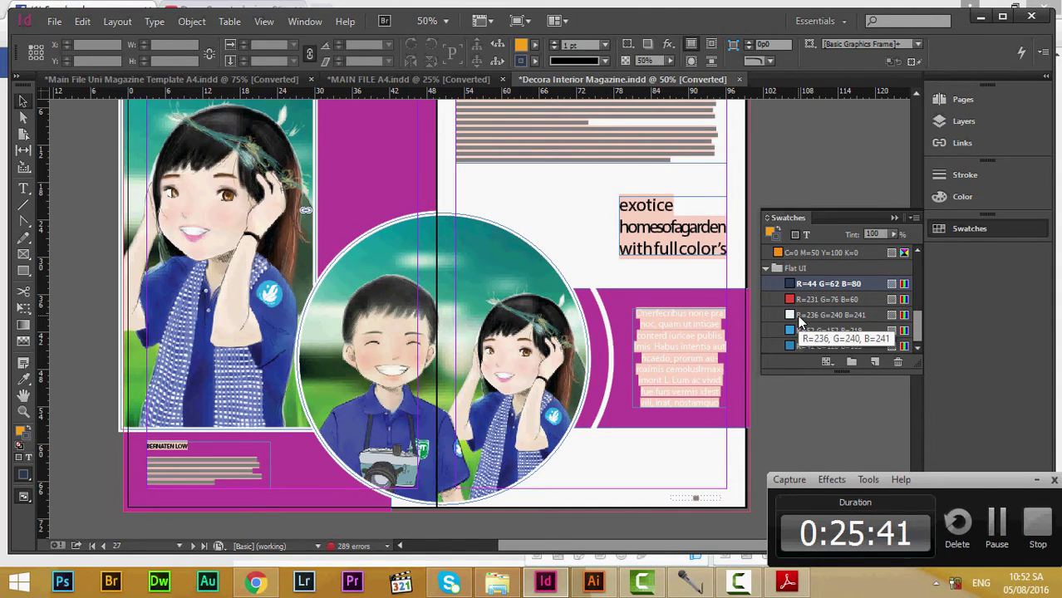
# Step: Create a new swatch from the current R=44 G=62 B=80 colour and collapse the Flat UI group
pyautogui.click(765, 270)
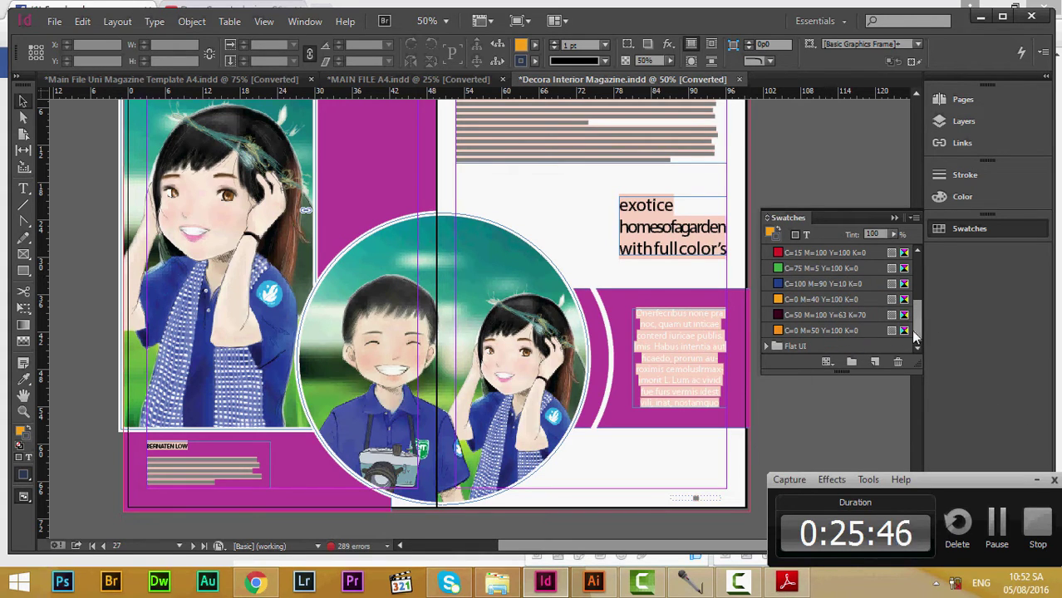
pyautogui.click(876, 362)
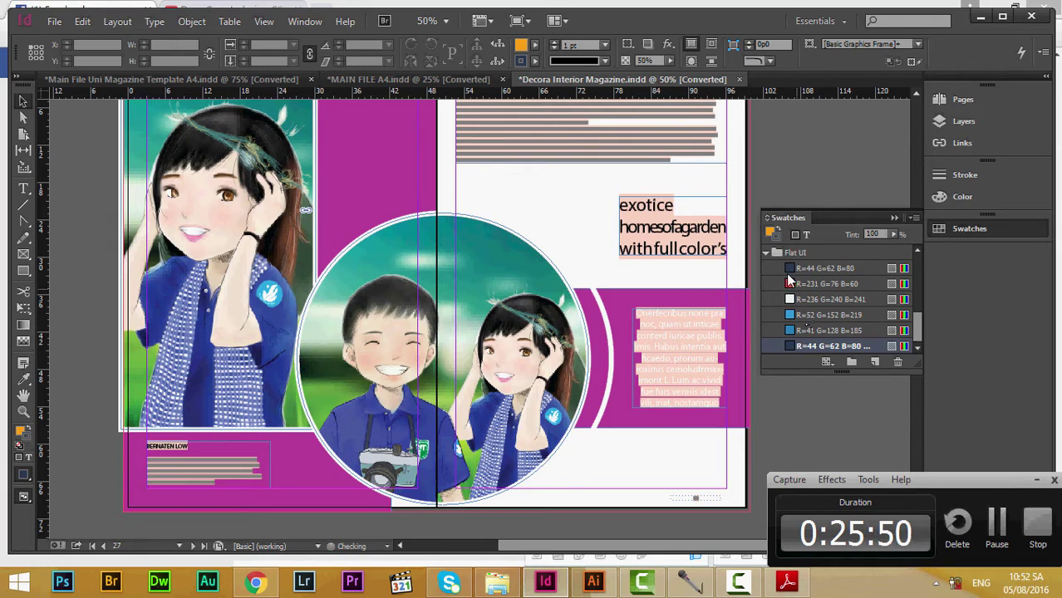
pyautogui.click(766, 253)
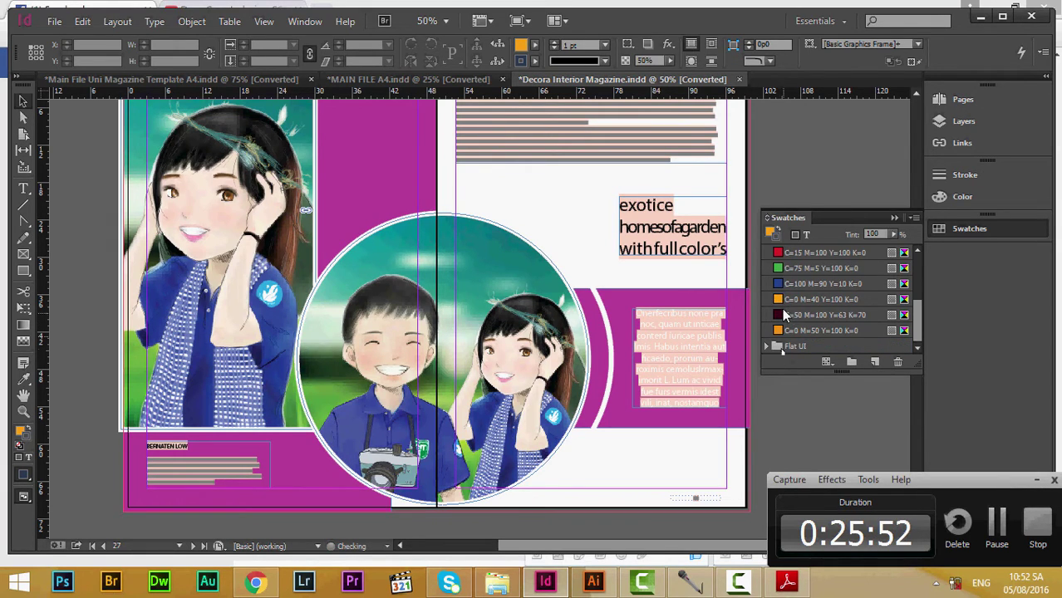
# Step: Set the default stroke colour to the cyan C=100 M=0 Y=0 K=0 swatch and create a new swatch from it
pyautogui.scroll(2, 782, 303)
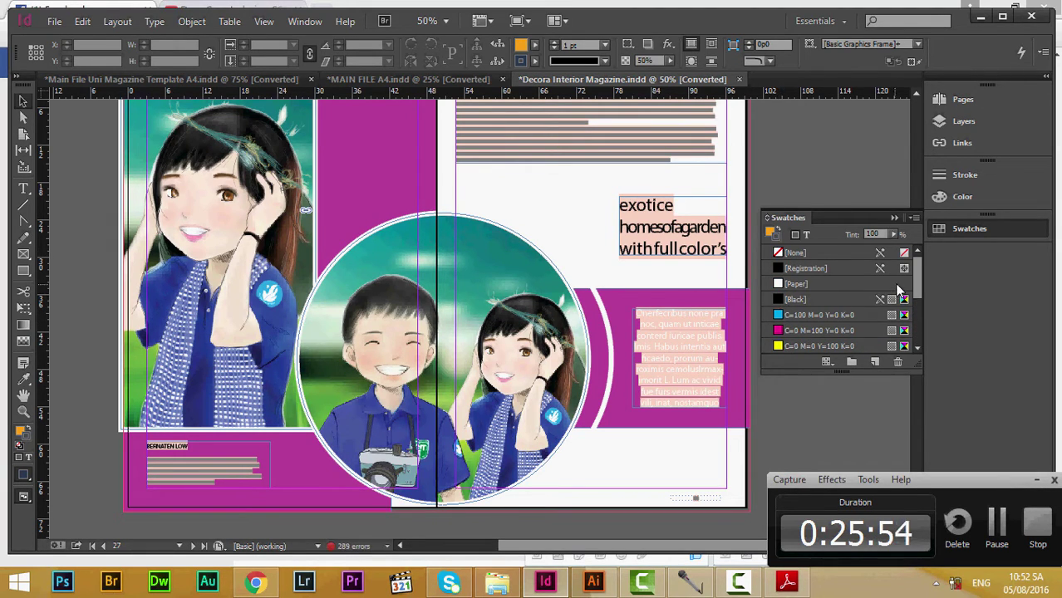
pyautogui.click(763, 283)
pyautogui.click(763, 269)
pyautogui.click(771, 318)
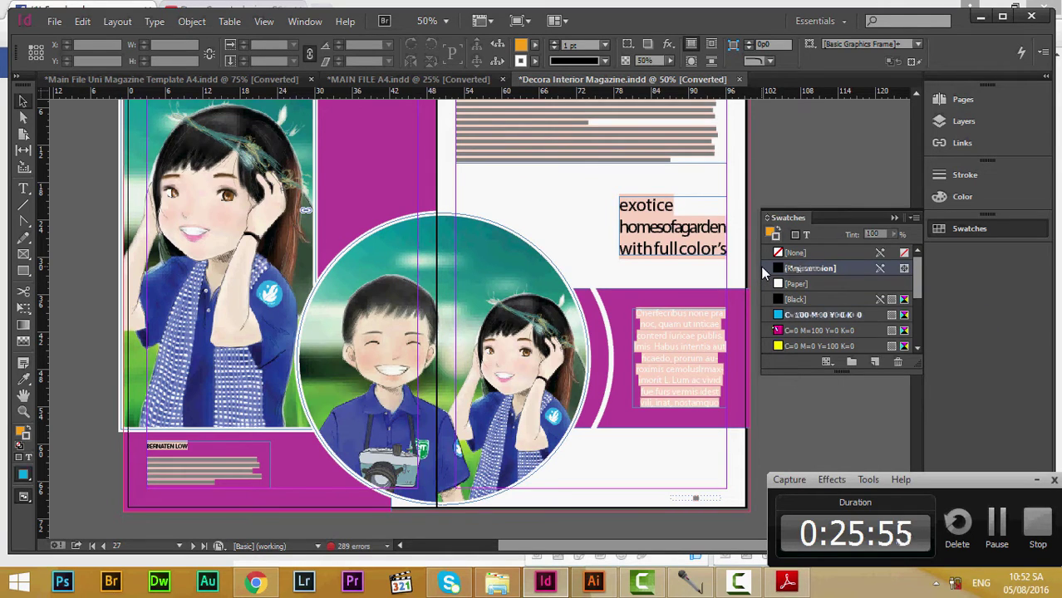
pyautogui.click(874, 362)
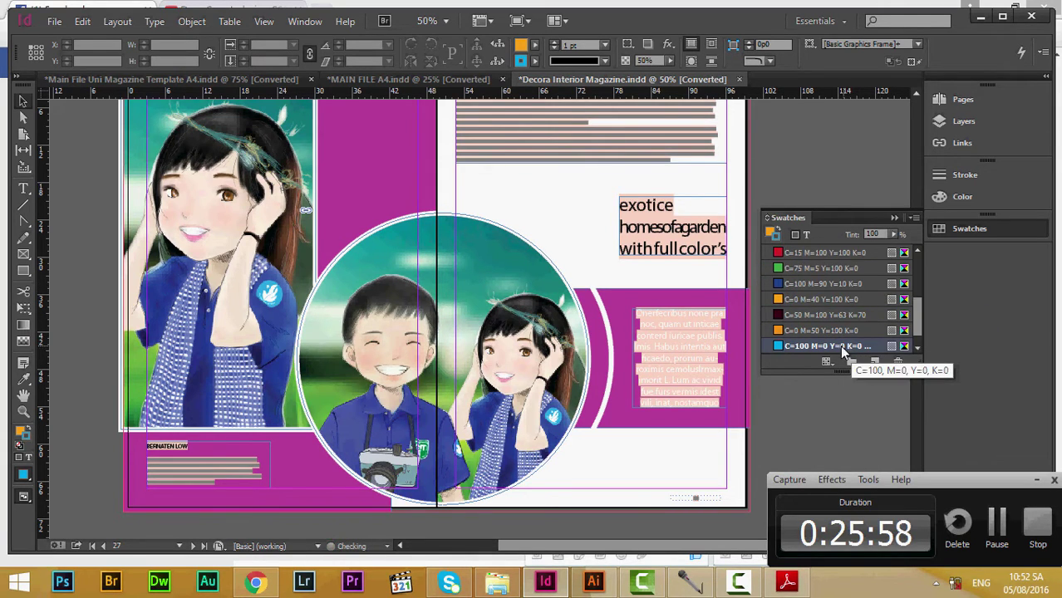
# Step: Change the duplicate cyan swatch to the process colour C=60 M=36 Y=71 K=15
pyautogui.scroll(-1, 848, 349)
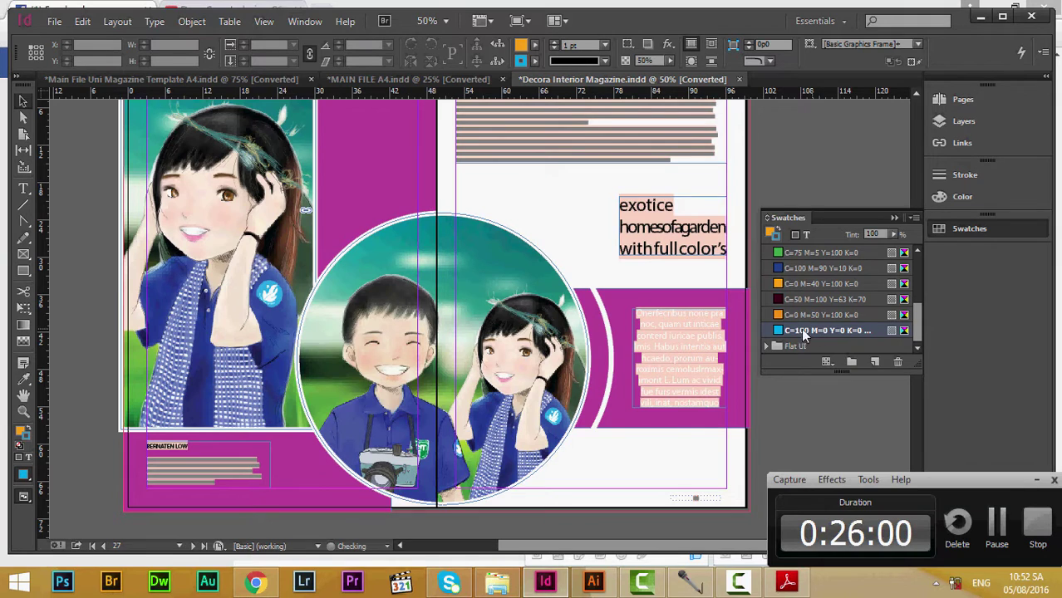
pyautogui.doubleClick(812, 332)
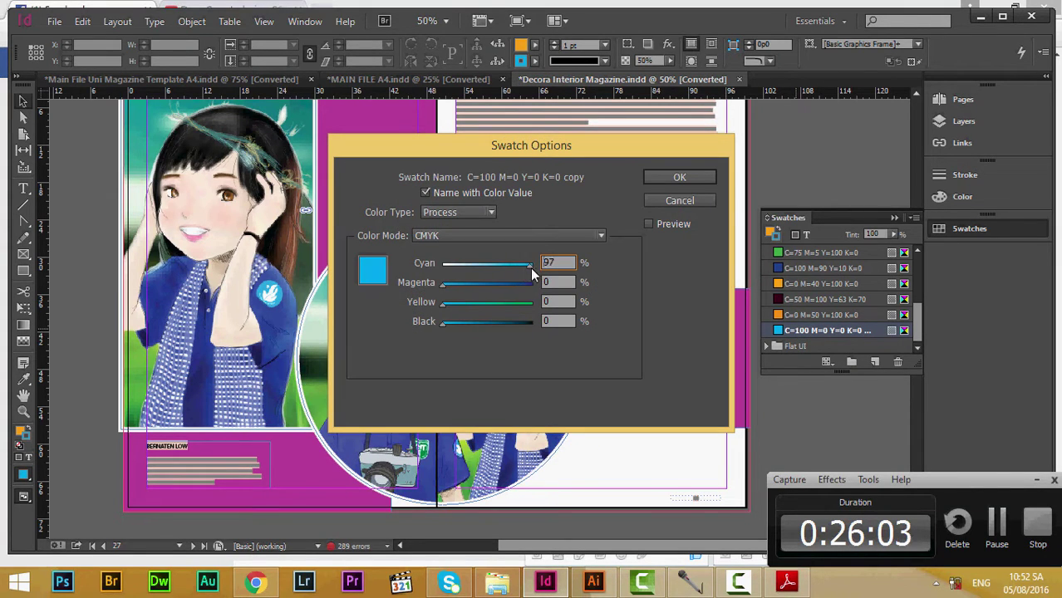
pyautogui.moveTo(533, 267)
pyautogui.mouseDown()
pyautogui.moveTo(496, 267)
pyautogui.moveTo(533, 283)
pyautogui.mouseUp()
pyautogui.moveTo(487, 301); pyautogui.dragTo(509, 308)
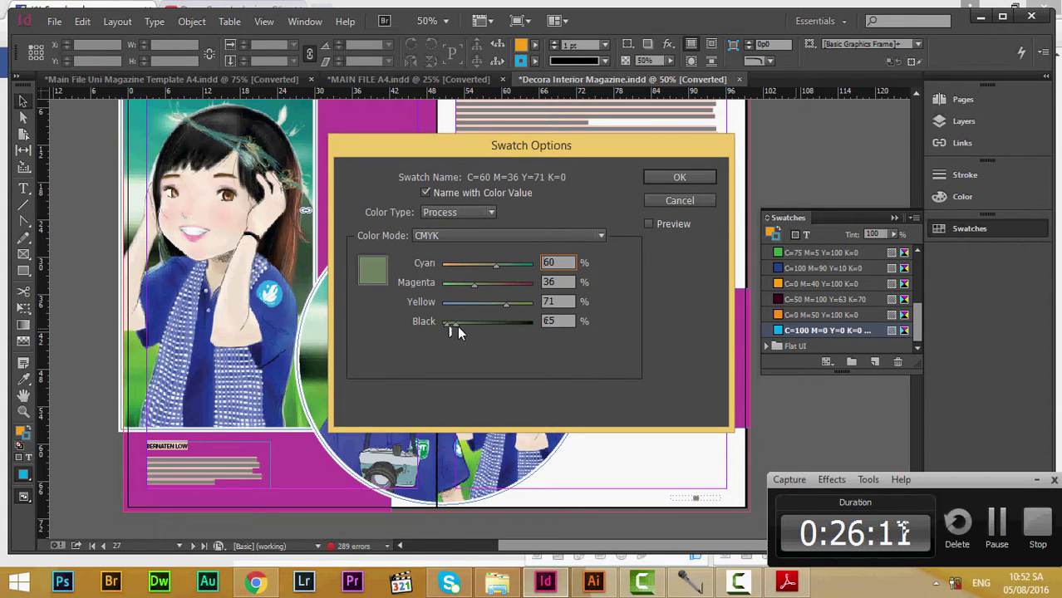
pyautogui.moveTo(457, 333); pyautogui.dragTo(456, 332)
pyautogui.click(675, 178)
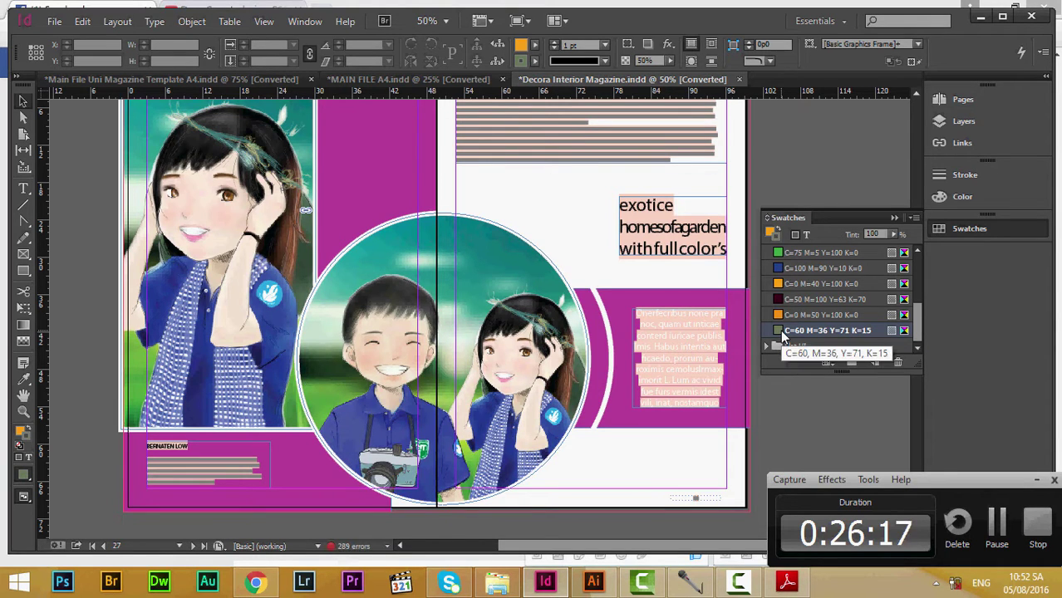
# Step: Look back through the magazine's earlier spreads as far as the designSofa heading on page 20
pyautogui.scroll(10, 508, 233)
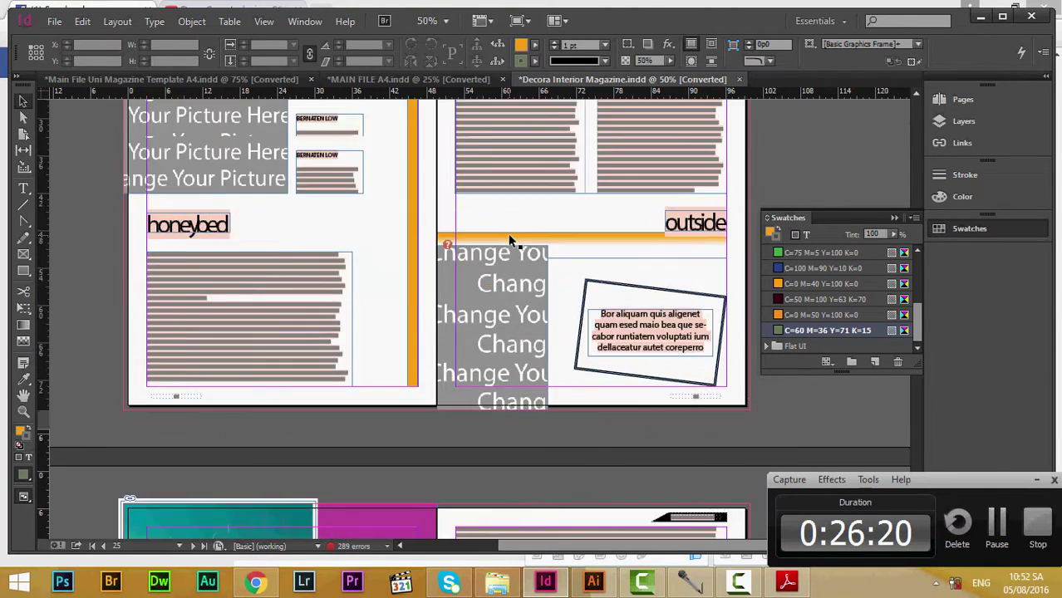
pyautogui.scroll(8, 508, 234)
pyautogui.scroll(-9, 508, 235)
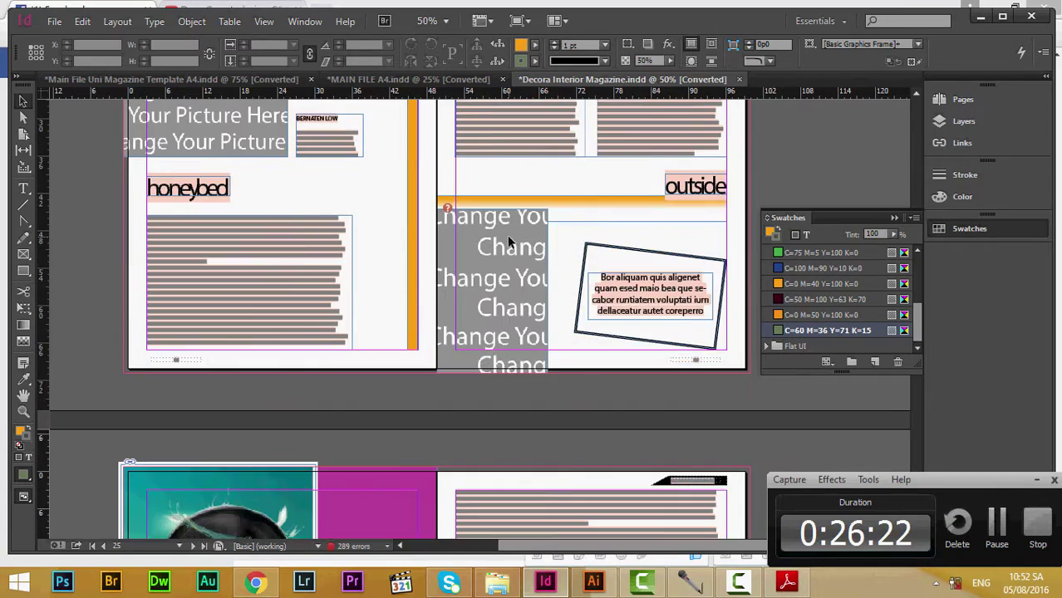
pyautogui.scroll(10, 507, 235)
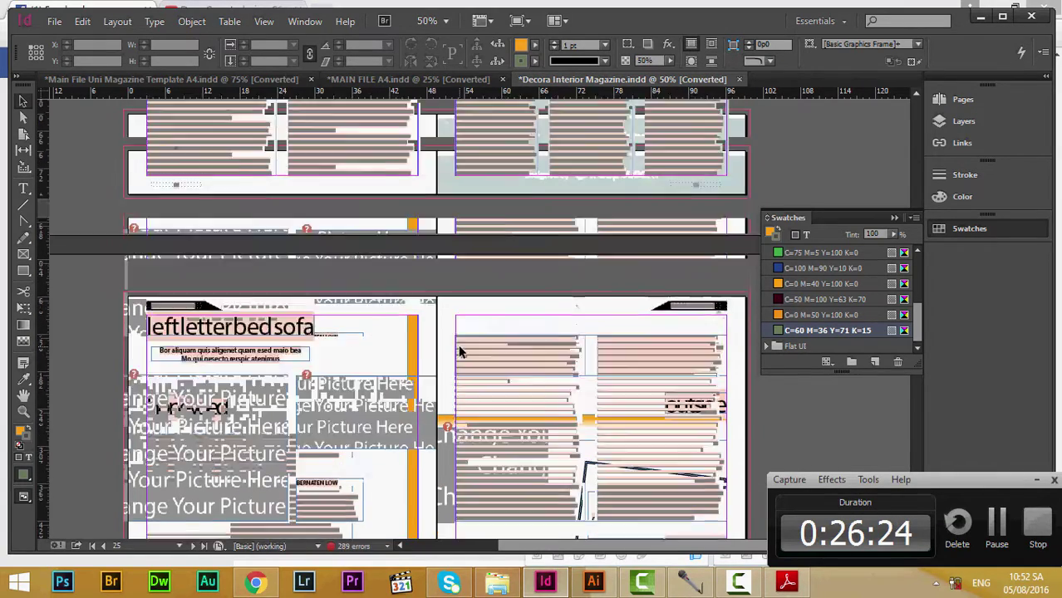
pyautogui.scroll(5, 458, 352)
pyautogui.scroll(5, 504, 352)
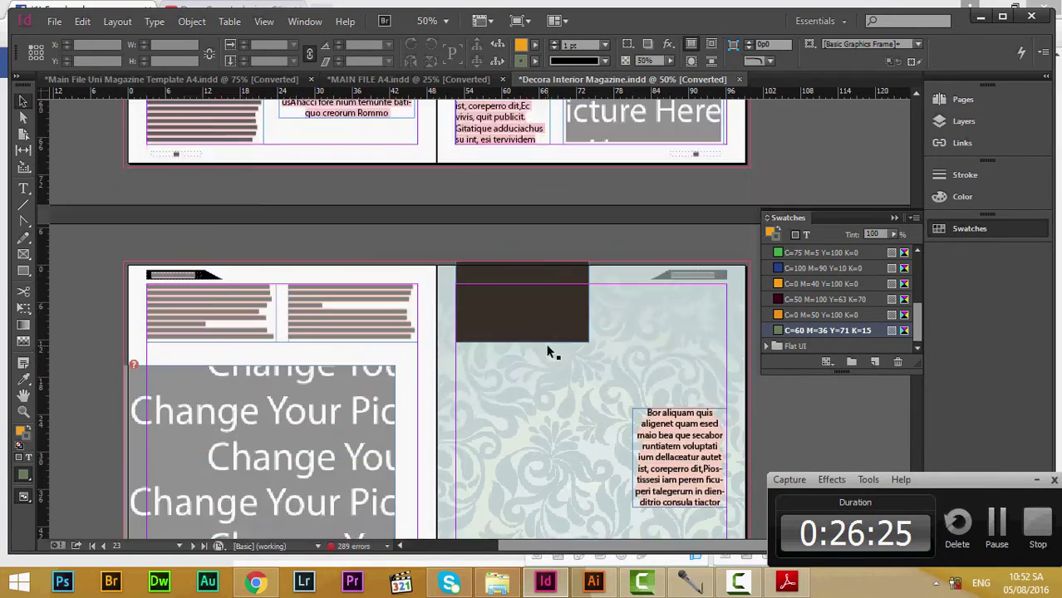
pyautogui.scroll(-3, 544, 361)
pyautogui.hotkey('ctrl', '=')
pyautogui.hotkey('ctrl', '-')
pyautogui.hotkey('ctrl', '=')
pyautogui.scroll(-3, 580, 416)
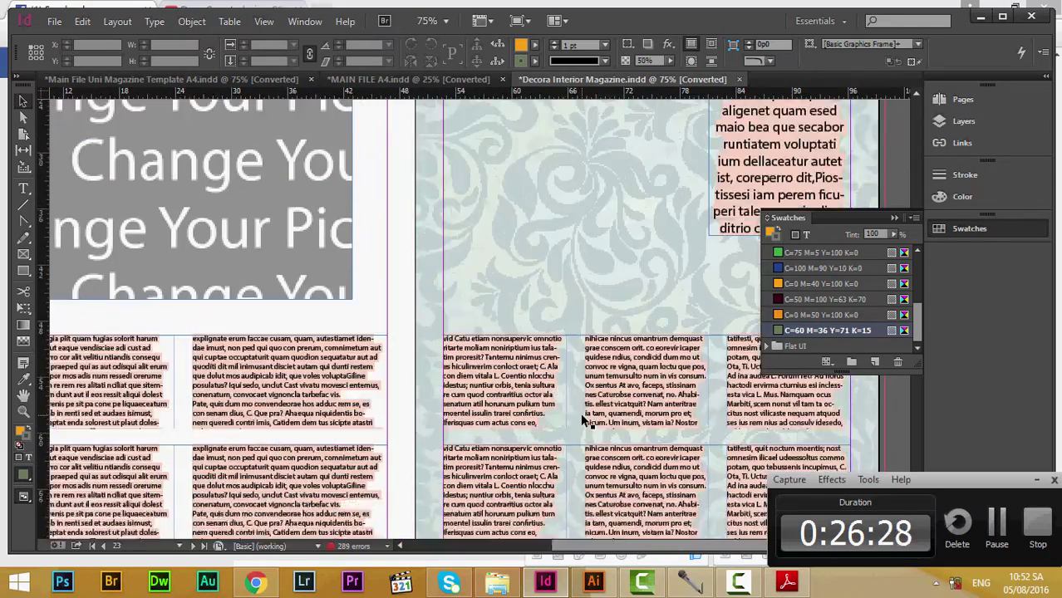
pyautogui.hscroll(-3, 617, 522)
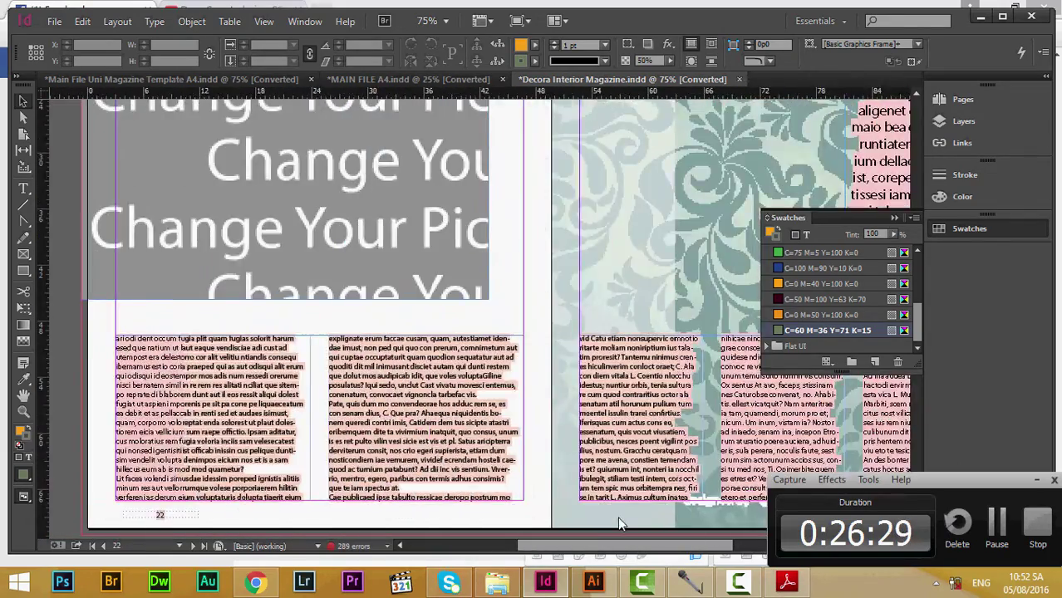
pyautogui.hscroll(-1, 582, 519)
pyautogui.hscroll(2, 539, 519)
pyautogui.scroll(5, 544, 283)
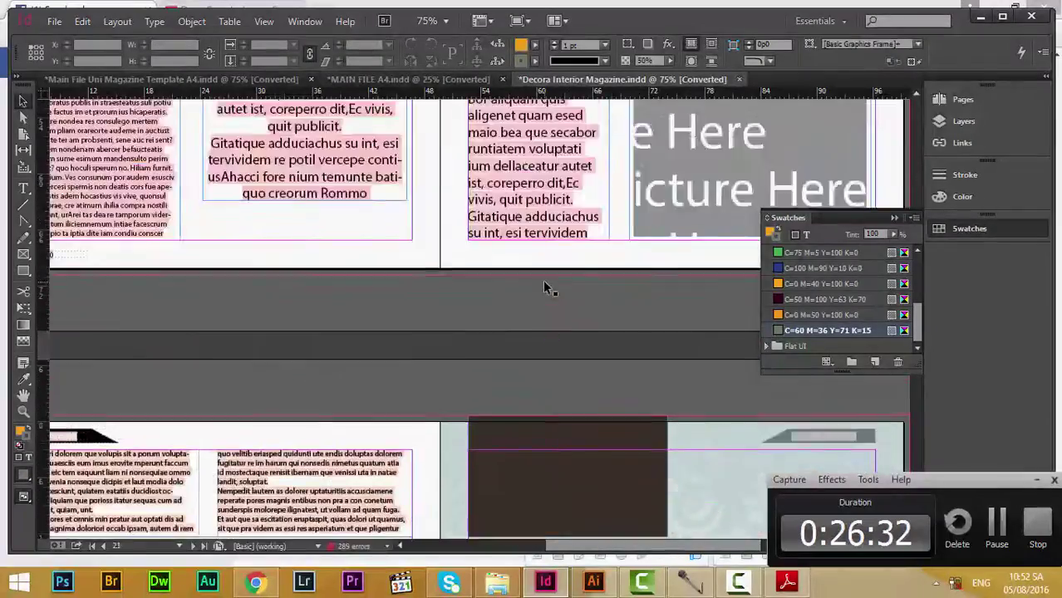
pyautogui.scroll(5, 542, 279)
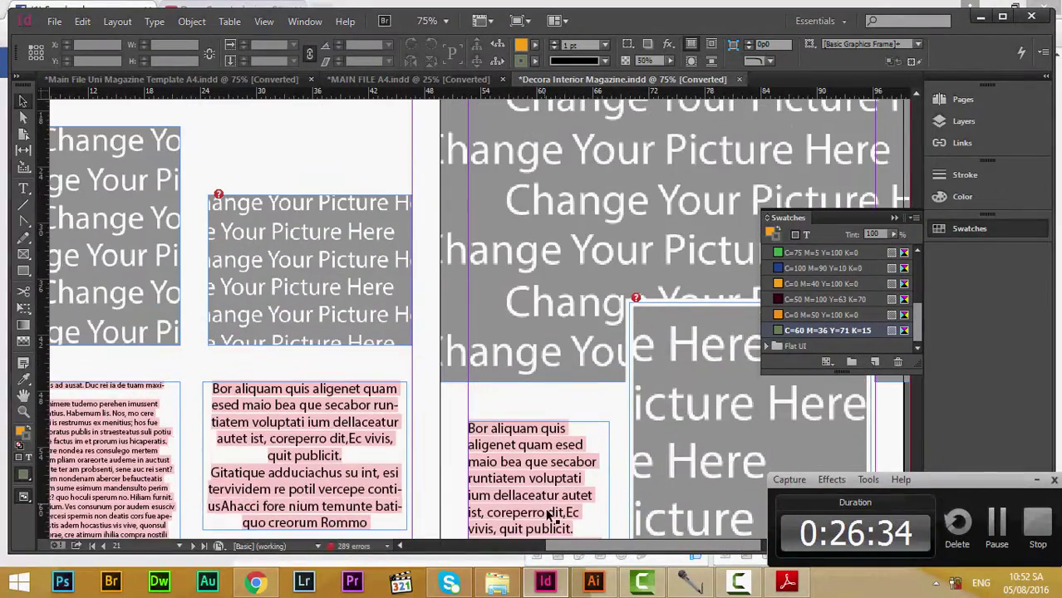
pyautogui.scroll(5, 539, 332)
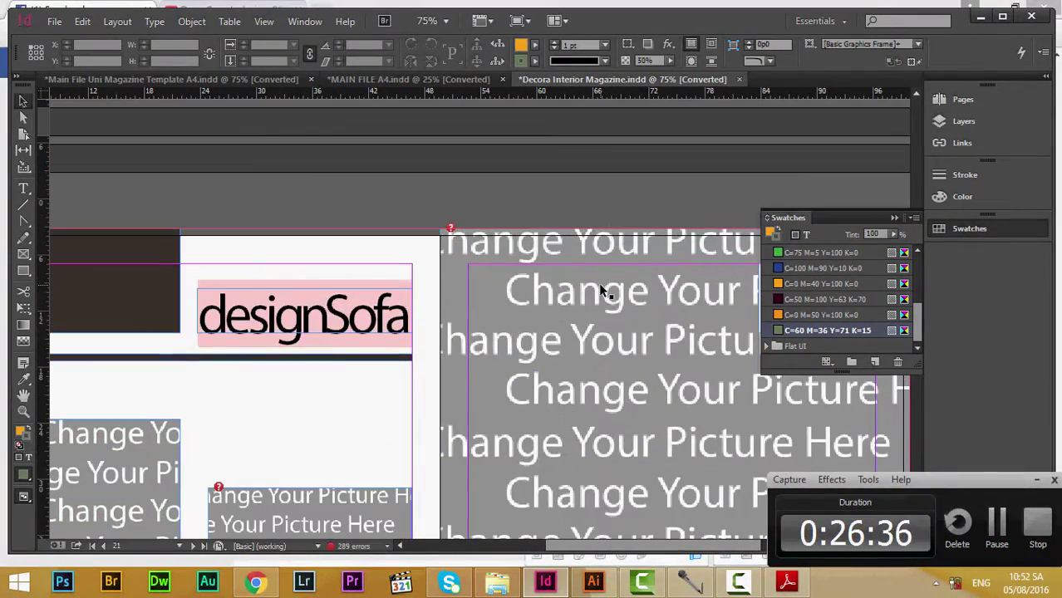
pyautogui.scroll(1, 616, 470)
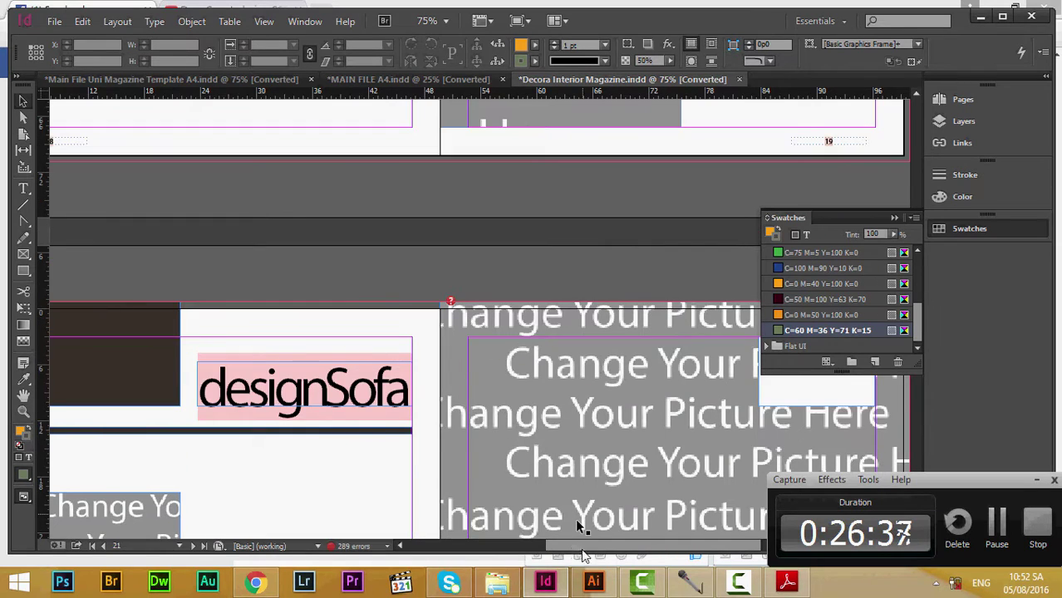
pyautogui.moveTo(580, 546); pyautogui.dragTo(532, 543)
pyautogui.click(503, 404)
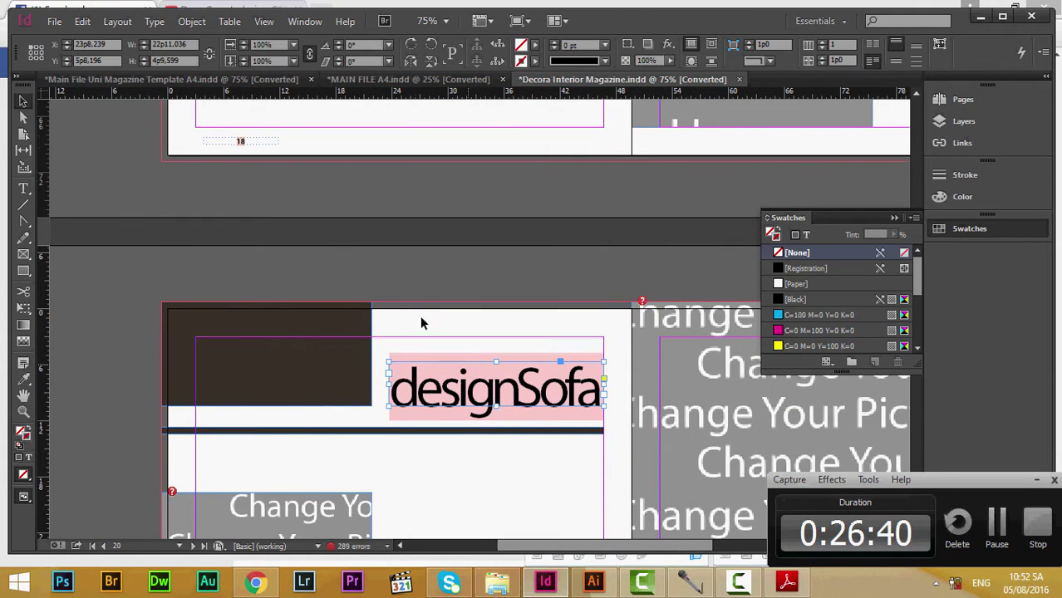
pyautogui.scroll(-2, 421, 323)
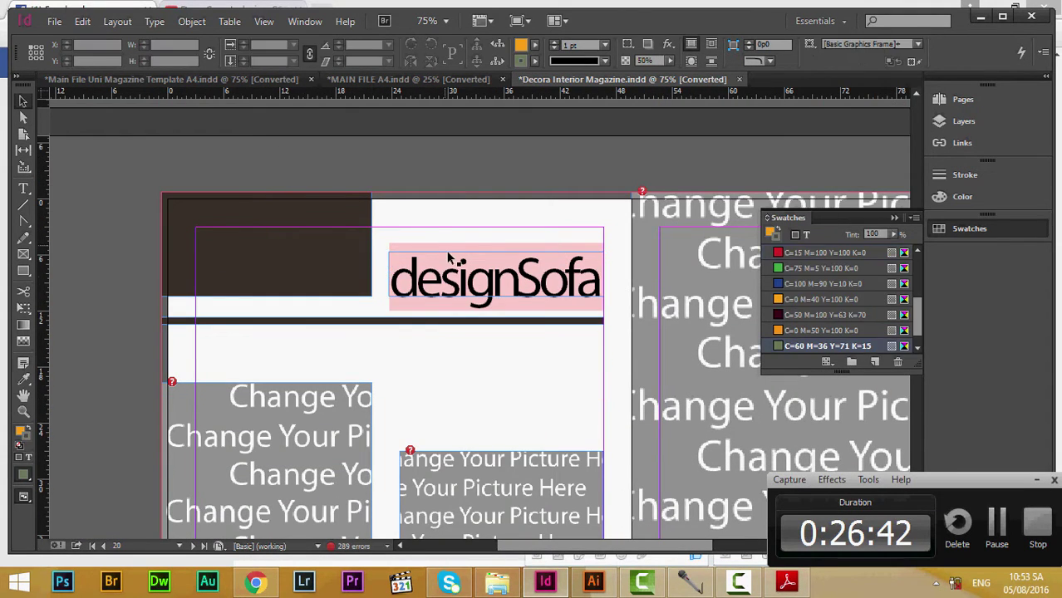
pyautogui.click(410, 258)
pyautogui.click(387, 262)
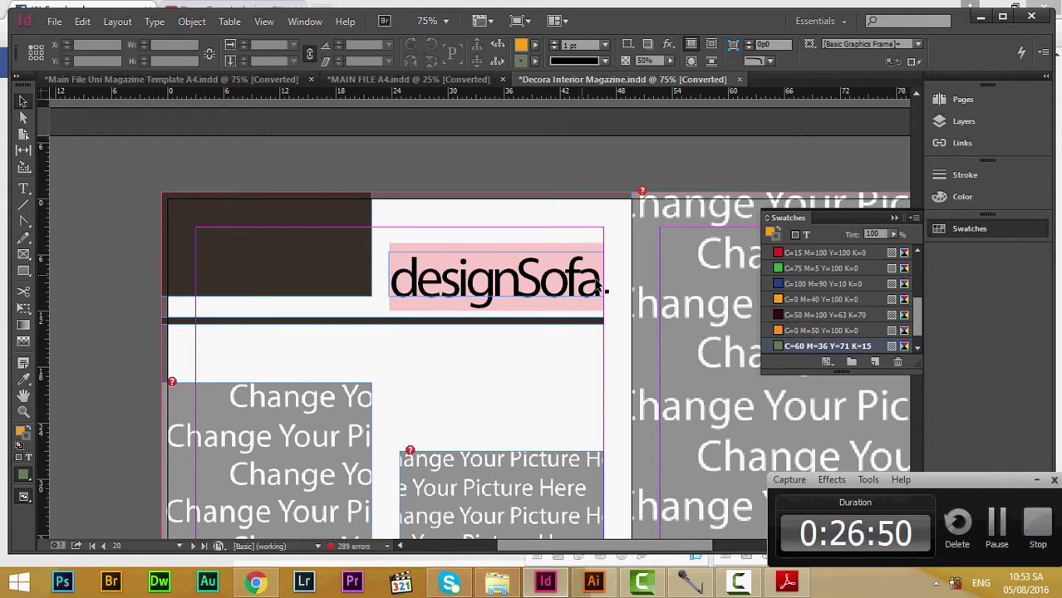
pyautogui.scroll(-1, 549, 320)
pyautogui.scroll(1, 555, 332)
pyautogui.scroll(-3, 562, 348)
pyautogui.scroll(4, 549, 199)
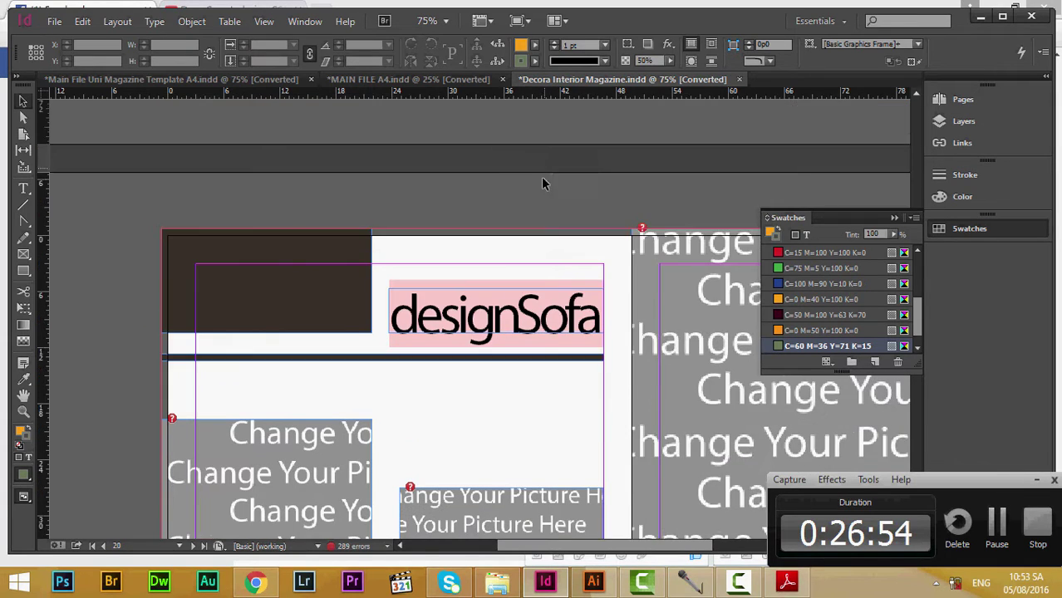
pyautogui.scroll(-2, 507, 189)
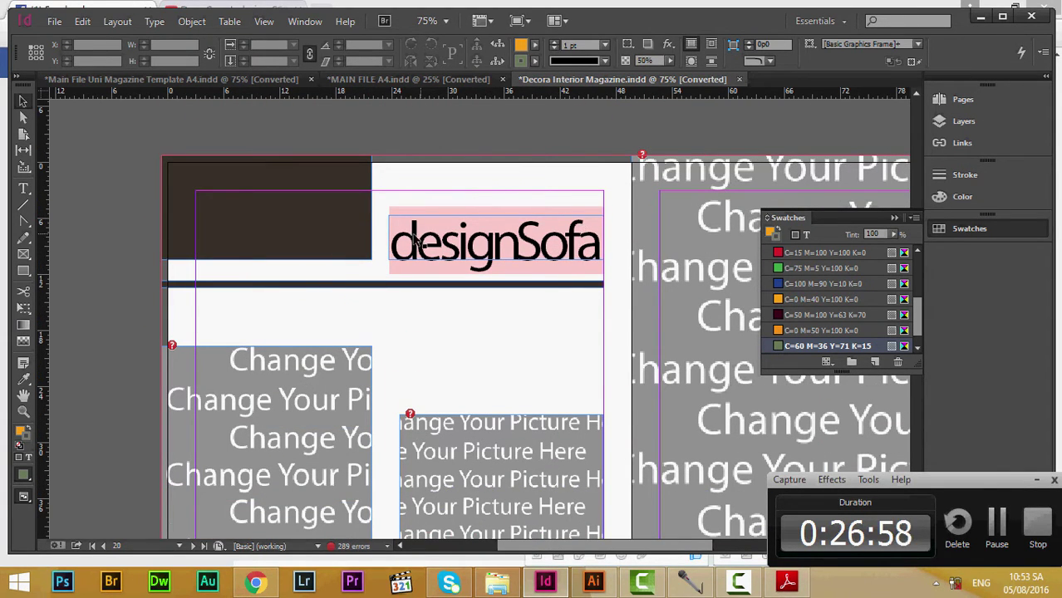
pyautogui.scroll(-10, 413, 237)
pyautogui.scroll(10, 413, 237)
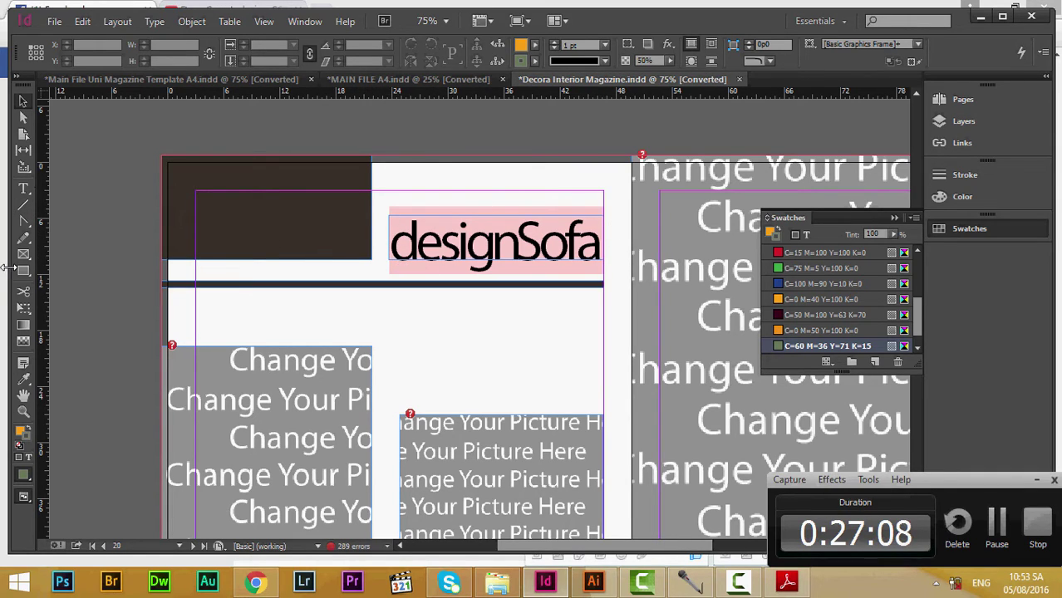
# Step: Try the Berlin Sans FB Demi font in Bold on the whole designSofa heading
pyautogui.click(24, 193)
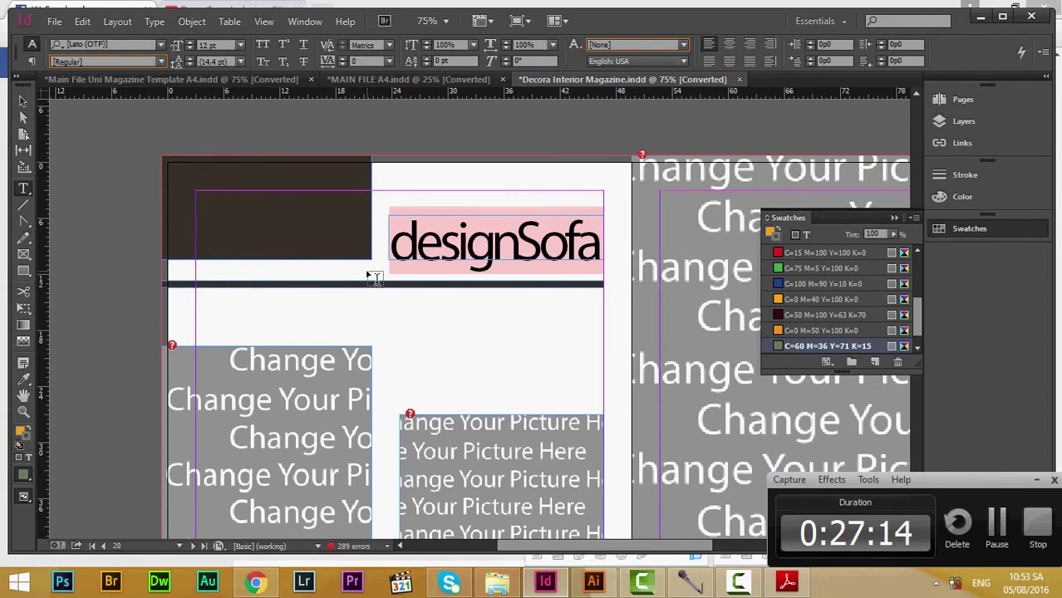
pyautogui.moveTo(390, 241); pyautogui.dragTo(599, 248)
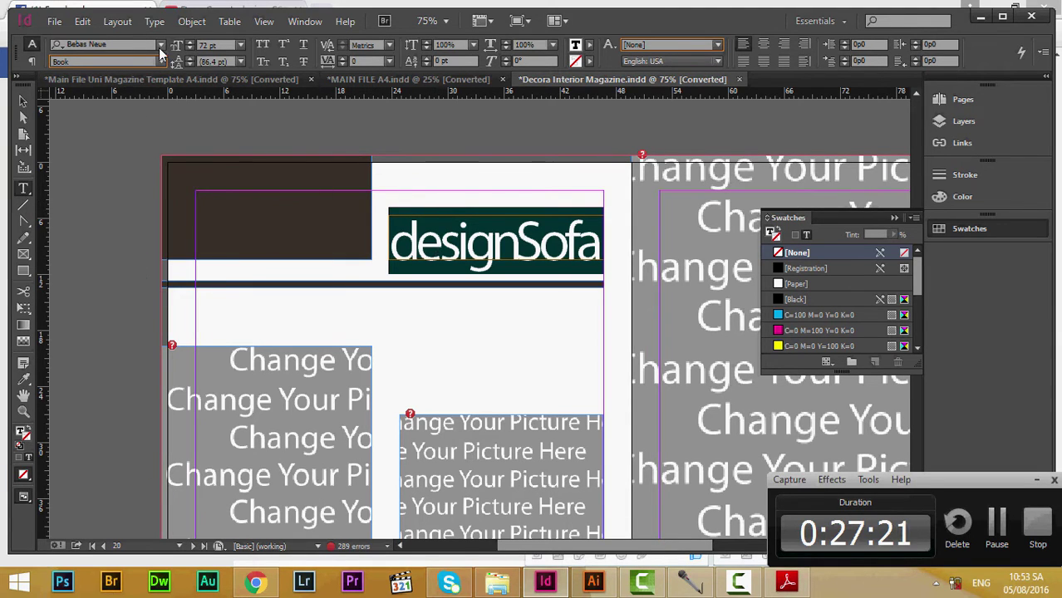
pyautogui.click(161, 46)
pyautogui.click(137, 136)
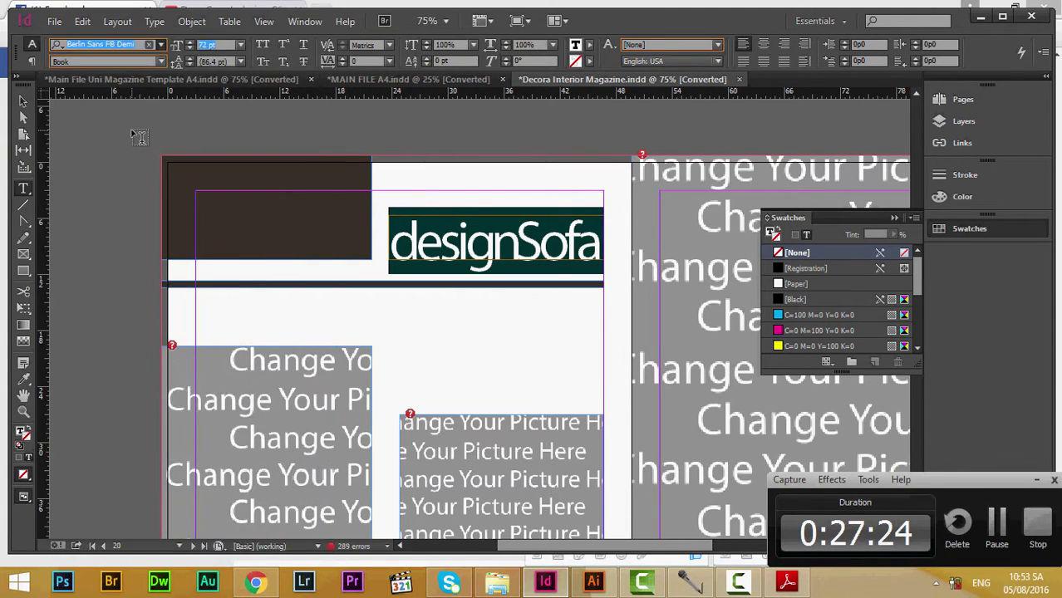
pyautogui.press('Return')
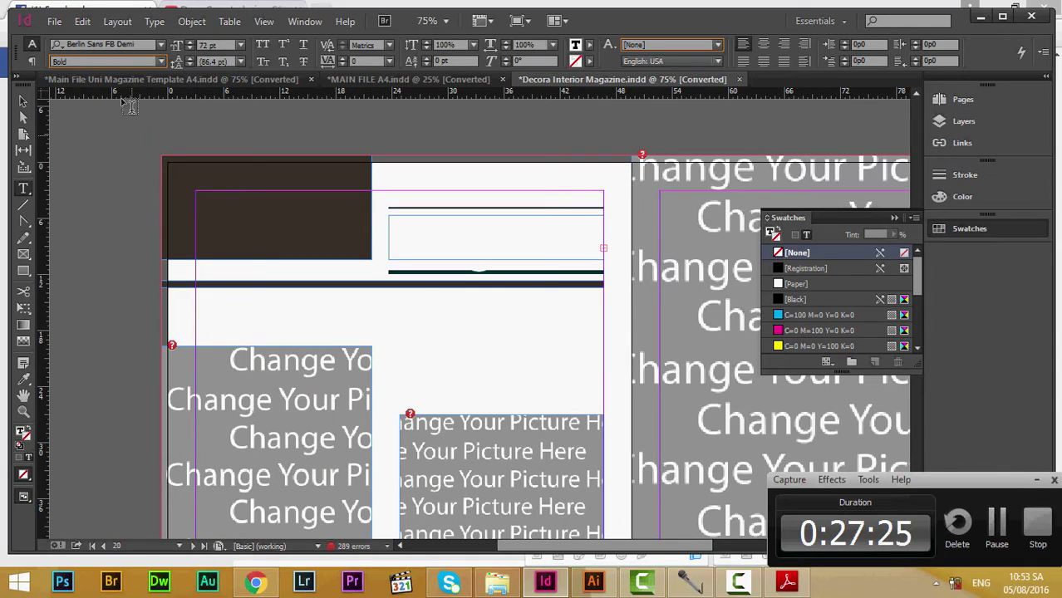
# Step: Try enlarging the designSofa heading's text frame, and undo the resize together with the font change
pyautogui.click(22, 98)
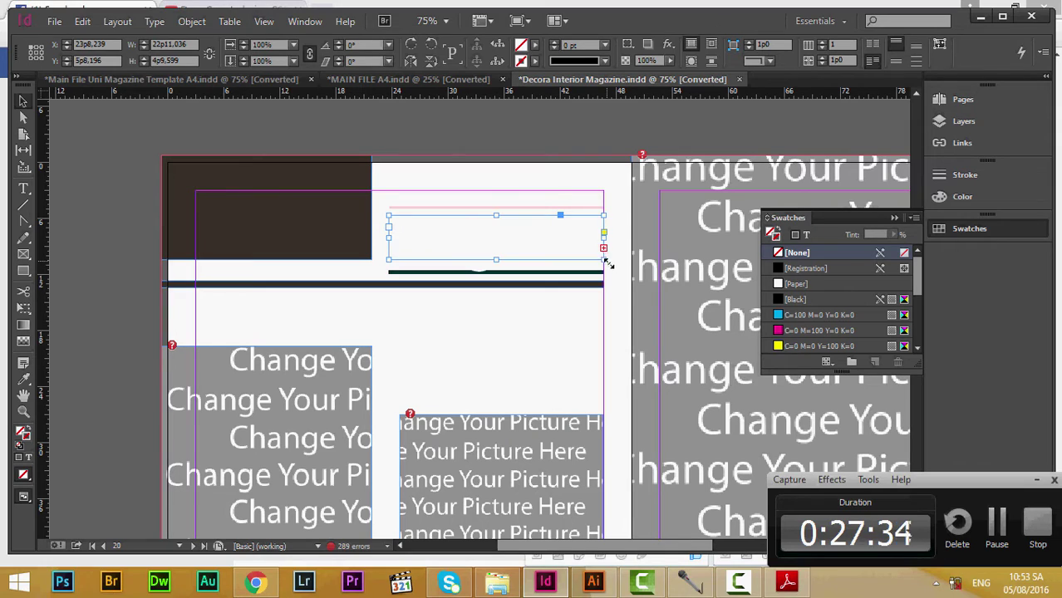
pyautogui.moveTo(607, 262); pyautogui.dragTo(618, 293)
pyautogui.hotkey('ctrl', 'z')
pyautogui.hotkey('ctrl', 'z')
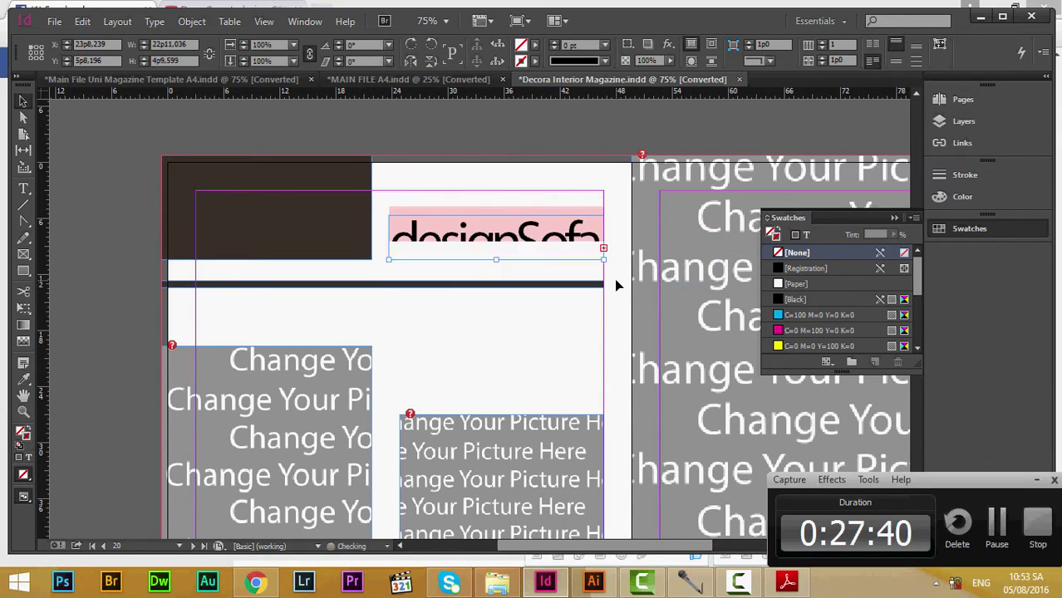
pyautogui.click(476, 273)
pyautogui.click(422, 240)
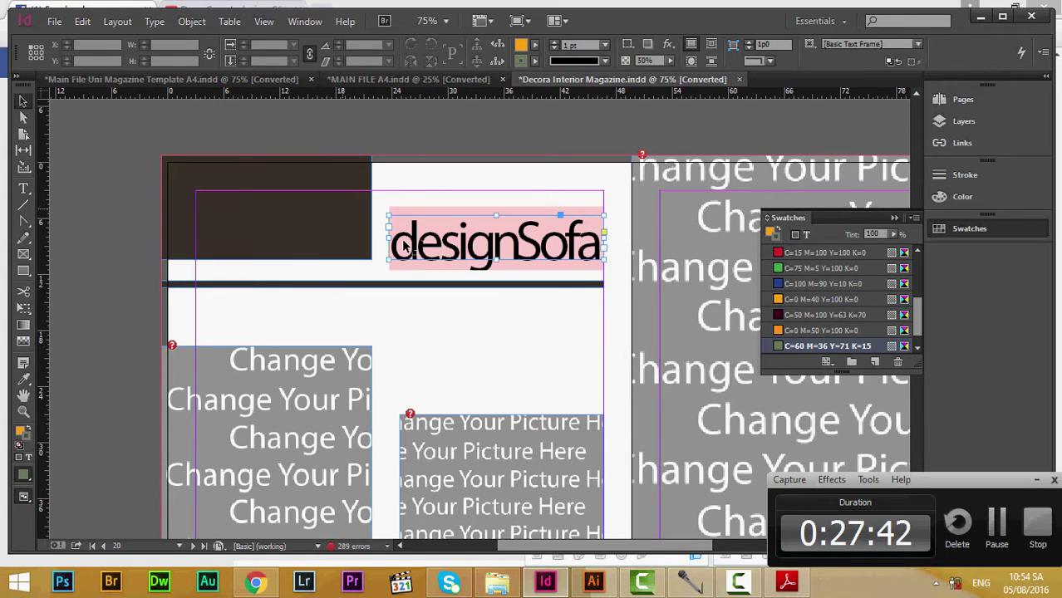
# Step: Try to change the font size of the designSofa heading text, and leave text editing
pyautogui.click(25, 189)
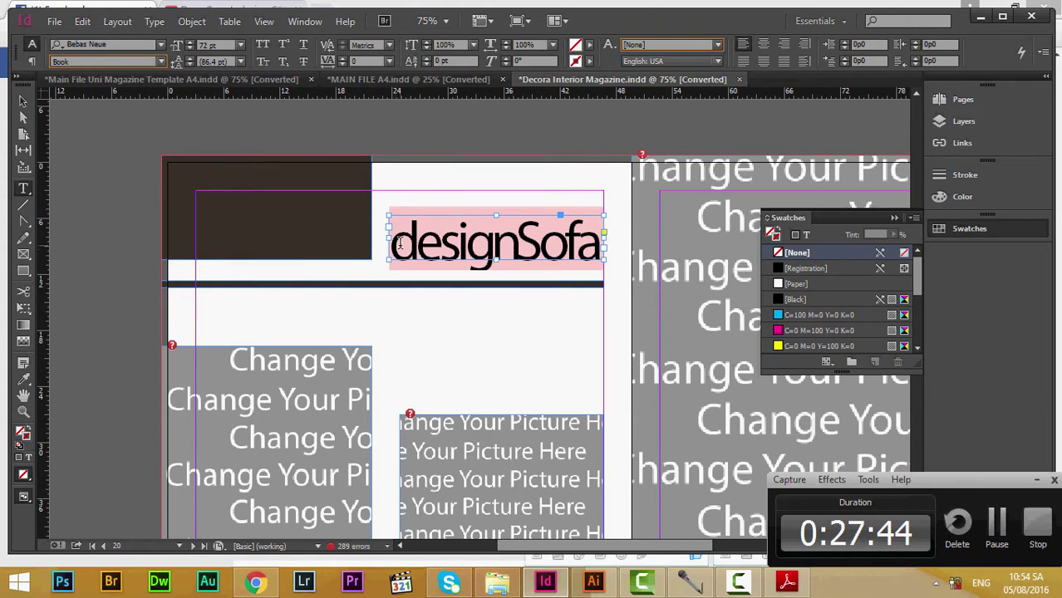
pyautogui.moveTo(391, 243); pyautogui.dragTo(624, 306)
pyautogui.click(242, 45)
pyautogui.write('12')
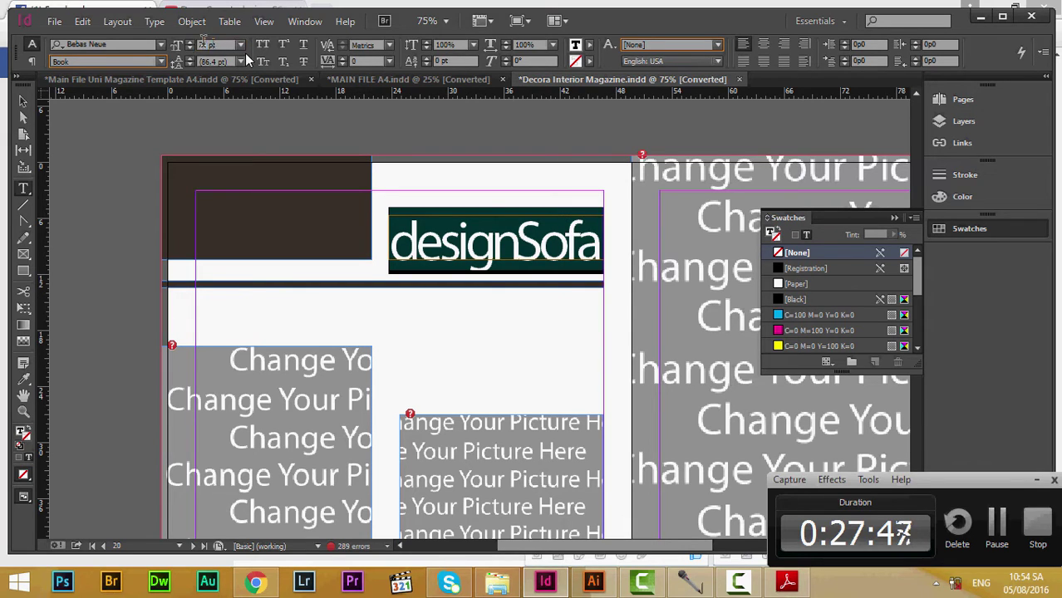
pyautogui.press('Return')
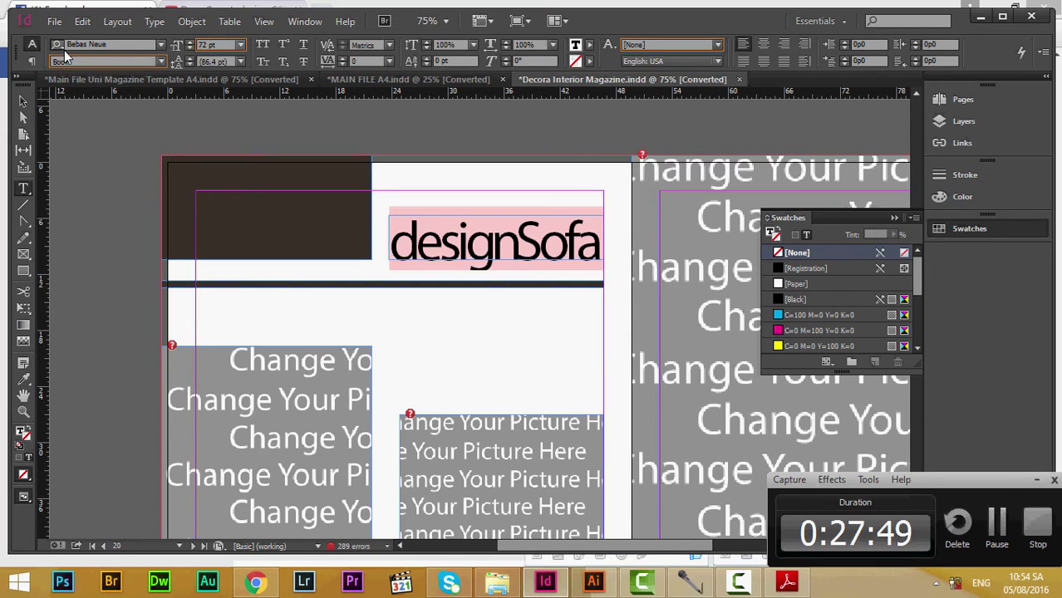
pyautogui.press('Escape')
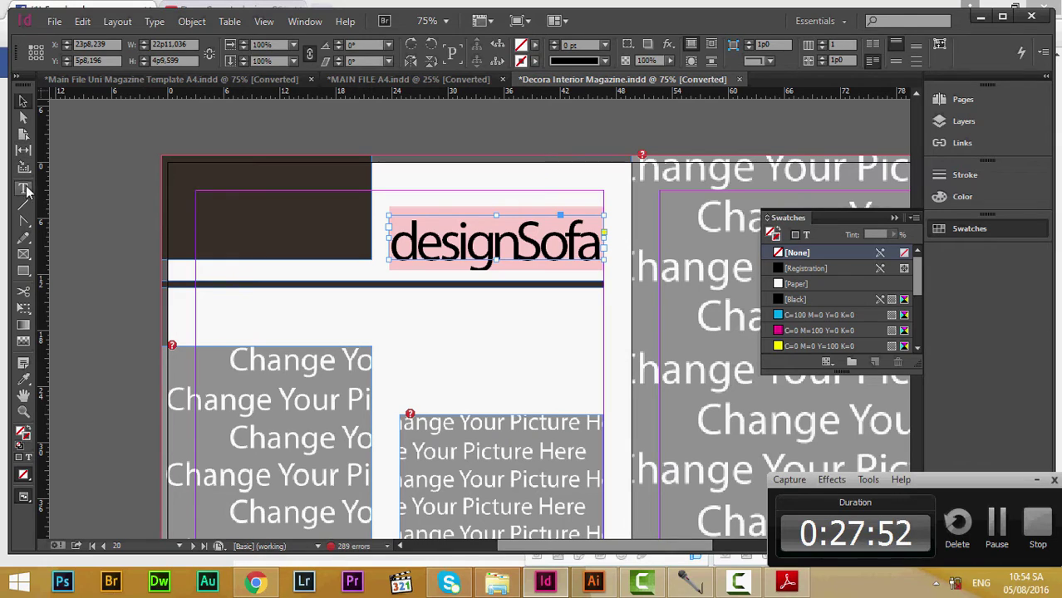
# Step: Select the entire designSofa heading text and set its font size to 100 pt
pyautogui.click(23, 189)
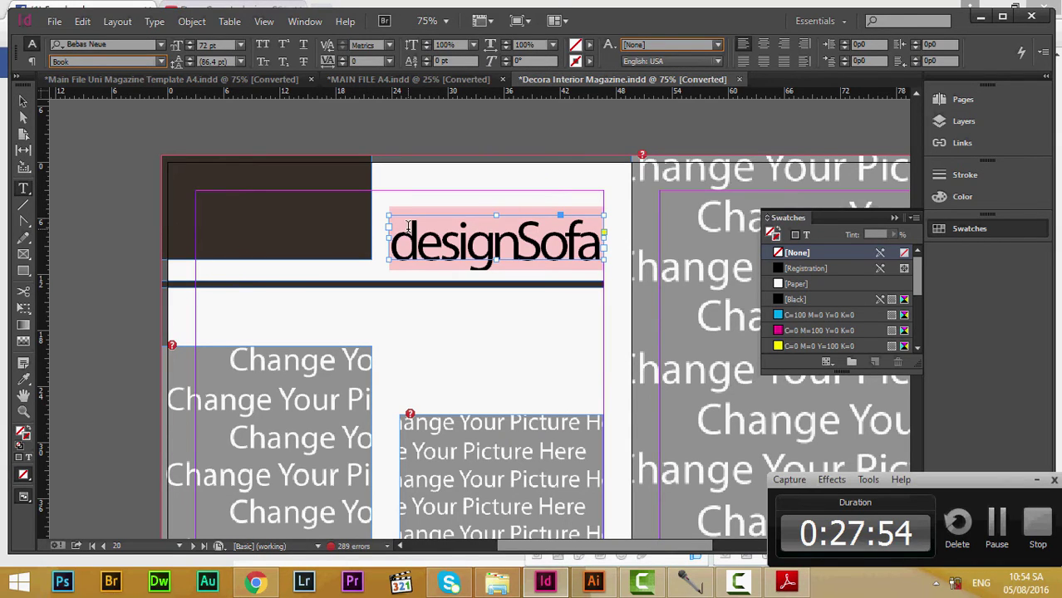
pyautogui.moveTo(416, 237); pyautogui.dragTo(575, 236)
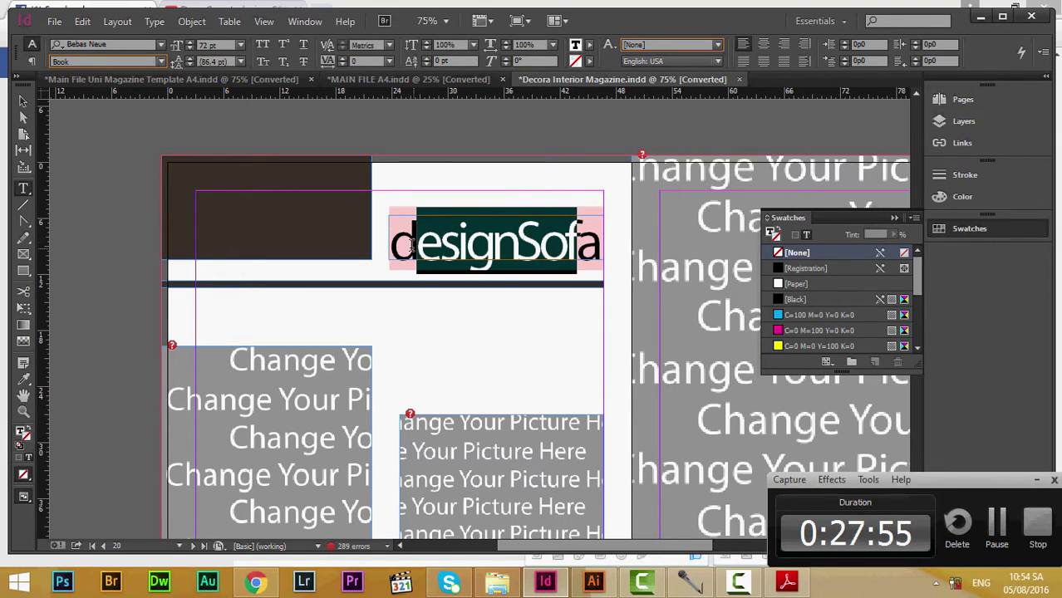
pyautogui.moveTo(407, 246); pyautogui.dragTo(600, 240)
pyautogui.click(203, 44)
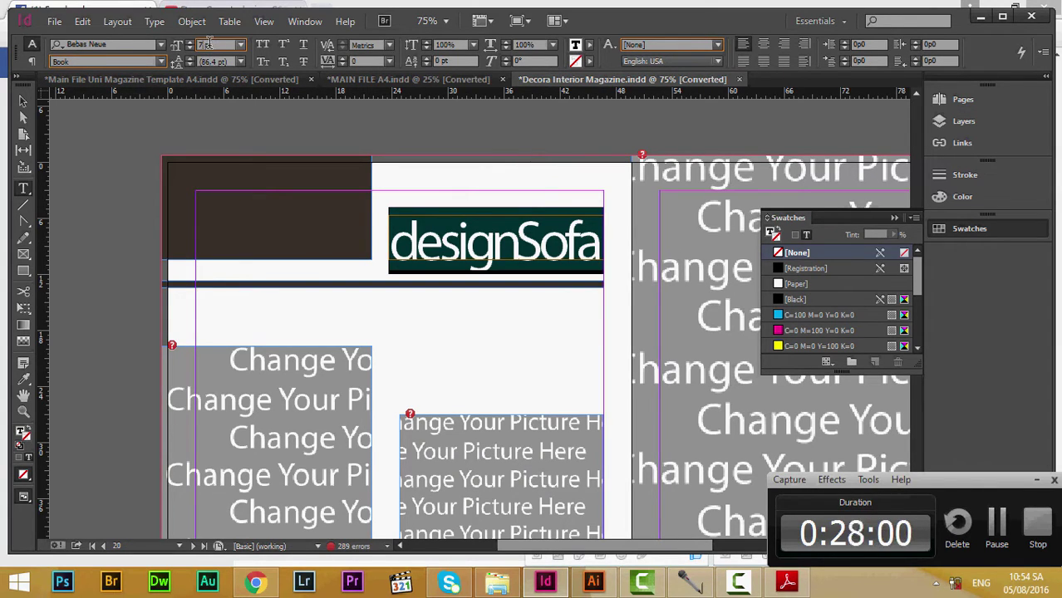
pyautogui.write('100')
pyautogui.press('Return')
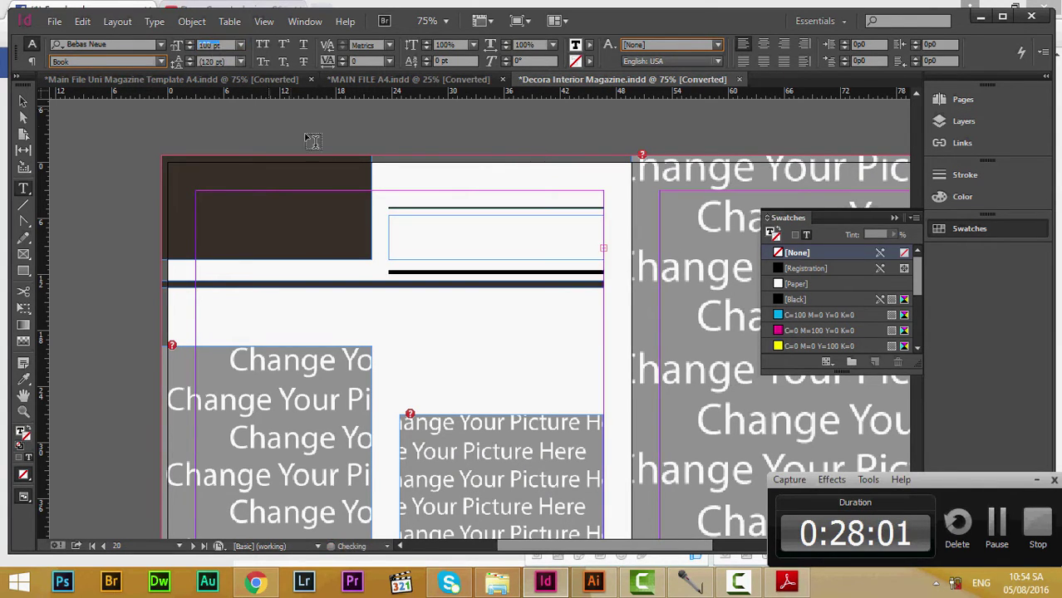
# Step: Try enlarging the designSofa heading's text frame to fit the bigger text, and undo the resize together with the font size change
pyautogui.click(23, 102)
pyautogui.click(529, 242)
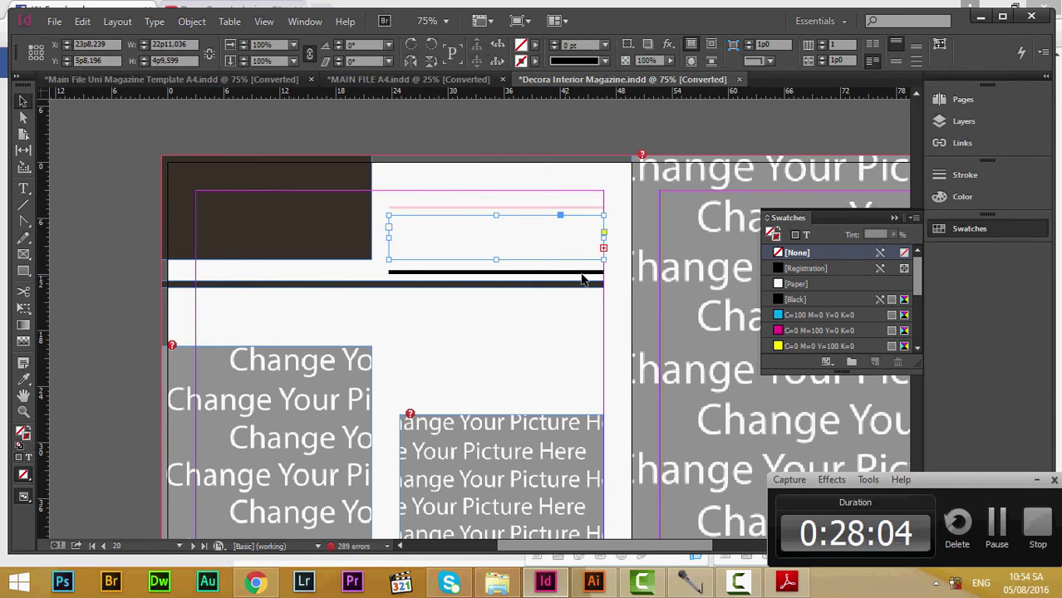
pyautogui.moveTo(604, 260); pyautogui.dragTo(646, 306)
pyautogui.hotkey('ctrl', 'z')
pyautogui.hotkey('ctrl', 'z')
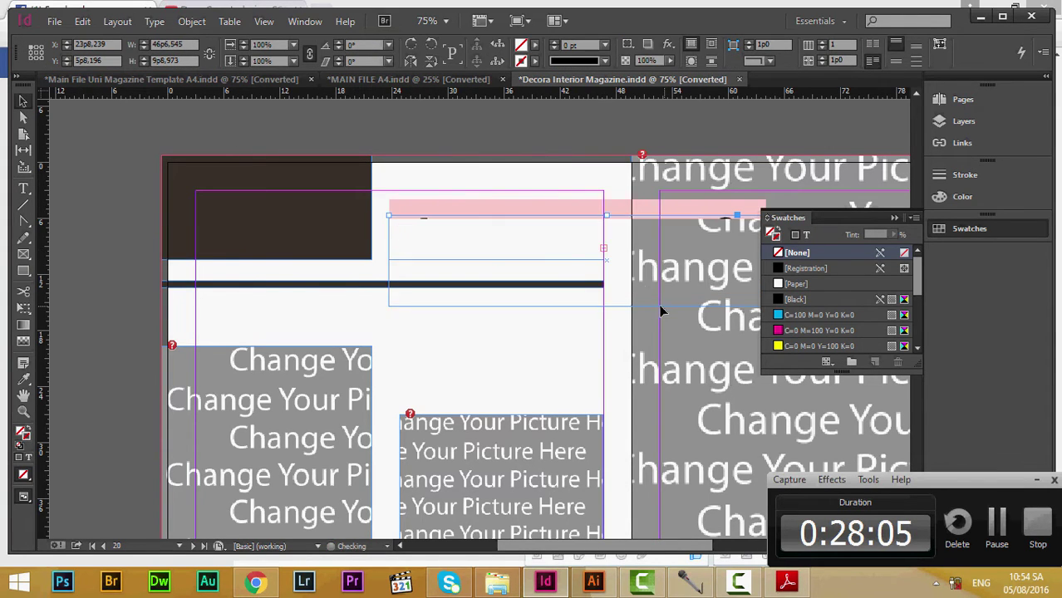
pyautogui.click(537, 302)
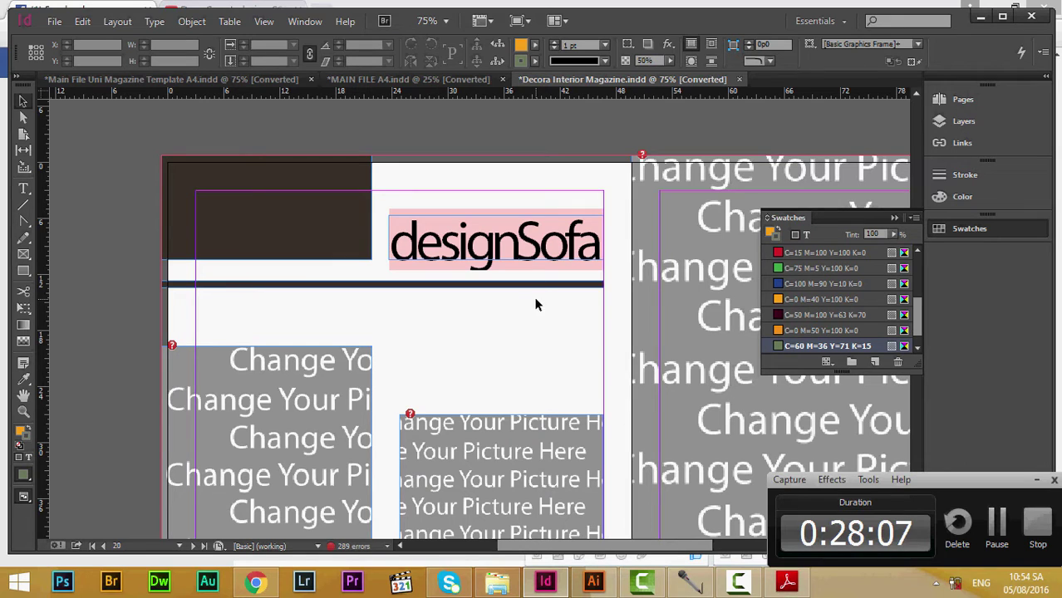
# Step: Examine the picture frames, divider bar and designSofa heading on page 20, and compare them with the headings on page 18
pyautogui.scroll(-1, 536, 282)
pyautogui.scroll(1, 536, 281)
pyautogui.scroll(-1, 540, 287)
pyautogui.click(280, 322)
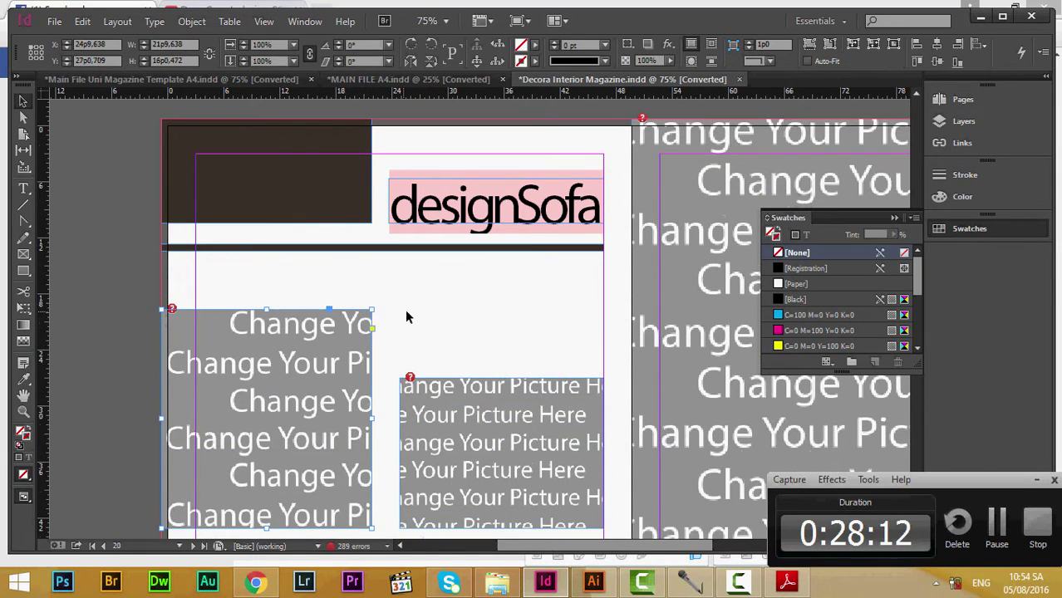
pyautogui.scroll(-4, 406, 317)
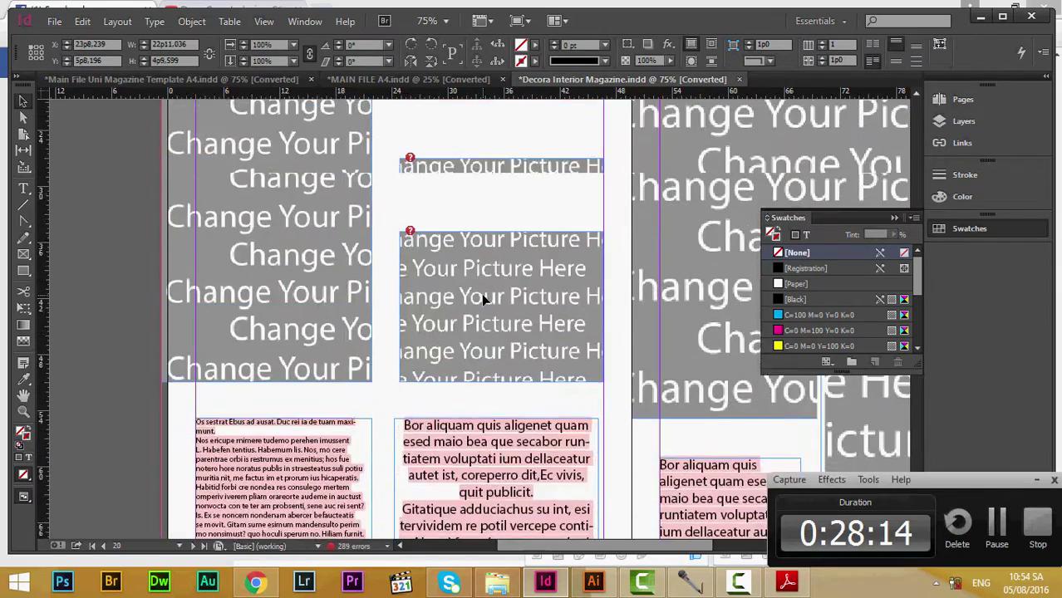
pyautogui.scroll(9, 481, 293)
pyautogui.click(489, 358)
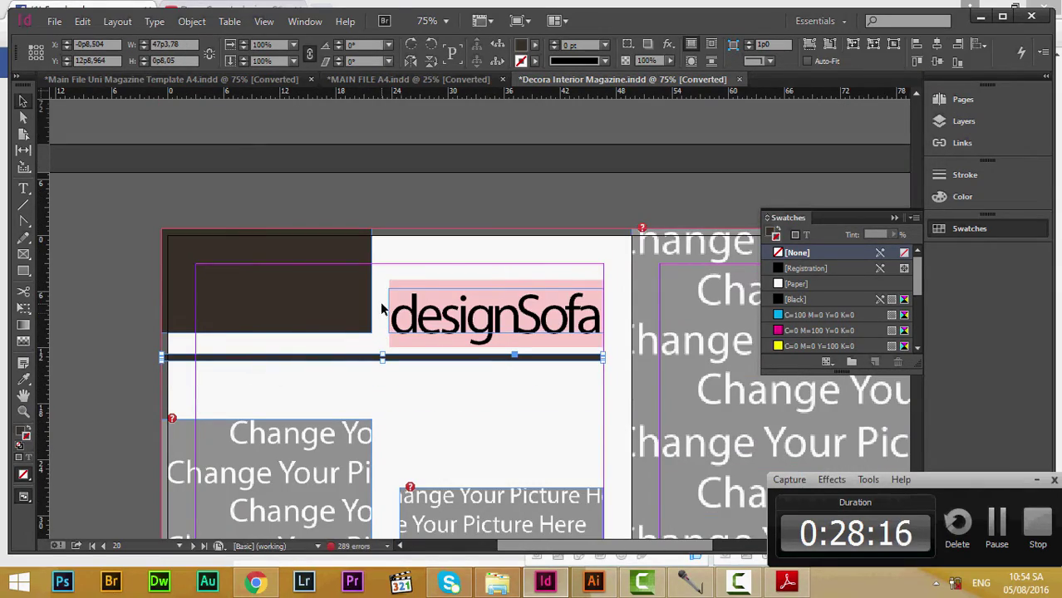
pyautogui.click(482, 310)
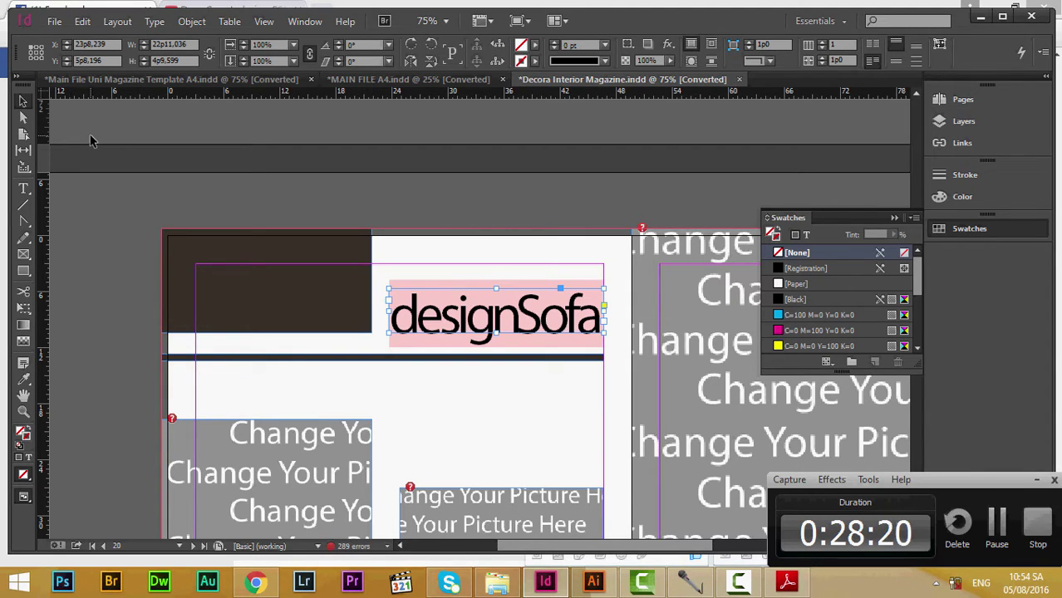
pyautogui.click(434, 365)
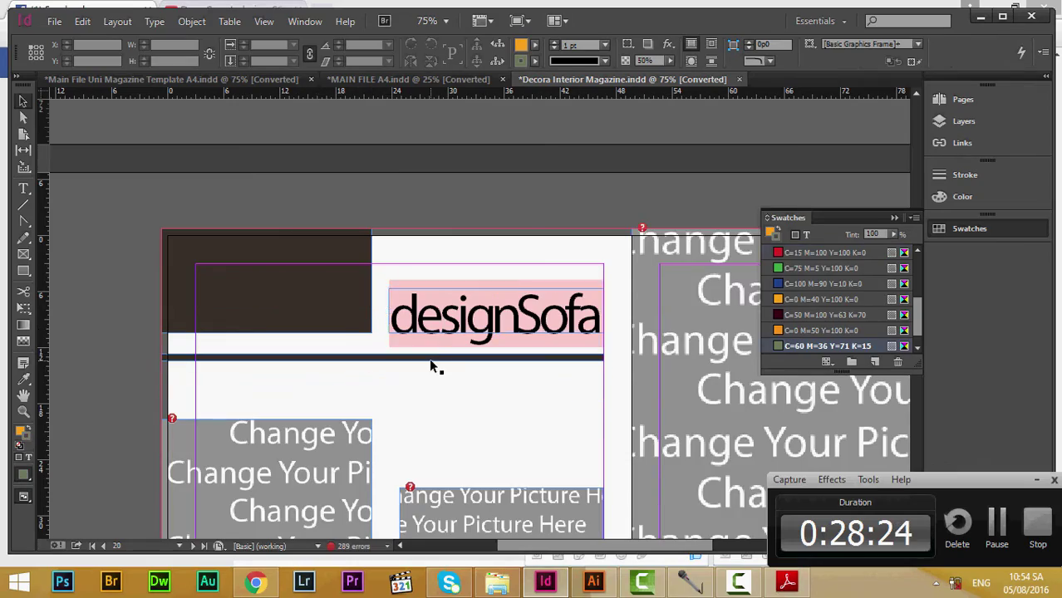
pyautogui.scroll(10, 431, 366)
pyautogui.scroll(4, 431, 366)
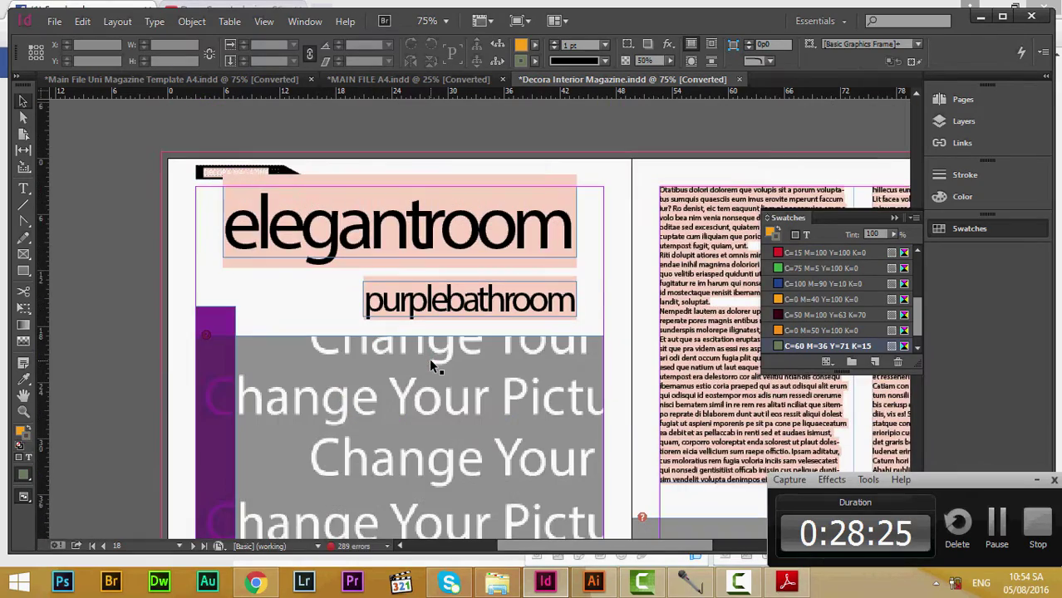
pyautogui.scroll(-10, 433, 366)
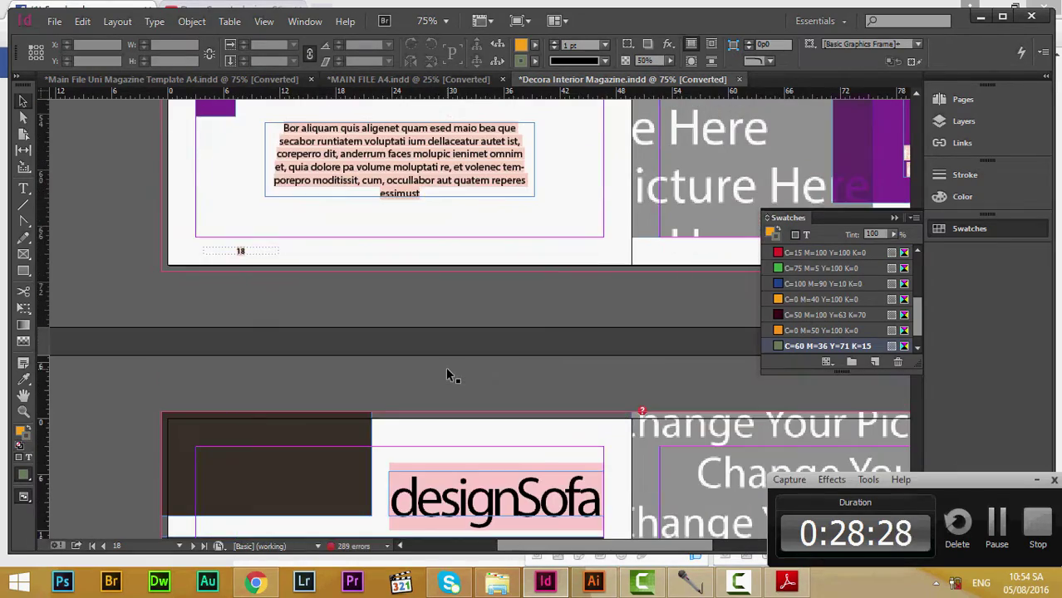
pyautogui.scroll(-5, 468, 390)
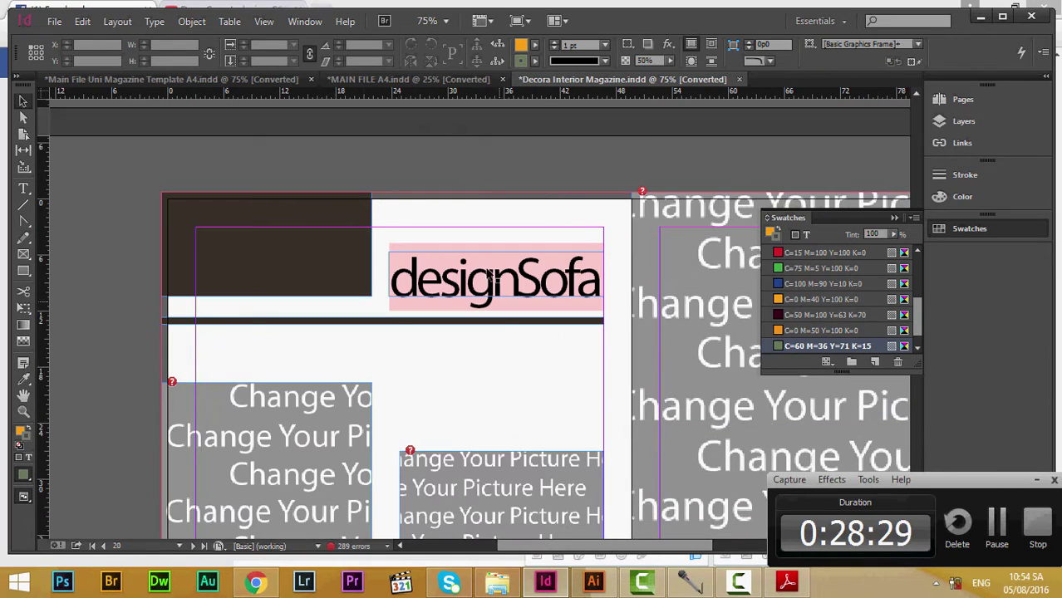
# Step: Select the entire designSofa heading text and change its case to UPPERCASE
pyautogui.click(515, 301)
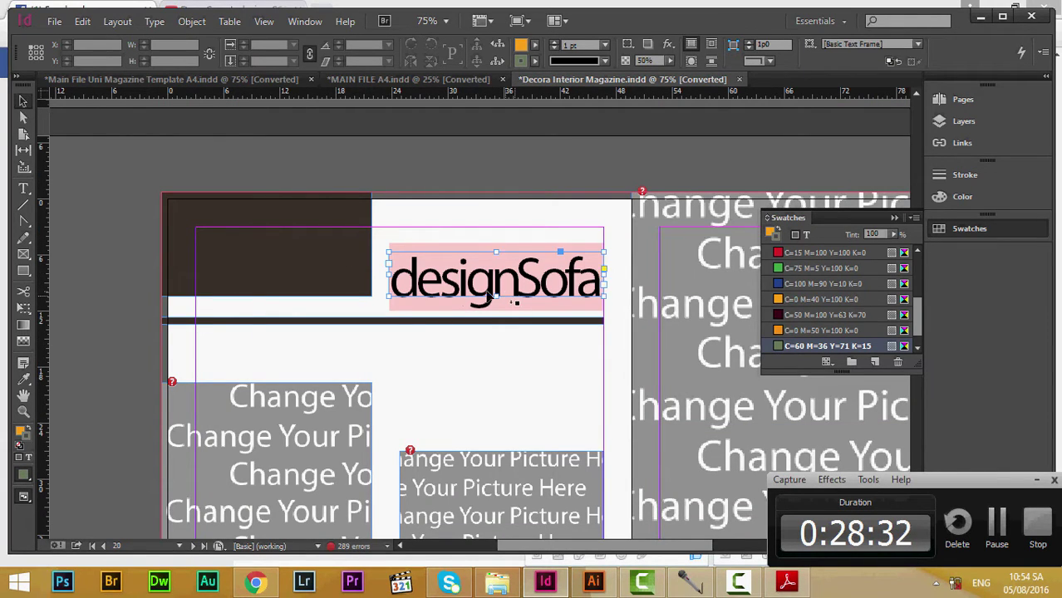
pyautogui.doubleClick(420, 282)
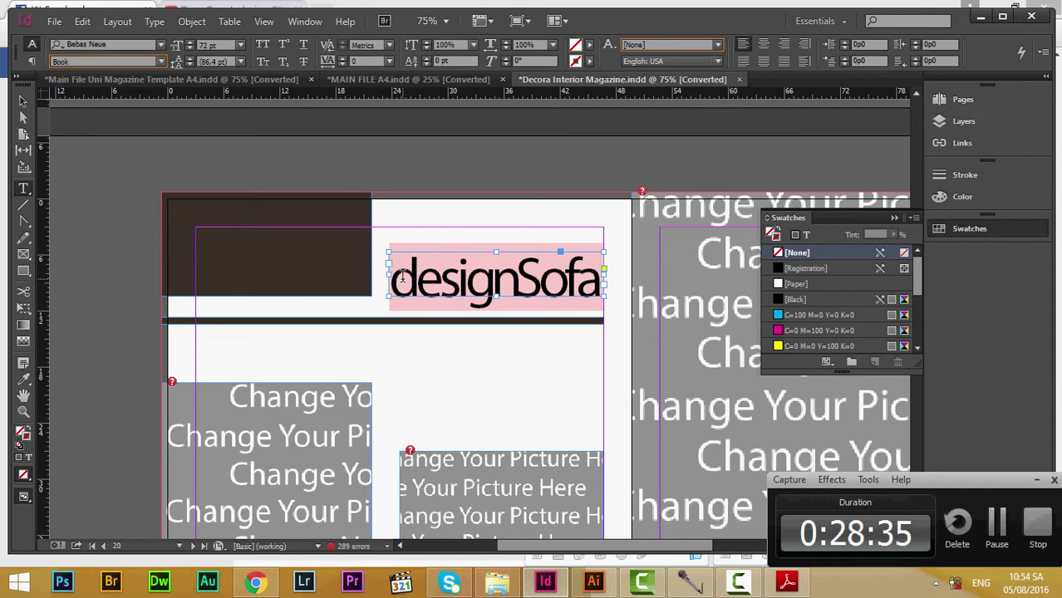
pyautogui.moveTo(402, 278); pyautogui.dragTo(499, 331)
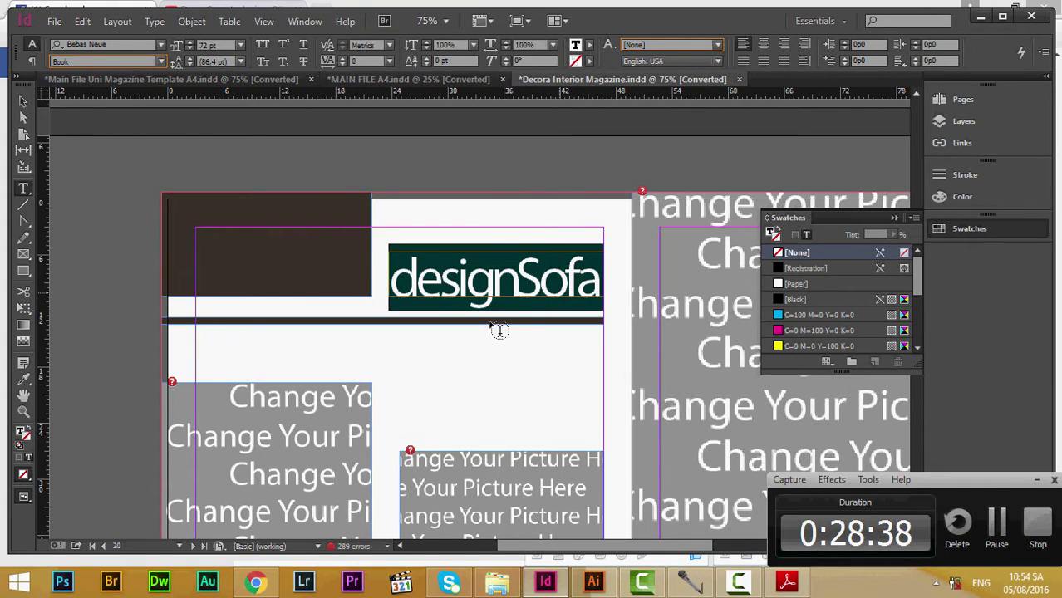
pyautogui.click(152, 22)
pyautogui.moveTo(210, 296)
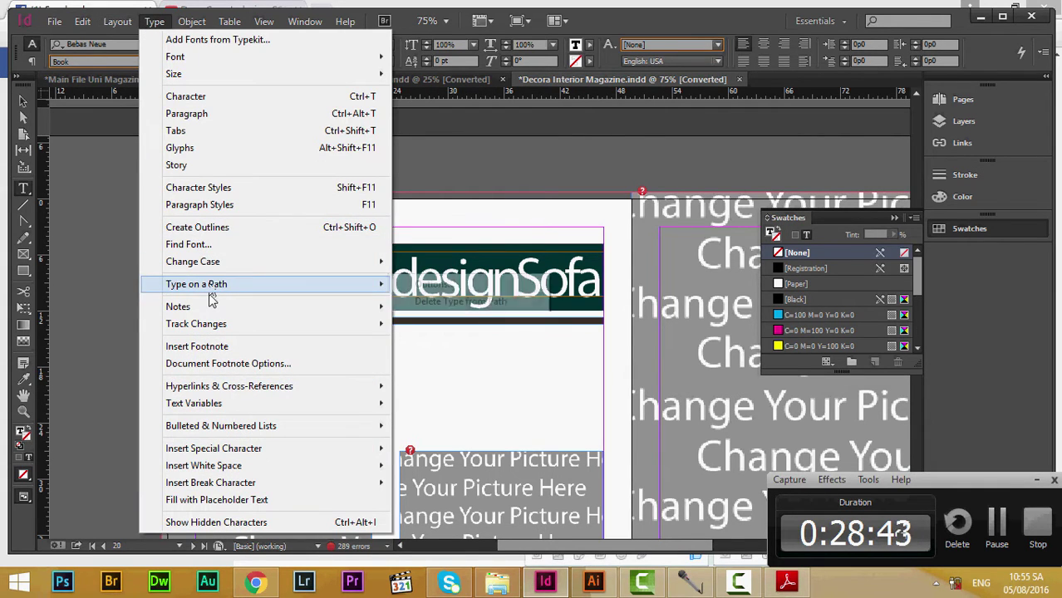
pyautogui.moveTo(208, 262)
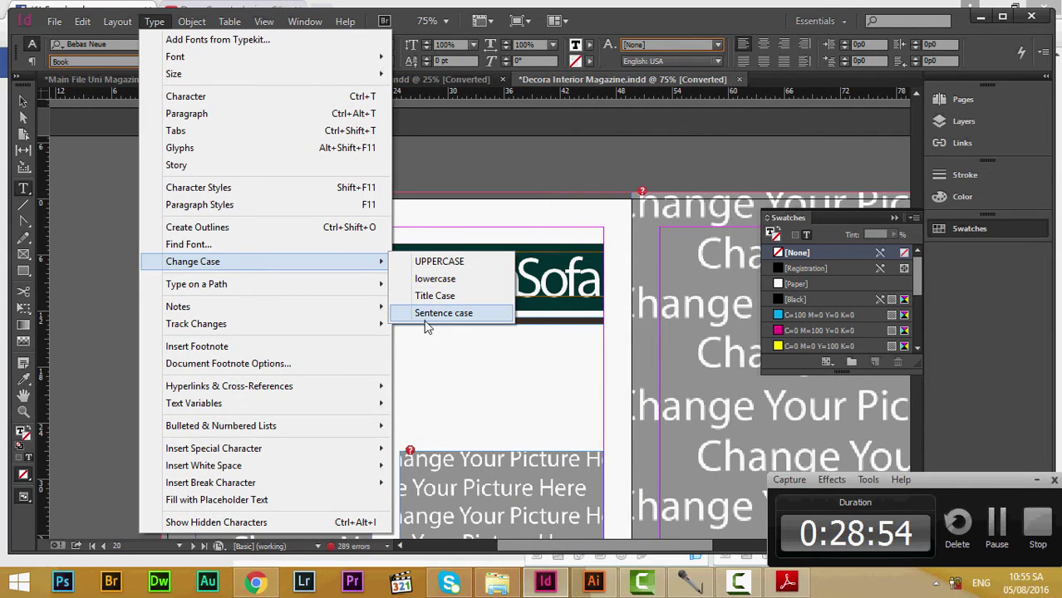
pyautogui.click(441, 263)
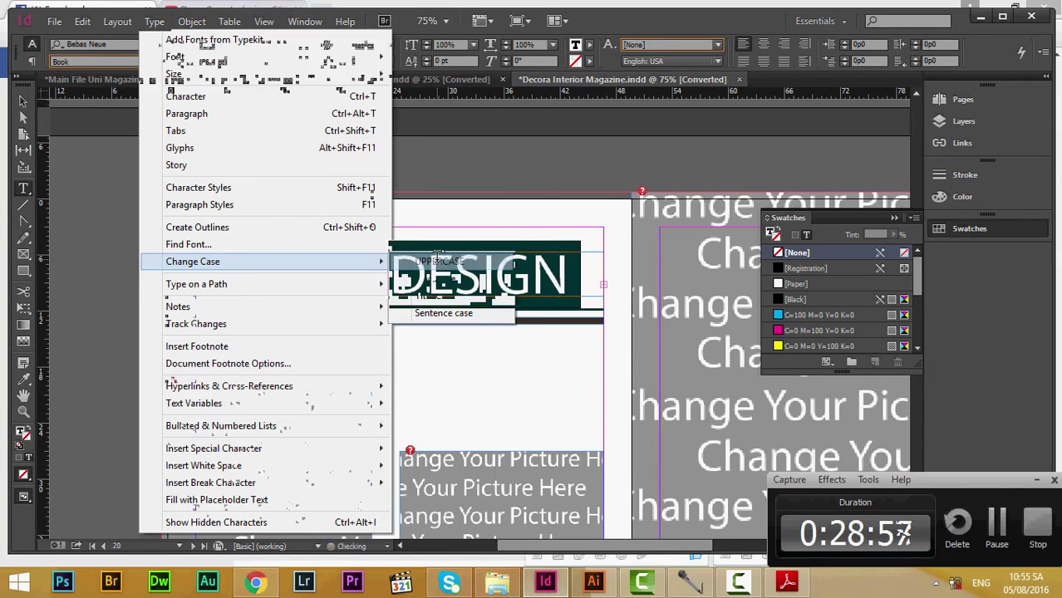
pyautogui.click(521, 374)
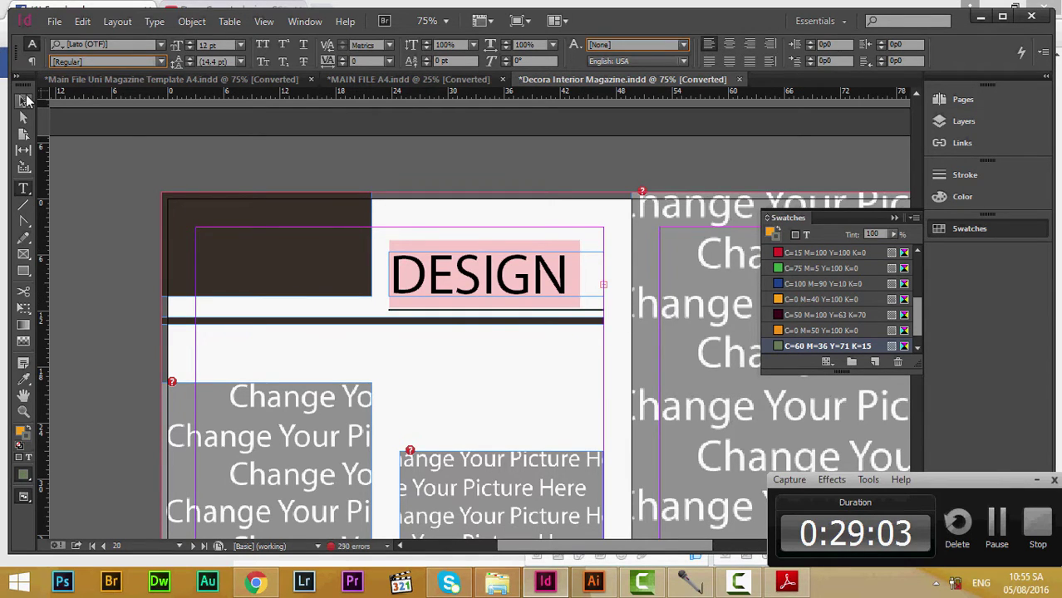
# Step: Try enlarging the uppercase heading's text frame to fit both words, and undo the resize together with the case change
pyautogui.click(23, 101)
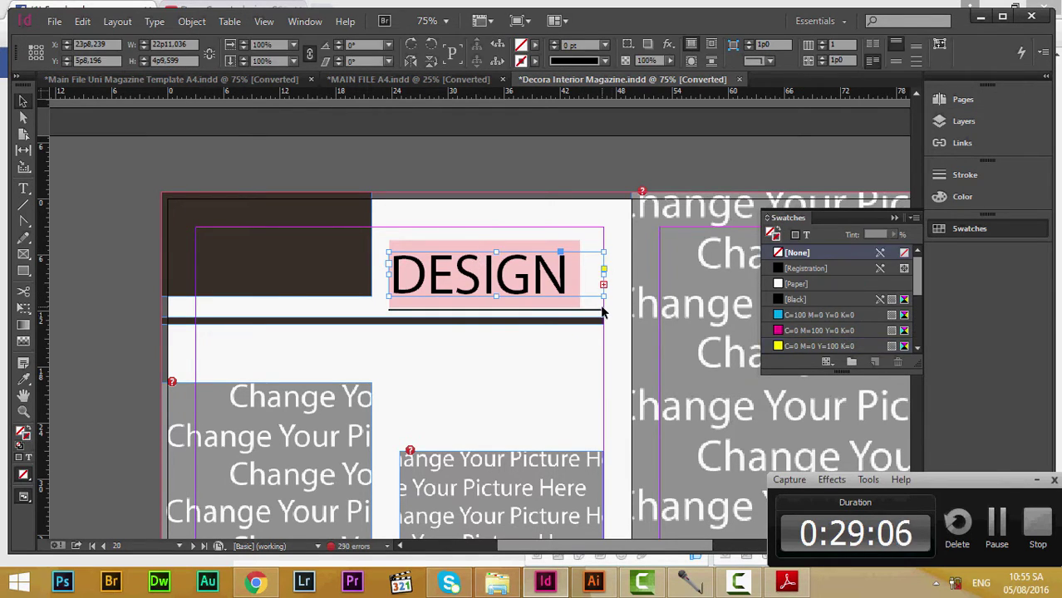
pyautogui.moveTo(600, 302); pyautogui.dragTo(669, 361)
pyautogui.click(527, 369)
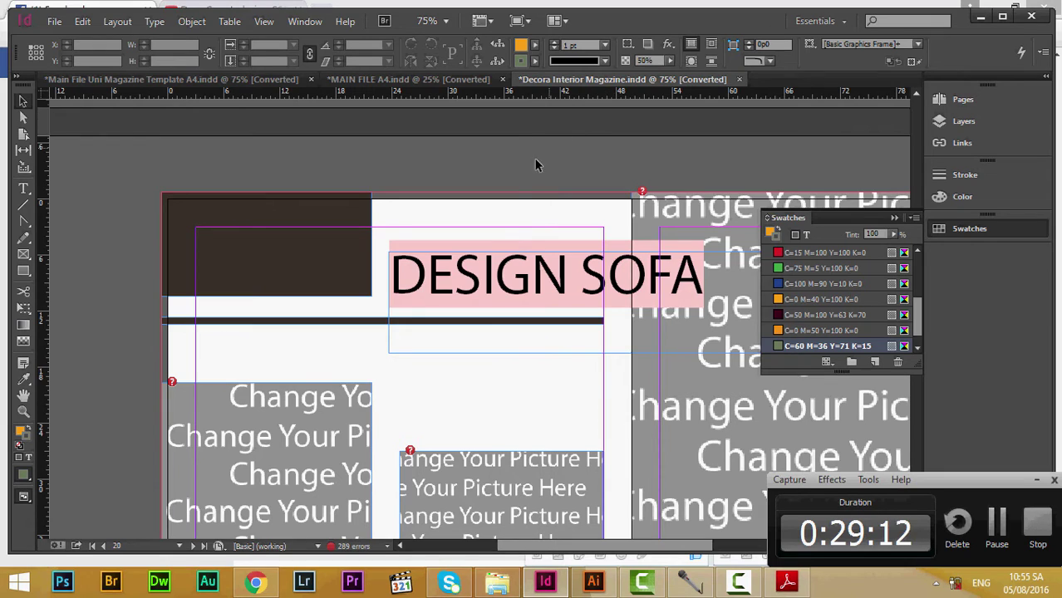
pyautogui.scroll(-3, 512, 195)
pyautogui.scroll(2, 512, 190)
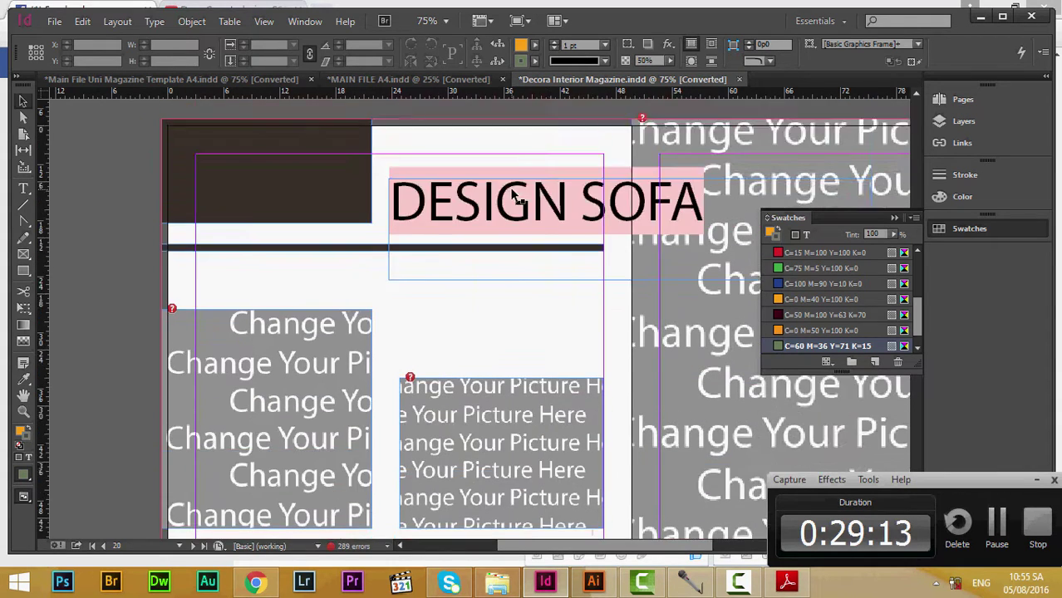
pyautogui.scroll(2, 512, 196)
pyautogui.hotkey('ctrl', 'z')
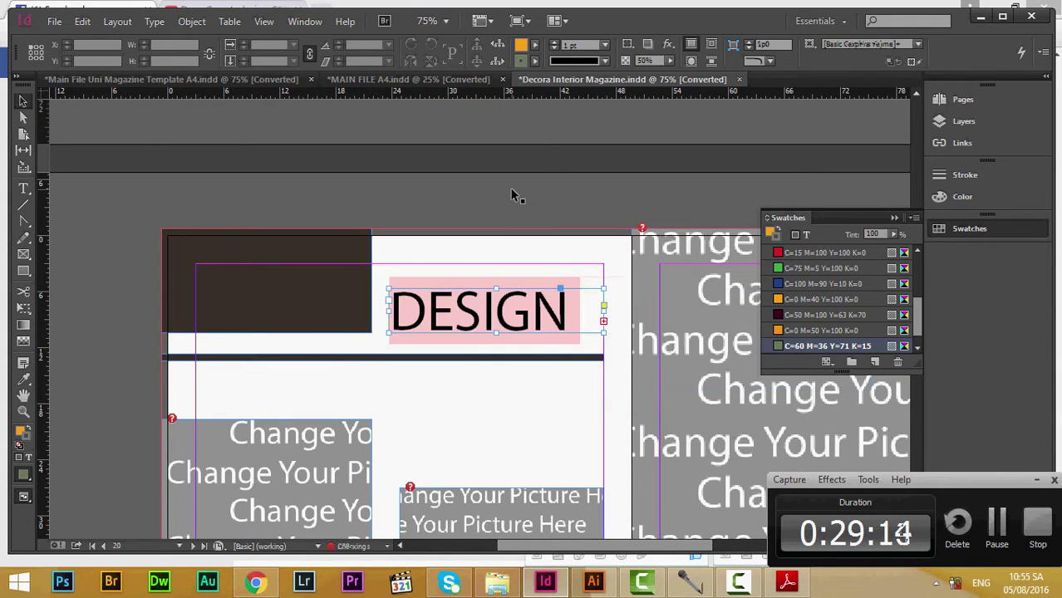
pyautogui.hotkey('ctrl', 'z')
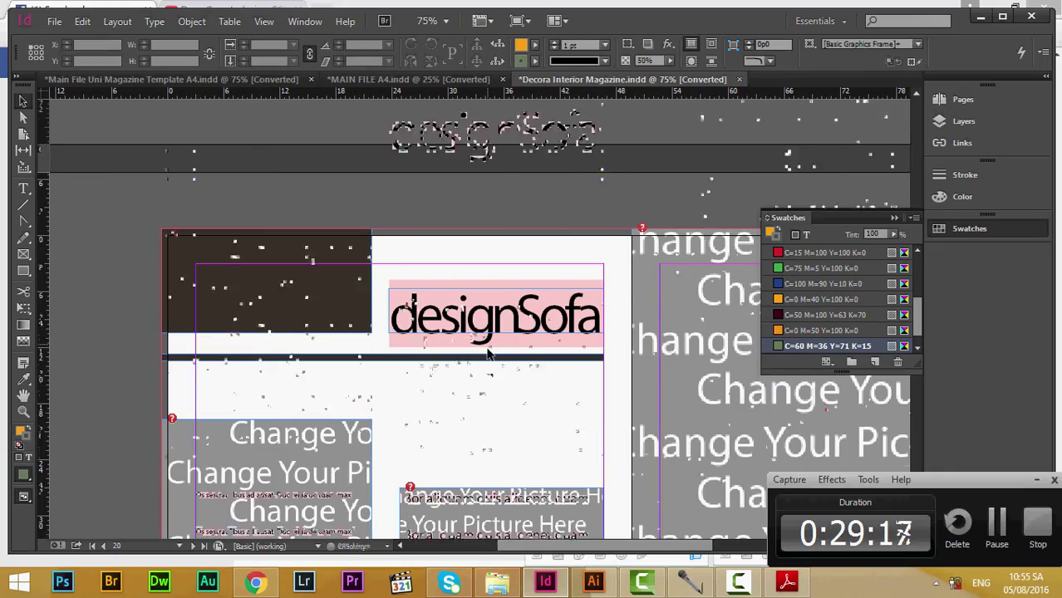
# Step: Review the picture frames and the two body text frames below them on page 20
pyautogui.scroll(-5, 488, 358)
pyautogui.scroll(2, 488, 365)
pyautogui.scroll(4, 488, 369)
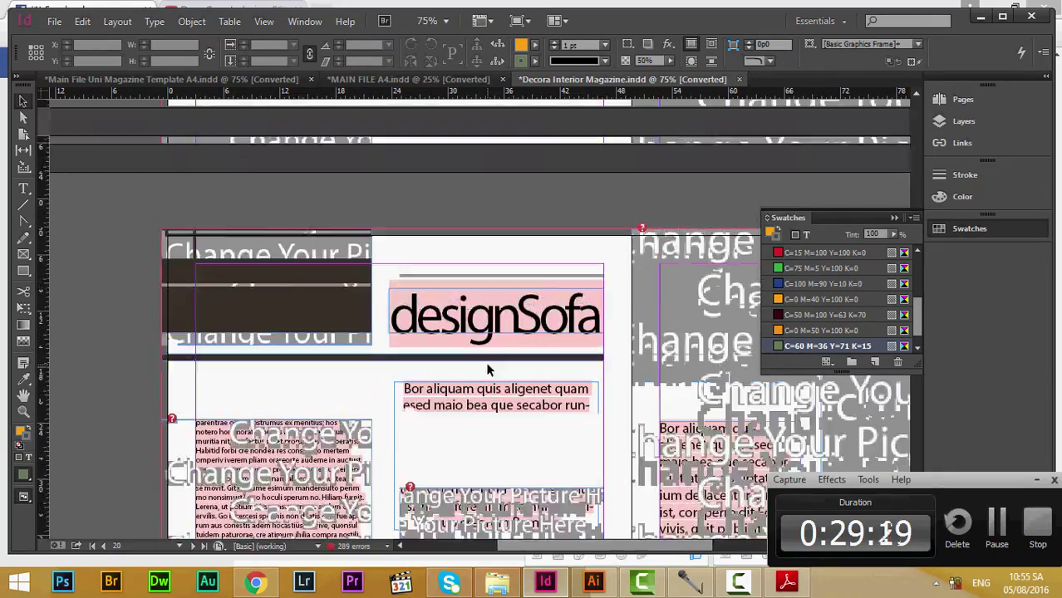
pyautogui.scroll(-5, 487, 366)
pyautogui.scroll(-1, 490, 371)
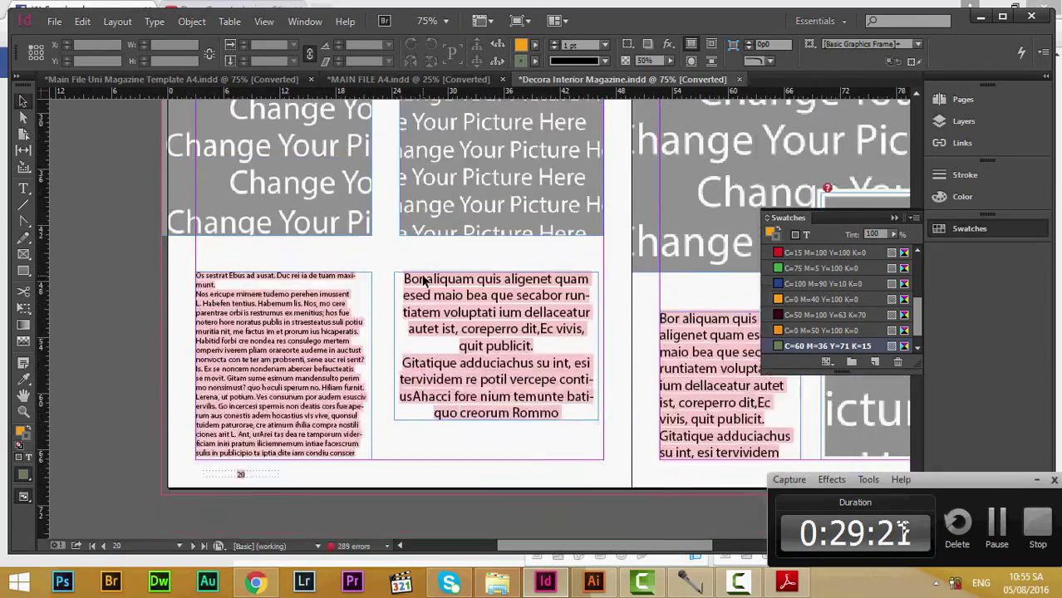
pyautogui.scroll(3, 423, 277)
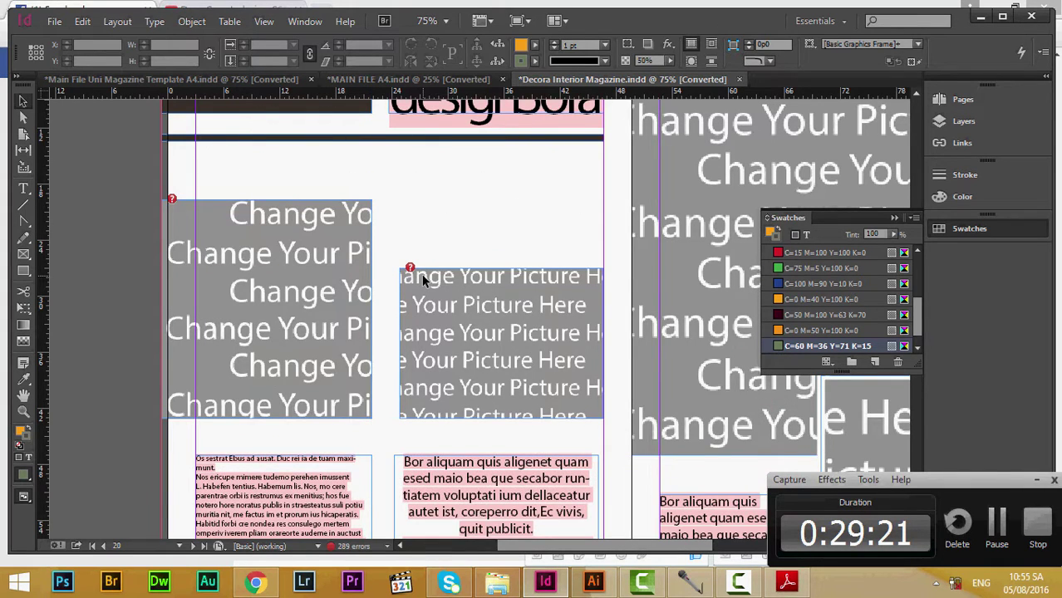
pyautogui.scroll(-2, 423, 279)
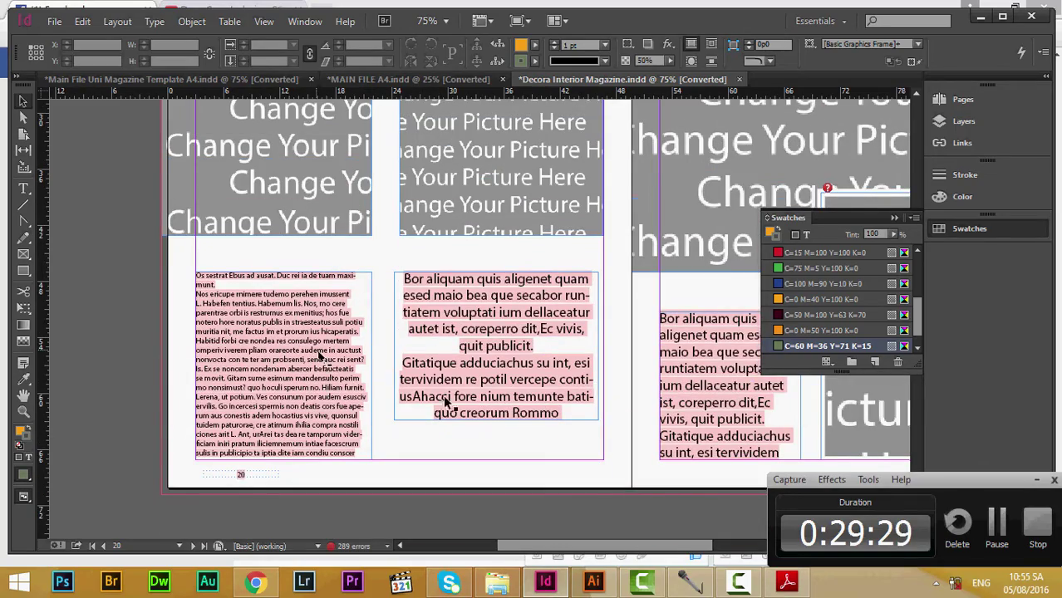
# Step: Look through the spreads following page 20, and examine the honeybed heading and body text on page 24
pyautogui.scroll(-5, 482, 391)
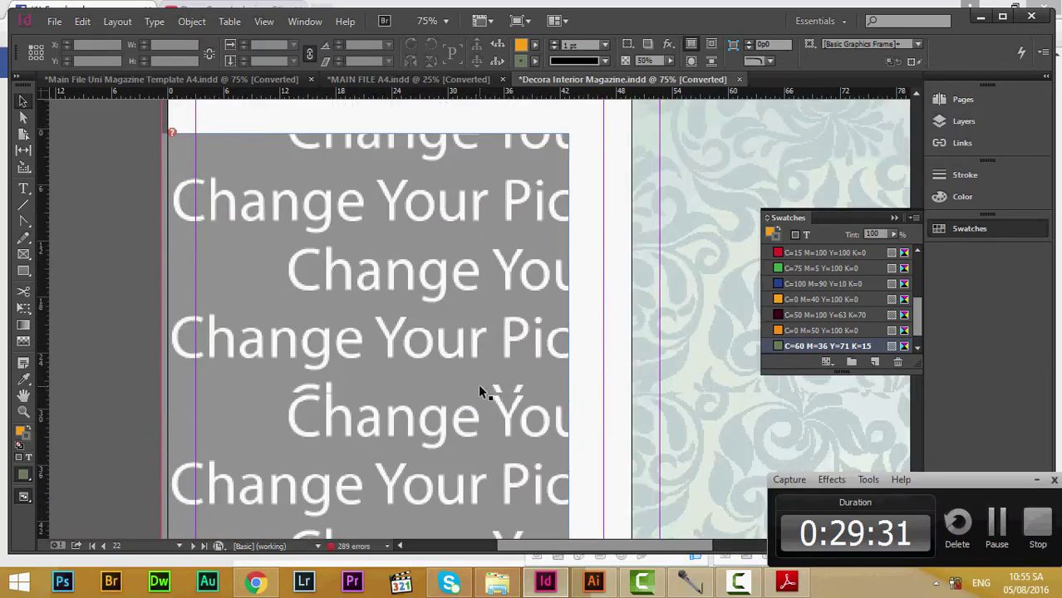
pyautogui.scroll(-3, 479, 391)
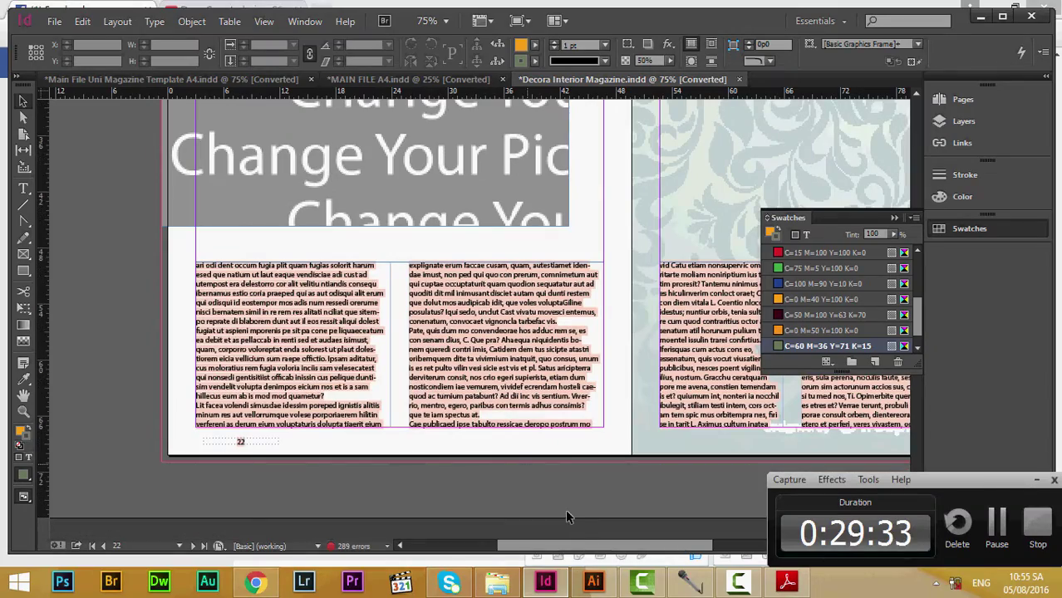
pyautogui.moveTo(582, 546); pyautogui.dragTo(655, 512)
pyautogui.scroll(-3, 444, 433)
pyautogui.scroll(-3, 444, 440)
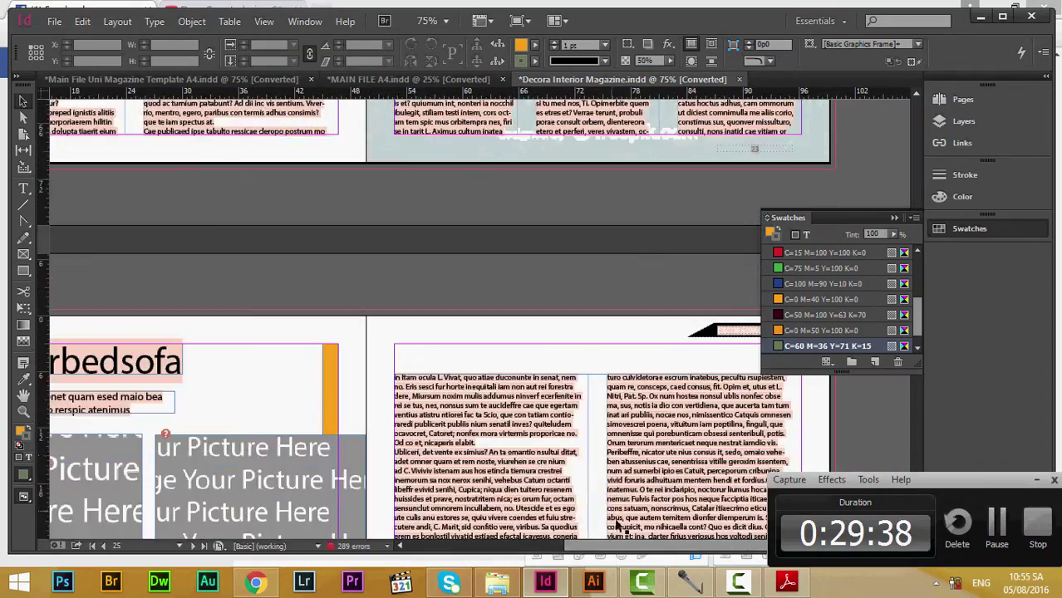
pyautogui.moveTo(616, 546); pyautogui.dragTo(543, 544)
pyautogui.scroll(-11, 543, 414)
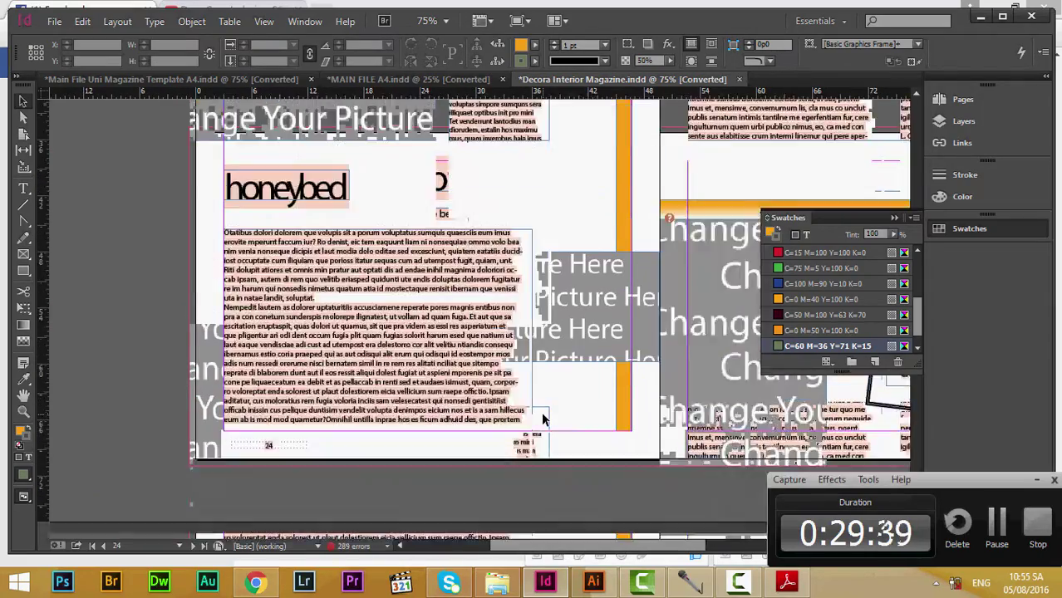
pyautogui.scroll(3, 543, 414)
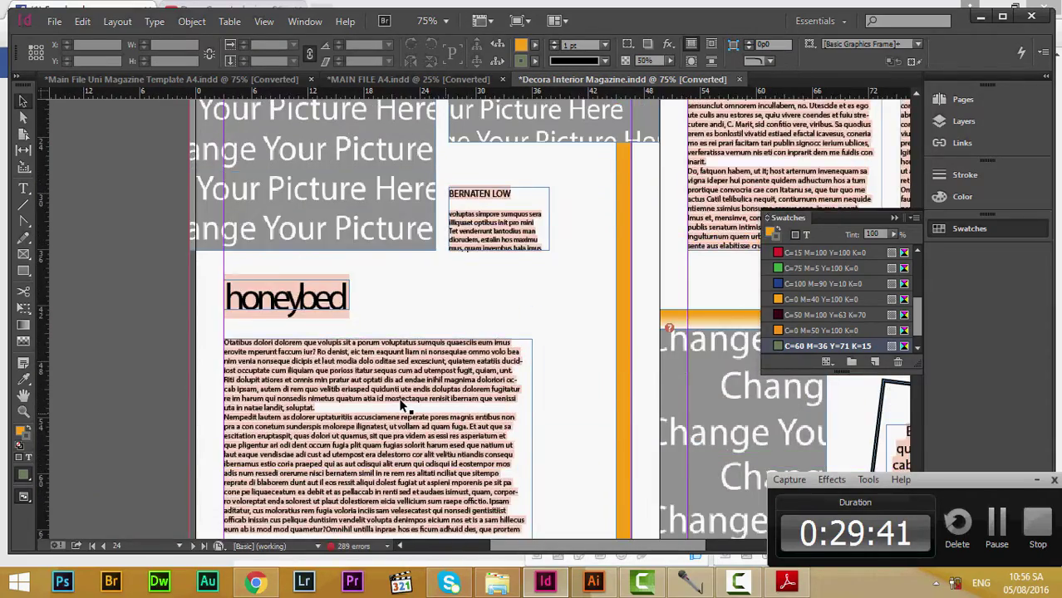
pyautogui.scroll(3, 316, 367)
pyautogui.scroll(-4, 316, 368)
pyautogui.scroll(3, 316, 367)
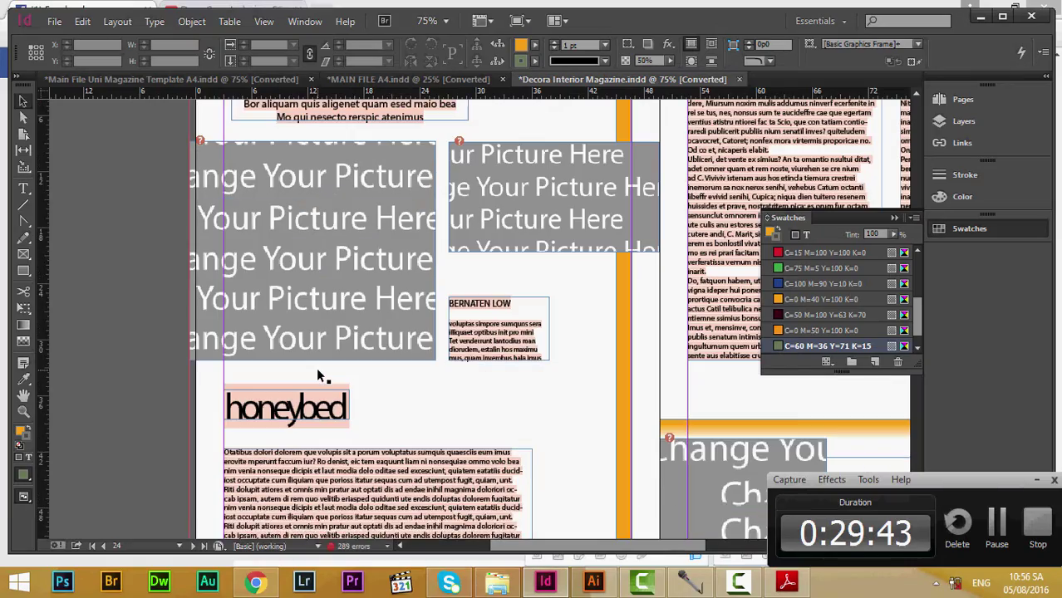
pyautogui.scroll(-9, 439, 406)
pyautogui.scroll(5, 441, 428)
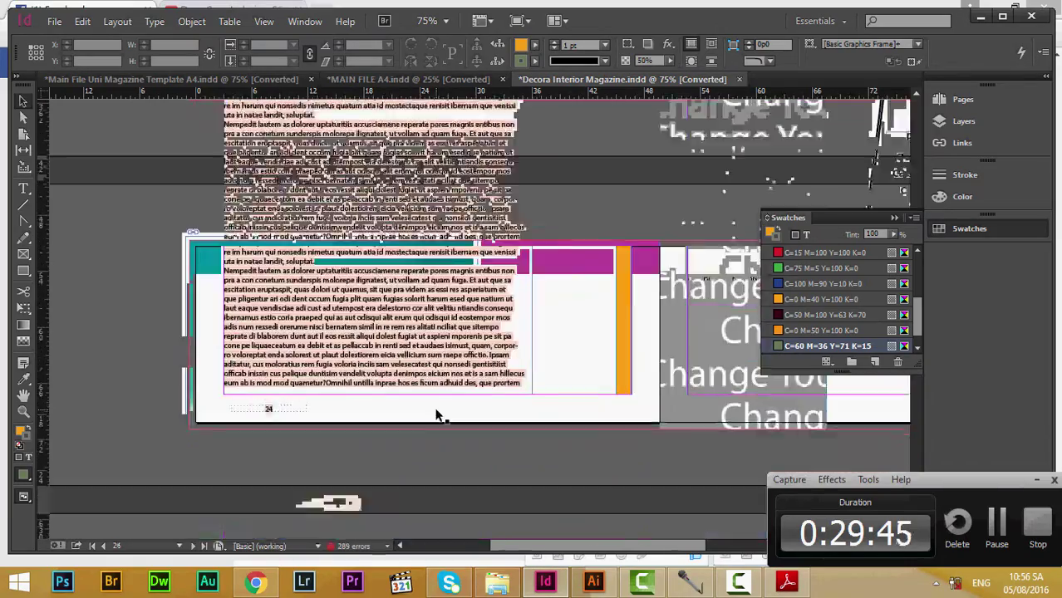
pyautogui.scroll(2, 438, 413)
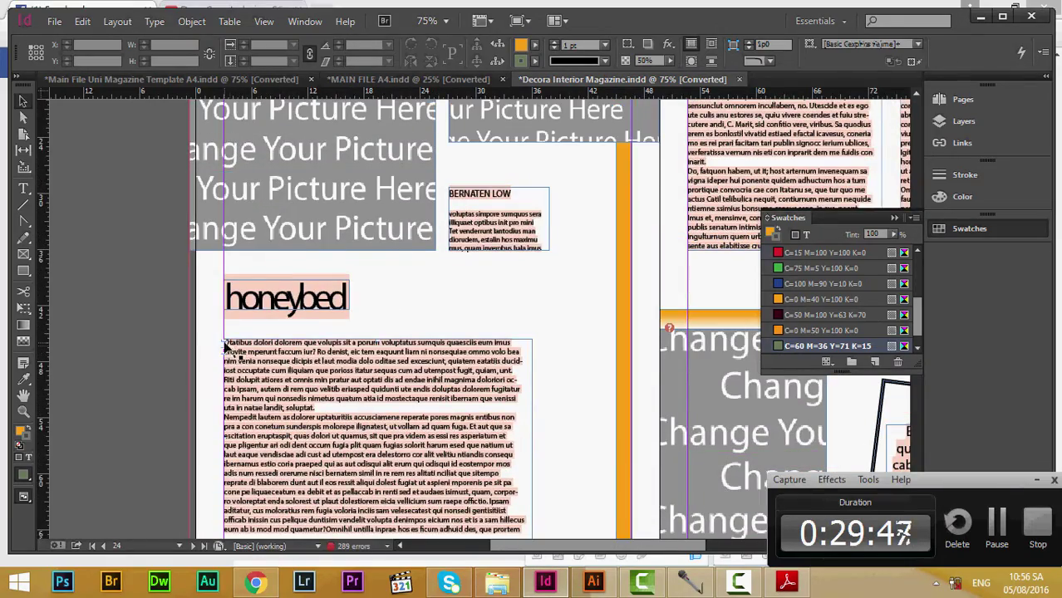
# Step: Select the opening letter O of the honeybed body text and give its paragraph a drop cap four lines deep
pyautogui.click(230, 348)
pyautogui.click(98, 271)
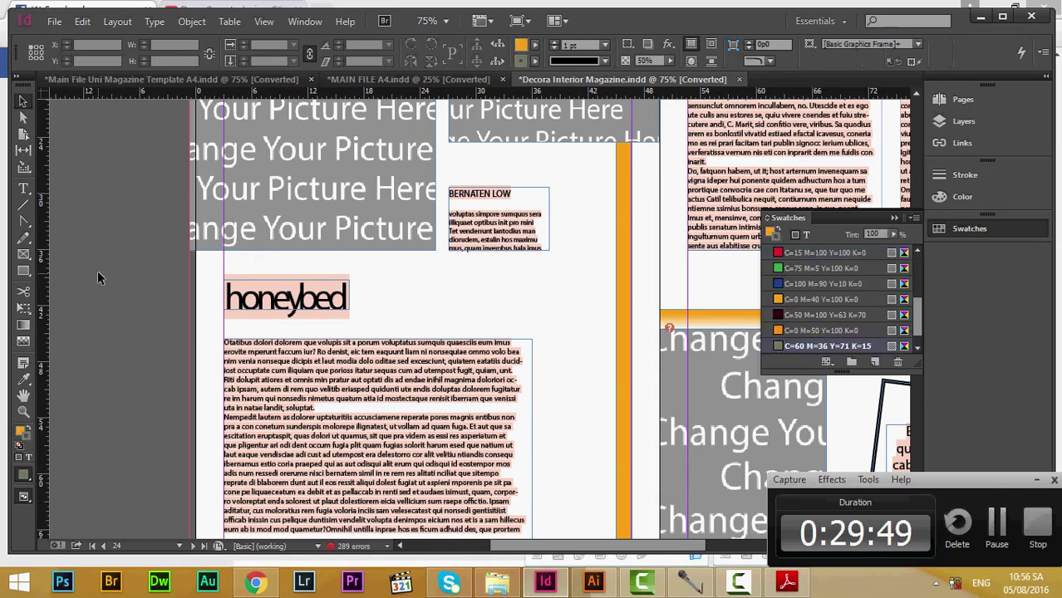
pyautogui.press('t')
pyautogui.click(230, 340)
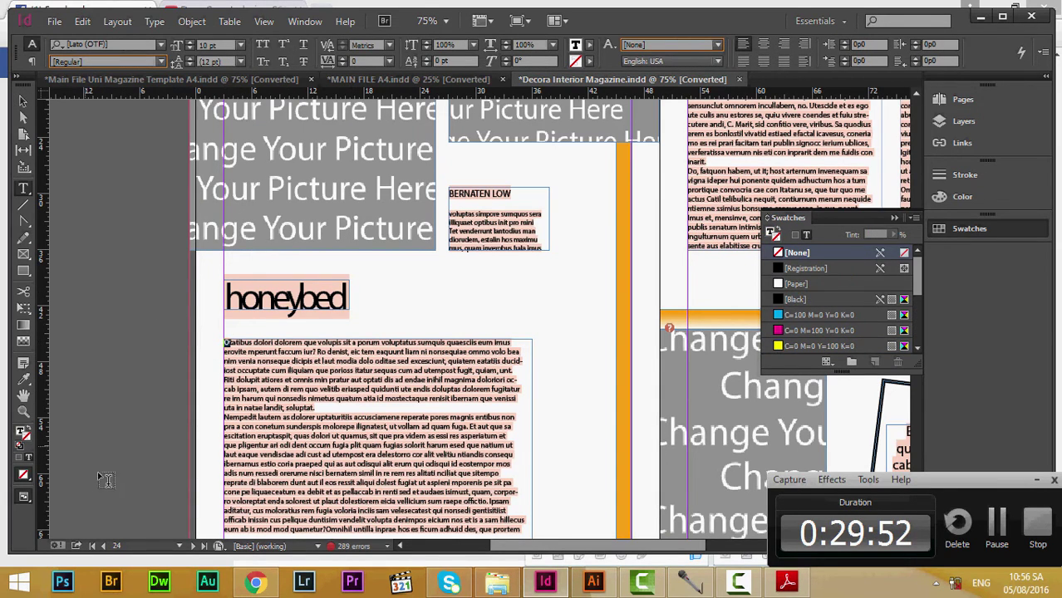
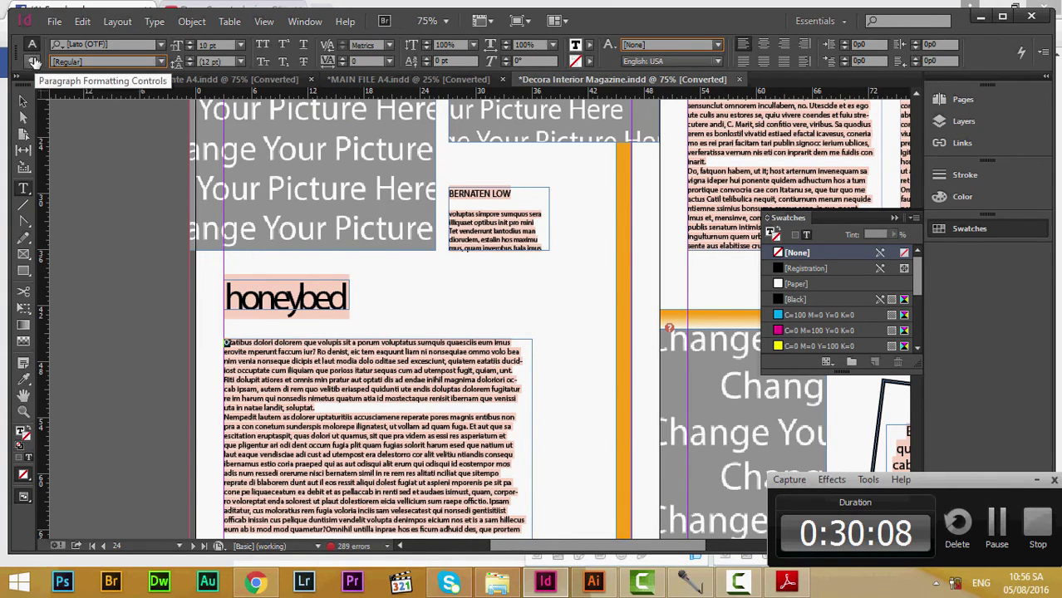
pyautogui.click(33, 62)
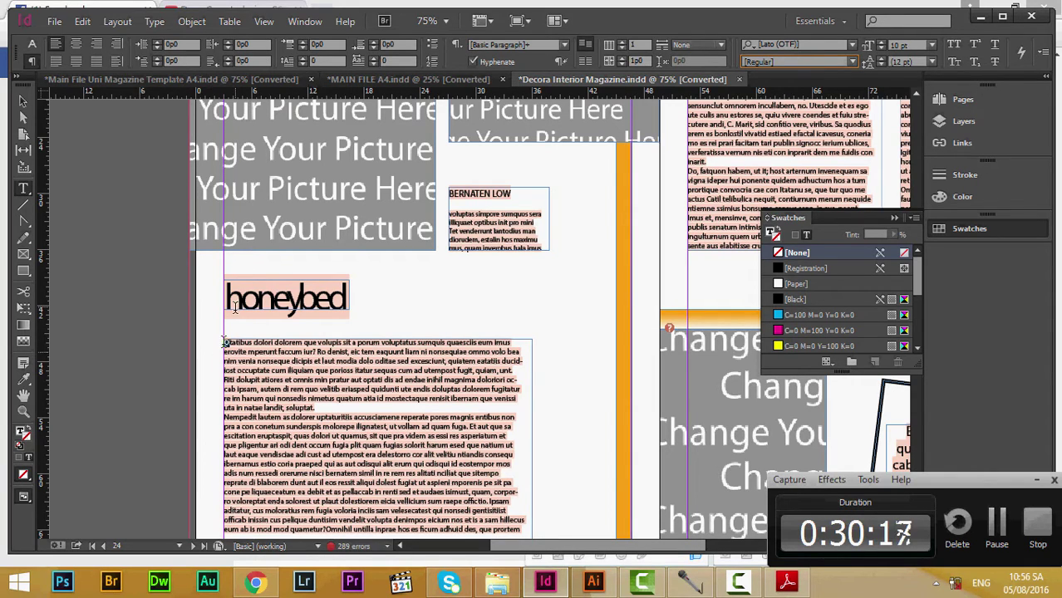
pyautogui.click(301, 58)
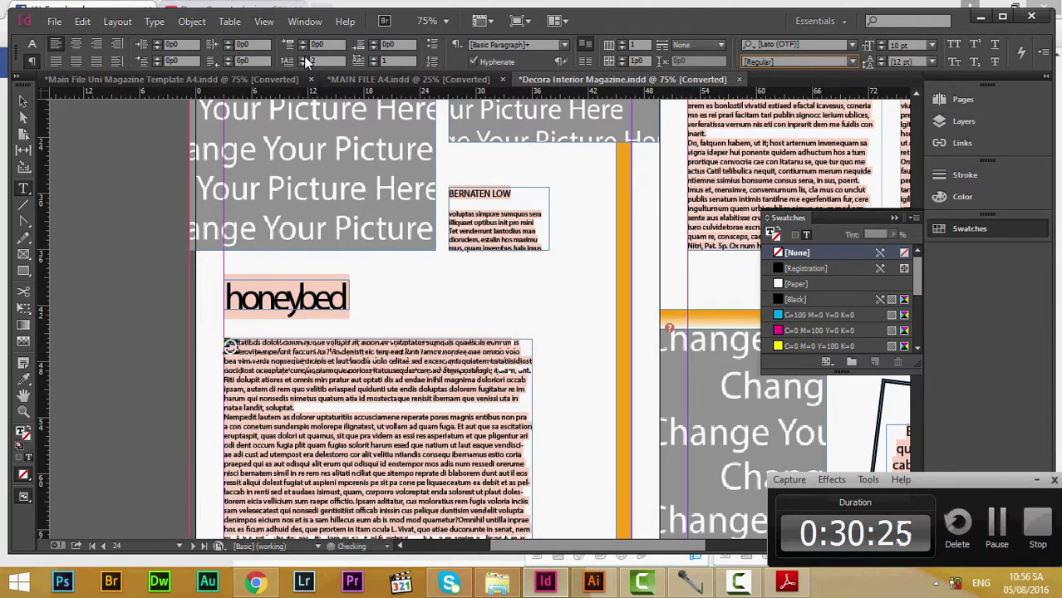
pyautogui.click(301, 57)
pyautogui.click(302, 57)
pyautogui.click(302, 57)
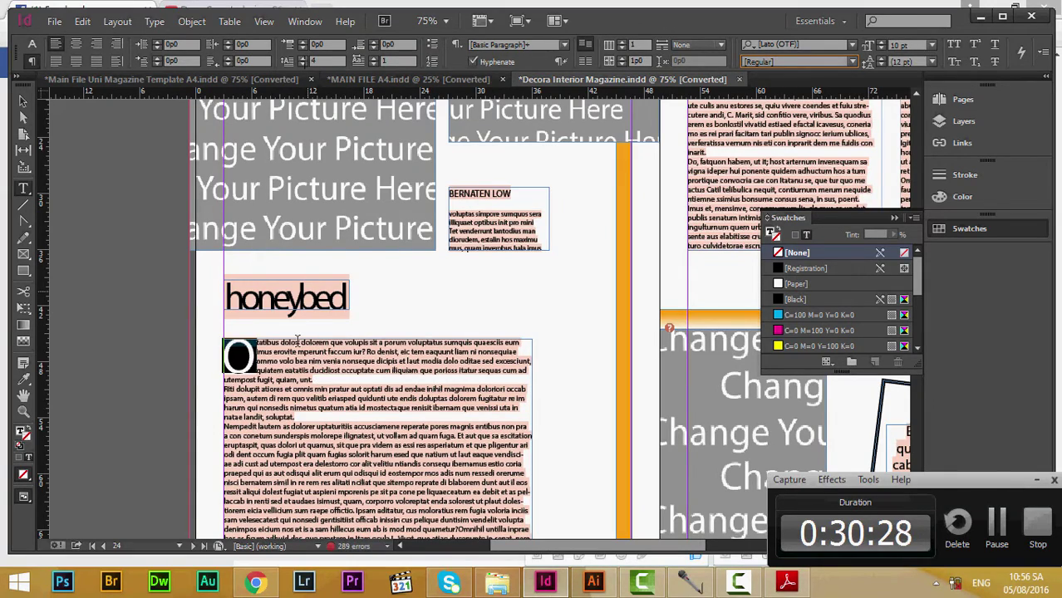
# Step: Preview the drop cap on page 24 without frame edges and guides, and return to the normal view
pyautogui.scroll(-1, 349, 345)
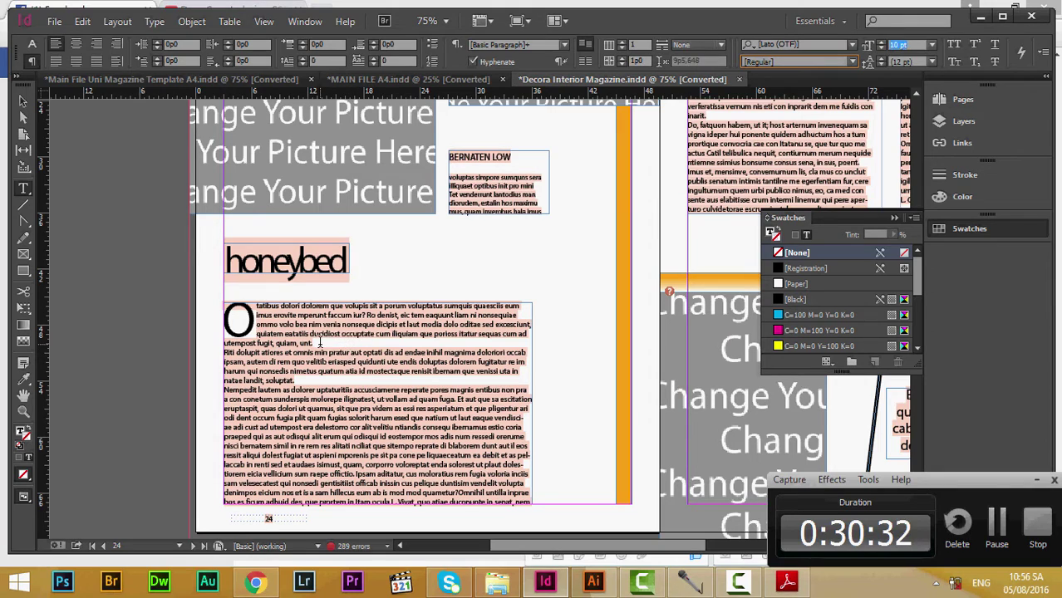
pyautogui.press('Escape')
pyautogui.press('w')
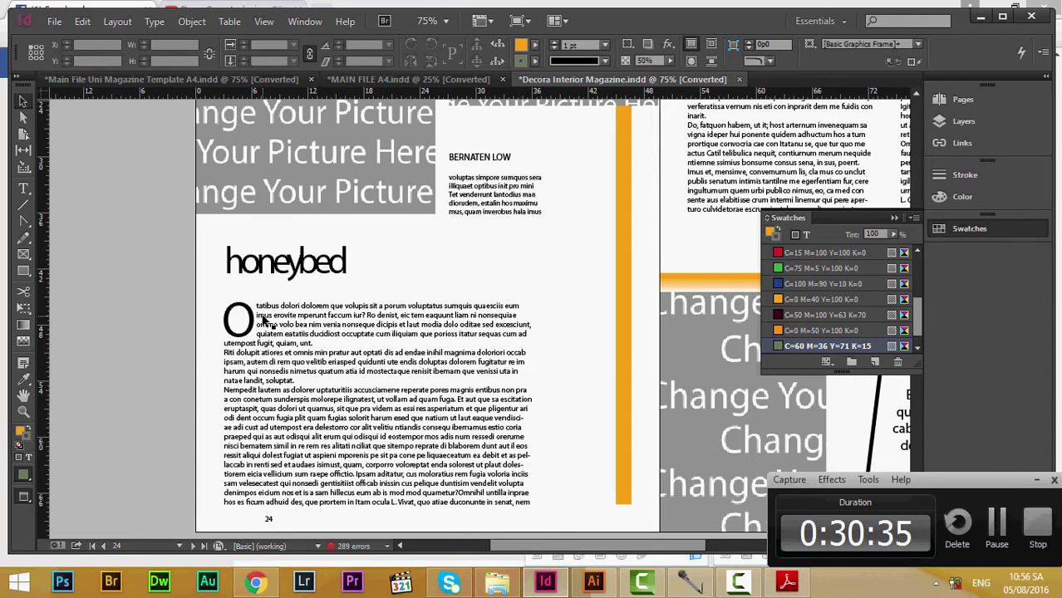
pyautogui.press('w')
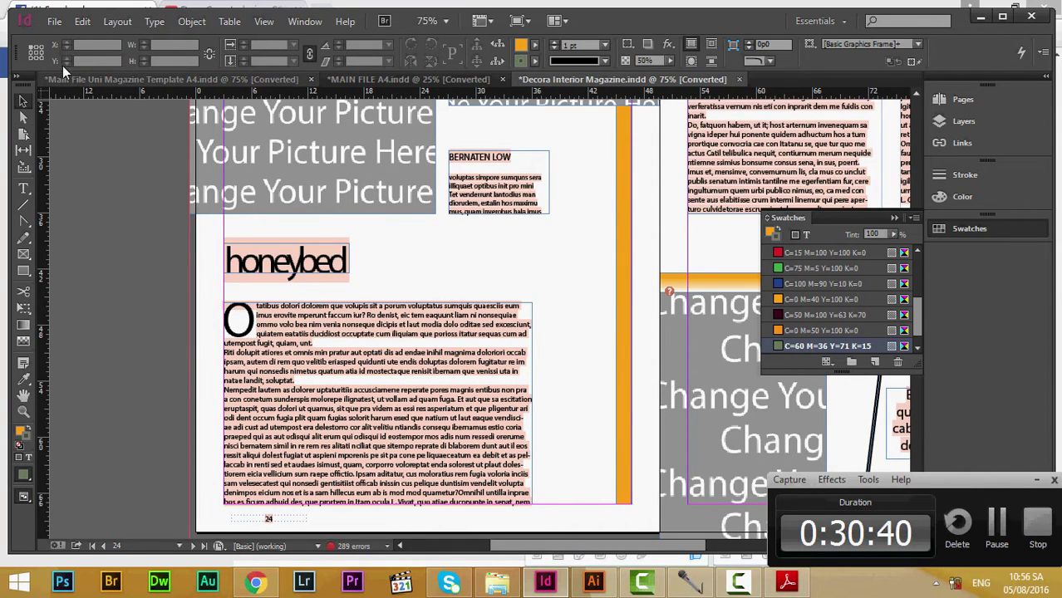
# Step: Try replacing the drop cap letter O with W, undo the replacement, and preview the page again
pyautogui.click(262, 328)
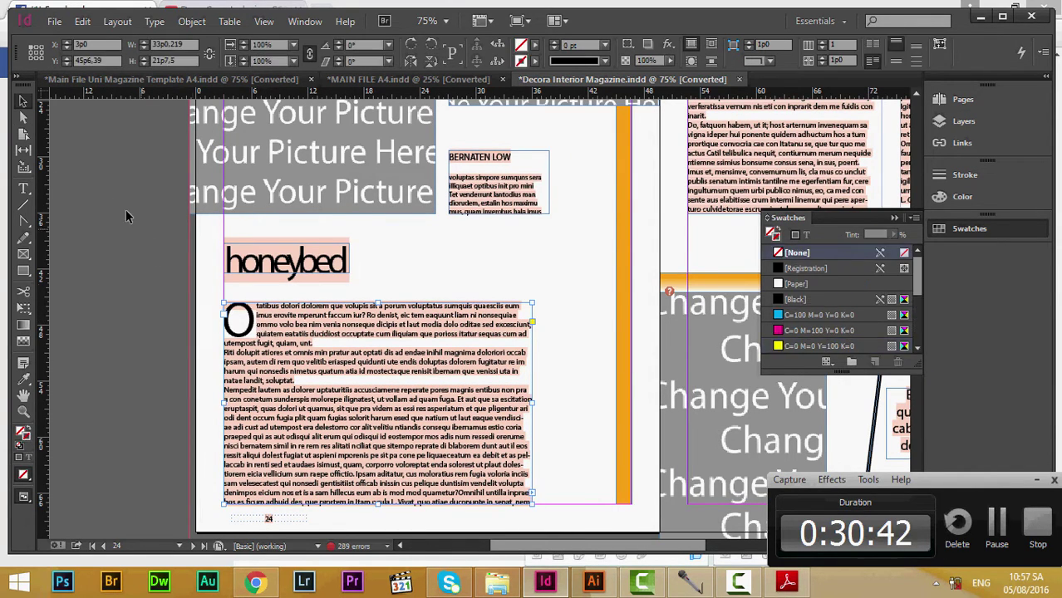
pyautogui.click(23, 189)
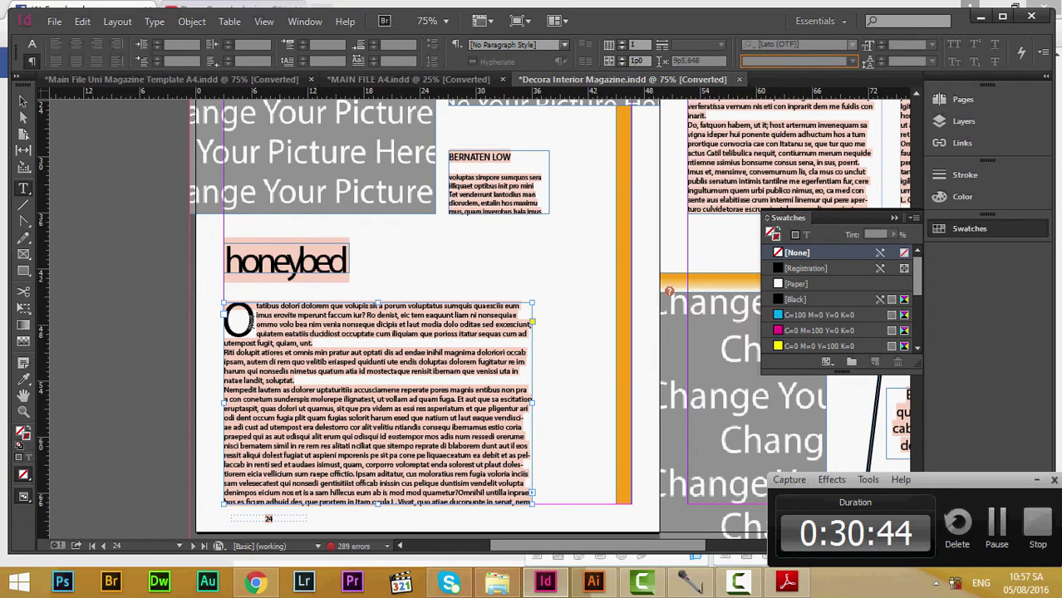
pyautogui.moveTo(251, 324); pyautogui.dragTo(223, 322)
pyautogui.write('w')
pyautogui.hotkey('ctrl', 'z')
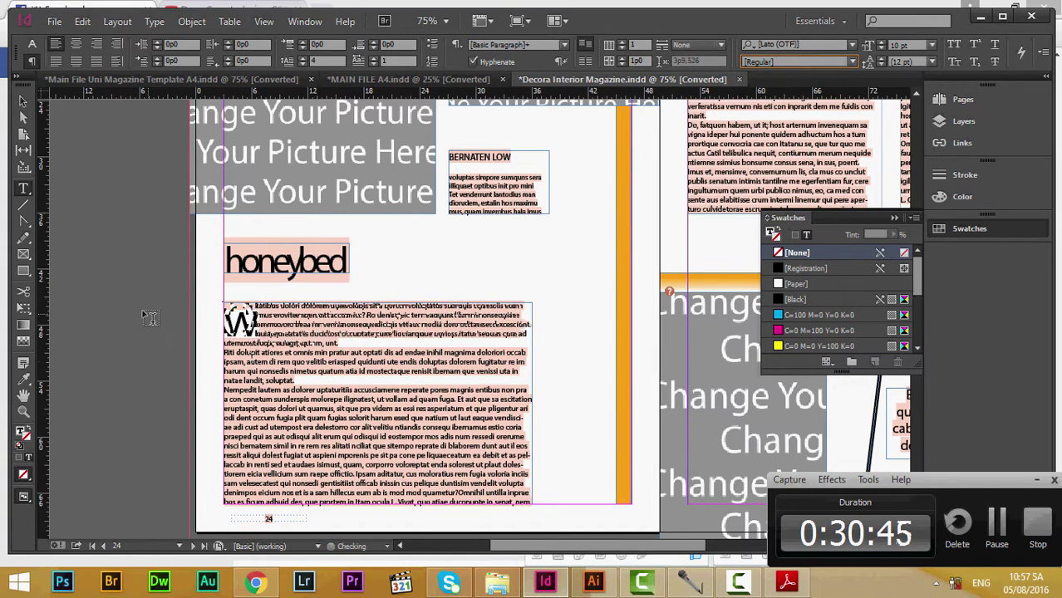
pyautogui.hotkey('ctrl', 'z')
pyautogui.press('Escape')
pyautogui.press('w')
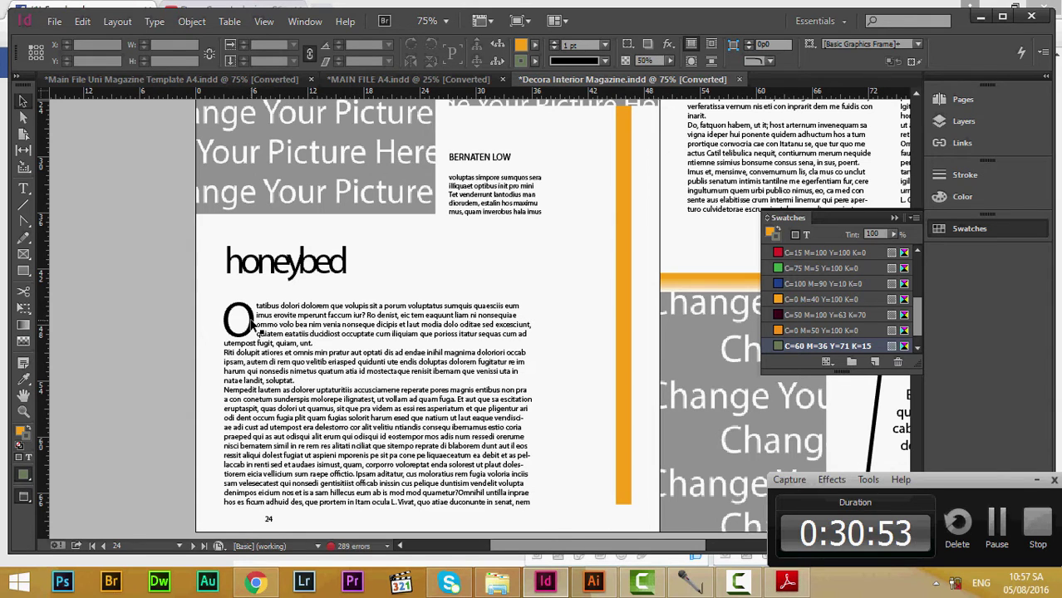
pyautogui.press('w')
# Step: Select the drop cap letter O and set its tracking to 100 to widen the gap beside it
pyautogui.doubleClick(253, 328)
pyautogui.moveTo(253, 329); pyautogui.dragTo(218, 311)
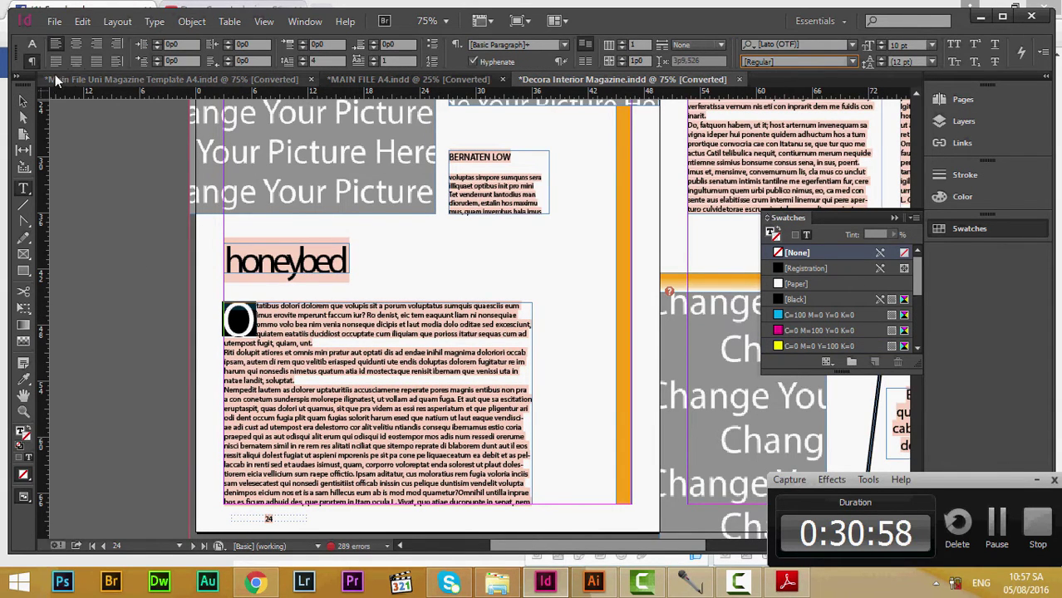
pyautogui.click(32, 43)
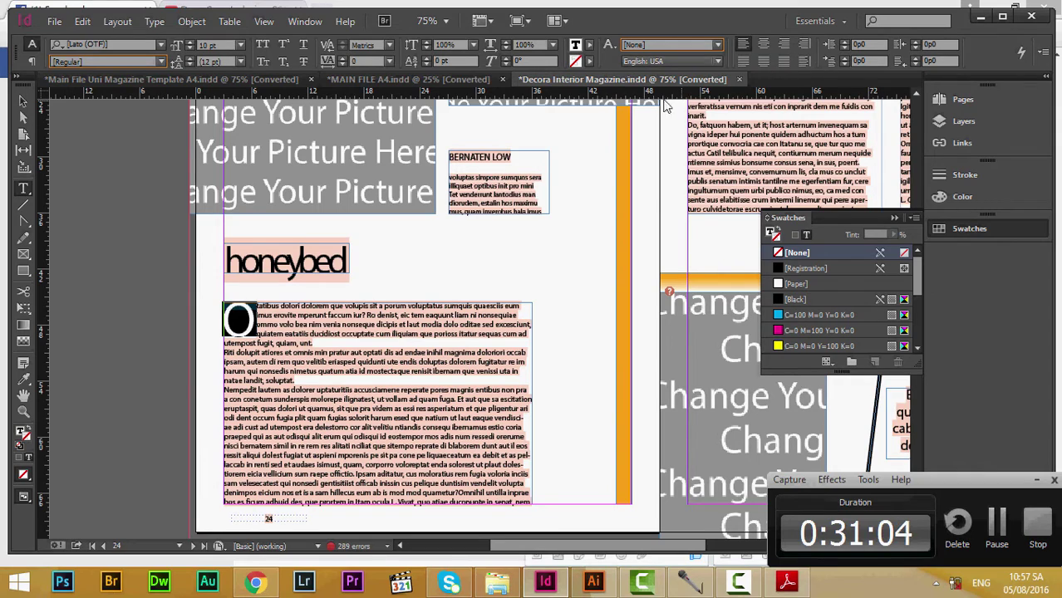
pyautogui.click(340, 59)
pyautogui.click(341, 61)
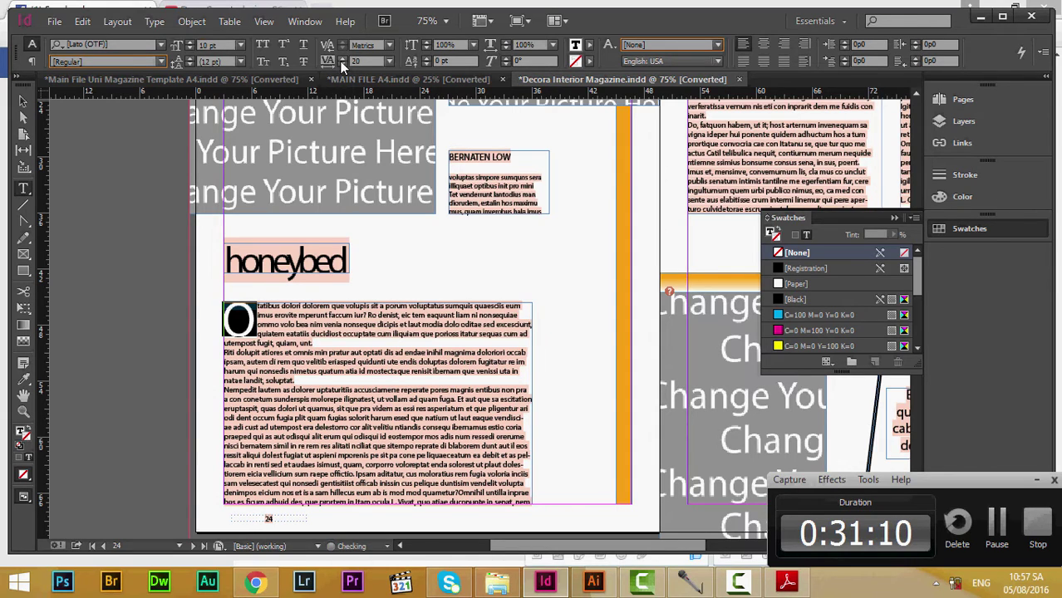
pyautogui.click(341, 60)
pyautogui.click(342, 59)
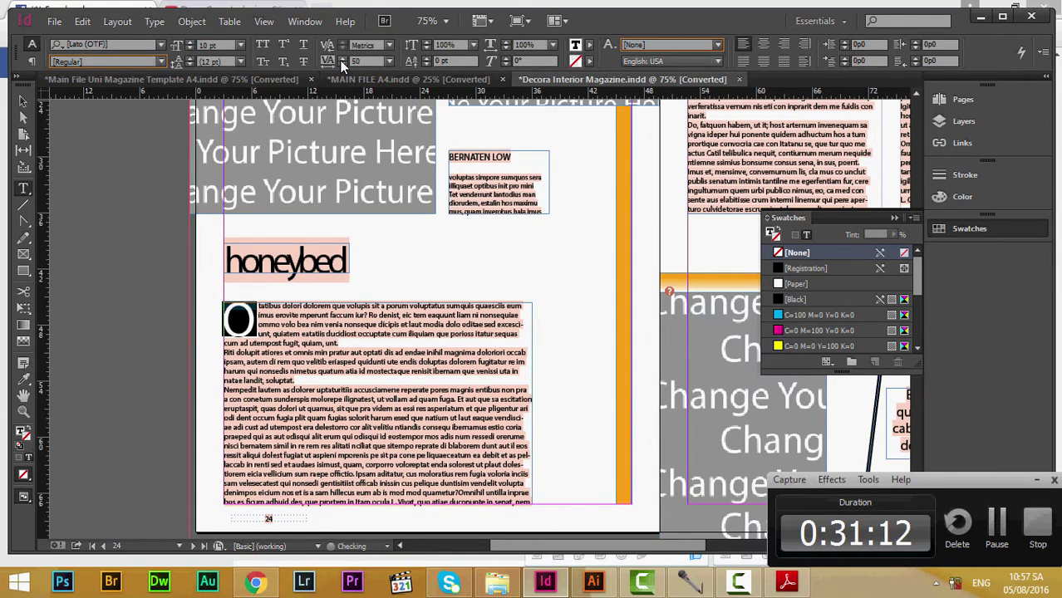
pyautogui.click(341, 60)
pyautogui.click(341, 59)
pyautogui.click(342, 60)
pyautogui.click(342, 59)
pyautogui.click(342, 60)
pyautogui.click(342, 60)
pyautogui.click(286, 342)
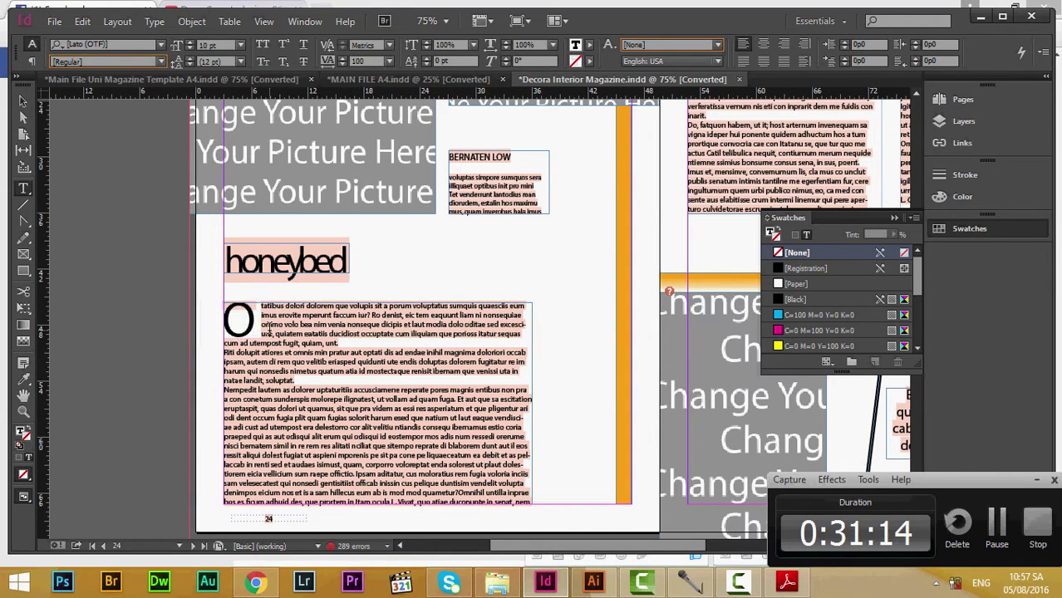
# Step: Preview the spacing between the drop cap and its neighbouring text without frame edges, and return to the normal view
pyautogui.press('Escape')
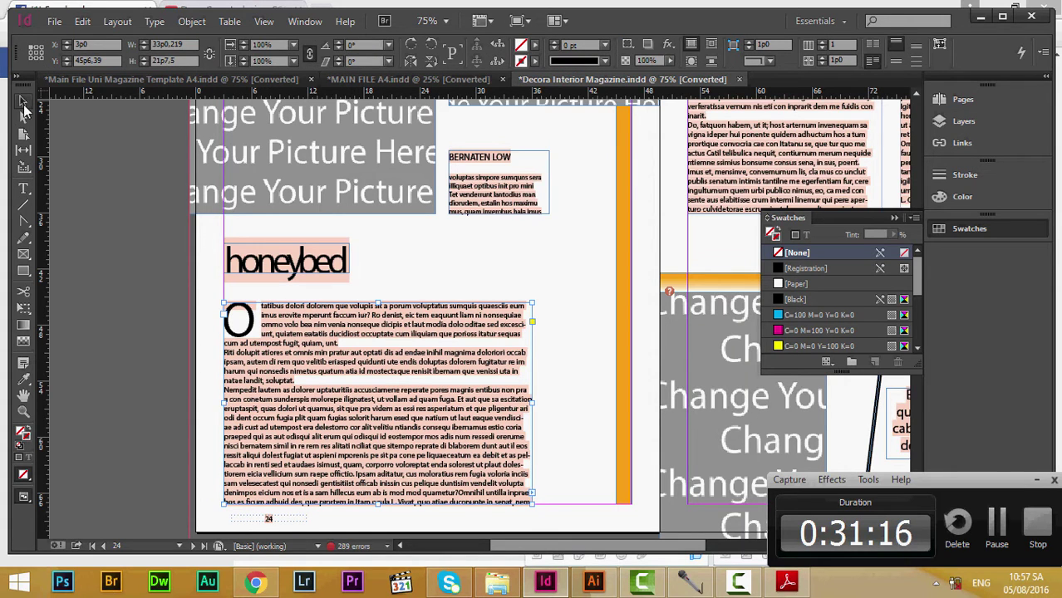
pyautogui.click(128, 220)
pyautogui.press('w')
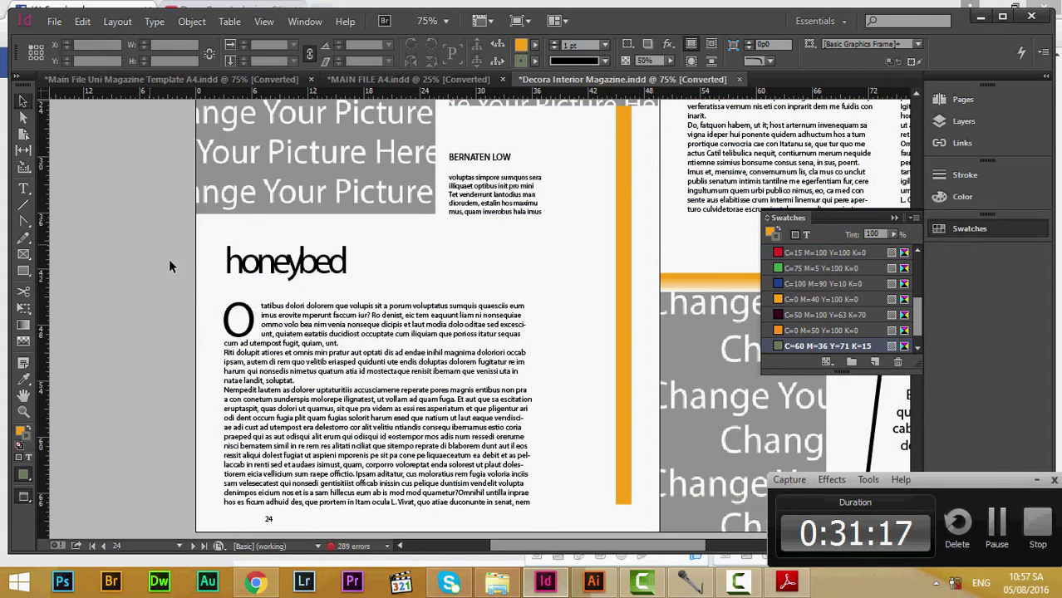
pyautogui.press('w')
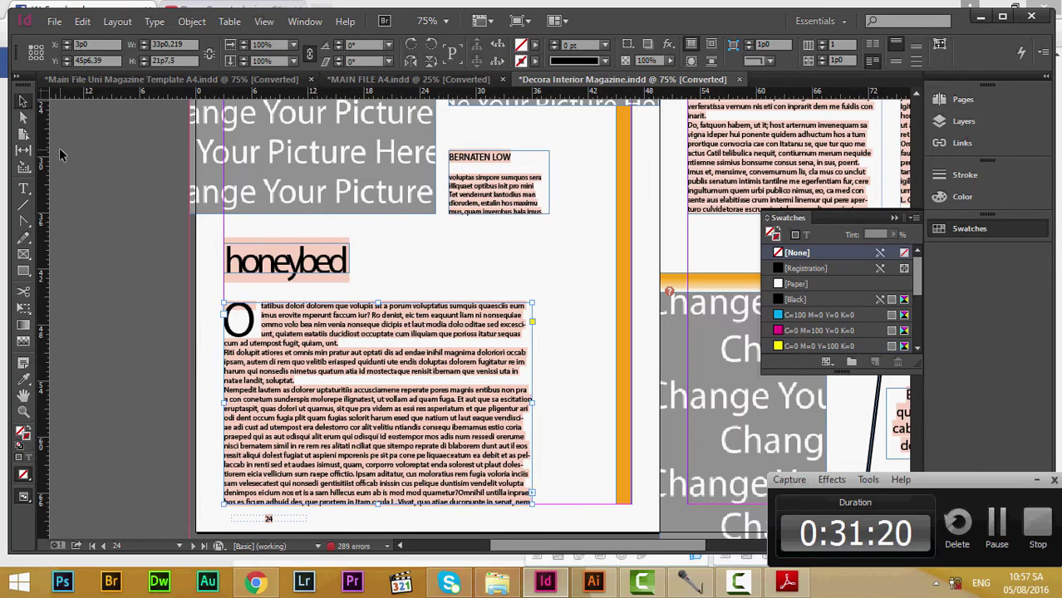
# Step: Select the first paragraph's text after the drop cap and try a baseline shift of 2 pt on it
pyautogui.doubleClick(297, 341)
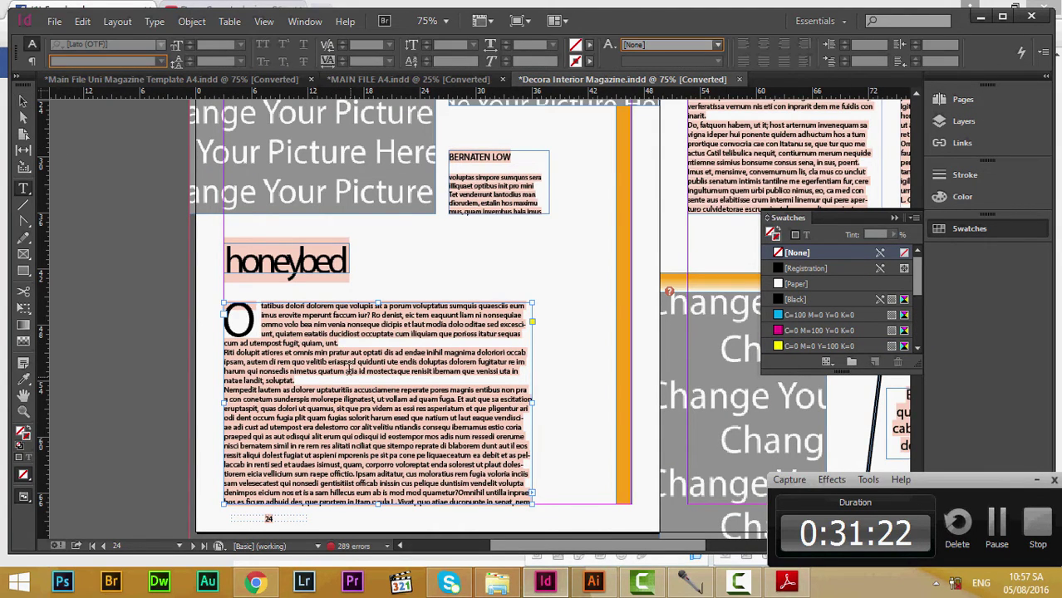
pyautogui.moveTo(339, 344); pyautogui.dragTo(264, 305)
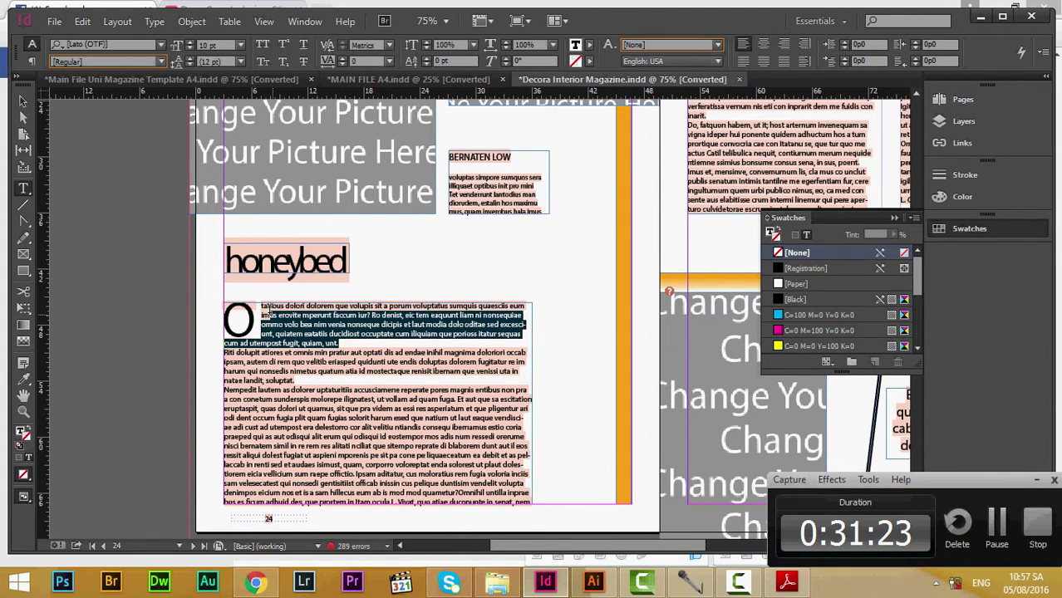
pyautogui.click(427, 58)
pyautogui.click(427, 58)
pyautogui.click(426, 64)
pyautogui.click(426, 64)
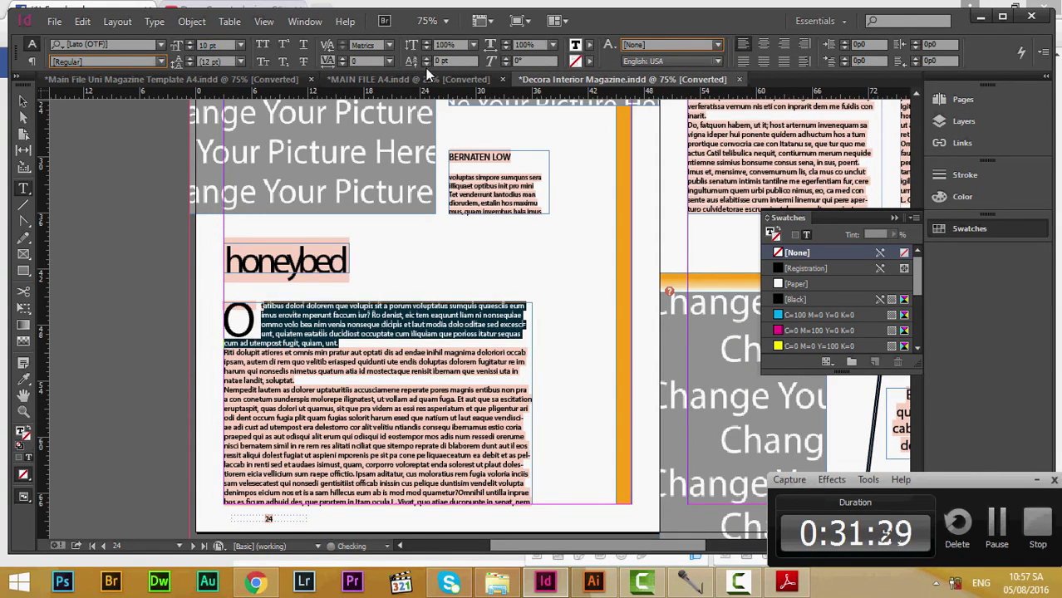
pyautogui.keyDown('ctrl'); pyautogui.click(414, 281); pyautogui.keyUp('ctrl')
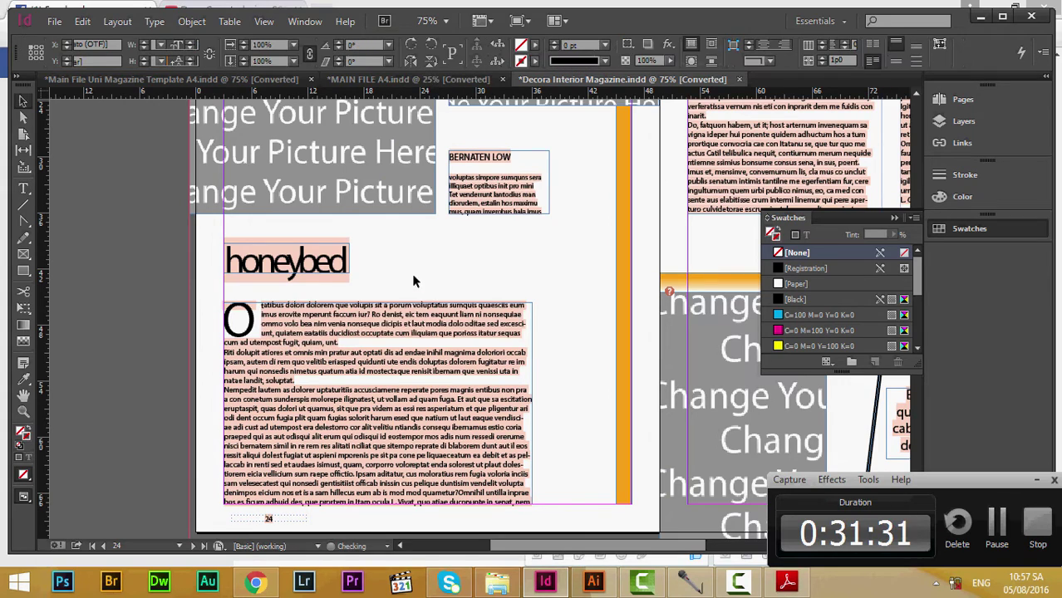
# Step: Reselect the shifted lines beside the drop cap, check their paragraph formatting, and undo the baseline shift
pyautogui.click(382, 334)
pyautogui.click(292, 268)
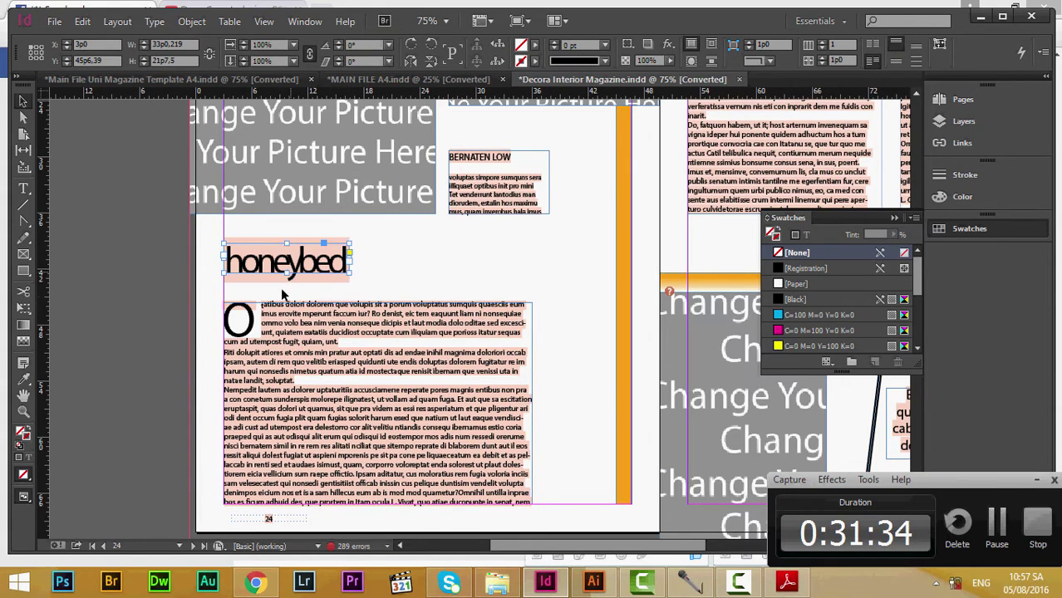
pyautogui.click(281, 331)
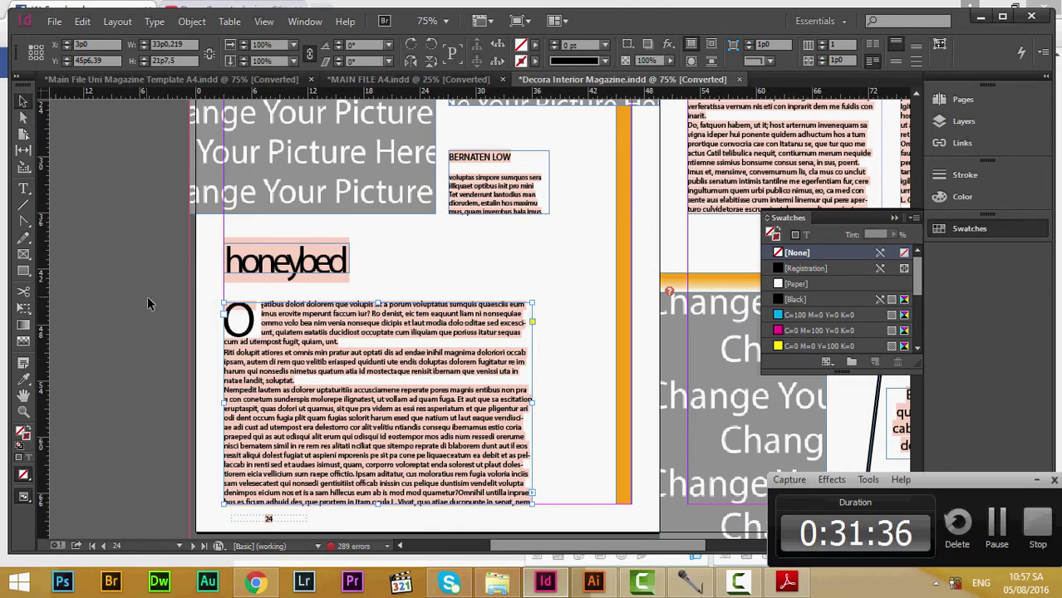
pyautogui.click(166, 317)
pyautogui.press('t')
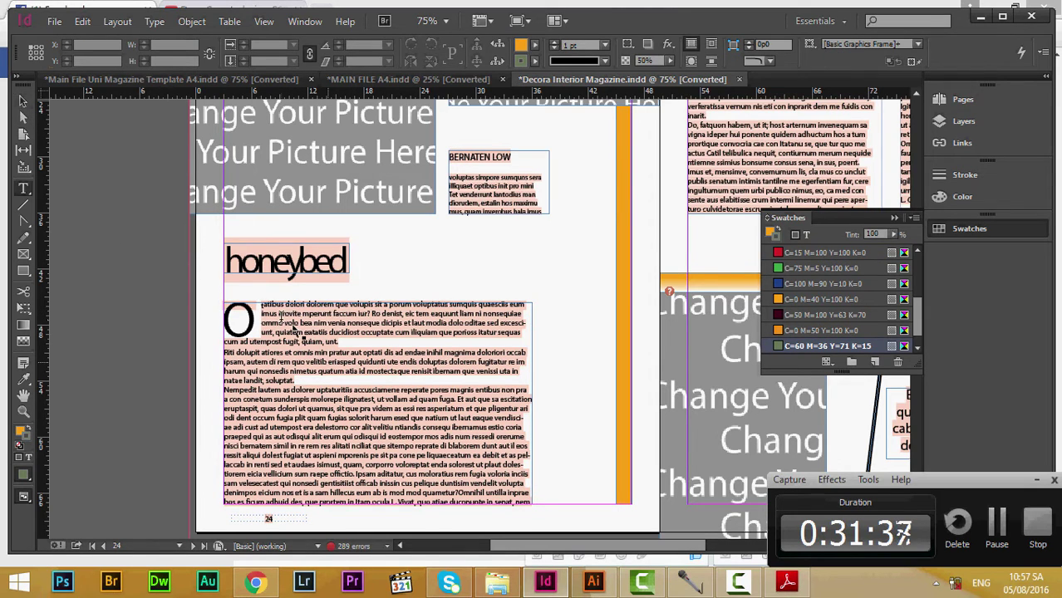
pyautogui.click(273, 311)
pyautogui.moveTo(264, 305); pyautogui.dragTo(317, 342)
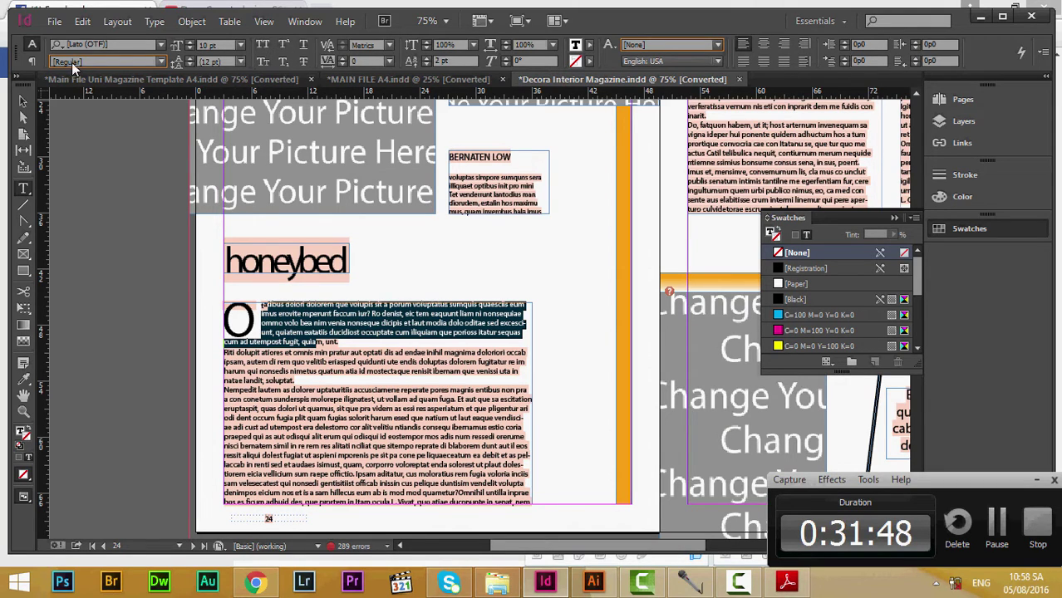
pyautogui.click(29, 63)
pyautogui.click(323, 349)
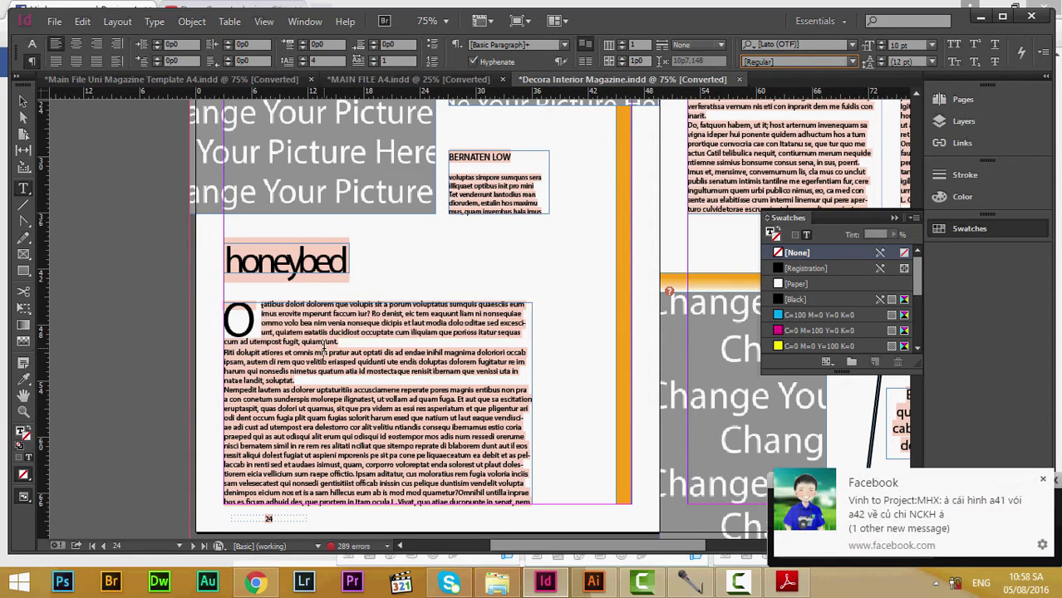
pyautogui.tripleClick(324, 346)
pyautogui.click(321, 340)
pyautogui.tripleClick(334, 335)
pyautogui.press('Escape')
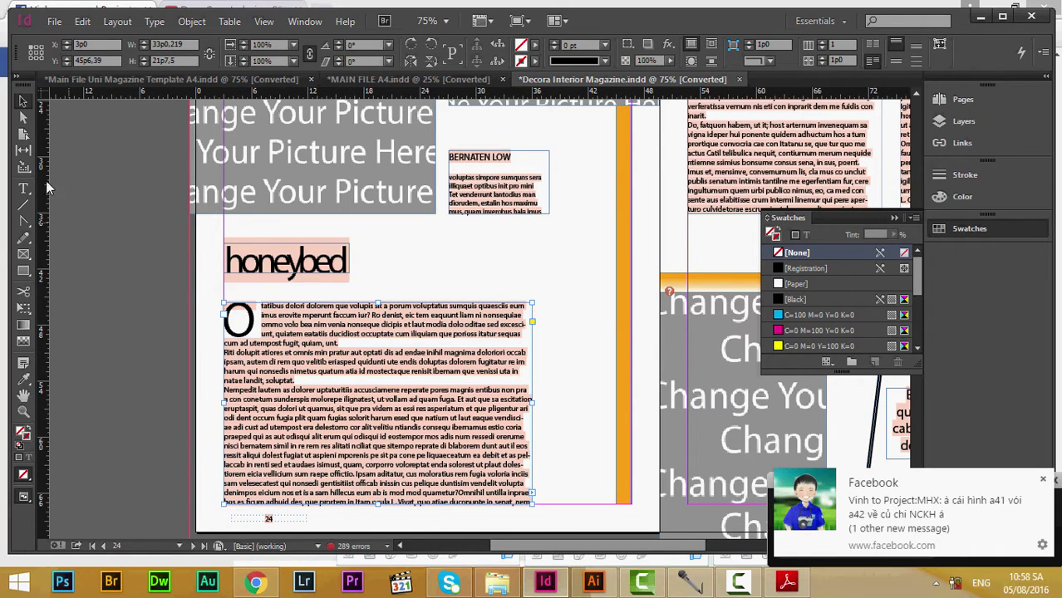
# Step: Select all the honeybed body text on page 24 and set its first line left indent to 0p8
pyautogui.press('t')
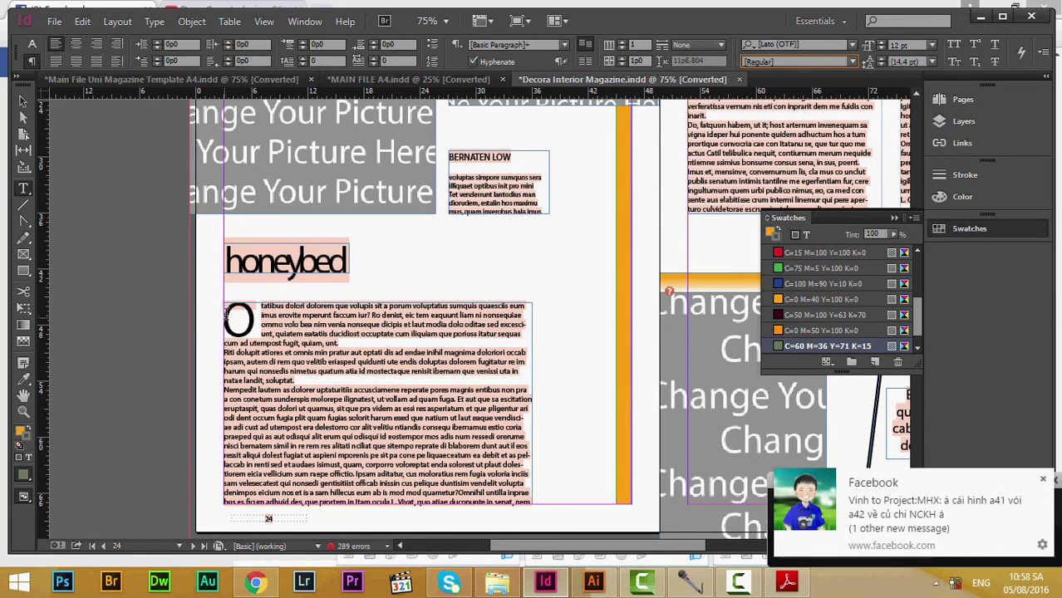
pyautogui.moveTo(226, 314); pyautogui.dragTo(536, 504)
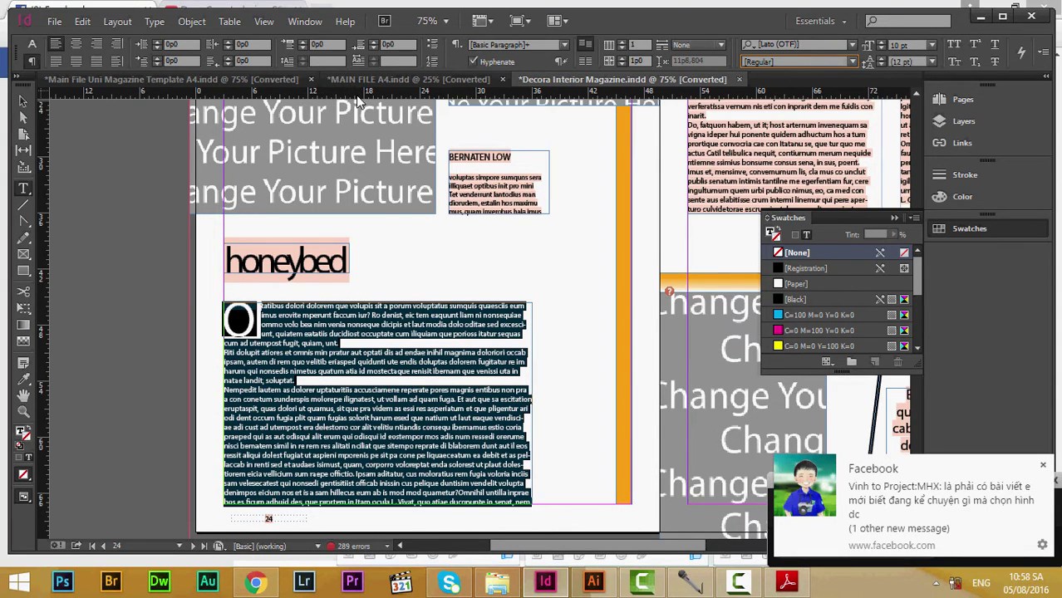
pyautogui.click(33, 45)
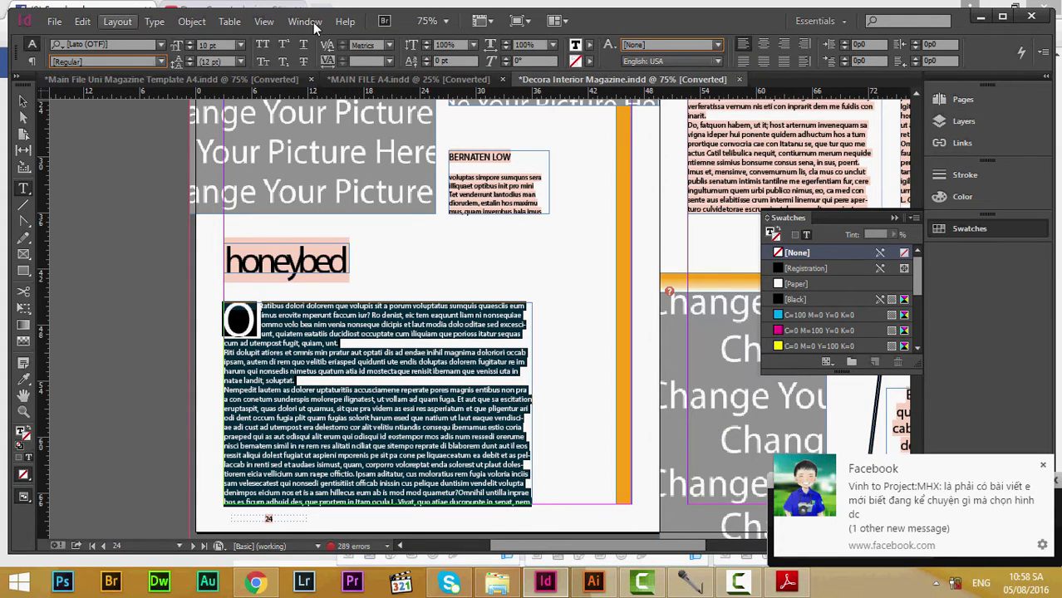
pyautogui.click(844, 57)
pyautogui.click(844, 57)
pyautogui.click(845, 57)
pyautogui.click(844, 57)
pyautogui.click(845, 57)
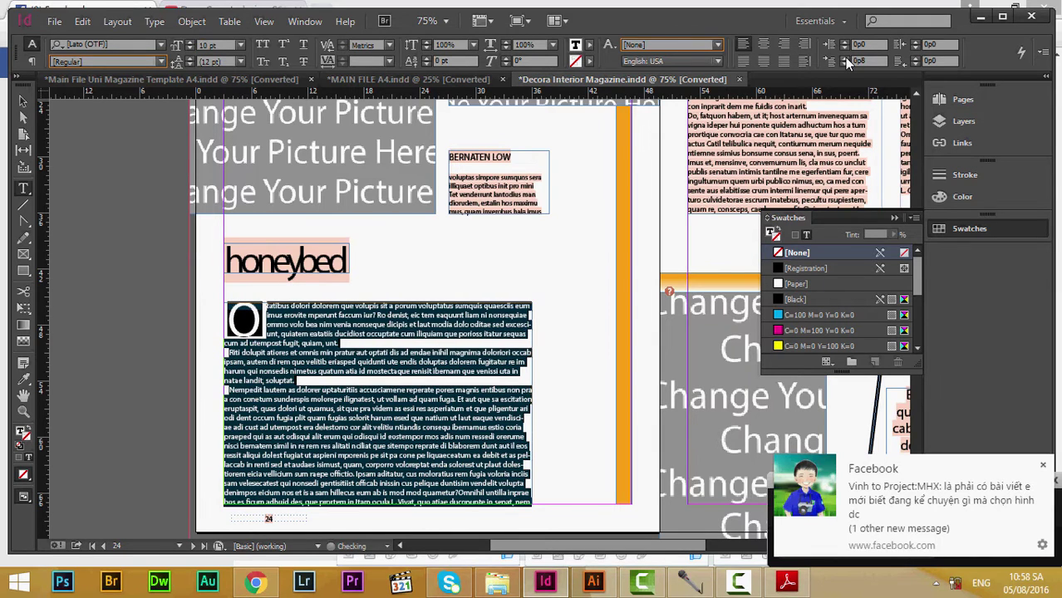
# Step: Increase the first line left indent of the honeybed body text to 1p8 and deselect the text
pyautogui.click(845, 58)
pyautogui.click(844, 57)
pyautogui.click(844, 57)
pyautogui.click(845, 57)
pyautogui.click(845, 58)
pyautogui.click(844, 57)
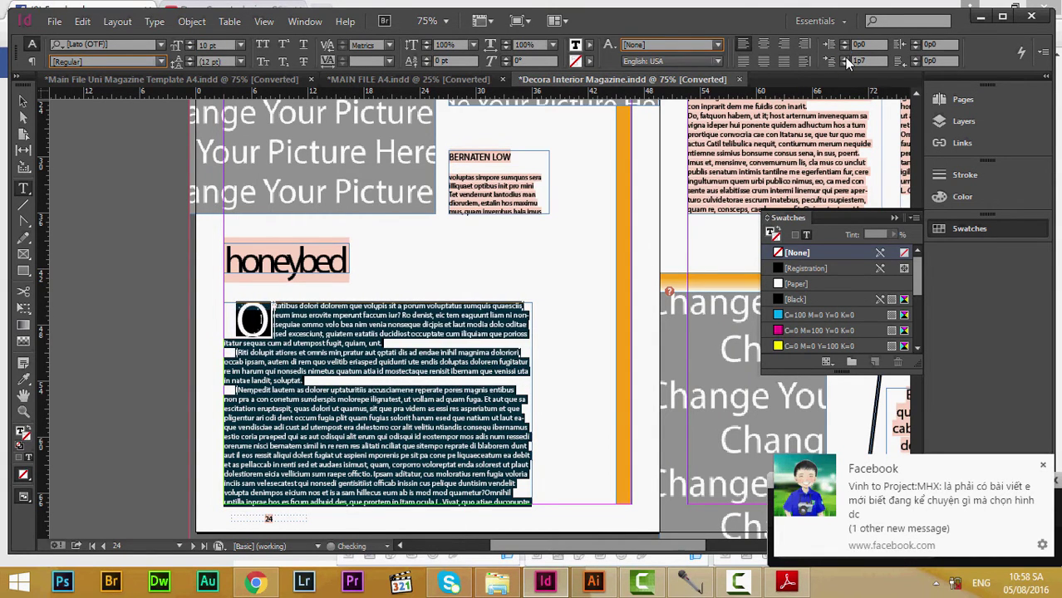
pyautogui.click(844, 57)
pyautogui.click(76, 233)
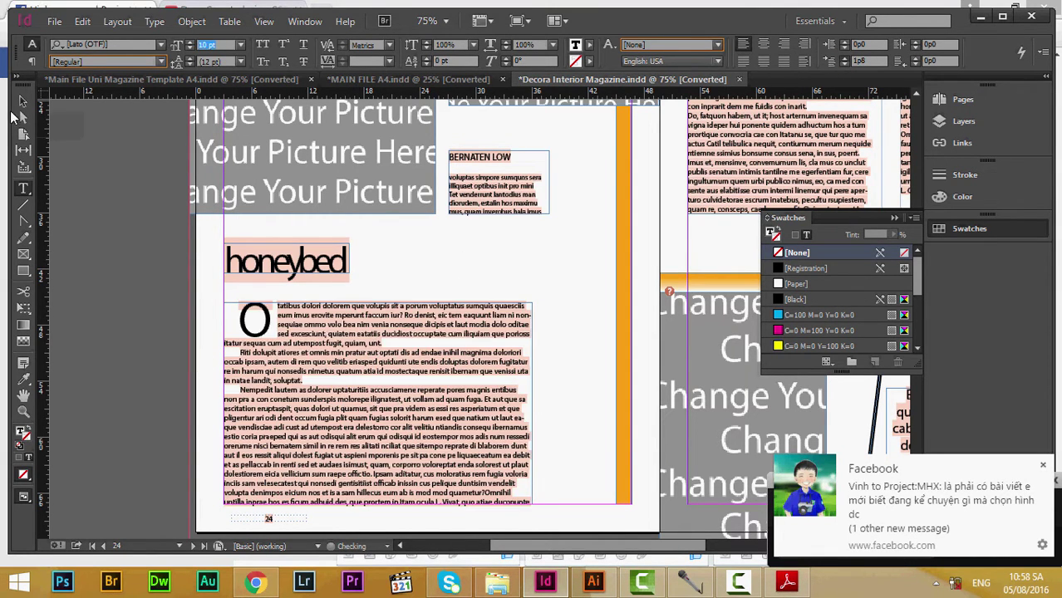
# Step: Preview the indented paragraphs on page 24 without frame edges and guides, and return to the normal view
pyautogui.press('v')
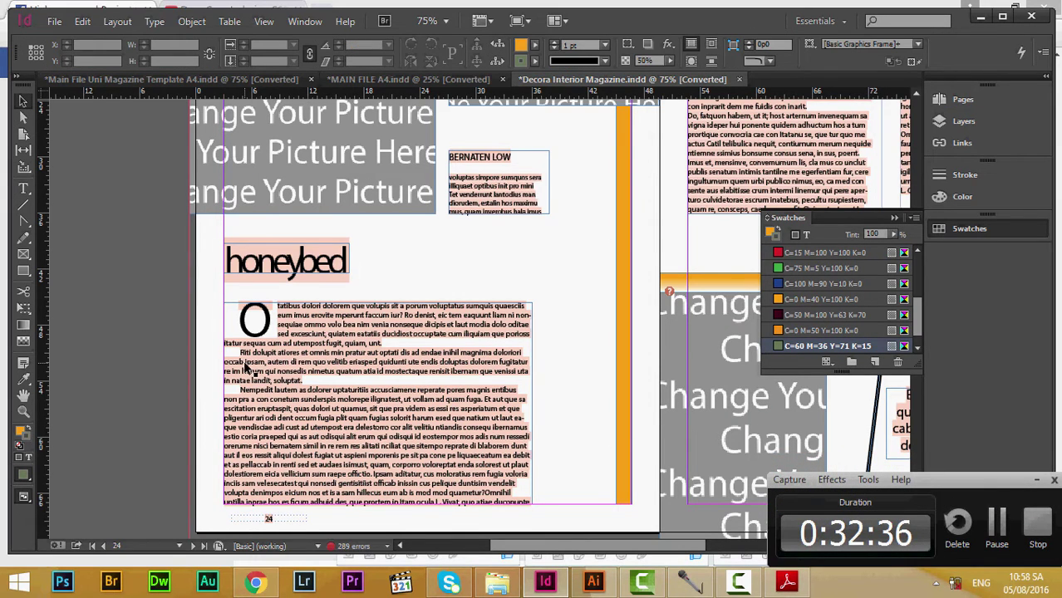
pyautogui.press('w')
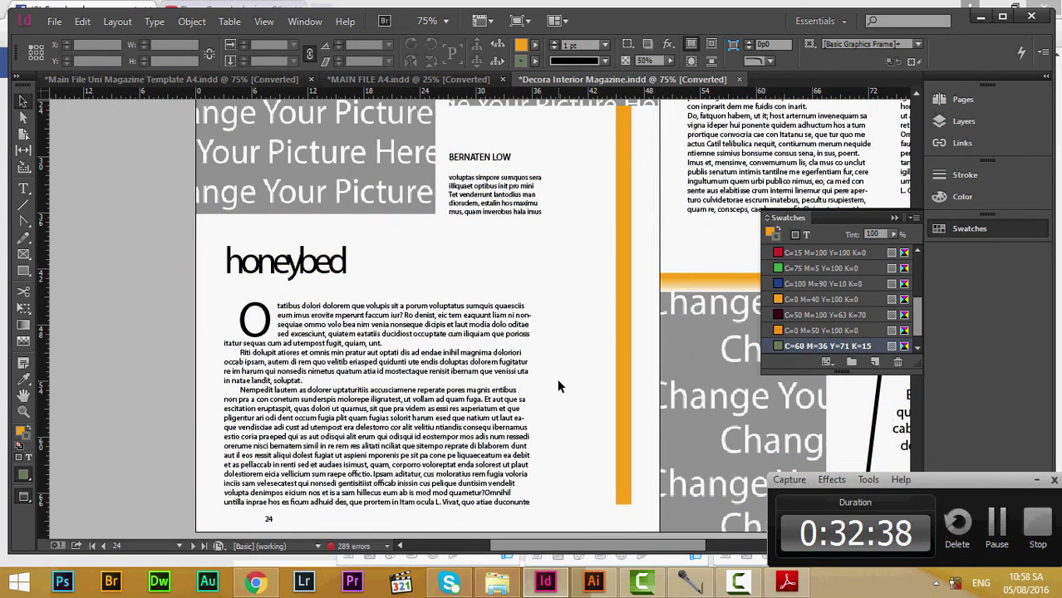
pyautogui.press('w')
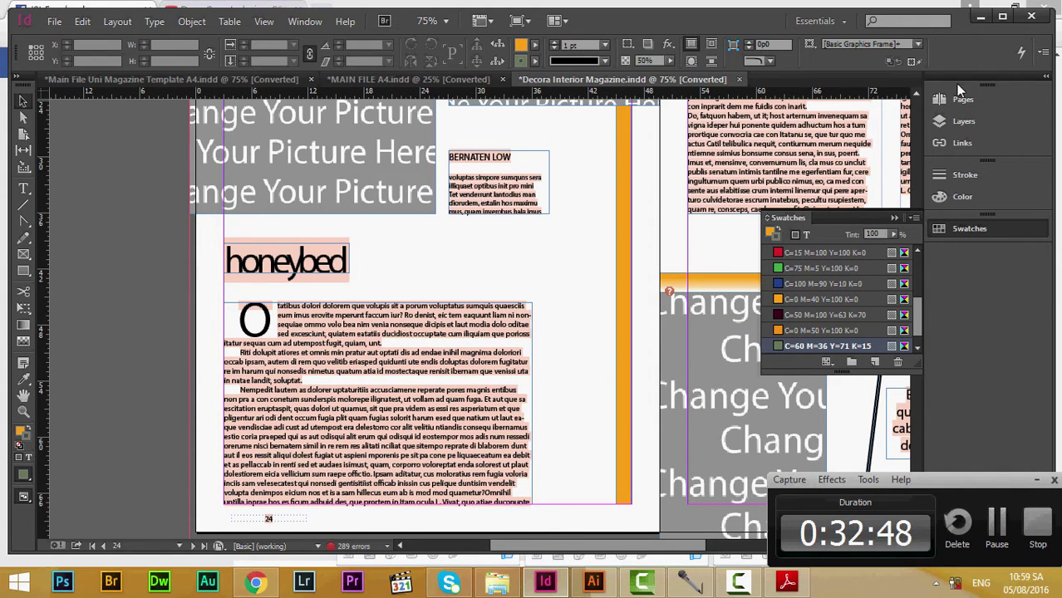
# Step: Browse the document's spreads at reduced magnification and examine the illustrated spread on pages 36-37
pyautogui.scroll(3, 610, 251)
pyautogui.press('z')
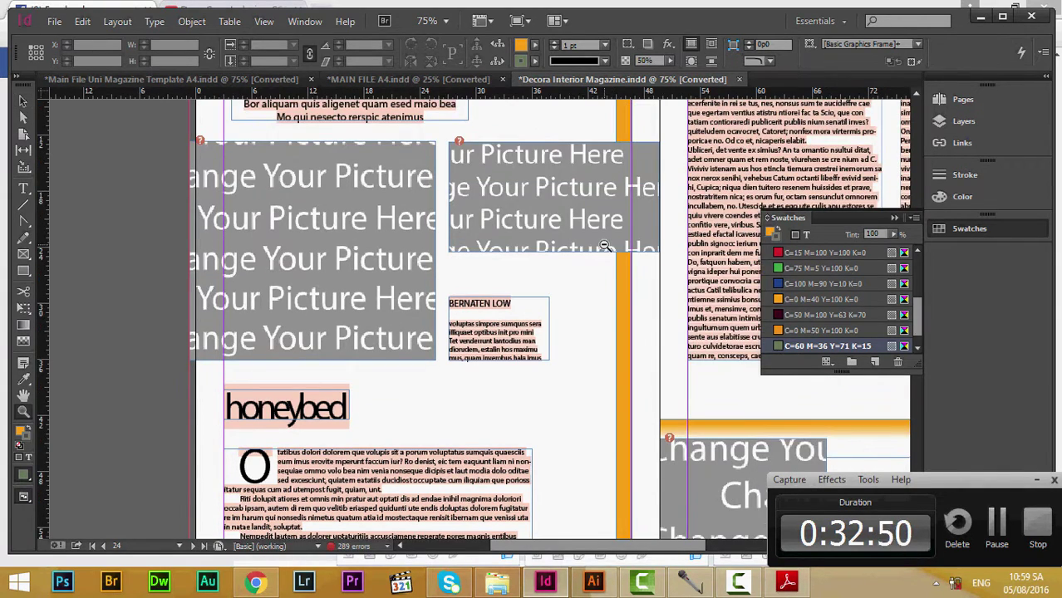
pyautogui.keyDown('alt'); pyautogui.click(611, 252); pyautogui.keyUp('alt')
pyautogui.keyDown('alt'); pyautogui.click(592, 254); pyautogui.keyUp('alt')
pyautogui.keyDown('alt'); pyautogui.click(559, 313); pyautogui.keyUp('alt')
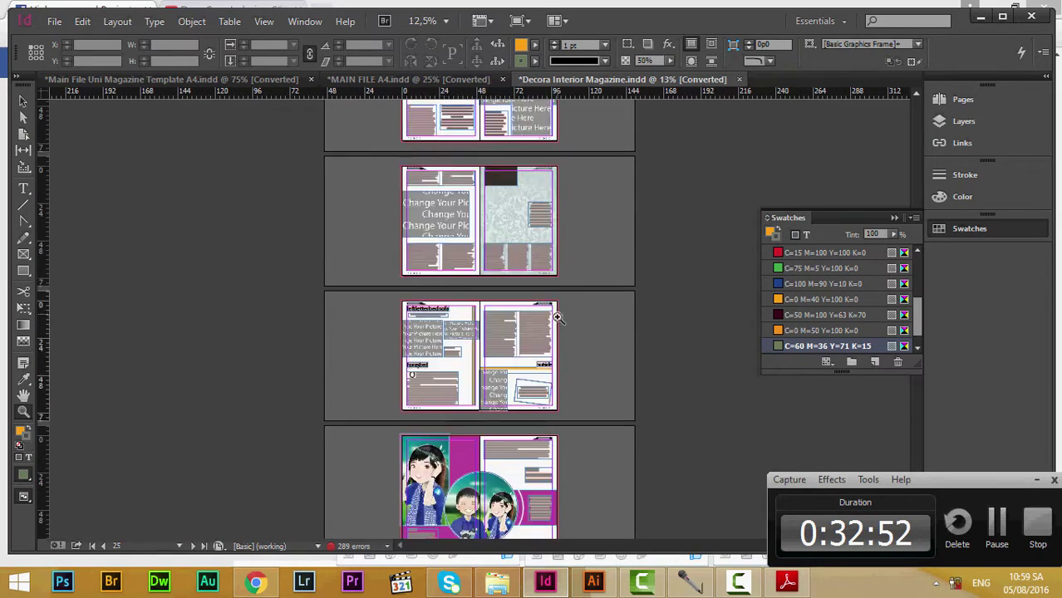
pyautogui.scroll(-12, 557, 314)
pyautogui.scroll(-3, 538, 306)
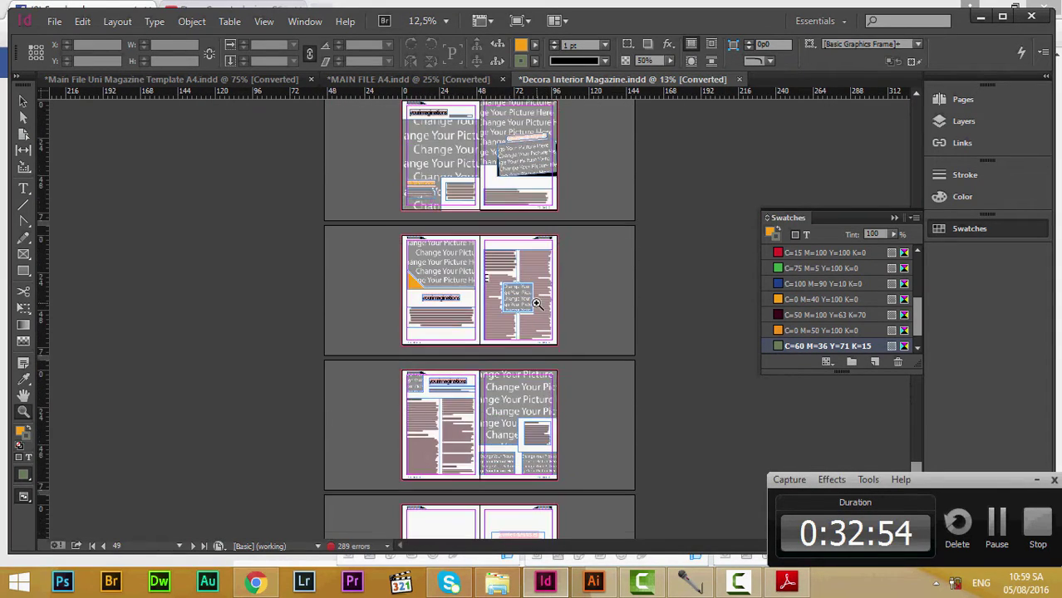
pyautogui.keyDown('alt'); pyautogui.click(524, 358); pyautogui.keyUp('alt')
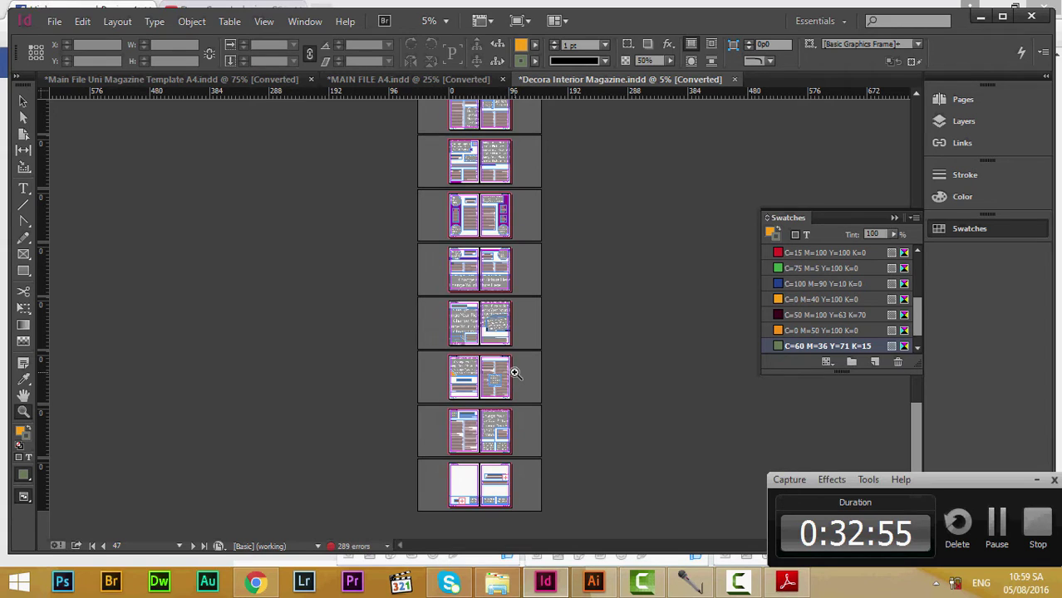
pyautogui.scroll(5, 498, 203)
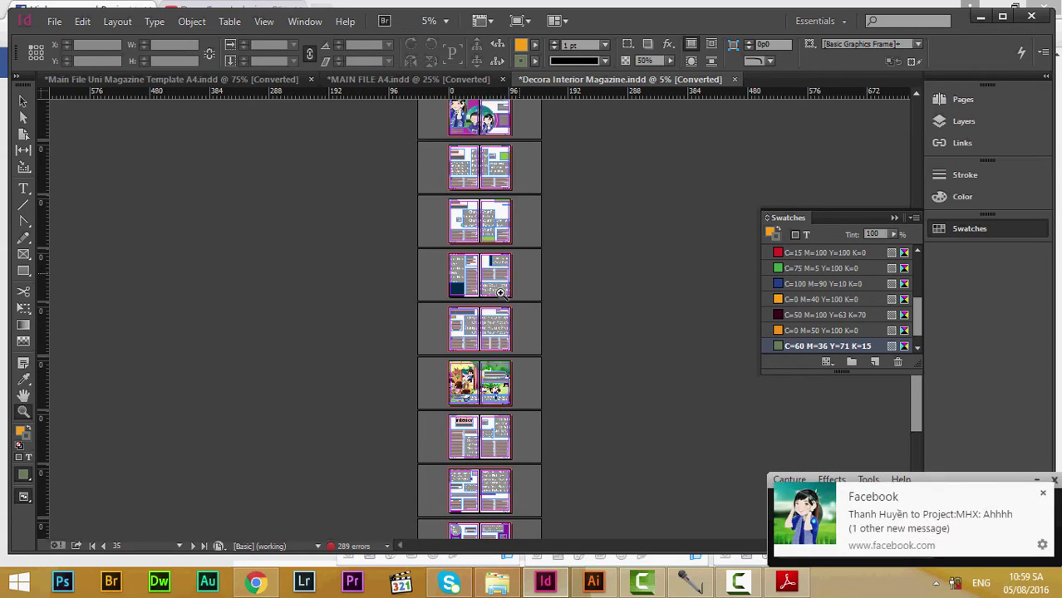
pyautogui.click(494, 389)
pyautogui.click(502, 391)
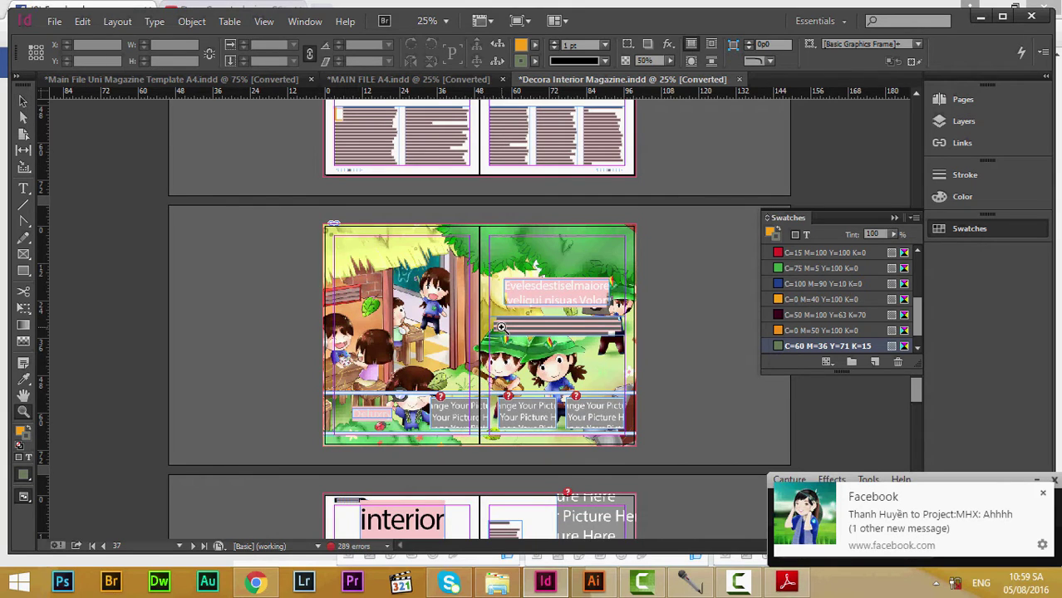
pyautogui.click(522, 370)
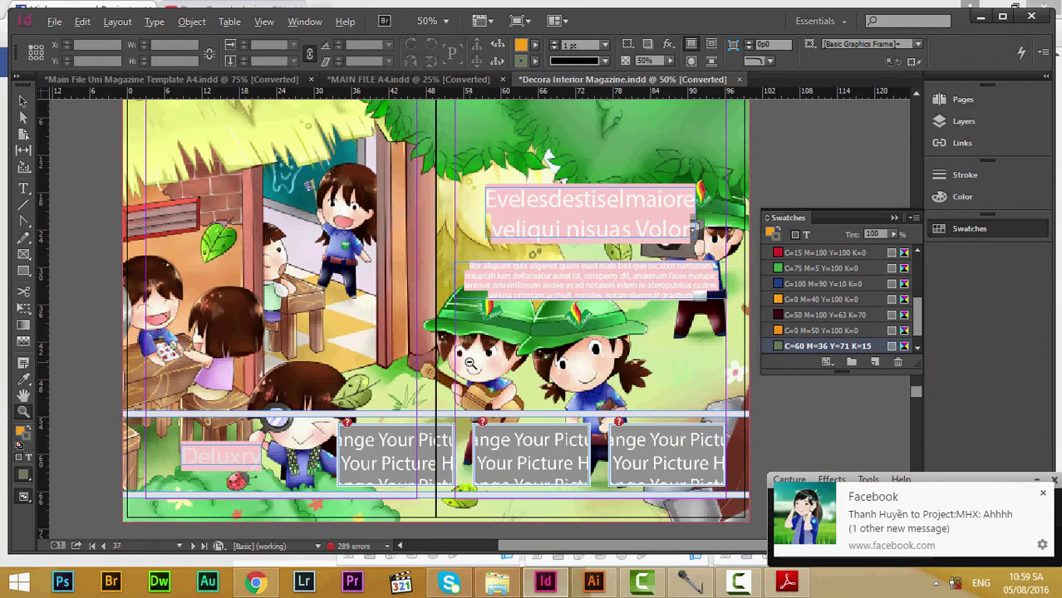
pyautogui.hotkey('ctrl', '-')
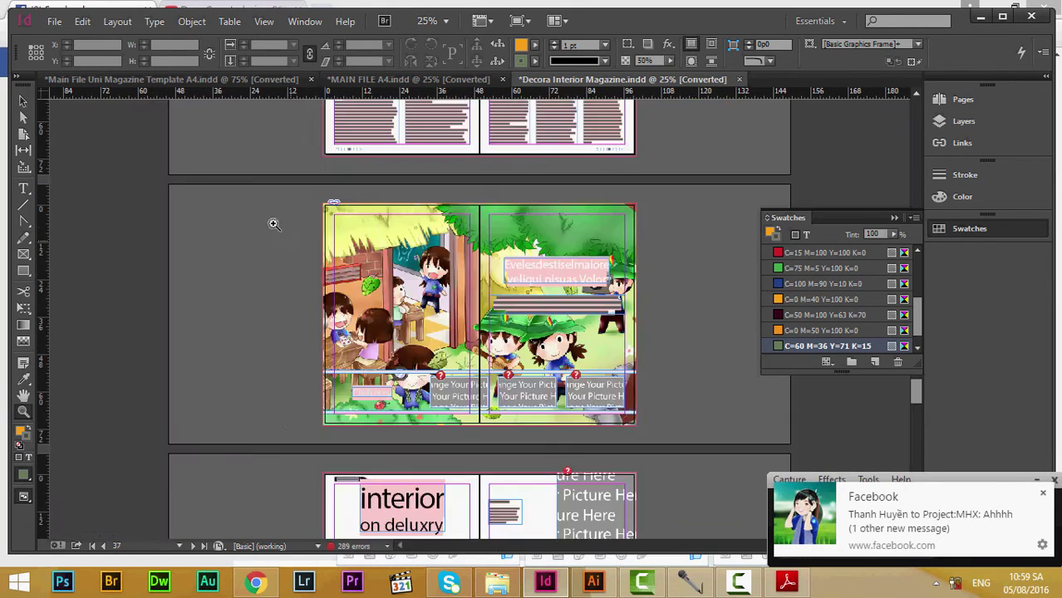
# Step: Show the document's page thumbnails and go to spread 36-37
pyautogui.click(23, 100)
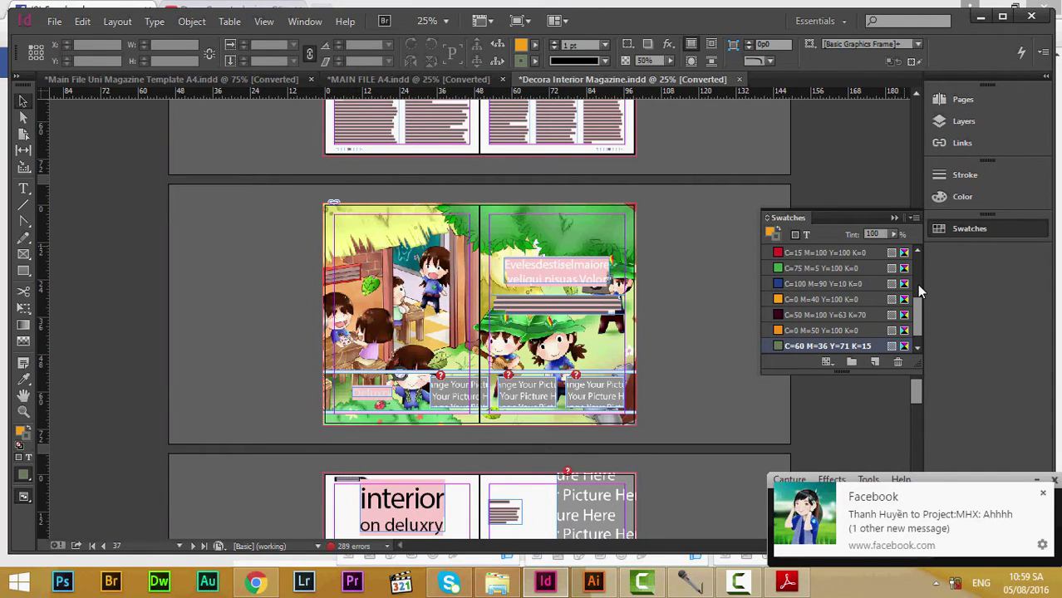
pyautogui.scroll(5, 914, 278)
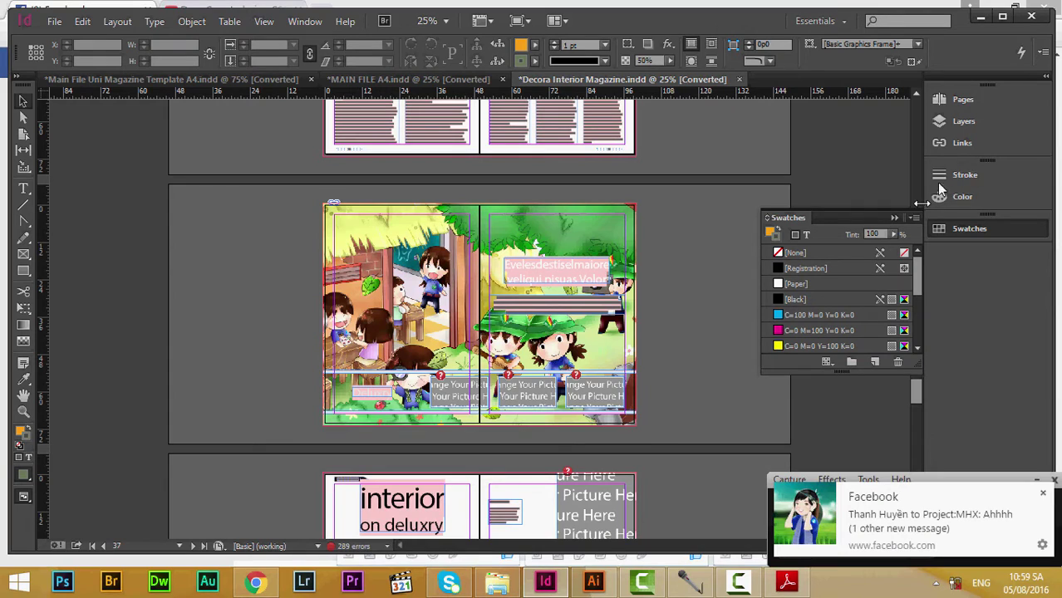
pyautogui.click(957, 99)
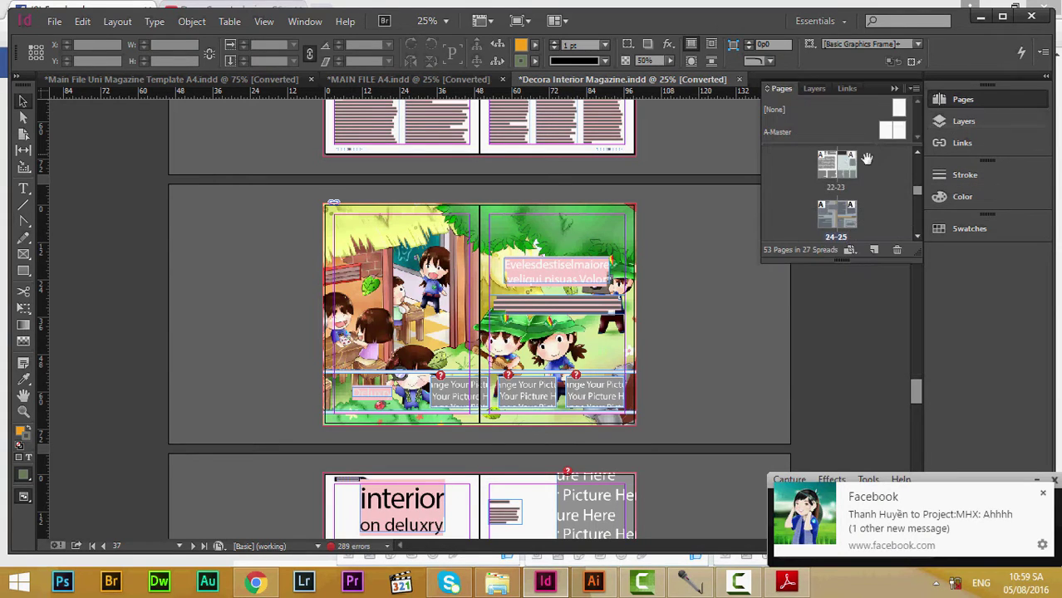
pyautogui.scroll(-3, 857, 204)
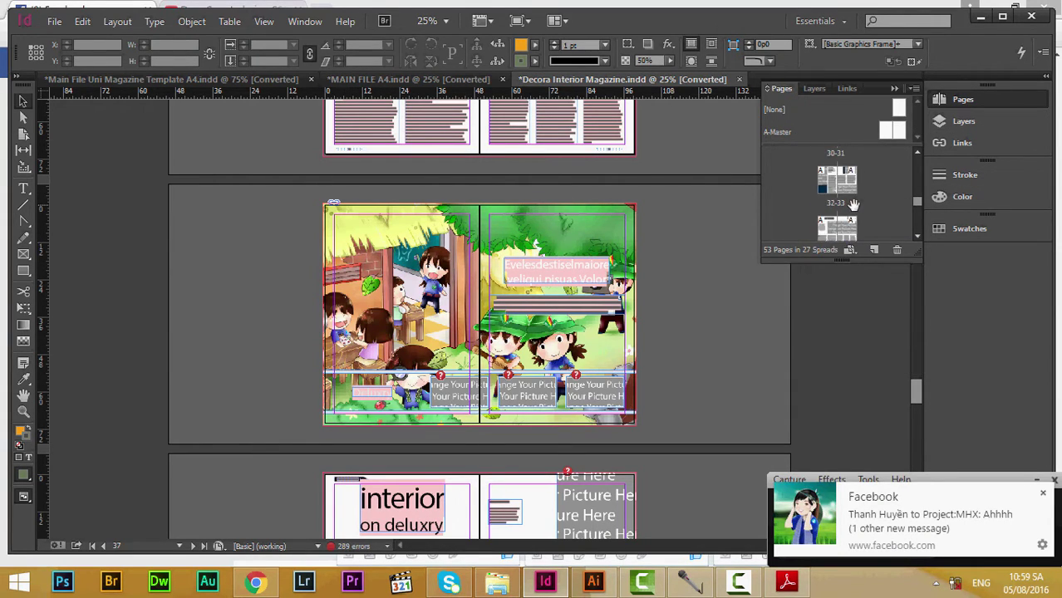
pyautogui.moveTo(853, 204); pyautogui.dragTo(842, 209)
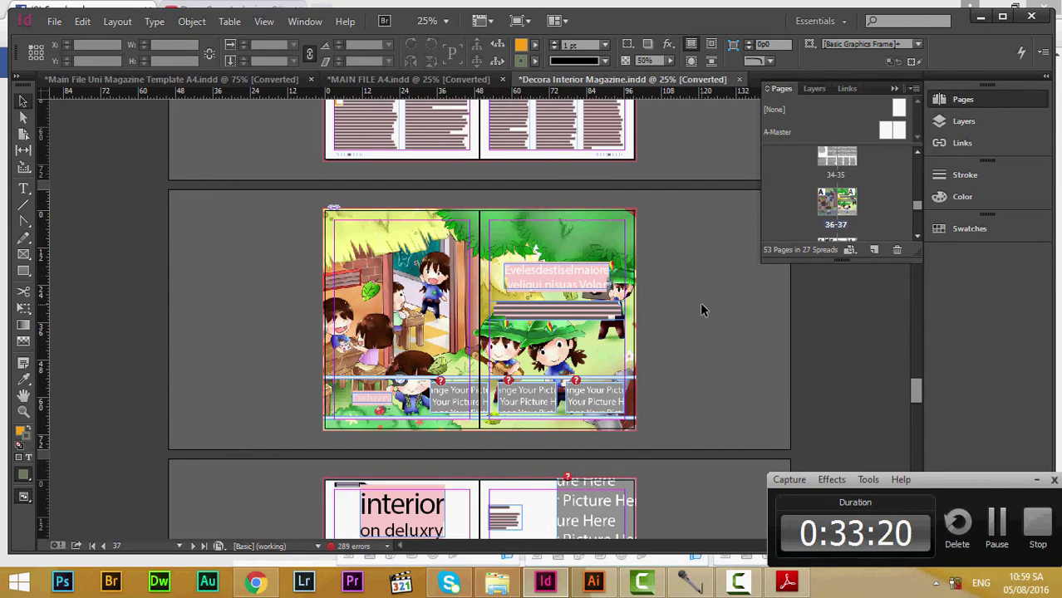
pyautogui.rightClick(390, 307)
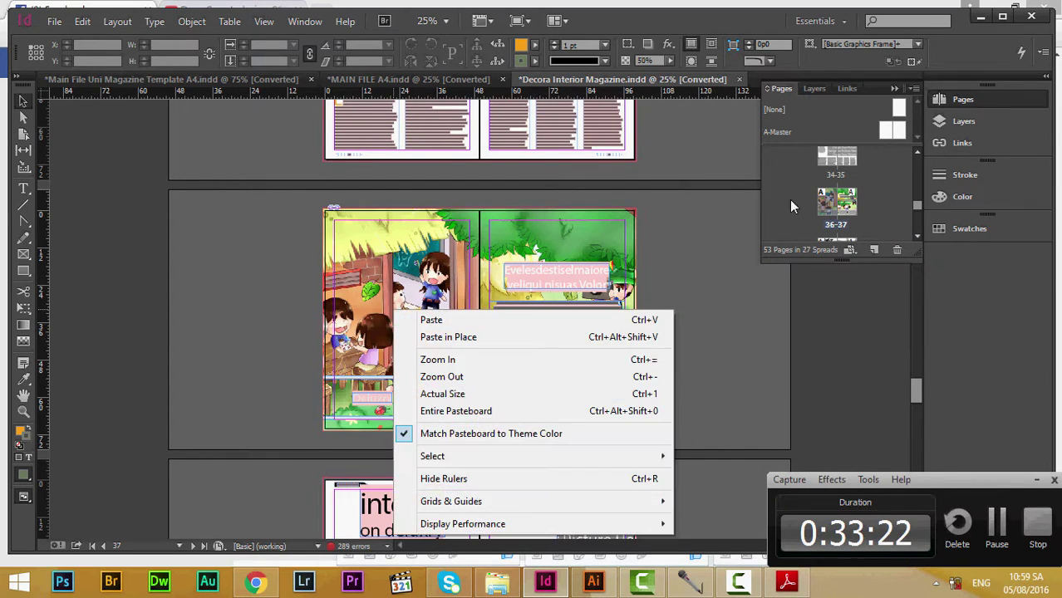
pyautogui.rightClick(828, 211)
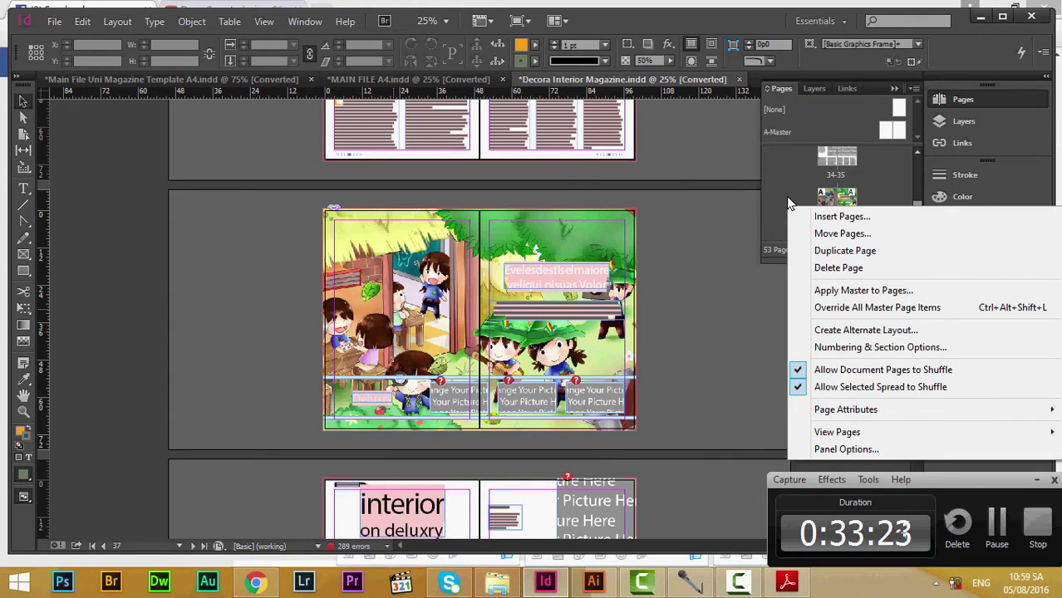
pyautogui.click(788, 203)
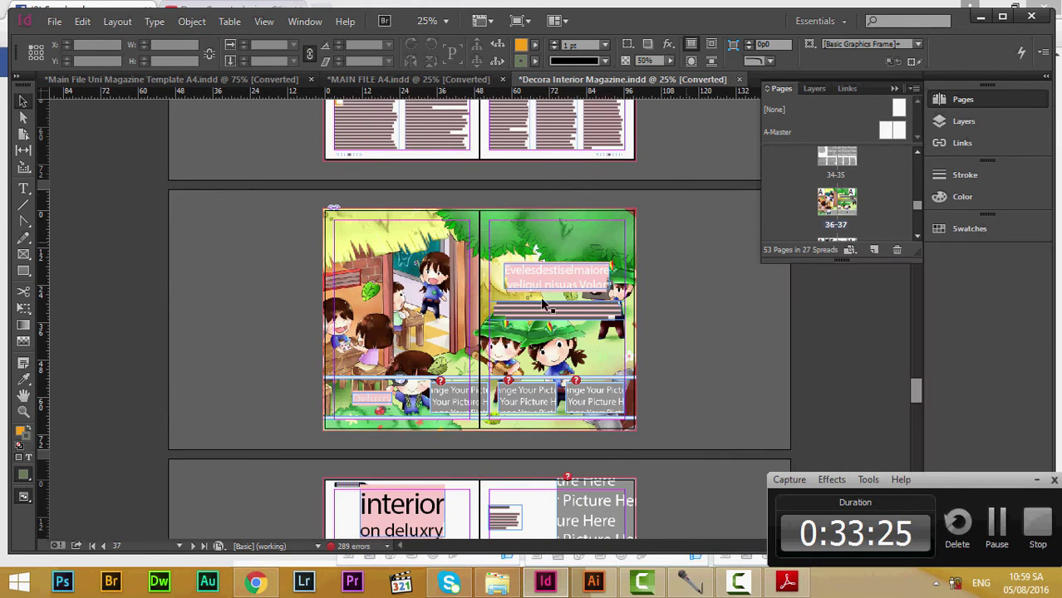
pyautogui.click(368, 224)
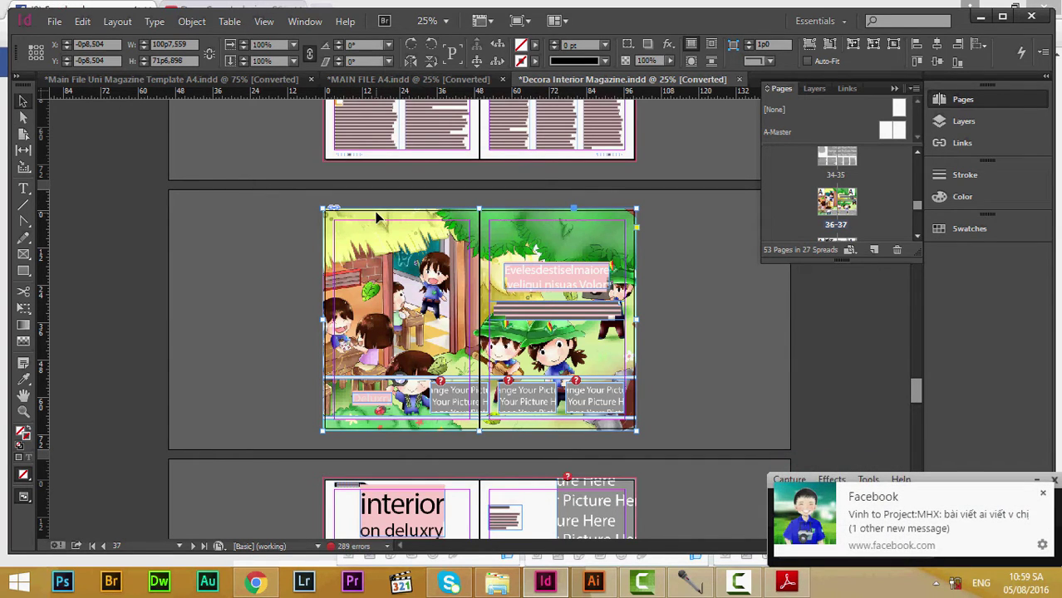
pyautogui.rightClick(852, 205)
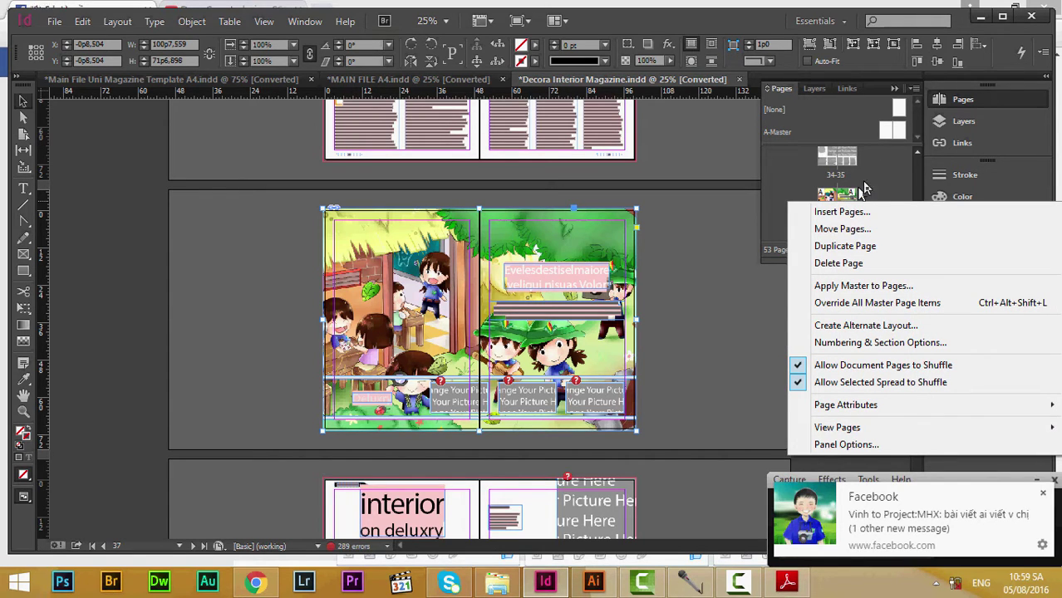
pyautogui.click(865, 183)
pyautogui.scroll(-2, 881, 203)
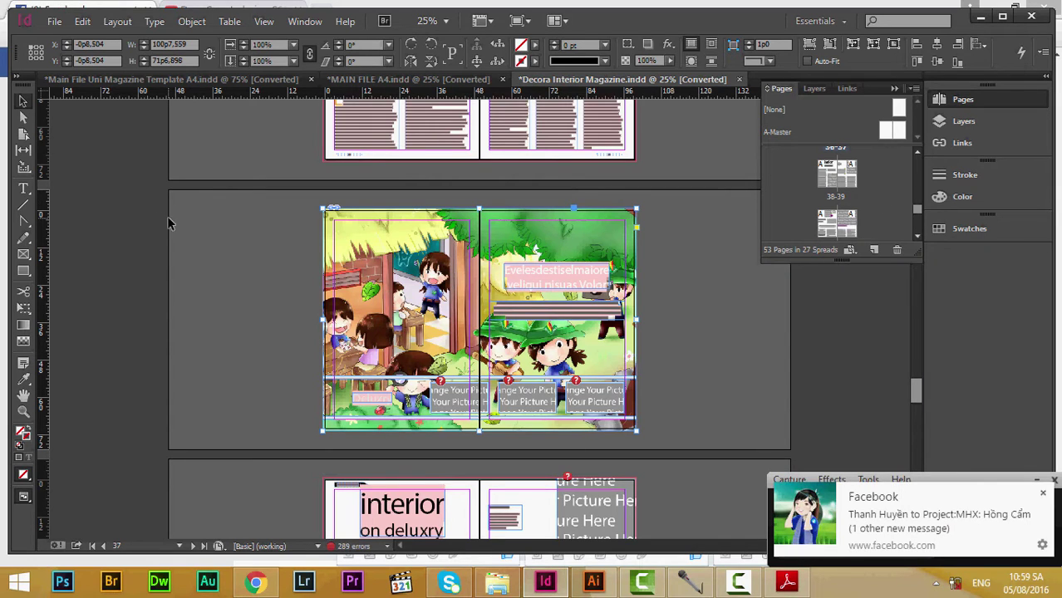
pyautogui.click(287, 311)
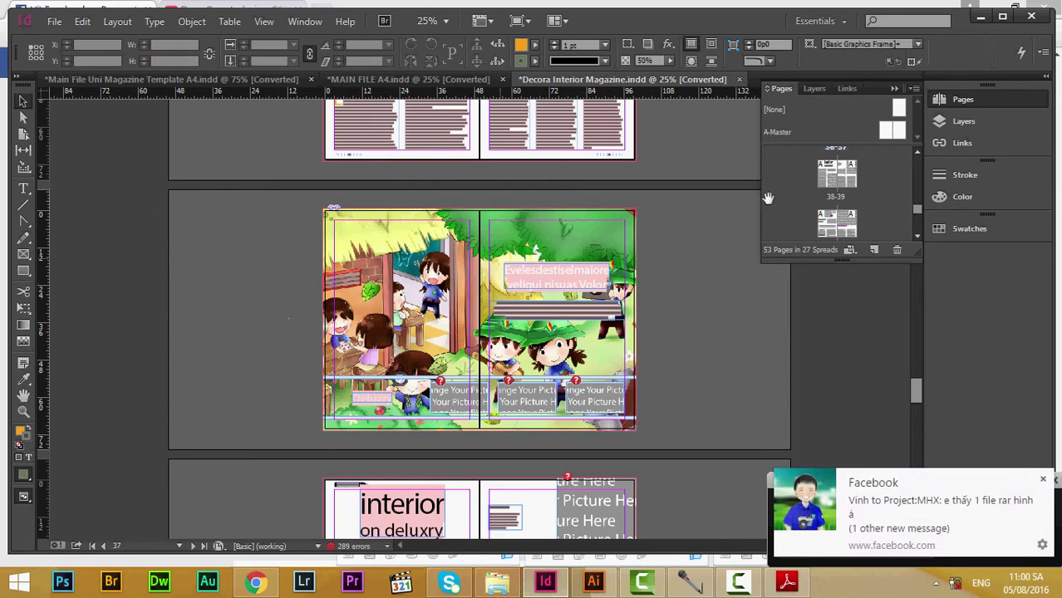
pyautogui.rightClick(884, 190)
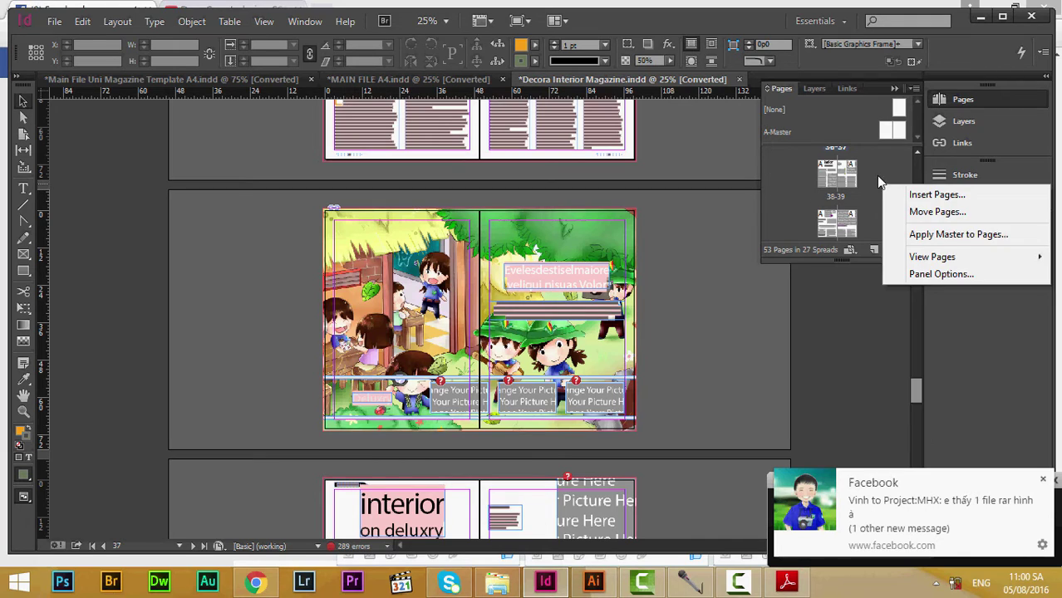
pyautogui.click(842, 189)
pyautogui.rightClick(842, 189)
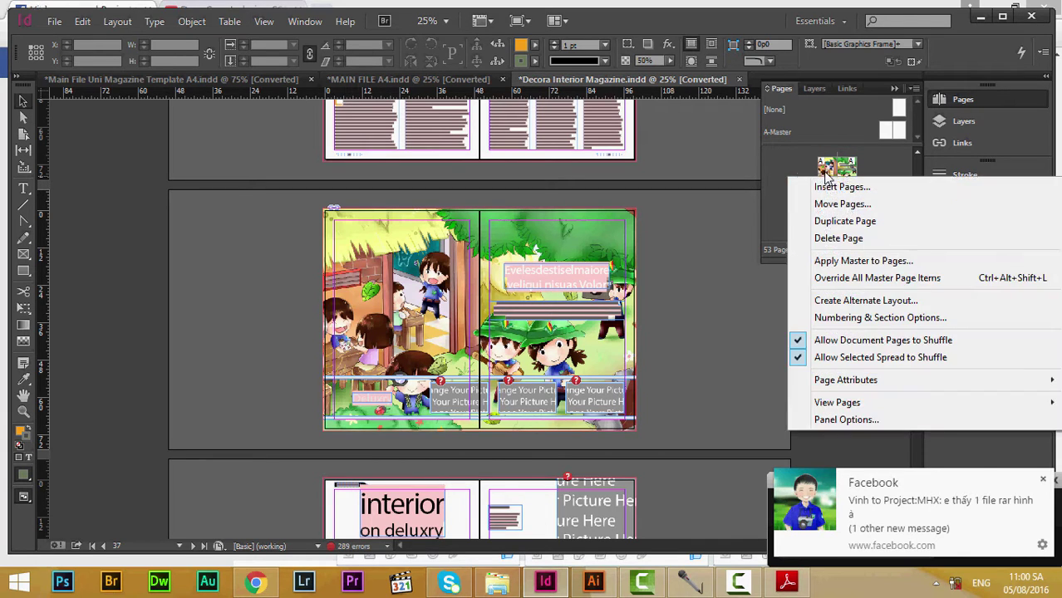
pyautogui.click(799, 172)
pyautogui.rightClick(847, 175)
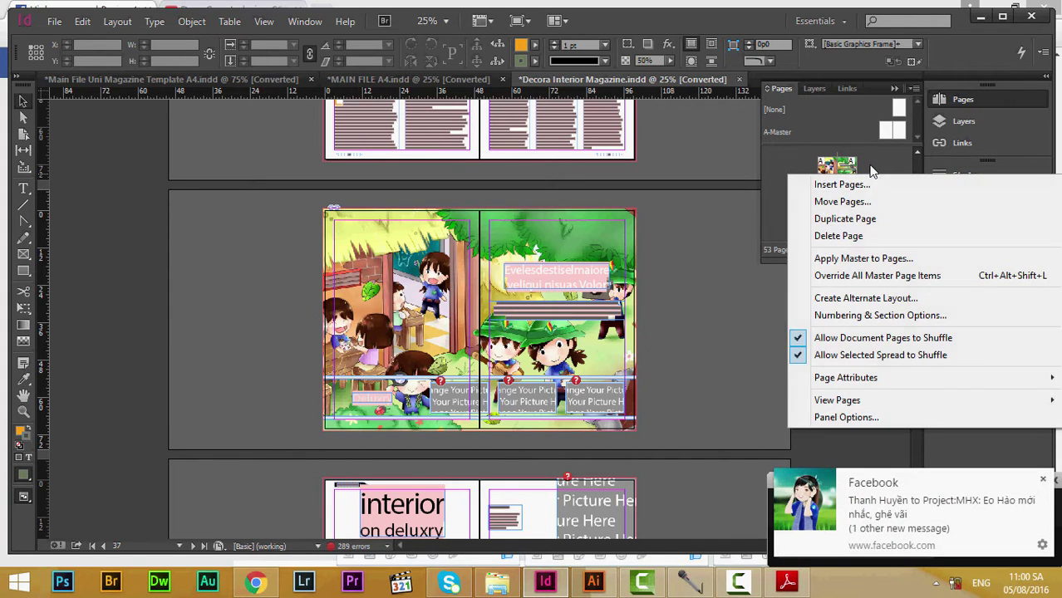
pyautogui.click(872, 170)
pyautogui.rightClick(871, 170)
pyautogui.click(876, 165)
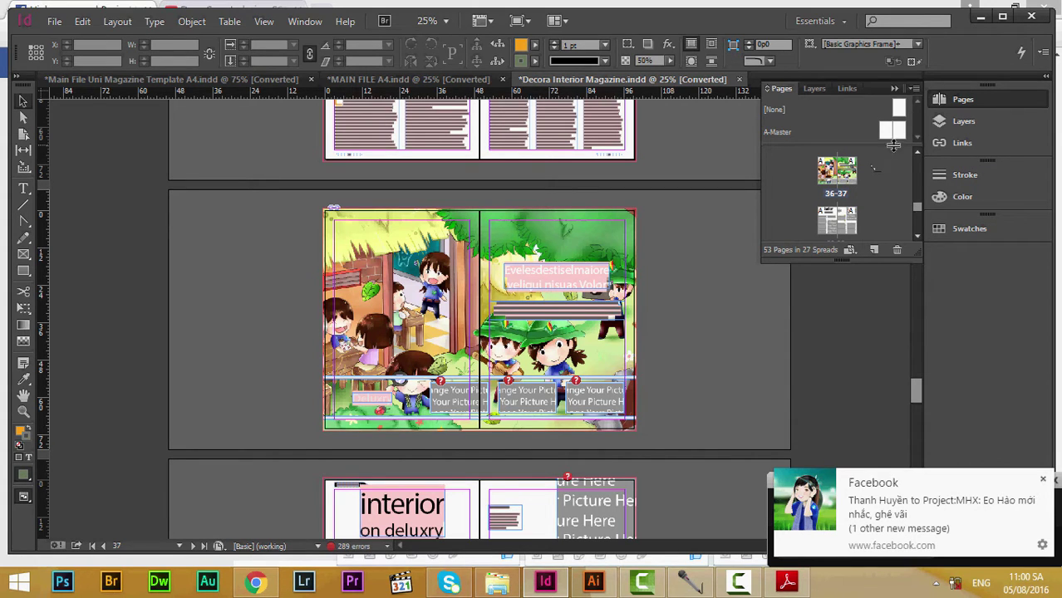
# Step: Duplicate the illustrated spread on pages 36-37
pyautogui.click(913, 92)
pyautogui.click(913, 93)
pyautogui.click(914, 90)
pyautogui.click(418, 252)
pyautogui.click(446, 249)
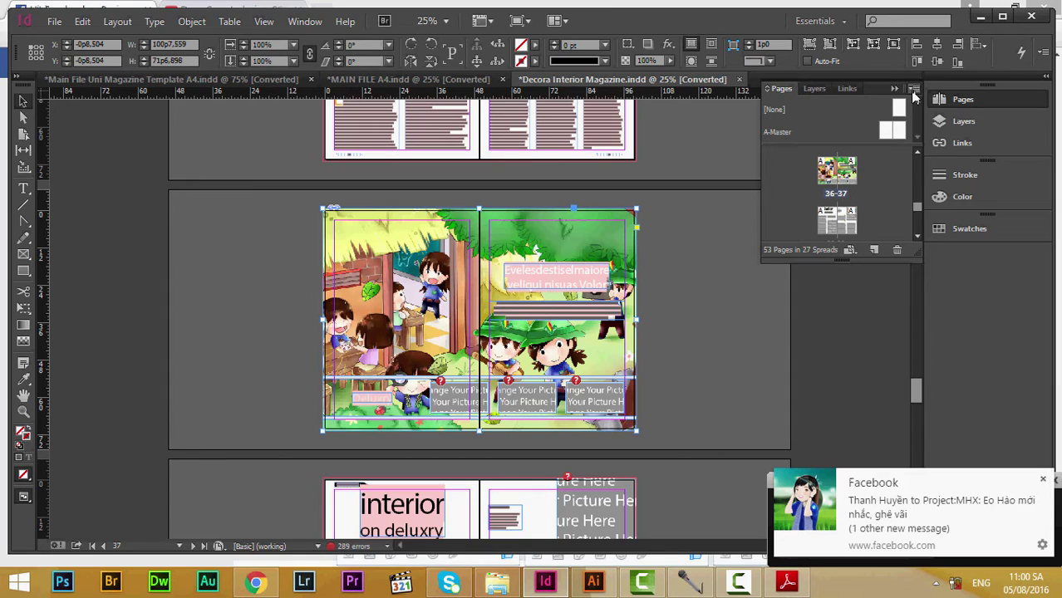
pyautogui.click(914, 93)
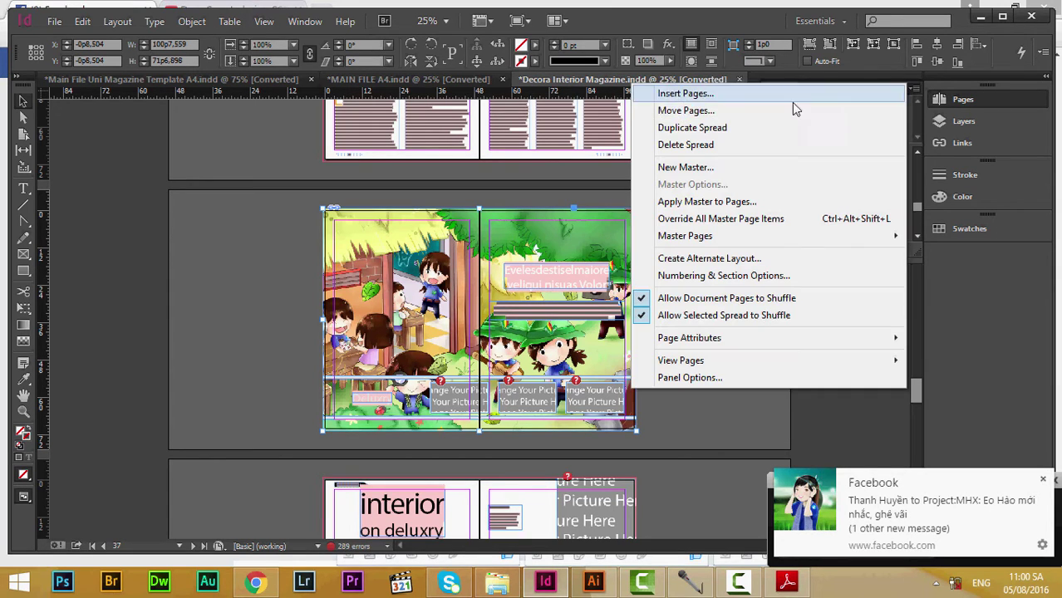
pyautogui.click(692, 128)
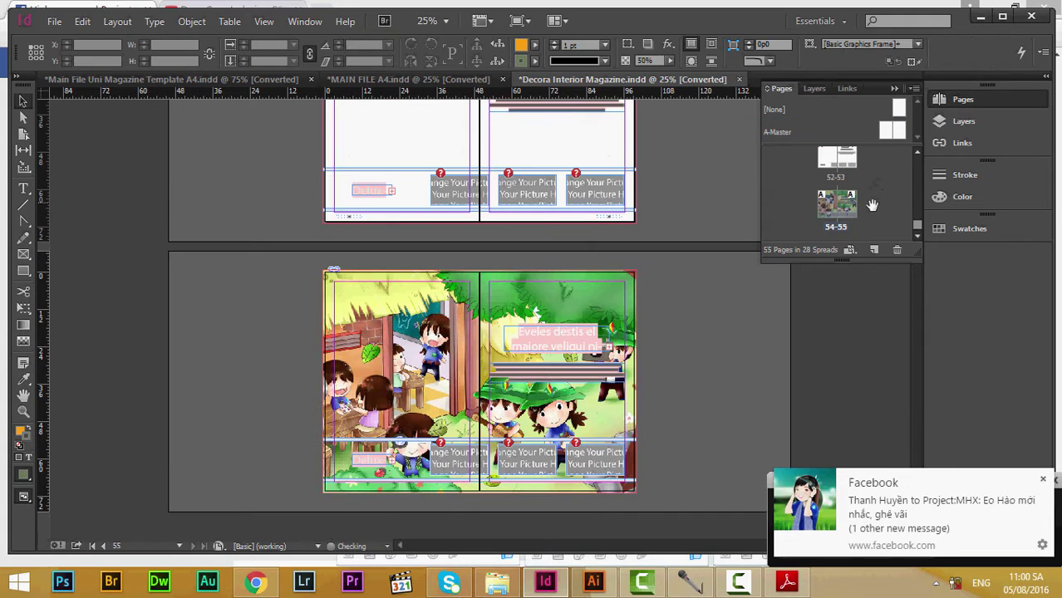
# Step: Delete the background picture from the duplicated spread on pages 54-55
pyautogui.click(514, 298)
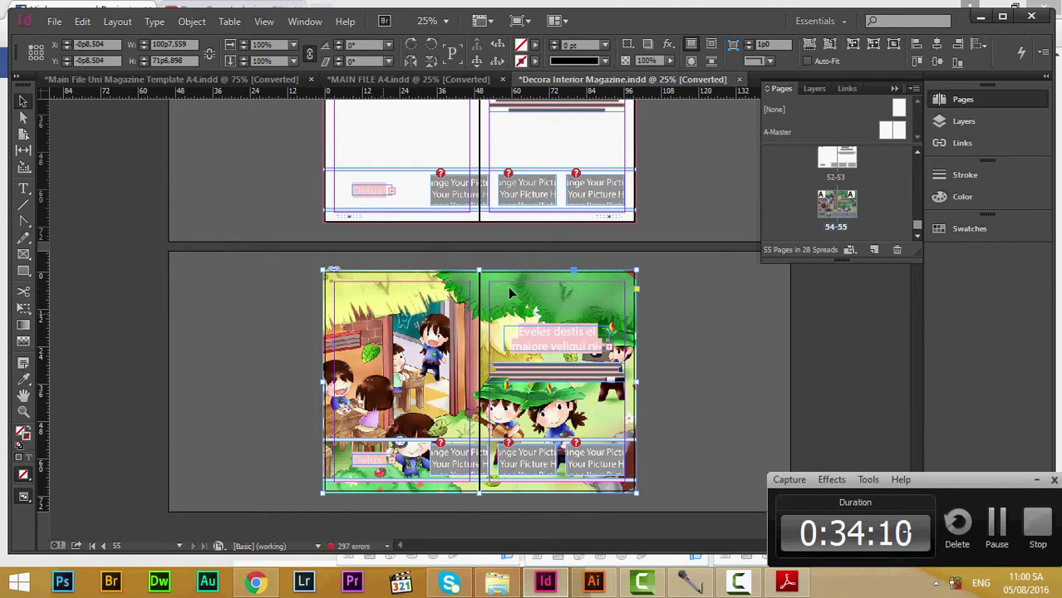
pyautogui.scroll(3, 508, 286)
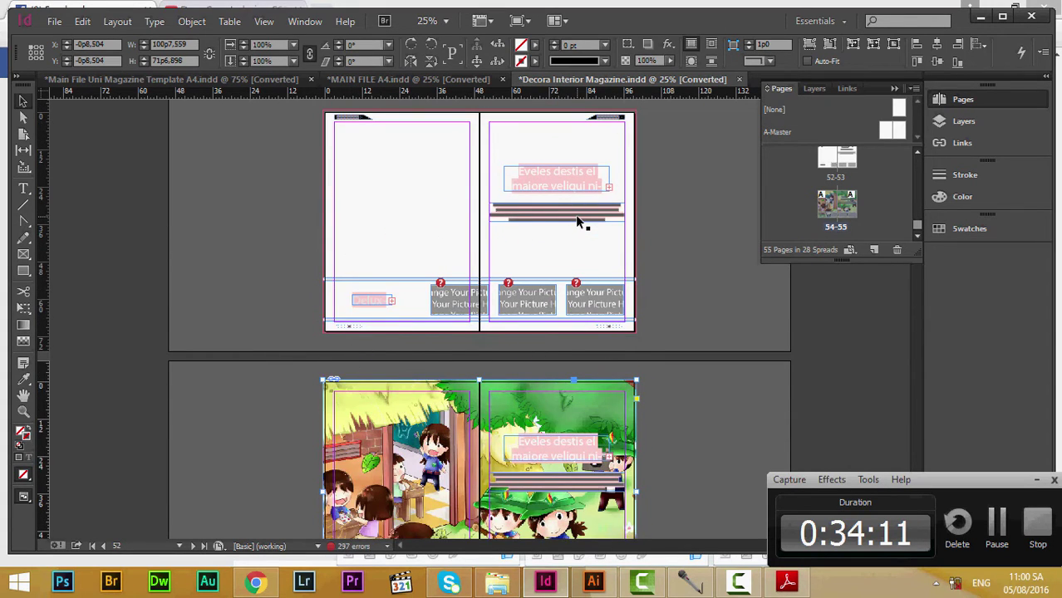
pyautogui.press('Delete')
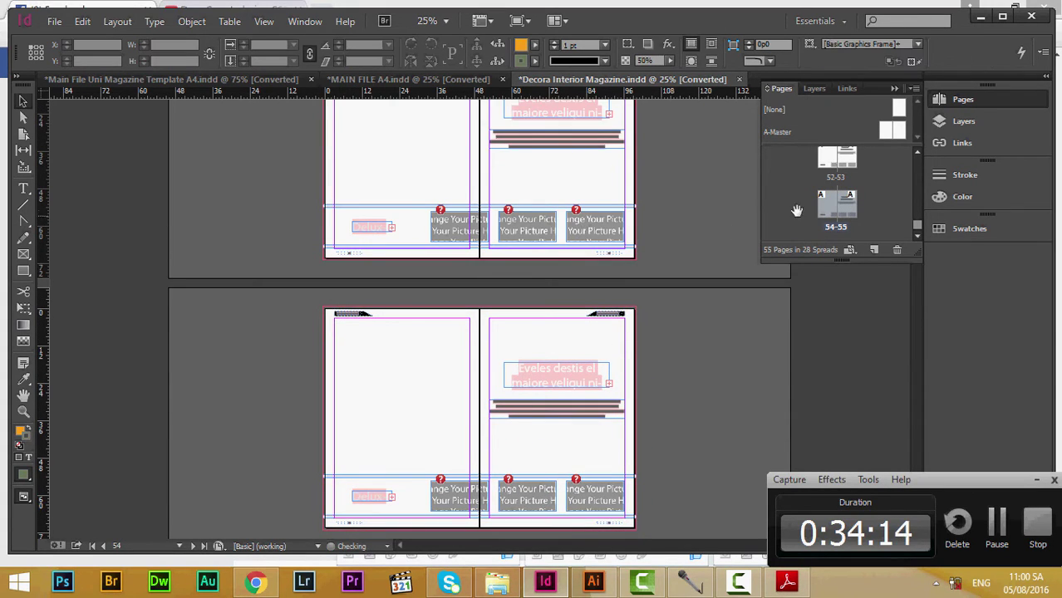
# Step: Delete the duplicated spread on pages 54-55 together with the objects on it
pyautogui.click(897, 250)
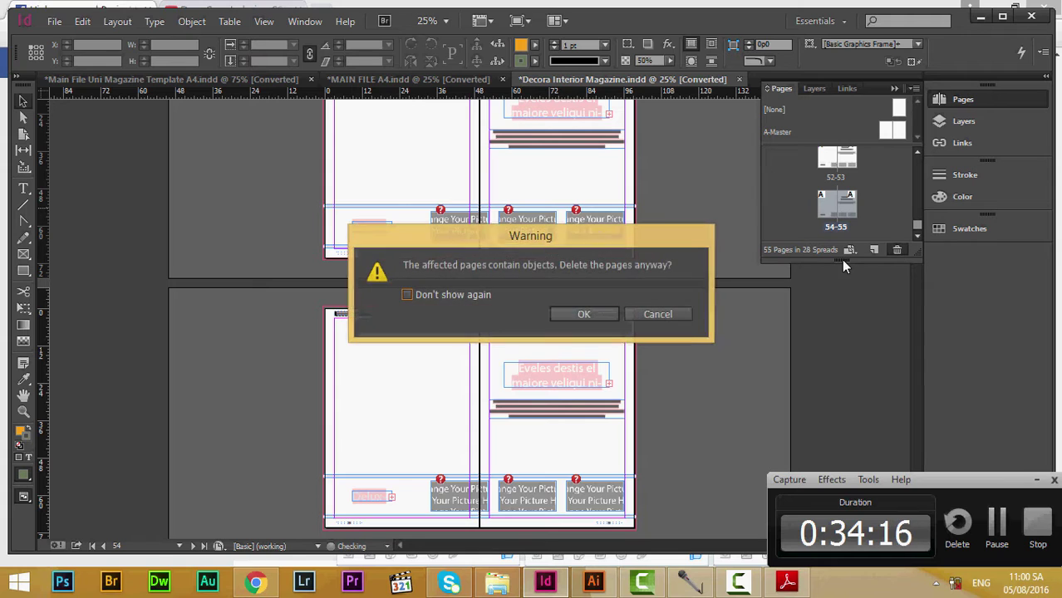
pyautogui.click(585, 314)
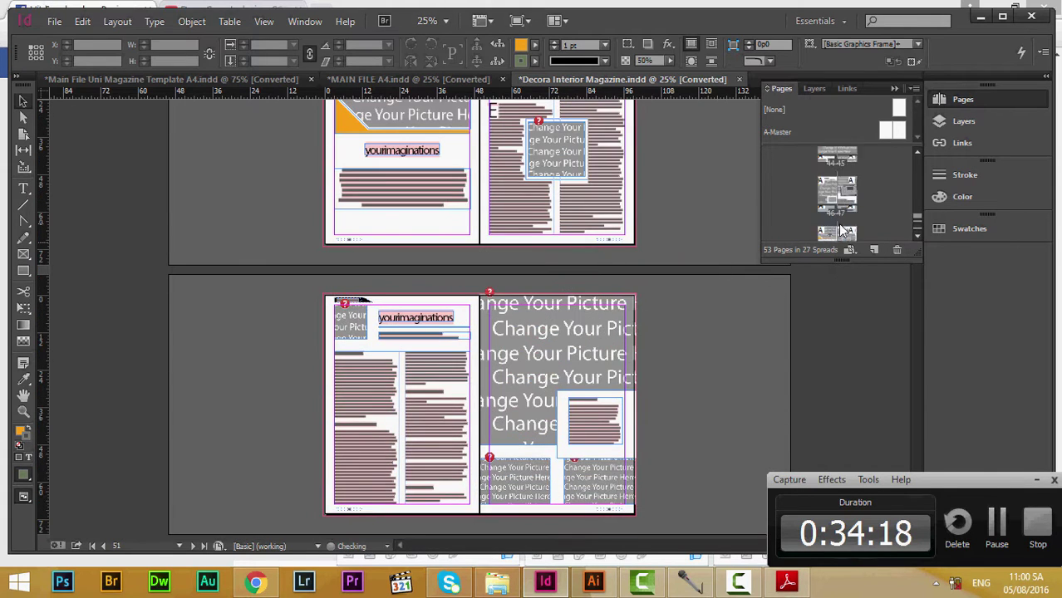
# Step: Move page 38 ahead of page 37 so it shares a spread with illustrated page 36
pyautogui.scroll(8, 841, 228)
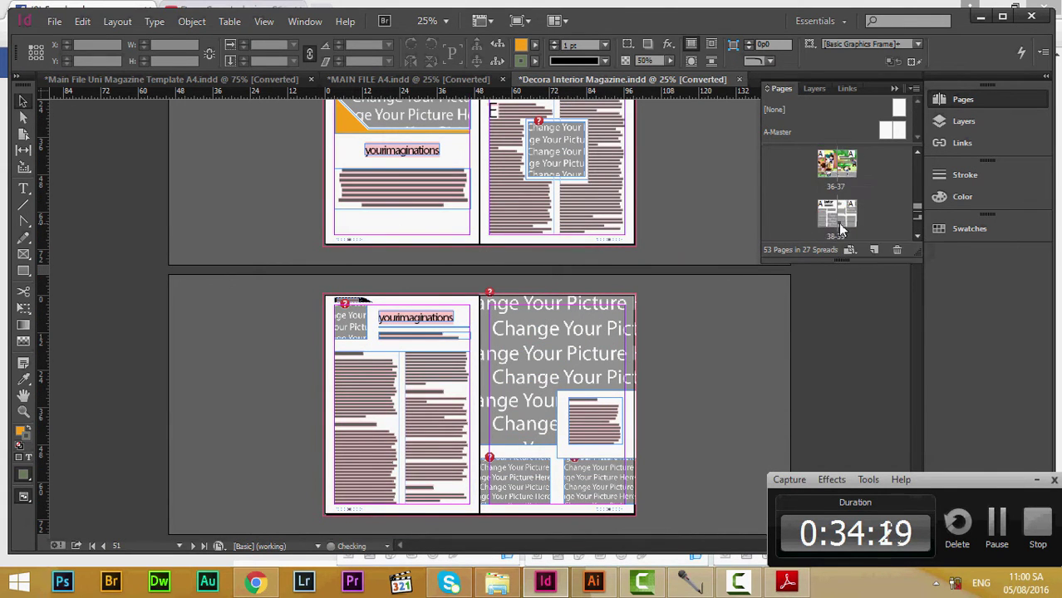
pyautogui.scroll(12, 619, 191)
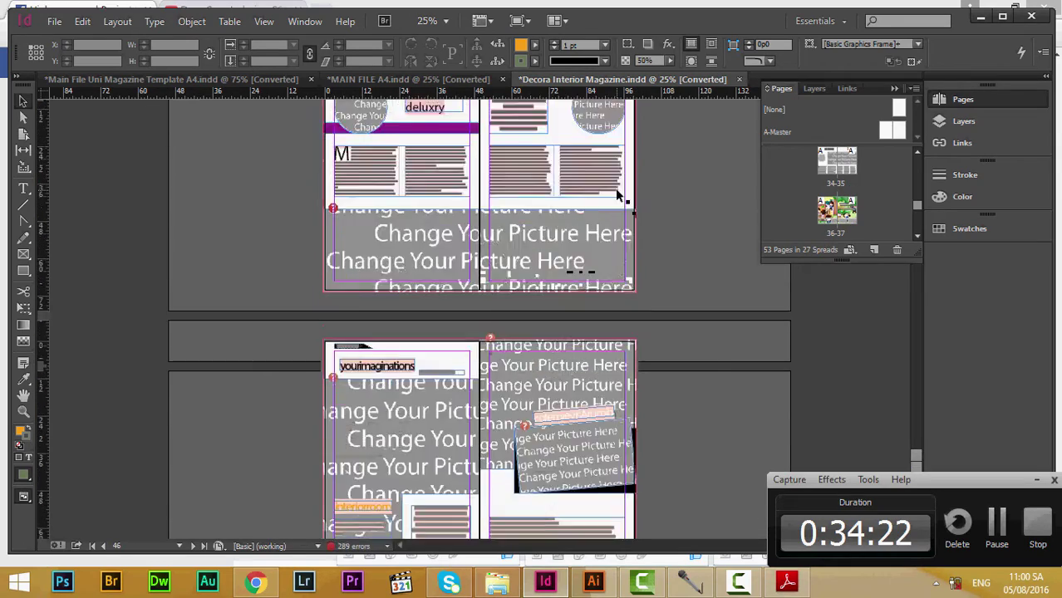
pyautogui.scroll(10, 619, 194)
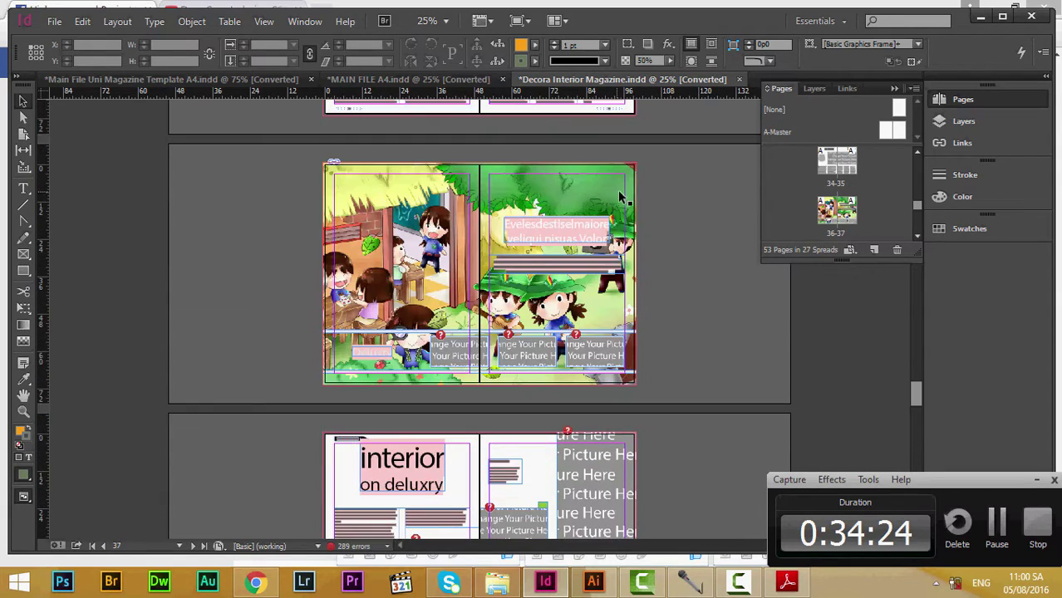
pyautogui.scroll(-2, 844, 172)
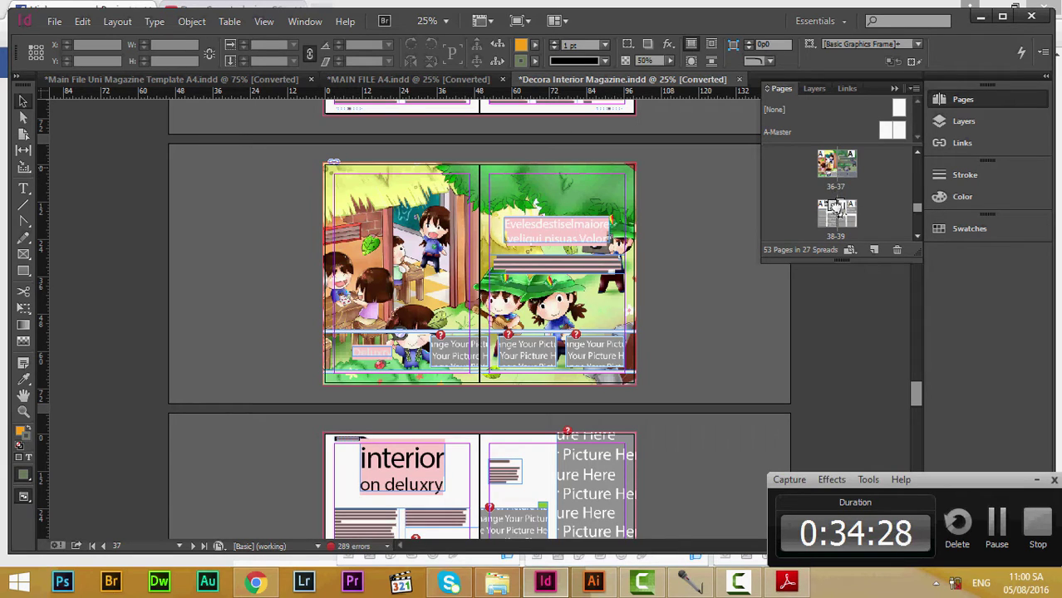
pyautogui.moveTo(837, 207); pyautogui.dragTo(813, 217)
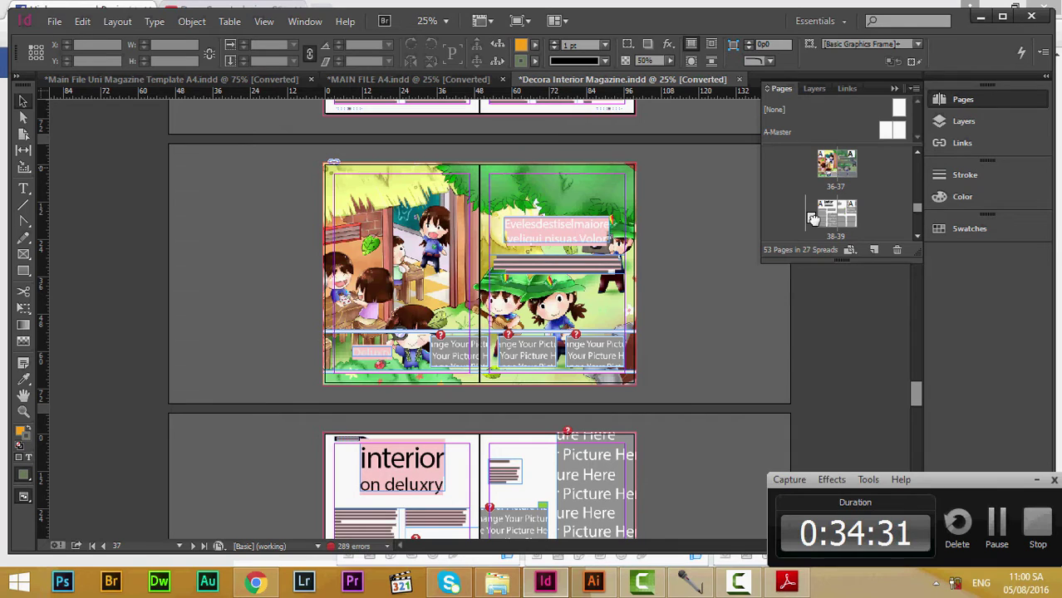
pyautogui.moveTo(812, 218); pyautogui.dragTo(841, 215)
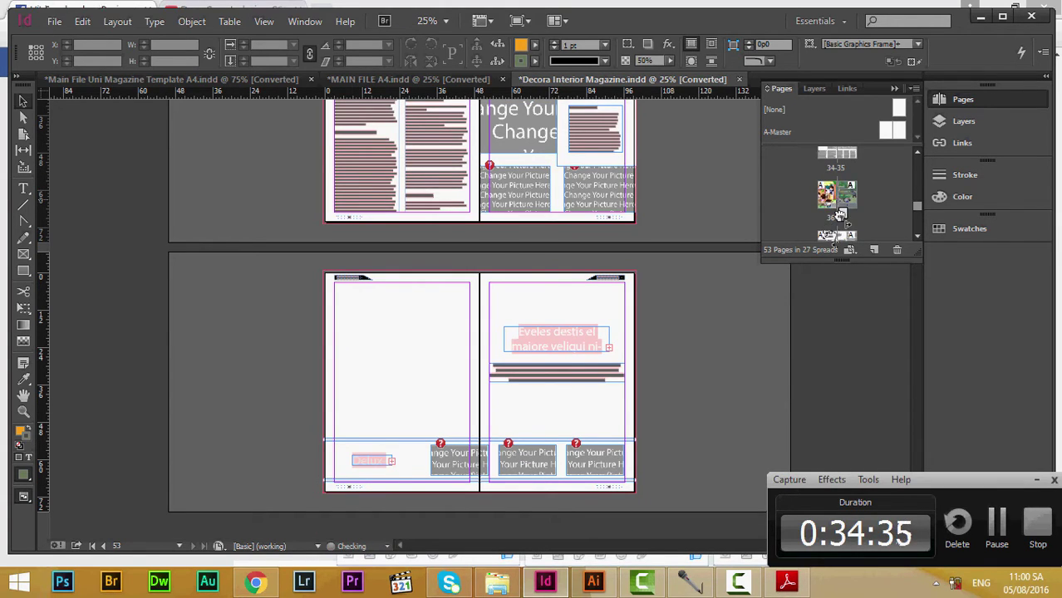
# Step: Select the background picture on spread 36-37, hide its cover.jpg object in Layer 1 and show it again
pyautogui.scroll(-2, 879, 202)
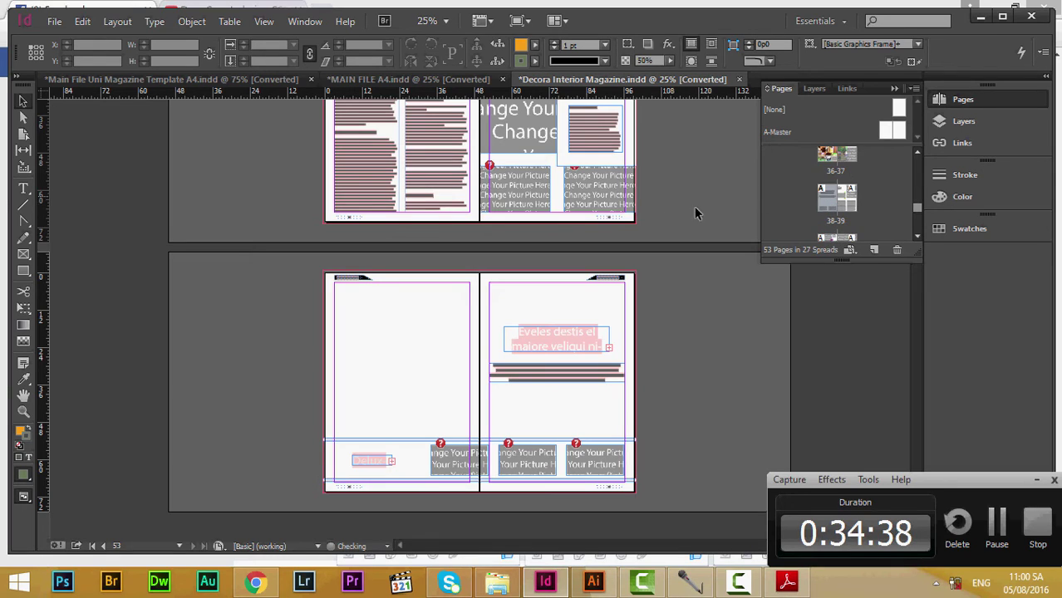
pyautogui.scroll(4, 650, 219)
pyautogui.scroll(10, 646, 216)
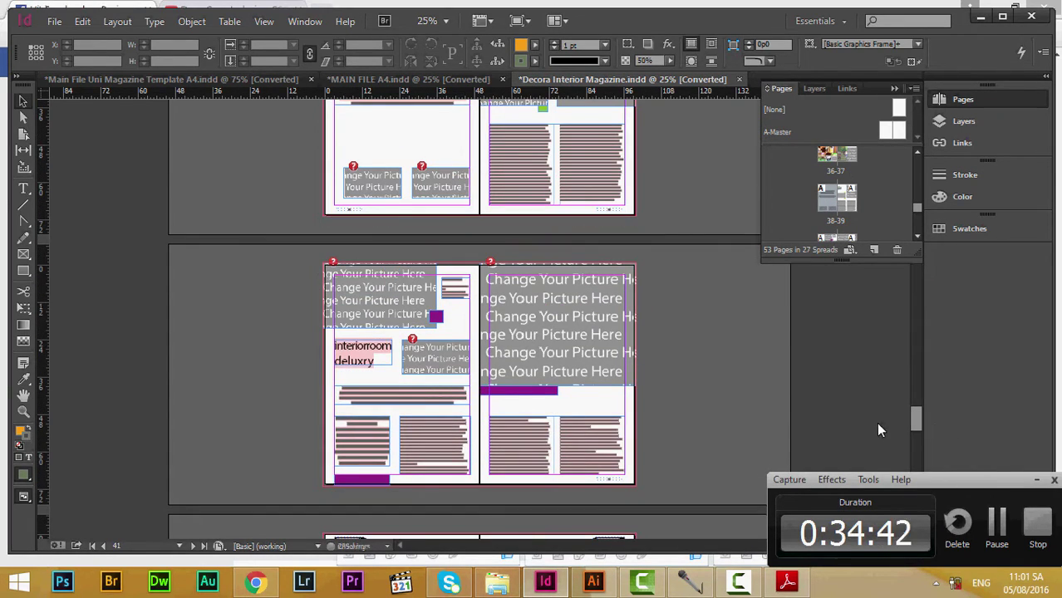
pyautogui.moveTo(914, 410); pyautogui.dragTo(900, 390)
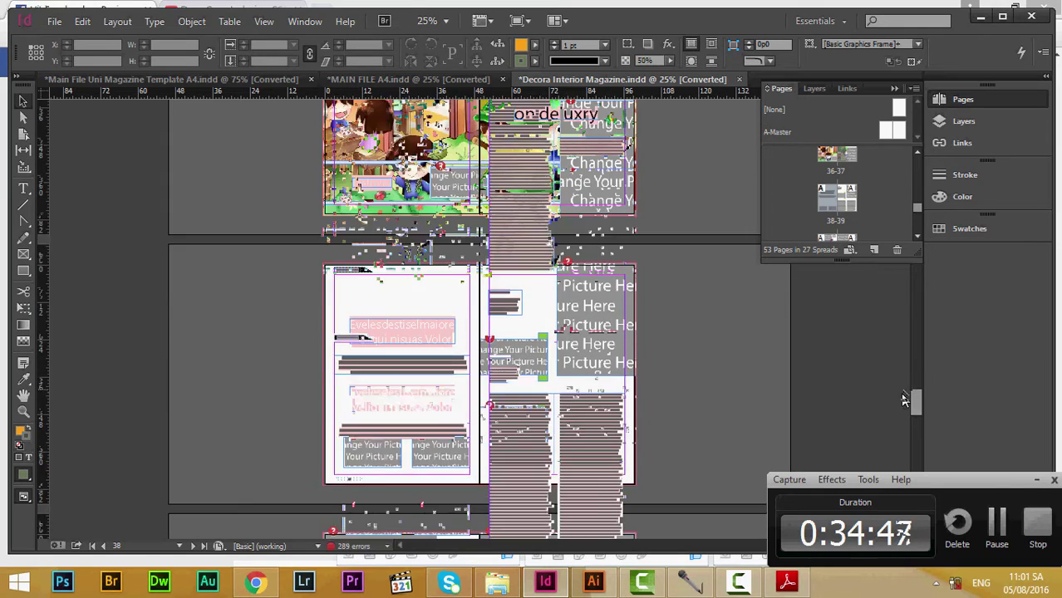
pyautogui.scroll(1, 440, 359)
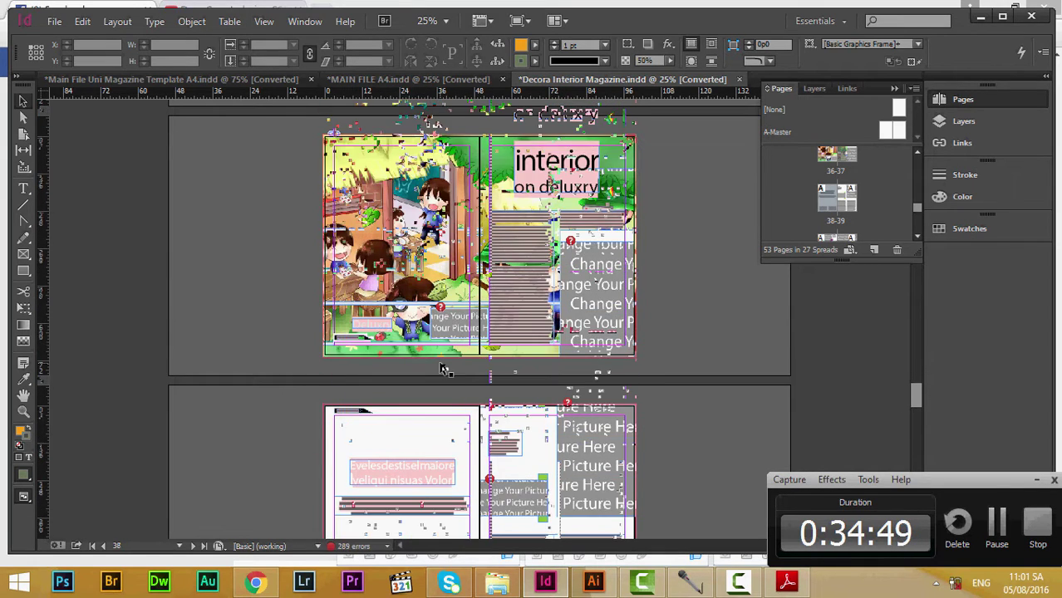
pyautogui.scroll(-1, 436, 363)
pyautogui.scroll(2, 536, 306)
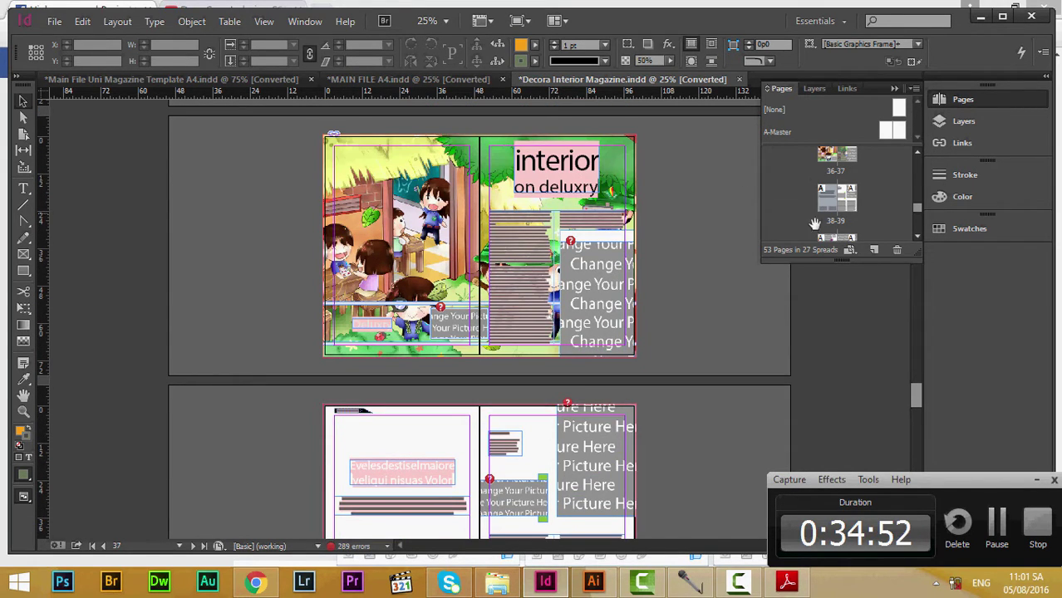
pyautogui.click(485, 187)
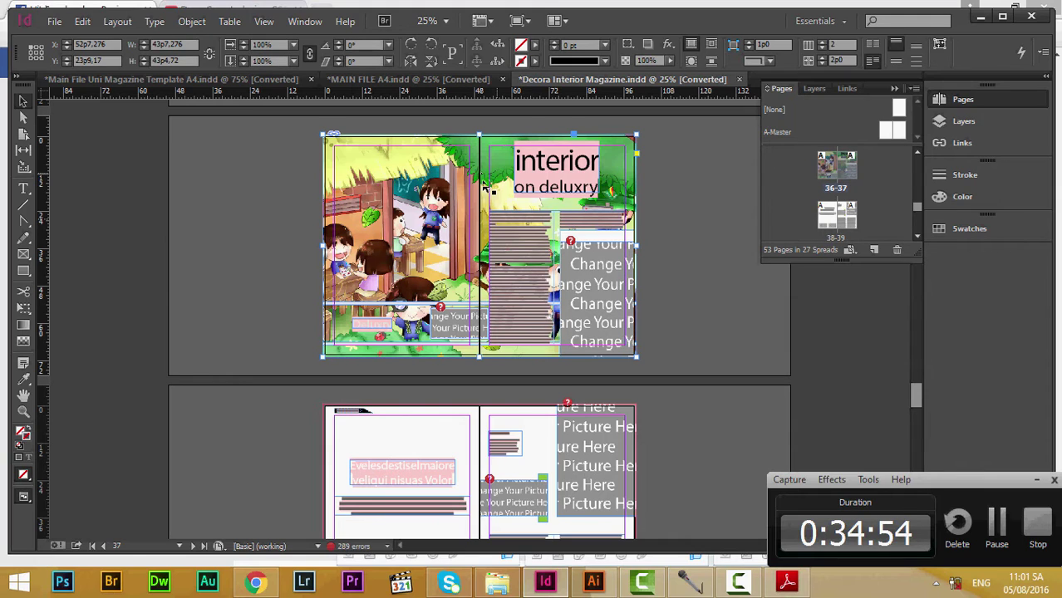
pyautogui.click(812, 91)
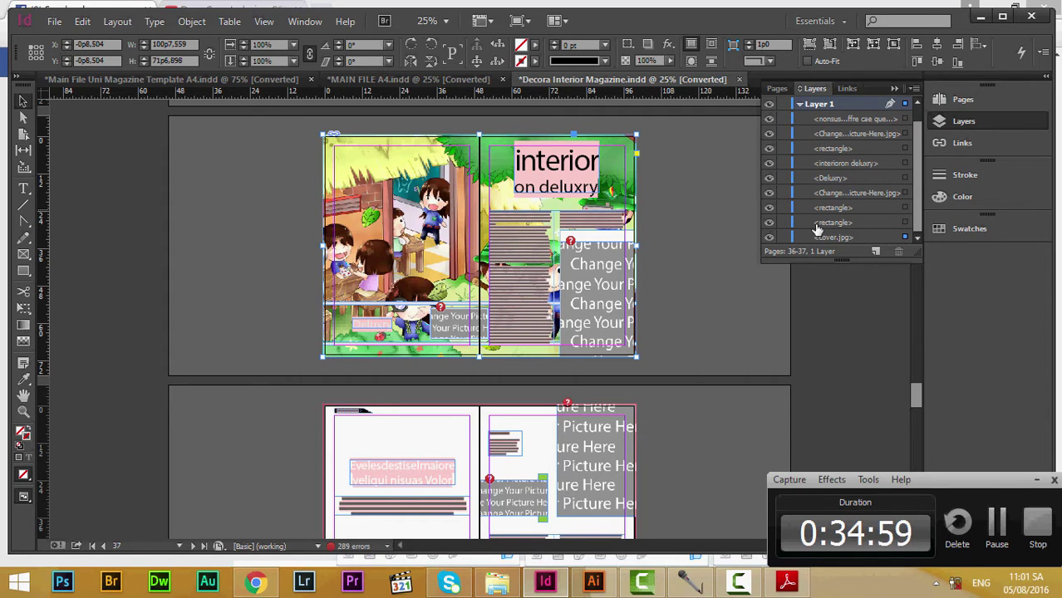
pyautogui.click(770, 239)
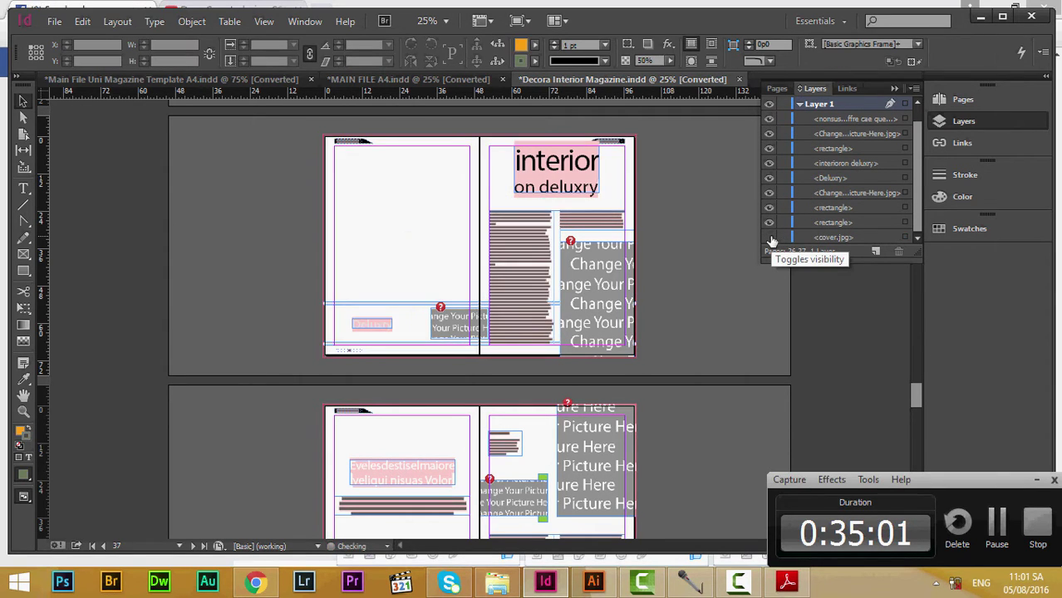
pyautogui.click(770, 240)
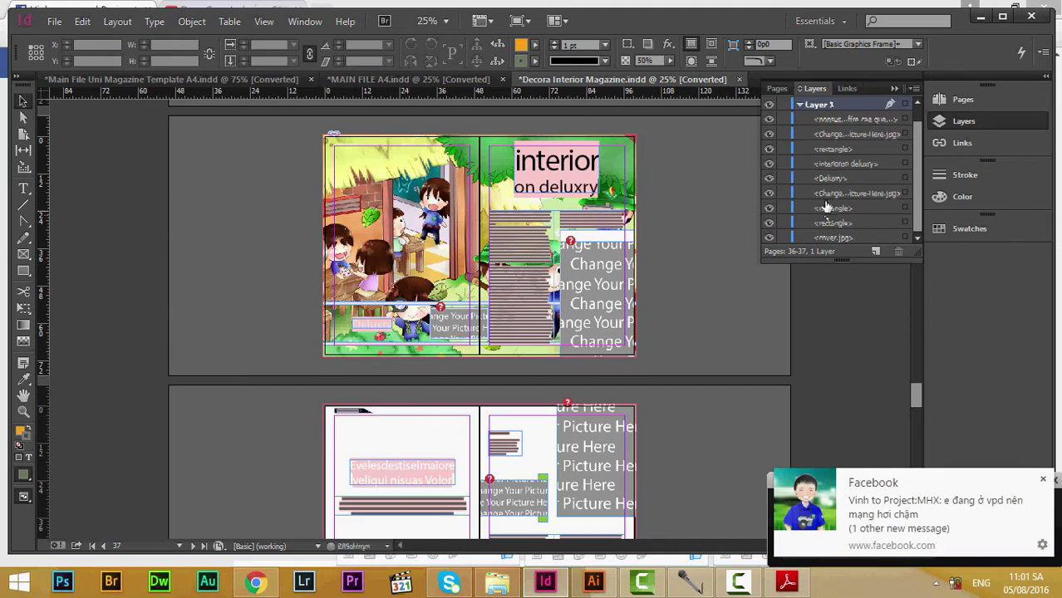
# Step: Show the page thumbnails and examine the rearranged spread 36-37 and the spreads around it
pyautogui.click(774, 88)
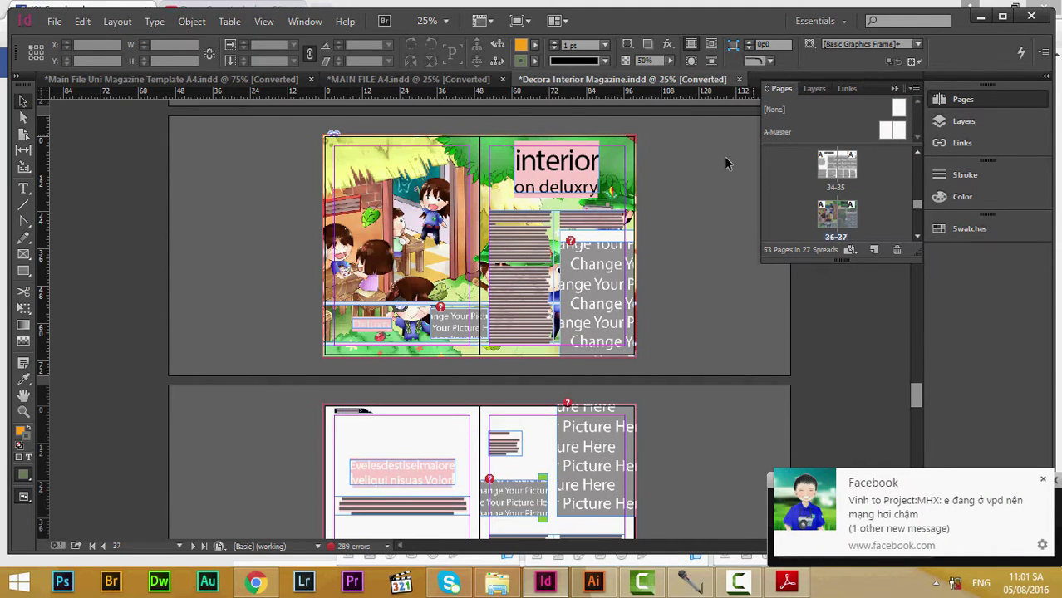
pyautogui.scroll(1, 724, 156)
pyautogui.scroll(2, 877, 197)
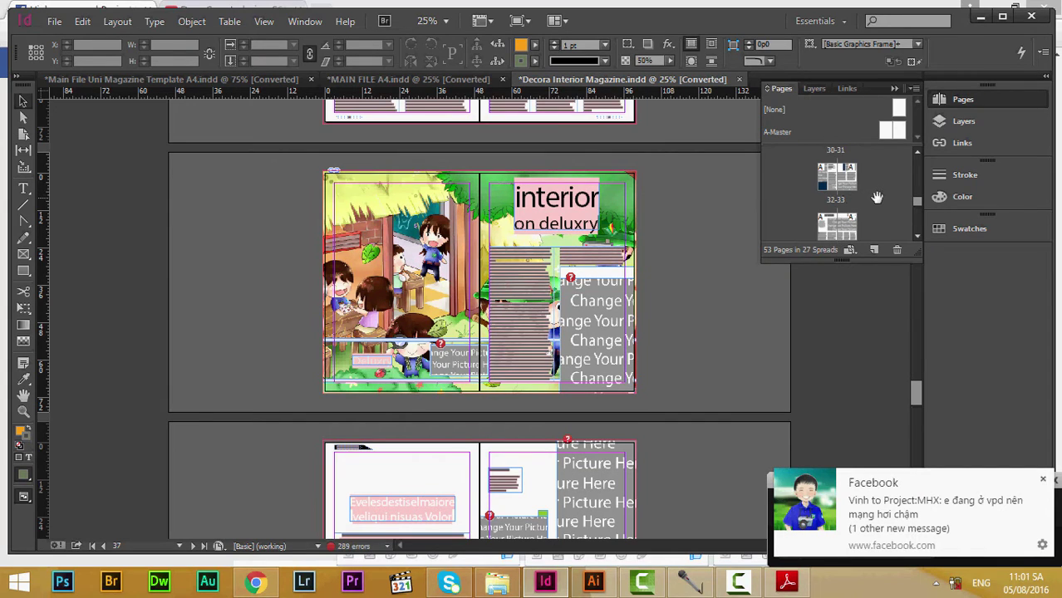
pyautogui.scroll(-1, 840, 179)
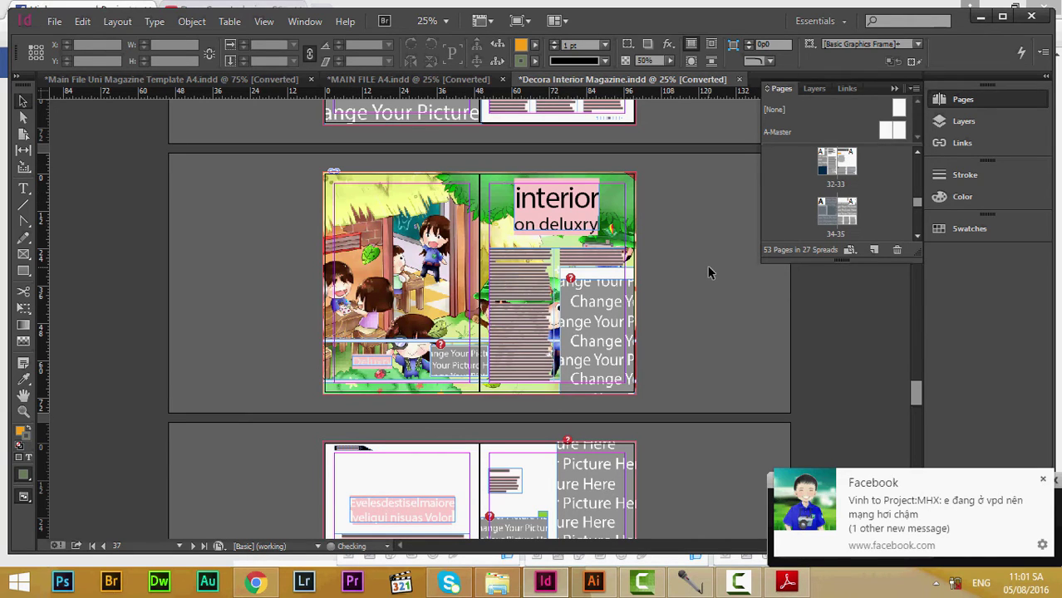
pyautogui.scroll(-4, 709, 270)
pyautogui.scroll(5, 708, 270)
pyautogui.scroll(8, 723, 276)
pyautogui.scroll(-1, 730, 275)
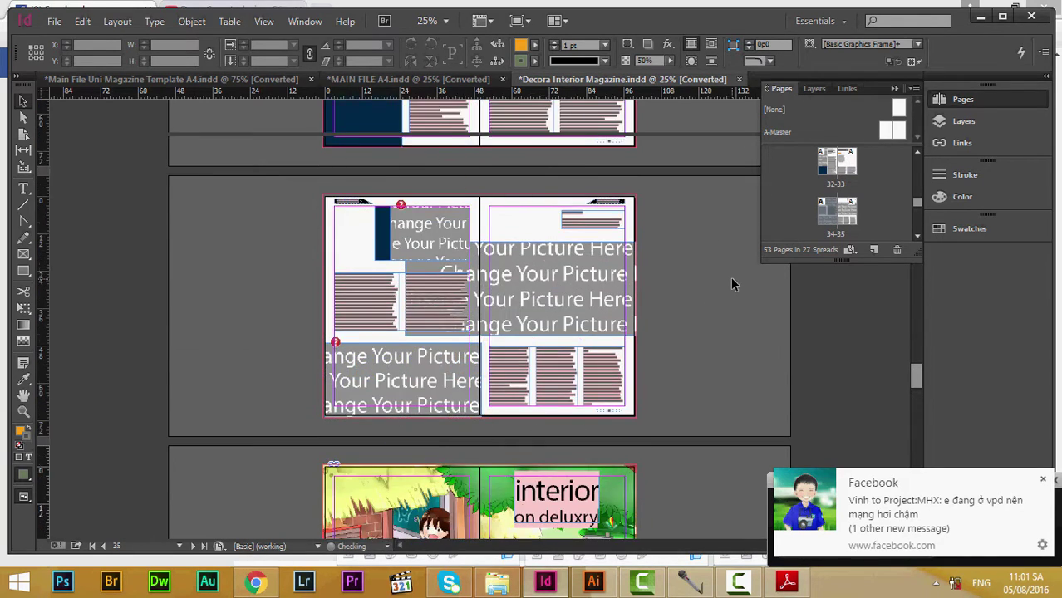
pyautogui.scroll(1, 731, 276)
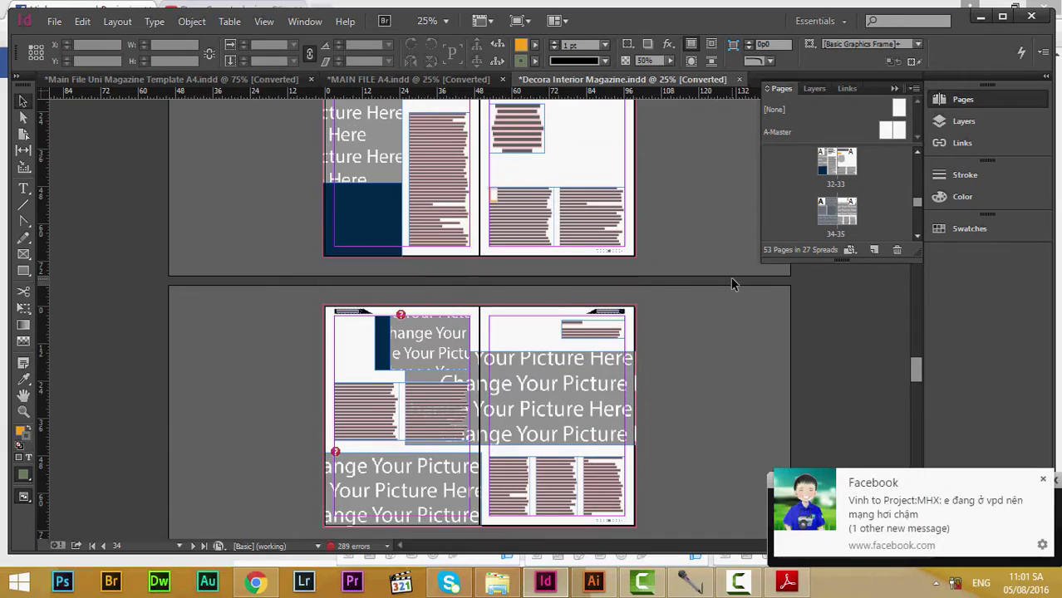
pyautogui.scroll(-6, 727, 284)
pyautogui.scroll(6, 716, 285)
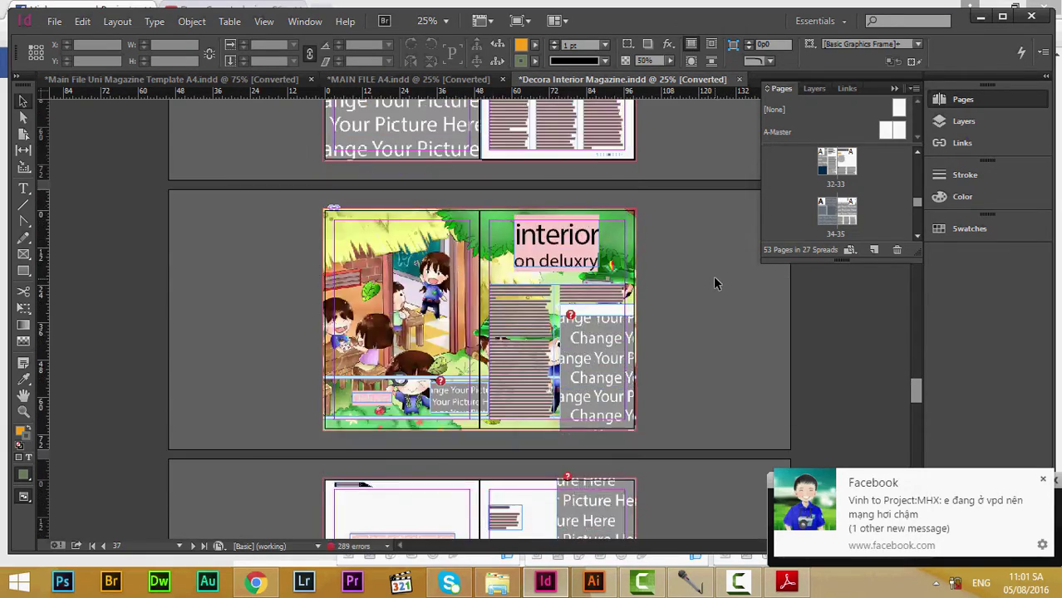
# Step: Open the A-Master spread
pyautogui.moveTo(912, 375); pyautogui.dragTo(840, 50)
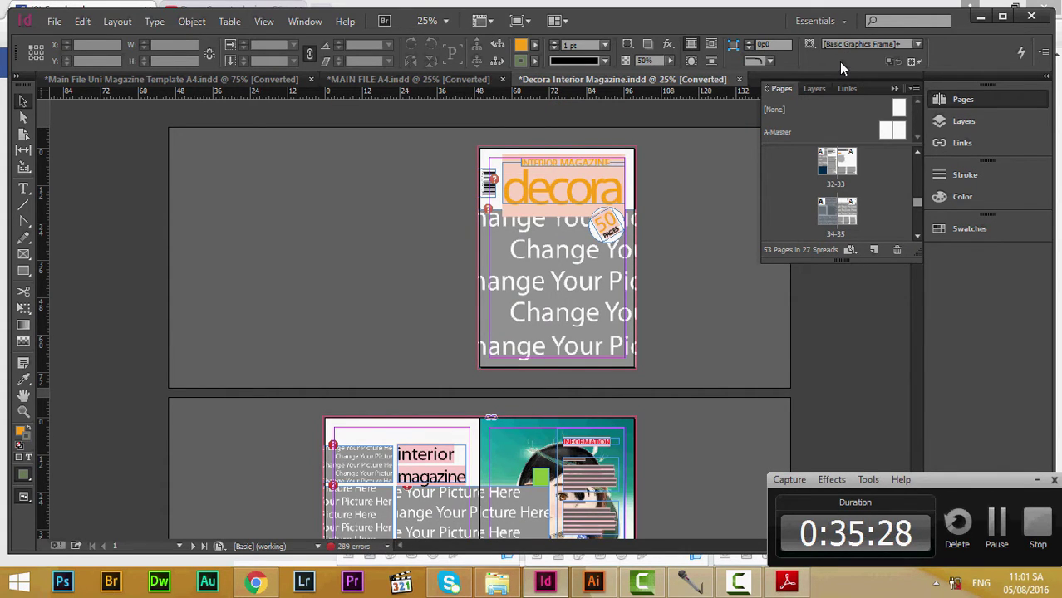
pyautogui.click(889, 131)
pyautogui.doubleClick(882, 129)
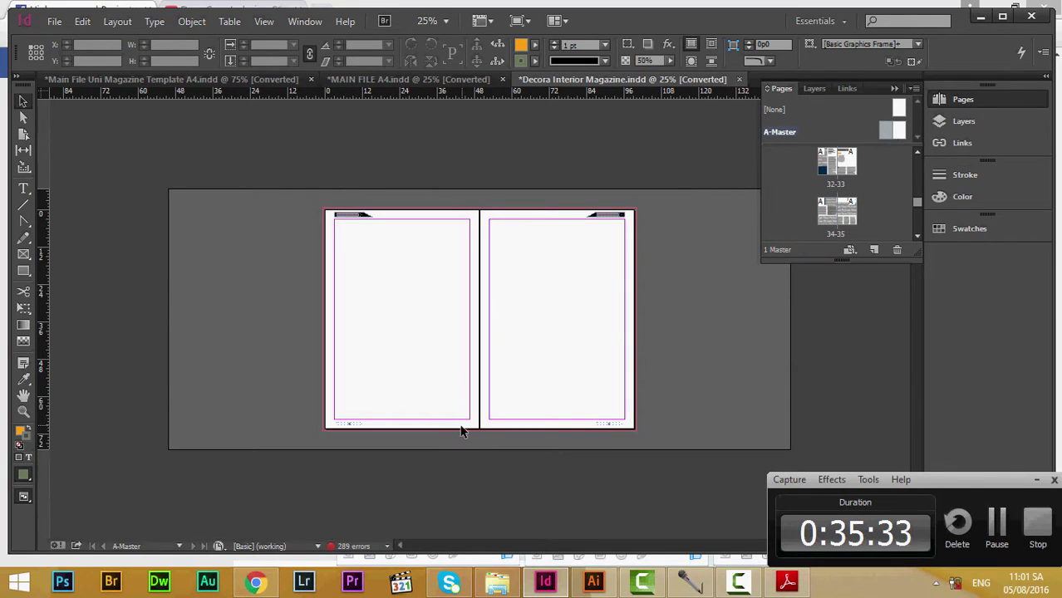
# Step: Examine the DECORA MAGAZINE header at the top of the left master page in close-up
pyautogui.press('z')
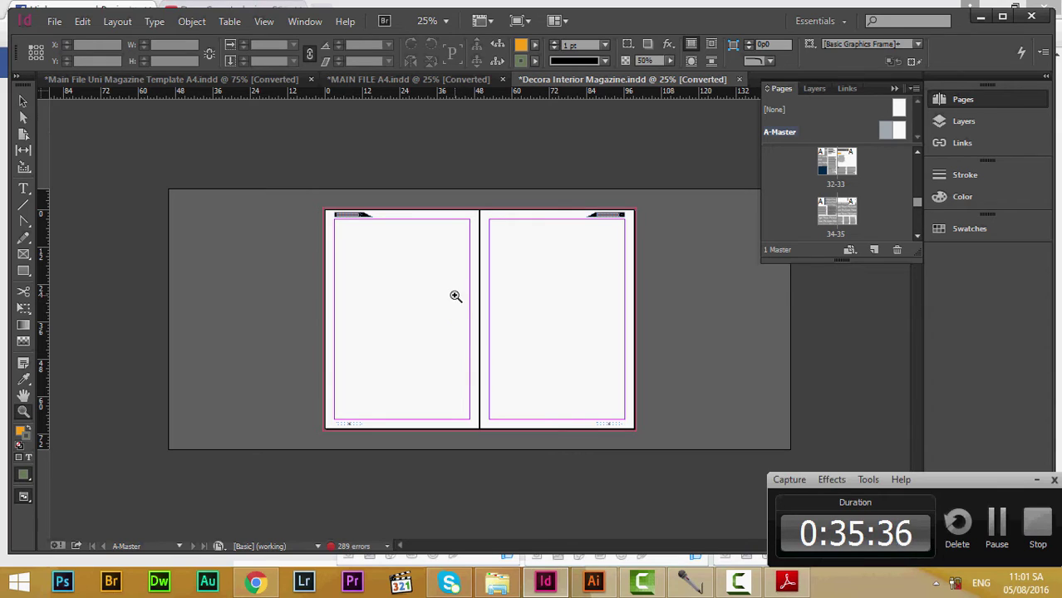
pyautogui.click(446, 276)
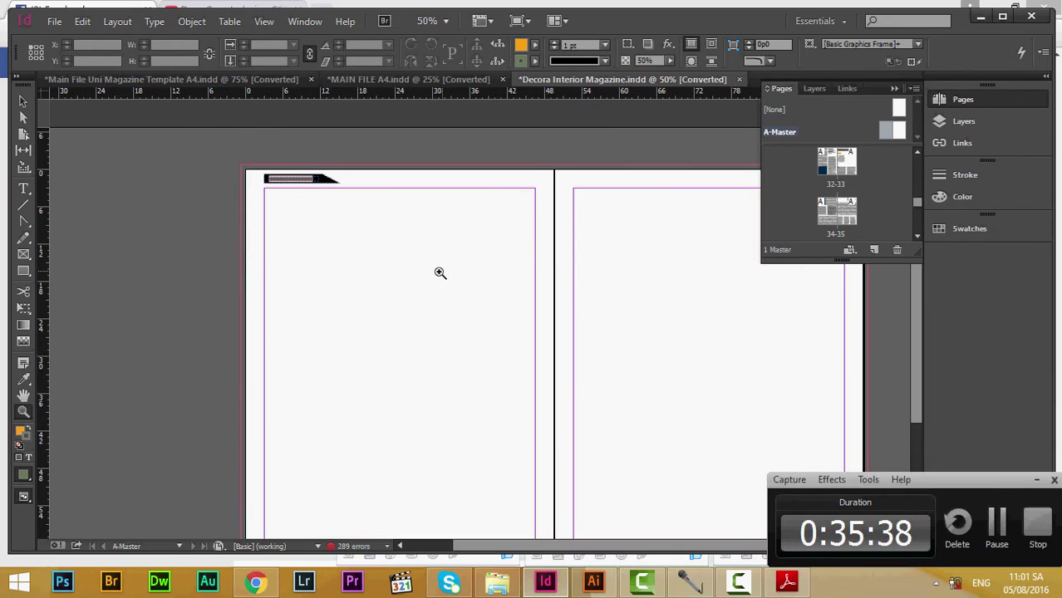
pyautogui.moveTo(297, 177); pyautogui.dragTo(316, 184)
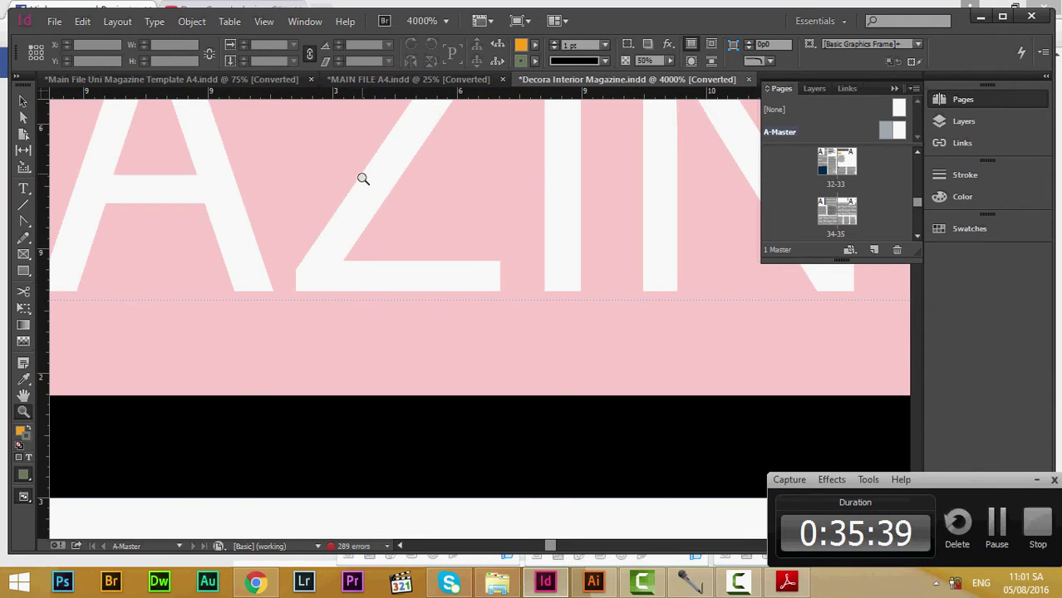
pyautogui.keyDown('alt'); pyautogui.click(356, 220); pyautogui.keyUp('alt')
pyautogui.keyDown('alt'); pyautogui.click(355, 220); pyautogui.keyUp('alt')
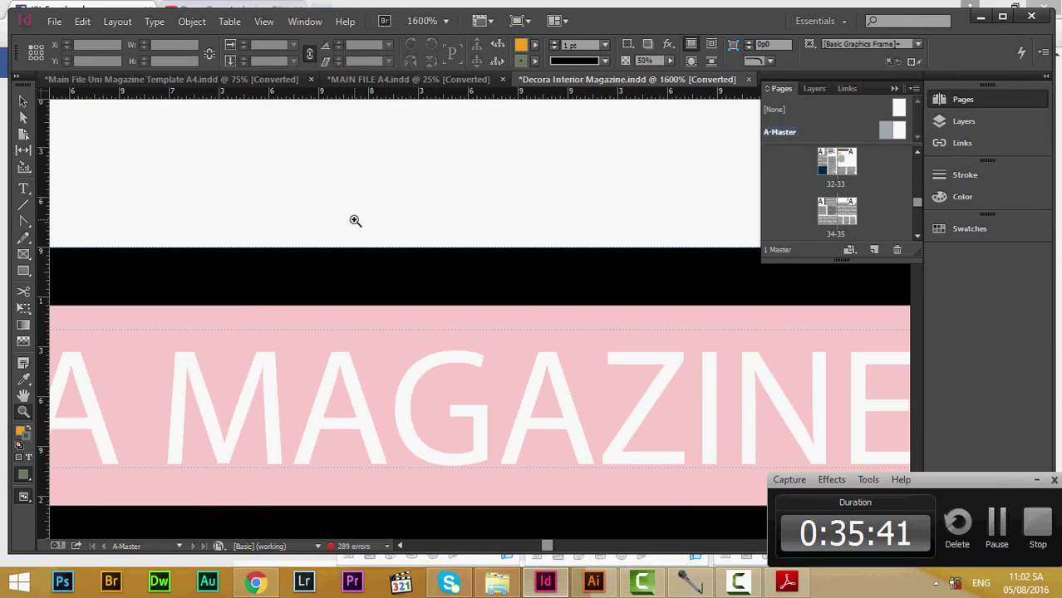
pyautogui.keyDown('alt'); pyautogui.click(355, 220); pyautogui.keyUp('alt')
pyautogui.keyDown('alt'); pyautogui.click(355, 220); pyautogui.keyUp('alt')
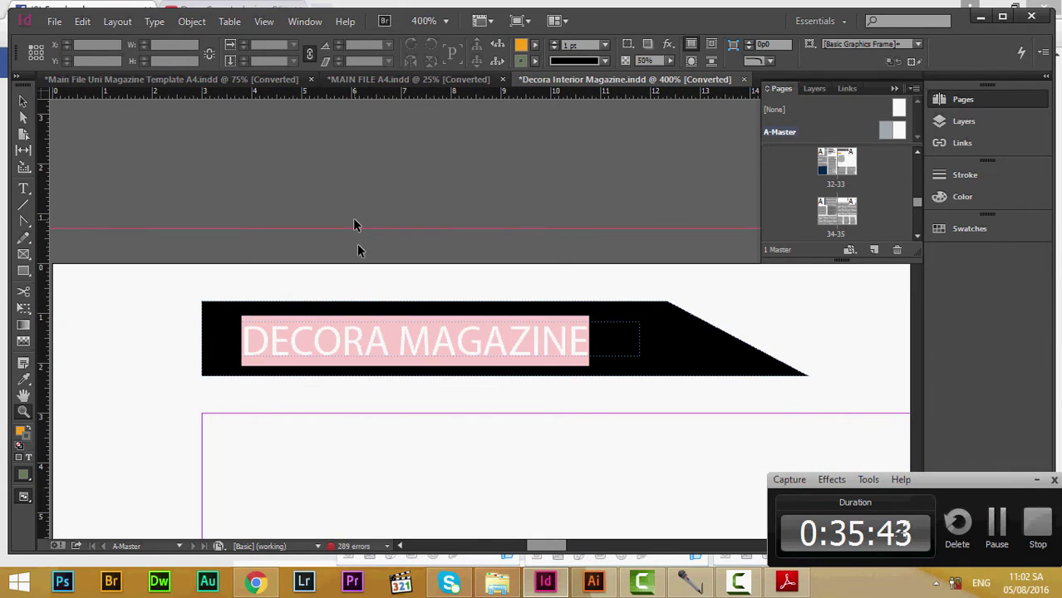
pyautogui.keyDown('alt'); pyautogui.click(553, 501); pyautogui.keyUp('alt')
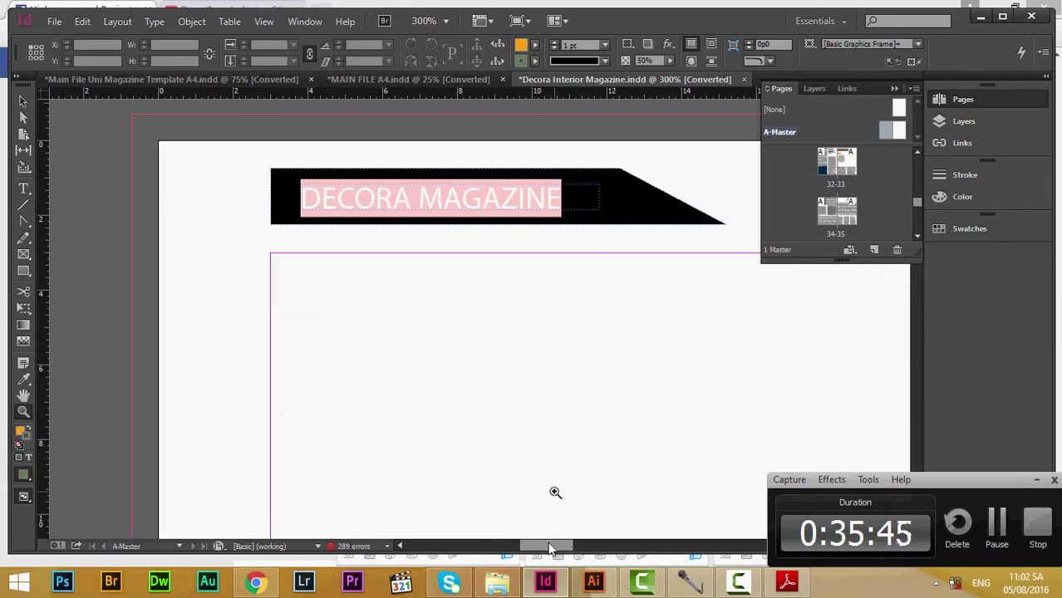
pyautogui.moveTo(549, 548); pyautogui.dragTo(545, 546)
pyautogui.scroll(-2, 829, 214)
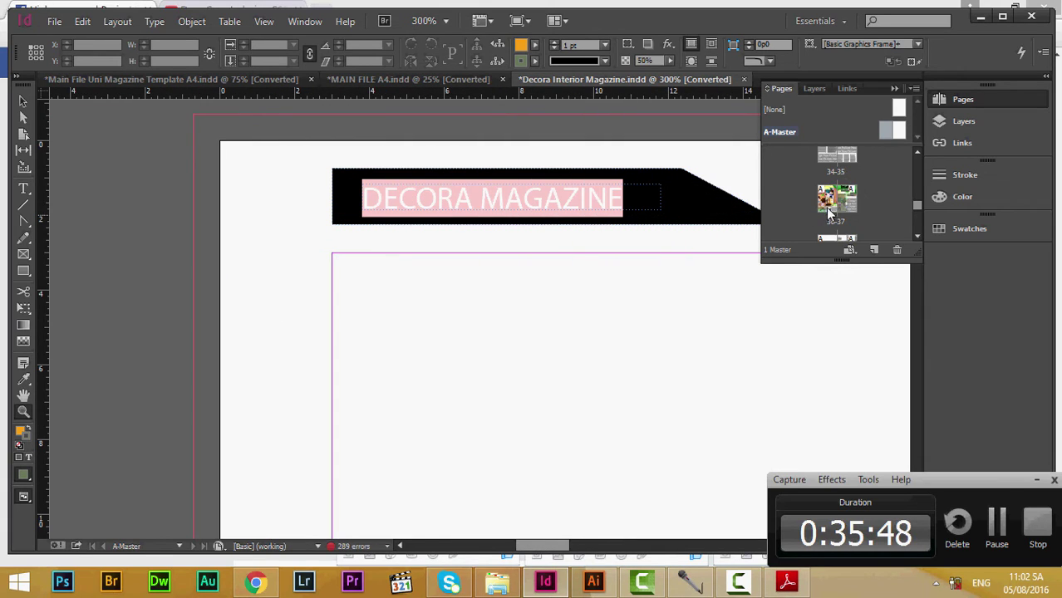
pyautogui.scroll(2, 834, 210)
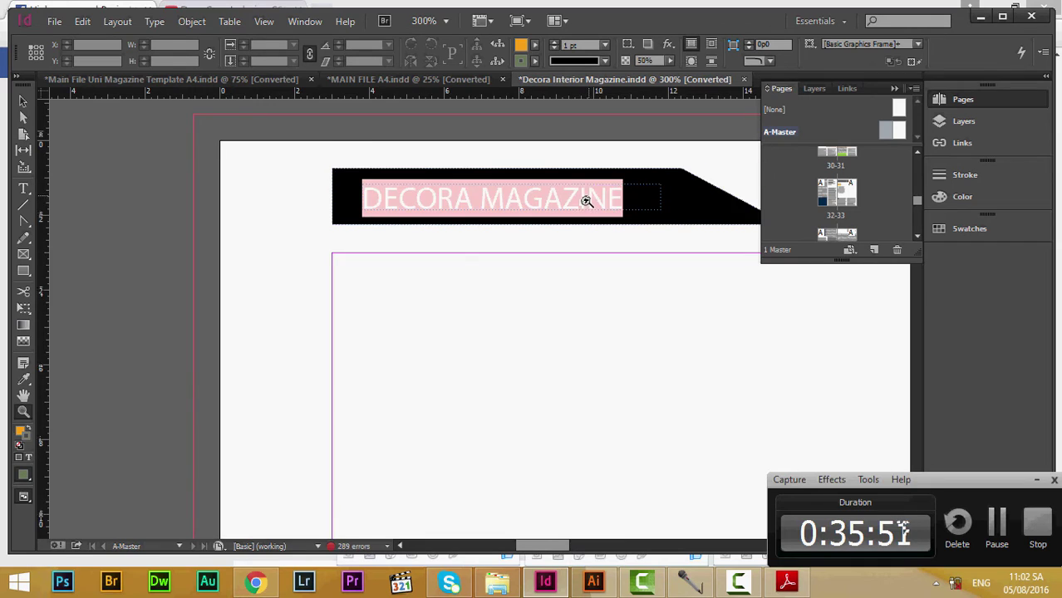
# Step: Examine the page number marker at the foot of the left master page
pyautogui.scroll(-5, 581, 201)
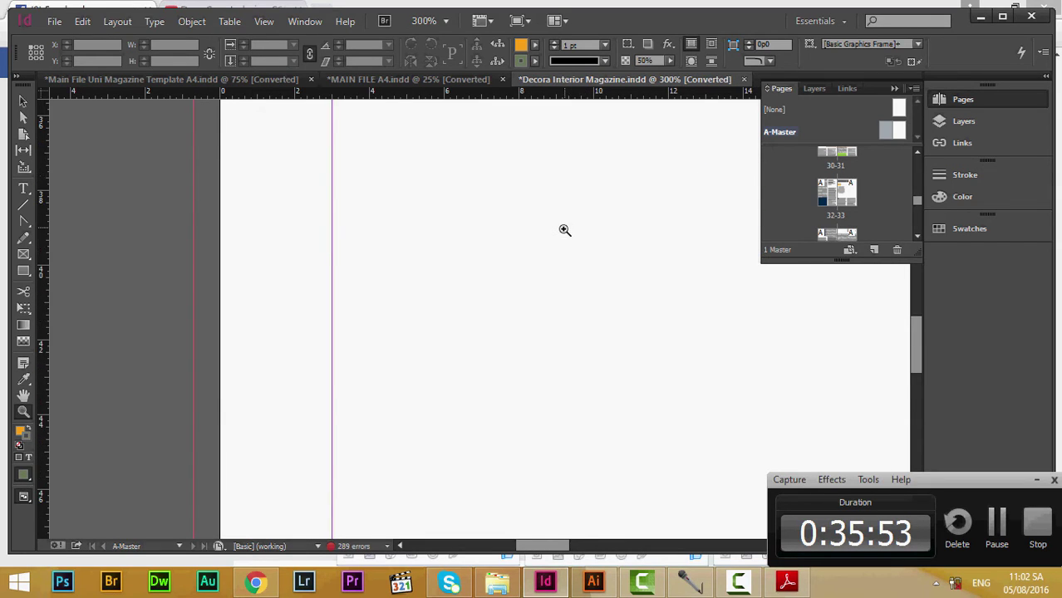
pyautogui.hotkey('ctrl', '-')
pyautogui.scroll(-4, 665, 378)
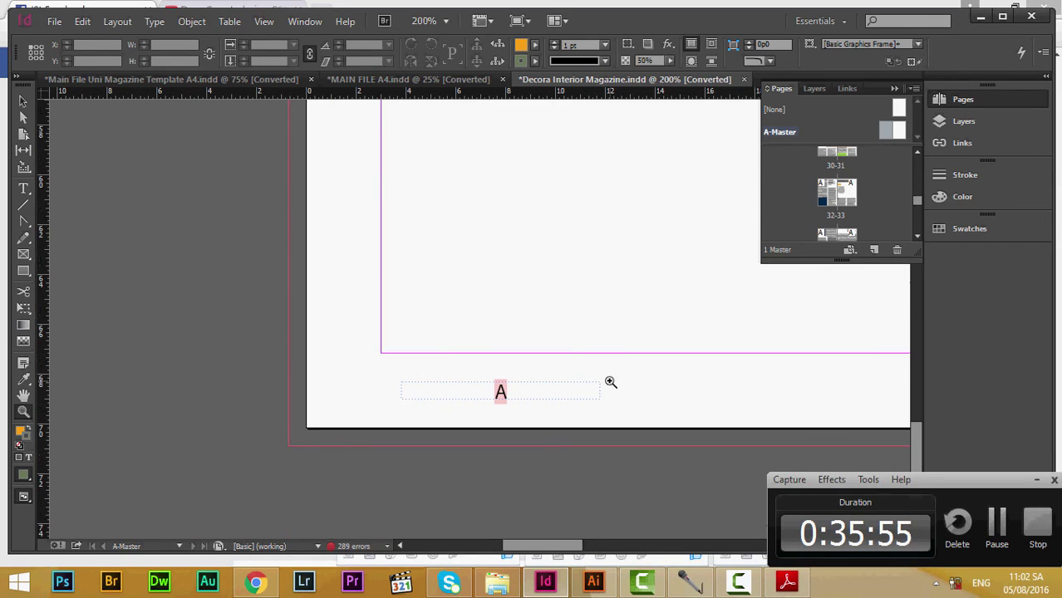
# Step: Examine the headers and page number markers across both pages of the A-Master spread
pyautogui.scroll(-1, 611, 382)
pyautogui.moveTo(558, 547); pyautogui.dragTo(723, 501)
pyautogui.scroll(6, 594, 209)
pyautogui.scroll(-1, 594, 213)
pyautogui.scroll(6, 594, 213)
pyautogui.hotkey('ctrl', '-')
pyautogui.hotkey('ctrl', '-')
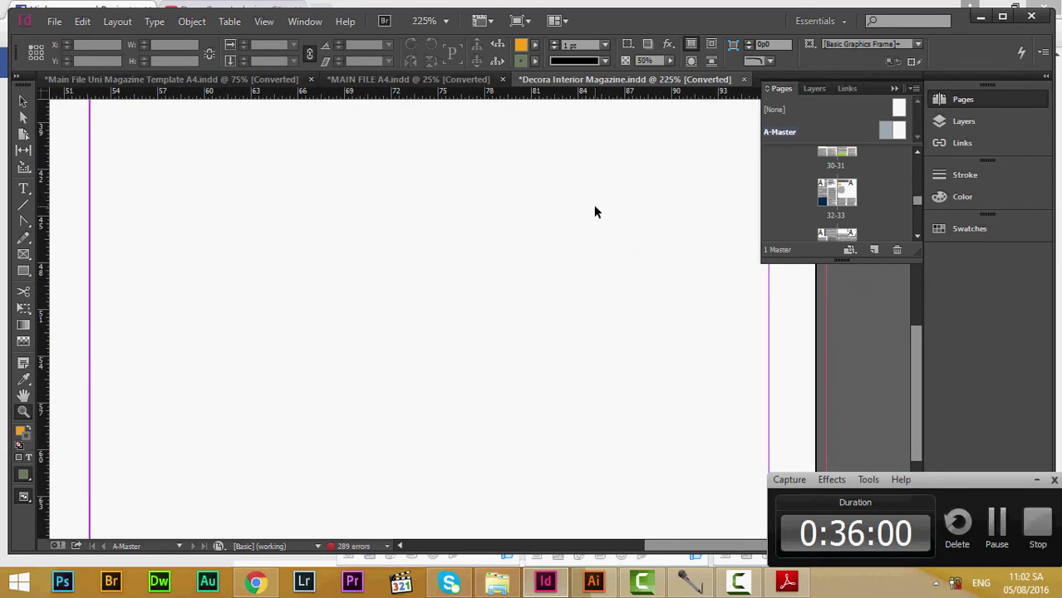
pyautogui.scroll(-5, 596, 209)
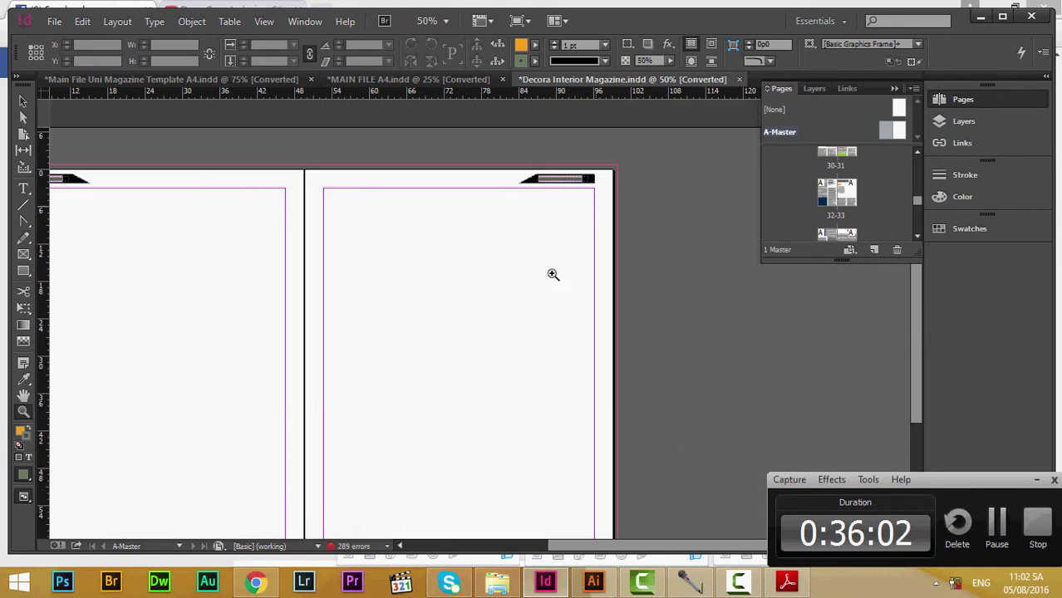
pyautogui.moveTo(576, 546); pyautogui.dragTo(506, 555)
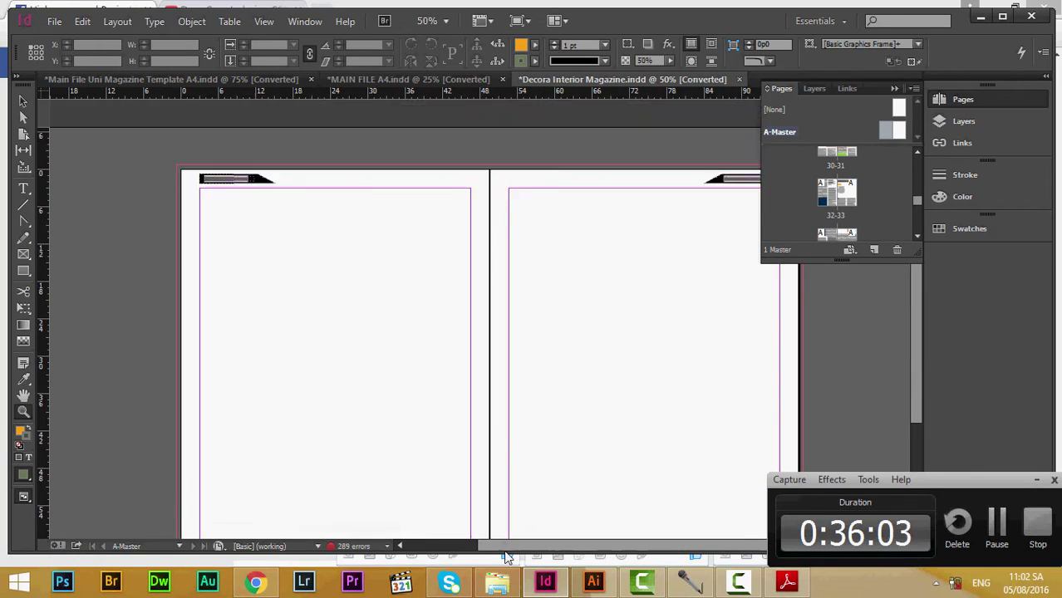
pyautogui.scroll(-3, 560, 280)
pyautogui.scroll(1, 854, 180)
# Step: Look through the thumbnails of pages using A-Master, and review the master spread's headers and foot page numbers
pyautogui.rightClick(875, 184)
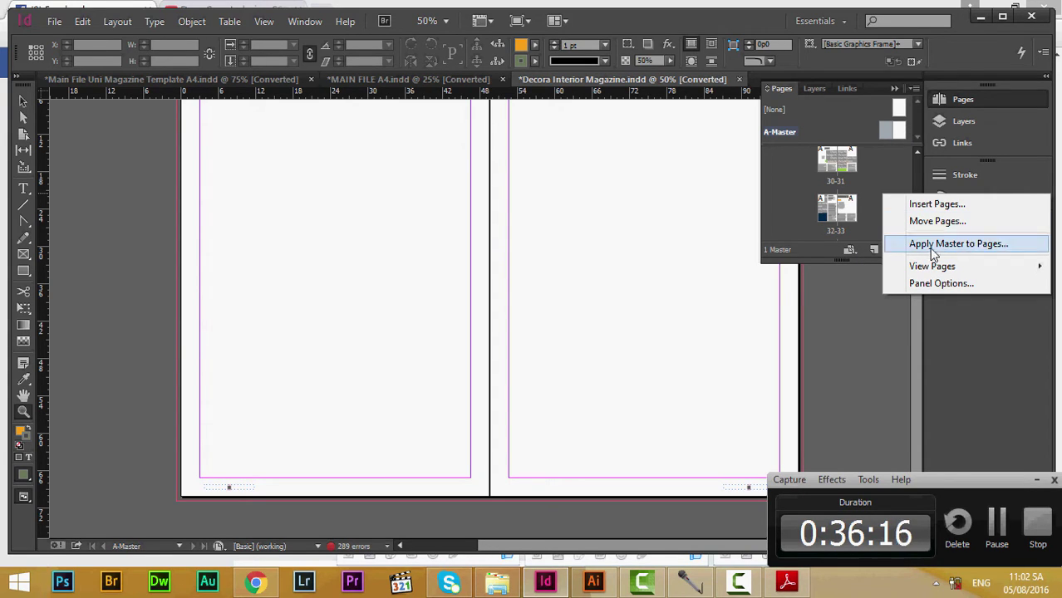
pyautogui.click(847, 166)
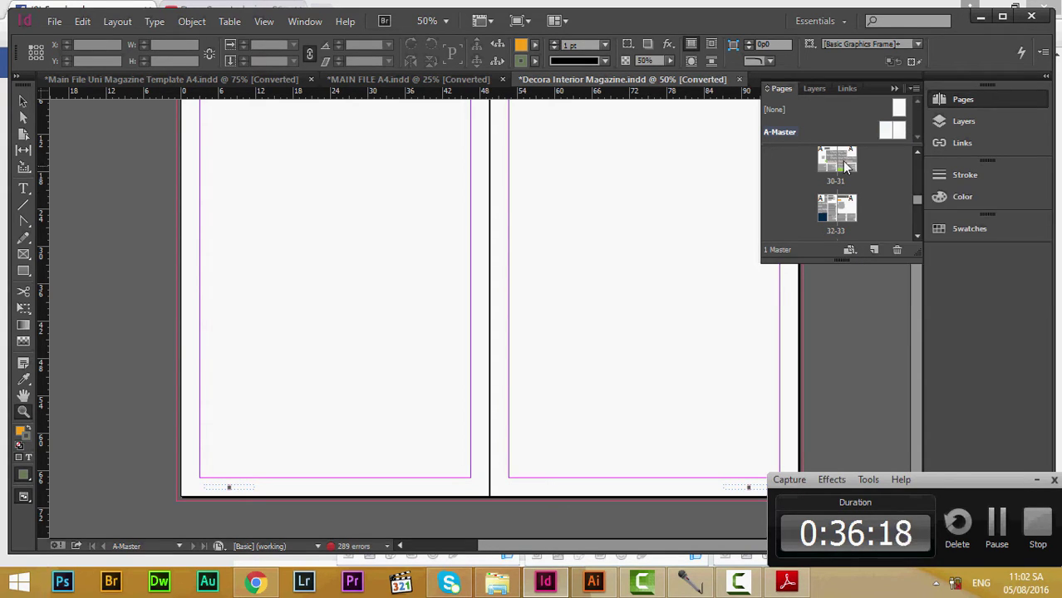
pyautogui.scroll(5, 835, 179)
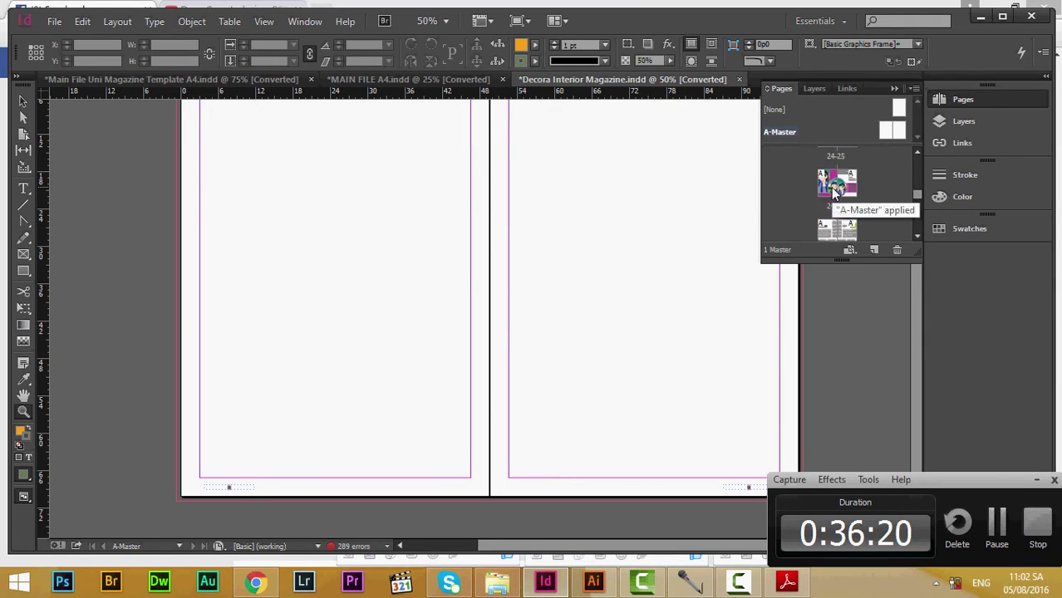
pyautogui.scroll(2, 835, 191)
pyautogui.scroll(2, 316, 204)
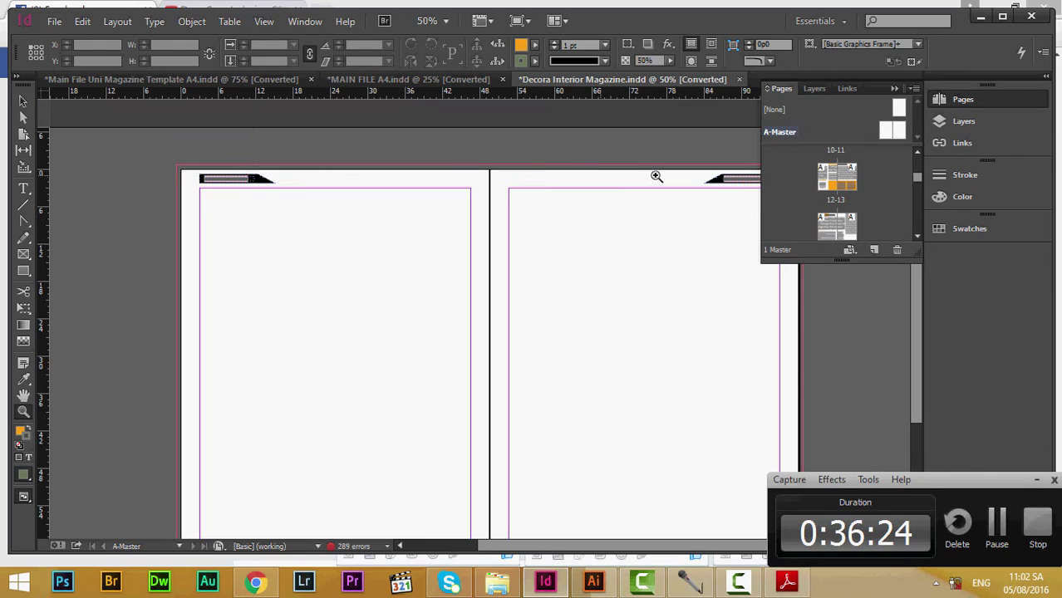
pyautogui.scroll(-3, 486, 346)
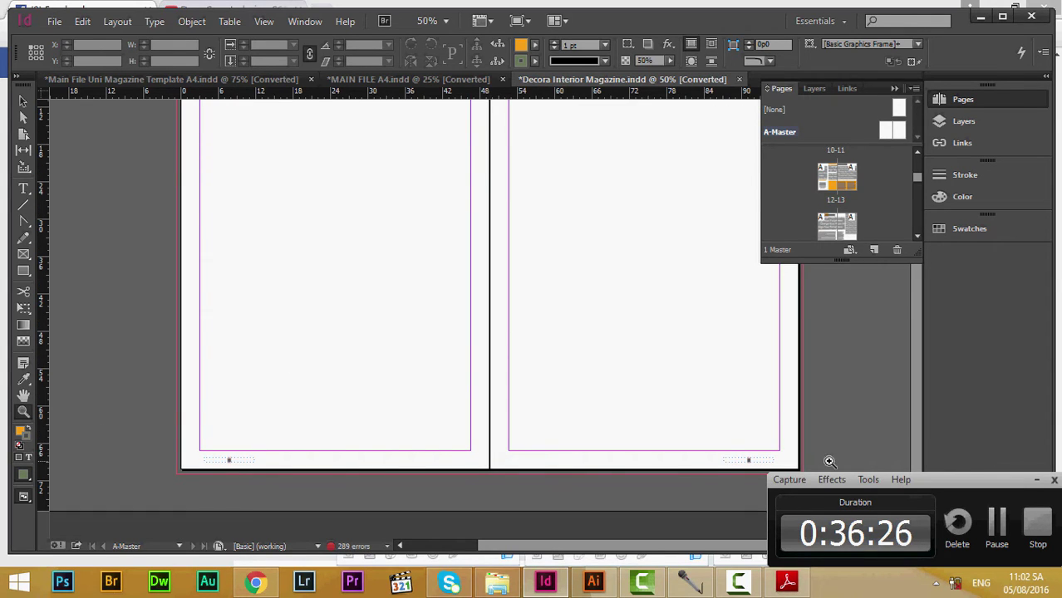
pyautogui.scroll(3, 219, 343)
pyautogui.scroll(3, 856, 178)
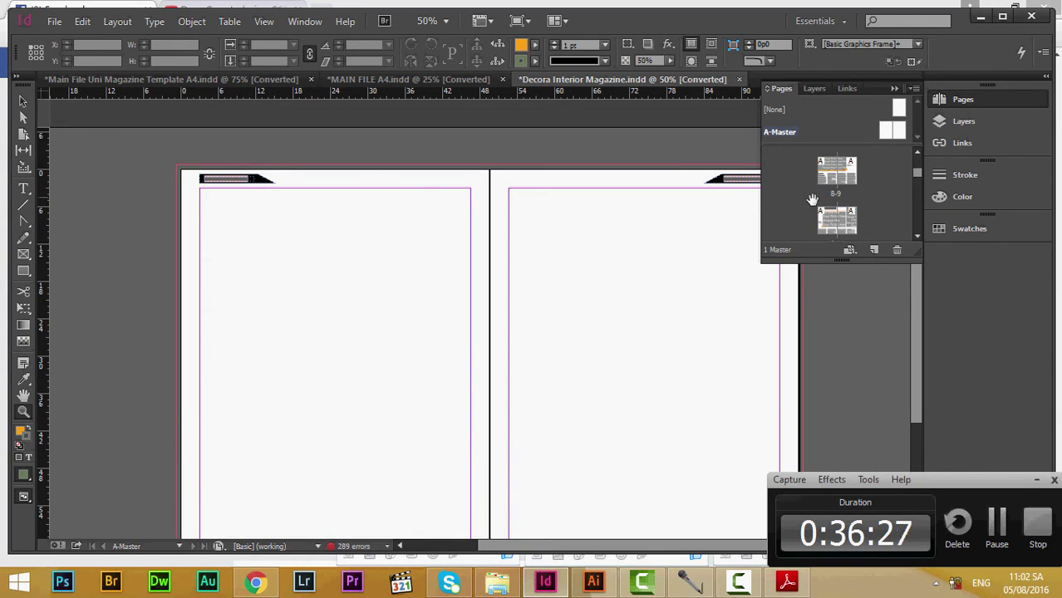
# Step: Open spreads 8-9 and 14-15 and examine the master header and page numbers on the spreads around them
pyautogui.doubleClick(836, 173)
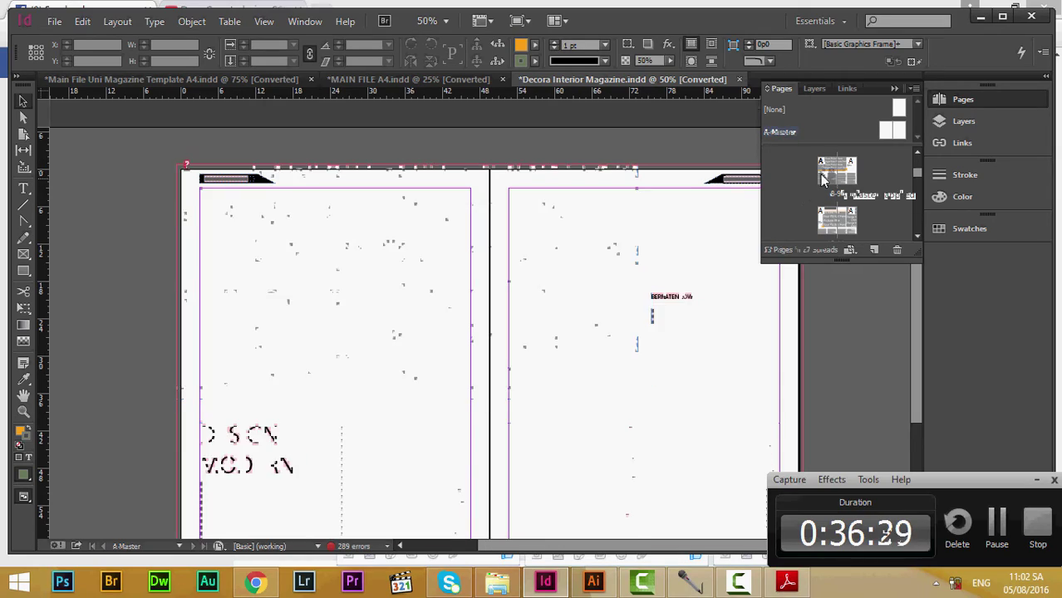
pyautogui.scroll(-15, 587, 233)
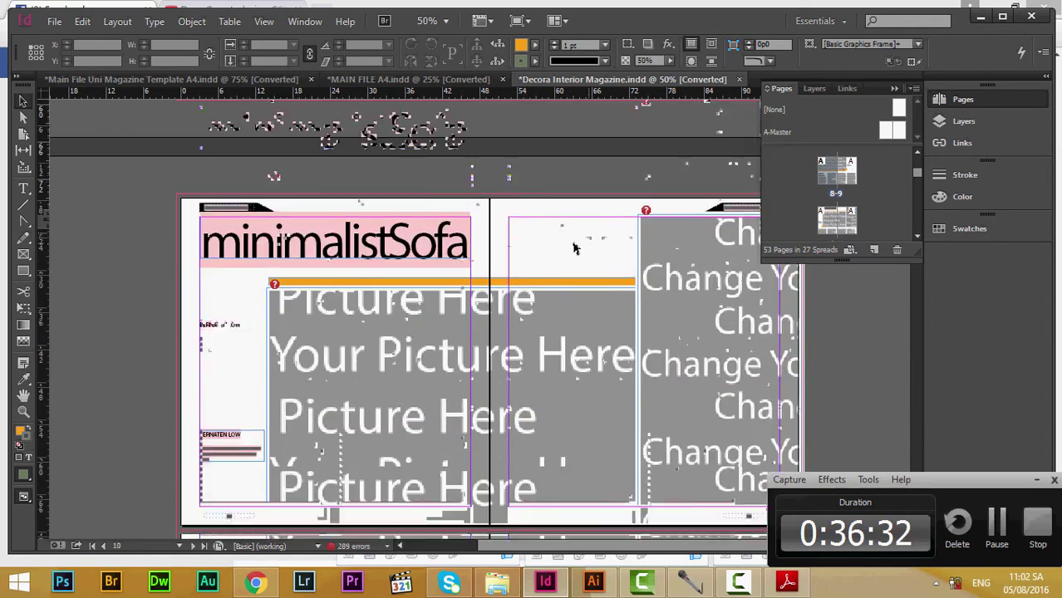
pyautogui.scroll(-5, 573, 247)
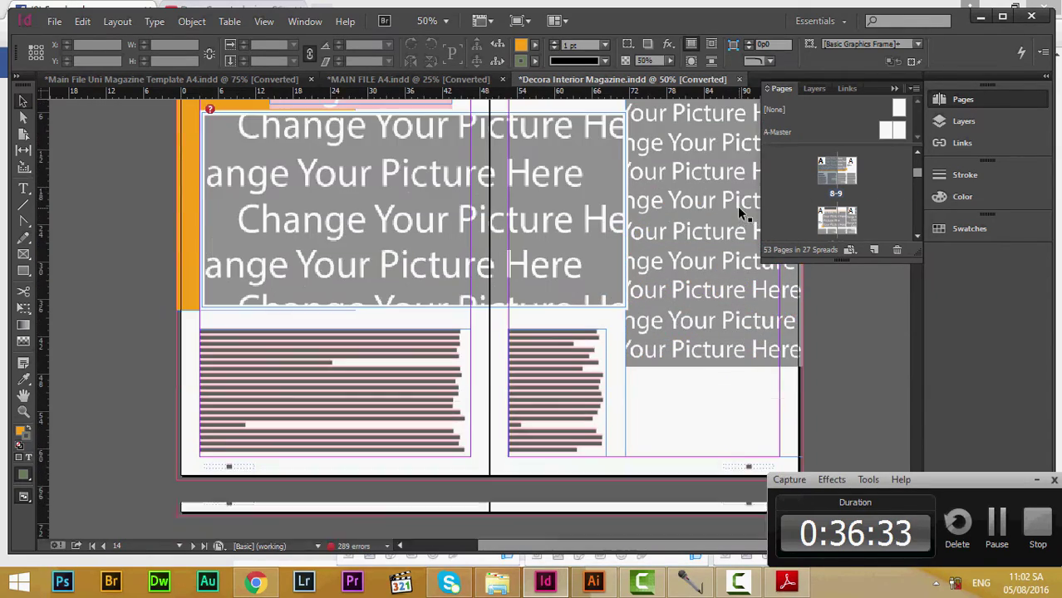
pyautogui.scroll(-2, 834, 192)
pyautogui.doubleClick(834, 192)
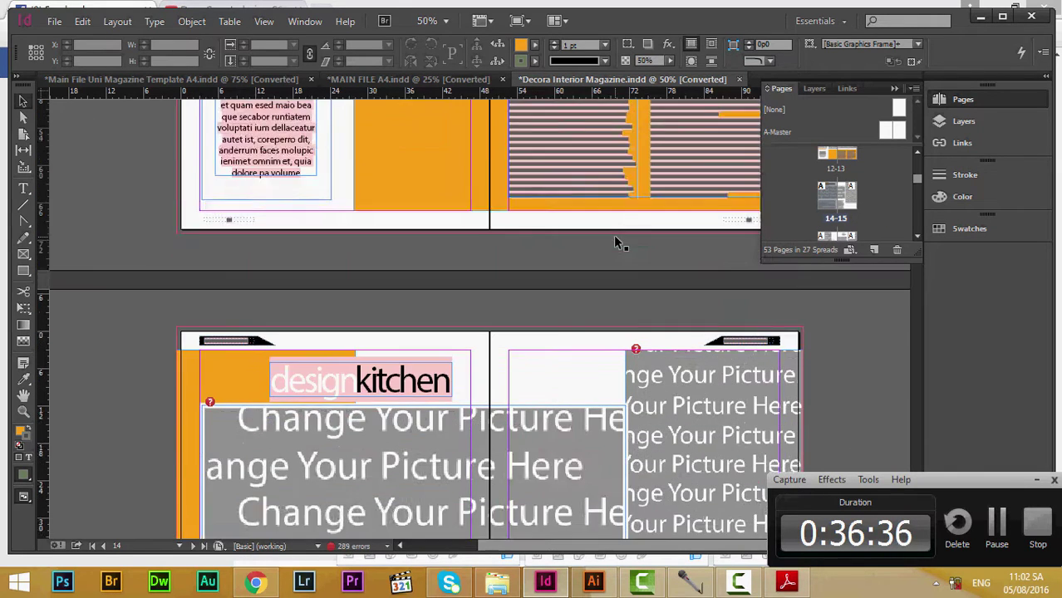
pyautogui.scroll(-1, 840, 208)
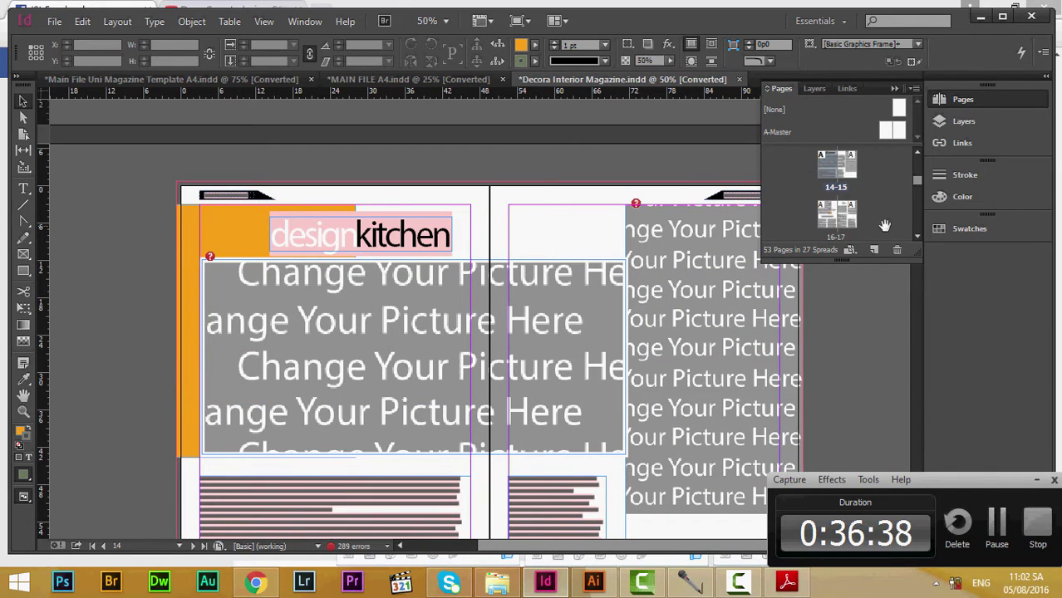
# Step: Open spread 16-17 and examine the page numbers and headers on it and the spreads that follow
pyautogui.doubleClick(847, 207)
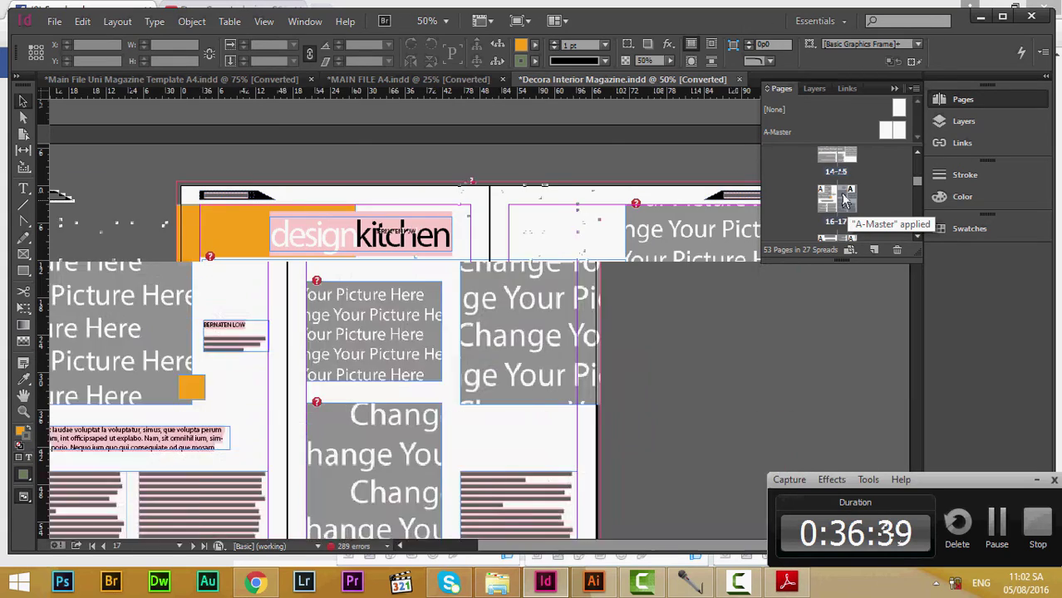
pyautogui.scroll(-5, 540, 431)
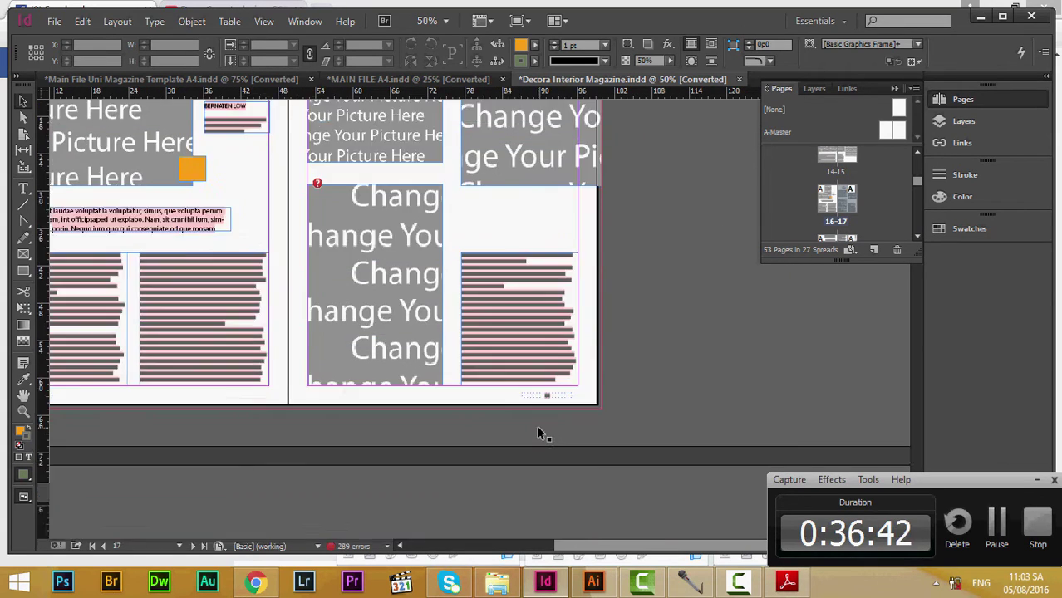
pyautogui.scroll(2, 541, 431)
pyautogui.moveTo(625, 536); pyautogui.dragTo(469, 542)
pyautogui.scroll(-15, 474, 472)
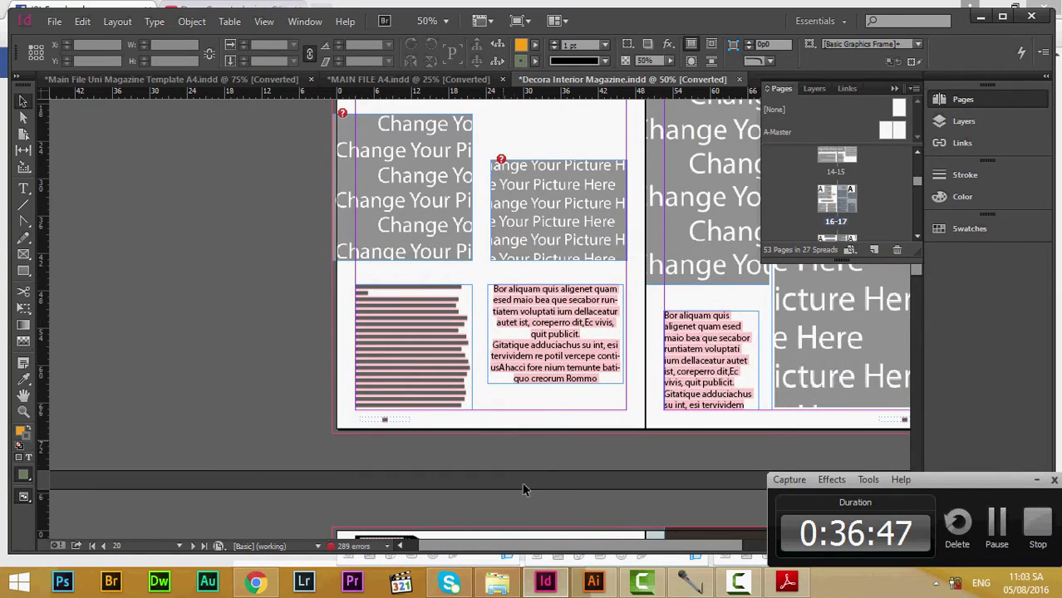
pyautogui.scroll(-6, 522, 482)
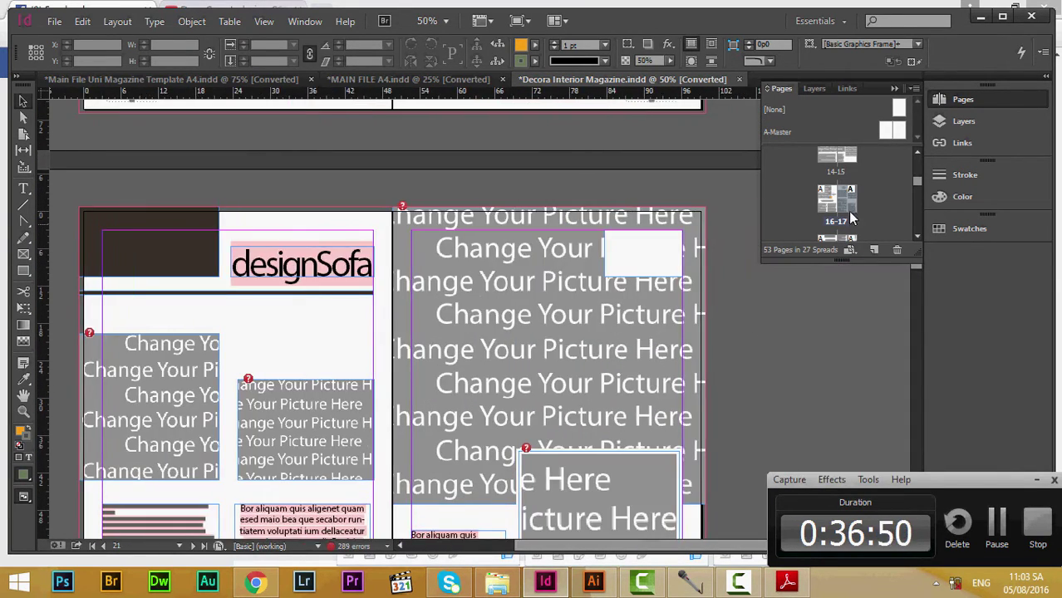
pyautogui.scroll(2, 882, 131)
# Step: Return to the A-Master spread and view its left page from header to page number
pyautogui.doubleClick(887, 130)
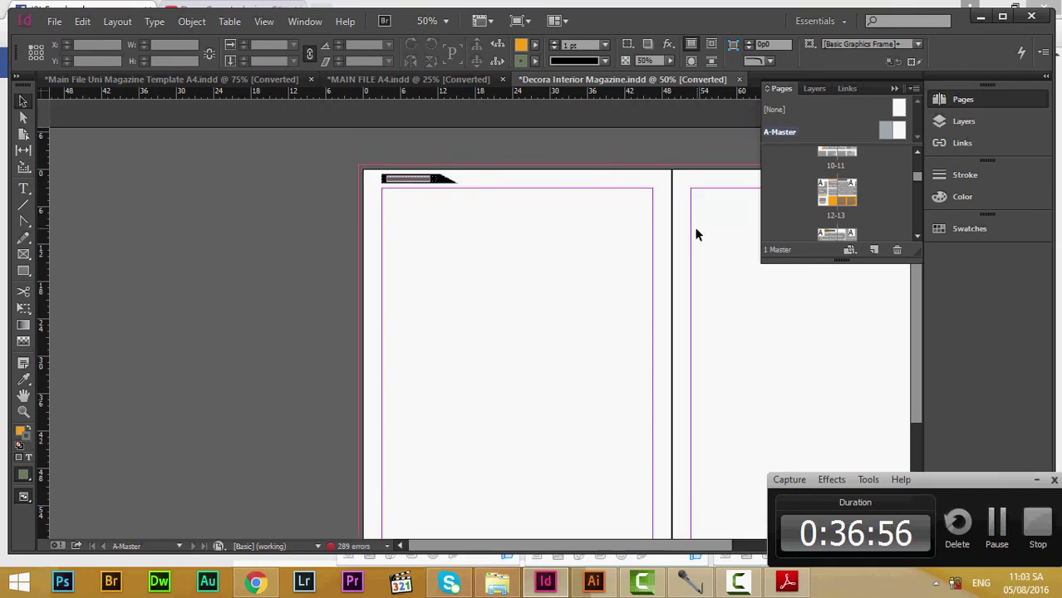
pyautogui.scroll(-3, 603, 452)
pyautogui.moveTo(594, 551); pyautogui.dragTo(636, 551)
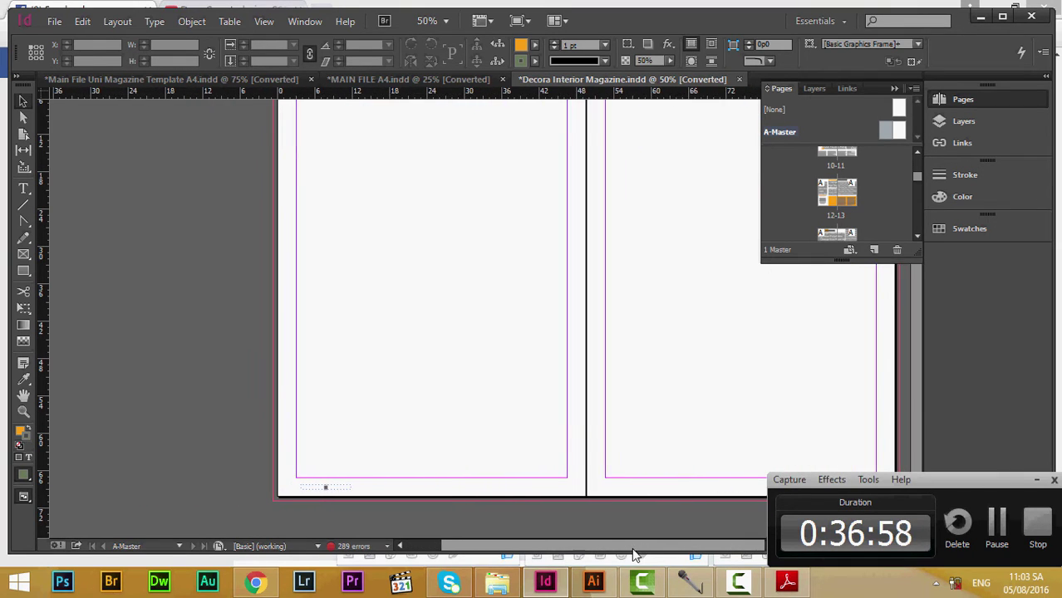
pyautogui.scroll(3, 443, 490)
pyautogui.scroll(1, 437, 482)
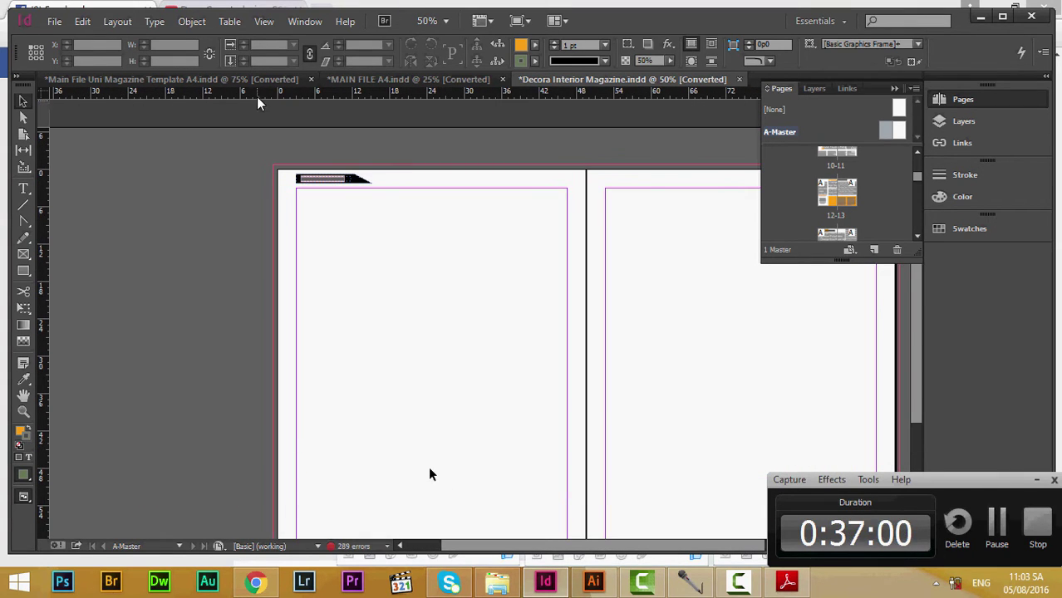
# Step: Inspect the DECORA MAGAZINE text frame in the left master page's header in close-up
pyautogui.press('z')
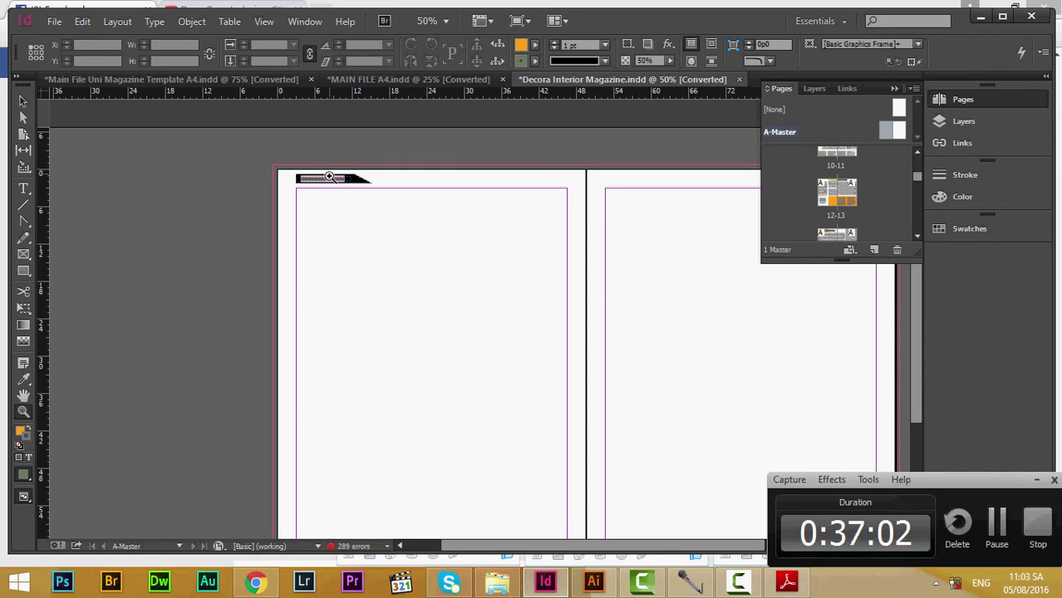
pyautogui.click(330, 174)
pyautogui.click(485, 188)
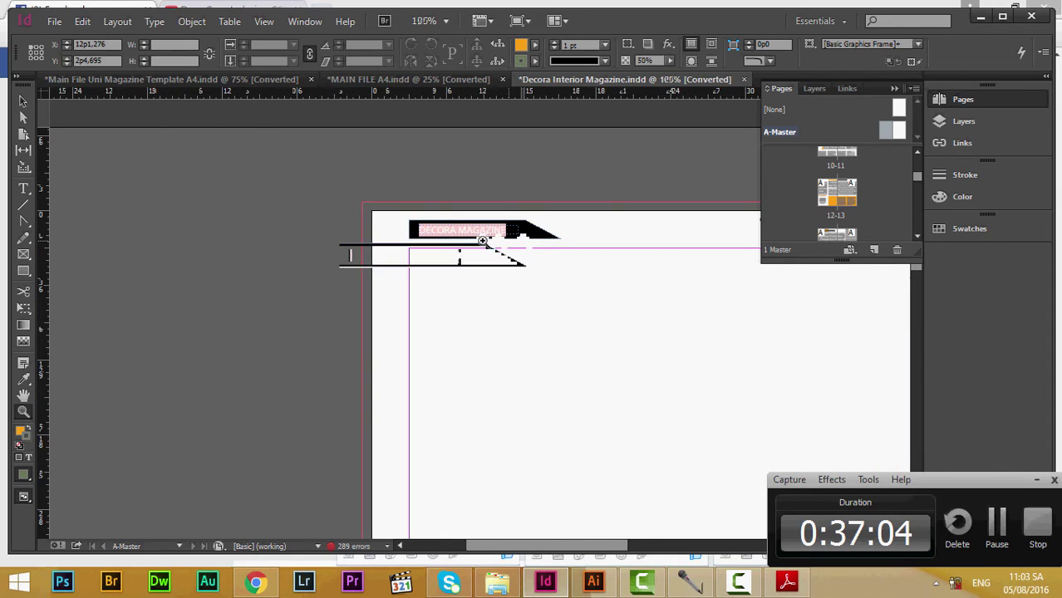
pyautogui.click(522, 241)
pyautogui.press('v')
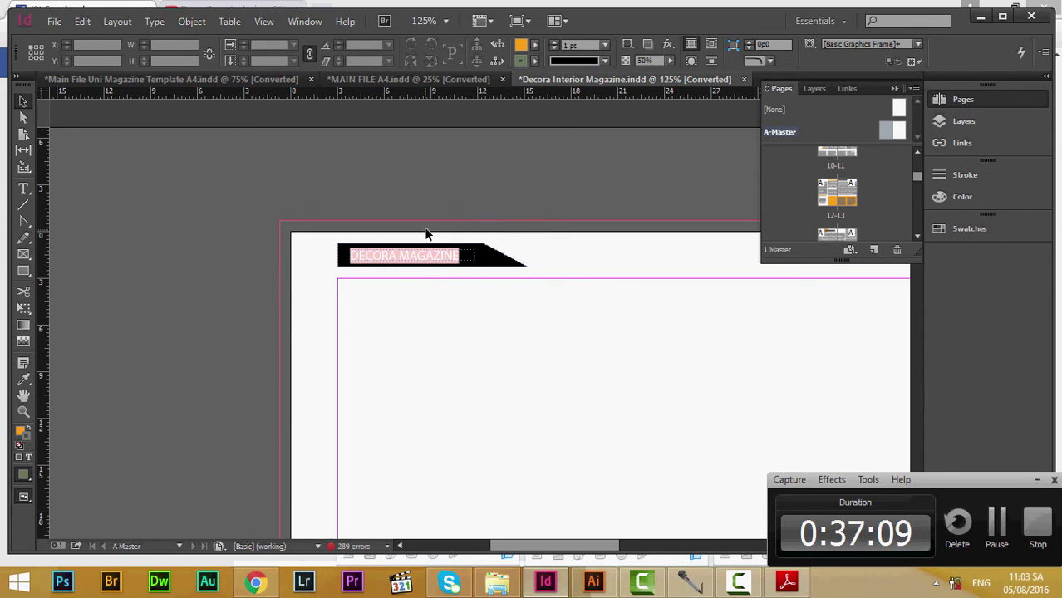
pyautogui.click(442, 254)
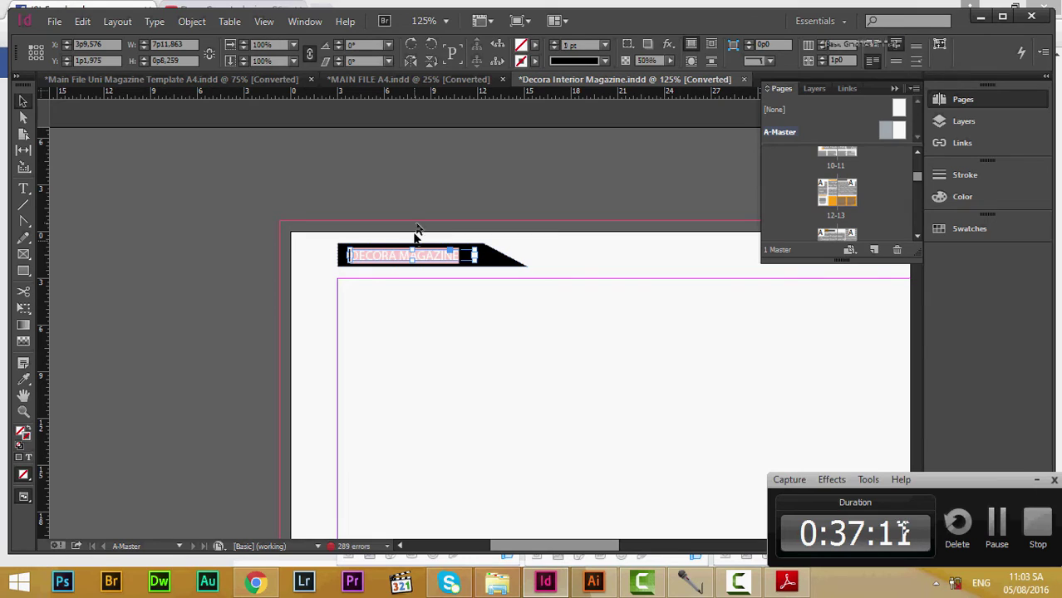
pyautogui.click(416, 230)
pyautogui.scroll(3, 851, 195)
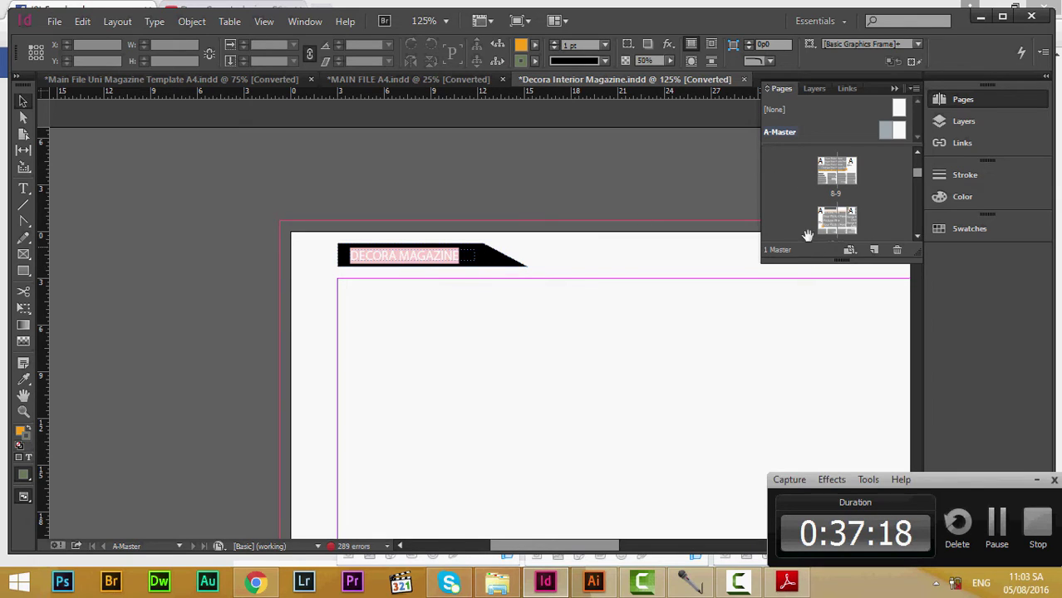
# Step: Delete the word DECORA from the left master page's header, leaving only MAGAZINE
pyautogui.doubleClick(445, 253)
pyautogui.moveTo(398, 255); pyautogui.dragTo(357, 255)
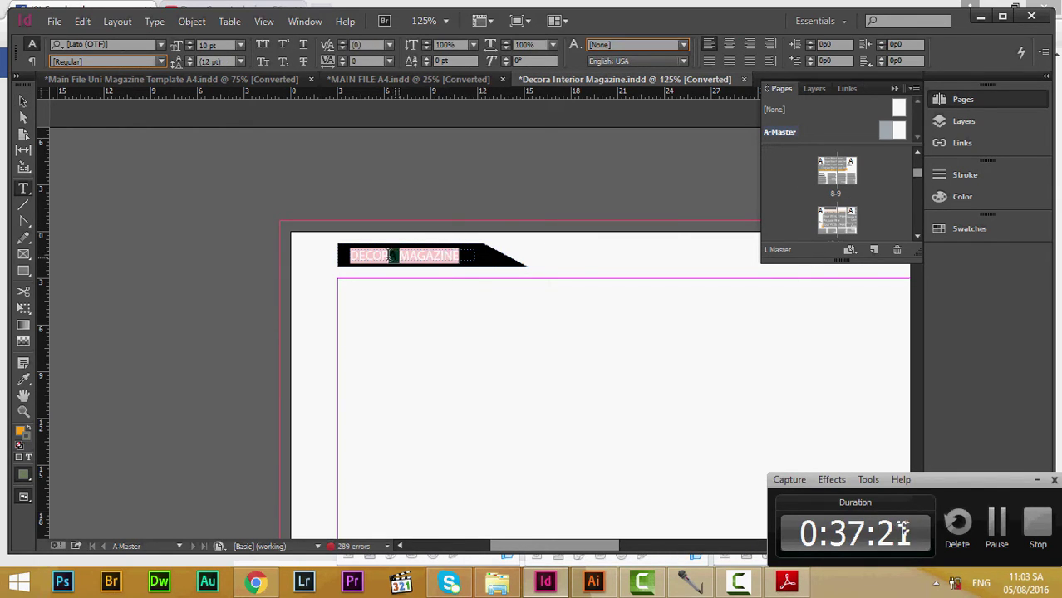
pyautogui.press('BackSpace')
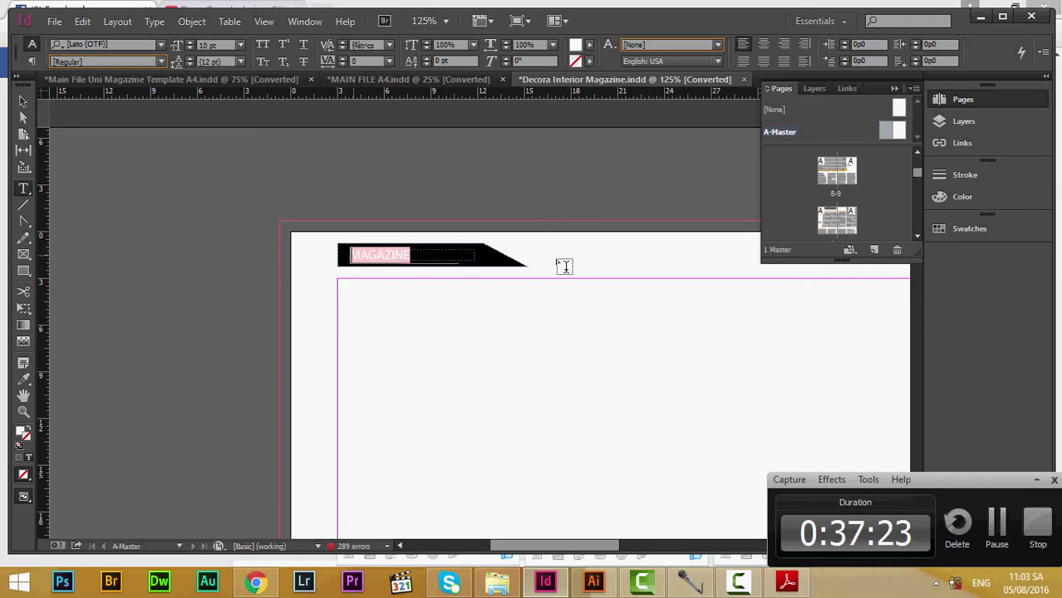
pyautogui.press('Escape')
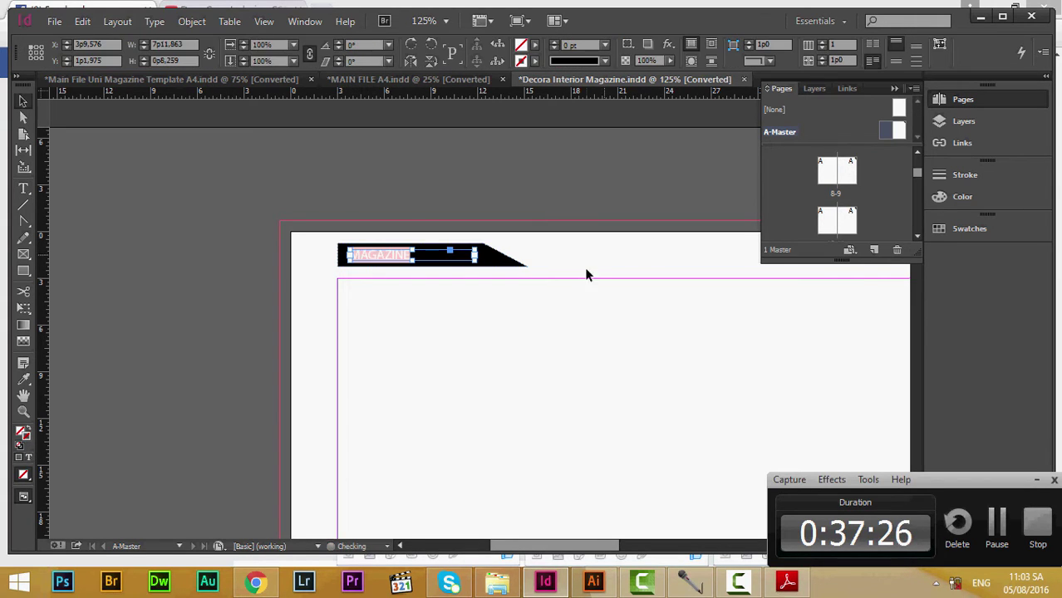
pyautogui.click(586, 273)
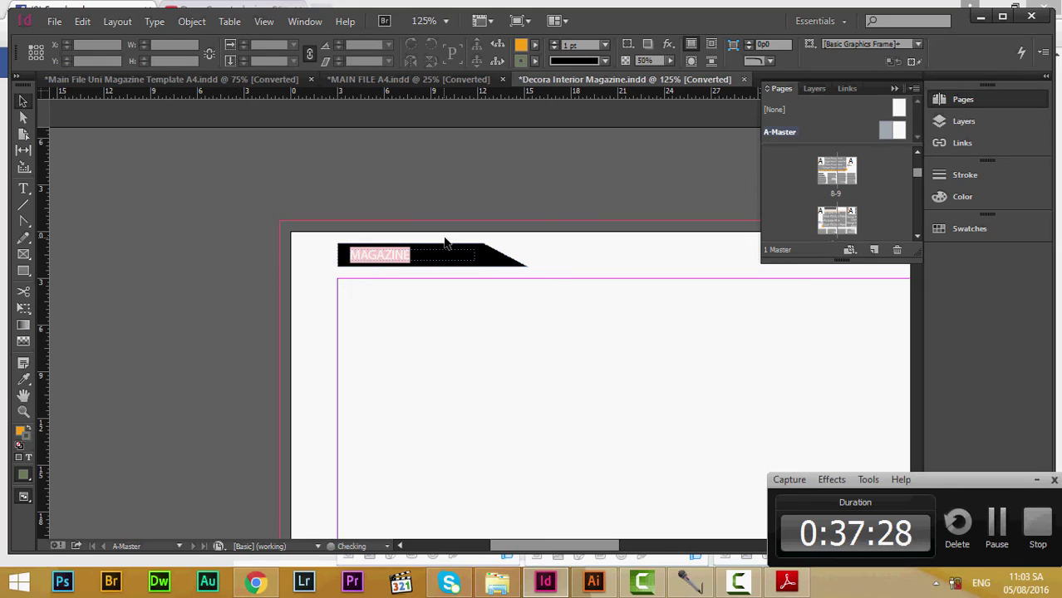
# Step: Open spreads 10-11 and 14-15 to check the edited header text on their left pages
pyautogui.click(832, 176)
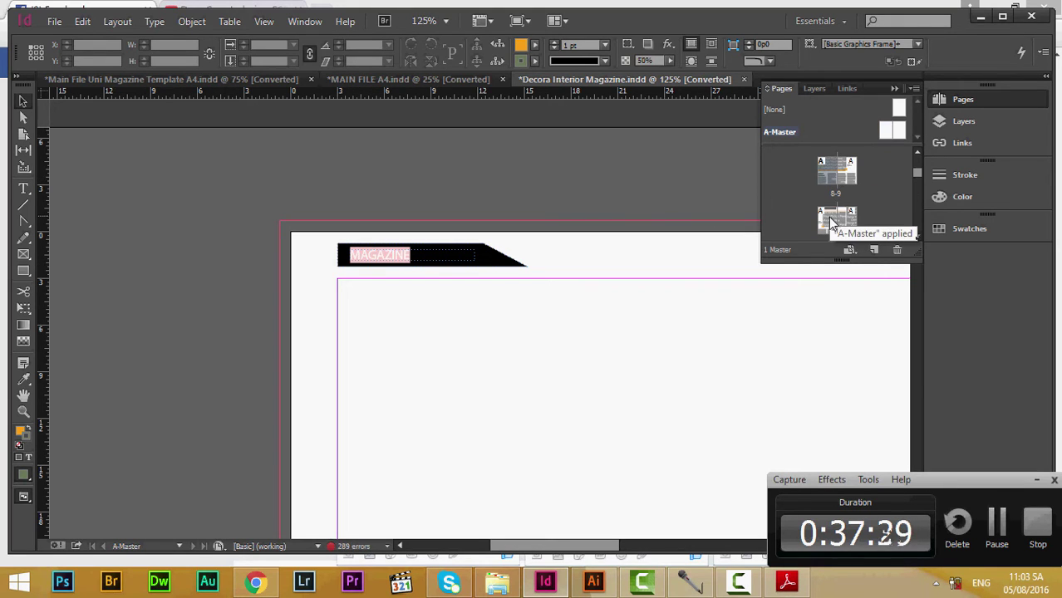
pyautogui.doubleClick(834, 218)
pyautogui.scroll(-1, 803, 184)
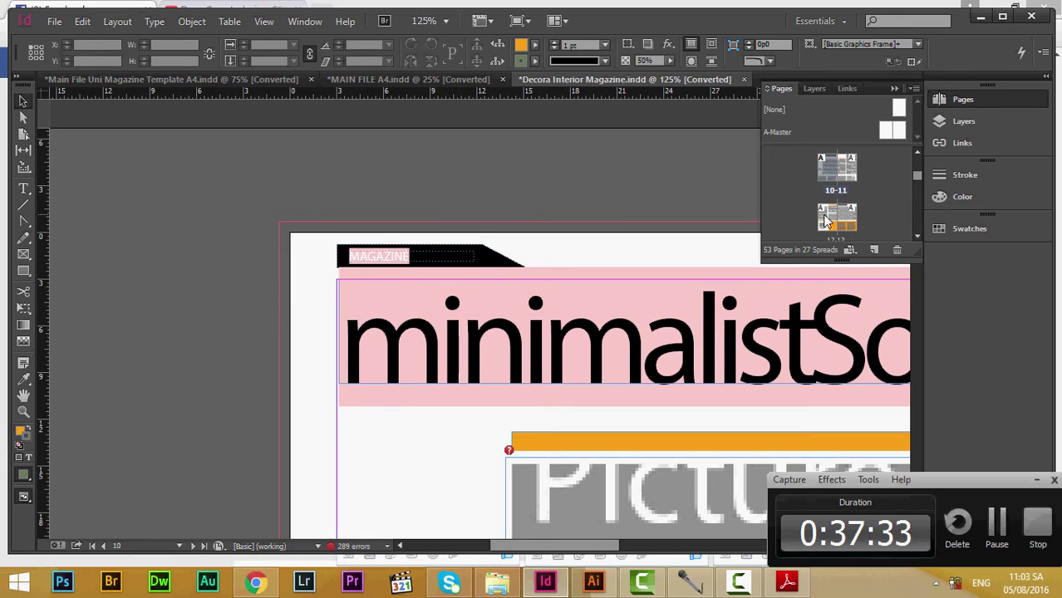
pyautogui.doubleClick(825, 218)
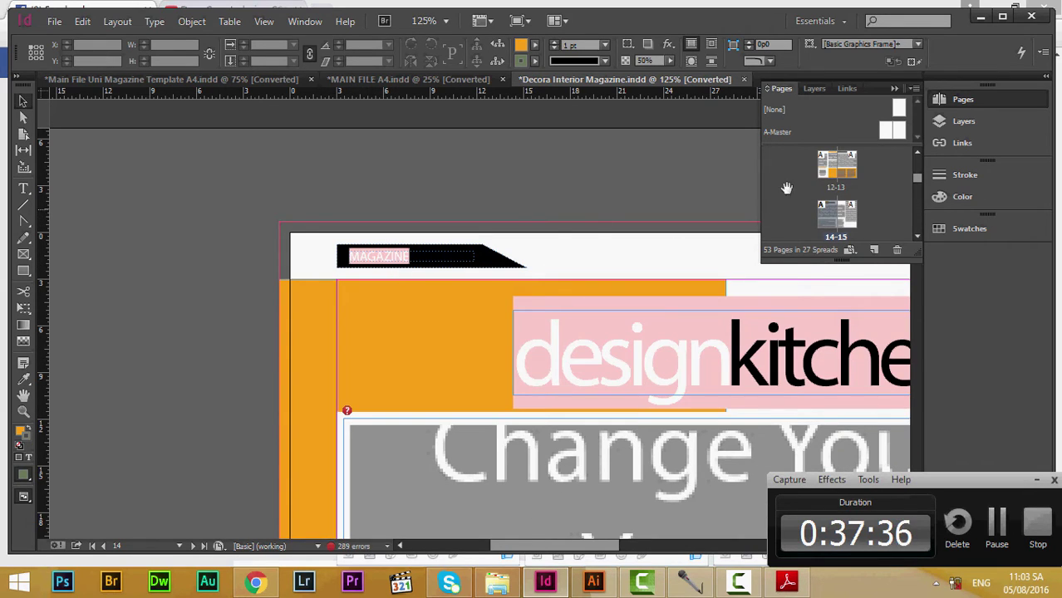
# Step: Return to the left A-Master page and undo the deletion of DECORA from its header text
pyautogui.doubleClick(886, 143)
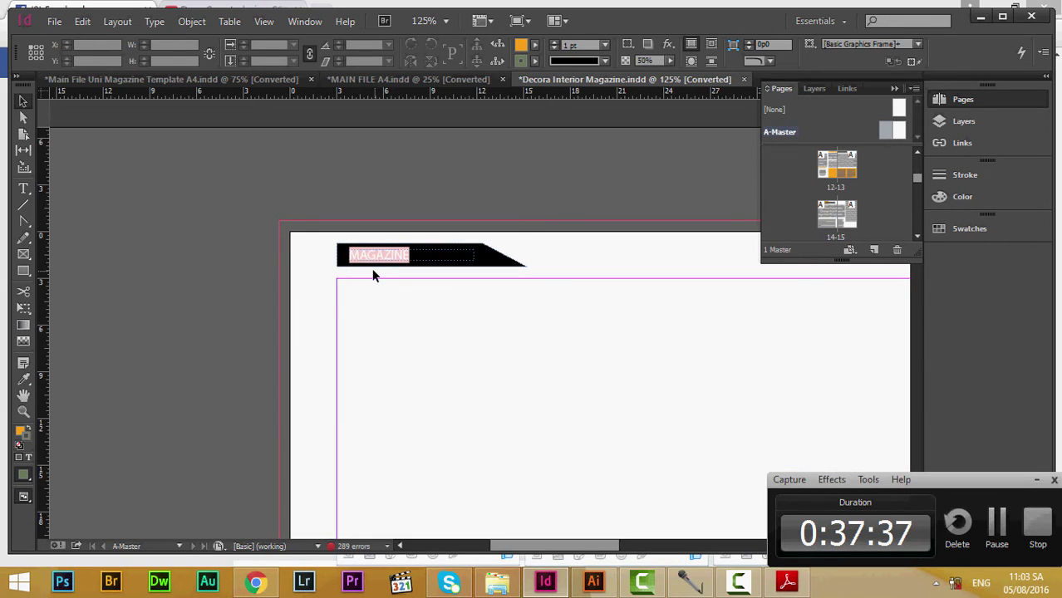
pyautogui.click(419, 258)
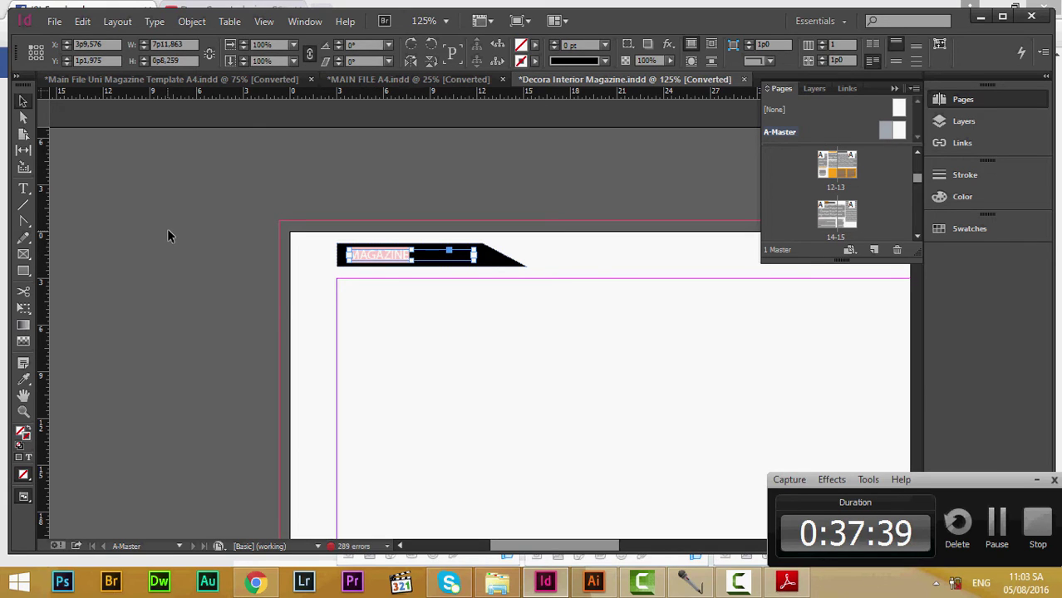
pyautogui.press('t')
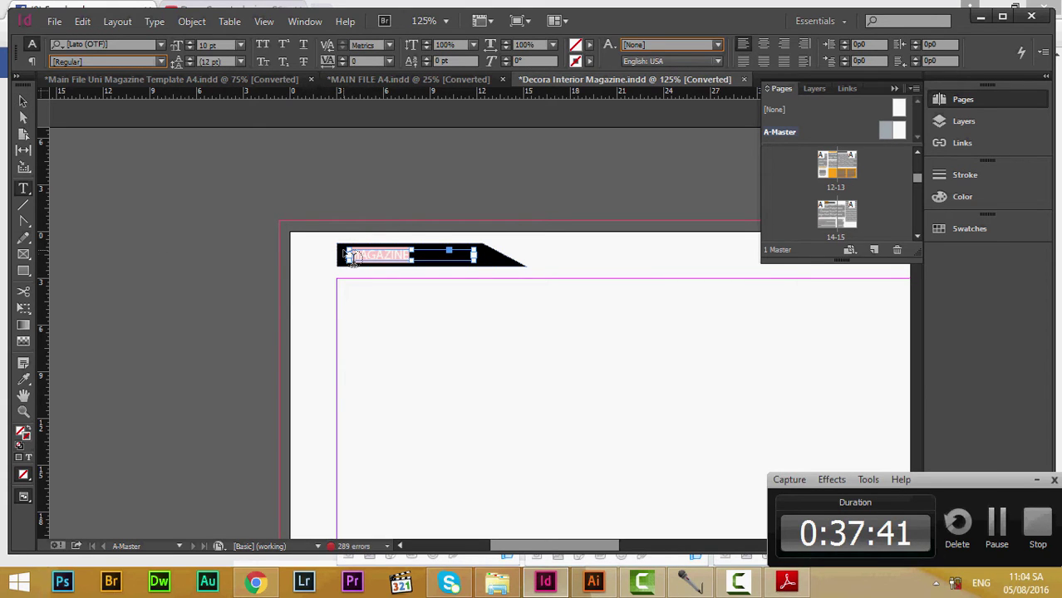
pyautogui.moveTo(353, 256); pyautogui.dragTo(405, 254)
pyautogui.click(428, 255)
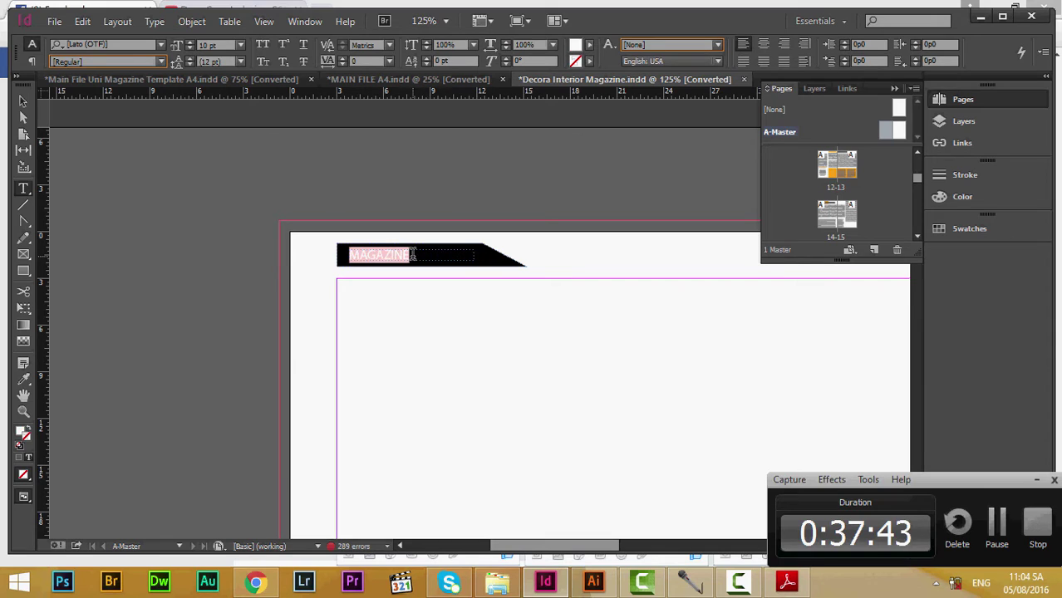
pyautogui.press('Escape')
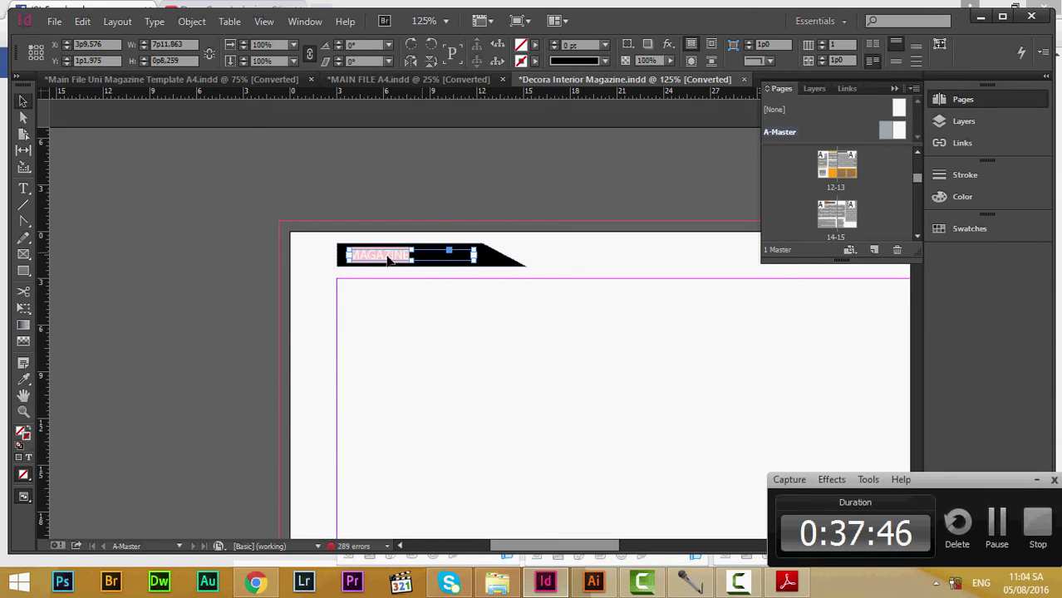
pyautogui.doubleClick(404, 255)
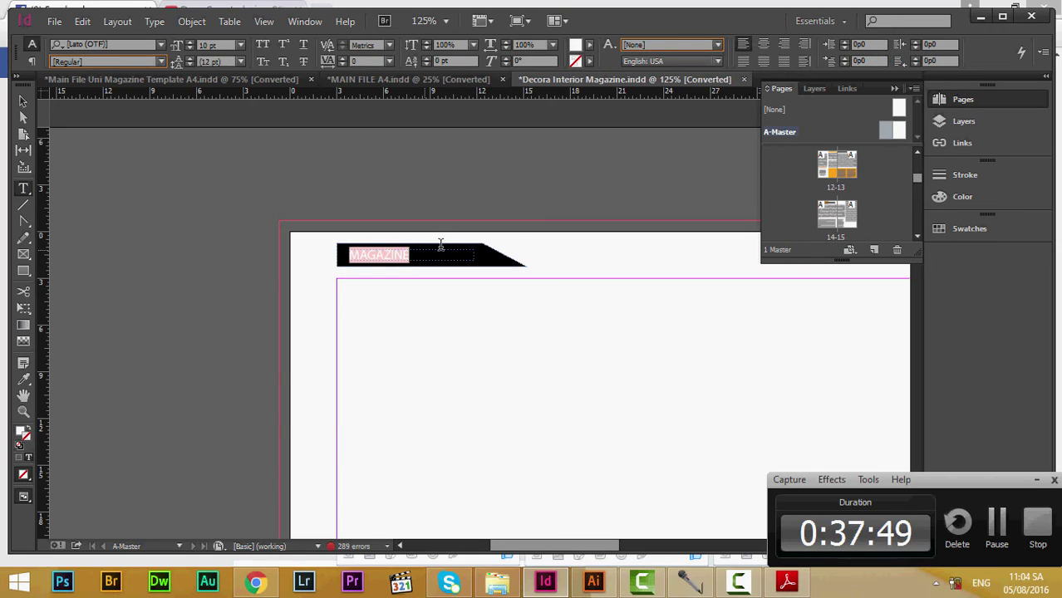
pyautogui.press('Escape')
pyautogui.hotkey('ctrl', 'z')
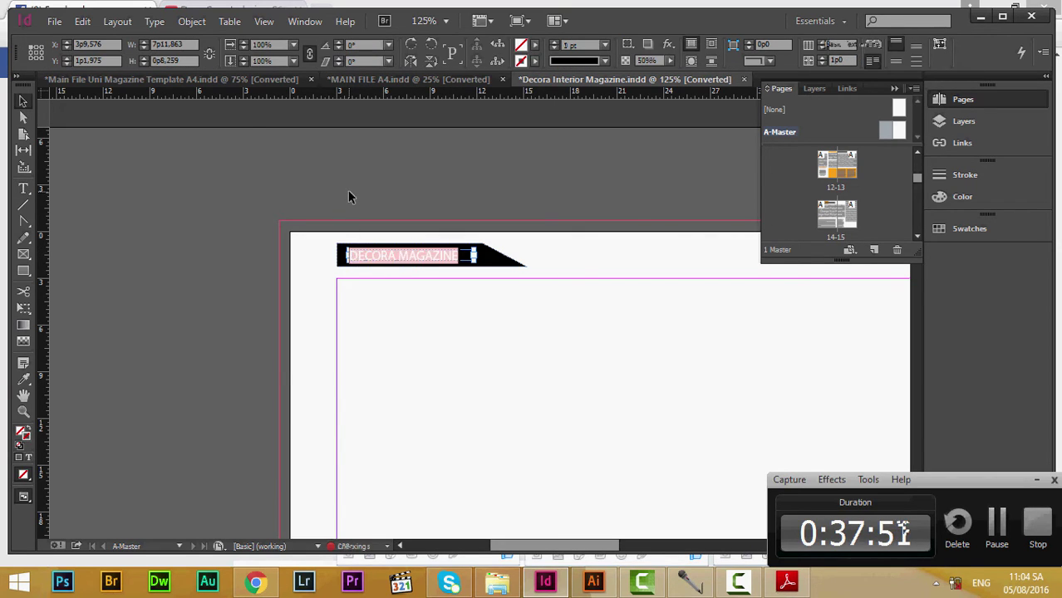
# Step: Shorten the left master page's header text to DECO MAGAZINE
pyautogui.click(586, 468)
pyautogui.moveTo(593, 549); pyautogui.dragTo(556, 549)
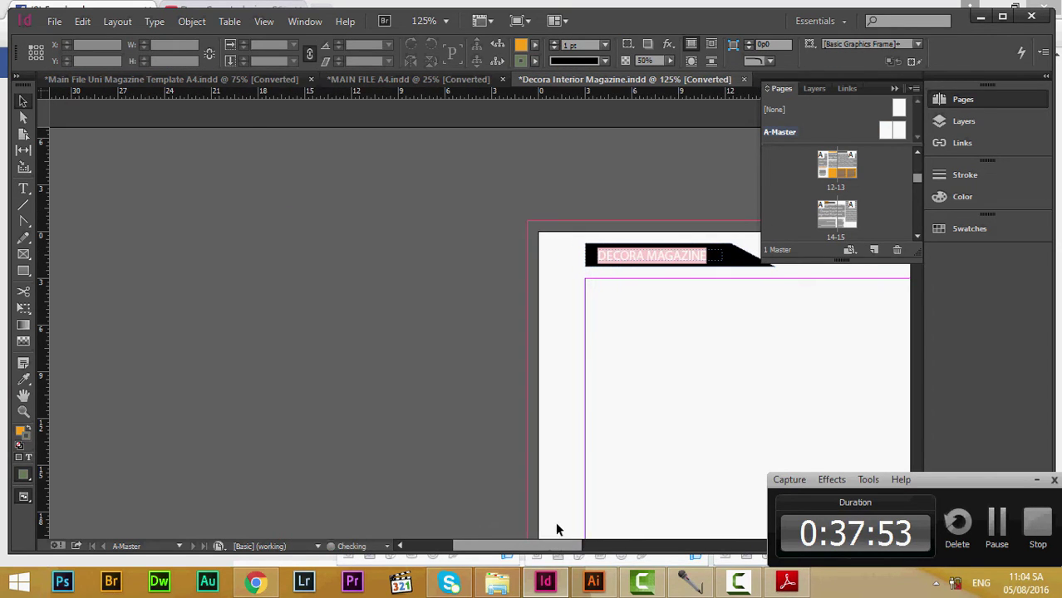
pyautogui.doubleClick(625, 254)
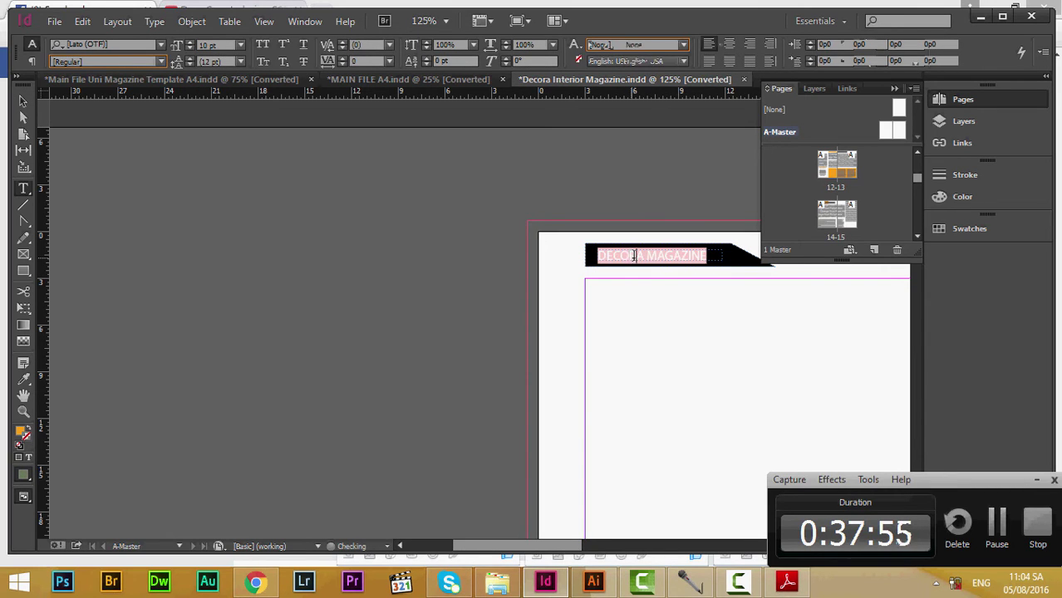
pyautogui.press('BackSpace')
pyautogui.press('Escape')
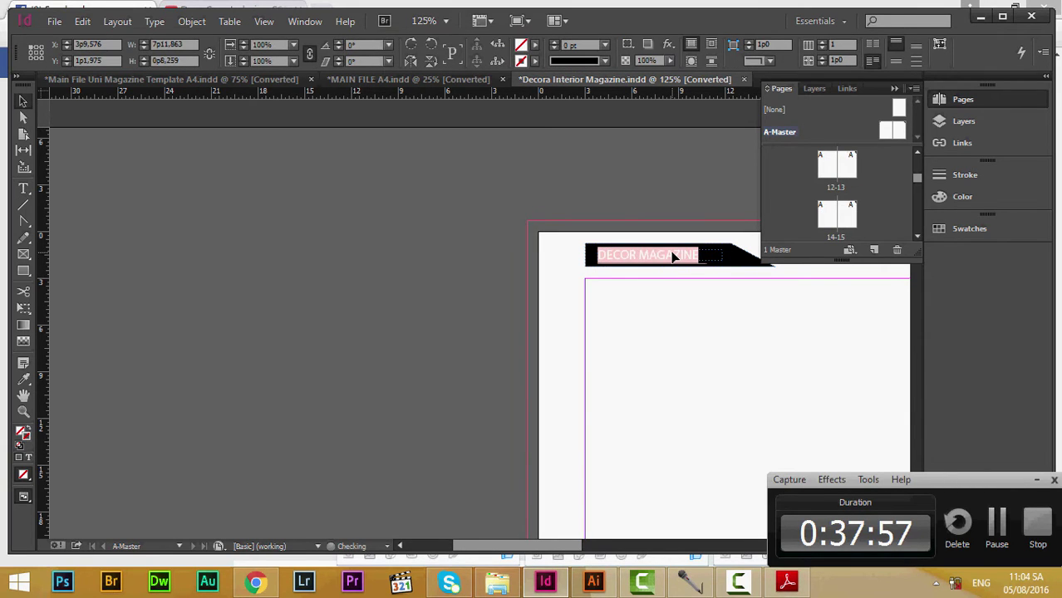
pyautogui.doubleClick(675, 256)
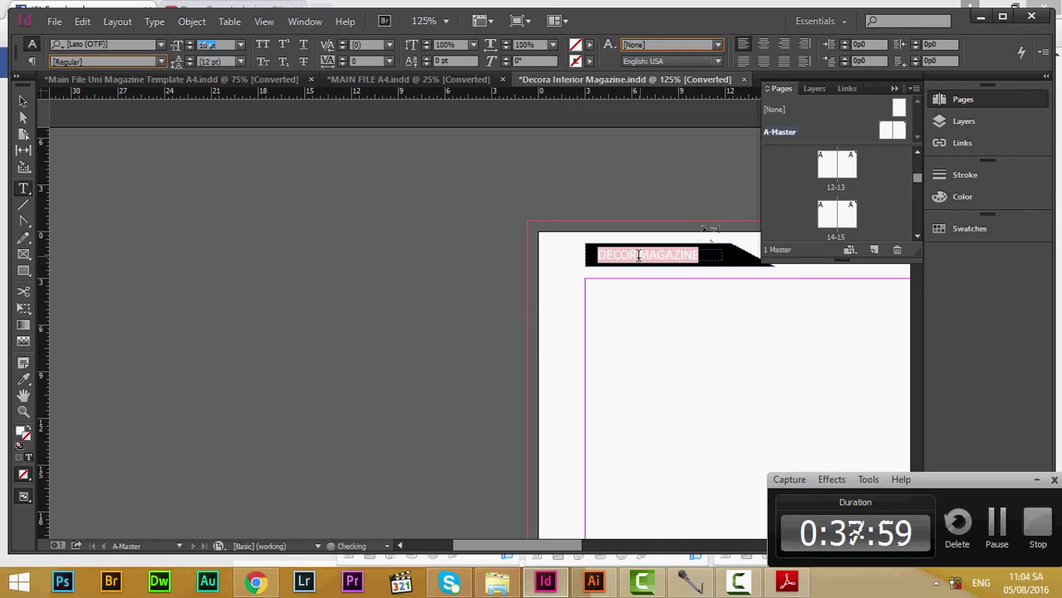
pyautogui.press('Escape')
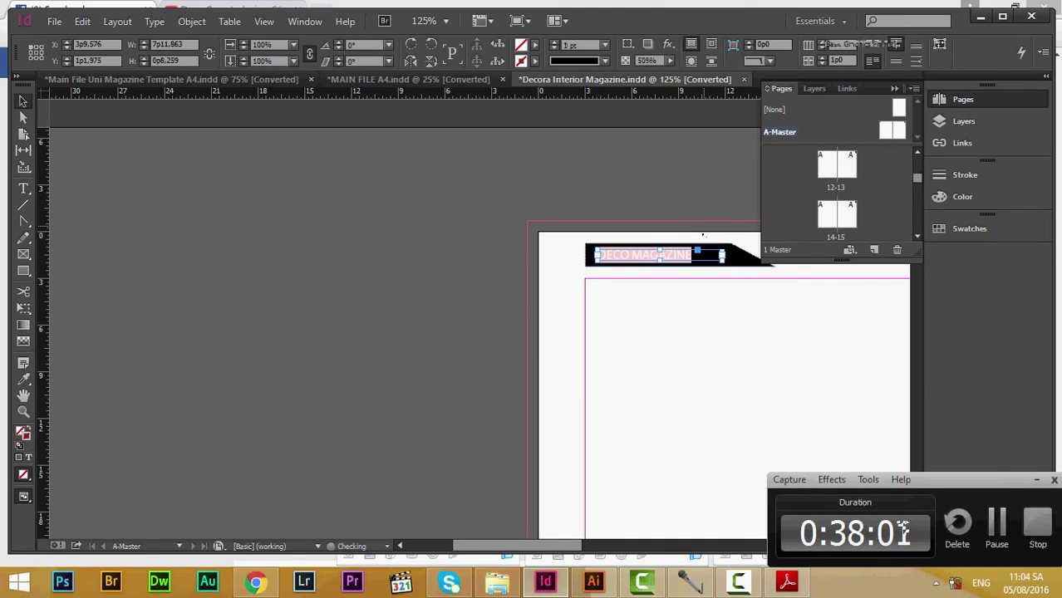
pyautogui.press('Delete')
pyautogui.hotkey('ctrl', 'z')
pyautogui.click(660, 321)
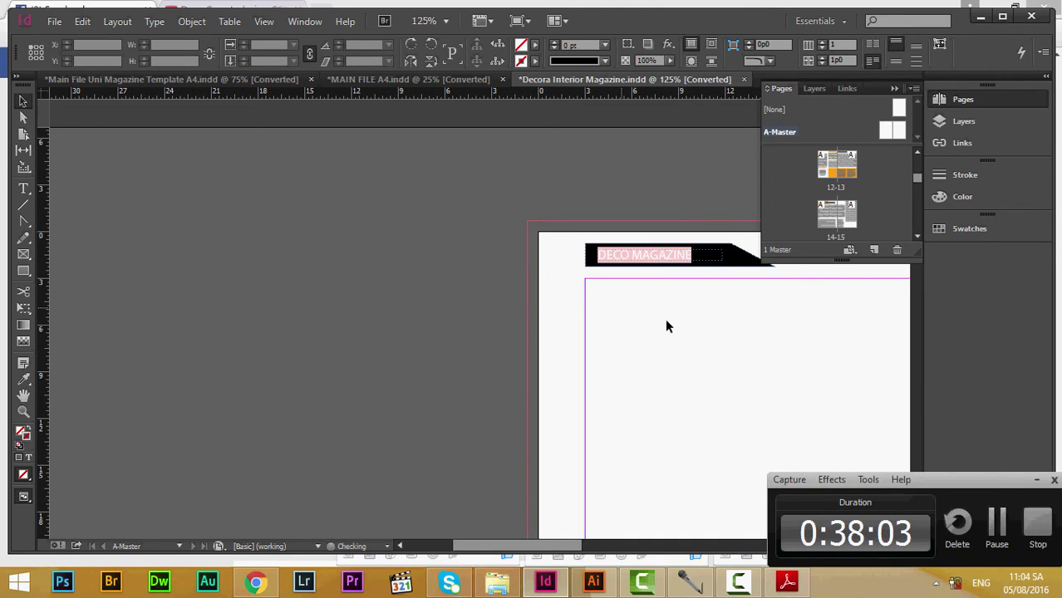
# Step: Open pages 12 and 14 to check the shortened header text
pyautogui.doubleClick(820, 170)
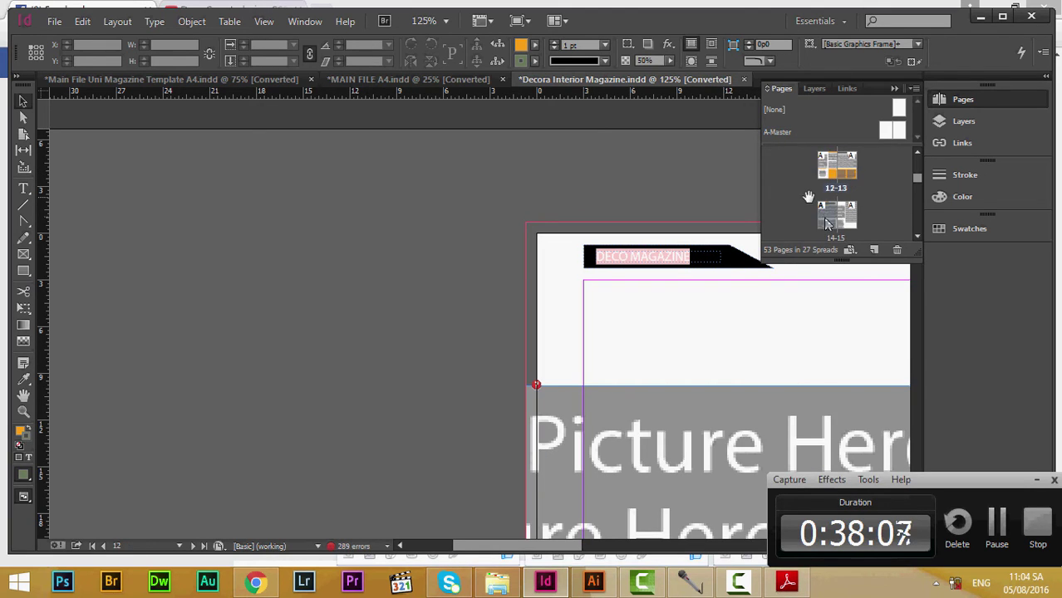
pyautogui.doubleClick(826, 217)
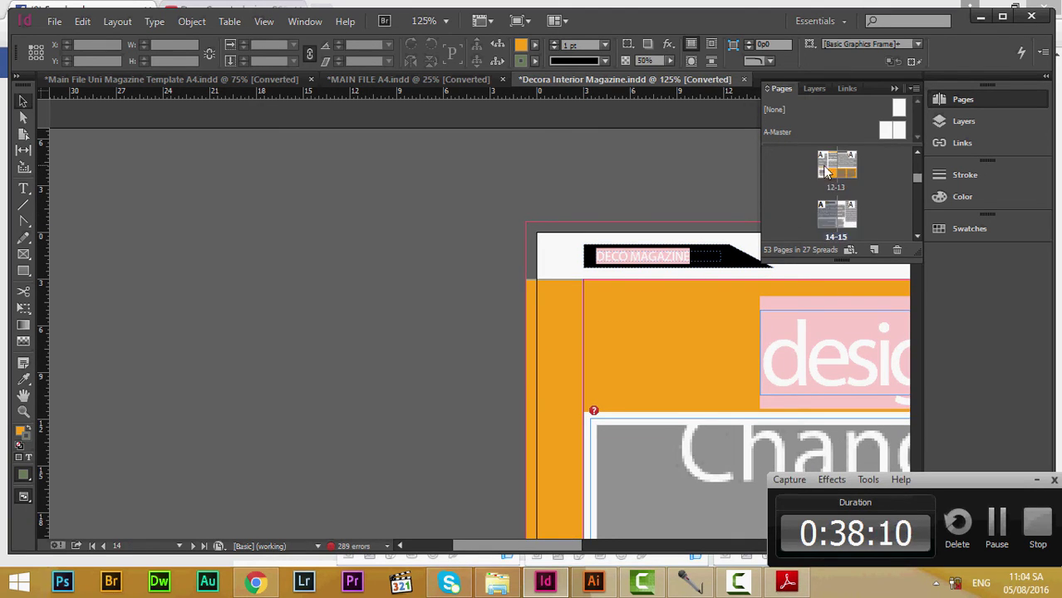
pyautogui.scroll(3, 826, 170)
# Step: Return to the A-Master spread, select the black shape behind the left header text, and display the swatches
pyautogui.doubleClick(902, 129)
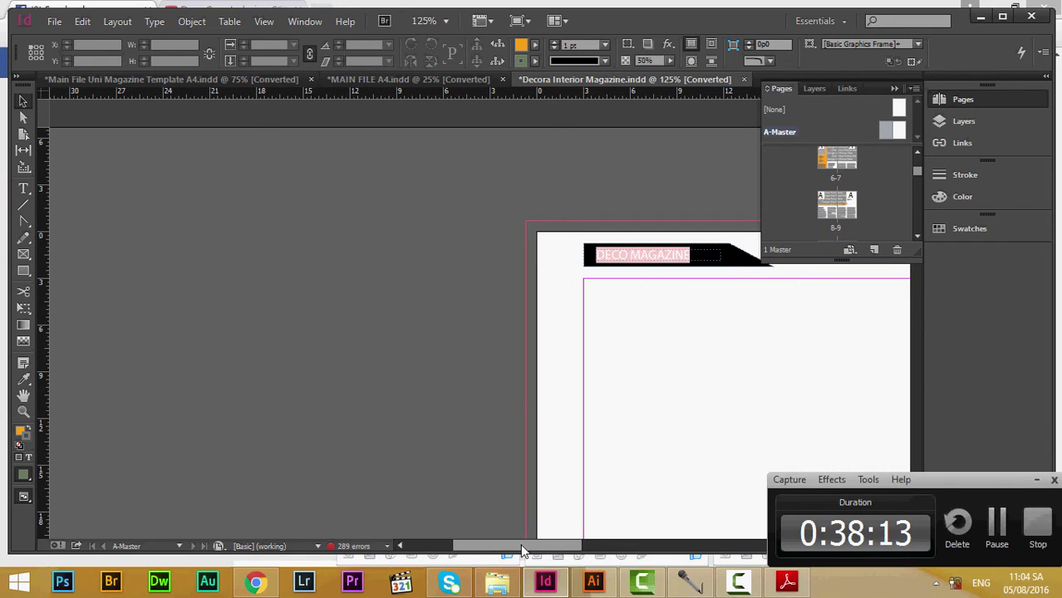
pyautogui.moveTo(521, 552); pyautogui.dragTo(551, 551)
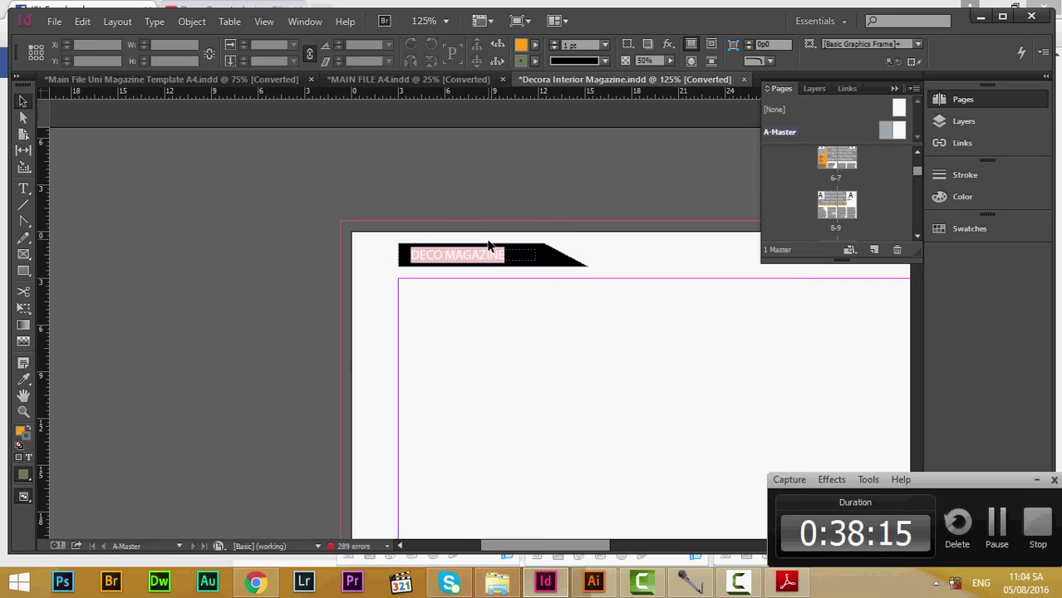
pyautogui.click(551, 259)
pyautogui.click(964, 223)
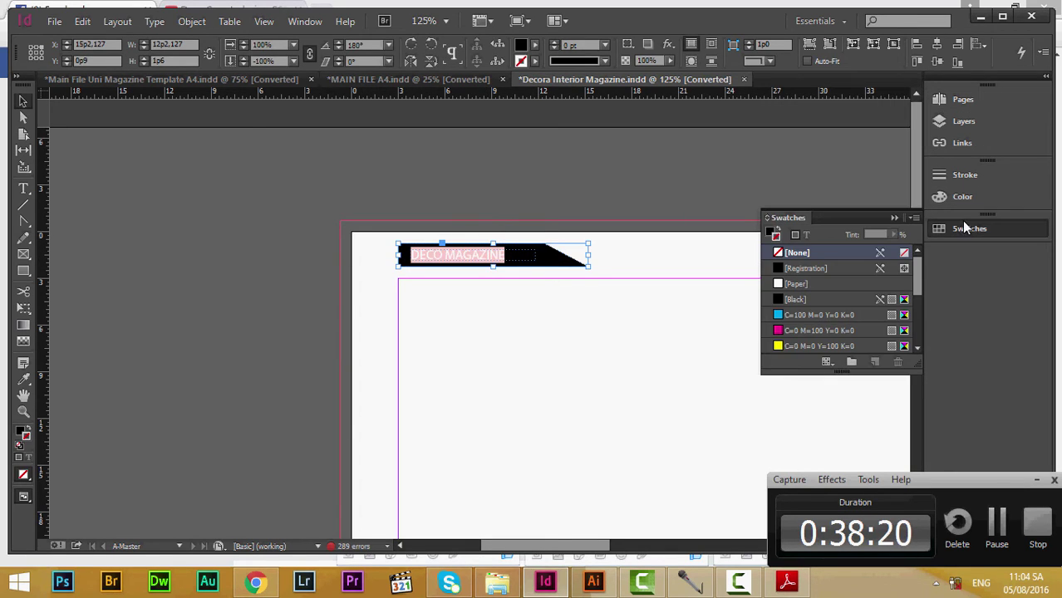
pyautogui.scroll(-5, 875, 300)
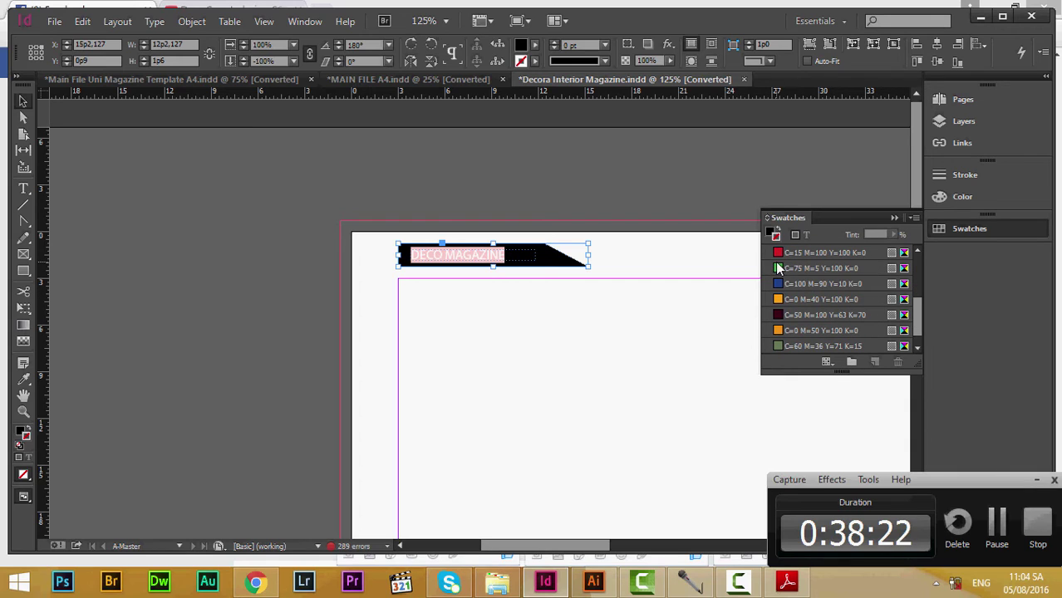
pyautogui.click(798, 268)
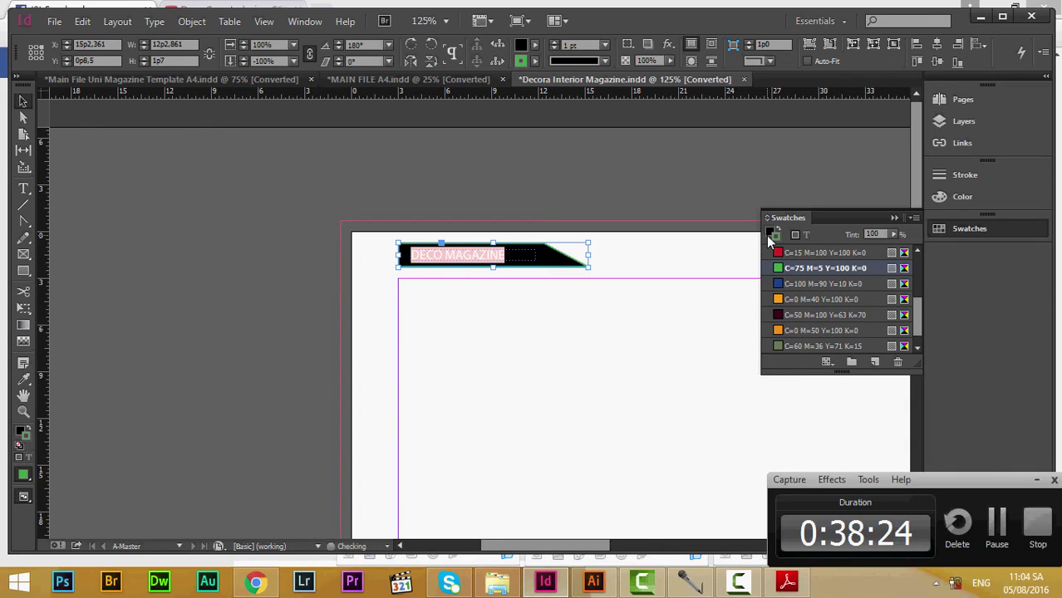
pyautogui.press('/')
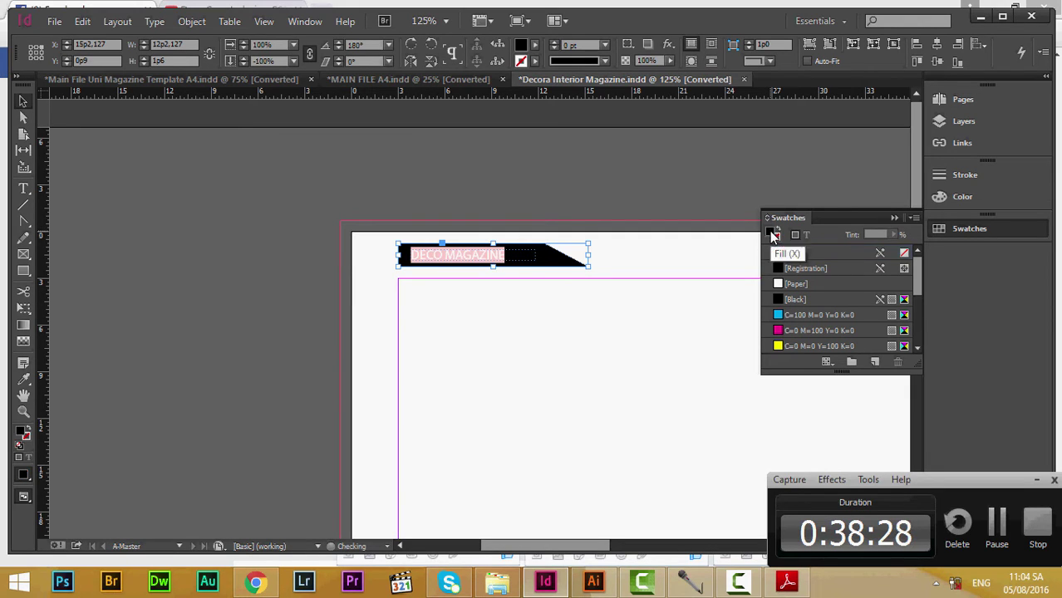
# Step: Fill the left master header's black shape with the green swatch C=75 M=5 Y=100 K=0
pyautogui.scroll(-2, 791, 299)
pyautogui.scroll(-1, 785, 307)
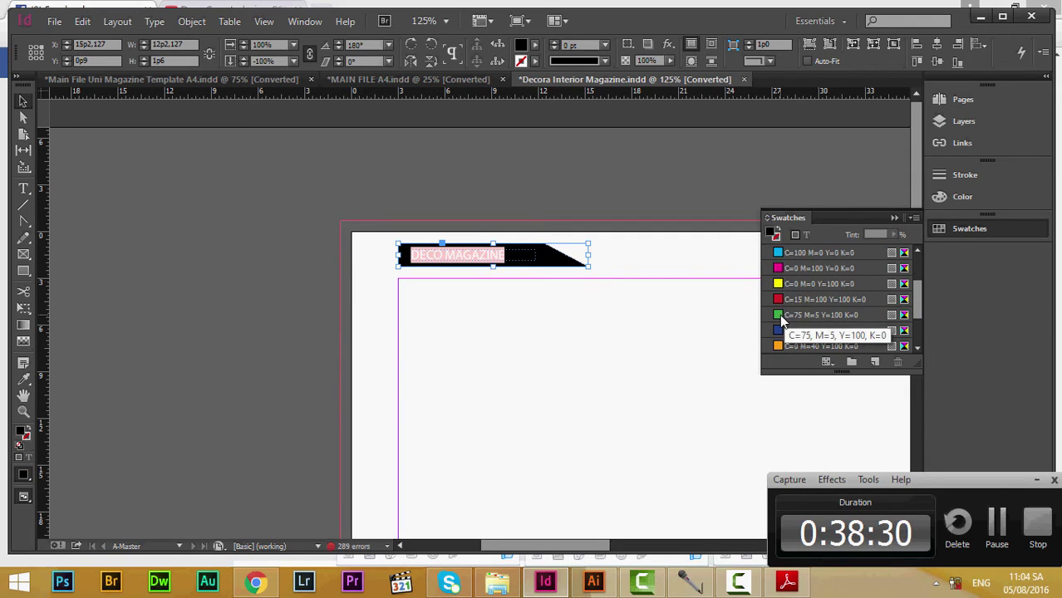
pyautogui.click(785, 315)
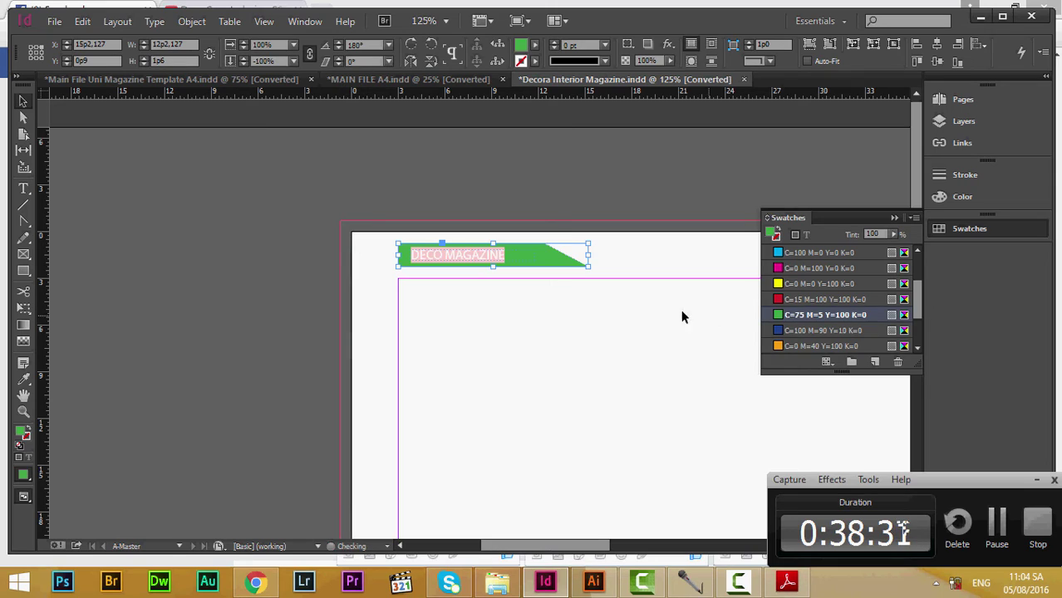
pyautogui.click(613, 269)
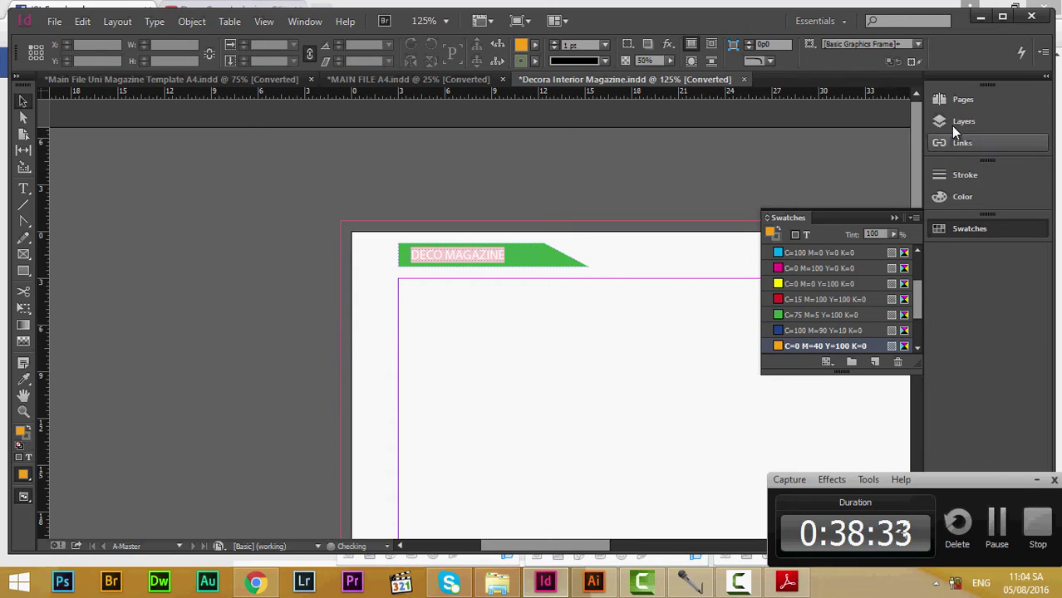
# Step: Open spread 4-5 and compare the header shapes on its left and right pages
pyautogui.click(953, 104)
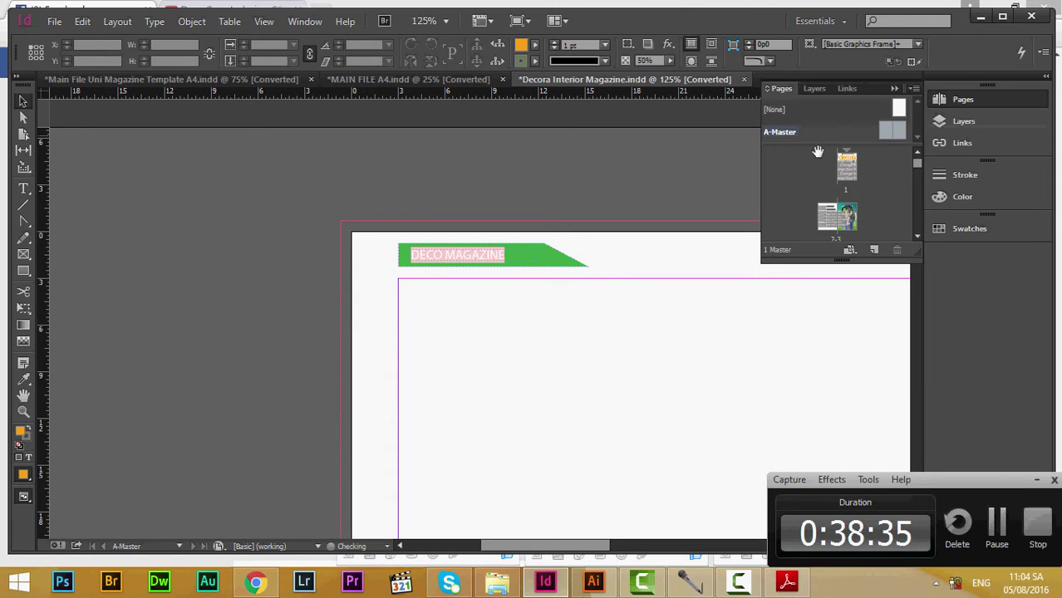
pyautogui.click(826, 217)
pyautogui.scroll(-1, 827, 218)
pyautogui.doubleClick(832, 218)
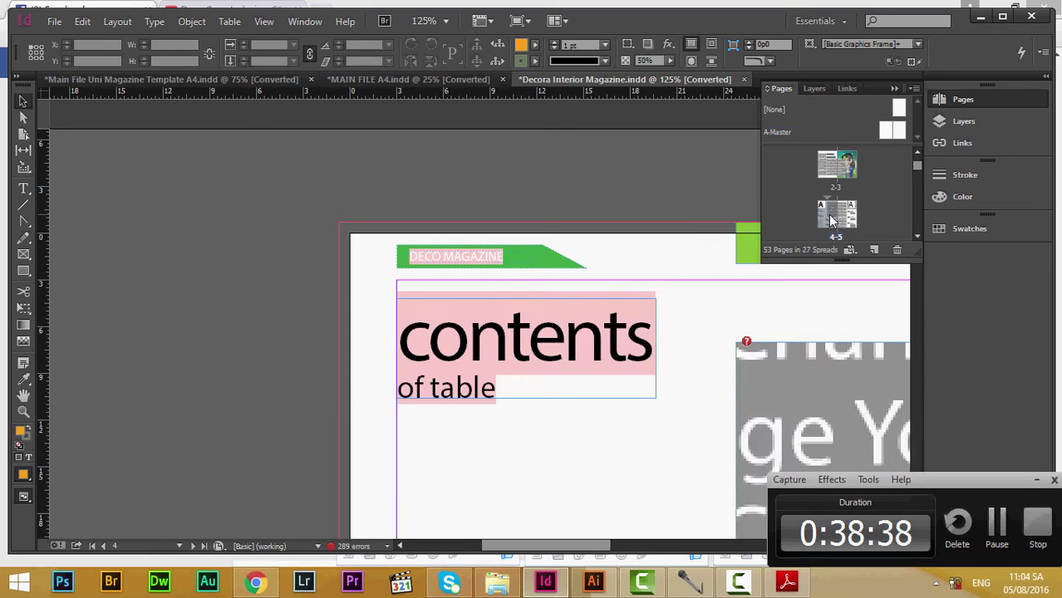
pyautogui.scroll(-1, 687, 256)
pyautogui.scroll(1, 687, 256)
pyautogui.moveTo(563, 546); pyautogui.dragTo(594, 517)
pyautogui.doubleClick(834, 207)
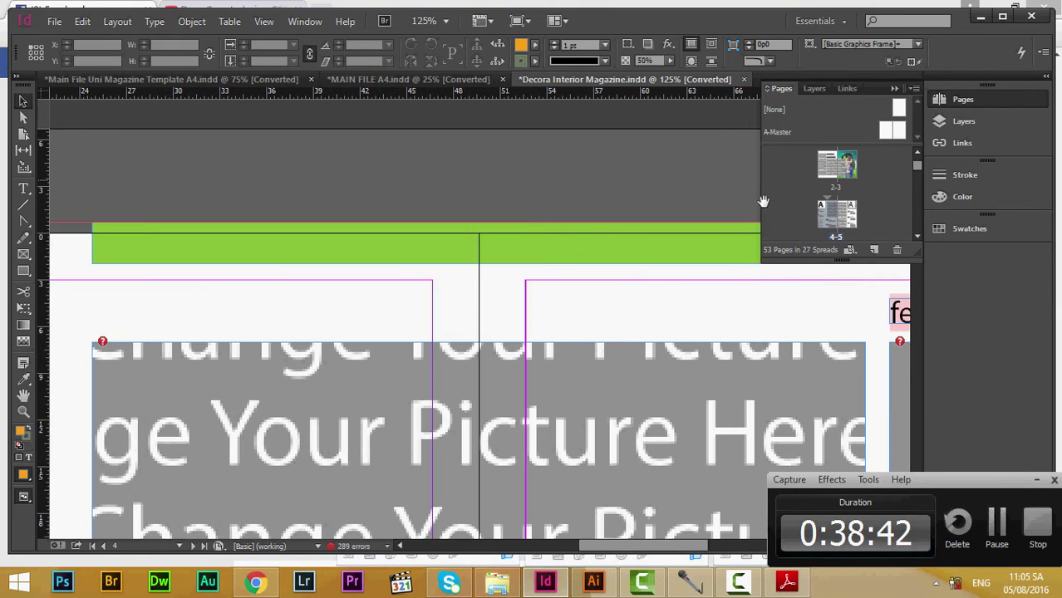
pyautogui.hscroll(6, 665, 540)
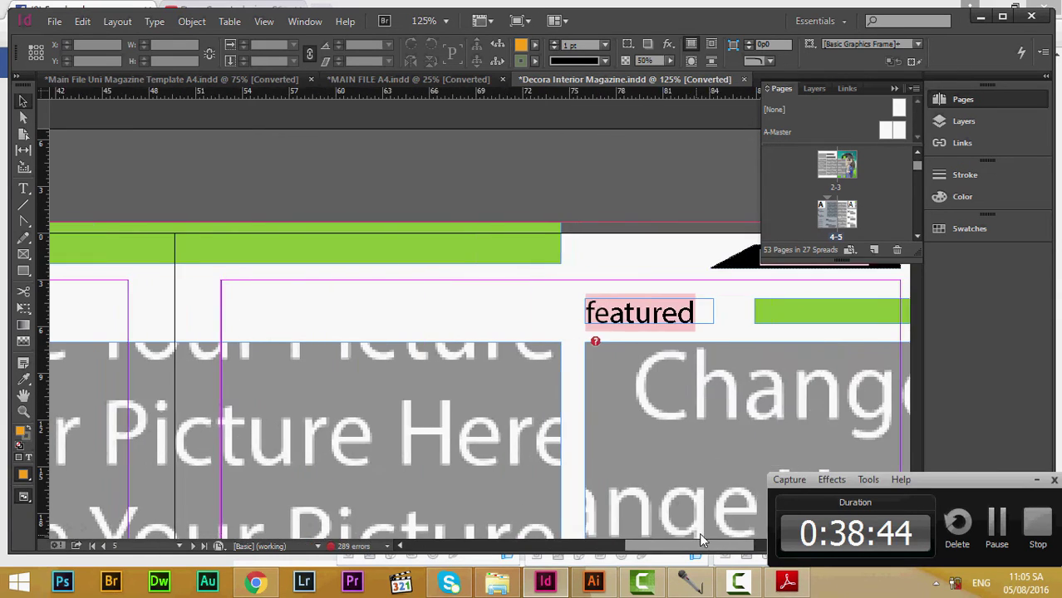
# Step: Inspect the right A-Master page's header and view the master spread at 50% zoom
pyautogui.doubleClick(898, 134)
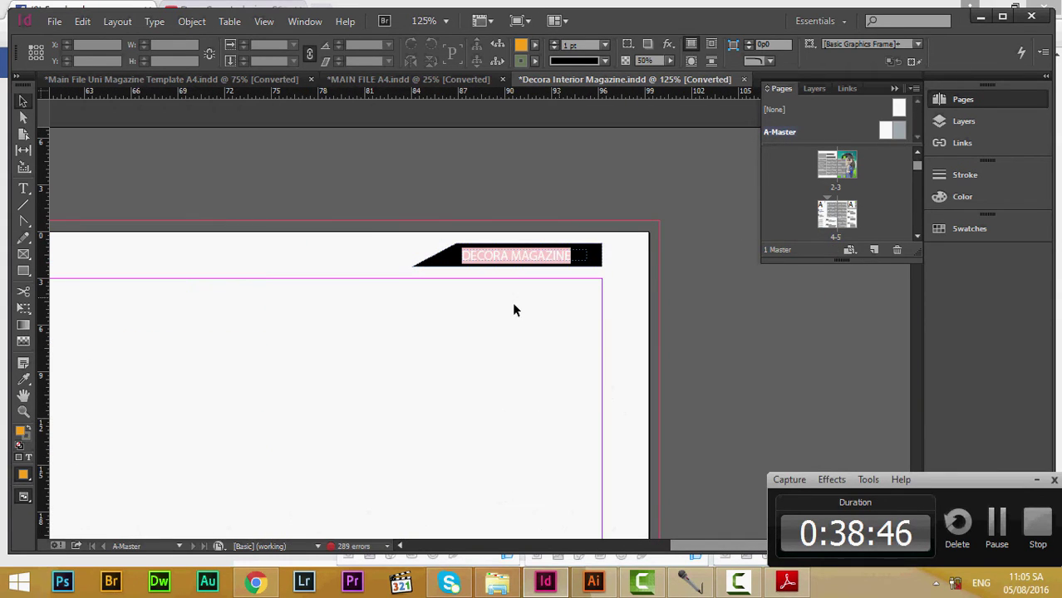
pyautogui.moveTo(692, 546); pyautogui.dragTo(527, 482)
pyautogui.press('z')
pyautogui.keyDown('alt'); pyautogui.click(545, 369); pyautogui.keyUp('alt')
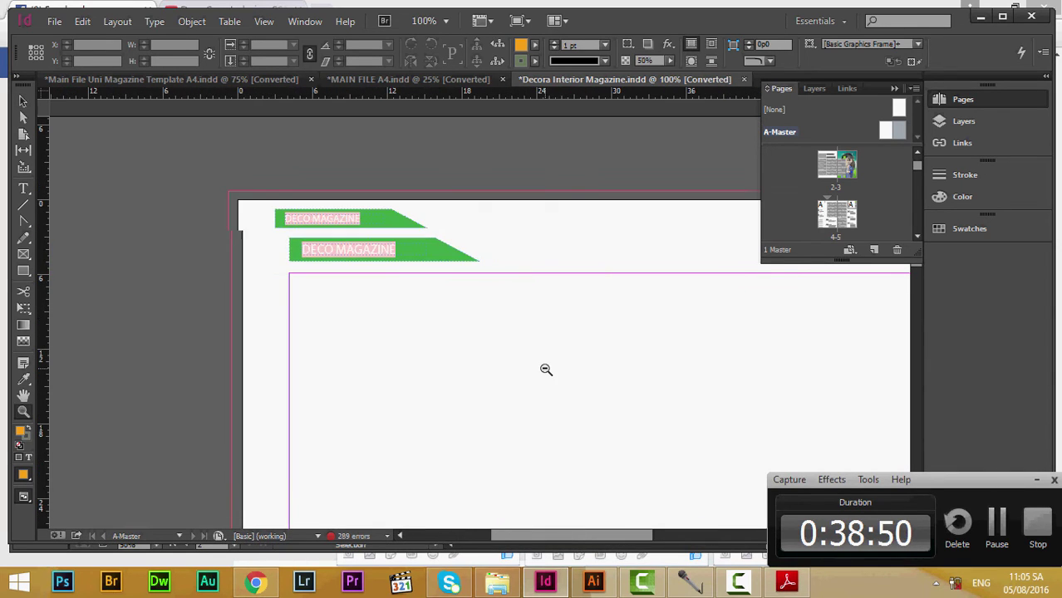
pyautogui.keyDown('alt'); pyautogui.click(545, 369); pyautogui.keyUp('alt')
pyautogui.keyDown('alt'); pyautogui.click(545, 369); pyautogui.keyUp('alt')
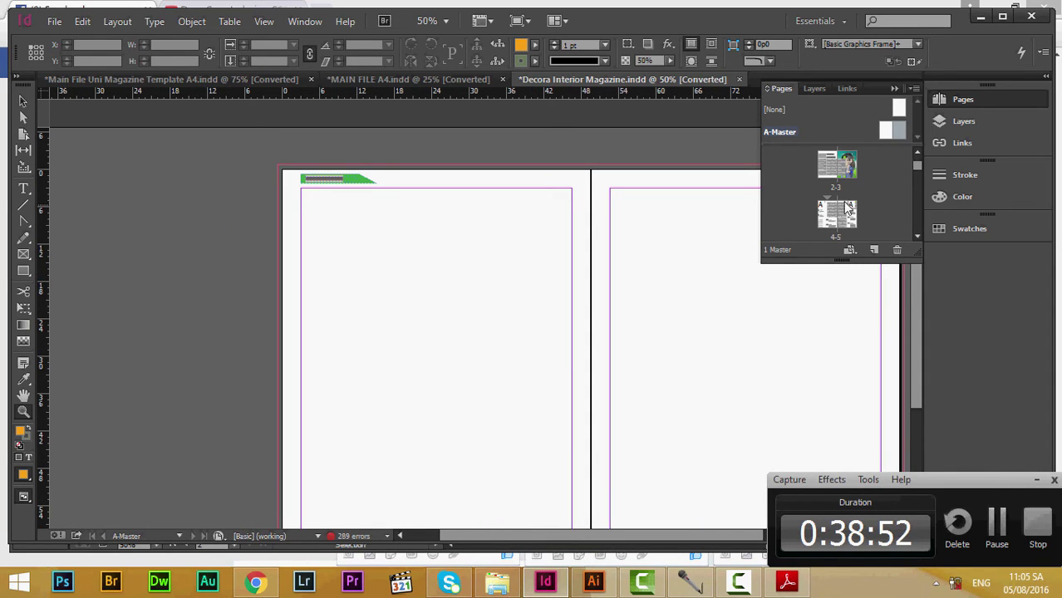
pyautogui.scroll(1, 902, 173)
pyautogui.click(23, 100)
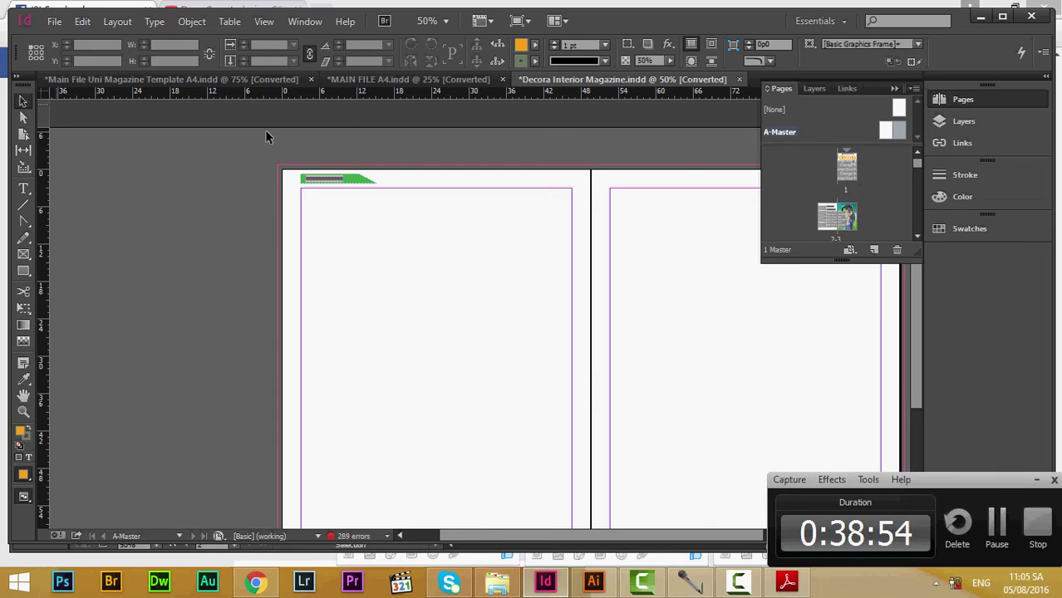
# Step: Open cover page 1 and start exporting the document as Adobe PDF (Interactive)
pyautogui.doubleClick(846, 169)
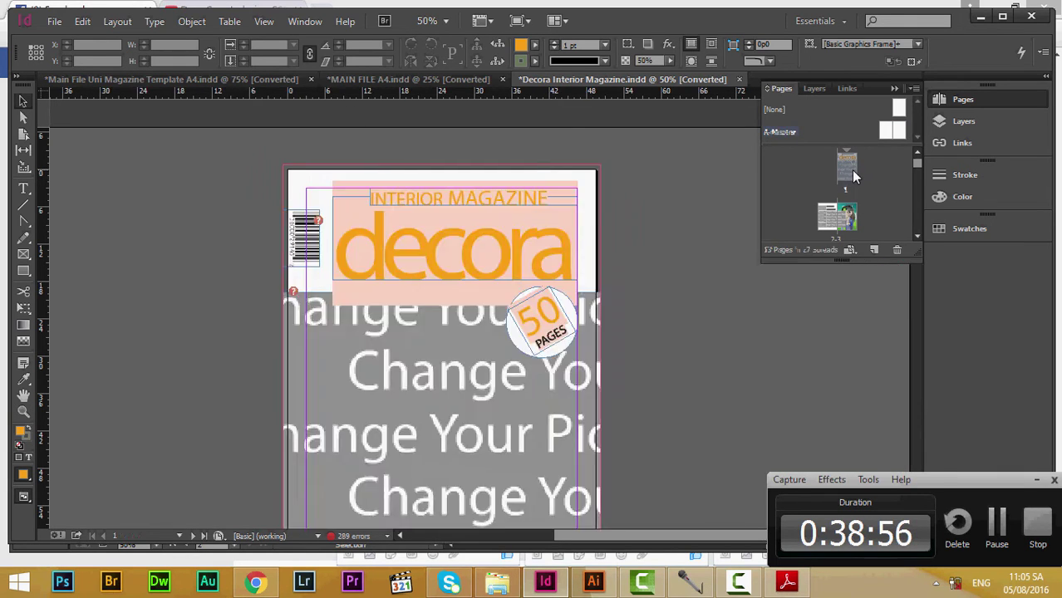
pyautogui.scroll(-3, 495, 214)
pyautogui.scroll(3, 491, 212)
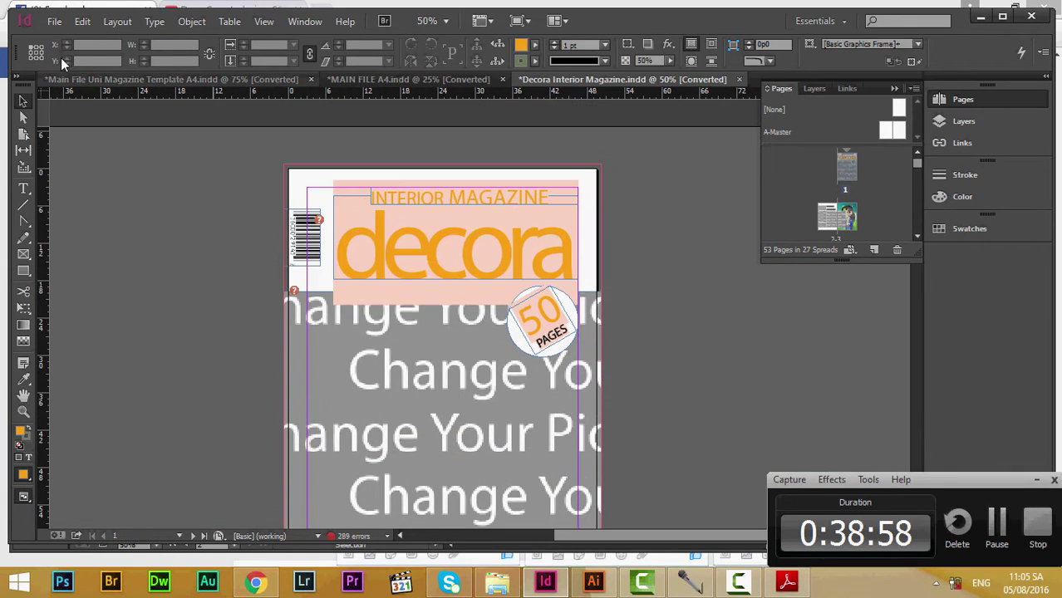
pyautogui.click(54, 22)
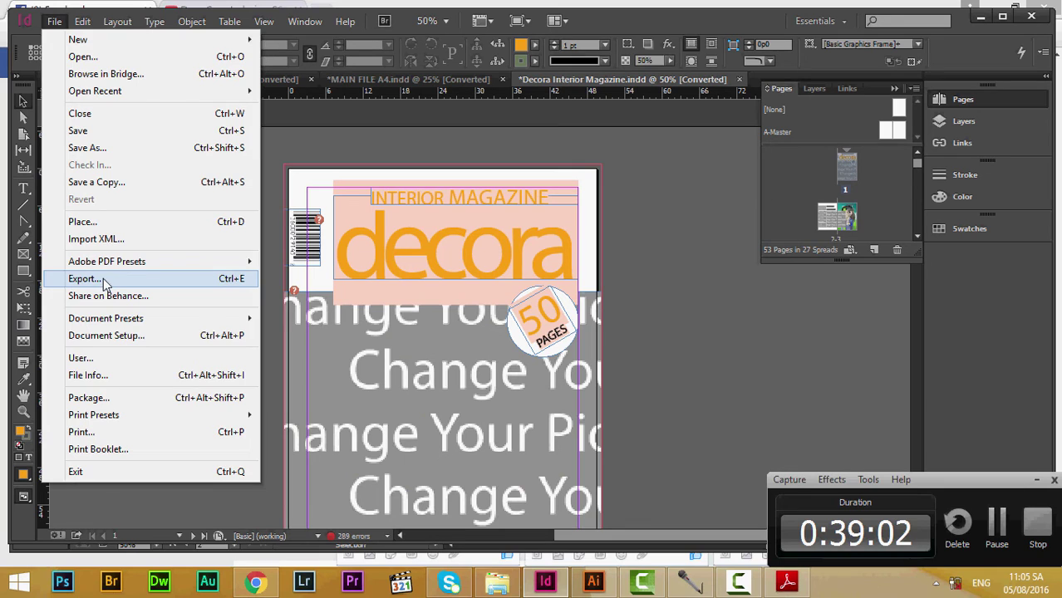
pyautogui.click(104, 284)
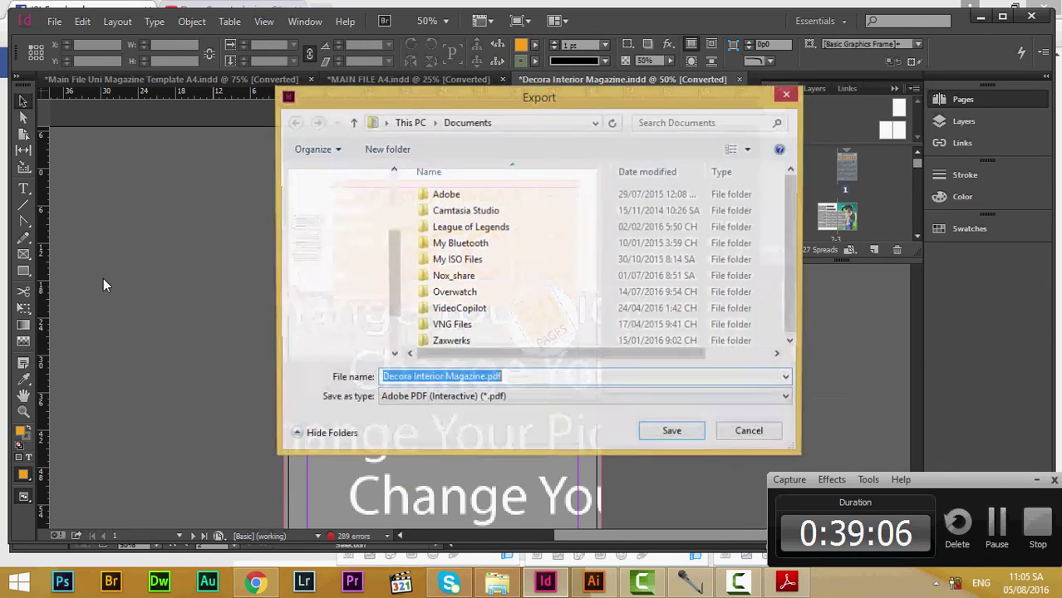
pyautogui.click(637, 404)
pyautogui.click(637, 404)
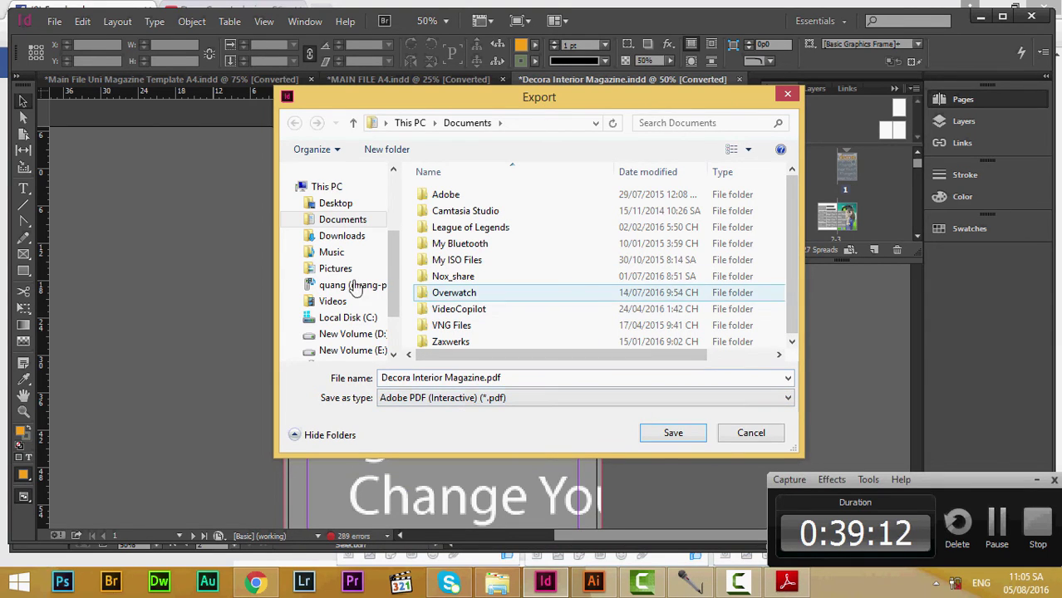
# Step: Save the PDF export to the Desktop under the file name 1
pyautogui.click(318, 203)
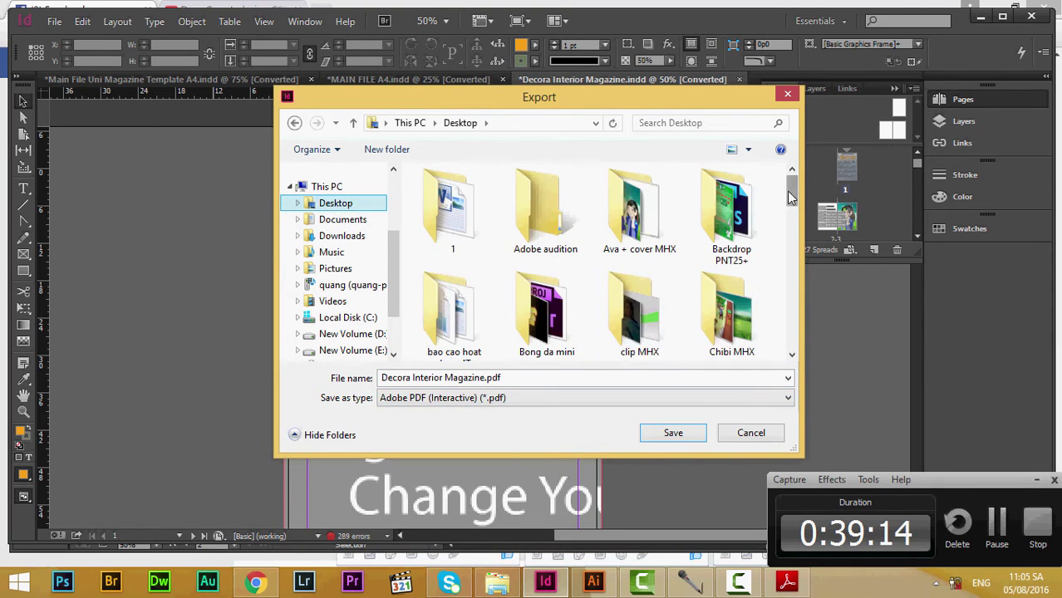
pyautogui.scroll(-10, 715, 208)
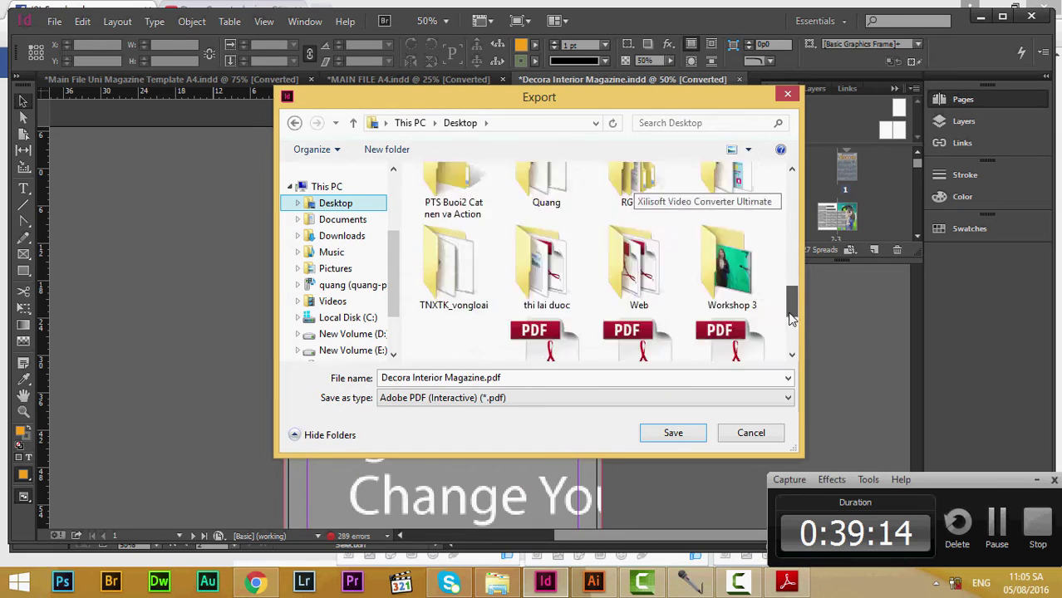
pyautogui.click(483, 377)
pyautogui.click(484, 377)
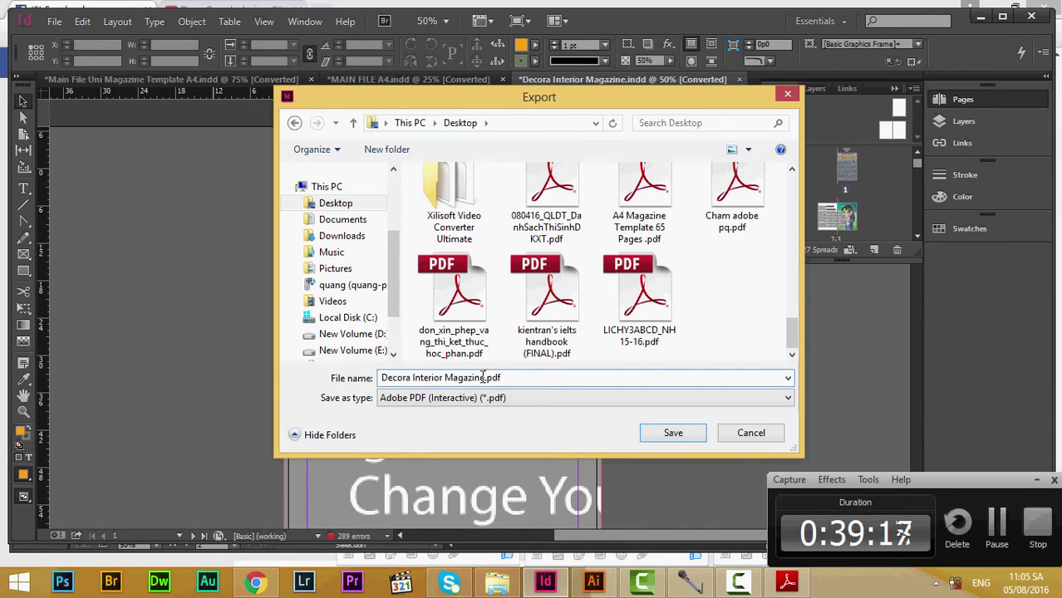
pyautogui.moveTo(483, 377); pyautogui.dragTo(310, 386)
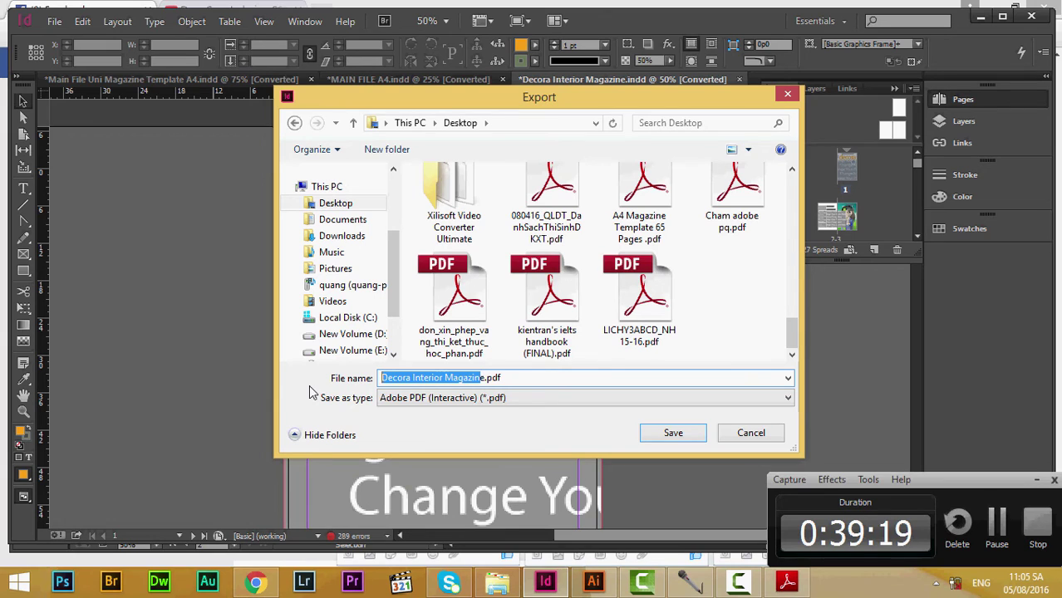
pyautogui.write('1')
pyautogui.click(655, 437)
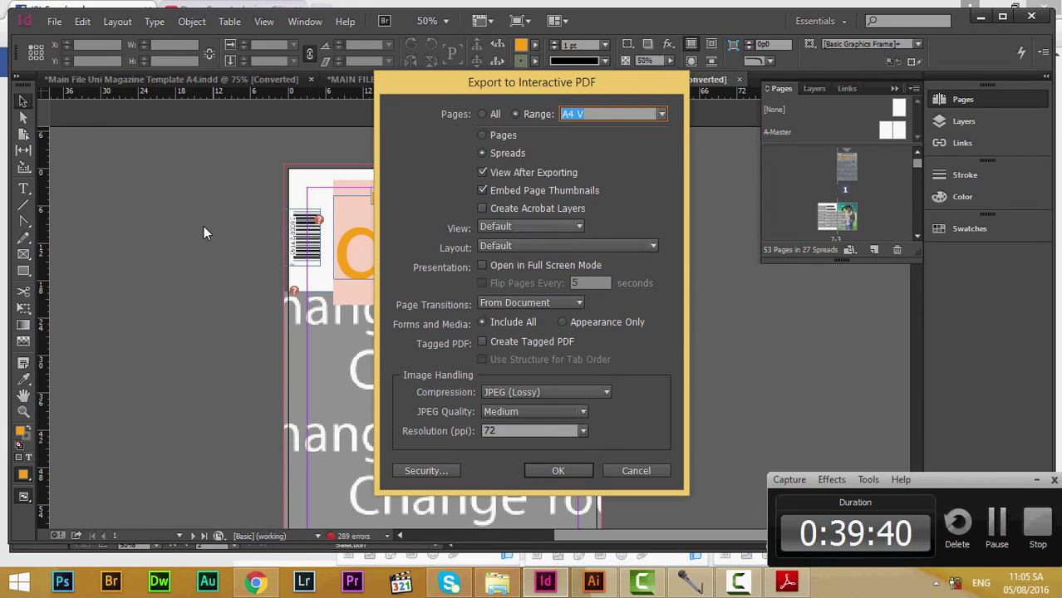
# Step: Export the A4 V range as single pages to interactive PDF, accepting every warning
pyautogui.click(501, 138)
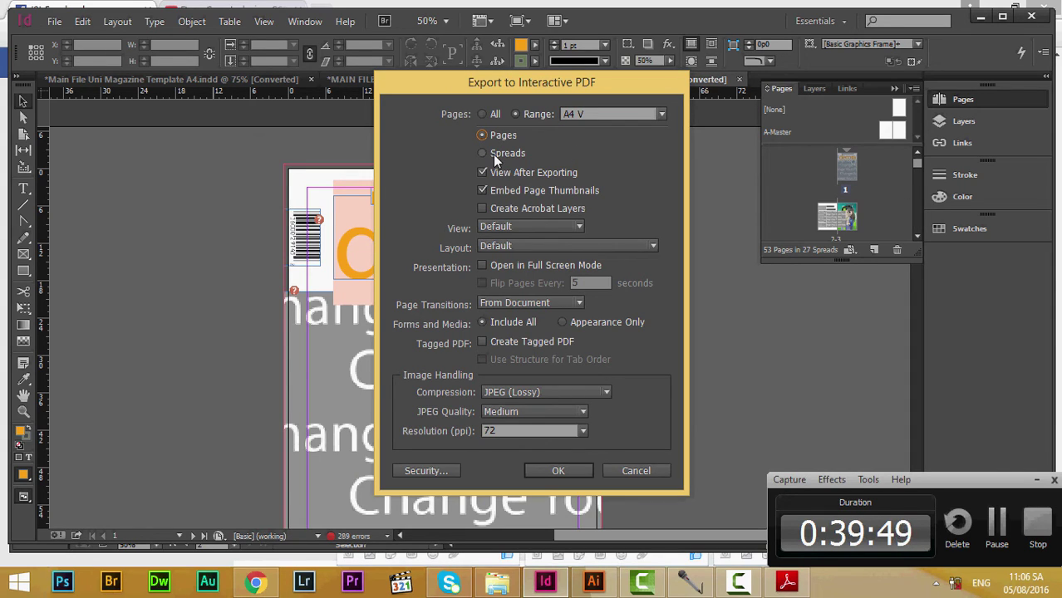
pyautogui.click(580, 471)
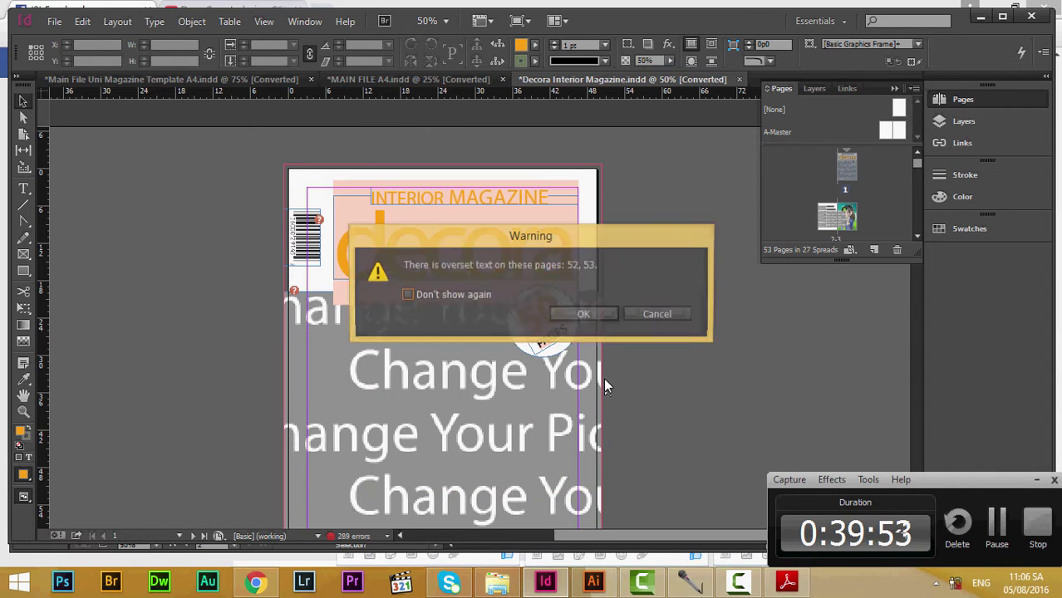
pyautogui.click(587, 314)
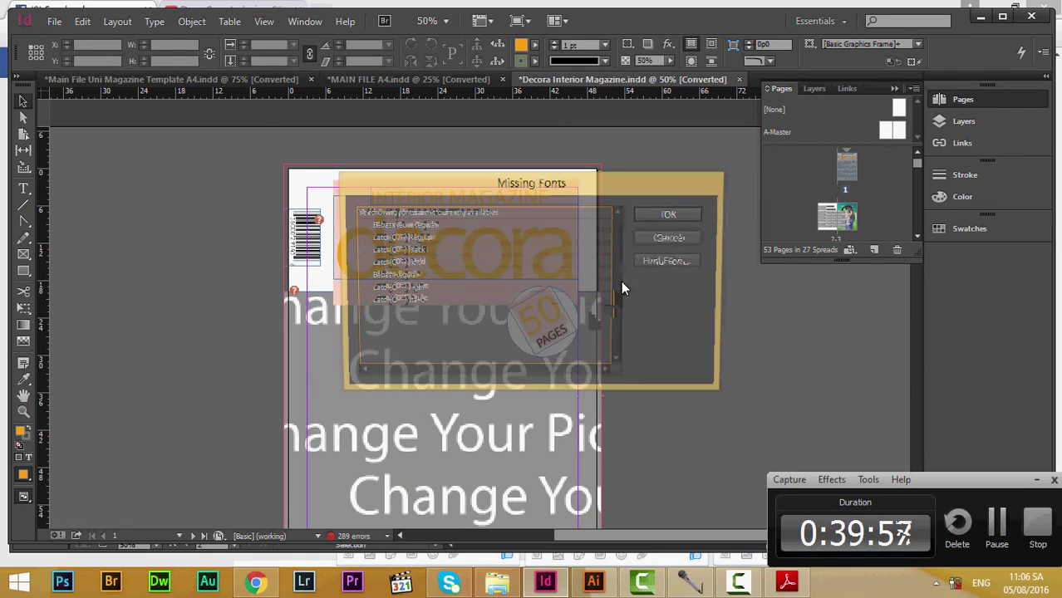
pyautogui.click(670, 216)
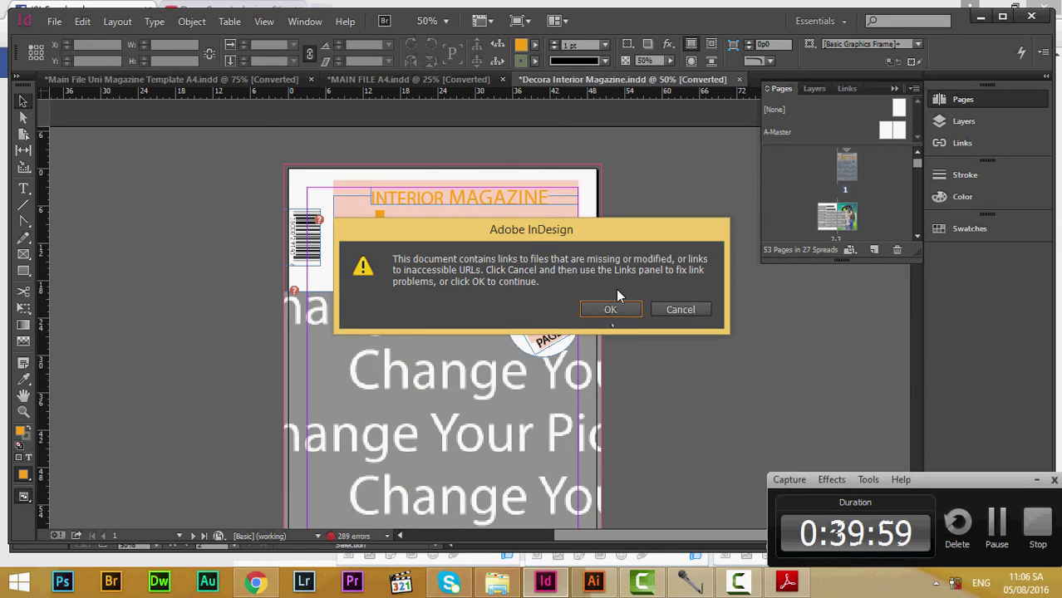
pyautogui.click(608, 312)
pyautogui.click(591, 327)
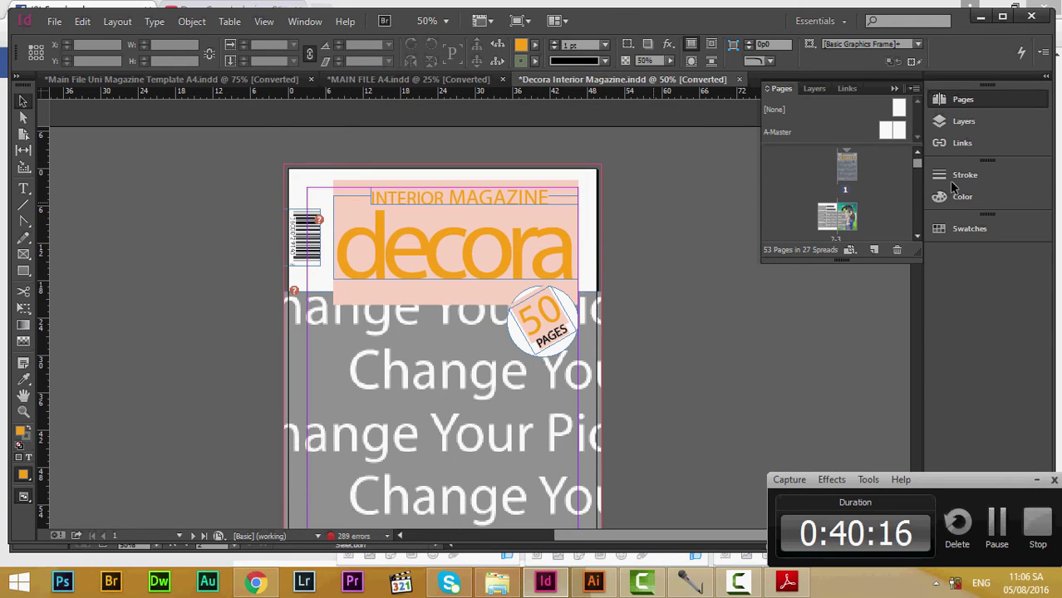
# Step: Move the exported PDF's window aside and look through the InDesign document's page thumbnails down to the last spread
pyautogui.moveTo(917, 169); pyautogui.dragTo(919, 195)
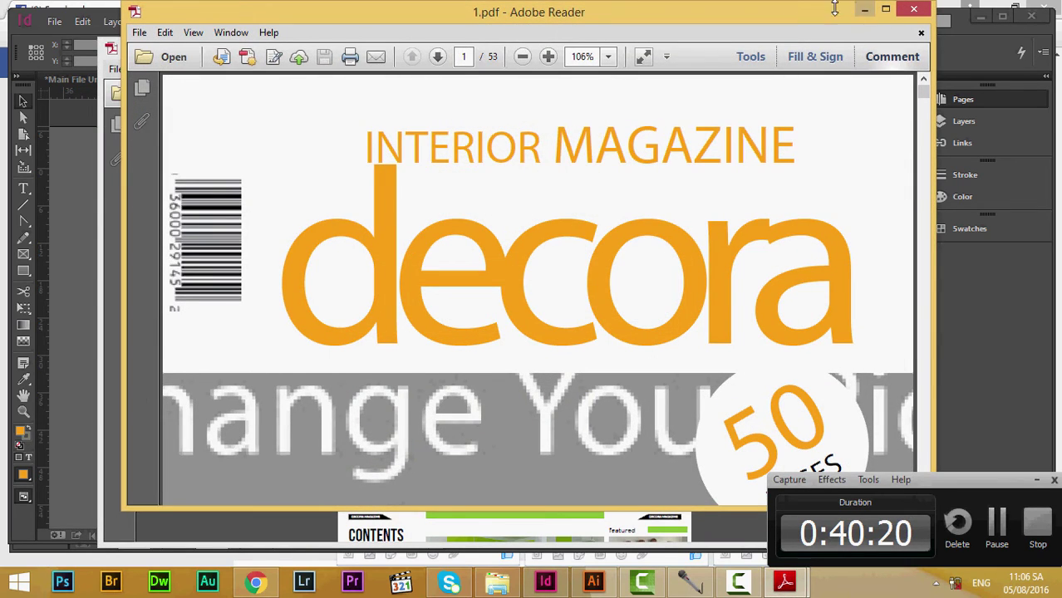
pyautogui.moveTo(831, 12); pyautogui.dragTo(724, 20)
pyautogui.moveTo(917, 167); pyautogui.dragTo(913, 230)
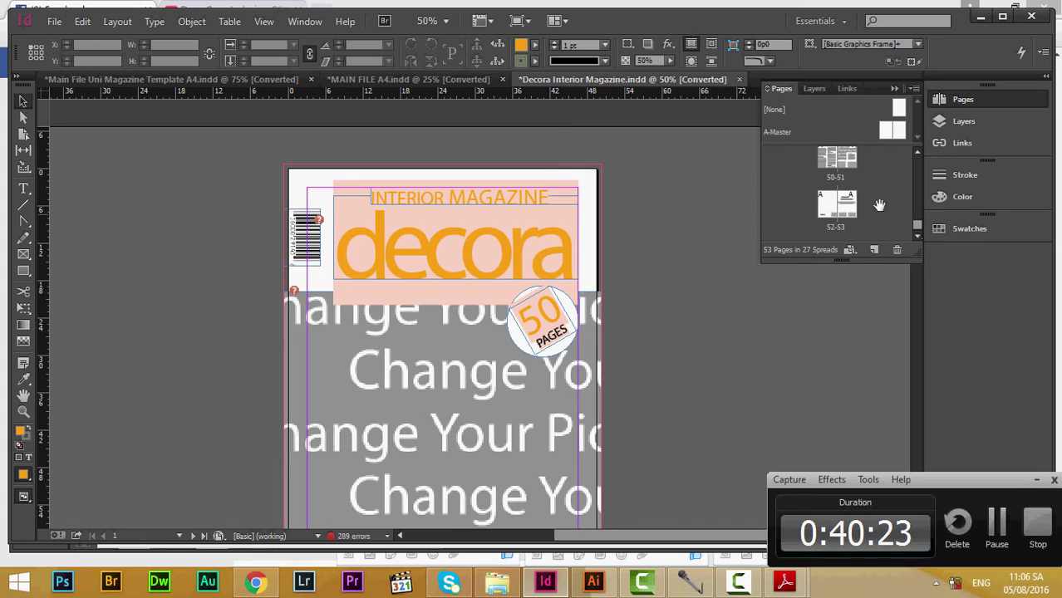
pyautogui.scroll(1, 879, 205)
pyautogui.scroll(7, 873, 202)
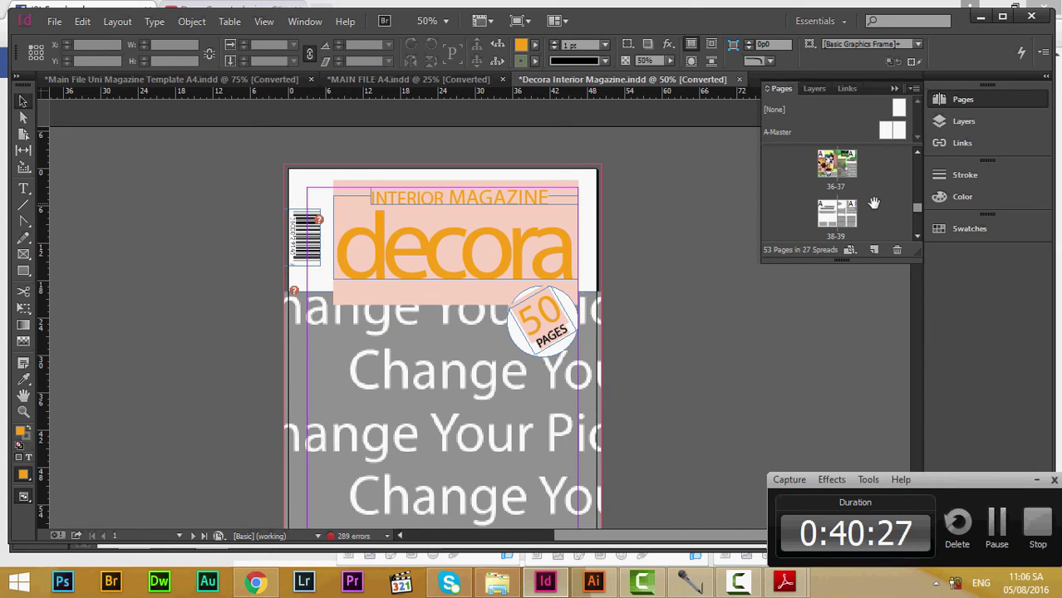
# Step: Switch to 1.pdf in Adobe Reader and reduce its zoom to 6.25%
pyautogui.moveTo(785, 581)
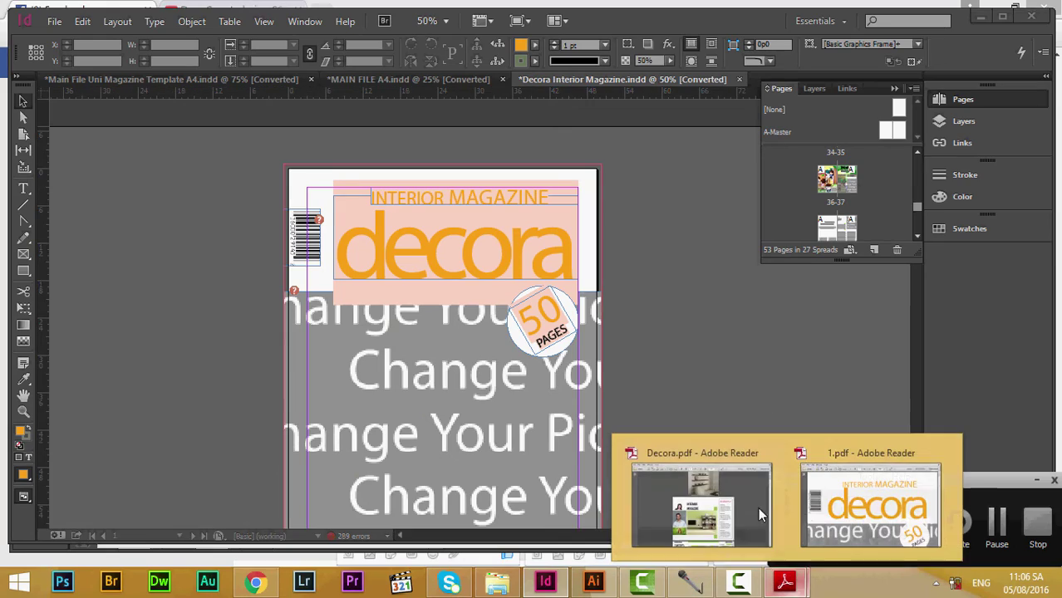
pyautogui.click(757, 505)
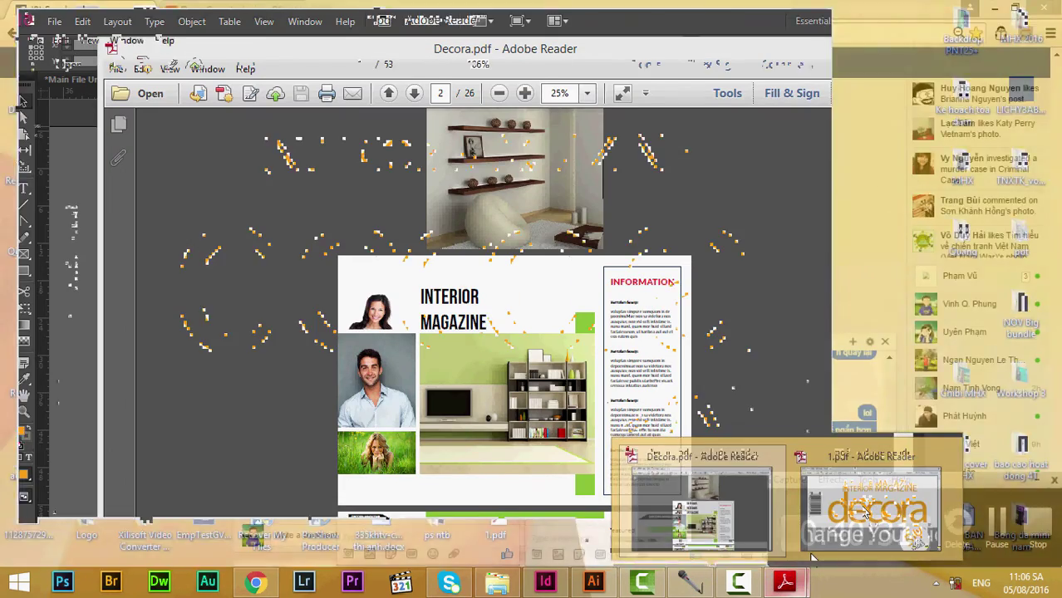
pyautogui.click(889, 509)
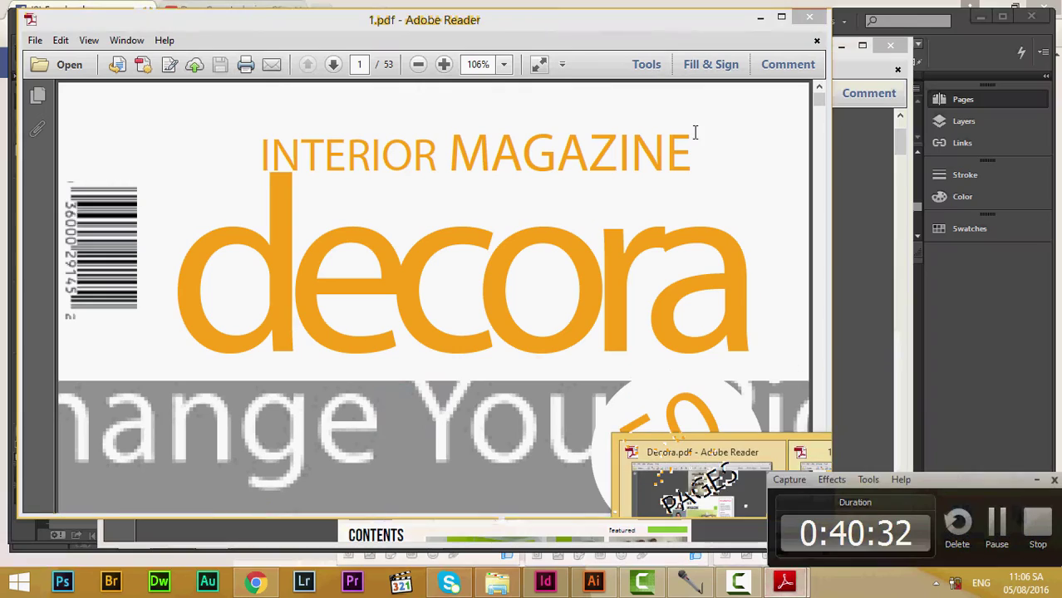
pyautogui.click(417, 67)
pyautogui.click(417, 67)
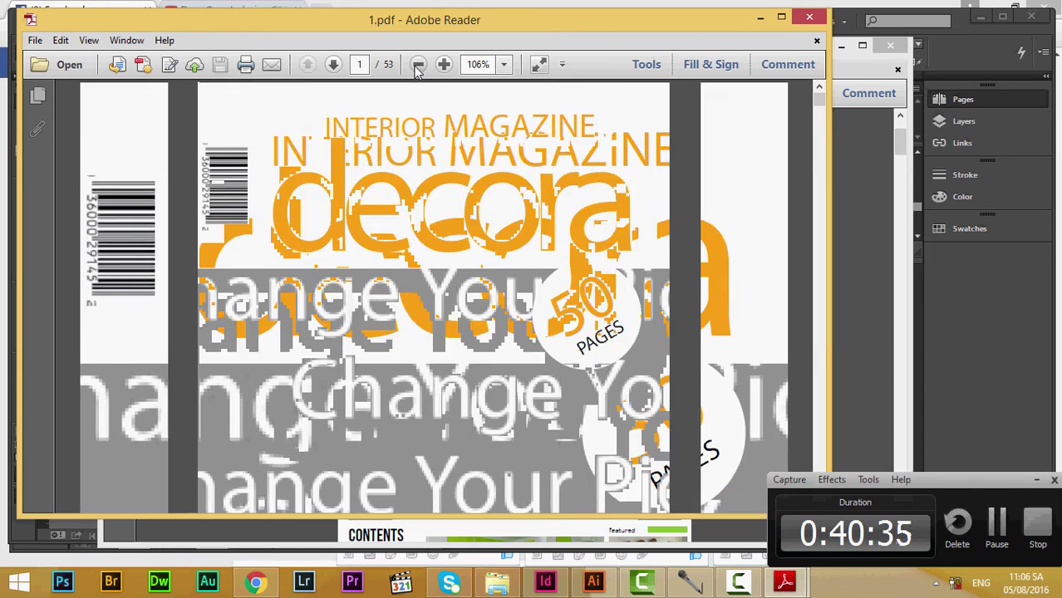
pyautogui.click(418, 68)
pyautogui.click(418, 69)
pyautogui.click(418, 68)
pyautogui.click(418, 69)
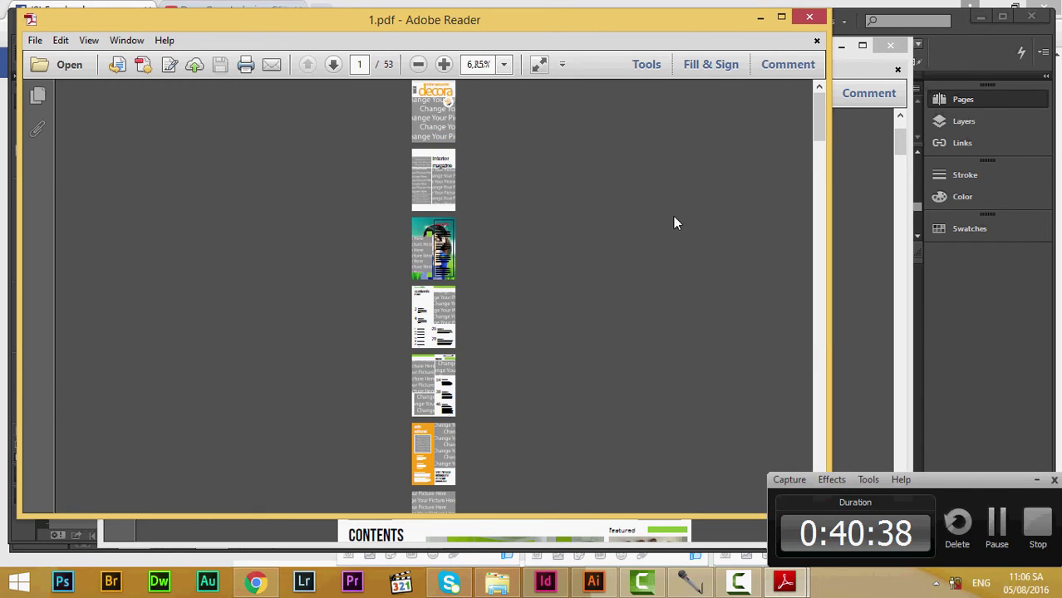
# Step: Look through the exported single pages of 1.pdf and compare them with Decora.pdf
pyautogui.scroll(-4, 675, 221)
pyautogui.scroll(-2, 798, 153)
pyautogui.moveTo(821, 228); pyautogui.dragTo(819, 303)
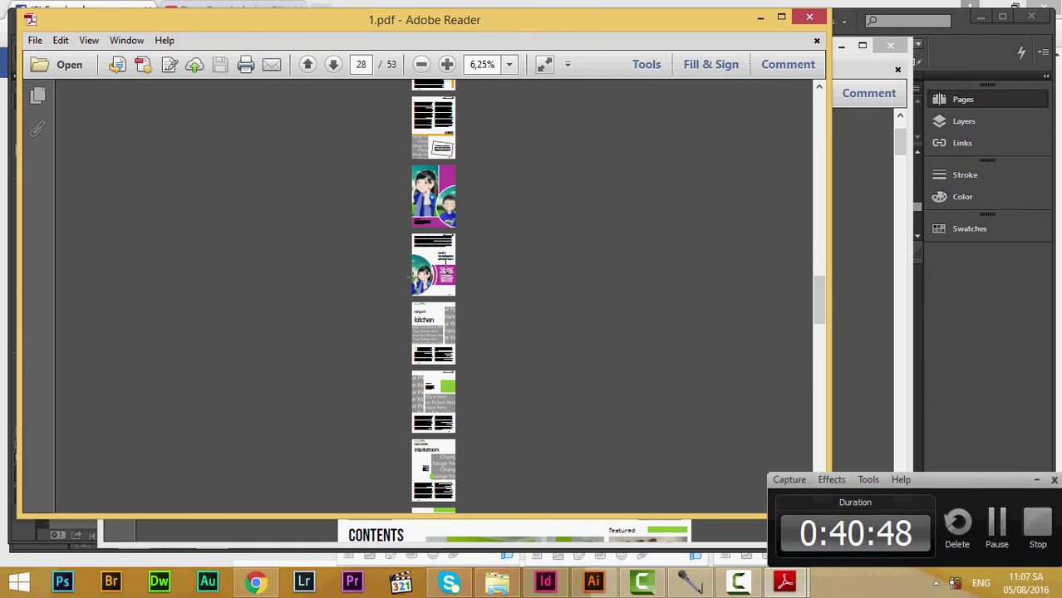
pyautogui.scroll(-6, 471, 292)
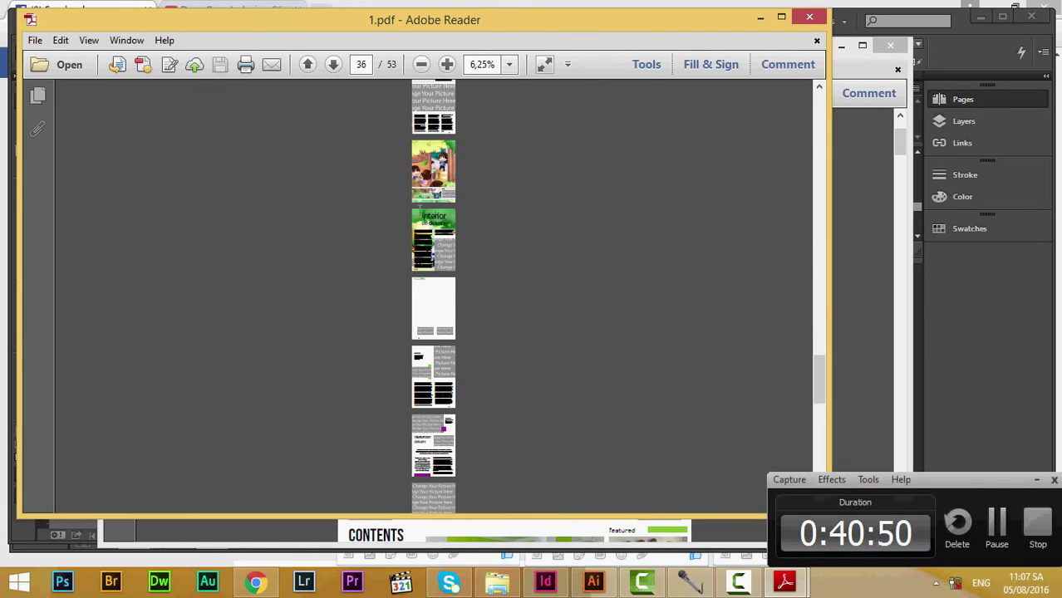
pyautogui.click(889, 252)
pyautogui.click(716, 25)
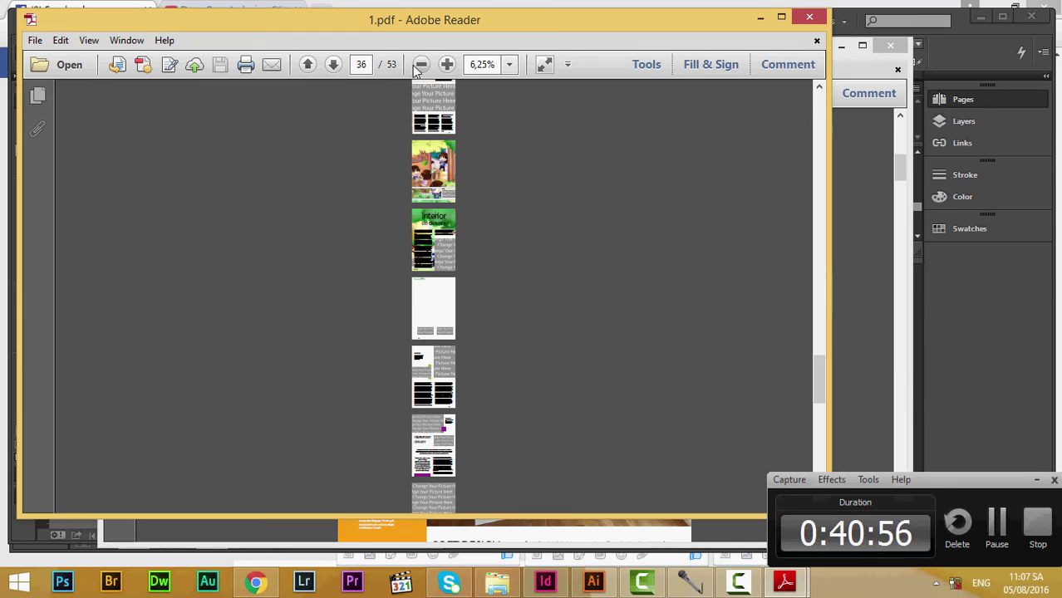
pyautogui.click(448, 65)
# Step: Switch back to InDesign and start another interactive PDF export to the Desktop
pyautogui.click(954, 359)
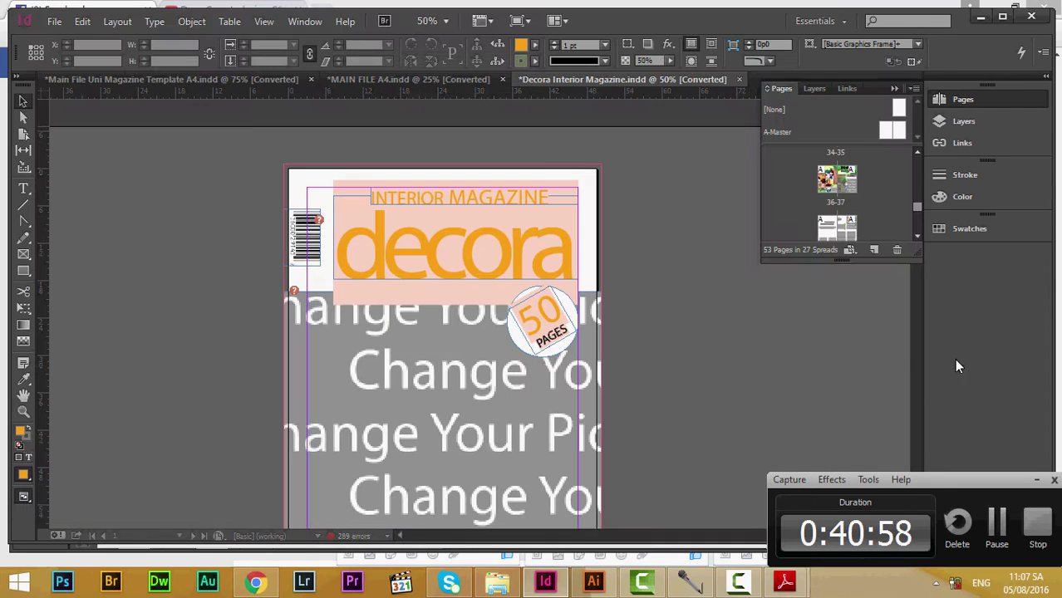
pyautogui.click(54, 20)
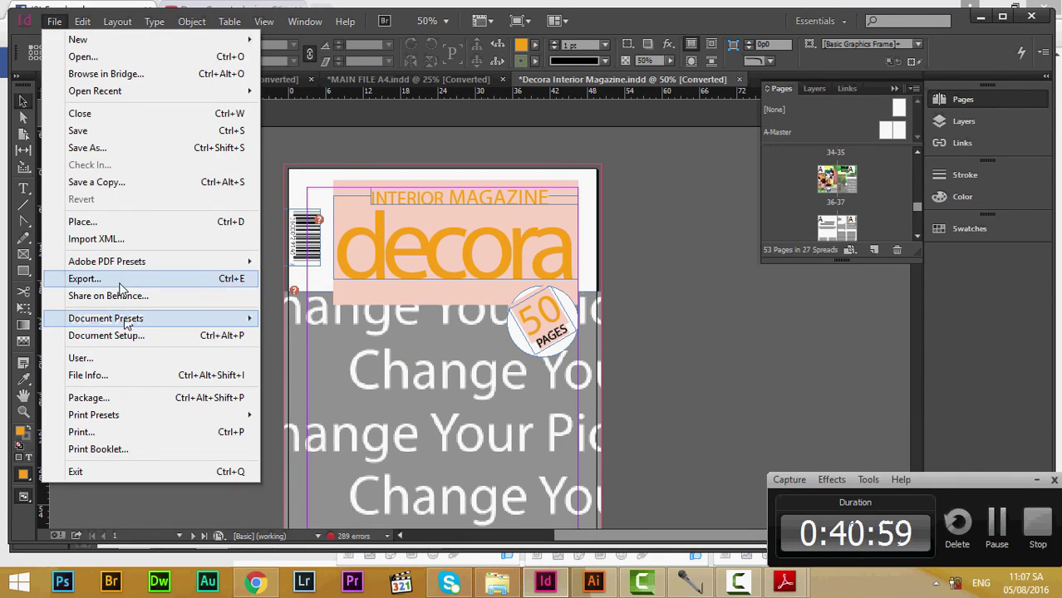
pyautogui.click(171, 278)
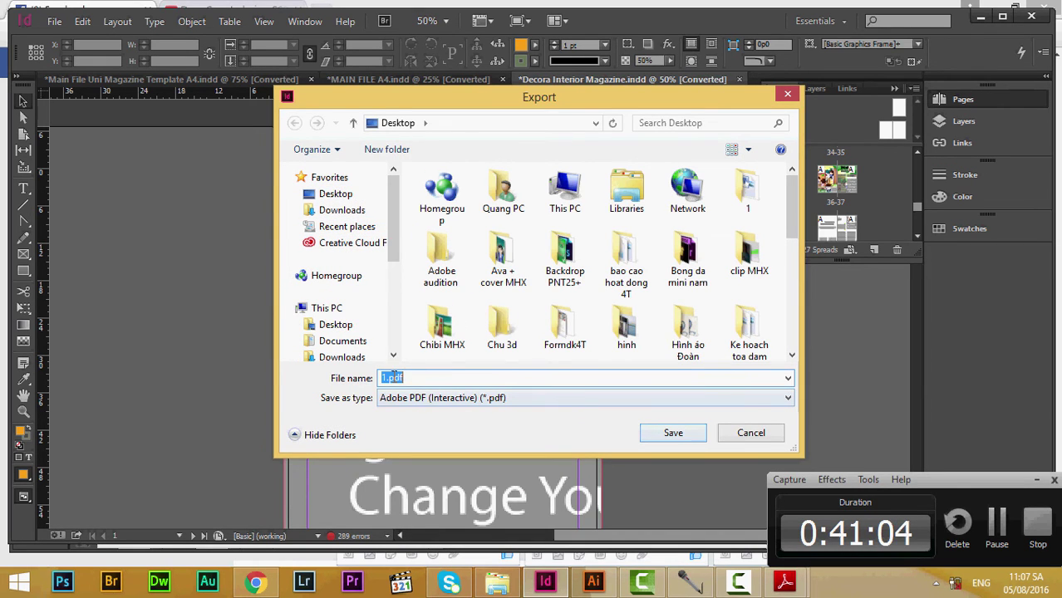
pyautogui.moveTo(388, 377); pyautogui.dragTo(376, 369)
pyautogui.click(650, 430)
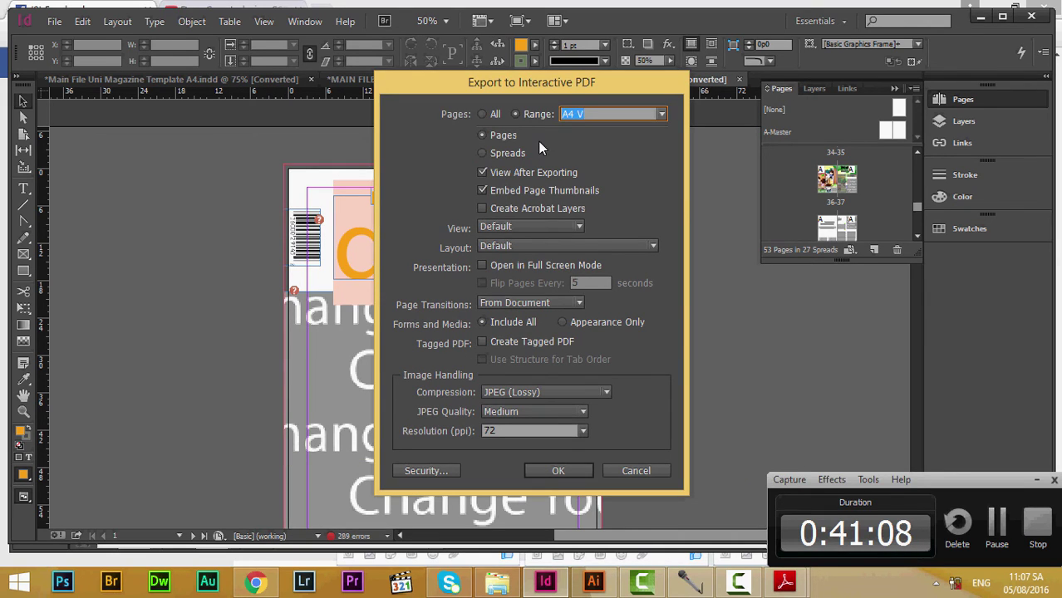
# Step: Set the interactive PDF export to output spreads for the A4 V page range
pyautogui.click(486, 153)
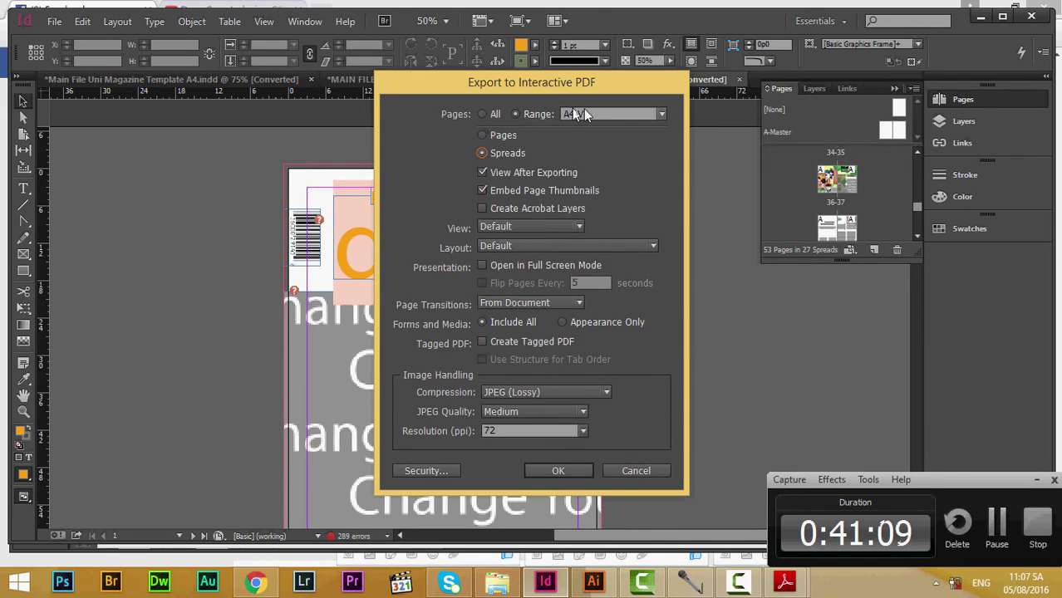
pyautogui.click(660, 114)
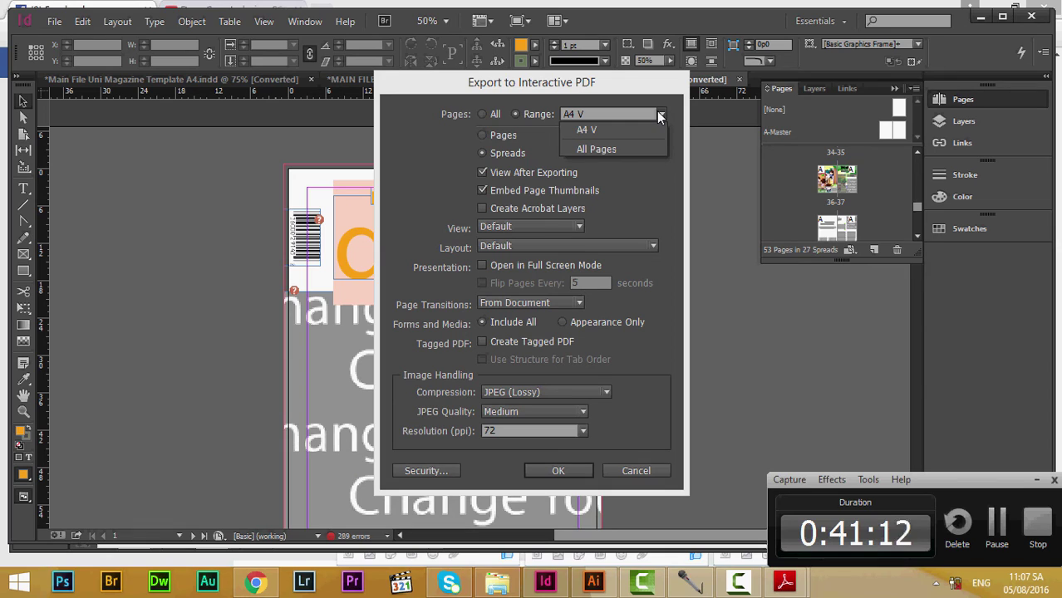
pyautogui.click(620, 136)
pyautogui.click(483, 115)
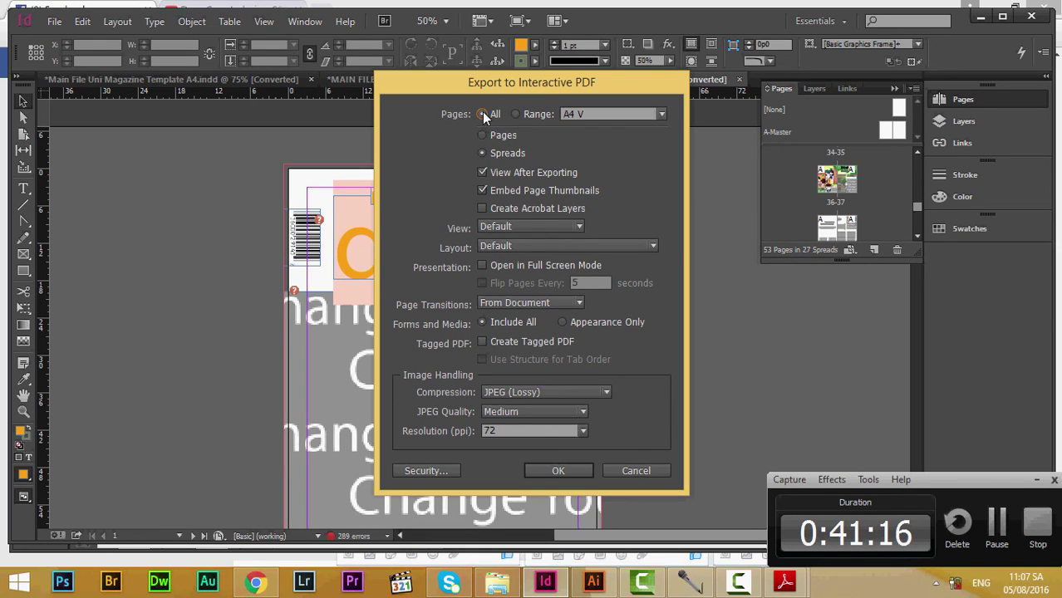
pyautogui.click(516, 114)
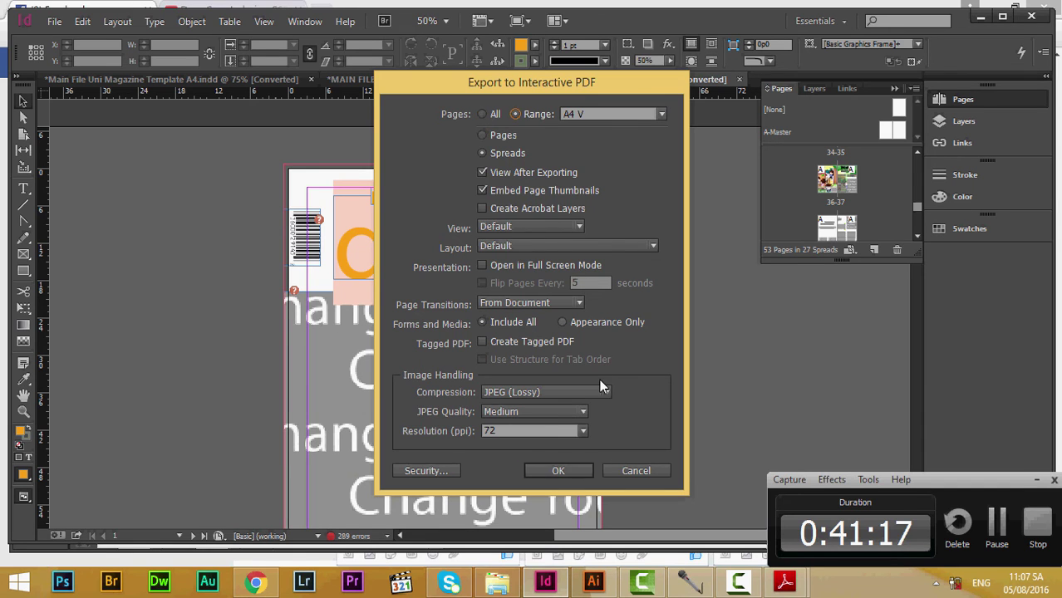
# Step: Run the spreads export, continuing despite the overset text and the missing or modified links
pyautogui.click(585, 468)
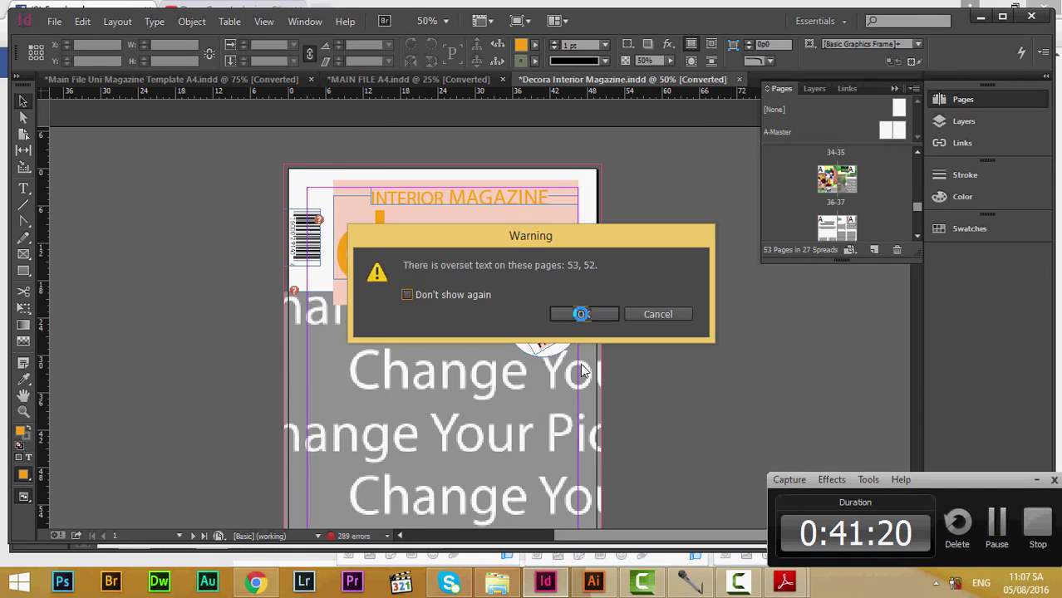
pyautogui.click(582, 314)
pyautogui.click(657, 214)
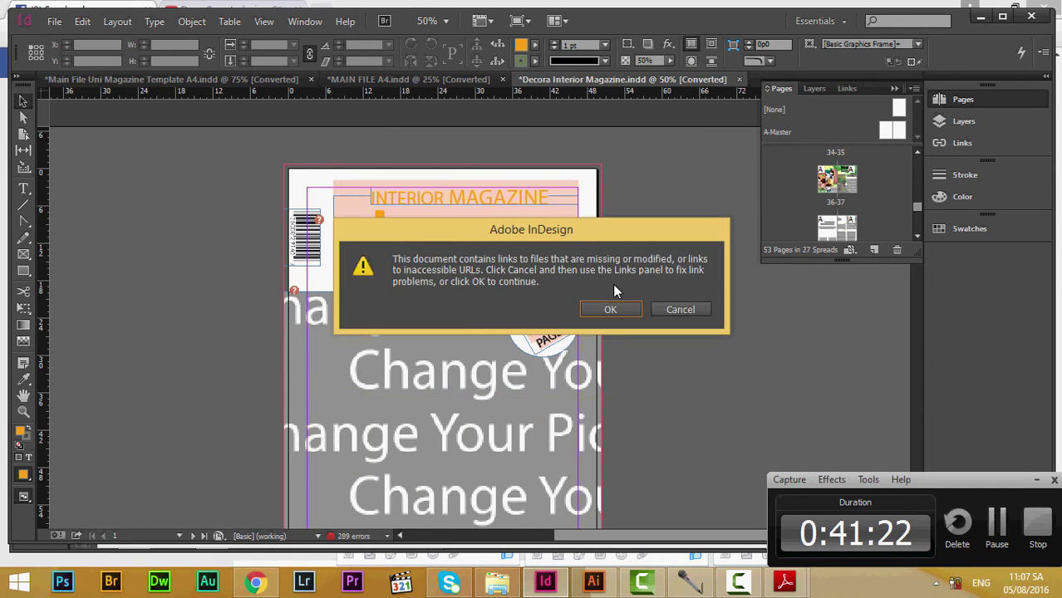
pyautogui.click(614, 305)
pyautogui.click(614, 306)
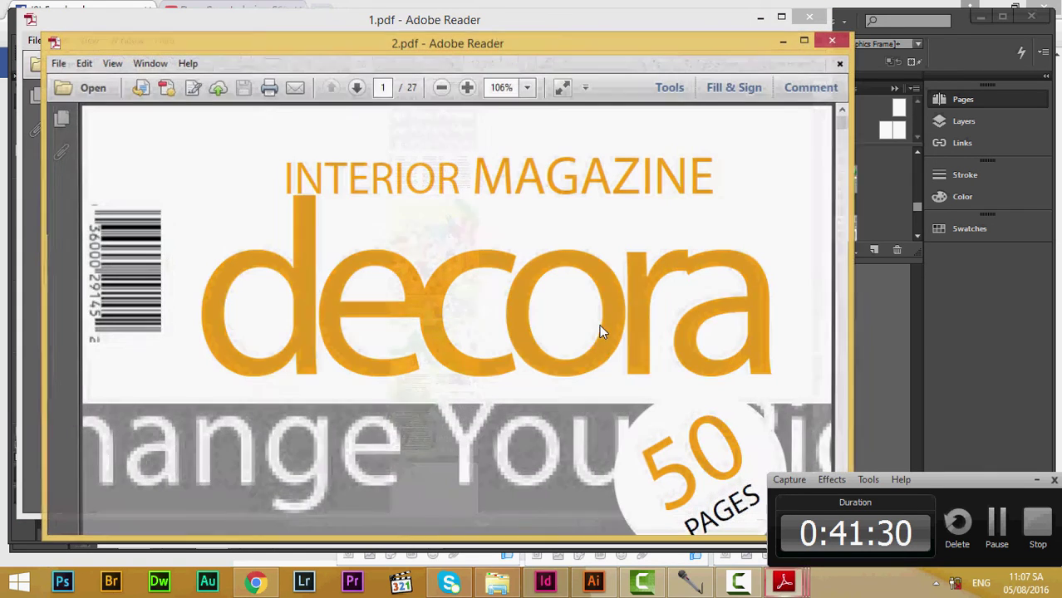
# Step: Reduce the zoom of the exported 2.pdf in Adobe Reader to 6.25%
pyautogui.click(443, 87)
pyautogui.click(443, 87)
pyautogui.click(443, 87)
pyautogui.click(444, 89)
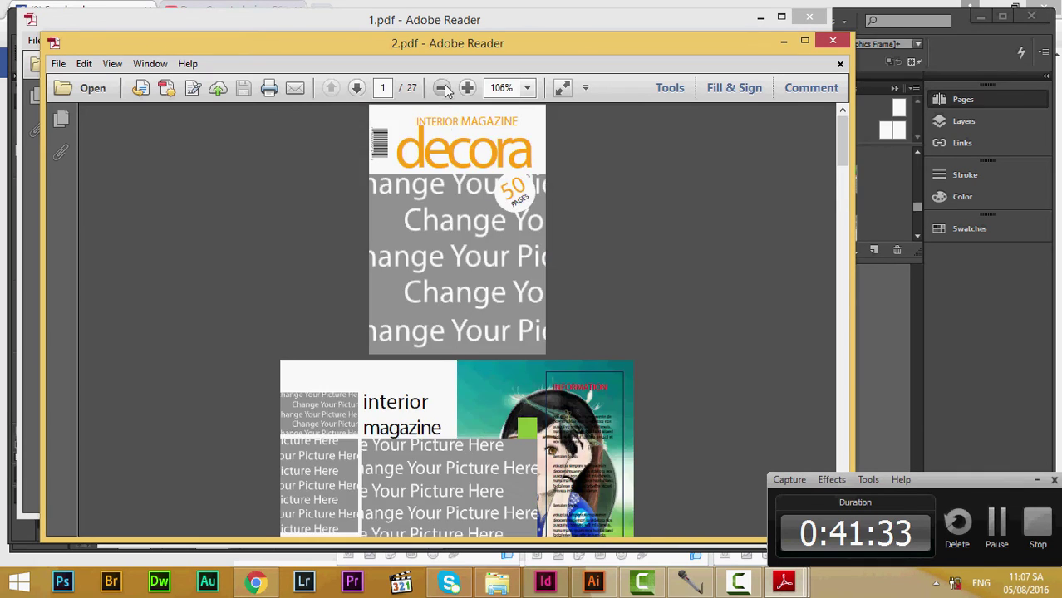
pyautogui.click(445, 89)
pyautogui.click(467, 87)
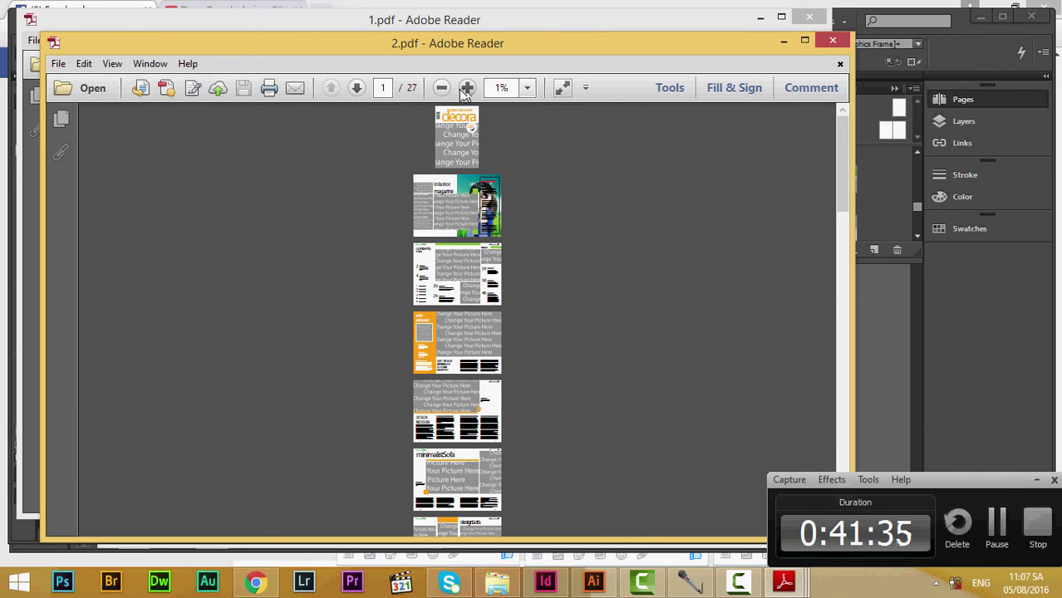
# Step: Look through the exported spreads of 2.pdf, enlarging them to 12.5% partway
pyautogui.scroll(-10, 470, 332)
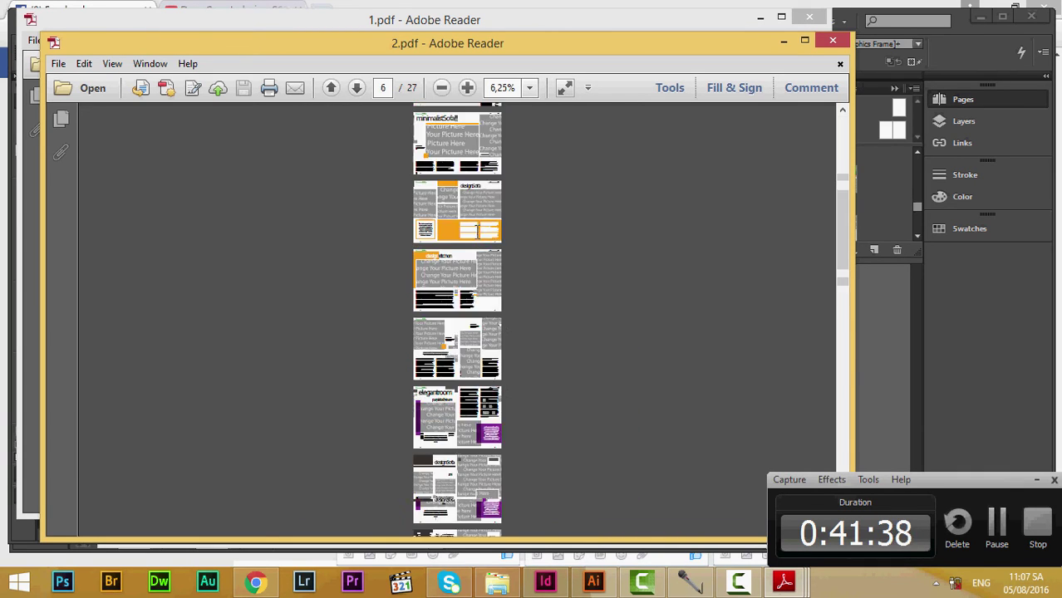
pyautogui.scroll(-1, 471, 432)
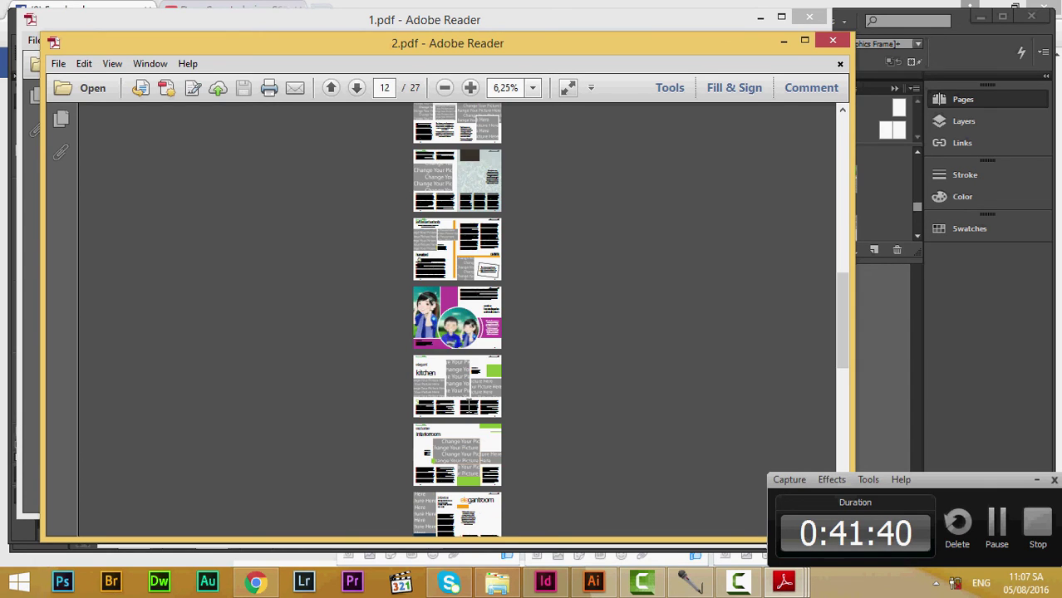
pyautogui.click(470, 87)
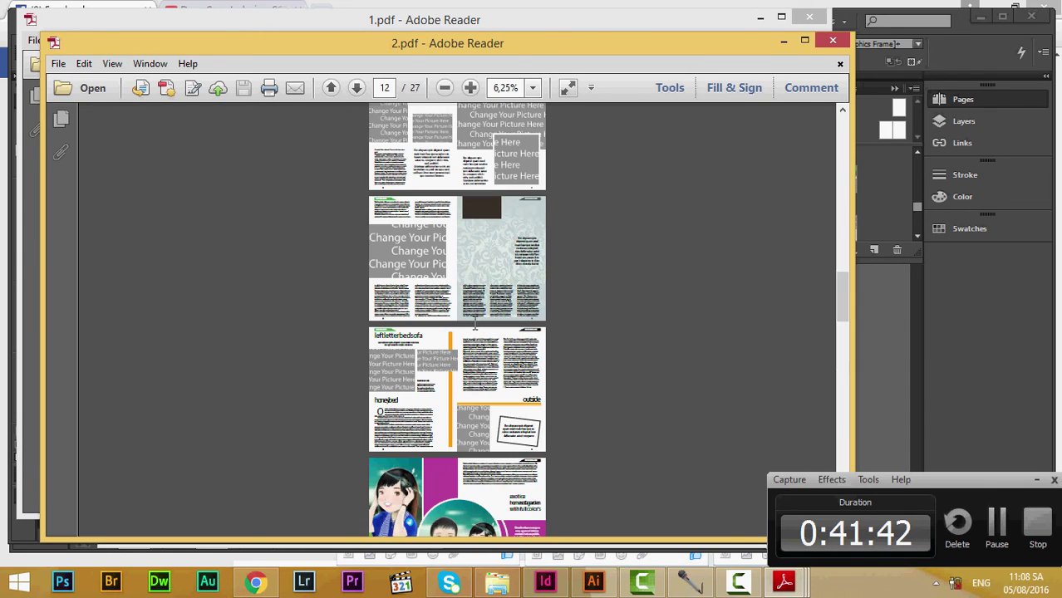
pyautogui.scroll(-3, 462, 241)
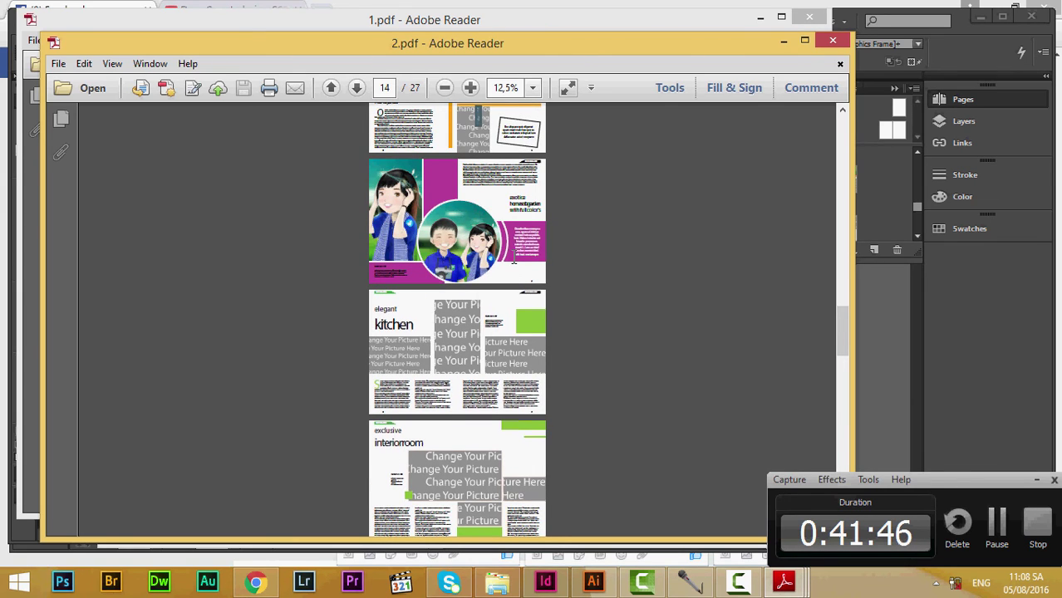
pyautogui.scroll(1, 459, 196)
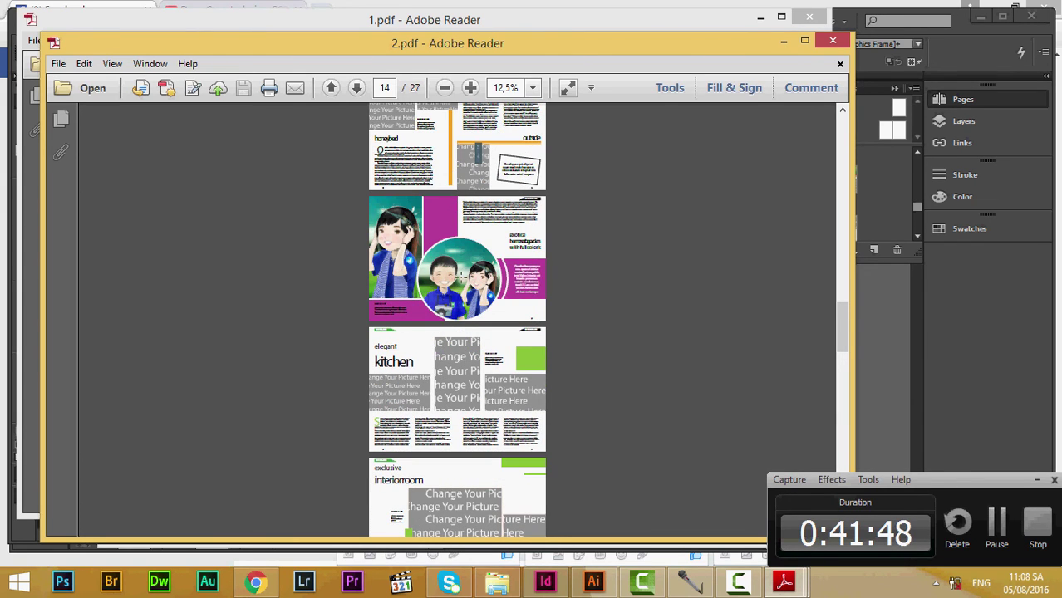
pyautogui.scroll(-15, 812, 378)
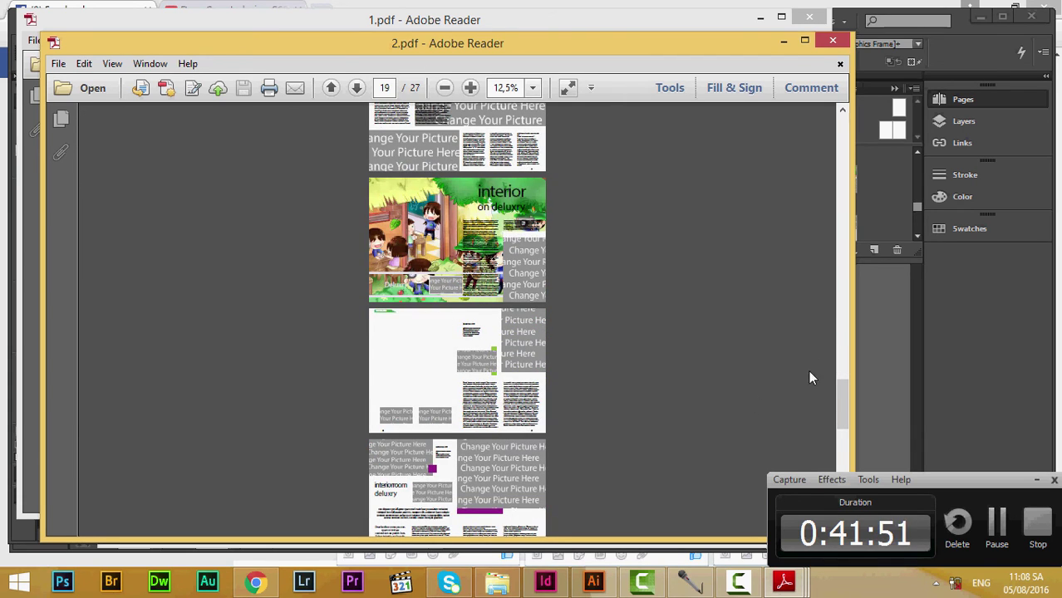
# Step: Switch back to InDesign and try to export another interactive PDF over 2.pdf on the Desktop
pyautogui.click(874, 303)
pyautogui.click(53, 21)
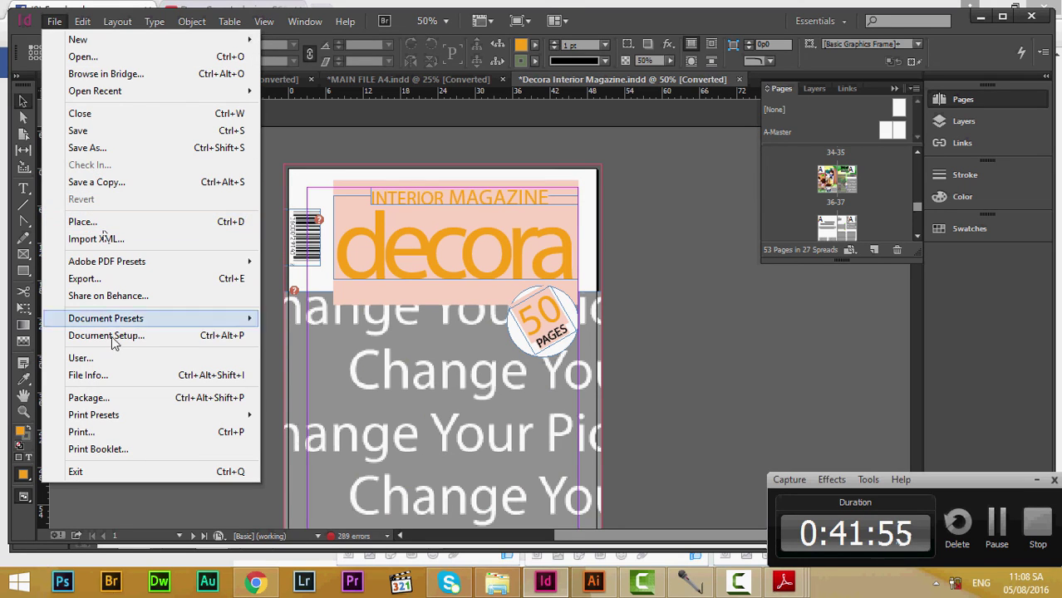
pyautogui.click(87, 279)
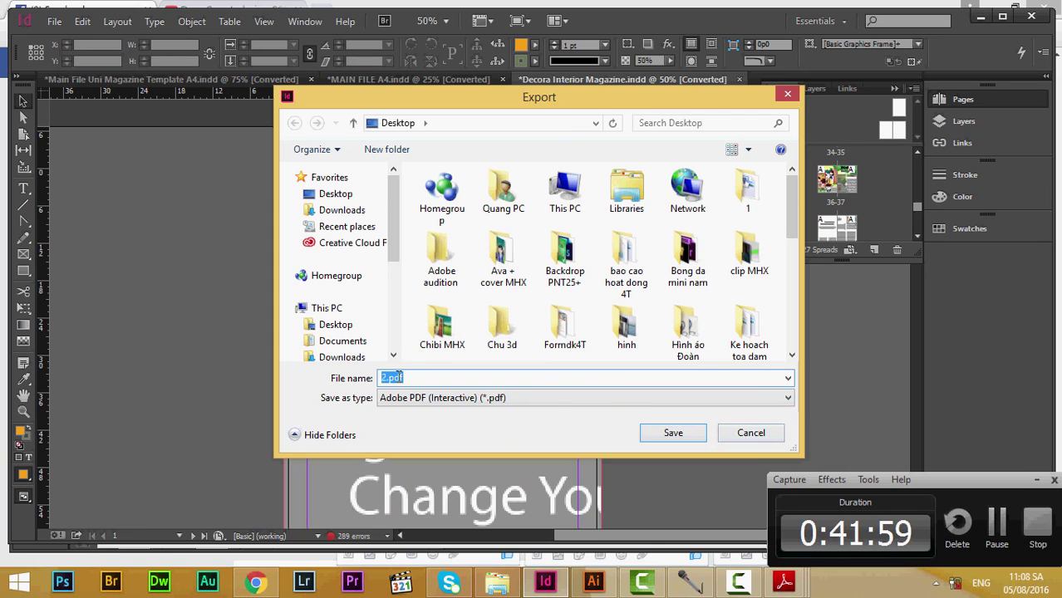
pyautogui.click(675, 435)
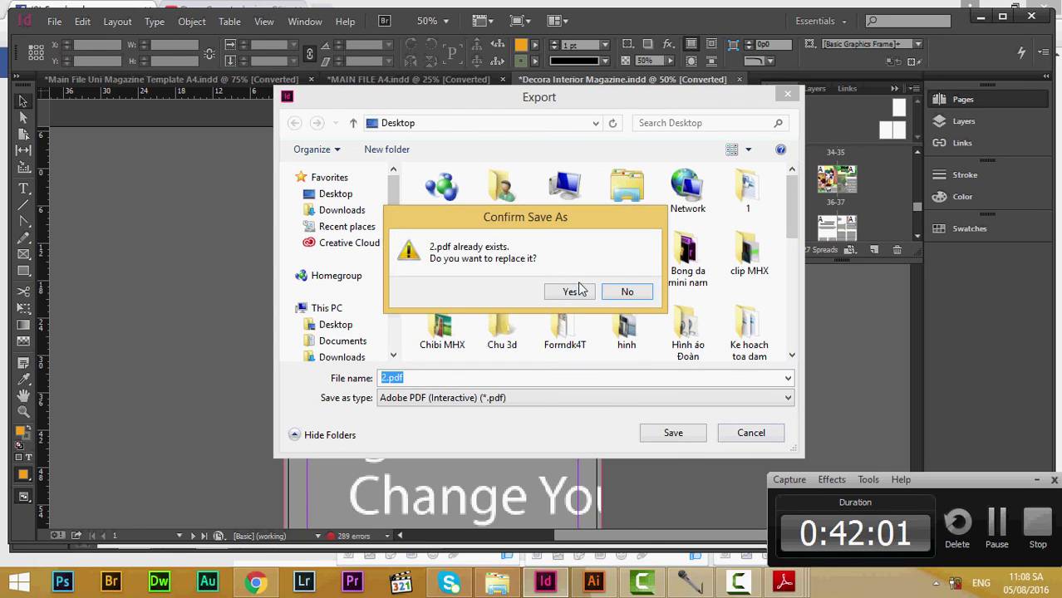
pyautogui.click(578, 289)
pyautogui.press('Return')
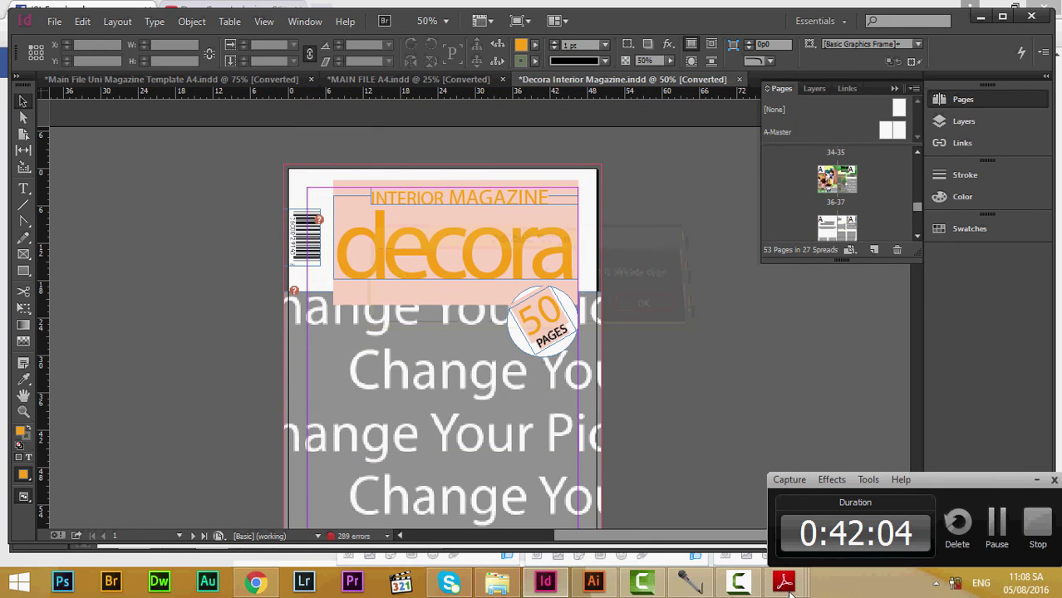
# Step: Close all Adobe Reader windows and restart the interactive PDF export in InDesign, replacing 2.pdf on the Desktop
pyautogui.rightClick(783, 586)
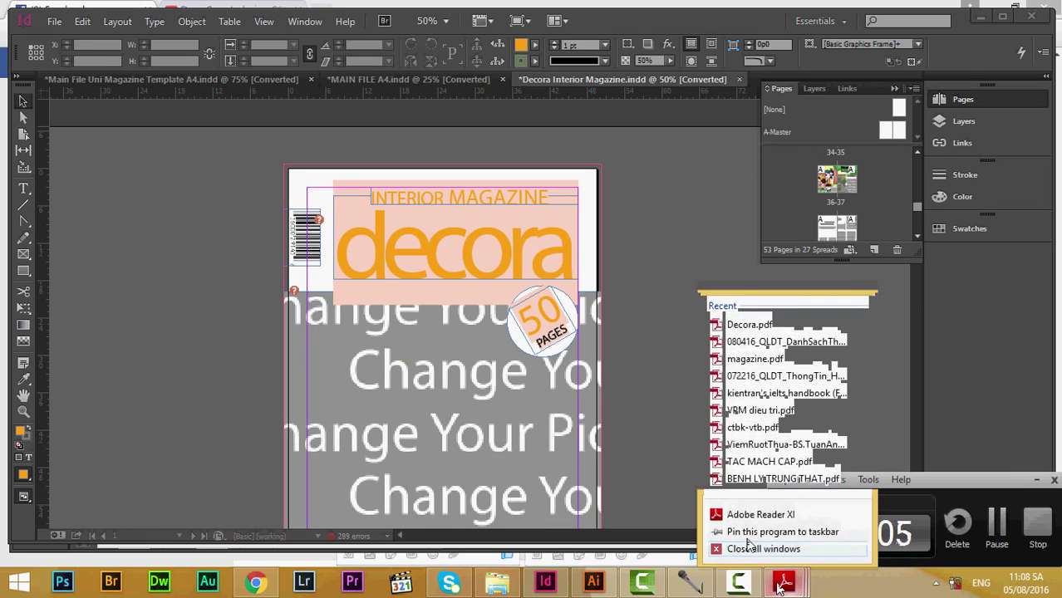
pyautogui.click(747, 547)
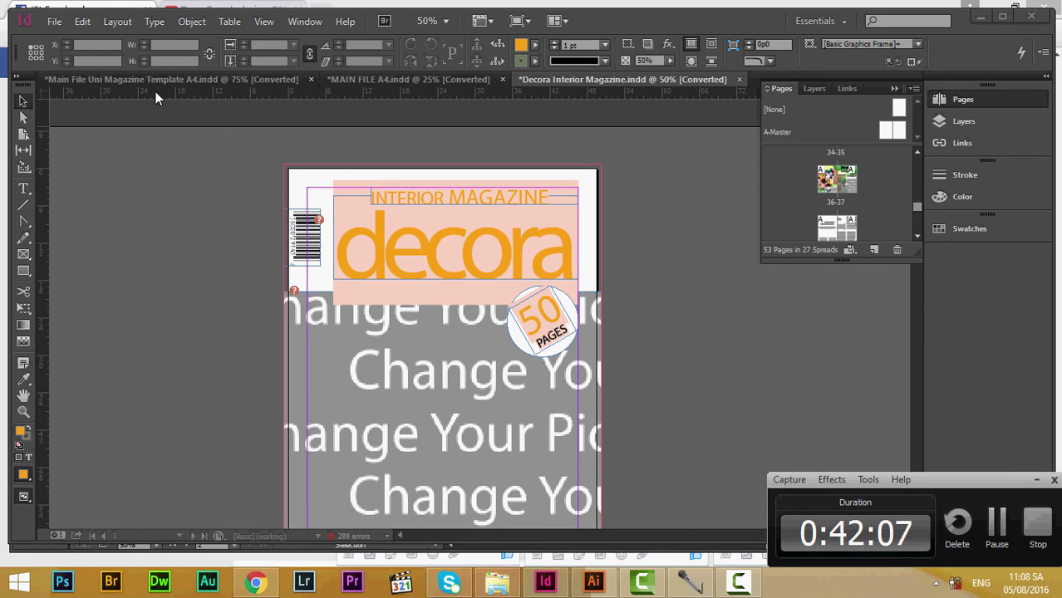
pyautogui.click(51, 22)
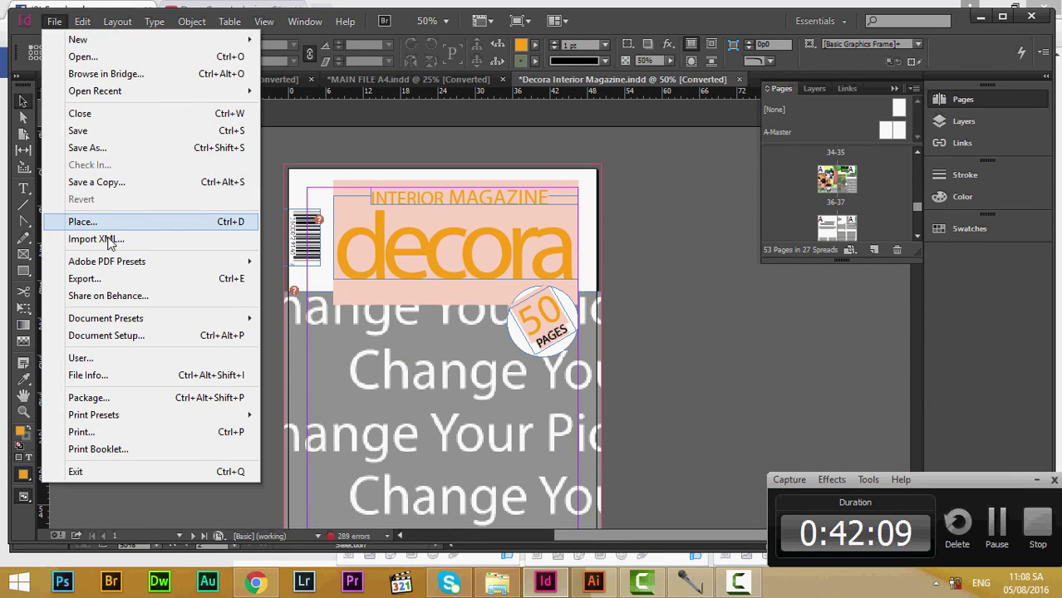
pyautogui.click(85, 278)
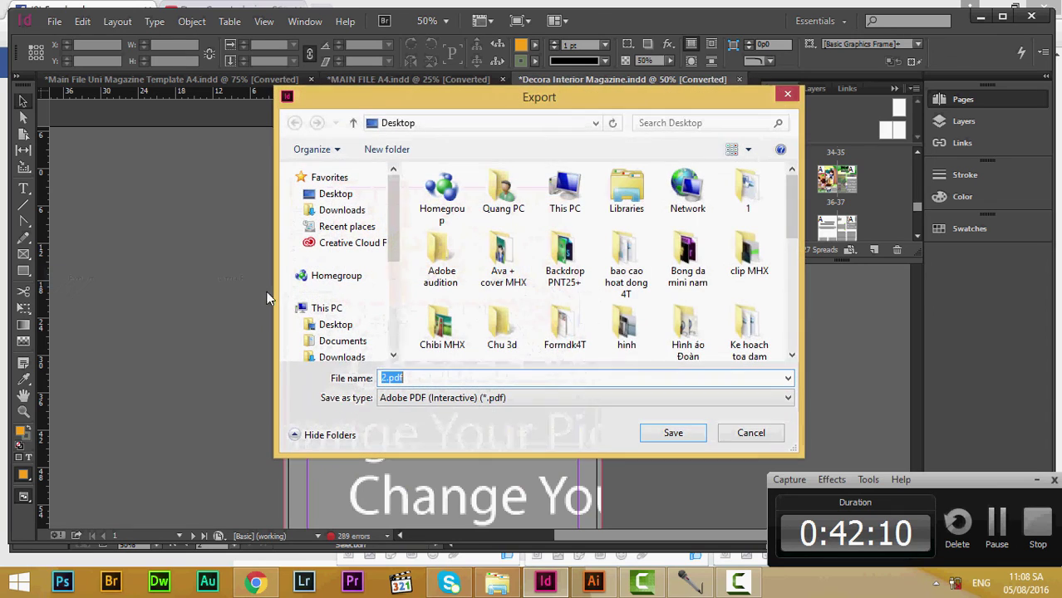
pyautogui.click(672, 437)
pyautogui.click(570, 292)
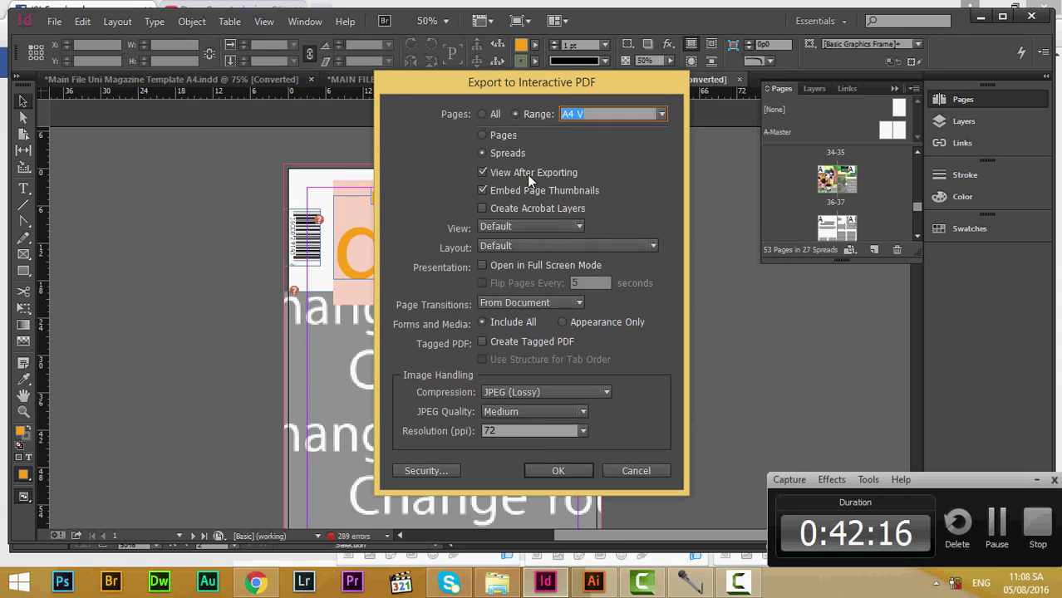
# Step: Set the export to single pages with Maximum JPEG quality and a resolution of 300 ppi
pyautogui.click(509, 134)
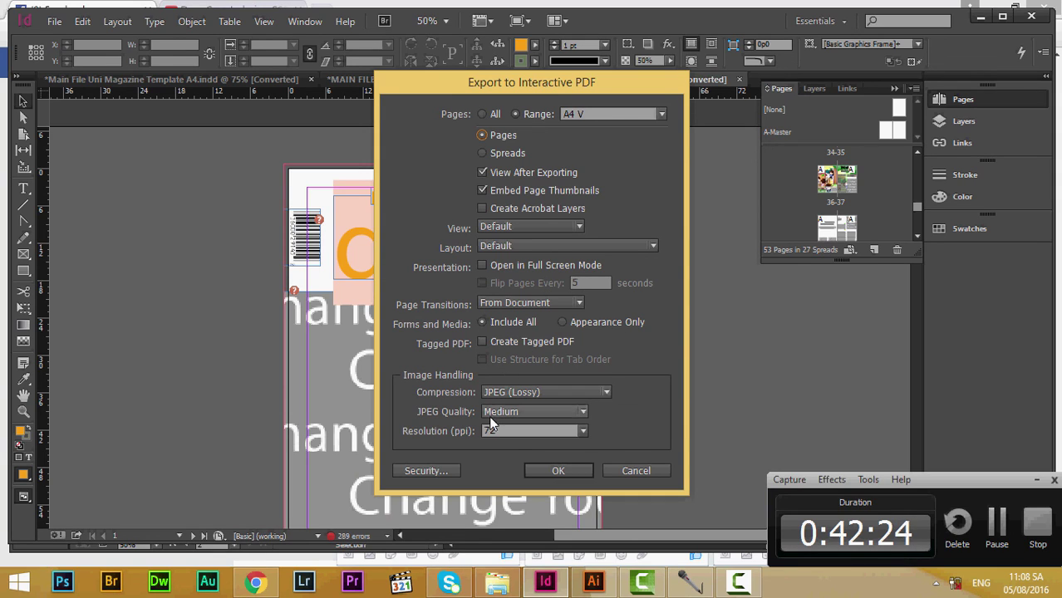
pyautogui.click(515, 413)
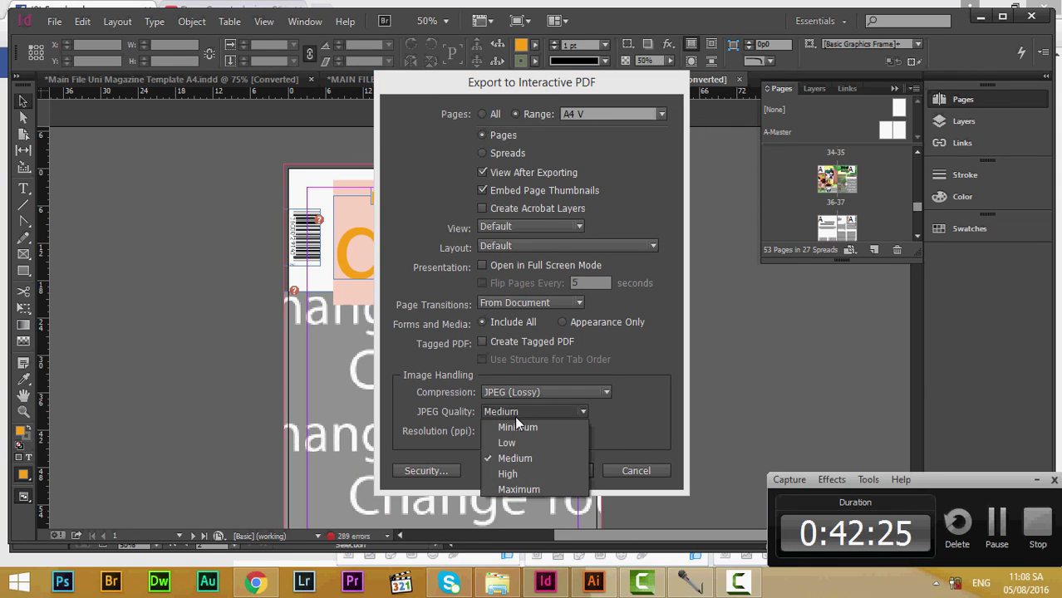
pyautogui.click(518, 489)
pyautogui.click(524, 431)
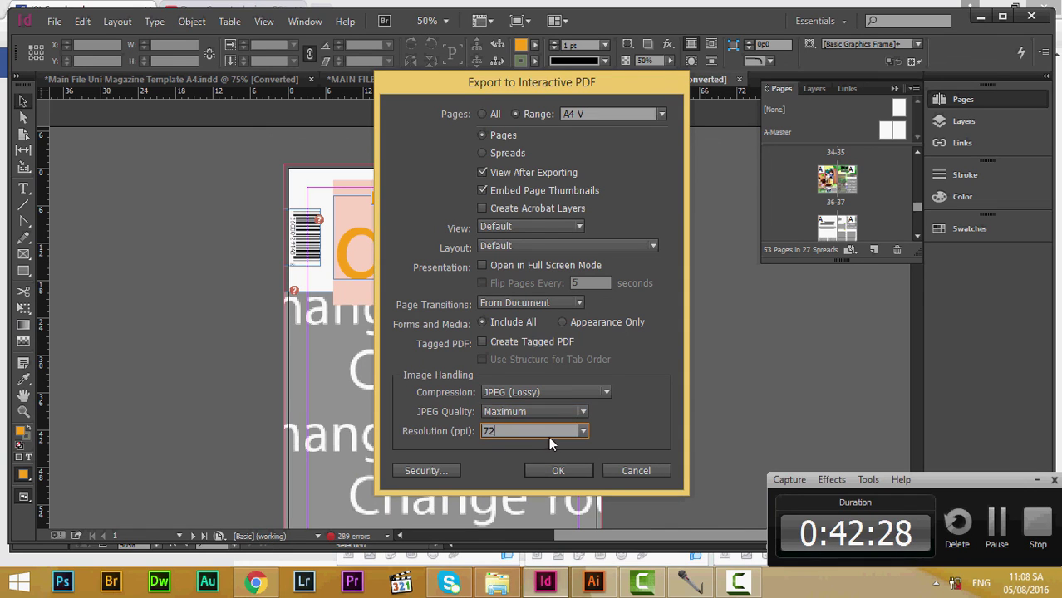
pyautogui.click(584, 431)
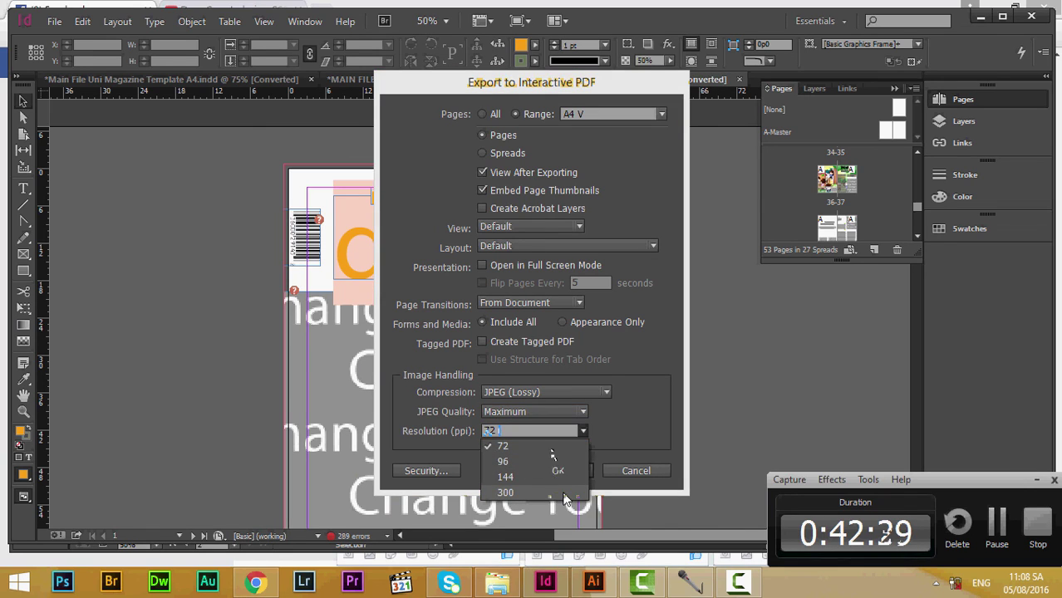
pyautogui.click(562, 494)
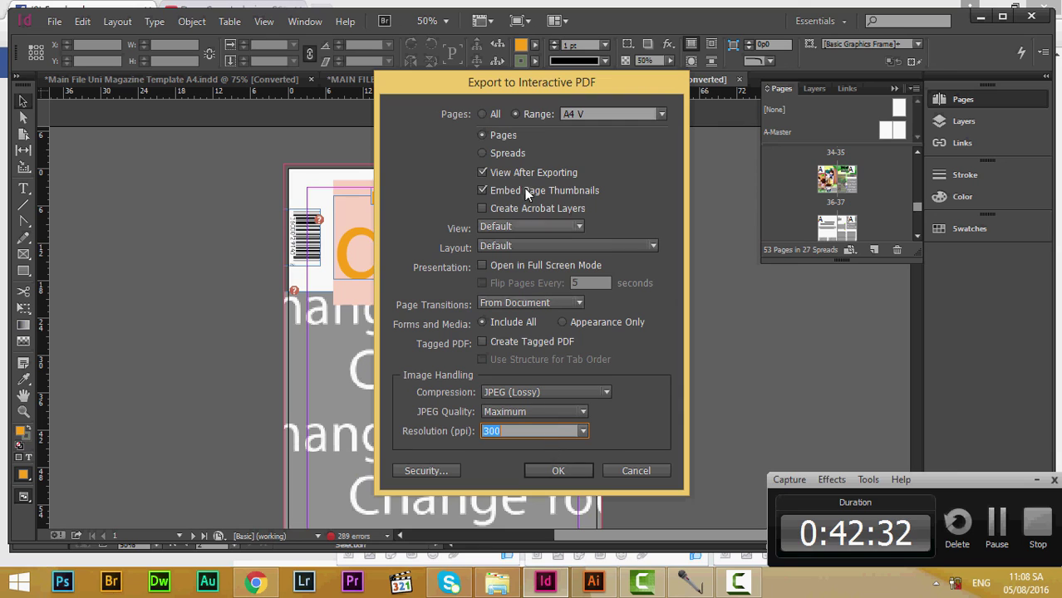
# Step: Set the export's JPEG quality to Medium and its resolution to 72 ppi
pyautogui.click(554, 413)
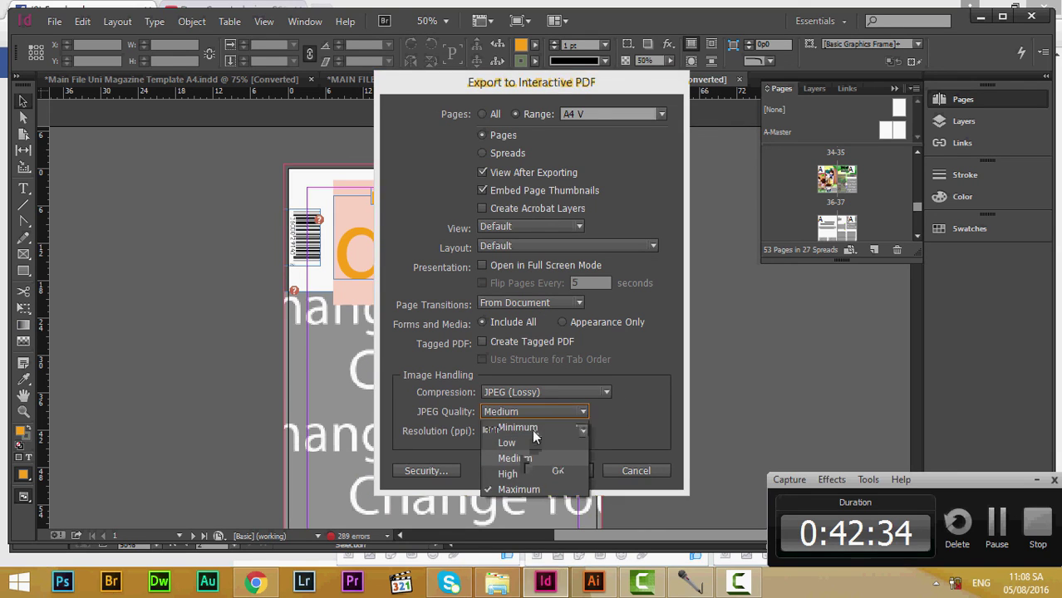
pyautogui.click(525, 459)
pyautogui.click(584, 431)
pyautogui.click(519, 446)
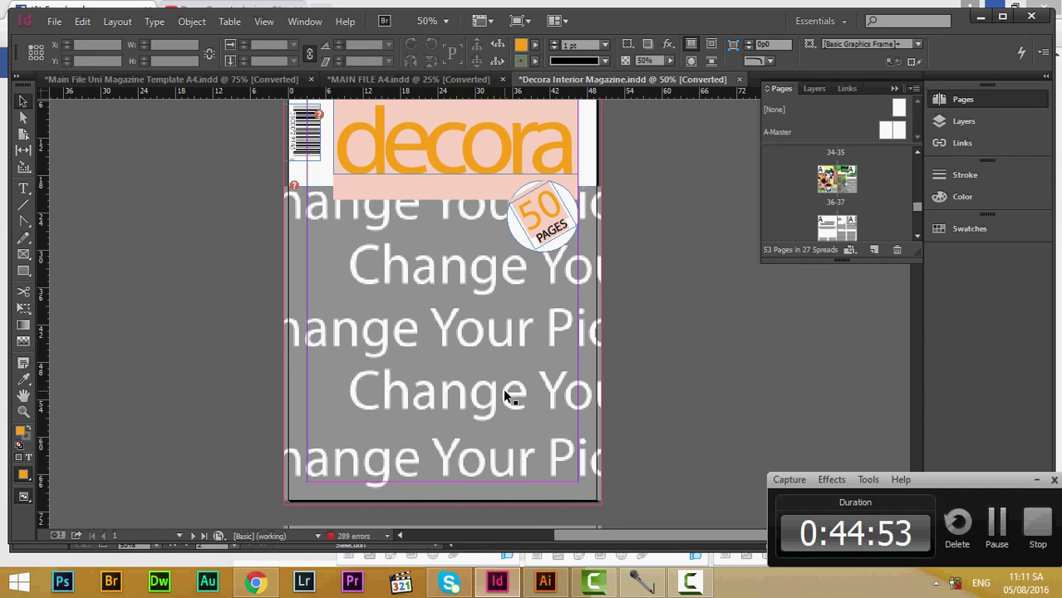
pyautogui.scroll(-3, 507, 398)
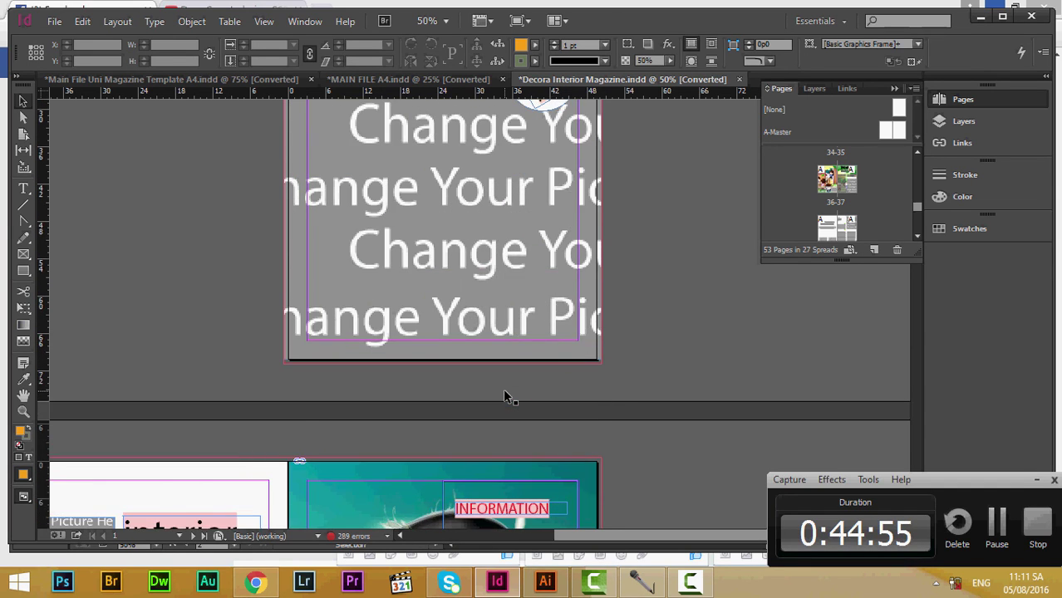
pyautogui.scroll(3, 503, 395)
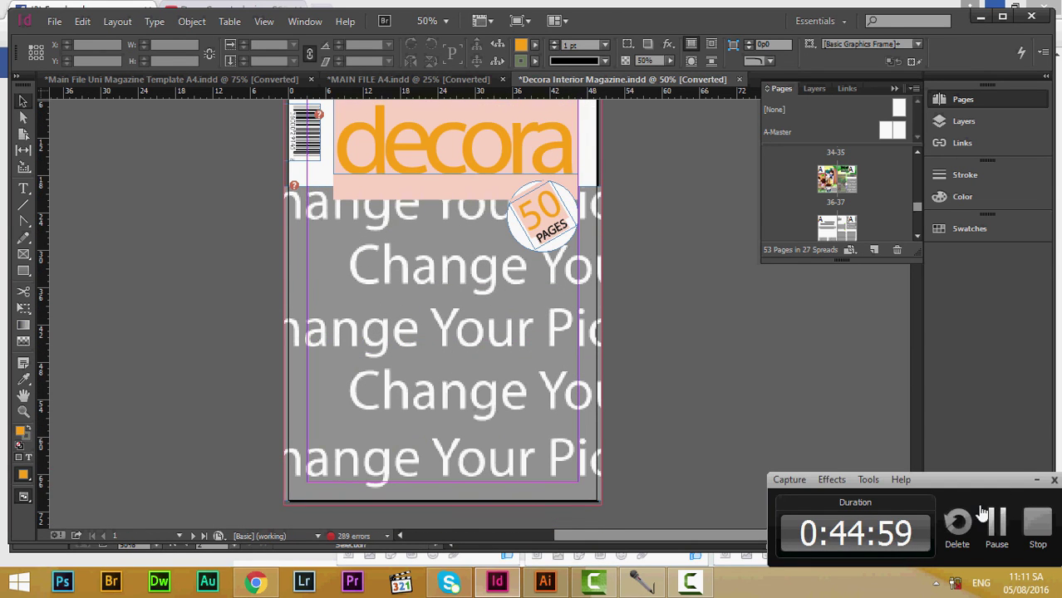